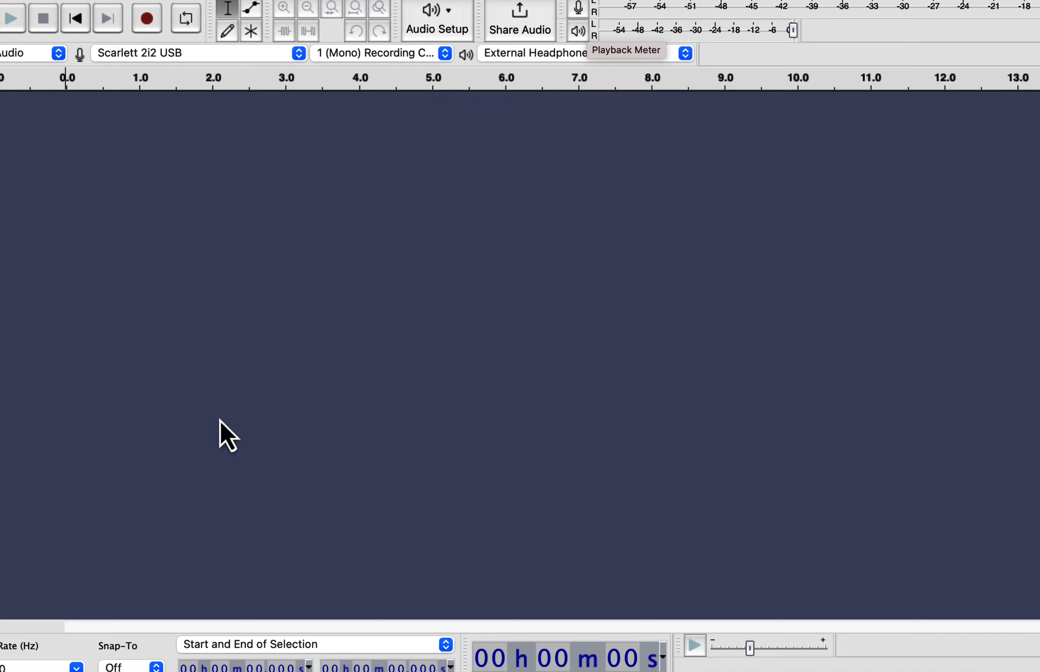
Keep the project rate at 44100 Hz and record about 51 seconds of mono audio from the Scarlett 2i2 USB
left_click(76, 666)
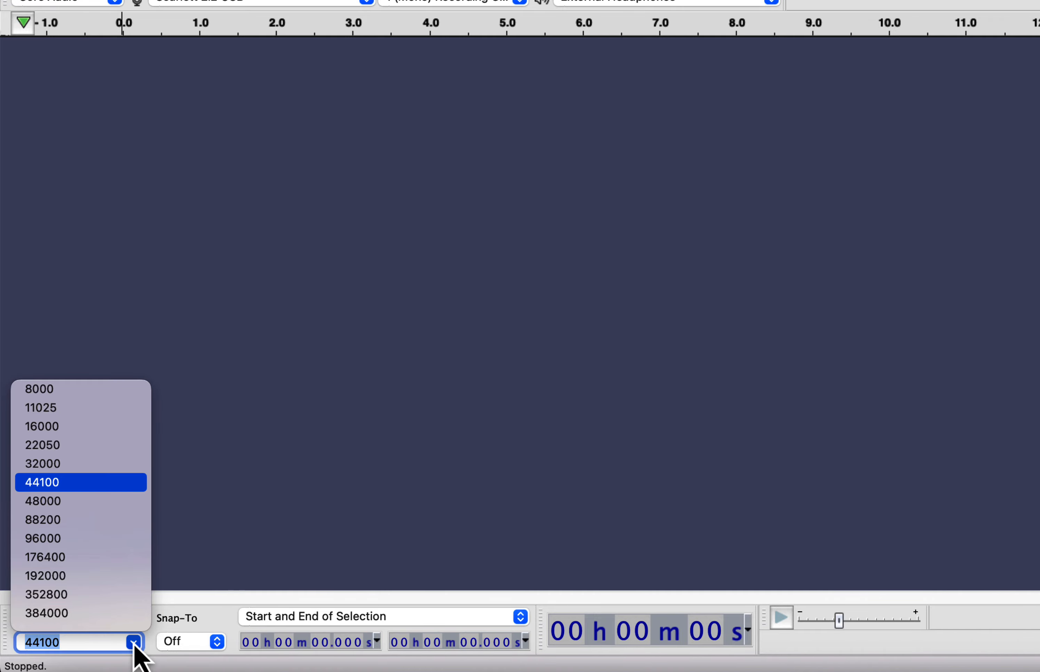
left_click(282, 287)
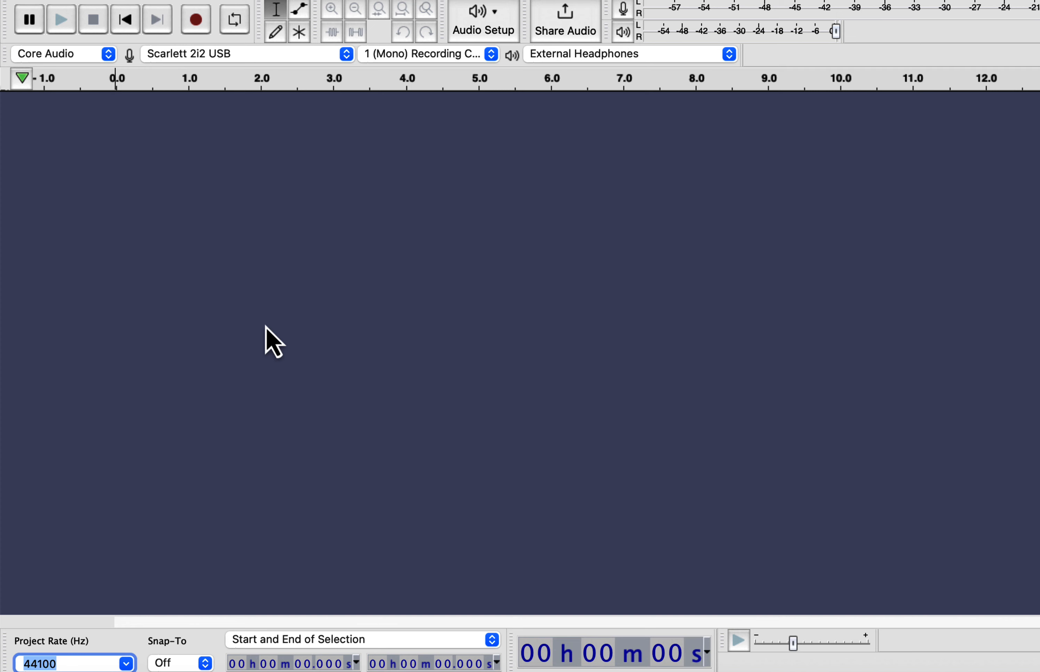
left_click(195, 30)
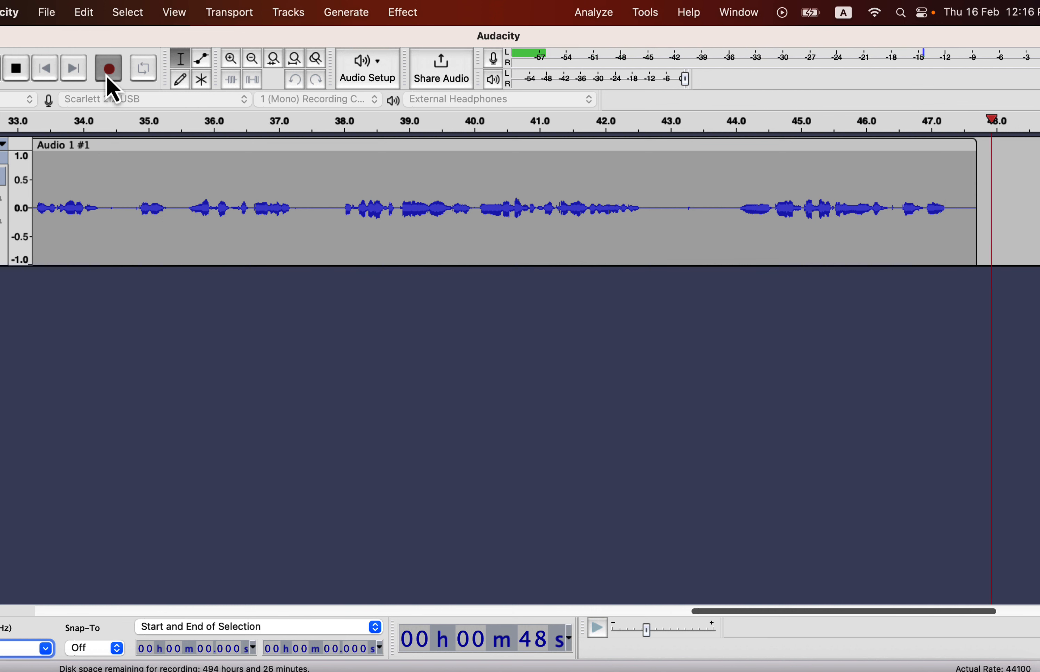
left_click(20, 80)
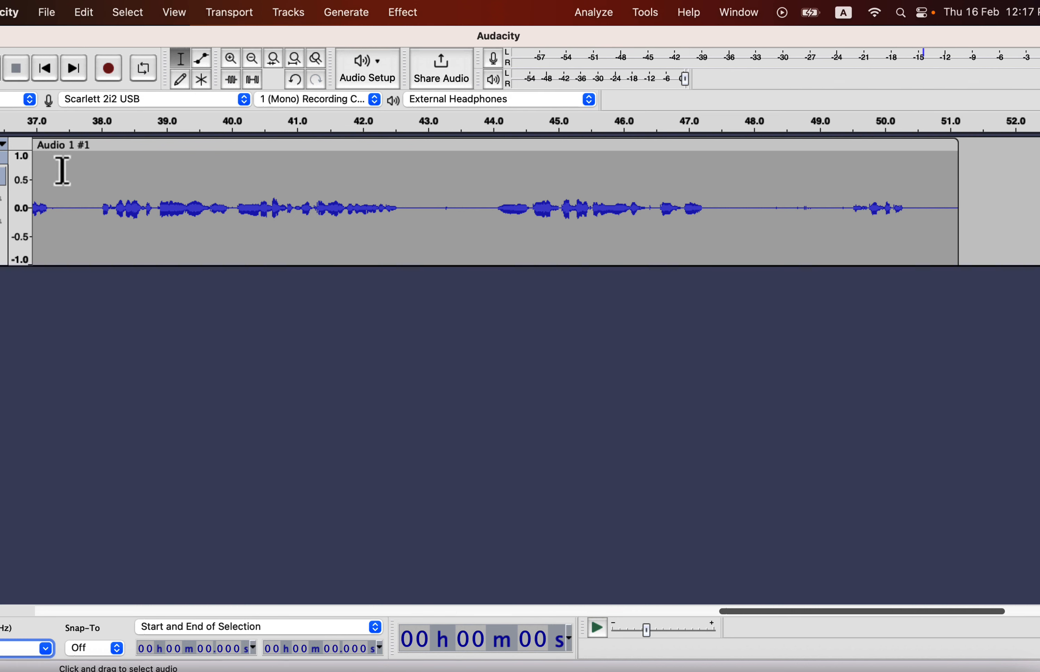
scroll(70, 182, "left", 10)
scroll(69, 182, "left", 20)
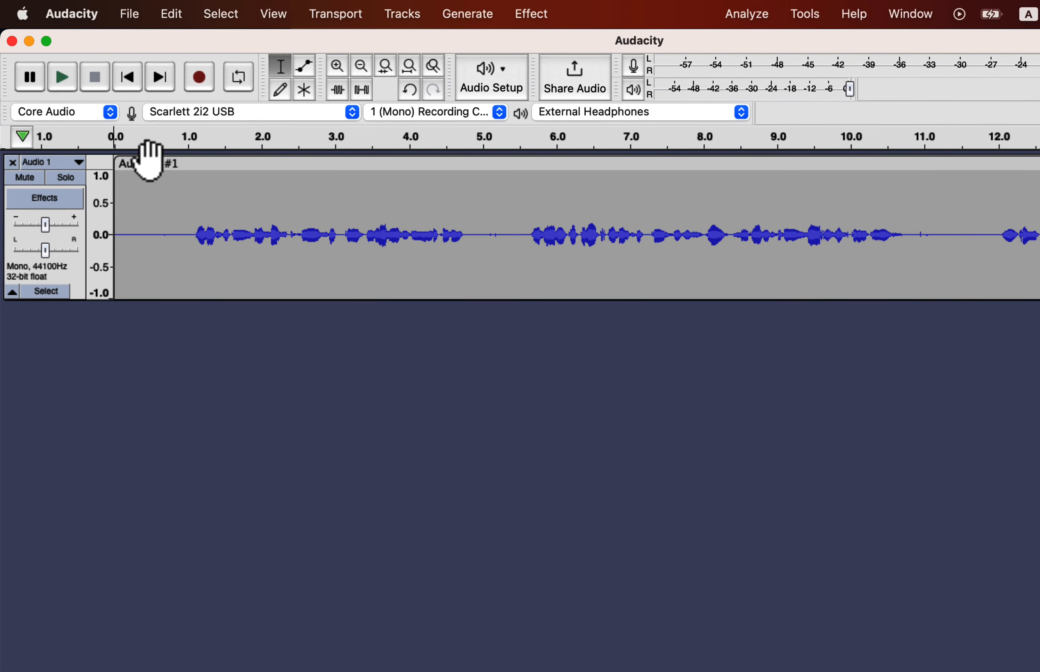
Save the project as "Audacity record and edit" in the Audacity Projects folder
left_click(130, 15)
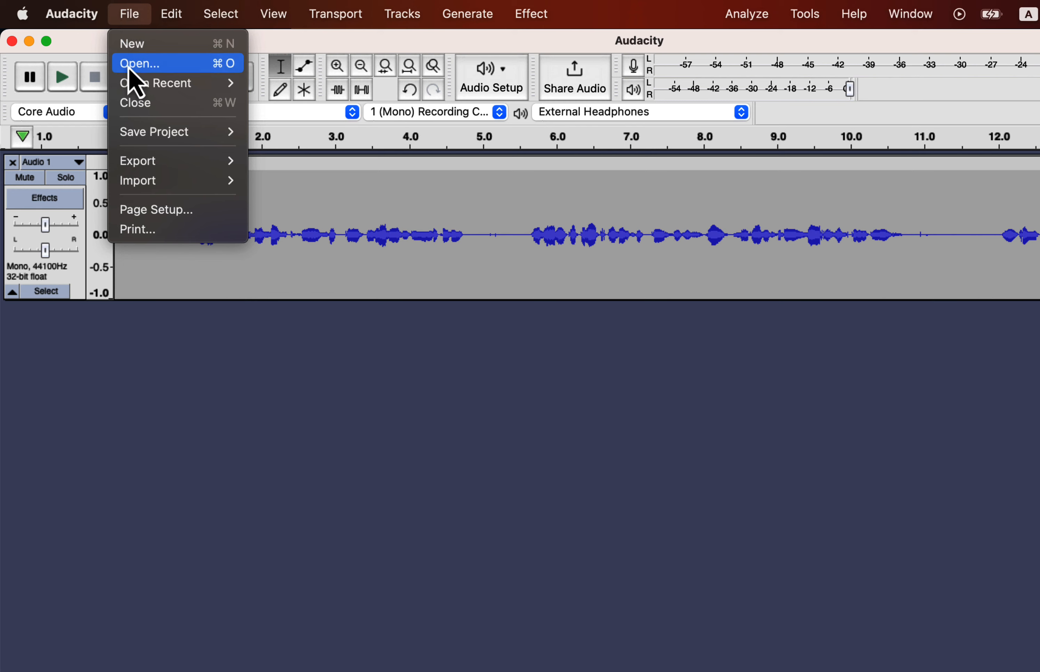
mouse_move(134, 137)
left_click(268, 133)
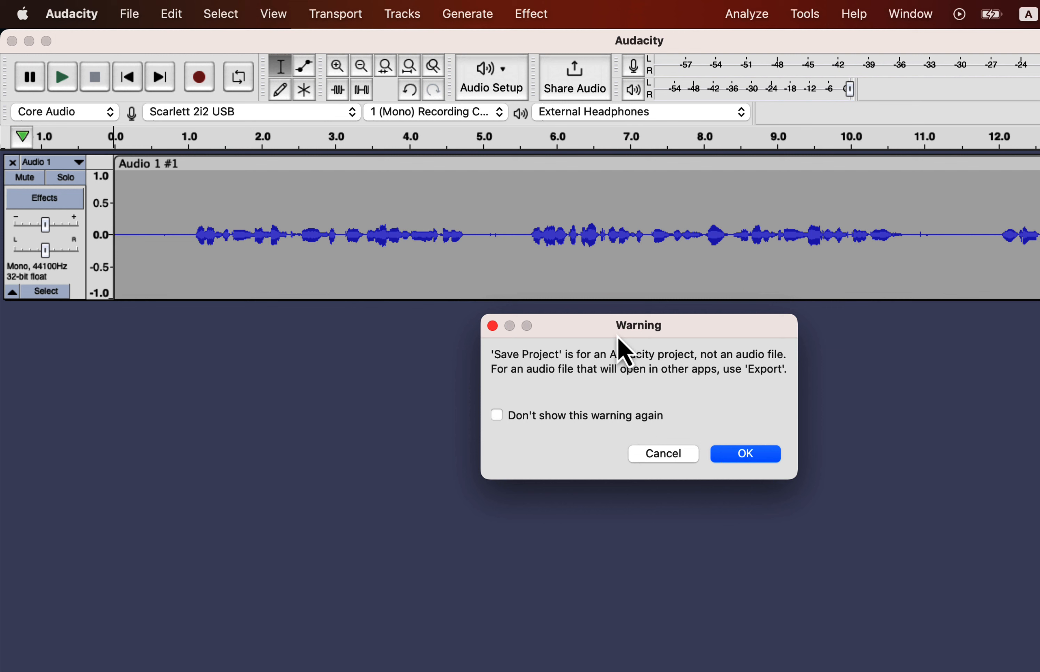
left_click(743, 455)
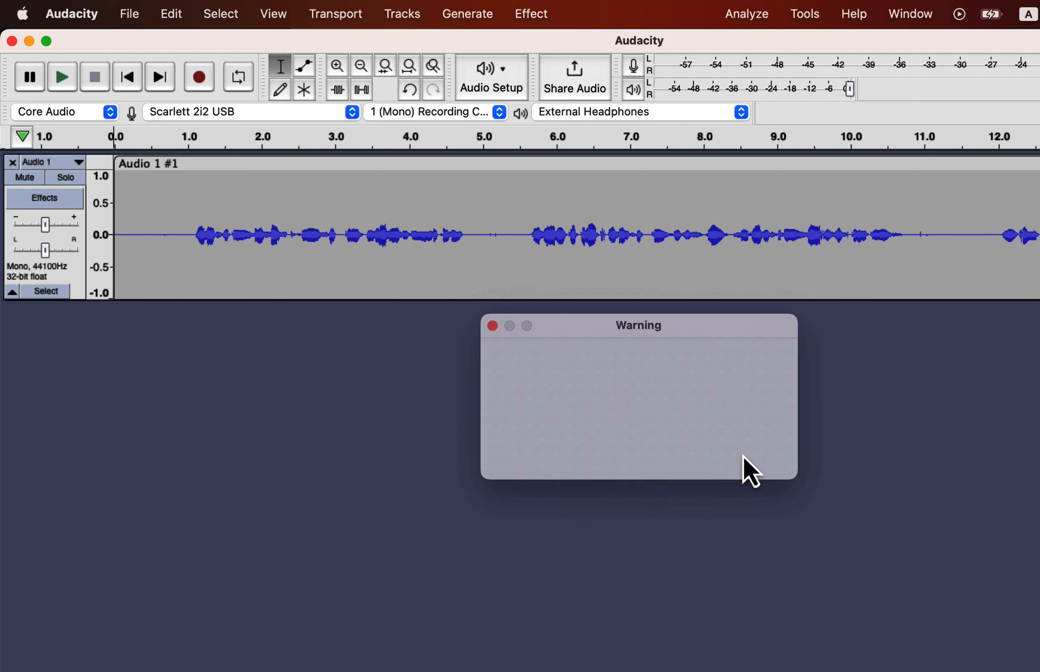
type("Audacity record and edit")
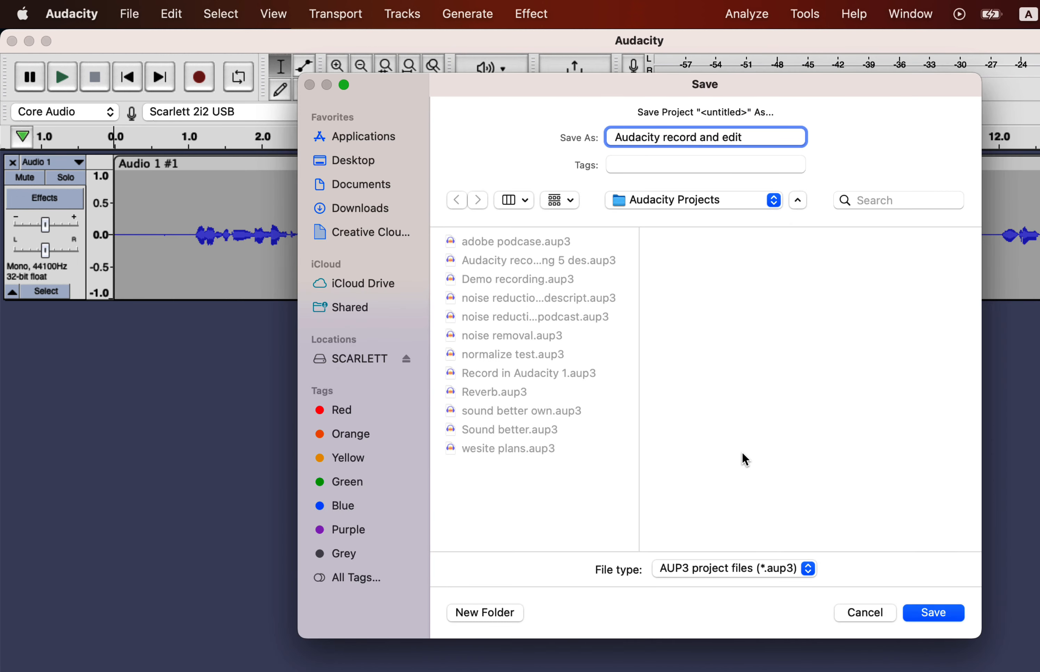
key("Return")
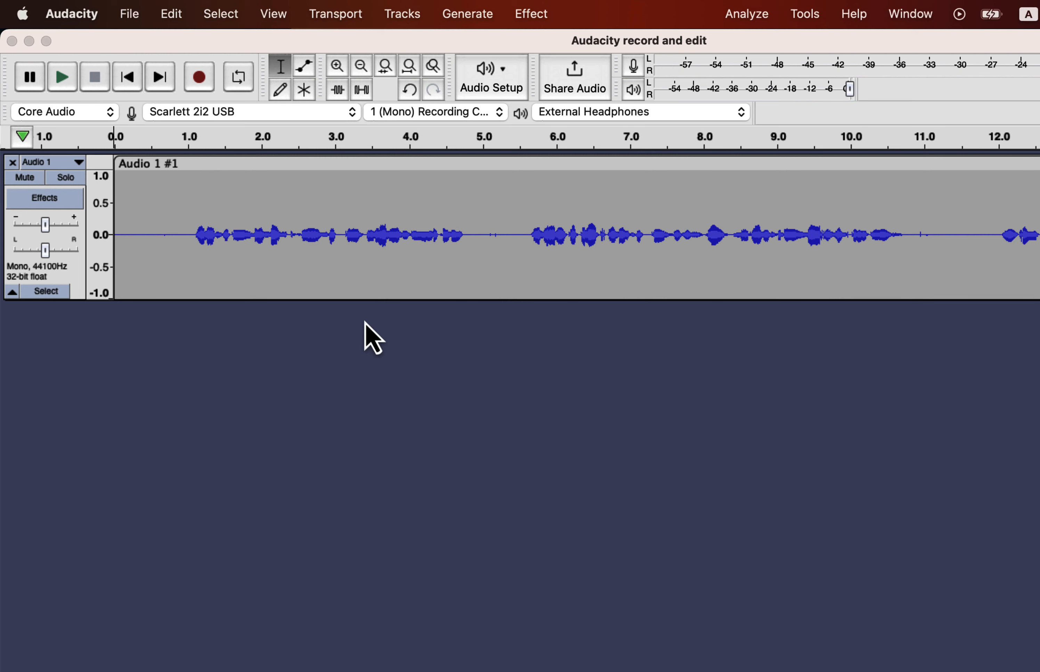
Close the project window and reopen Audacity record and edit.aup3 from the Audacity Projects folder in Finder
left_click(12, 41)
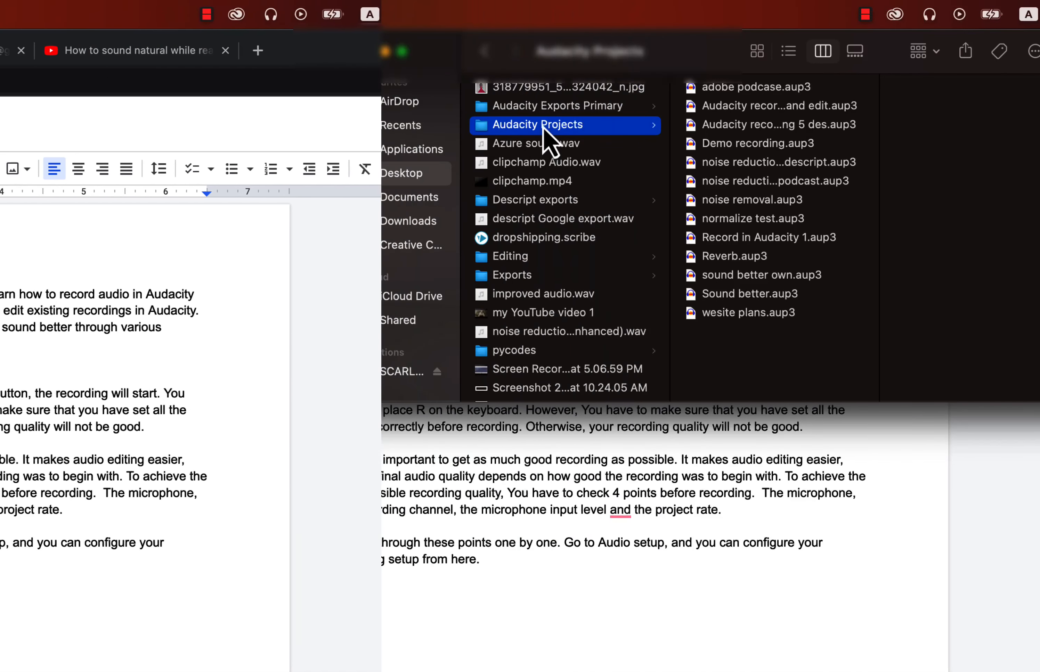
left_click(728, 110)
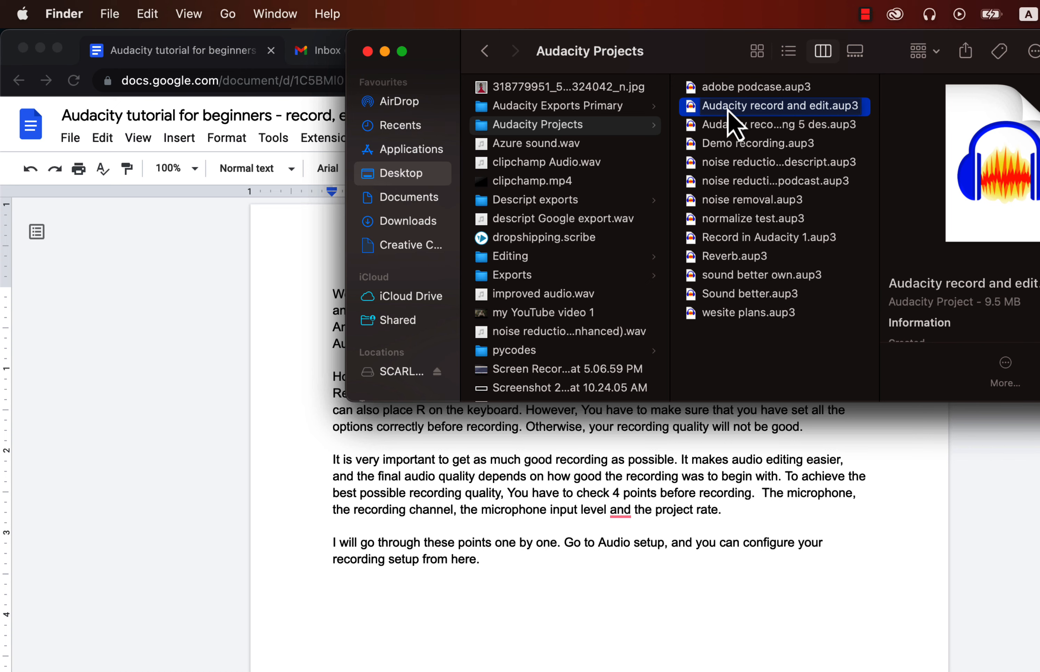
double_click(727, 110)
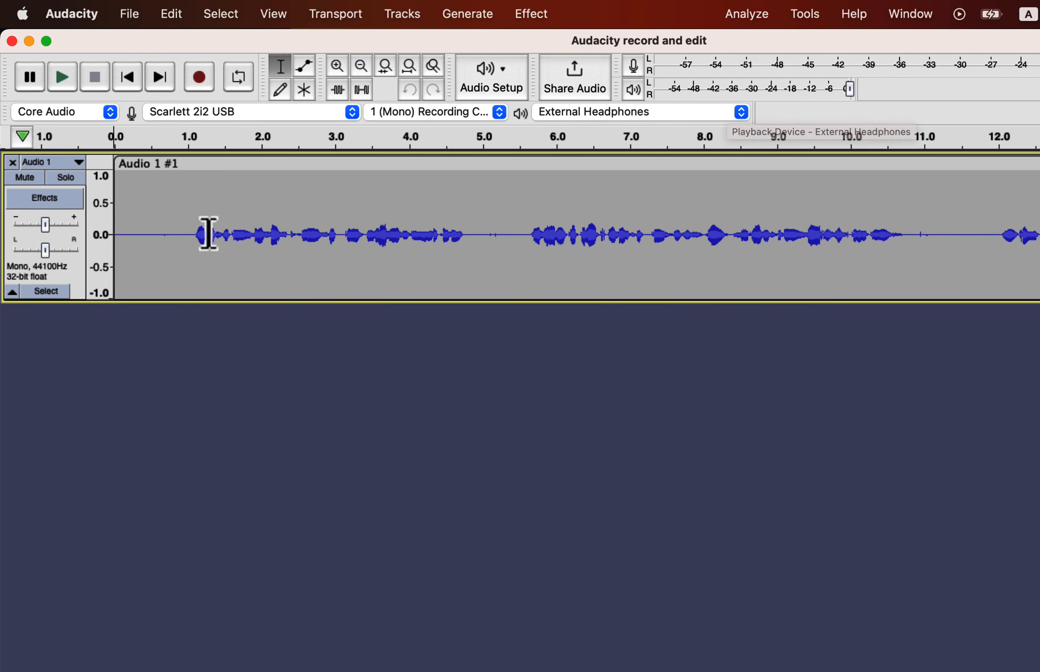
Select the audio from about 1.0 to 3.8 seconds and clear the selection
left_click_drag(187, 232, 227, 231)
left_click_drag(349, 240, 395, 246)
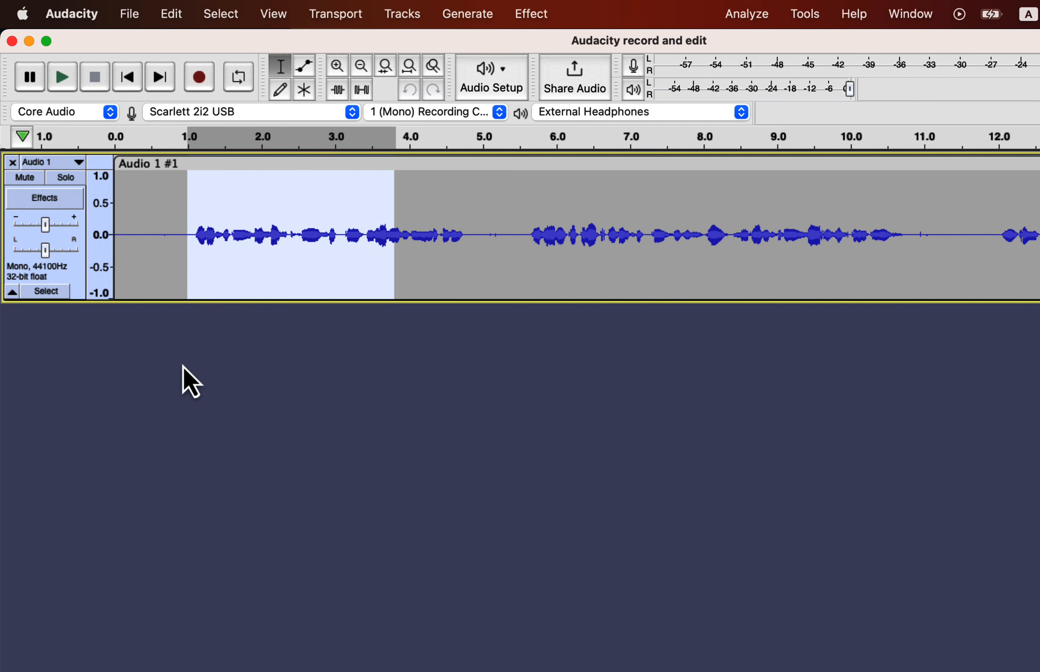
left_click(185, 378)
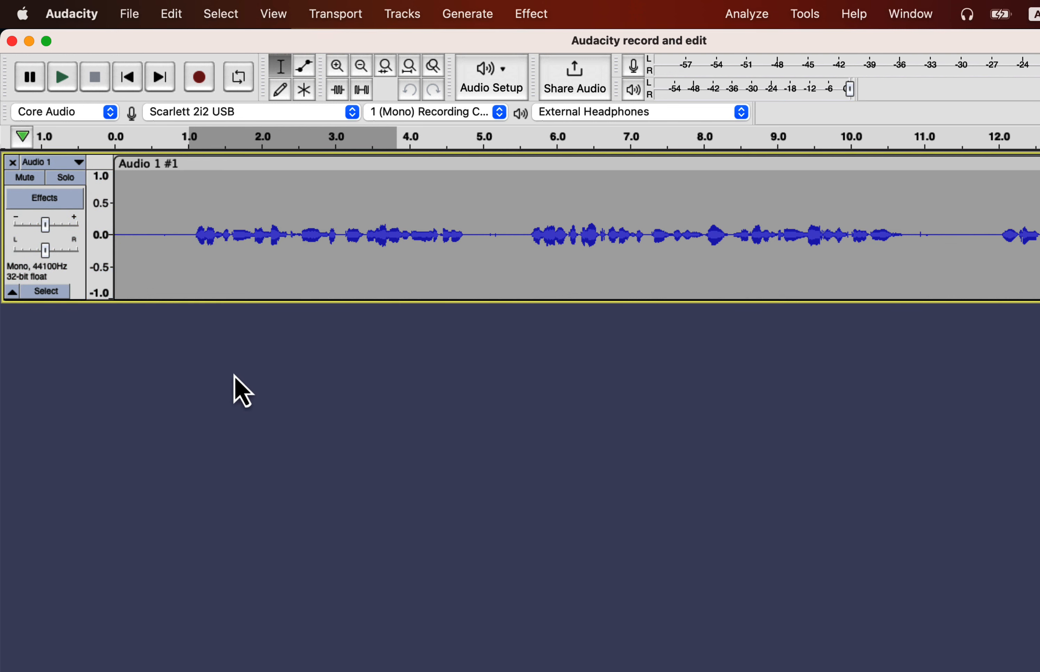
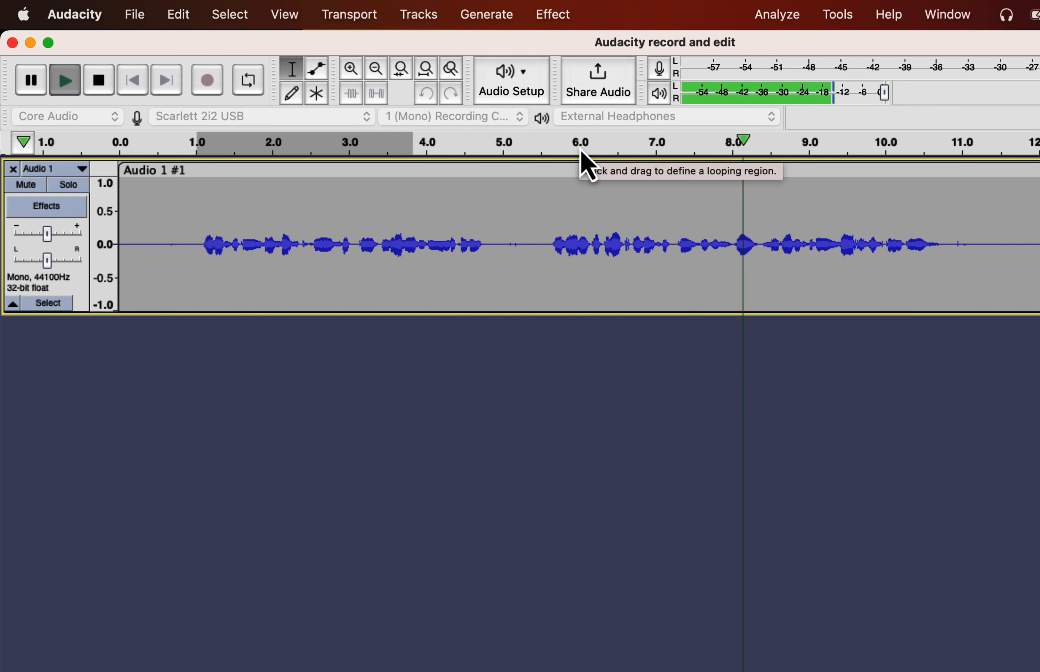
Stop the running playback and listen to the track from about 3.1 seconds
key("space")
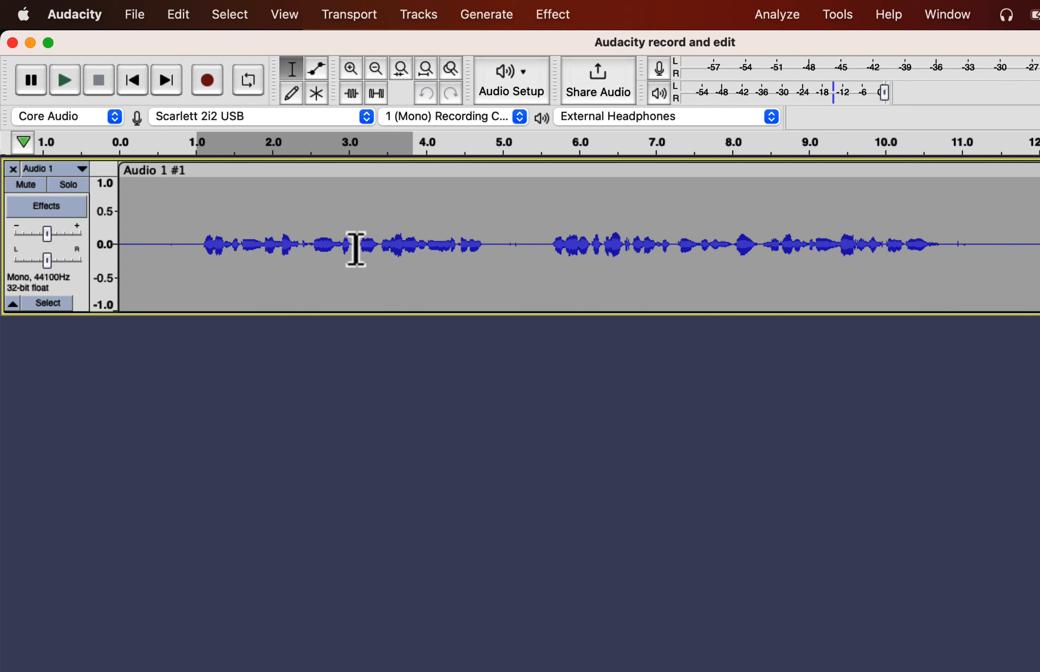
left_click(355, 248)
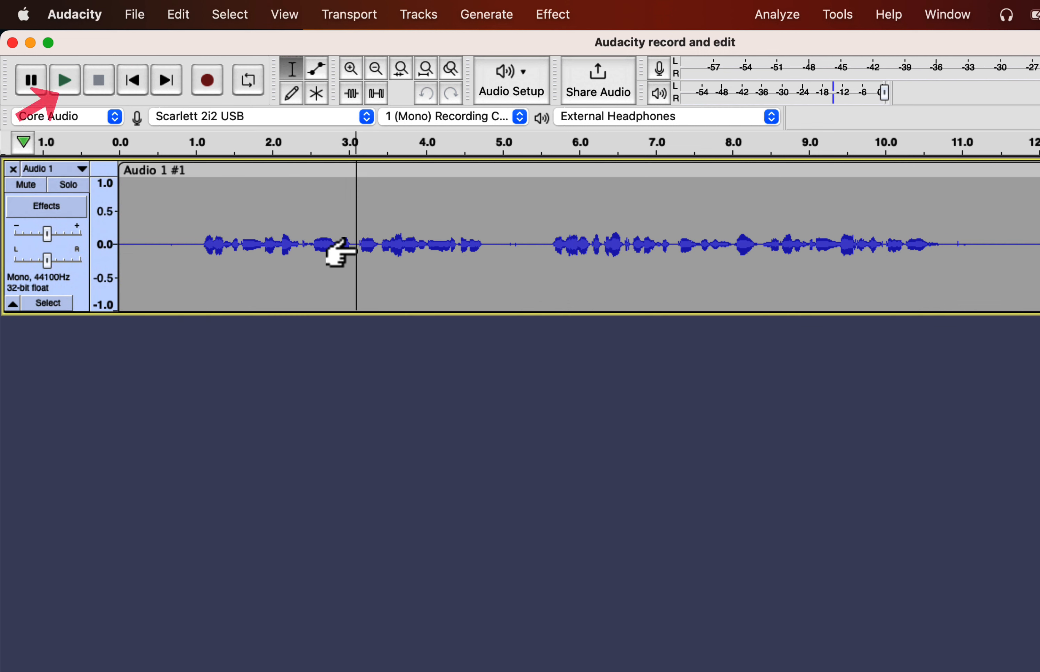
key("space")
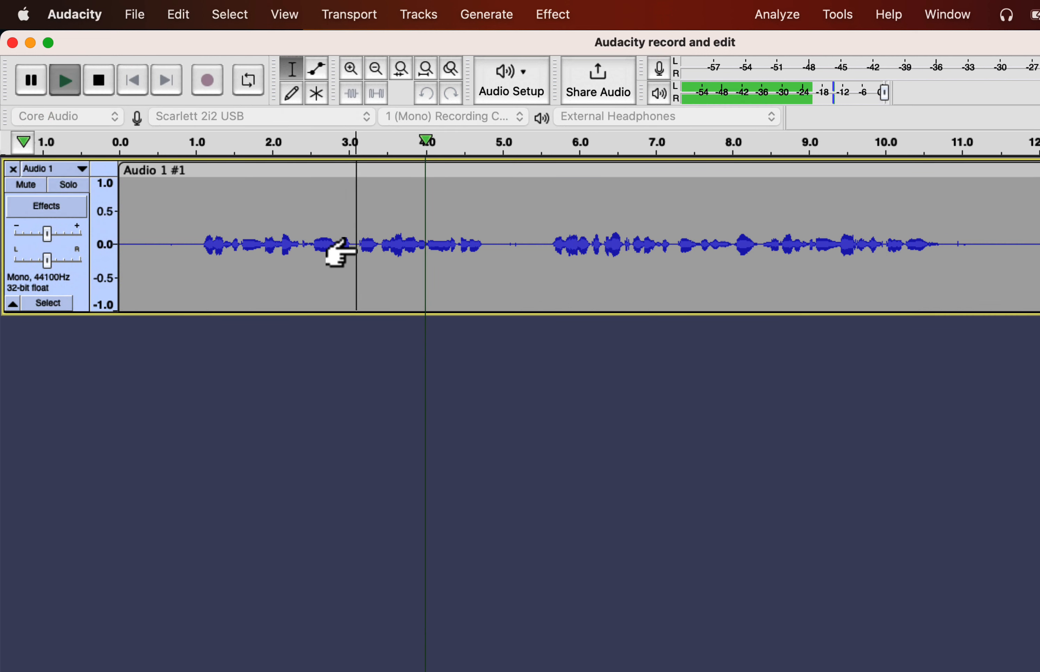
key("space")
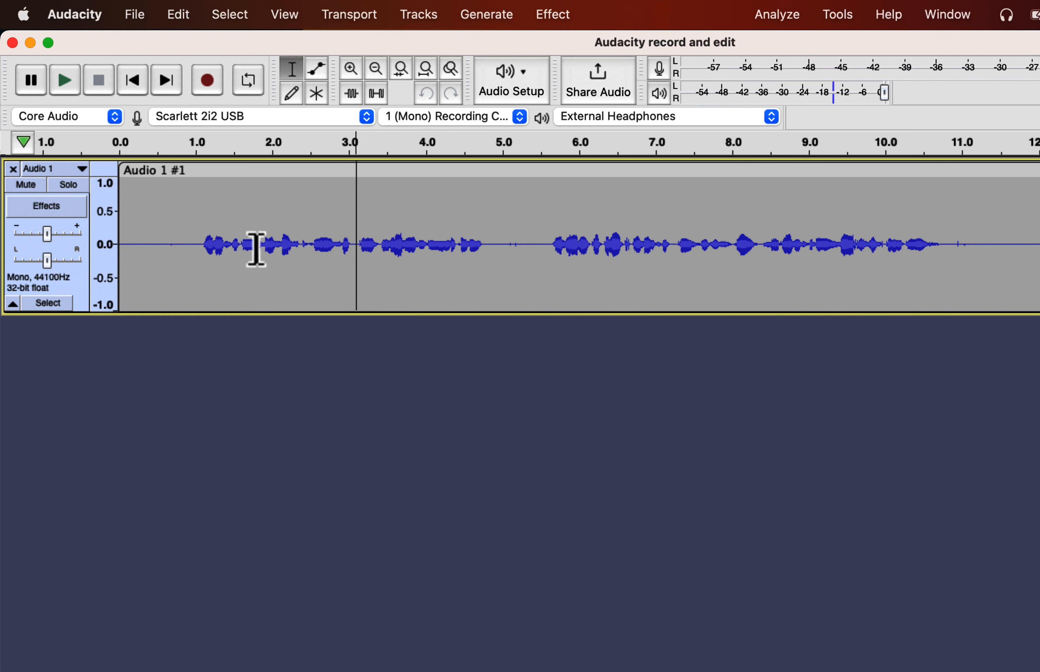
Play only the first second before the speech and enlarge the track's height to show the waveform in detail
left_click_drag(197, 249, 120, 247)
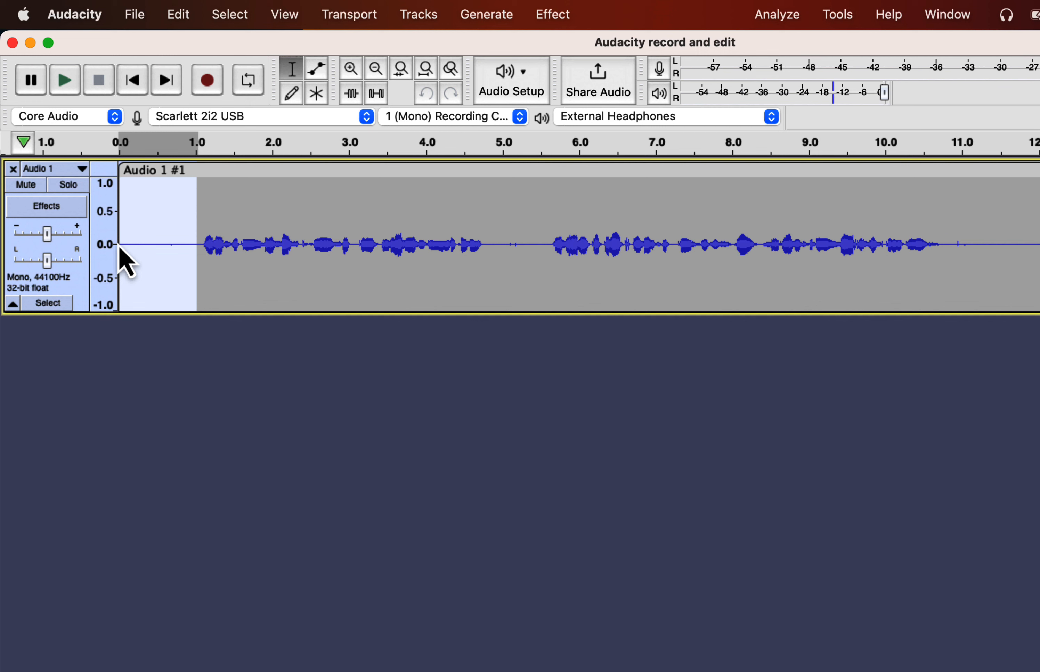
key("space")
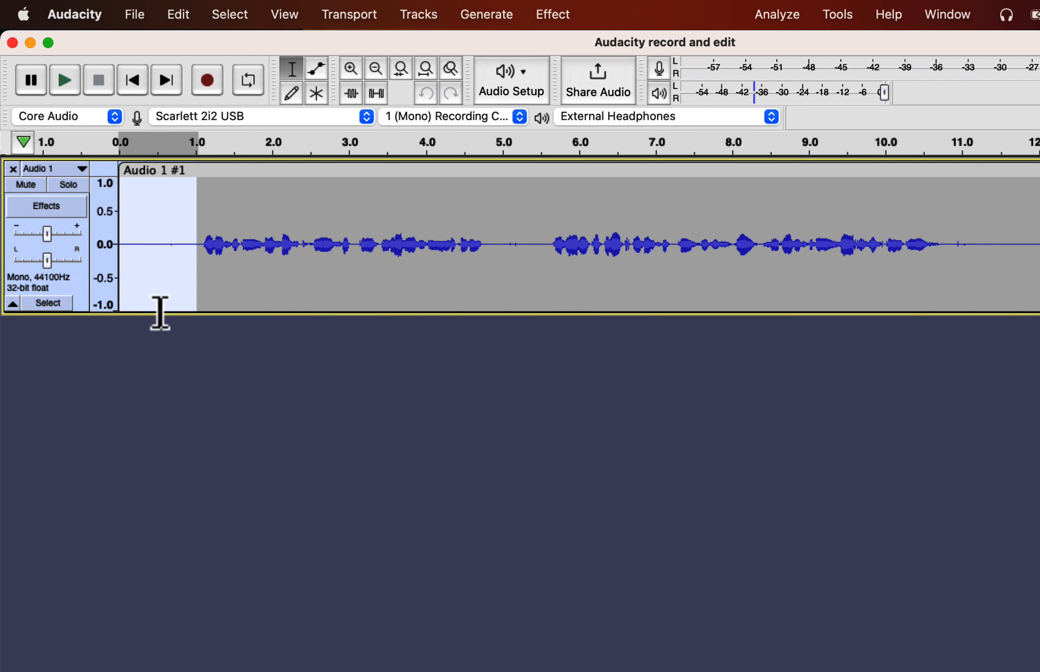
left_click_drag(160, 314, 150, 571)
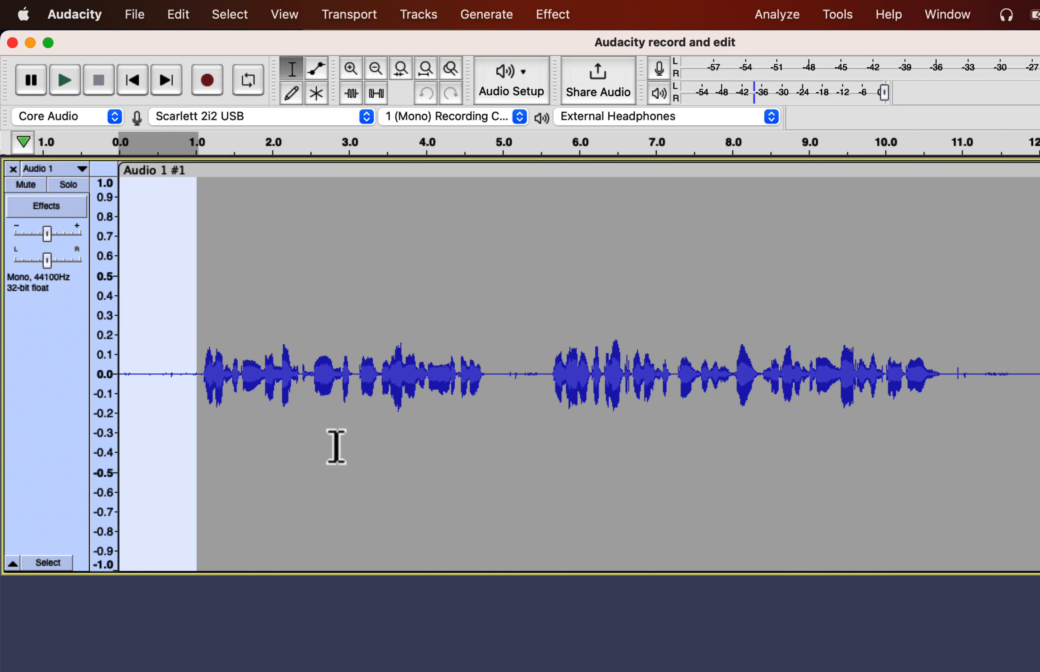
Delete the pause noise between about 5.0 and 5.5 seconds and undo the deletion
left_click(506, 377)
left_click_drag(512, 378, 540, 389)
key("Delete")
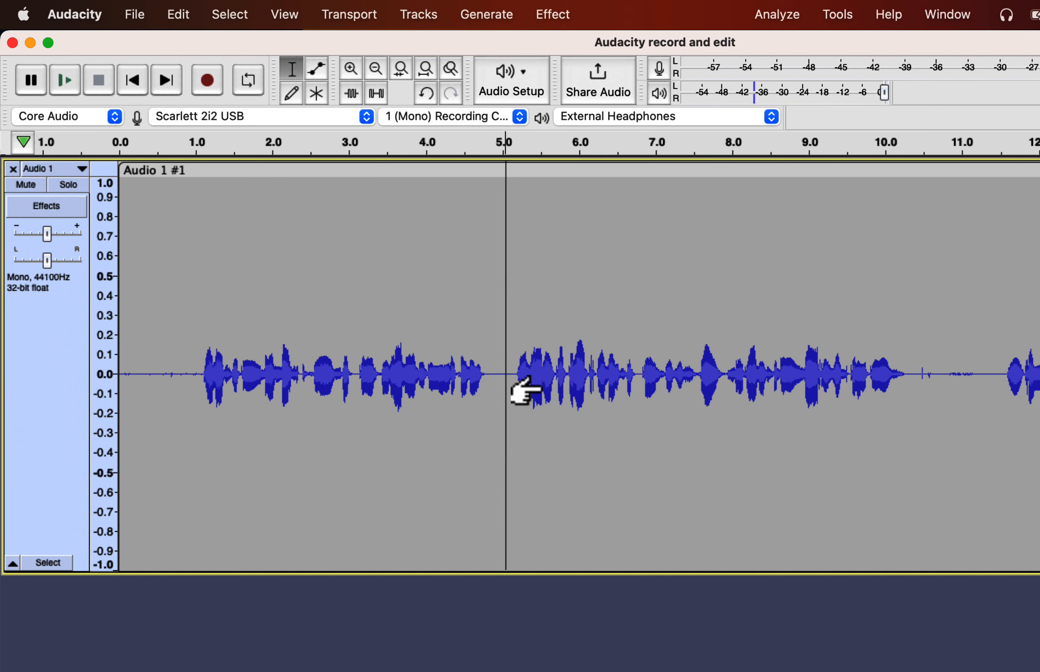
key("super+z")
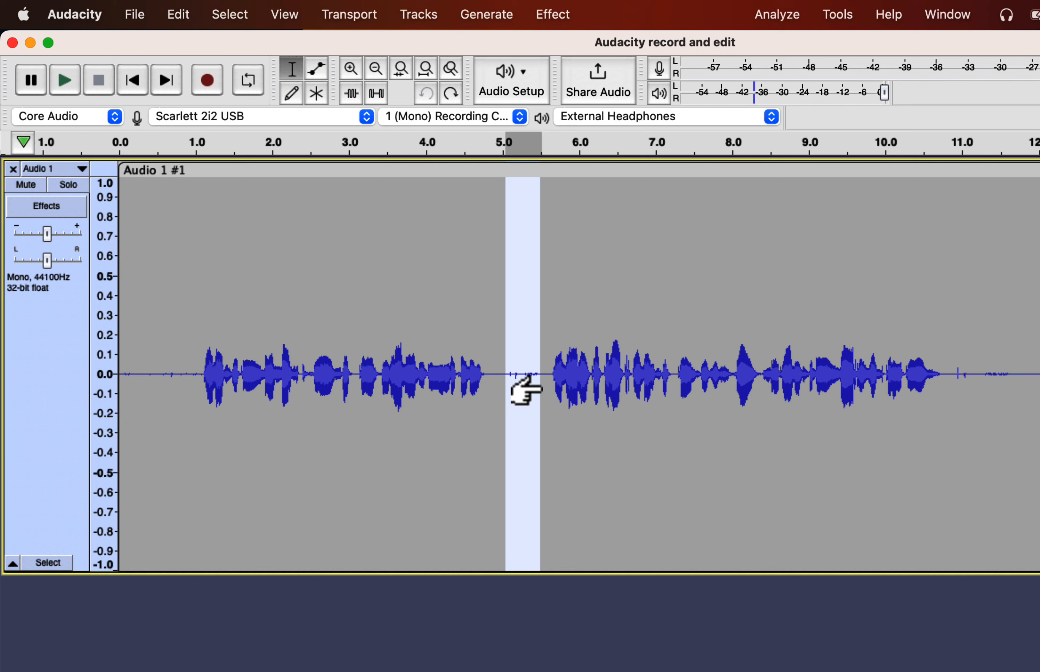
Delete the first spoken sentence from about 1.0 to 4.8 seconds and undo the deletion
left_click_drag(486, 373, 196, 366)
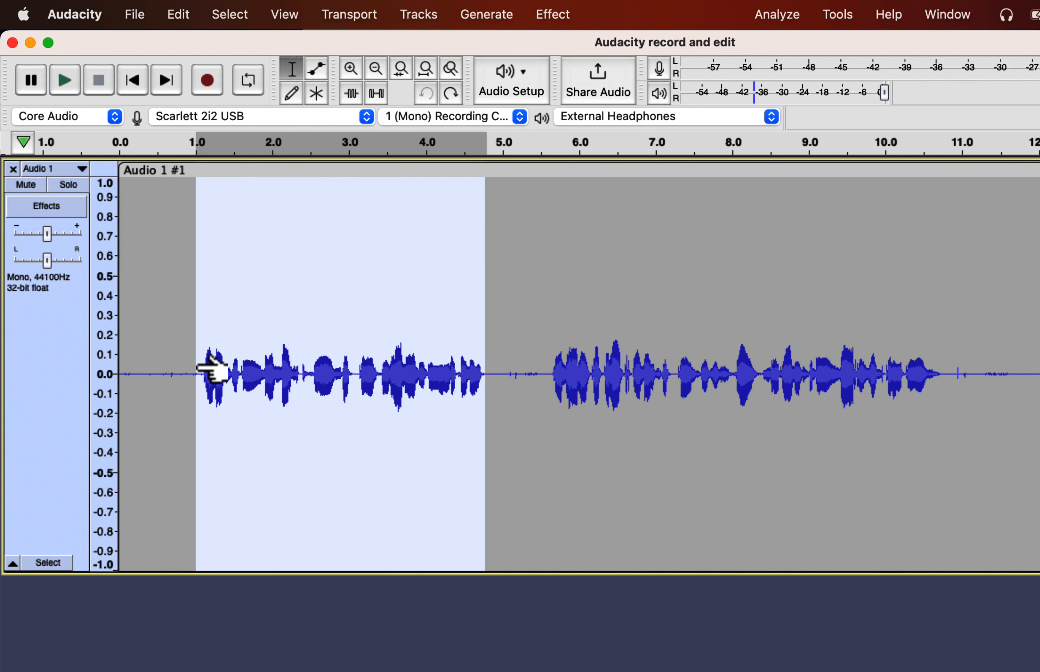
key("Delete")
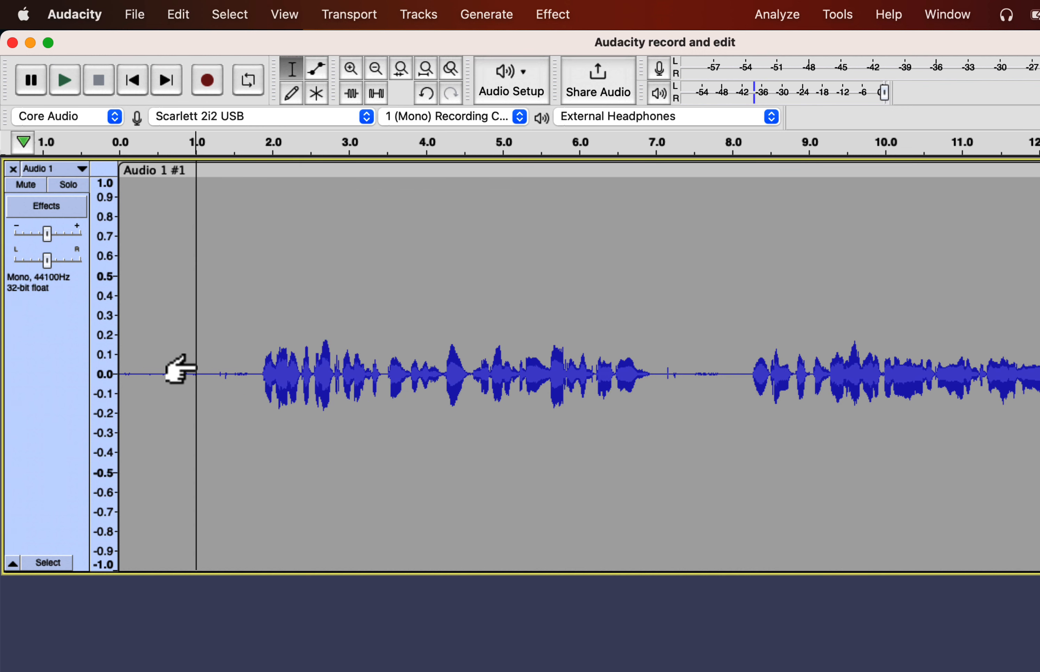
key("super+z")
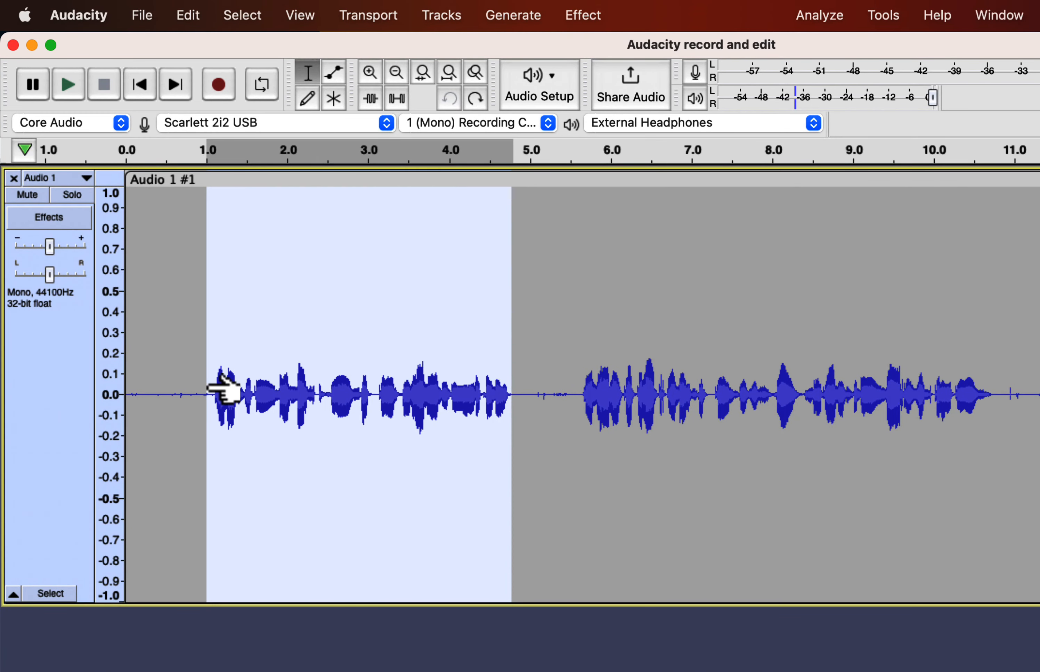
Silence the selected first sentence, play the silenced section, and undo the silencing
left_click(403, 108)
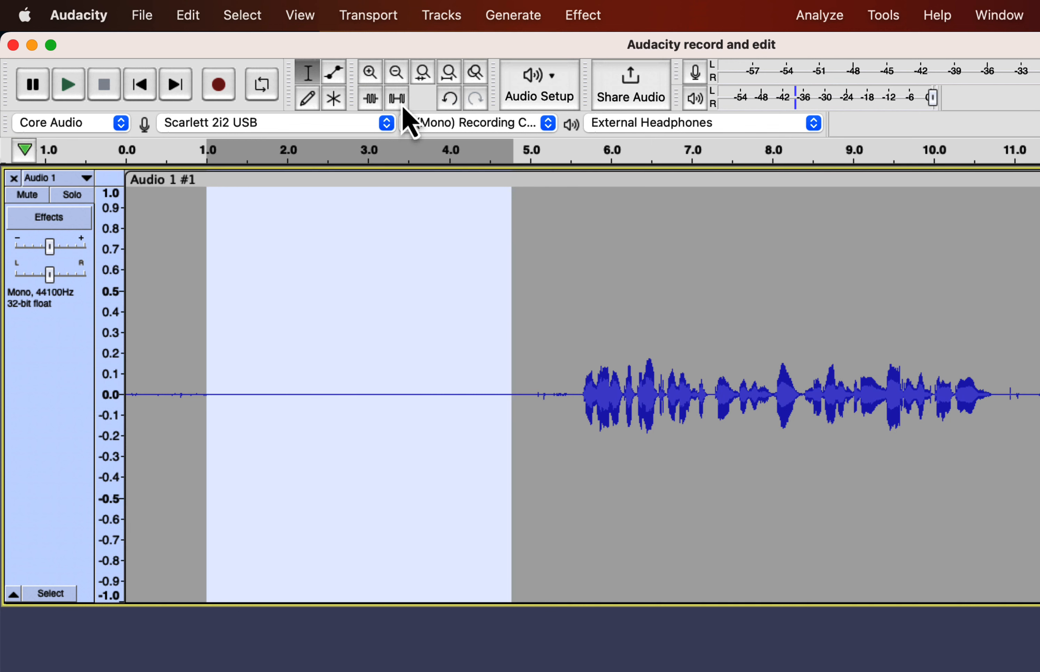
key("space")
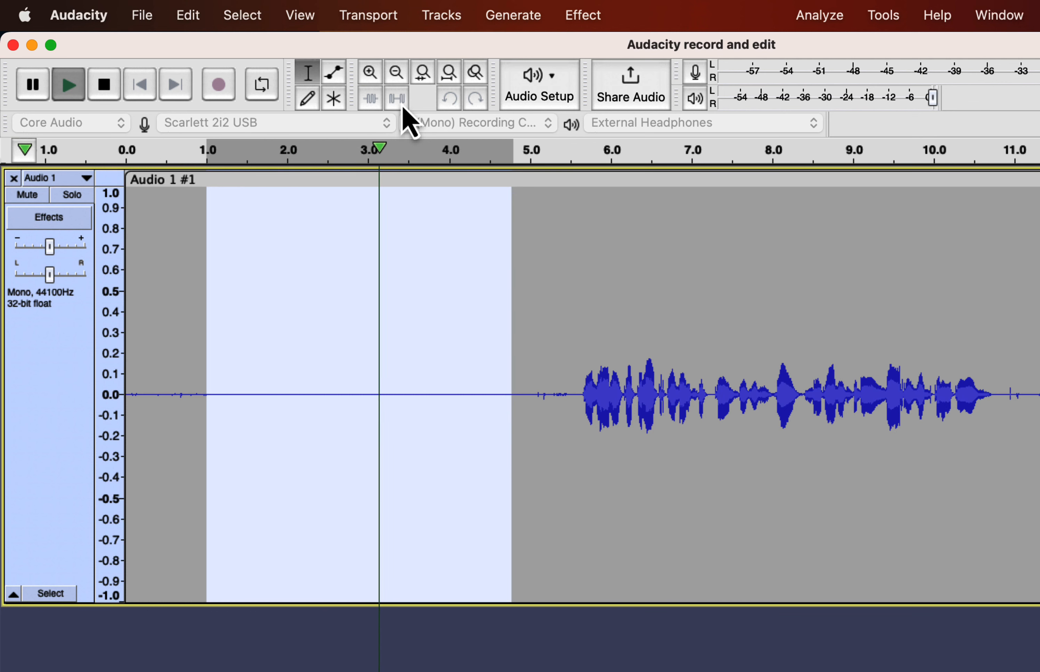
key("space")
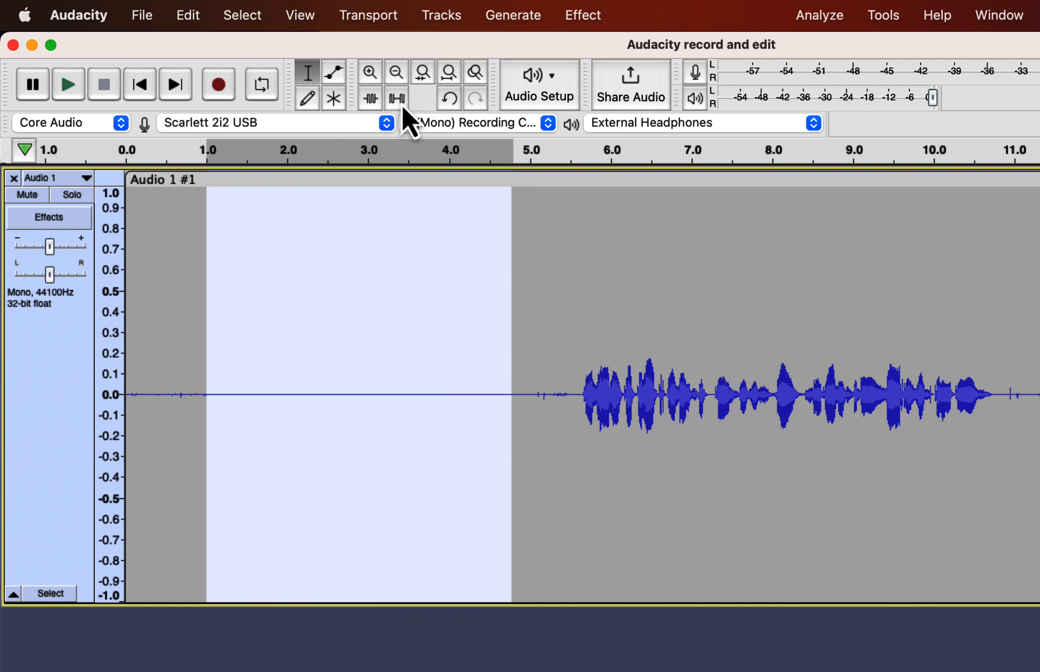
key("super+z")
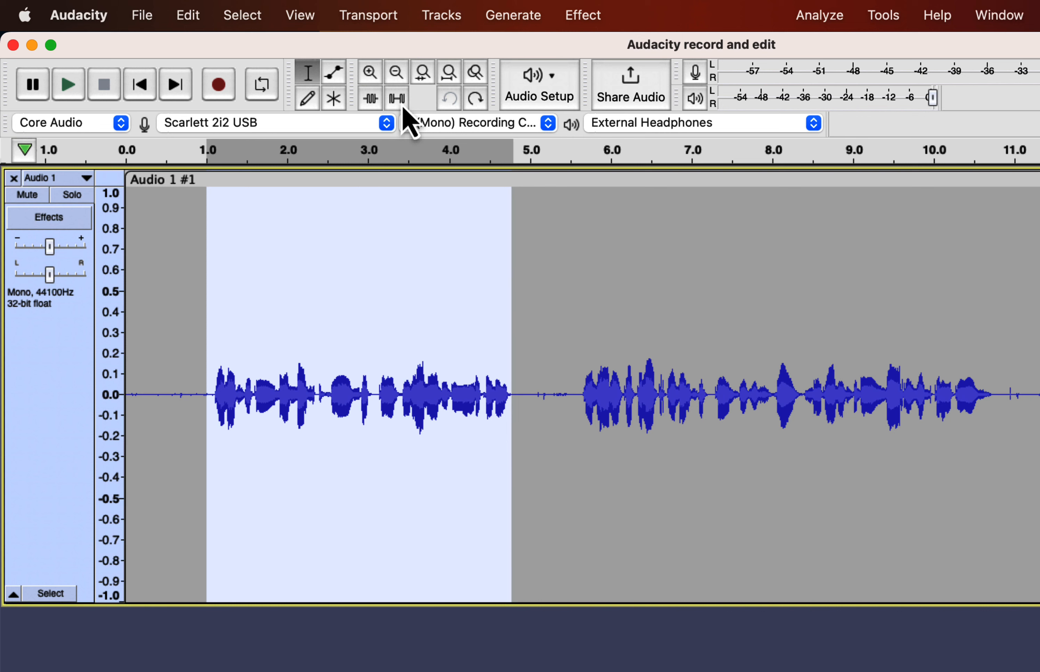
Trim the audio outside the selected first sentence, undo the trim, and place the cursor at about 1.6 seconds
left_click(372, 102)
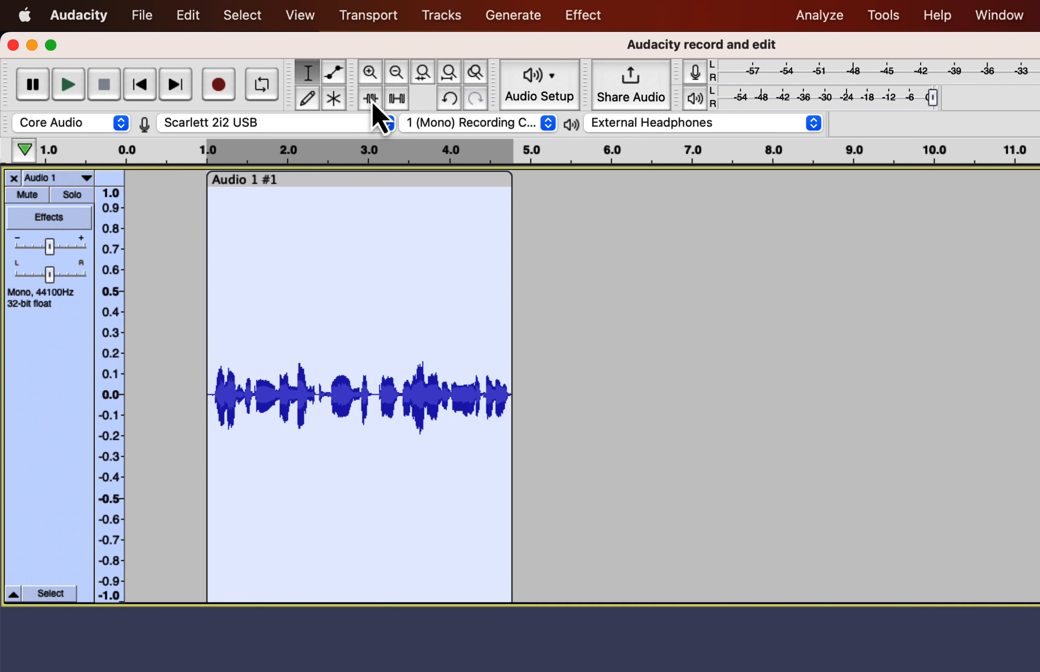
key("super+z")
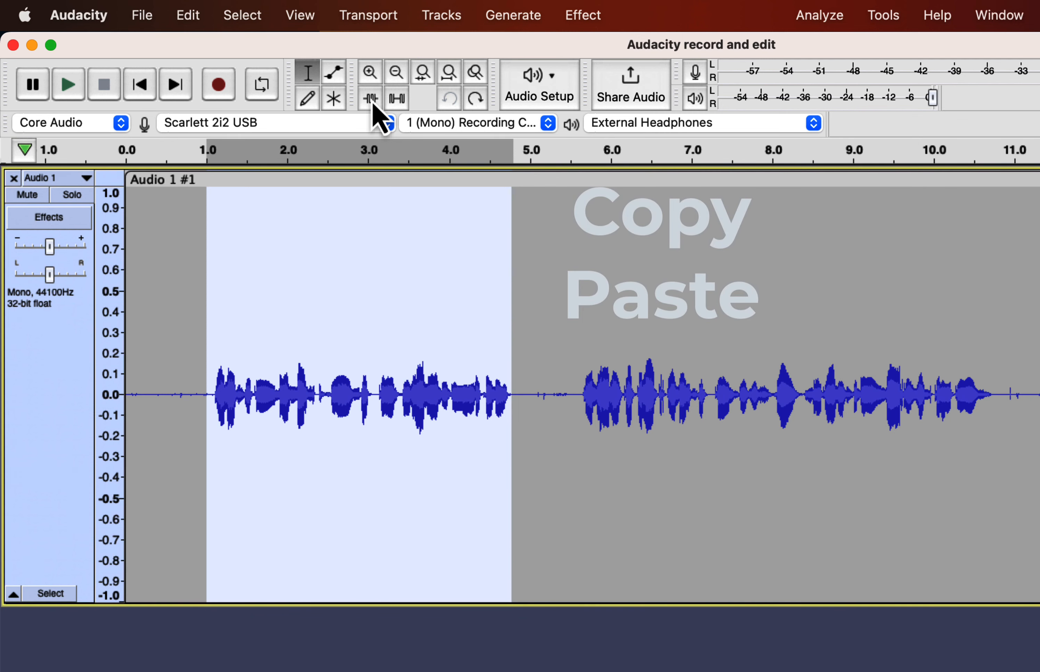
left_click(260, 305)
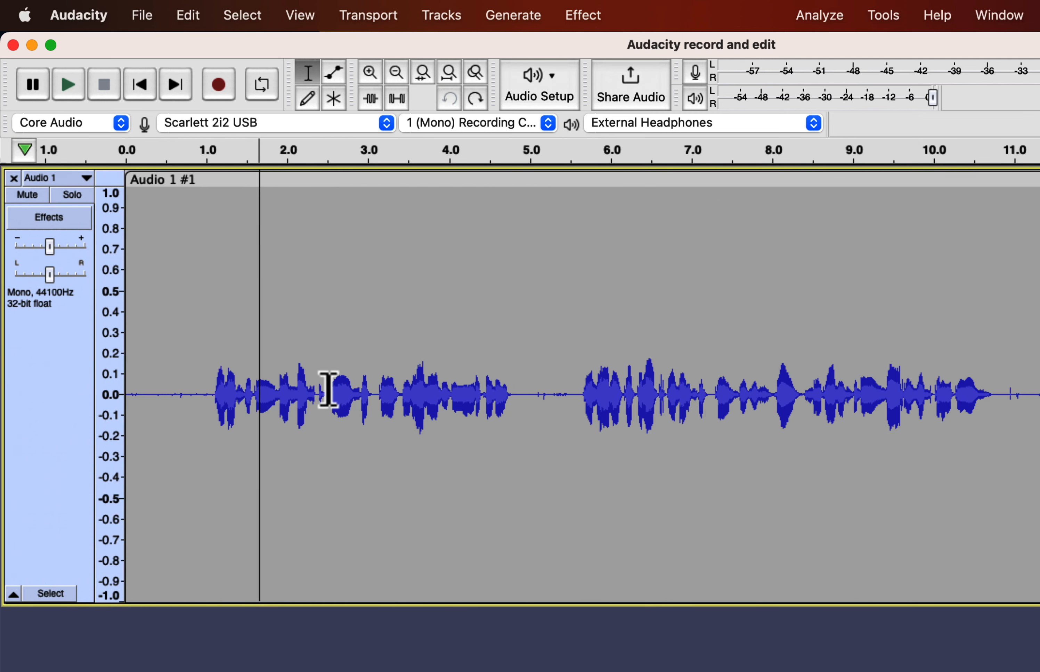
Copy the audio from about 1.0 to 2.4 seconds, paste it at about 5.5 seconds, and undo the paste
left_click_drag(319, 389, 211, 386)
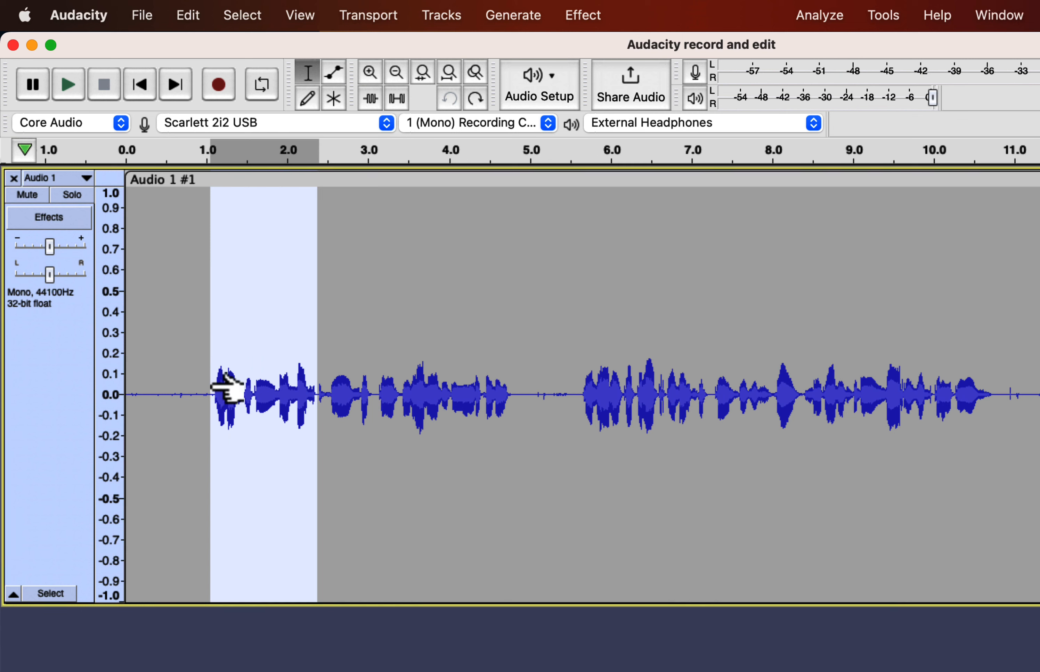
left_click(572, 394)
key("super+v")
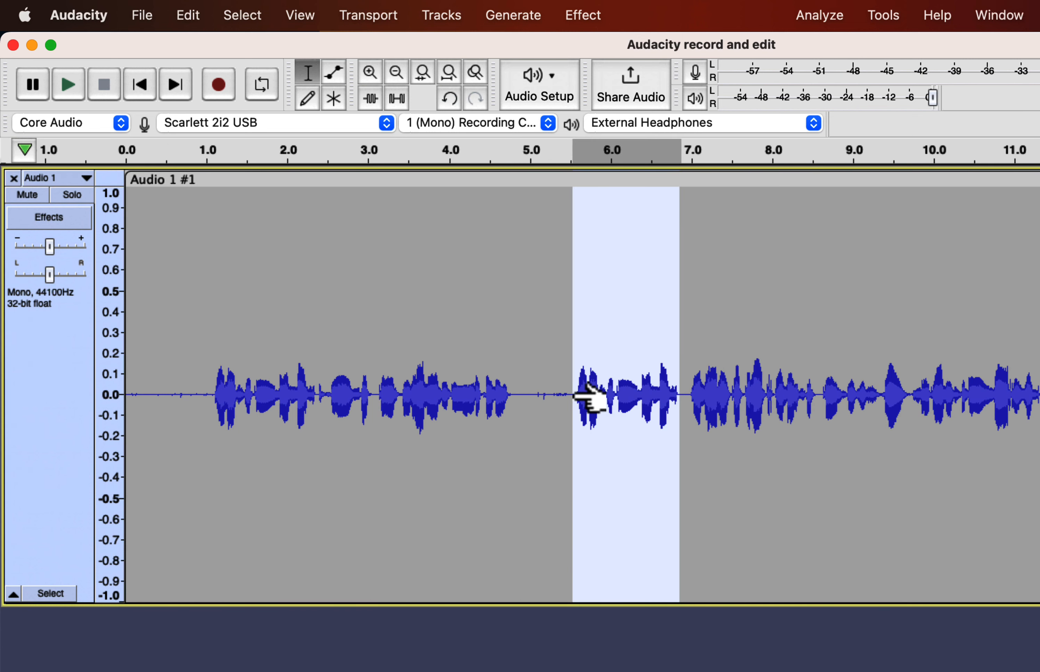
key("super+z")
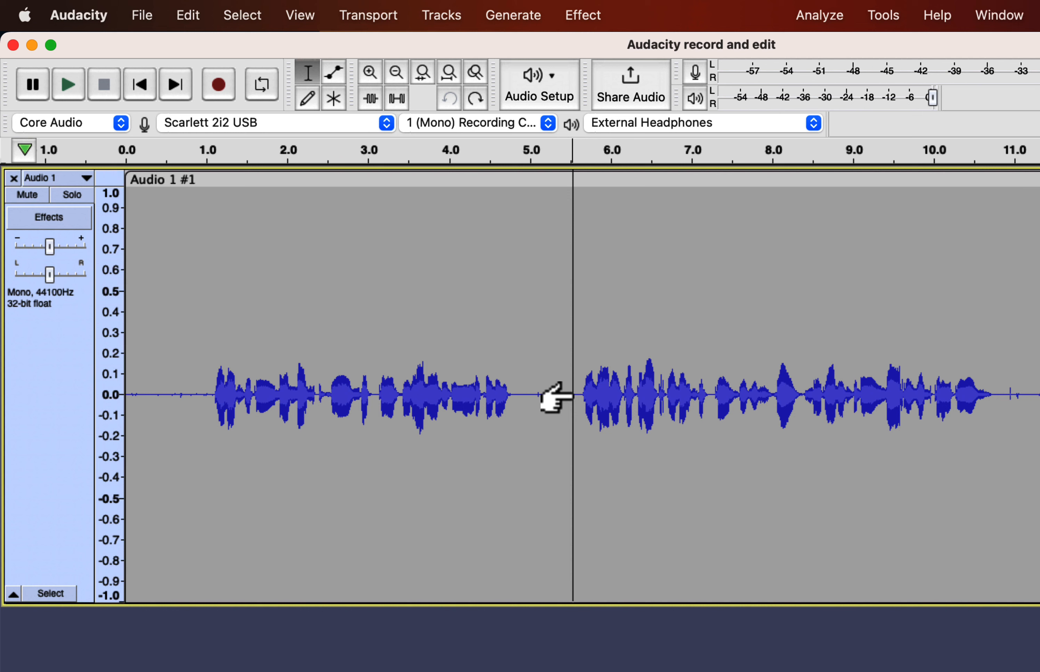
left_click(184, 18)
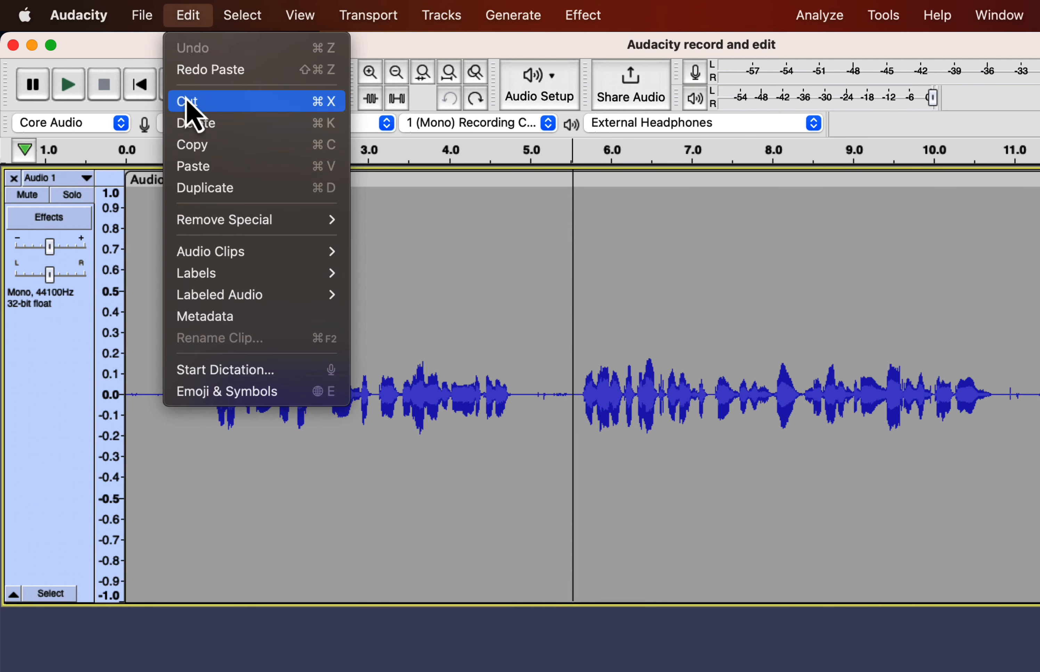
left_click(196, 188)
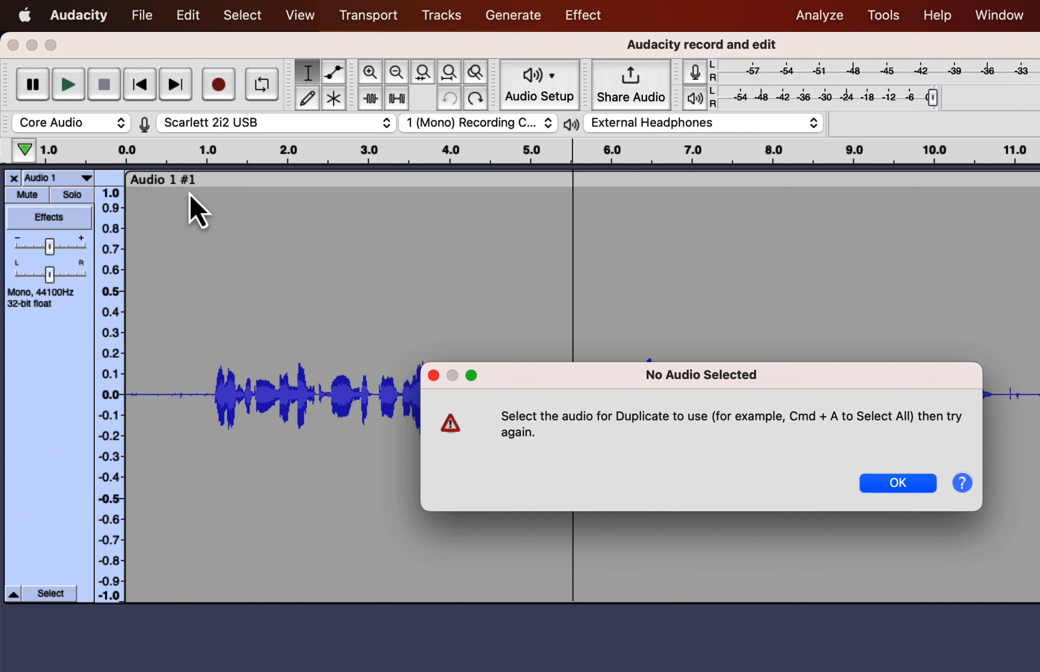
left_click(434, 376)
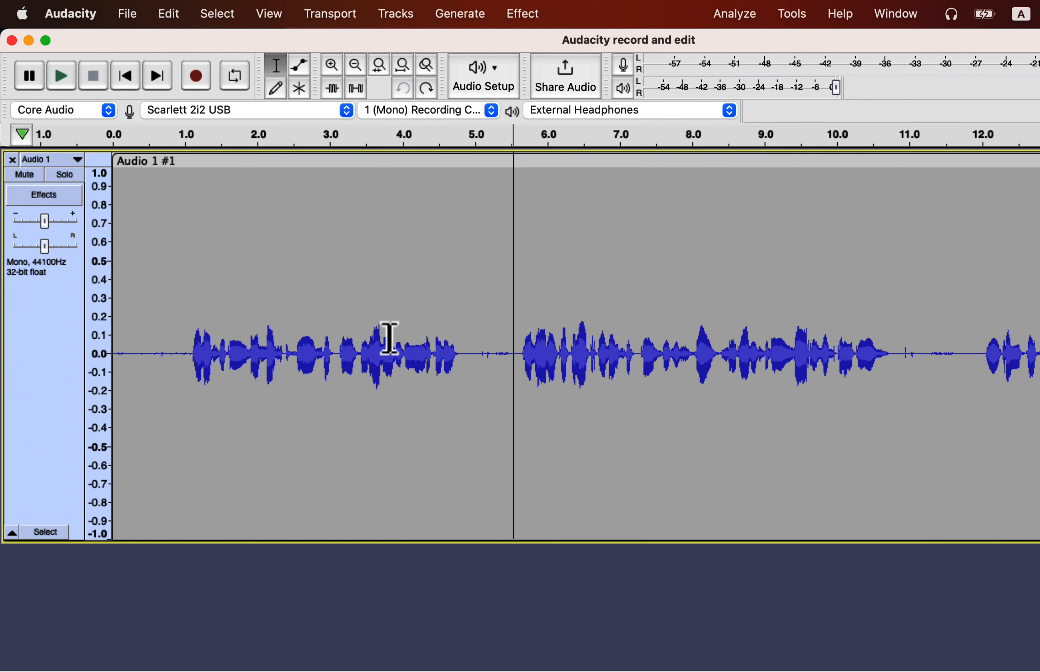
Select the whole Audio 1 clip and duplicate it onto a second track
double_click(325, 255)
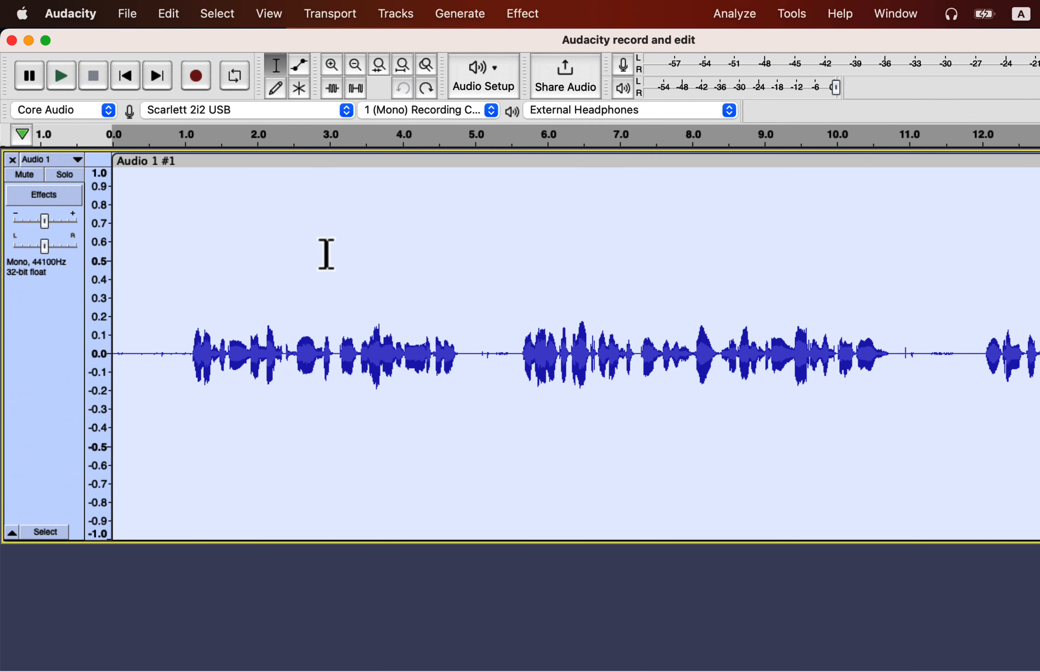
key("super+d")
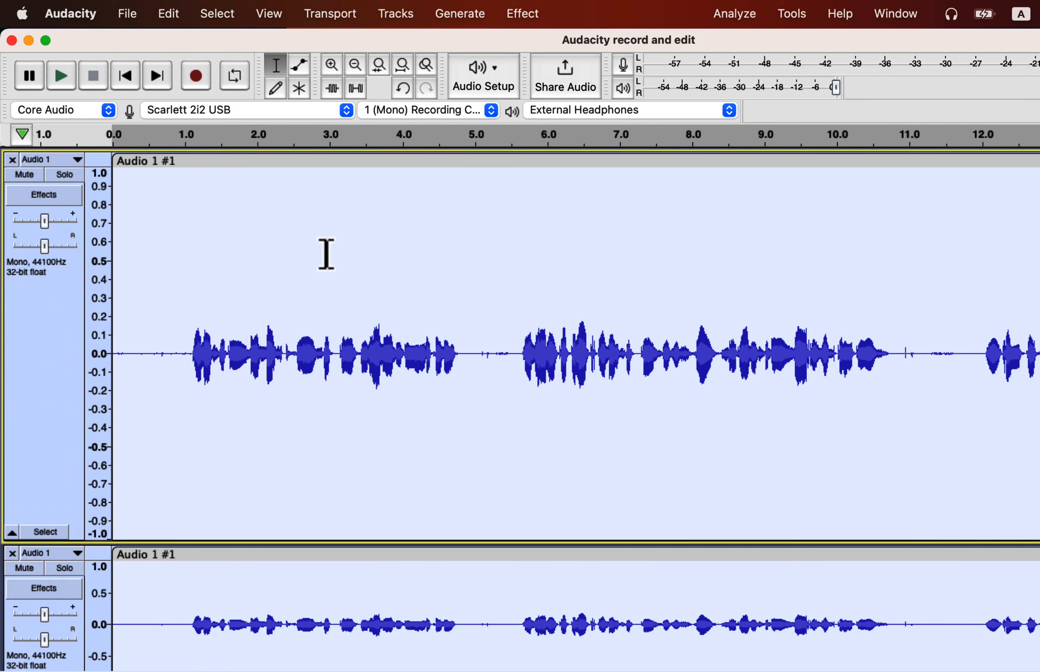
scroll(326, 255, "down", 3)
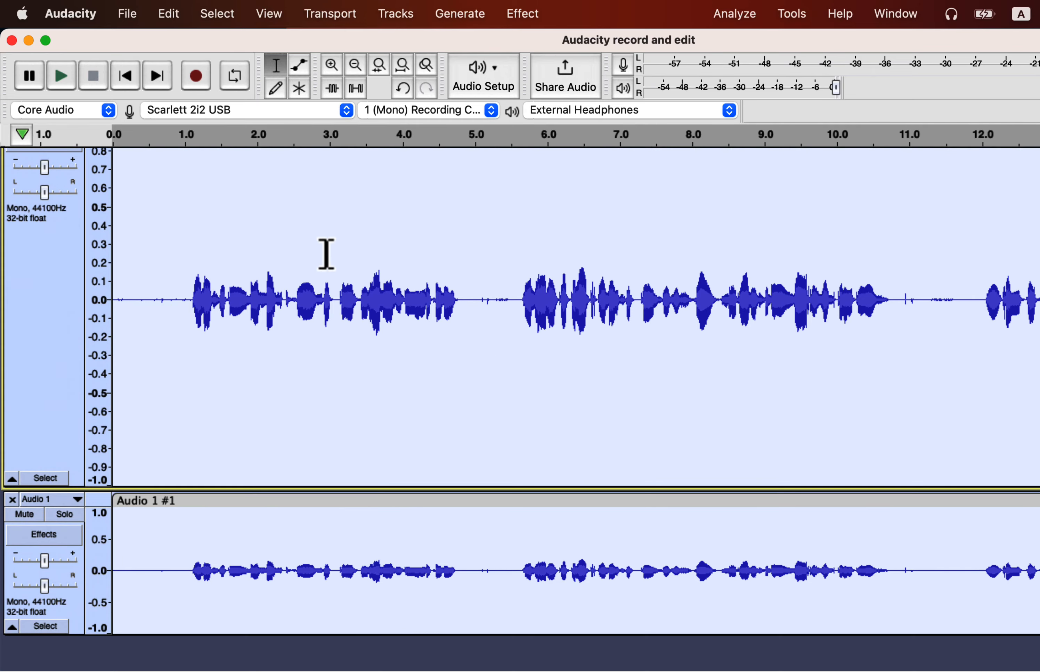
Place the cursor at about 2.5 seconds in the duplicate track and fit both tracks to the window height
left_click(297, 556)
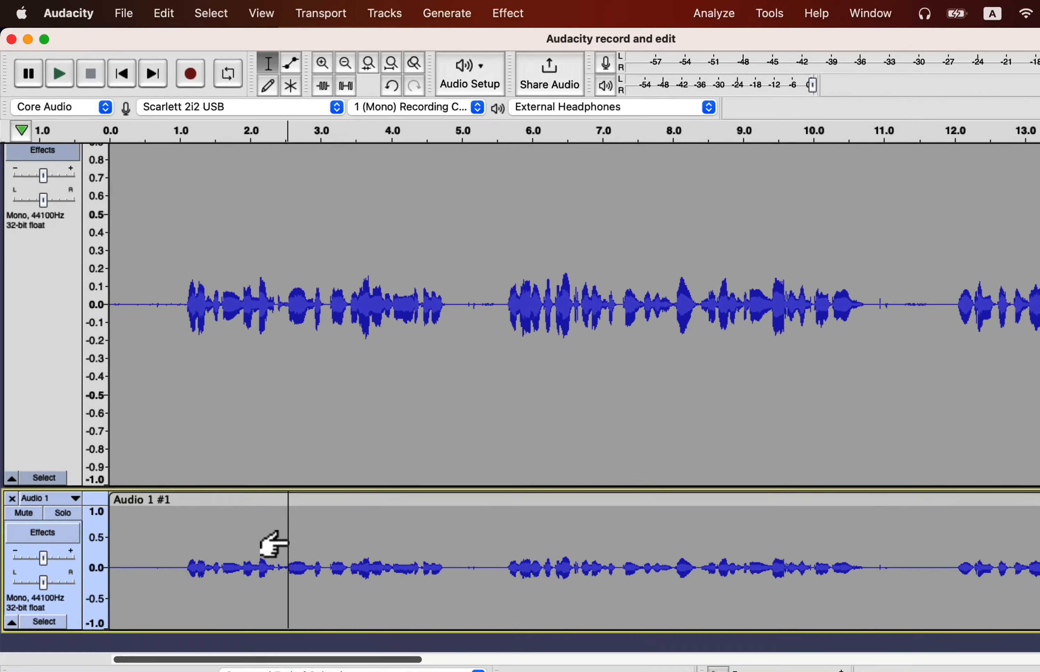
scroll(275, 535, "up", 2)
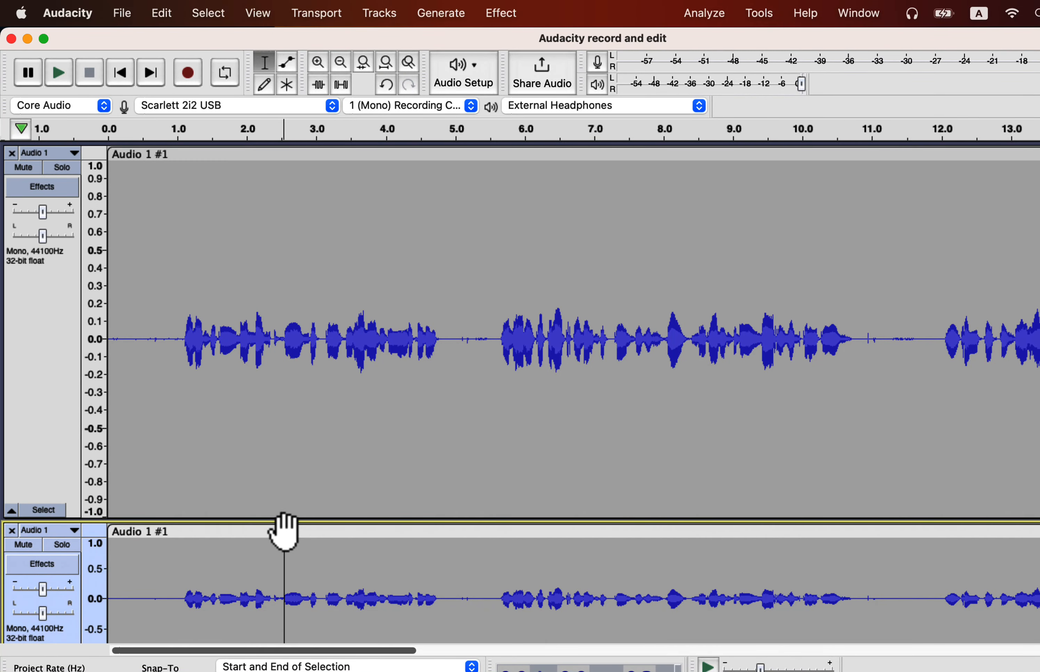
key("super+shift+f")
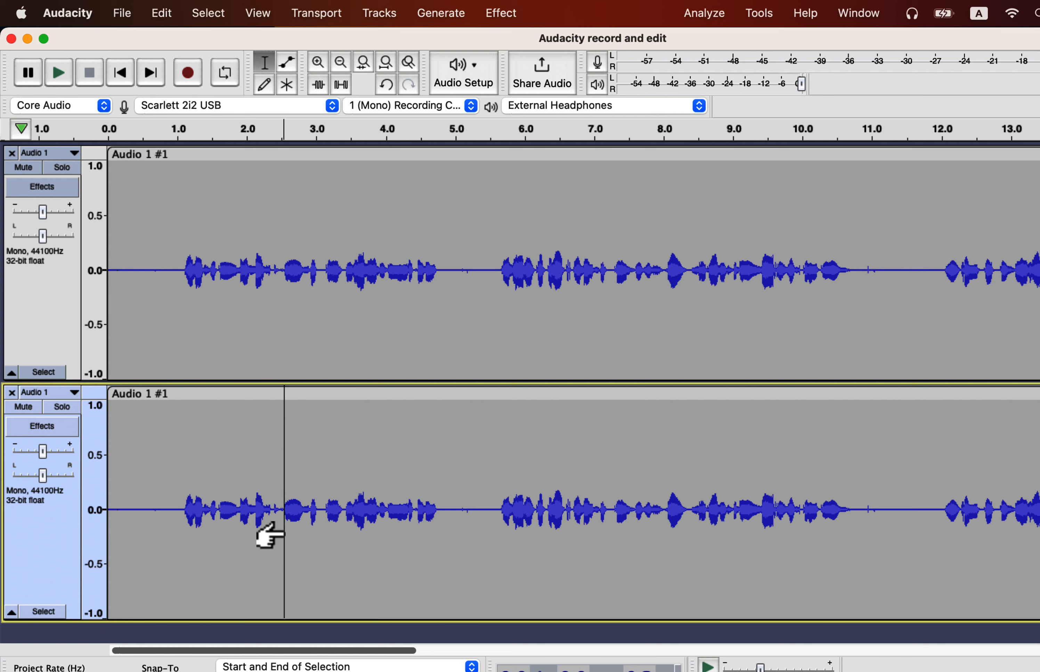
left_click(261, 13)
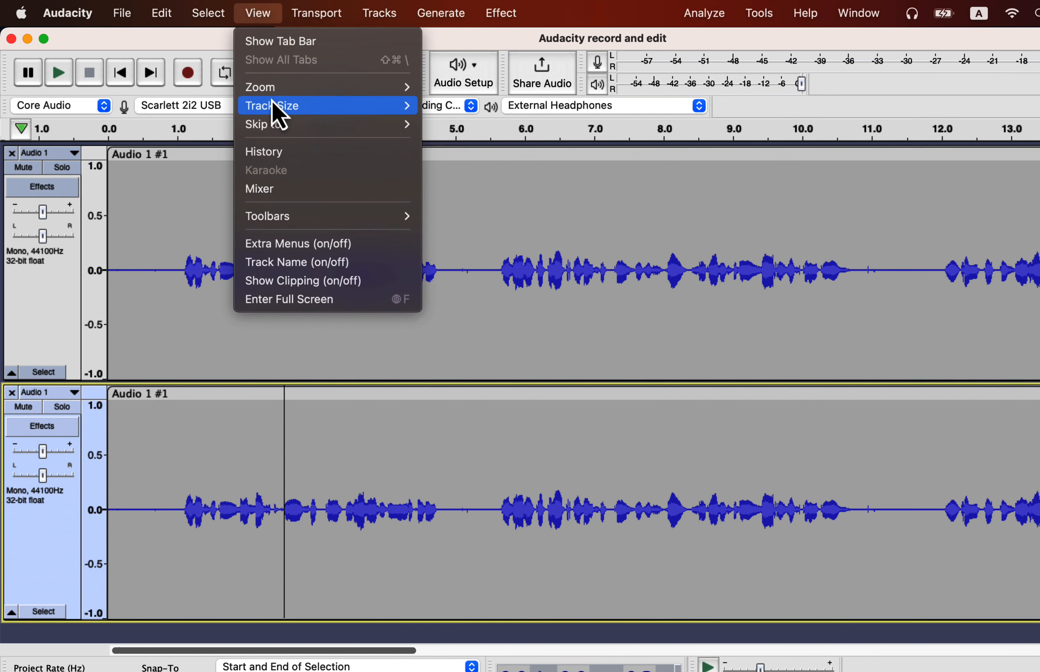
mouse_move(274, 106)
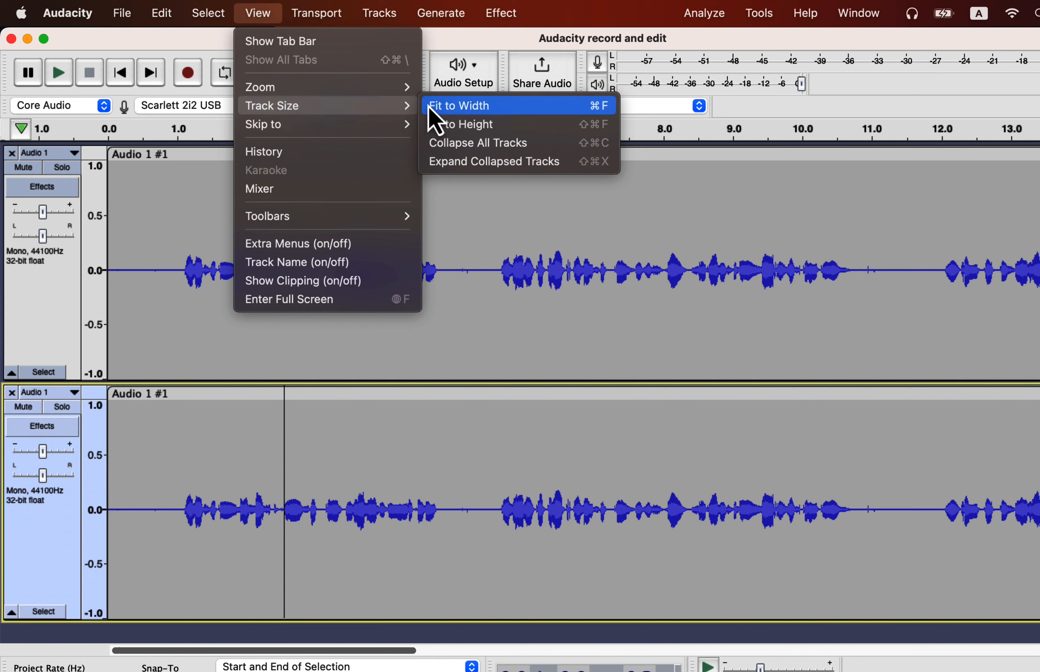
left_click(455, 124)
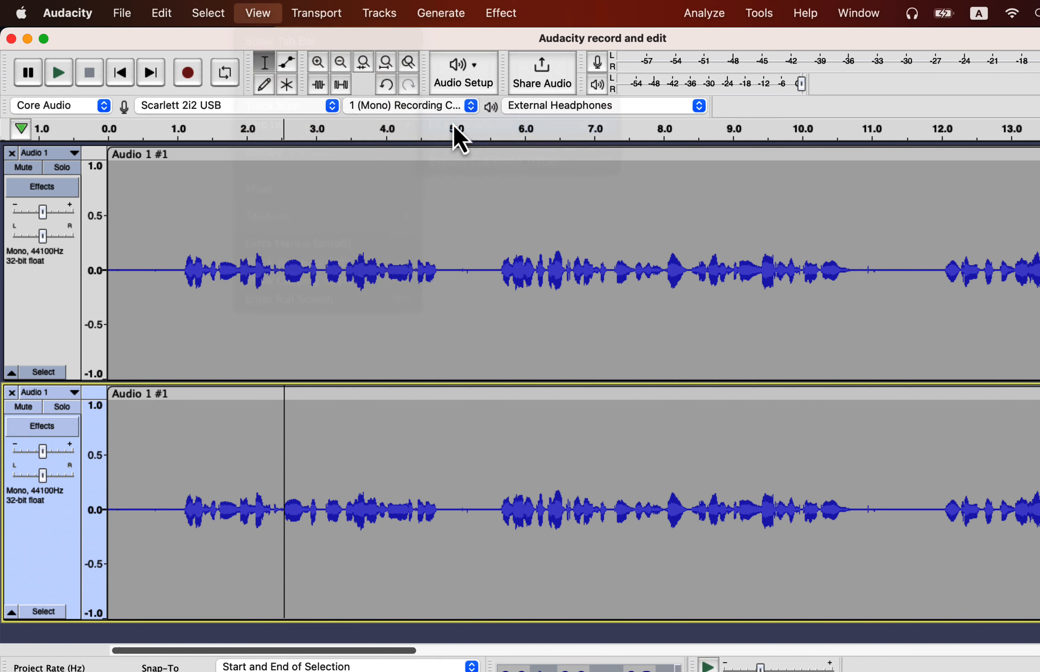
Enlarge the upper track's height and refit both tracks to the window height
left_click_drag(367, 383, 343, 537)
left_click(261, 14)
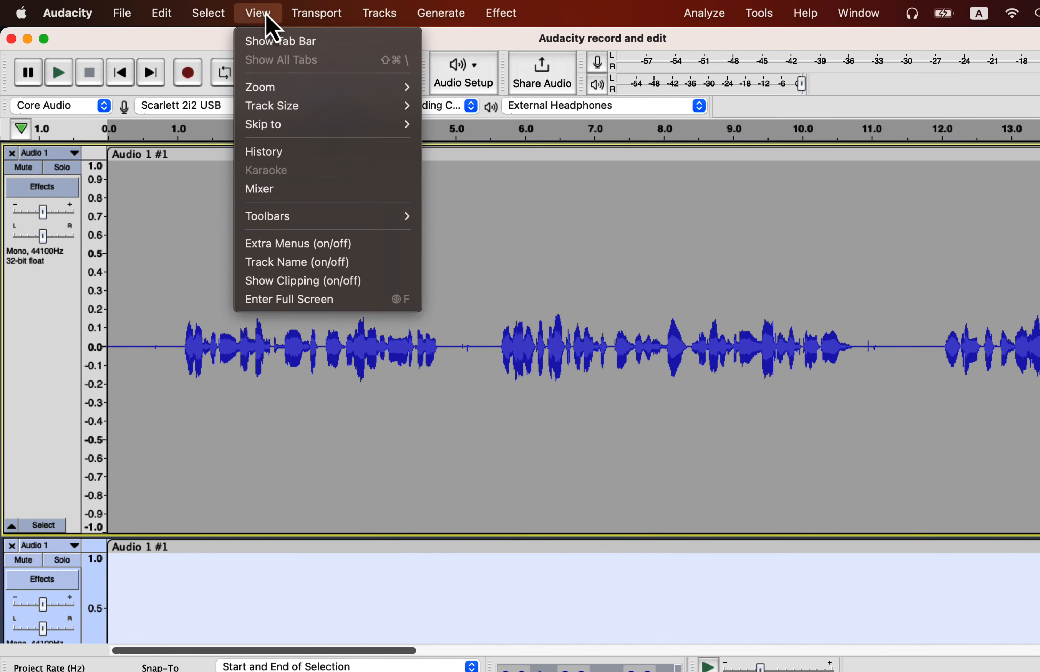
mouse_move(271, 110)
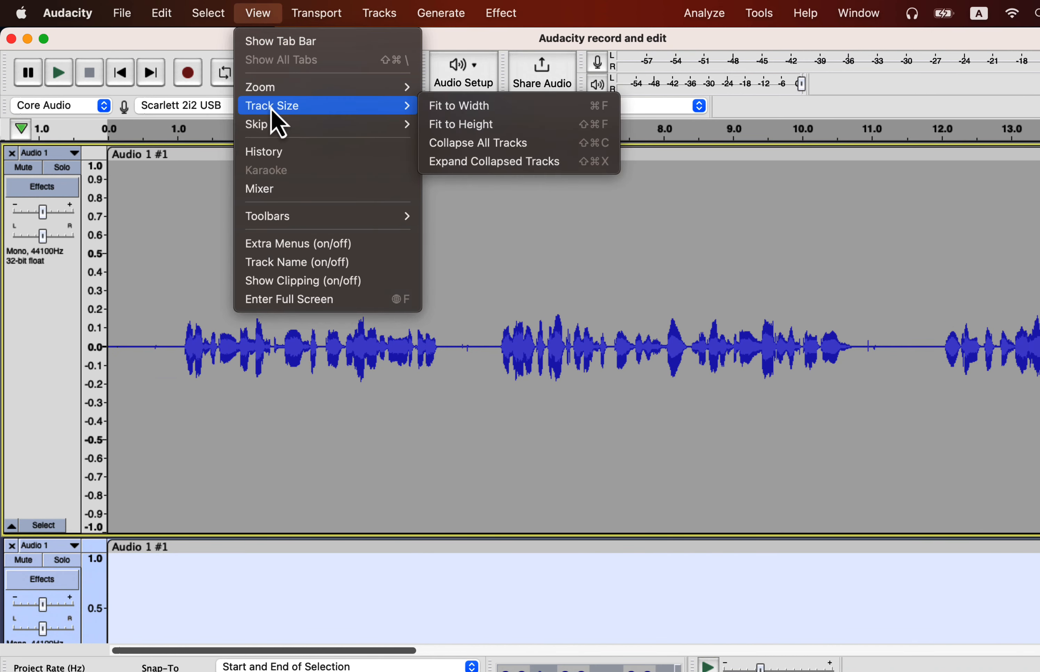
left_click(462, 127)
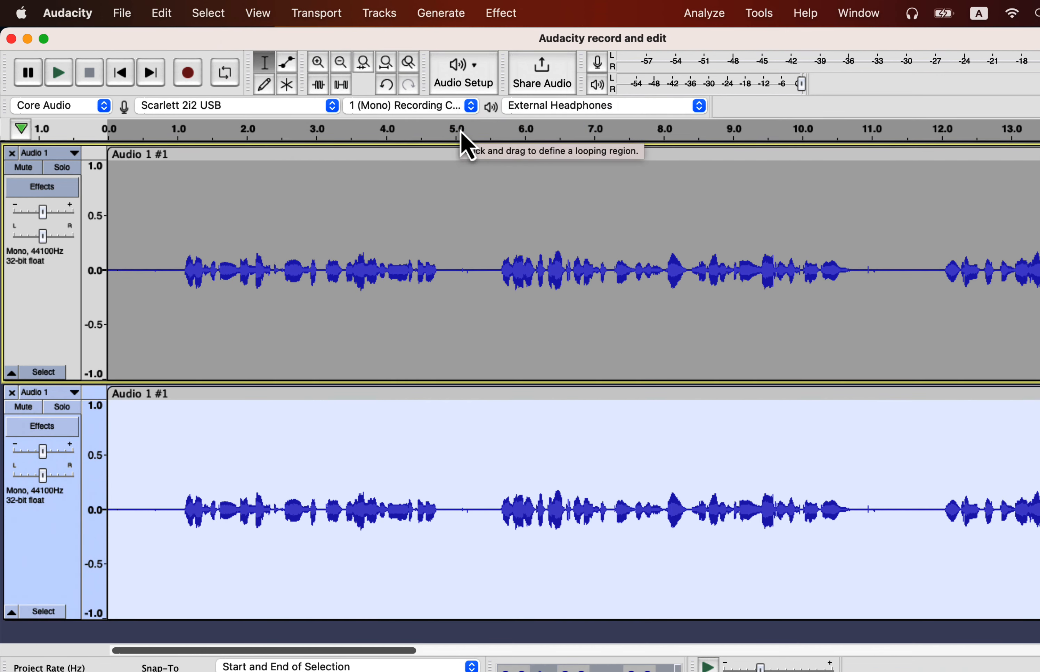
Fit the full length of both tracks to the window width
left_click(262, 16)
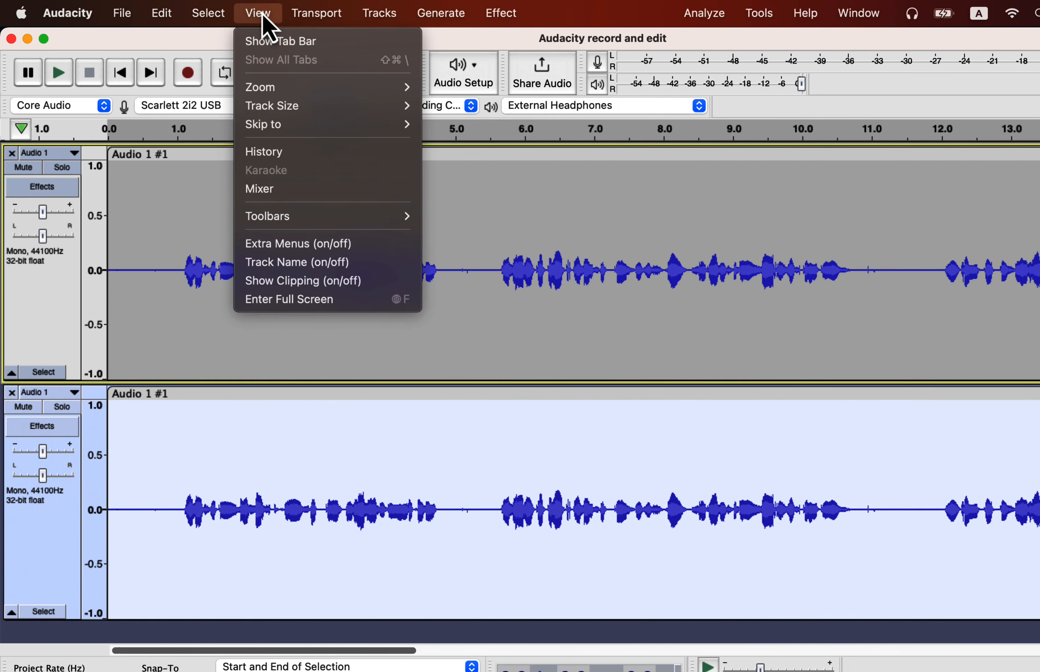
mouse_move(269, 109)
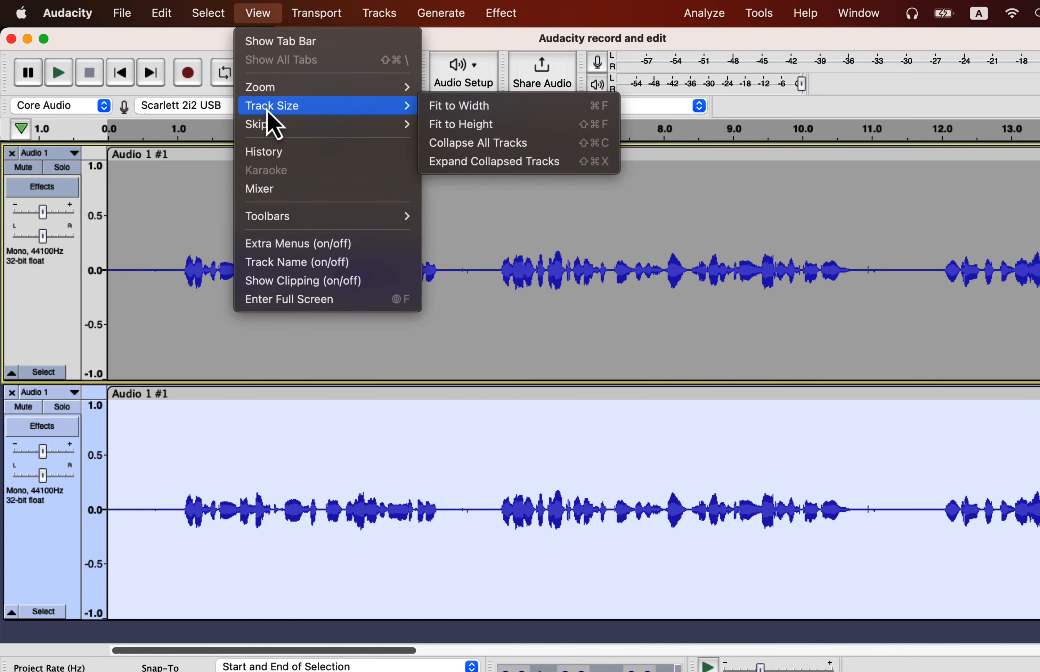
left_click(446, 110)
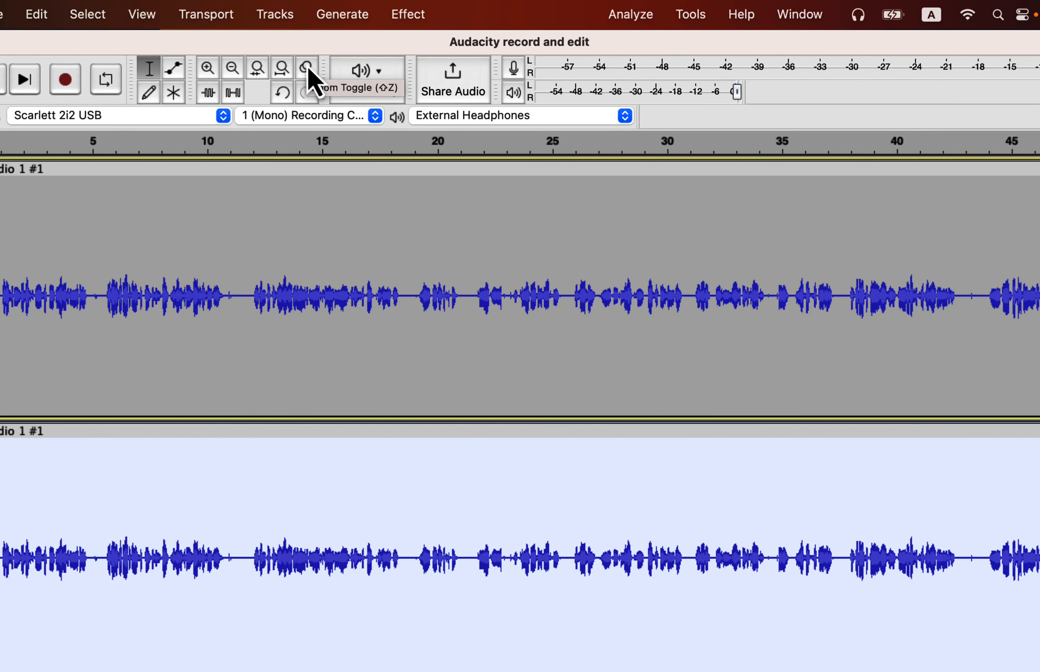
Toggle between the preset zoom levels twice and fit the whole project back into the window
left_click(310, 71)
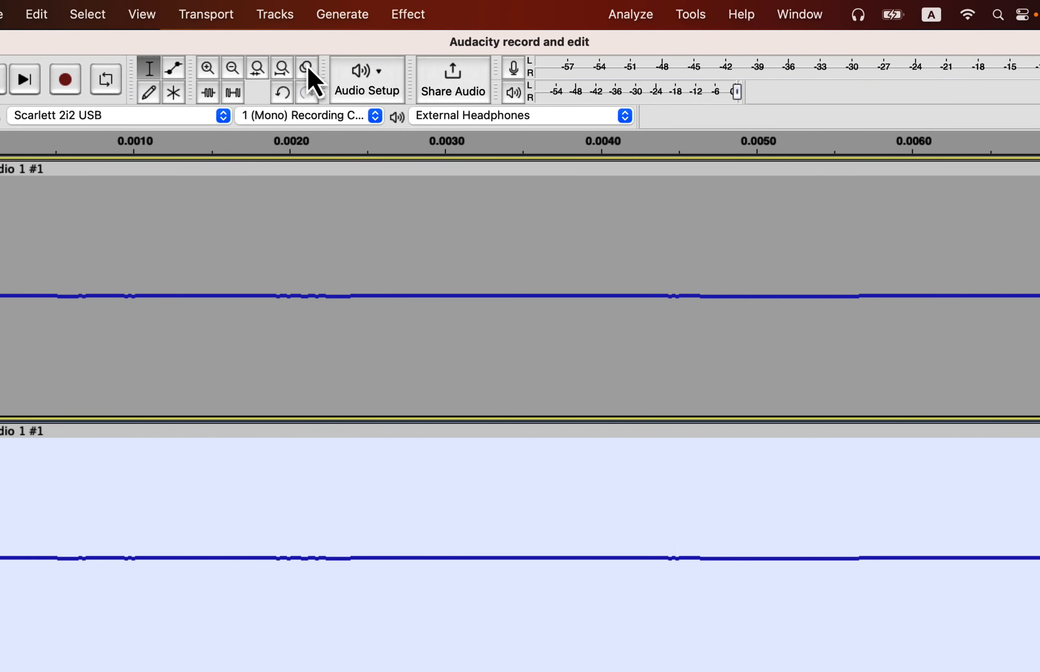
left_click(309, 71)
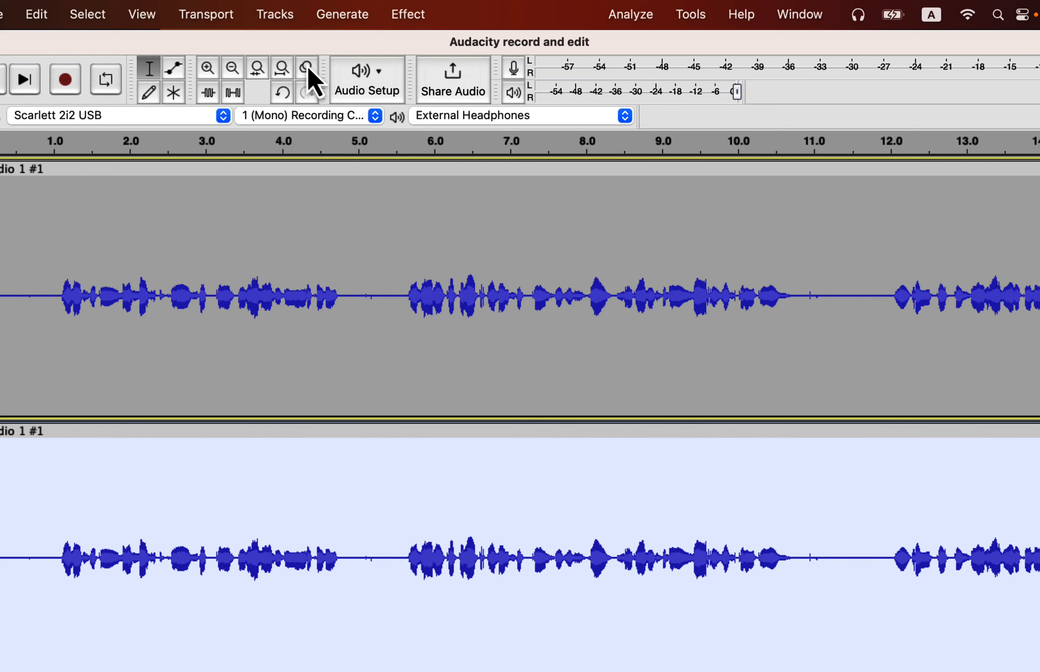
left_click(282, 70)
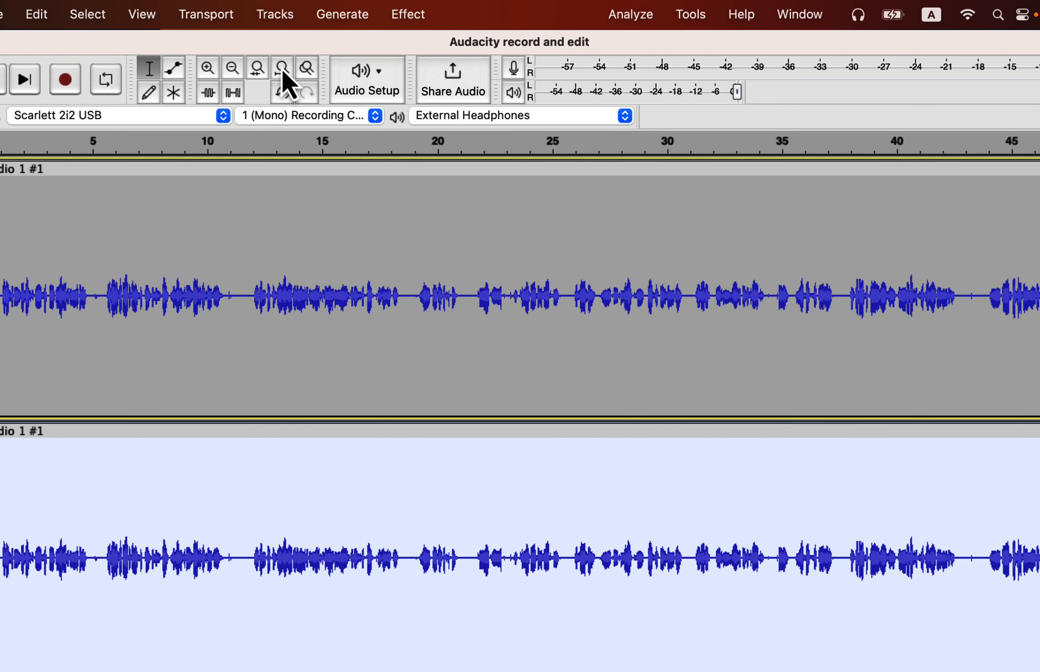
left_click(282, 69)
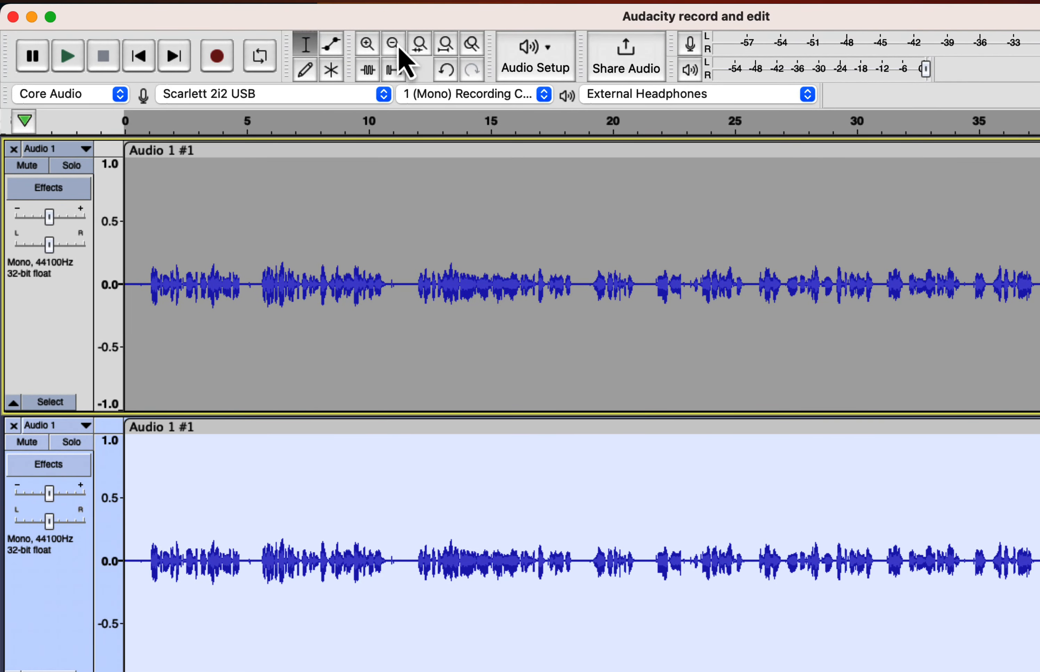
Zoom the timeline out and in, return to its start, and place the cursor at about 1.3 seconds in the upper track
left_click(397, 46)
left_click(396, 45)
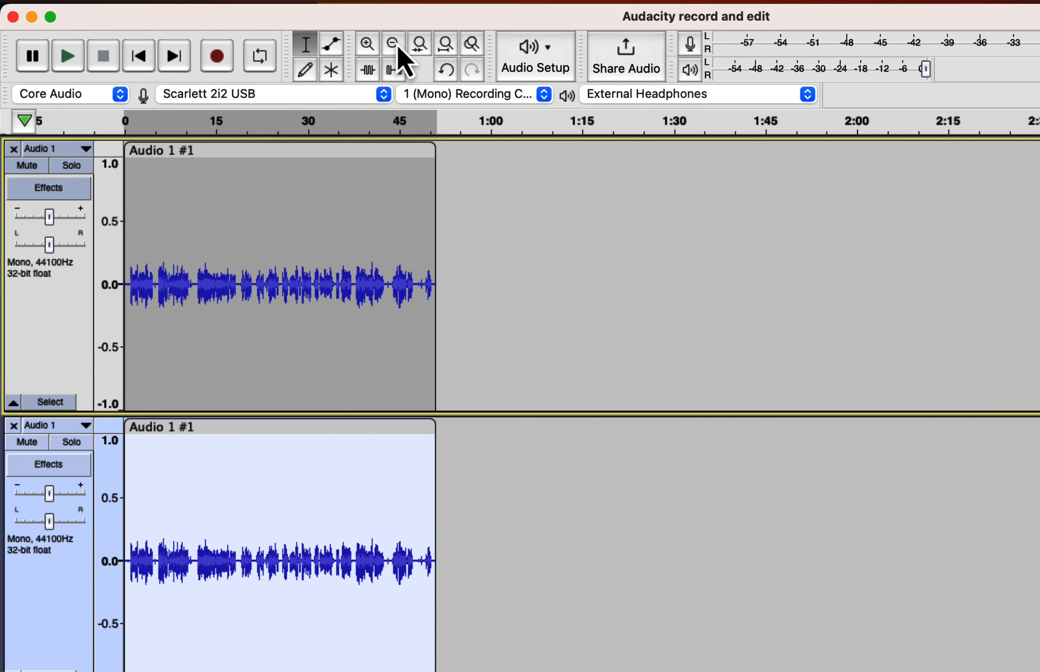
left_click(372, 47)
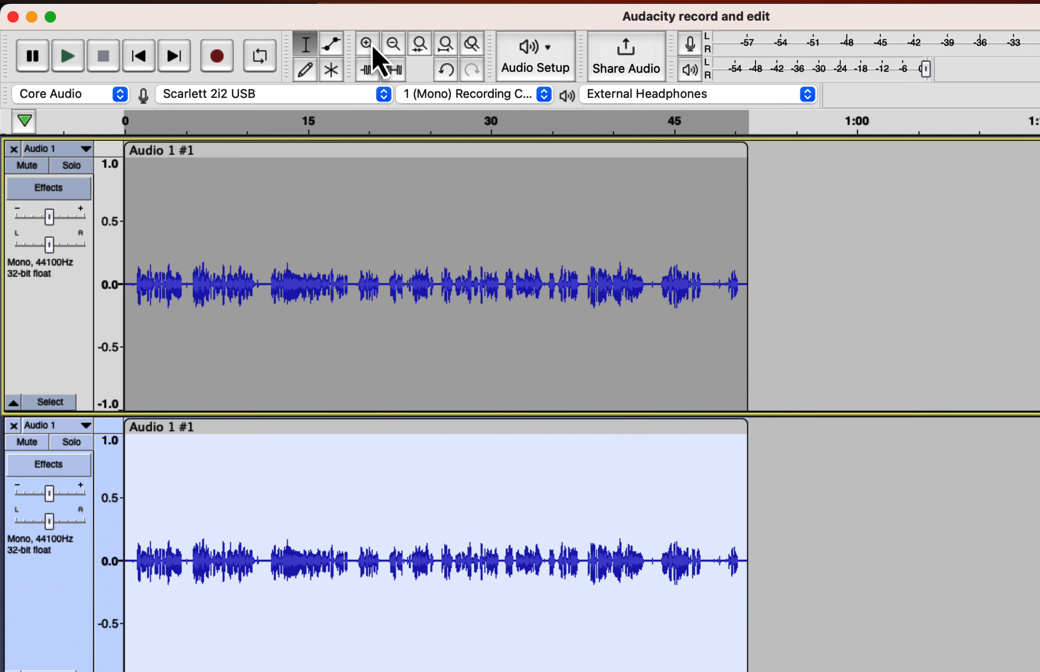
left_click(372, 47)
left_click(372, 48)
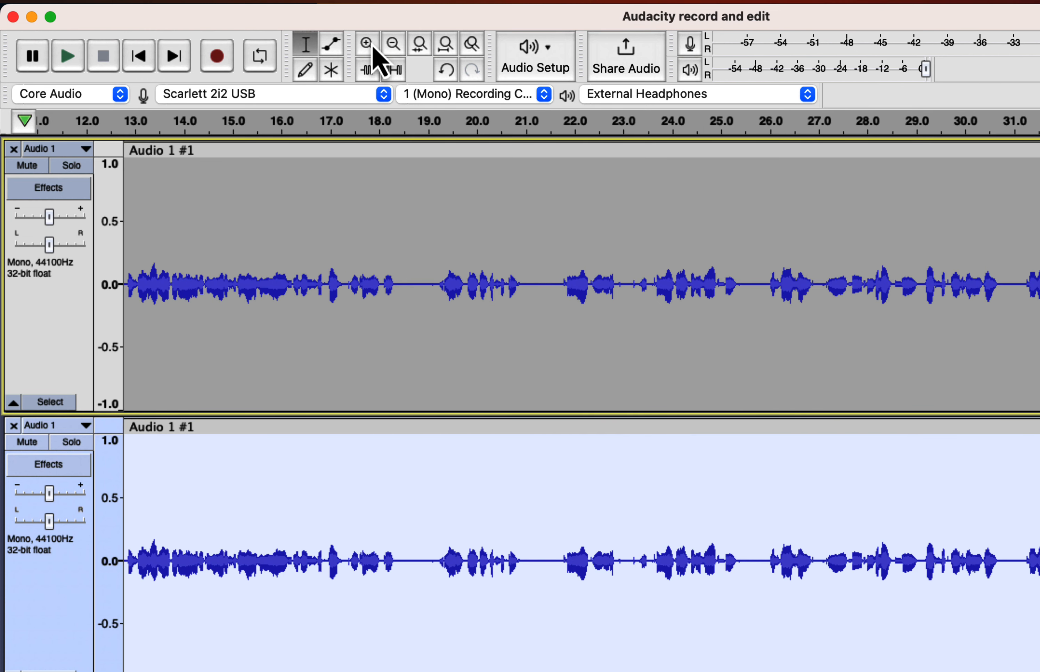
left_click(372, 47)
left_click(372, 47)
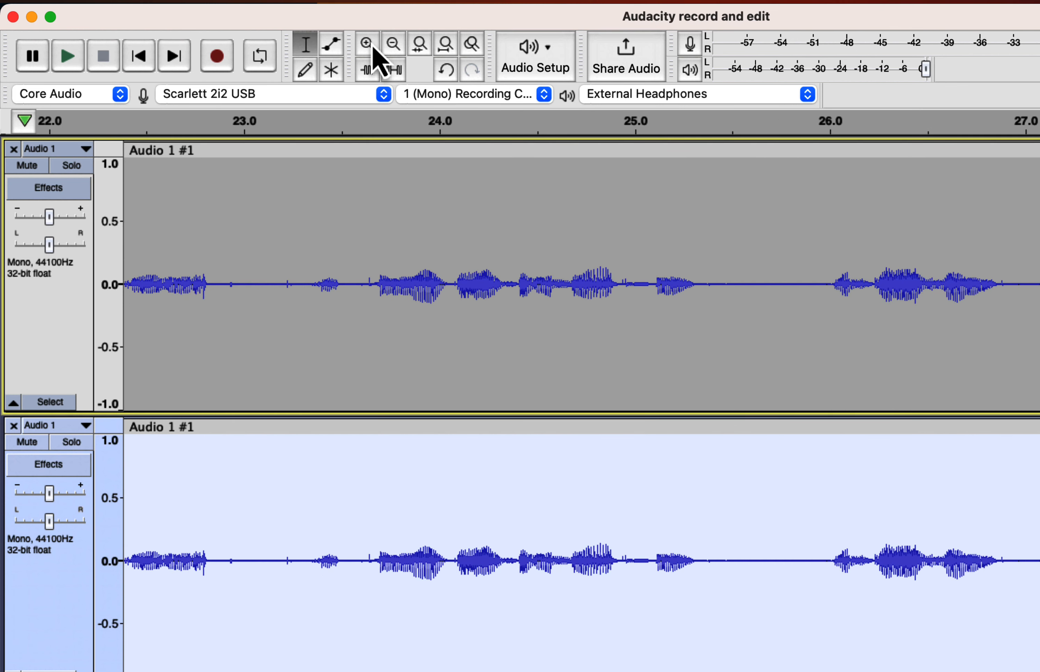
left_click(393, 47)
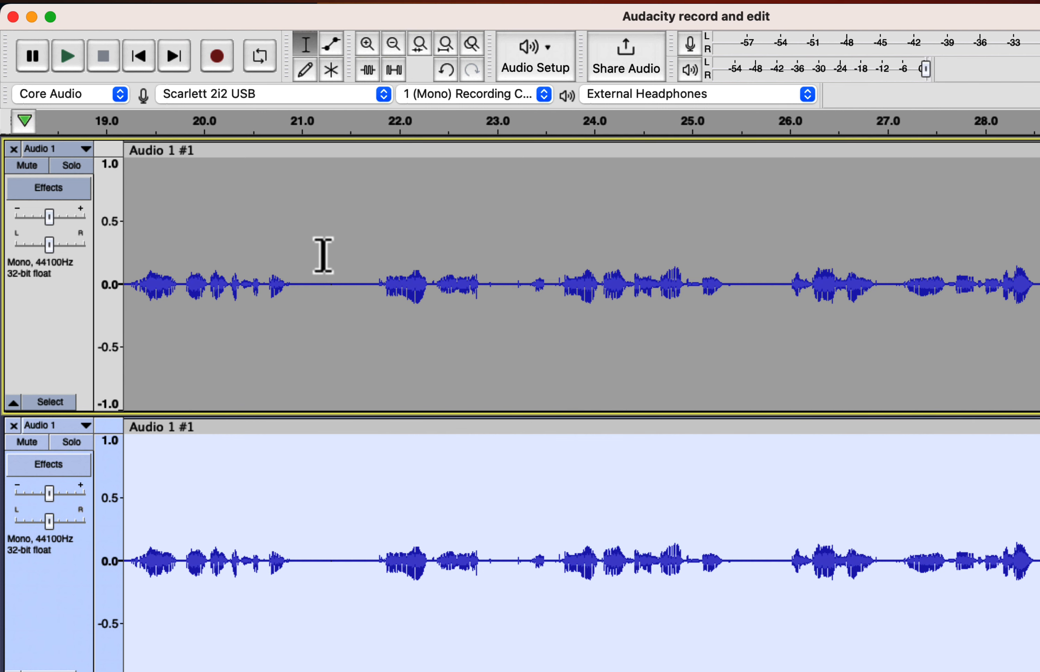
scroll(322, 255, "left", 10)
left_click(249, 333)
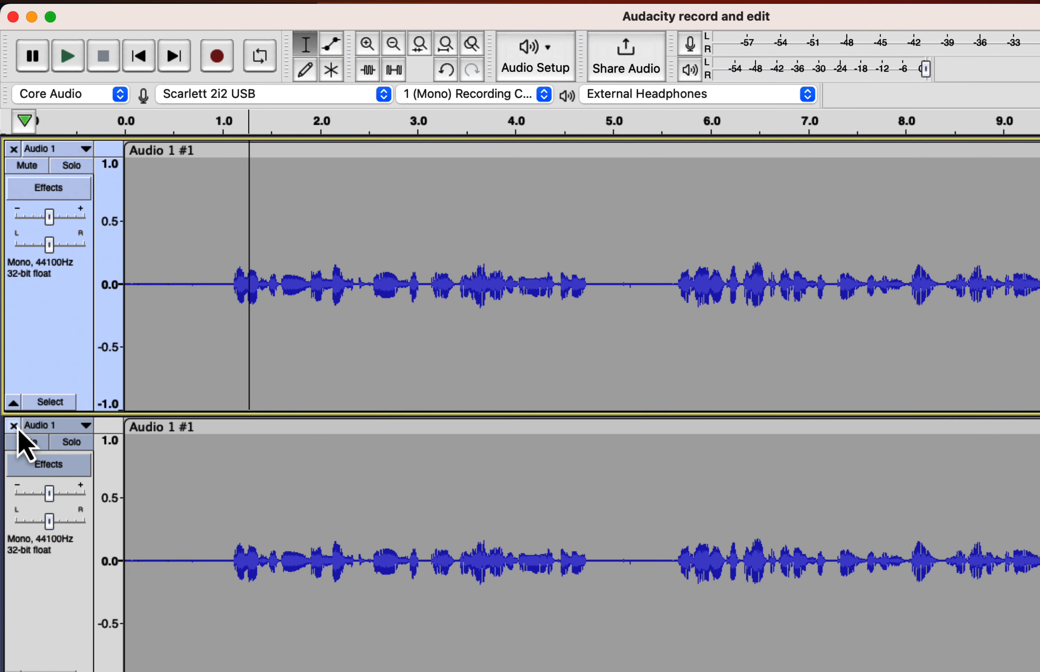
Rename the duplicate track as track 2 and move its clip to start at about 1.0 second
left_click(70, 428)
left_click(71, 450)
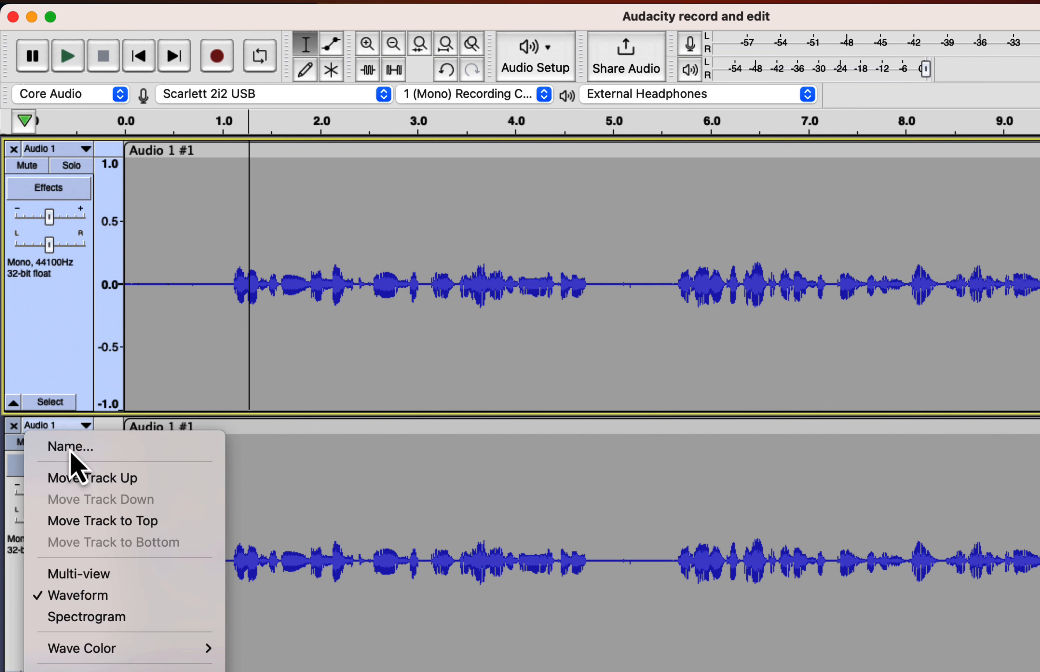
type("track 2")
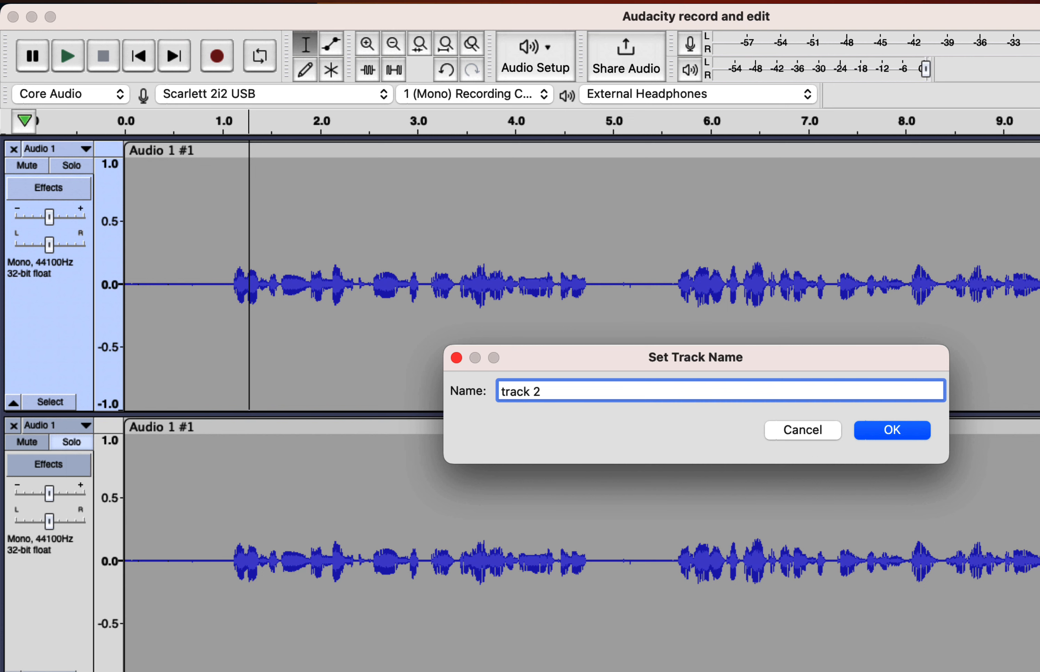
key("Return")
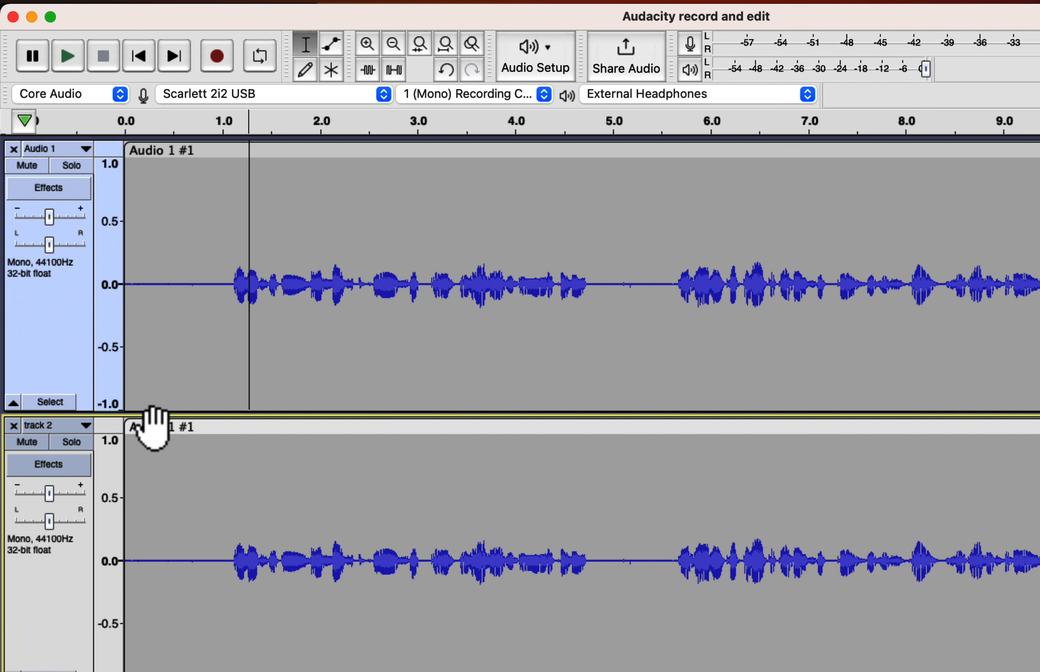
left_click_drag(152, 426, 257, 427)
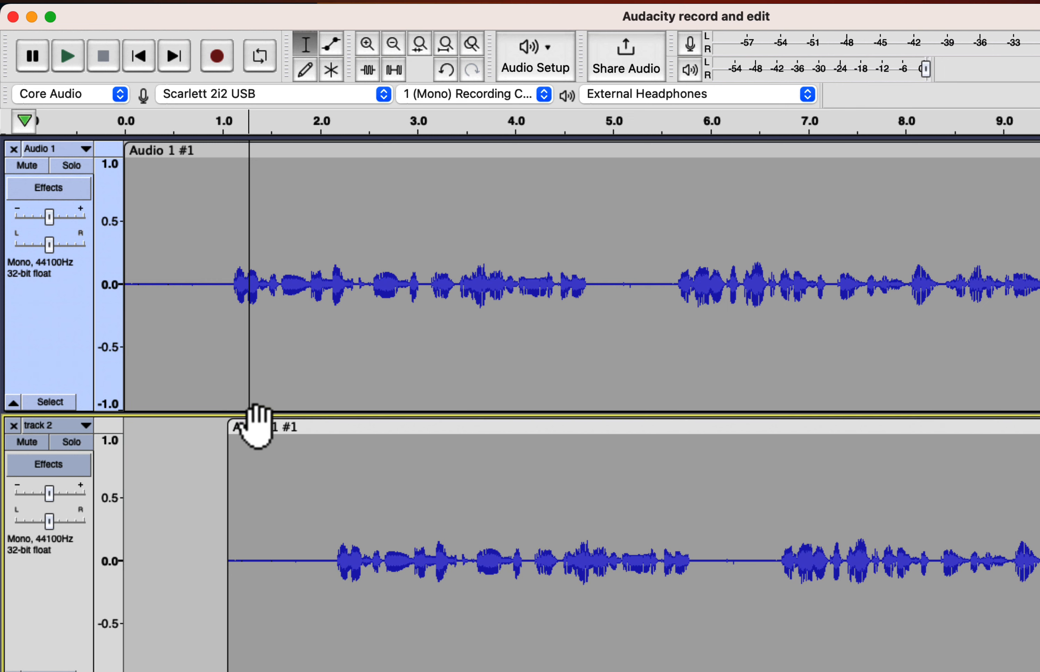
Delete track 2 and rename the clip in the remaining track as Orginal recording
left_click(13, 425)
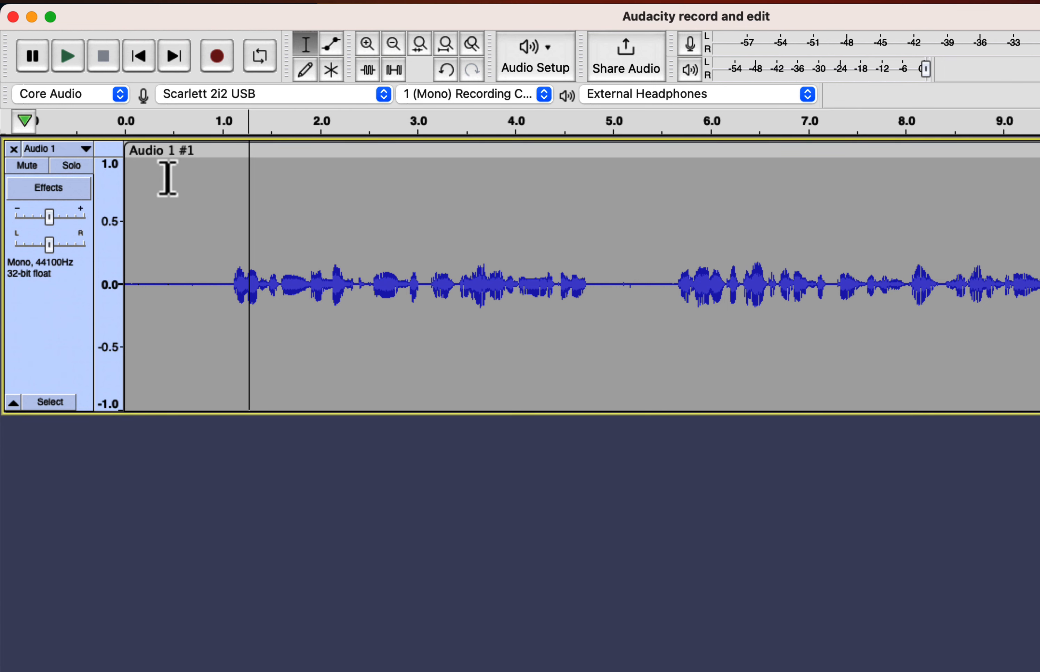
left_click(173, 151)
double_click(172, 151)
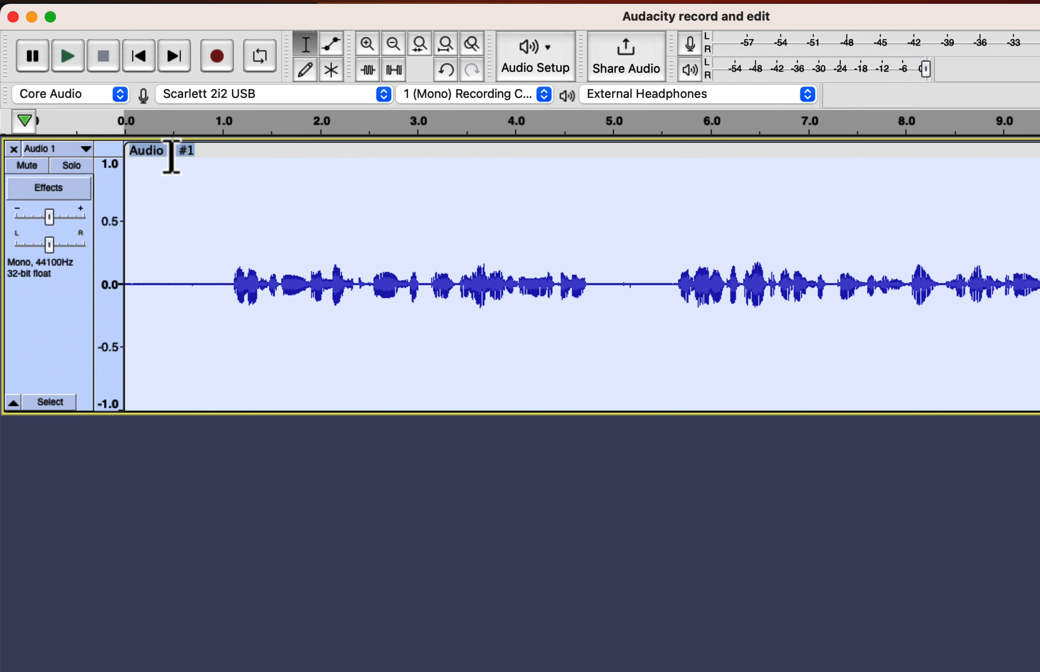
type("Orginal recor")
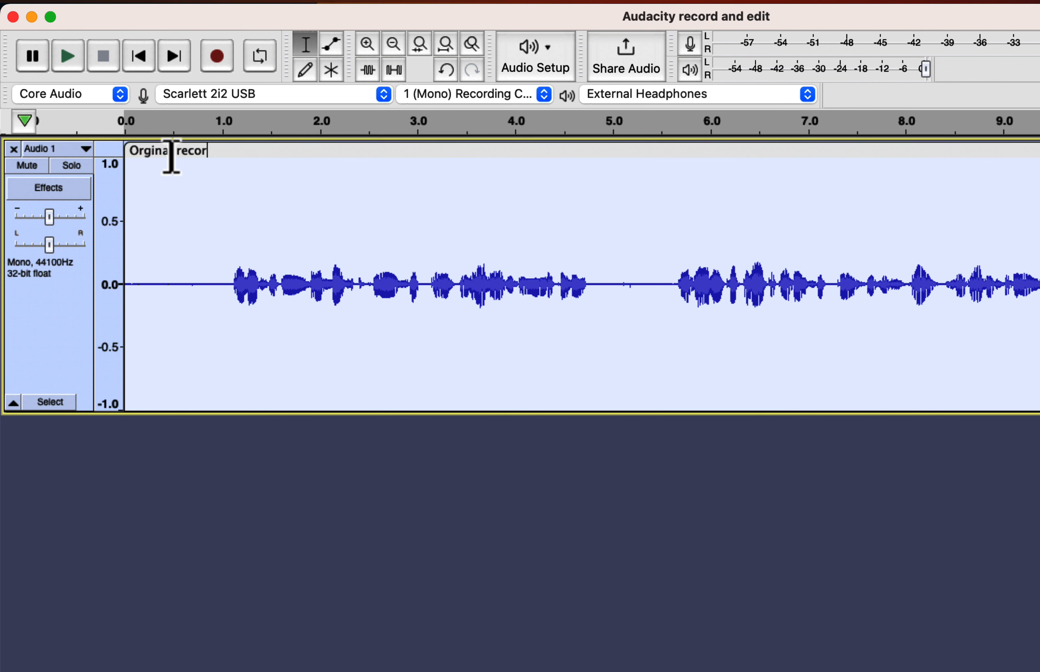
type("ding")
key("Return")
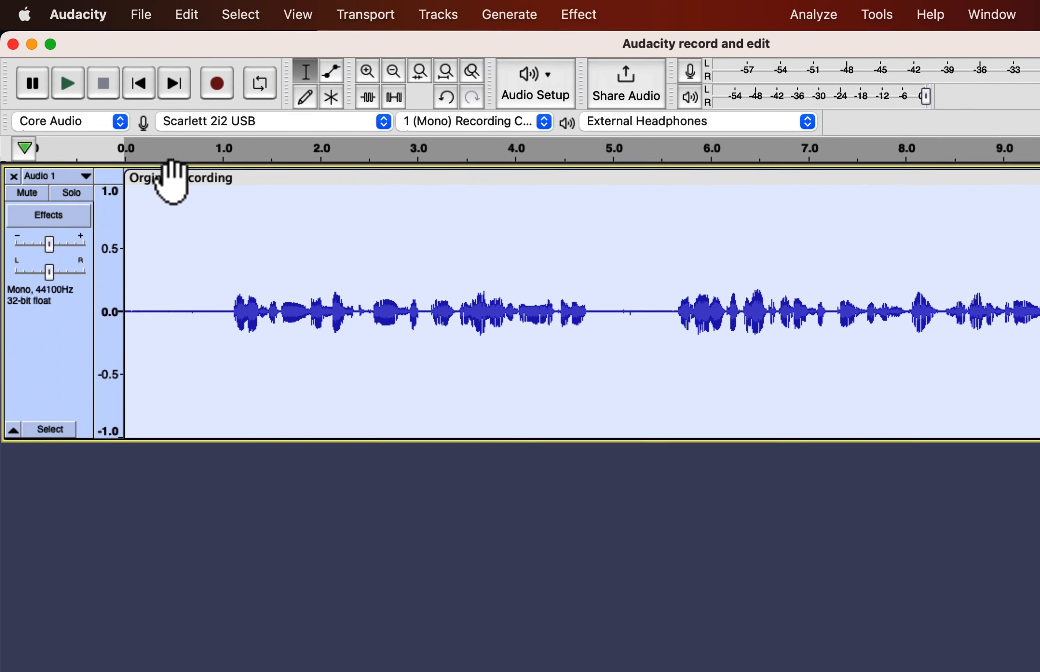
Split the Orginal recording clip in the silence at about 5.1 seconds
left_click(623, 321)
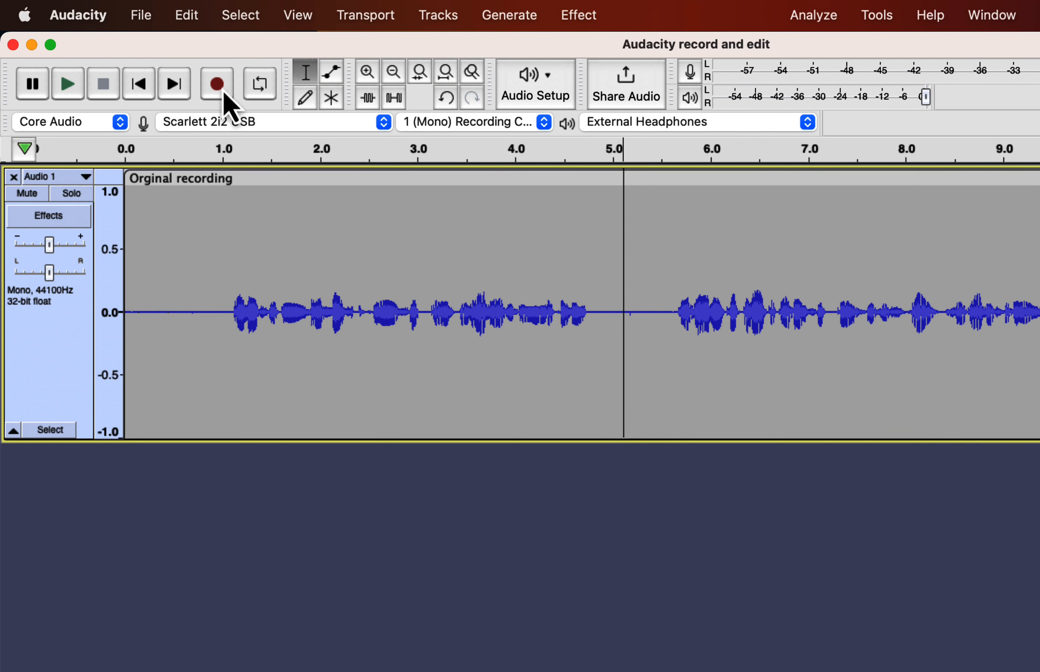
left_click(180, 20)
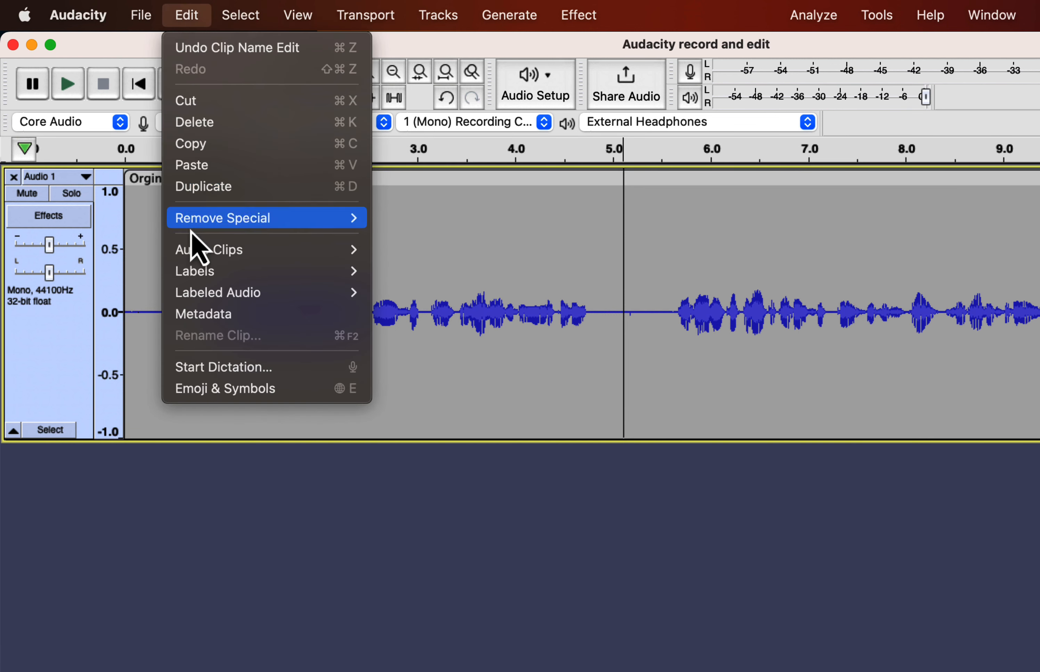
mouse_move(197, 251)
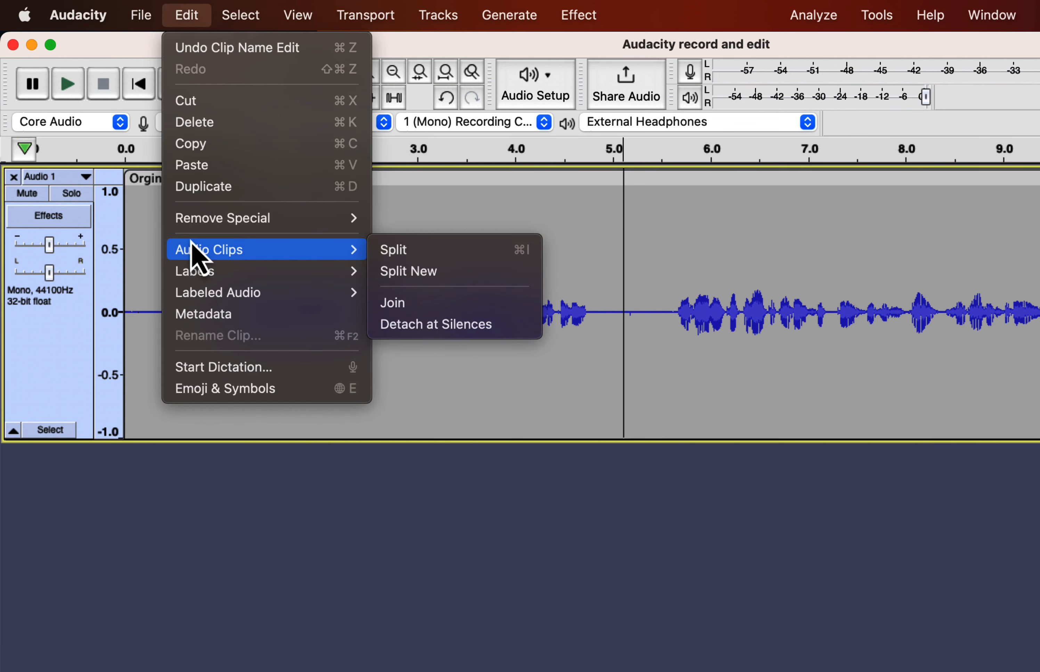
left_click(393, 250)
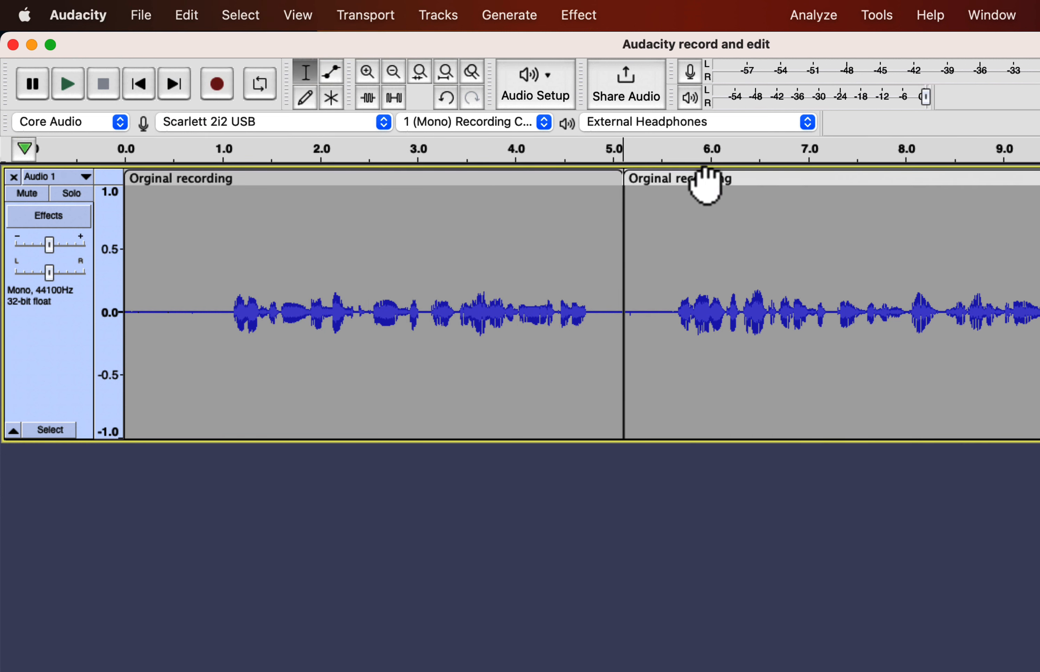
Move the first clip to start at about 0.3 seconds and the second at about 6.3 seconds, and rename the second as clip 2
left_click_drag(708, 181, 771, 181)
left_click_drag(557, 184, 581, 183)
left_click(767, 188)
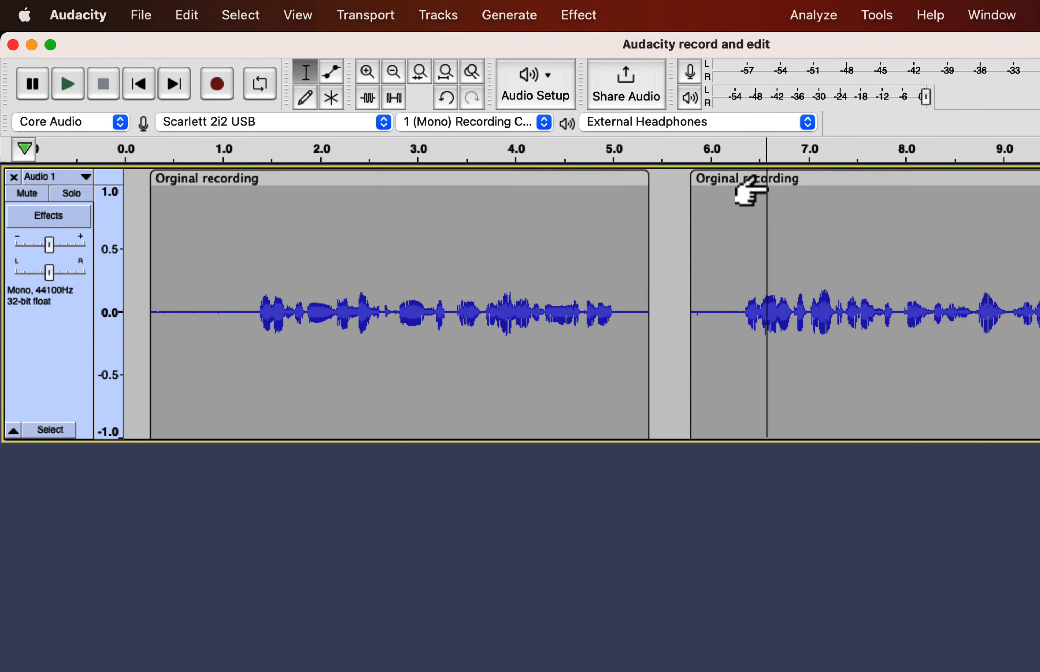
left_click_drag(775, 177, 813, 181)
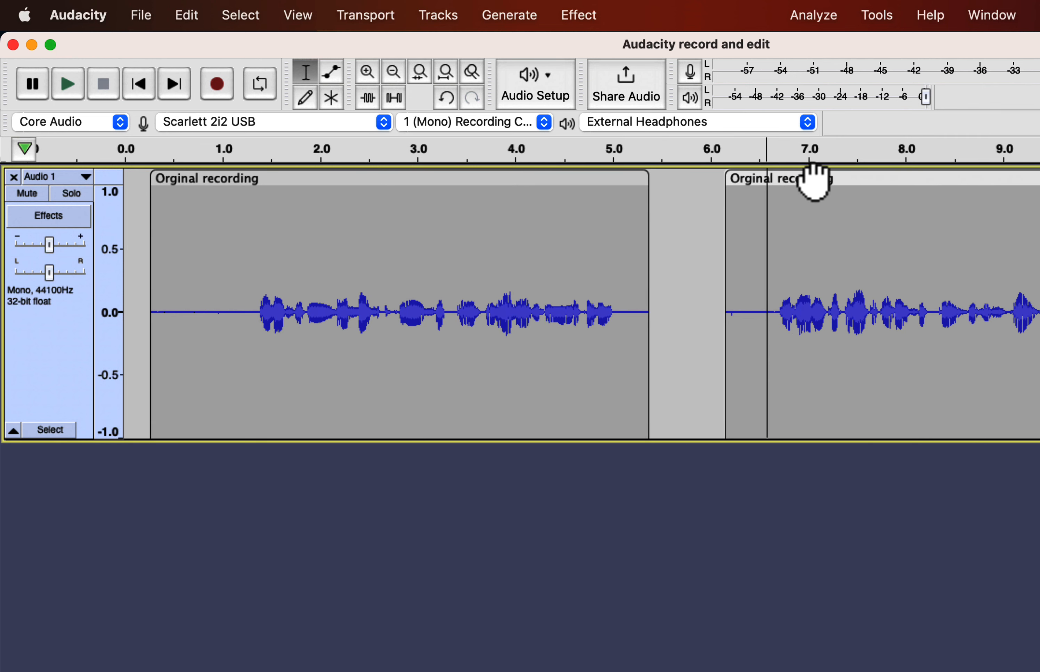
double_click(831, 181)
type("clip 2")
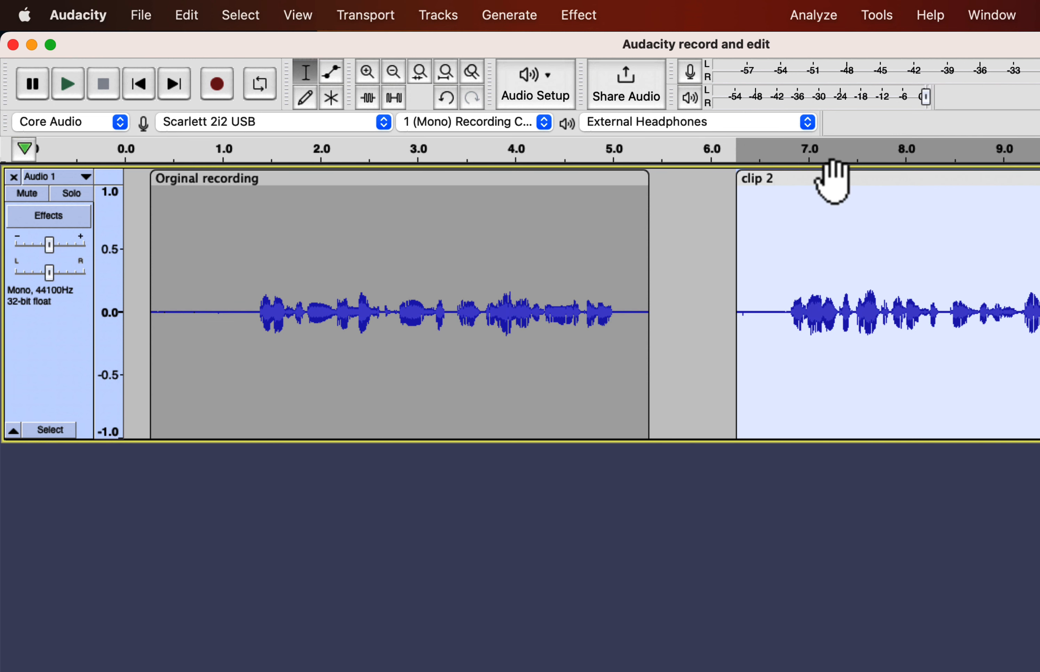
Split clip 2 in the silence at about 12.3 seconds and move the piece after the split further along the timeline
scroll(845, 232, "right", 5)
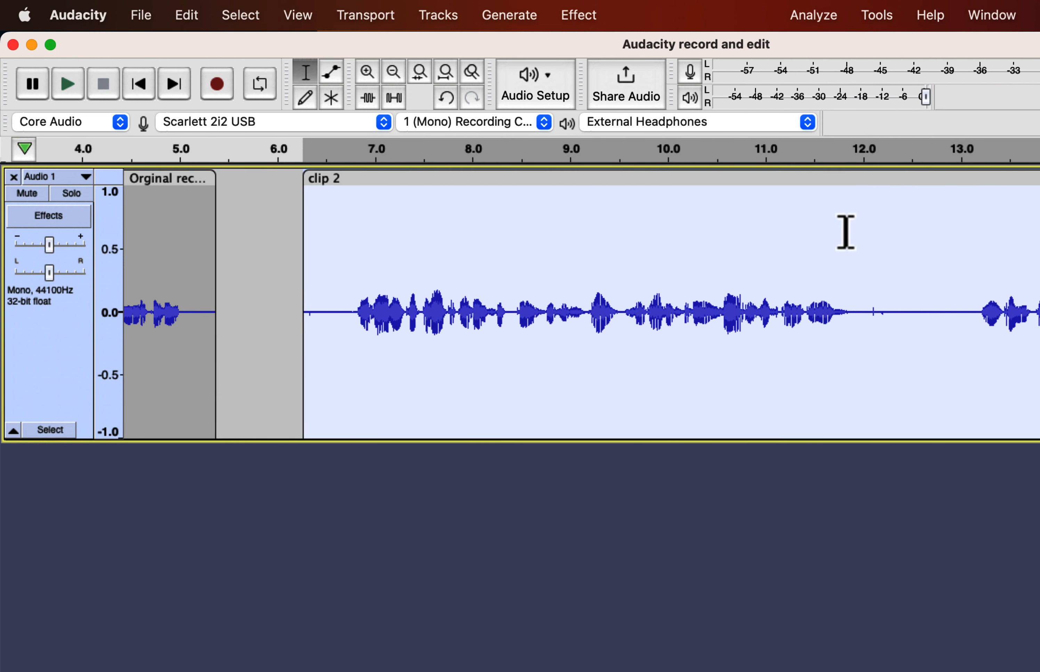
left_click(894, 293)
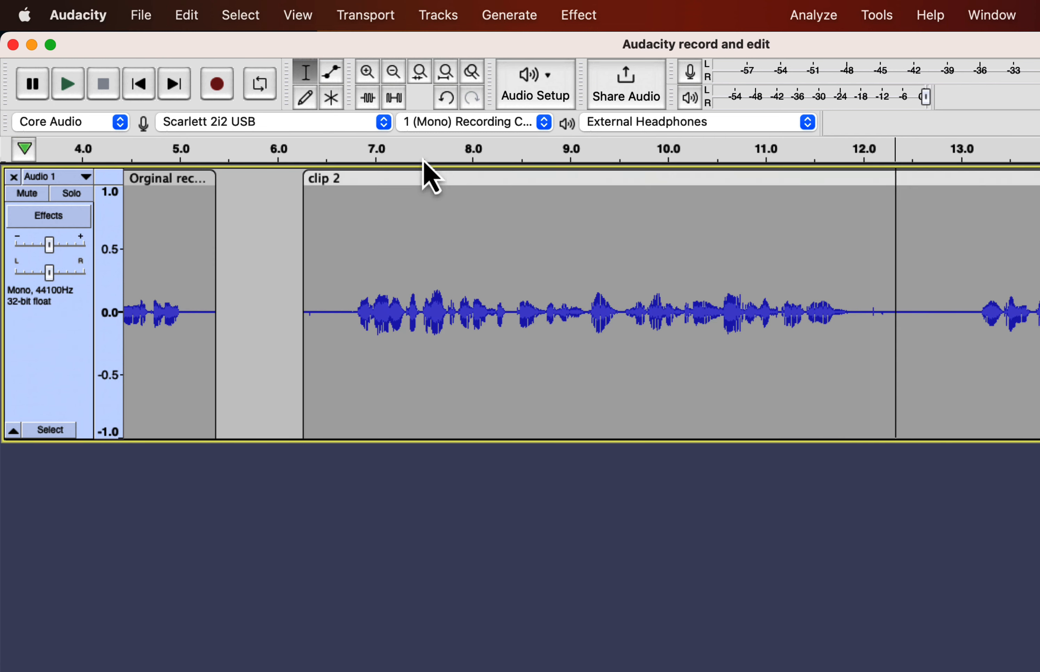
left_click(190, 18)
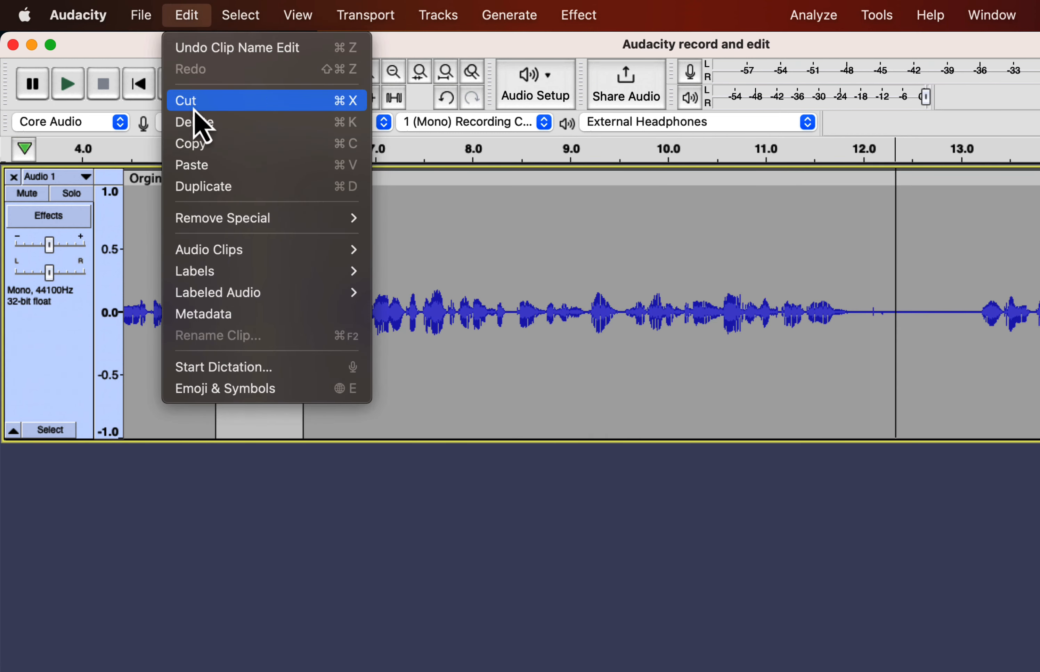
mouse_move(203, 251)
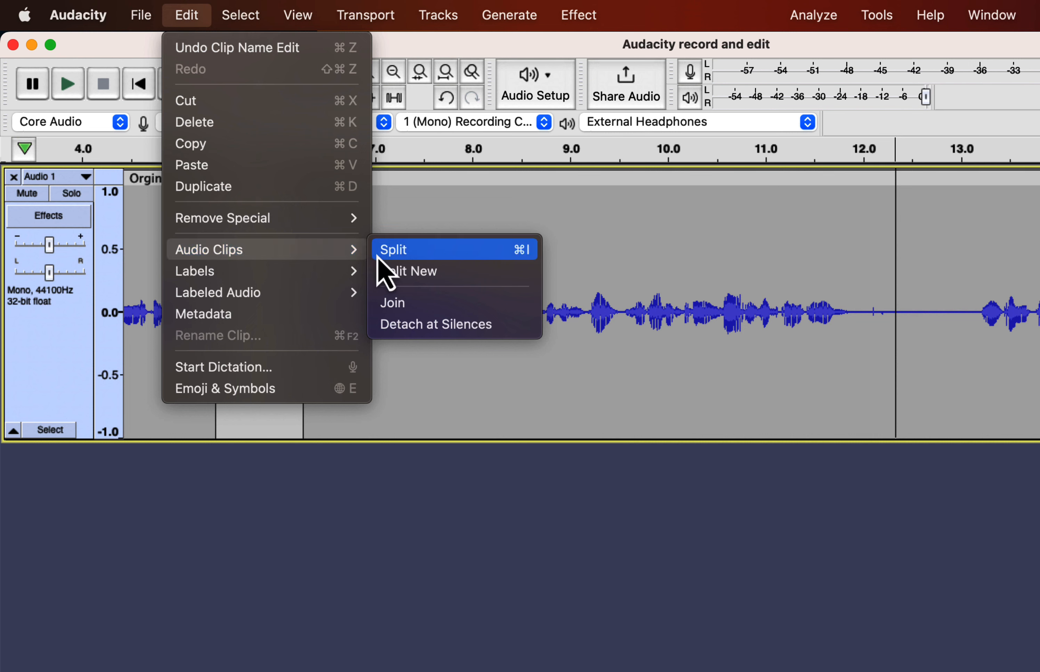
left_click(394, 257)
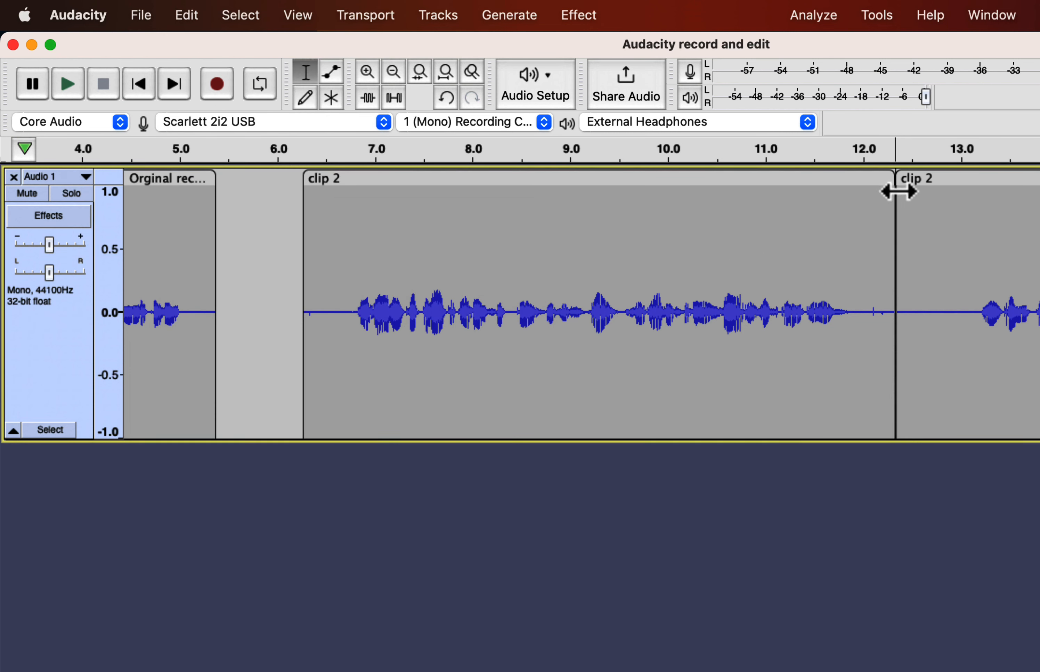
left_click_drag(940, 174, 1000, 181)
Trim the Orginal recording clip to about 1.2 to 5.1 seconds and adjust clip 2's edges to about 6.6 and 12.6 seconds
scroll(602, 262, "left", 10)
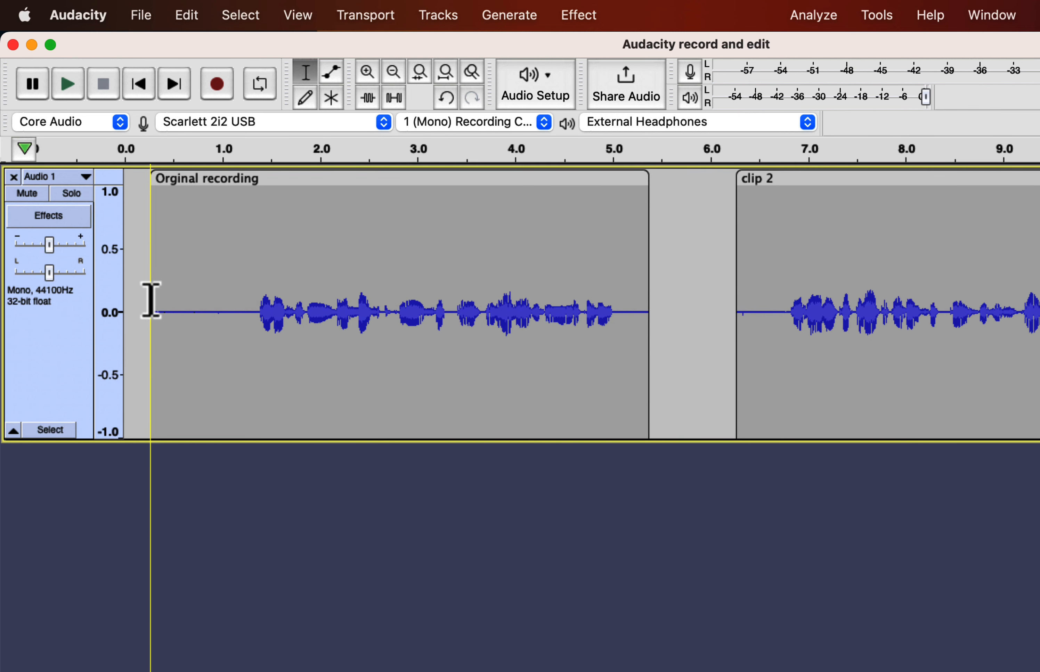
left_click(169, 273)
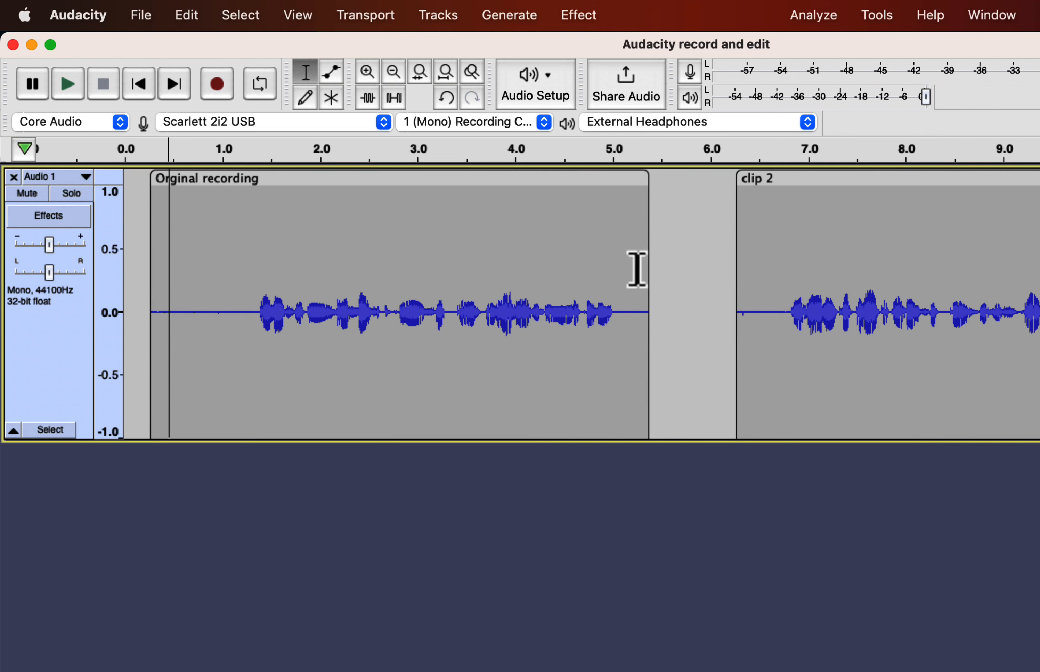
left_click(608, 178)
left_click_drag(649, 237, 622, 235)
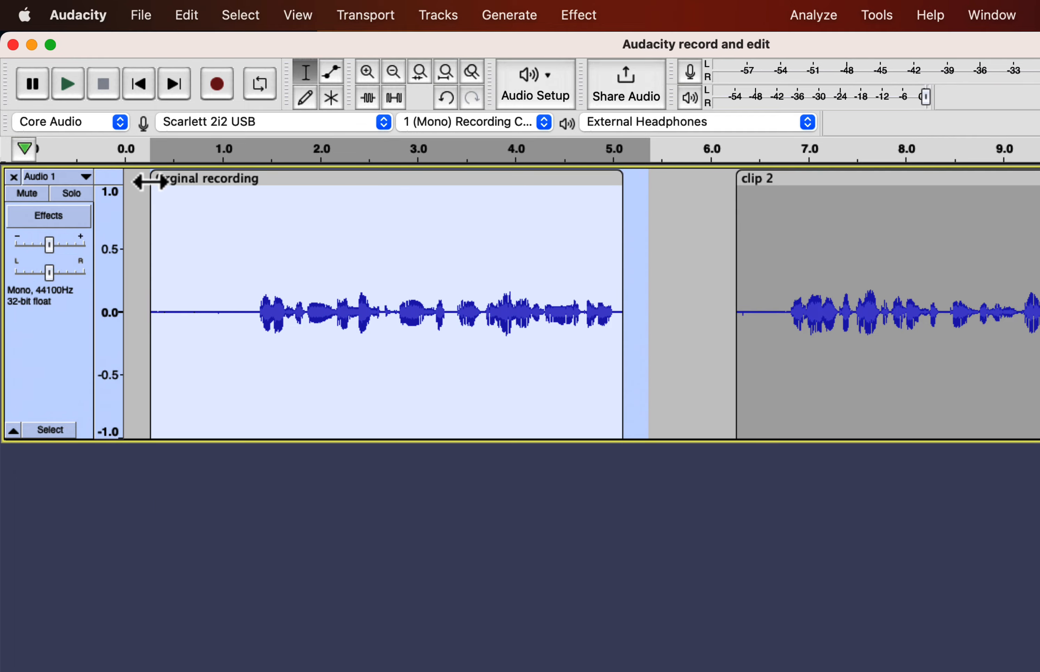
left_click_drag(144, 179, 212, 221)
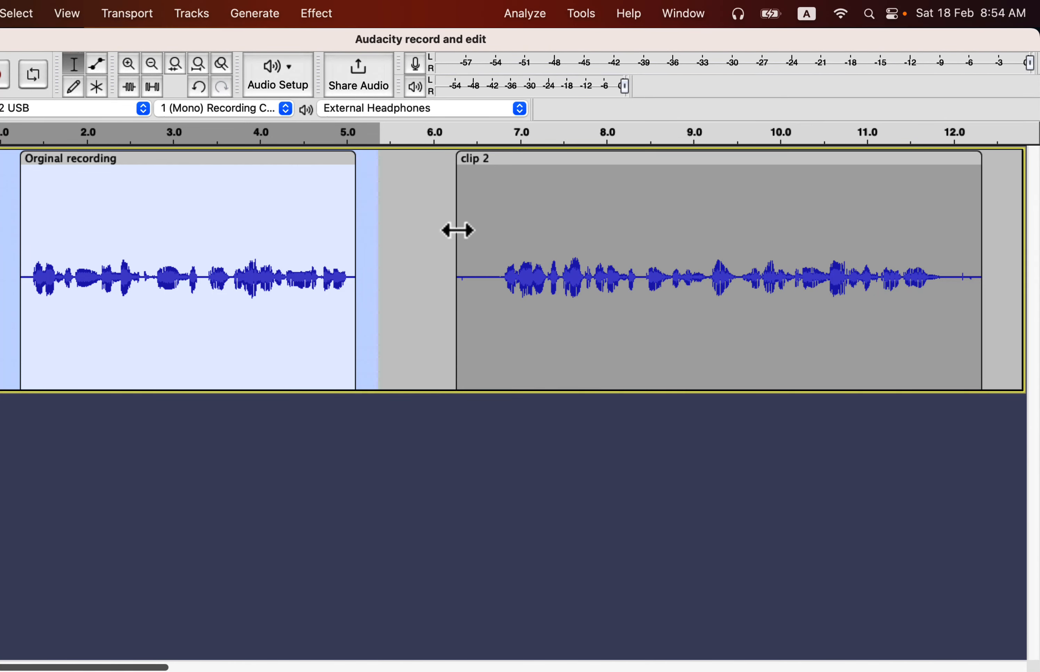
left_click_drag(462, 230, 492, 228)
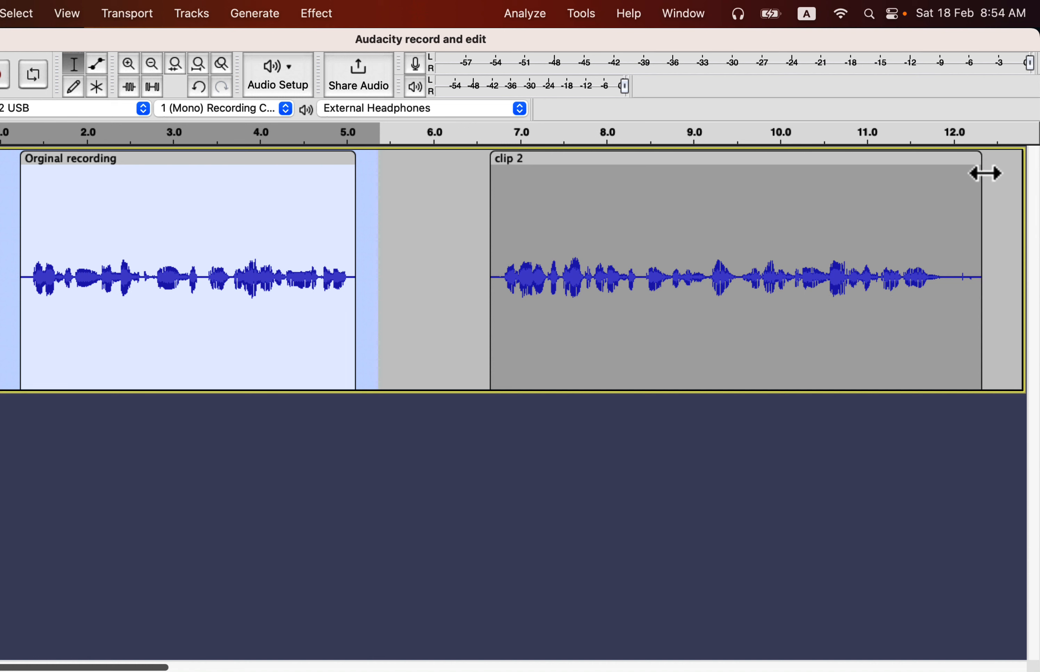
left_click_drag(981, 177, 1002, 193)
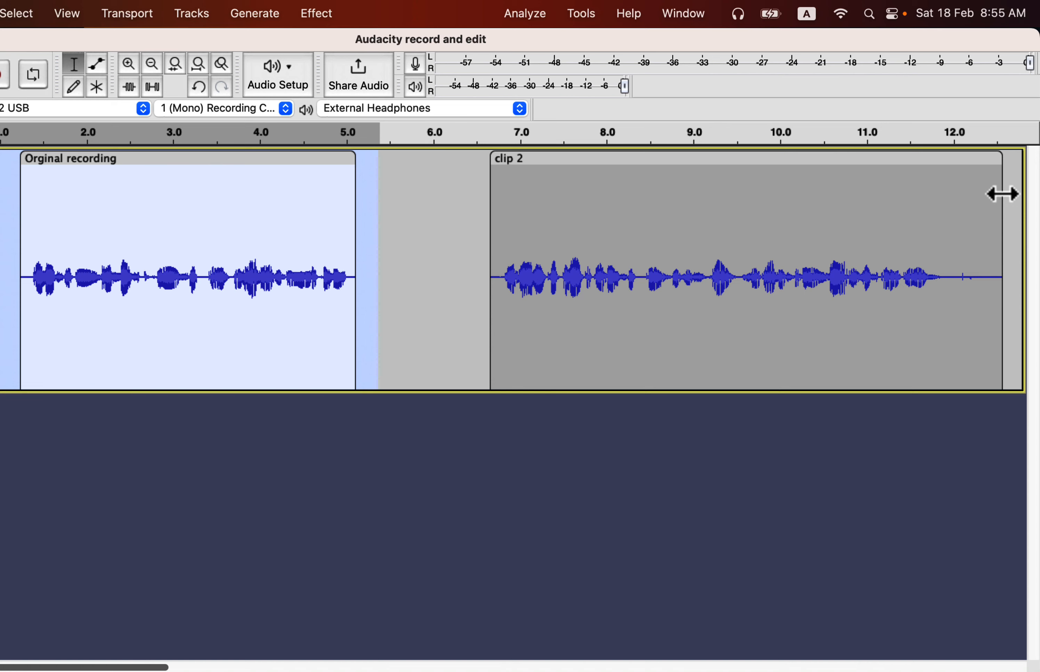
Try Split New on the Orginal recording clip with only the cursor placed at about 2.8 seconds
left_click(159, 280)
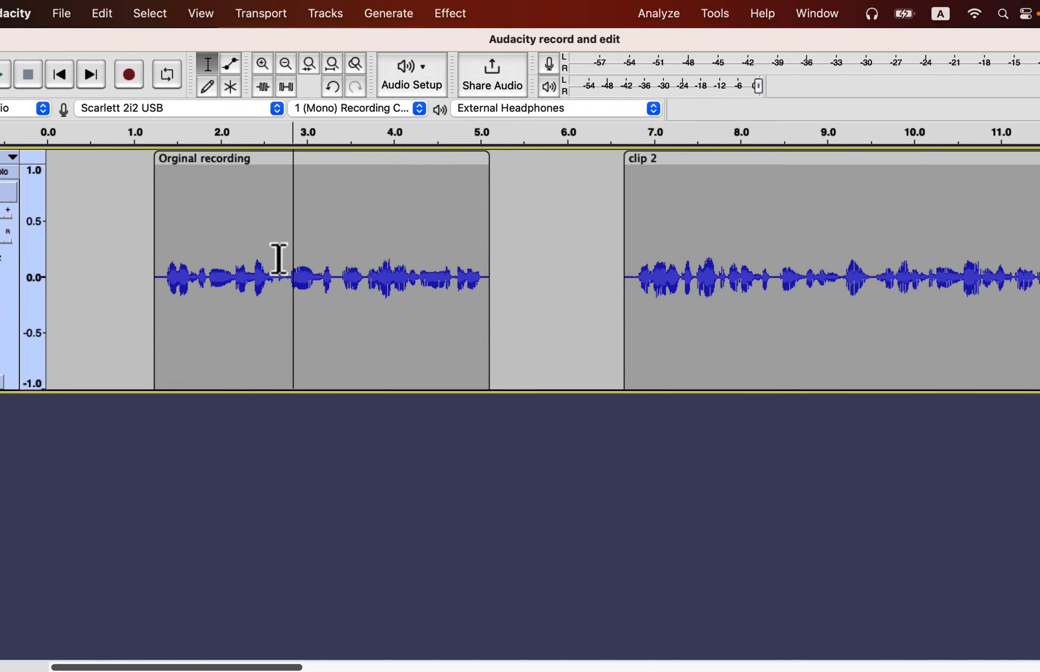
left_click(98, 14)
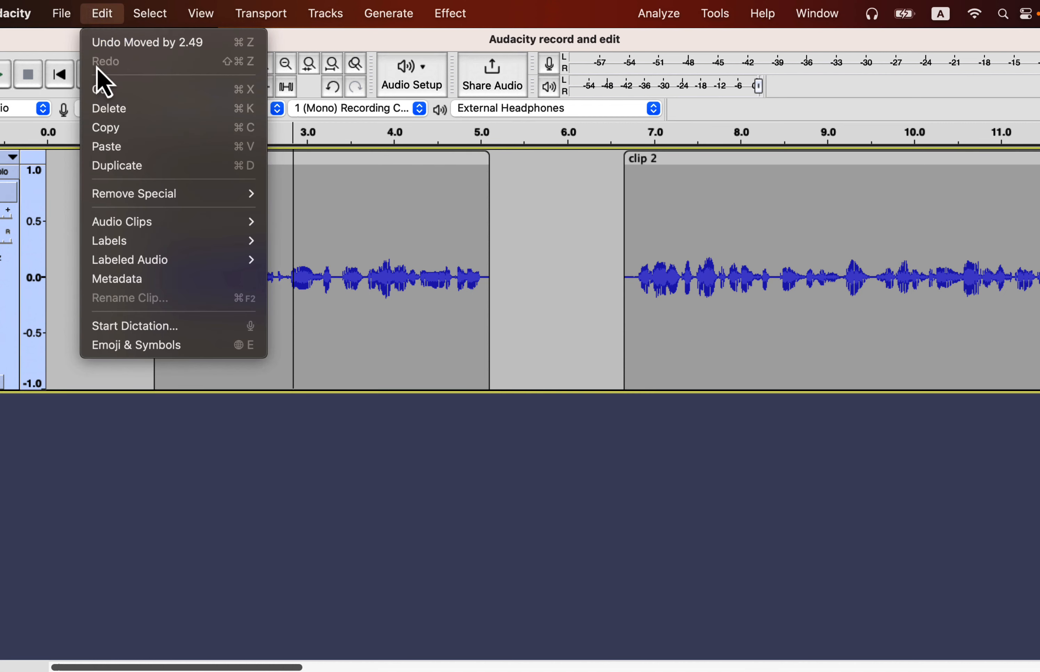
mouse_move(133, 225)
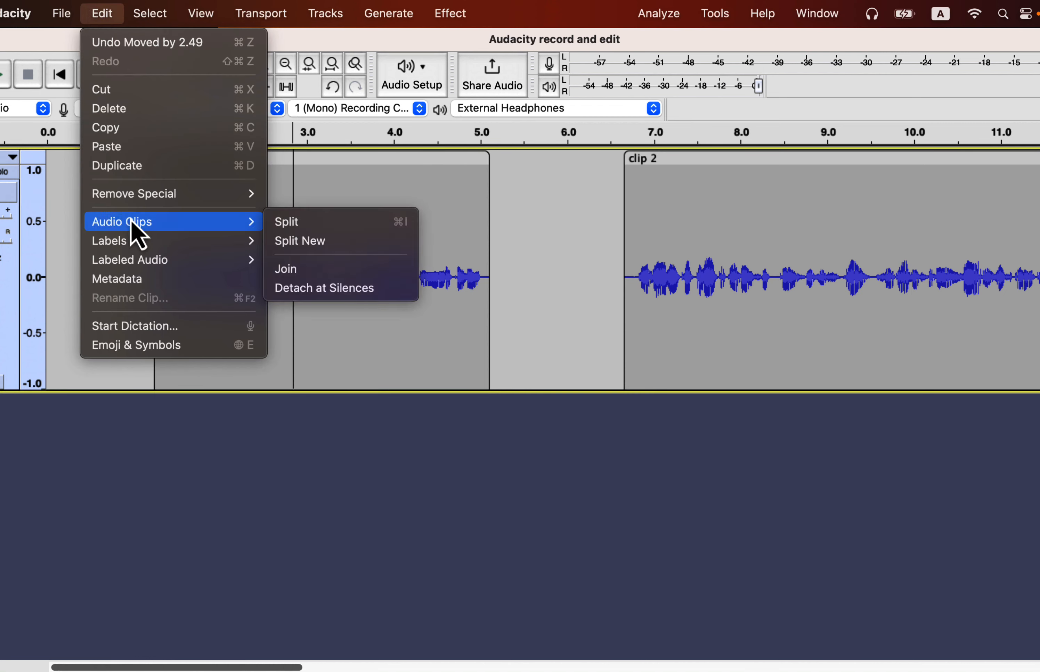
left_click(314, 243)
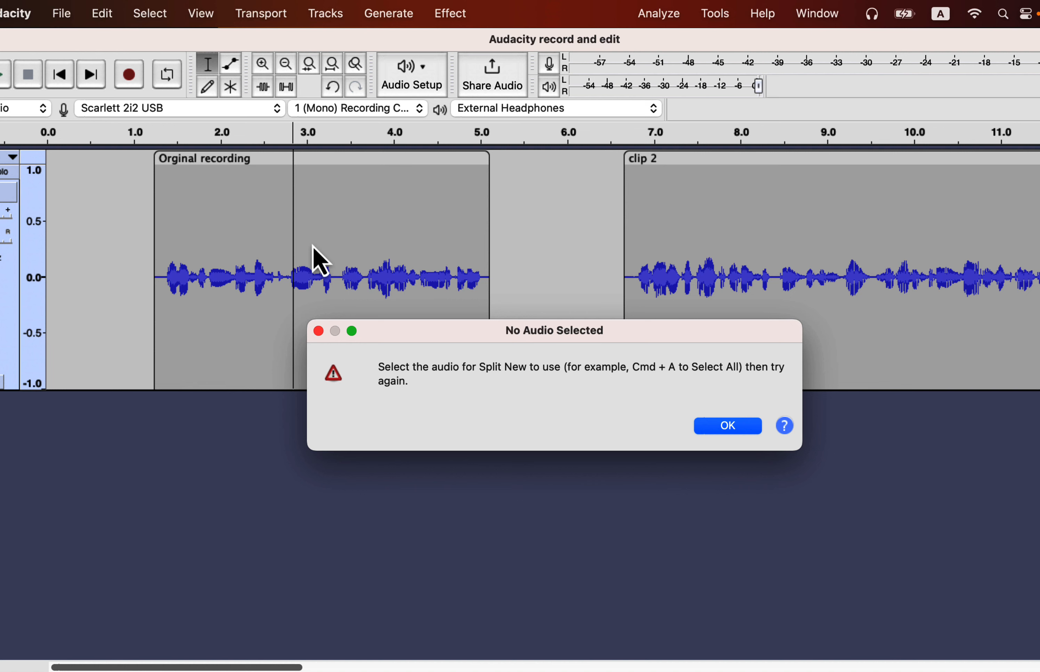
left_click(318, 331)
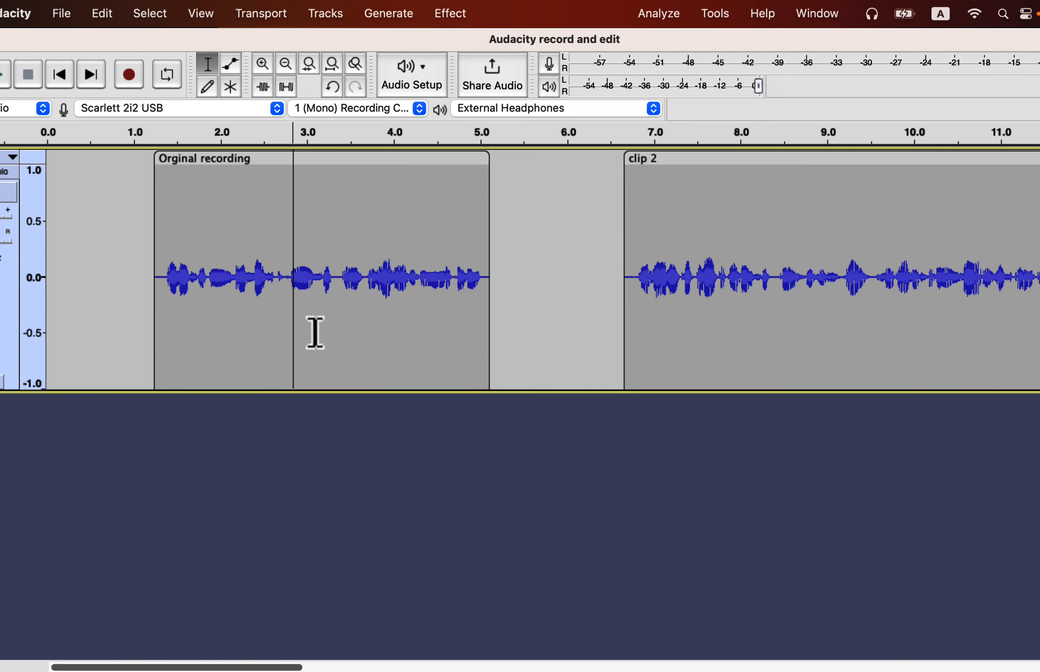
Split the audio from about 1.4 to 3.3 seconds into a new track and move that clip to start at about 2.7 seconds
left_click(334, 287)
left_click_drag(335, 287, 166, 288)
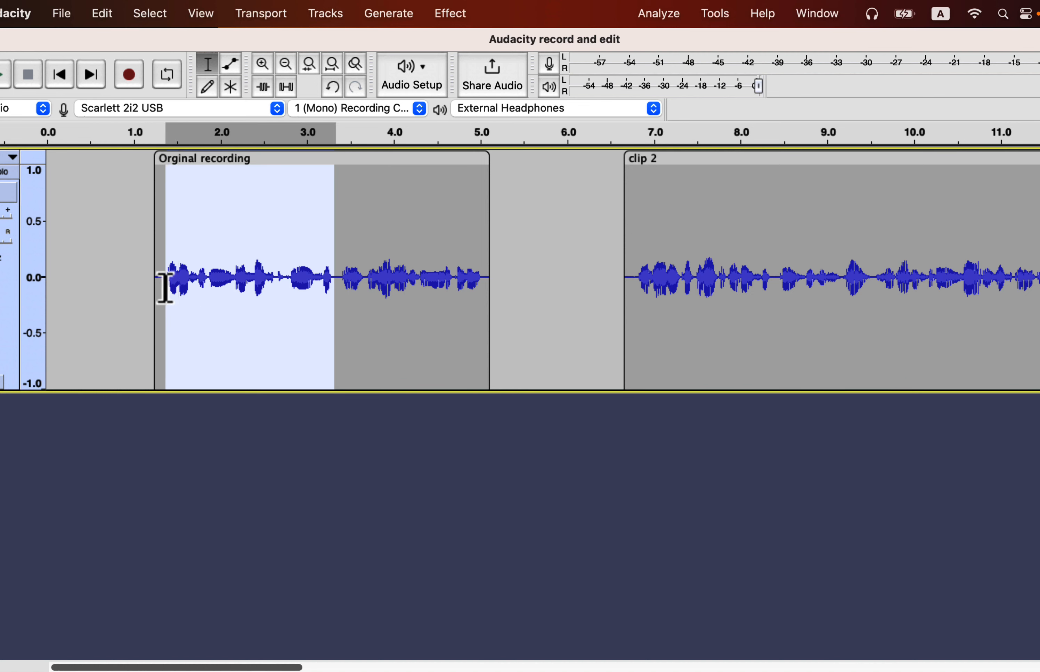
left_click(103, 14)
mouse_move(124, 226)
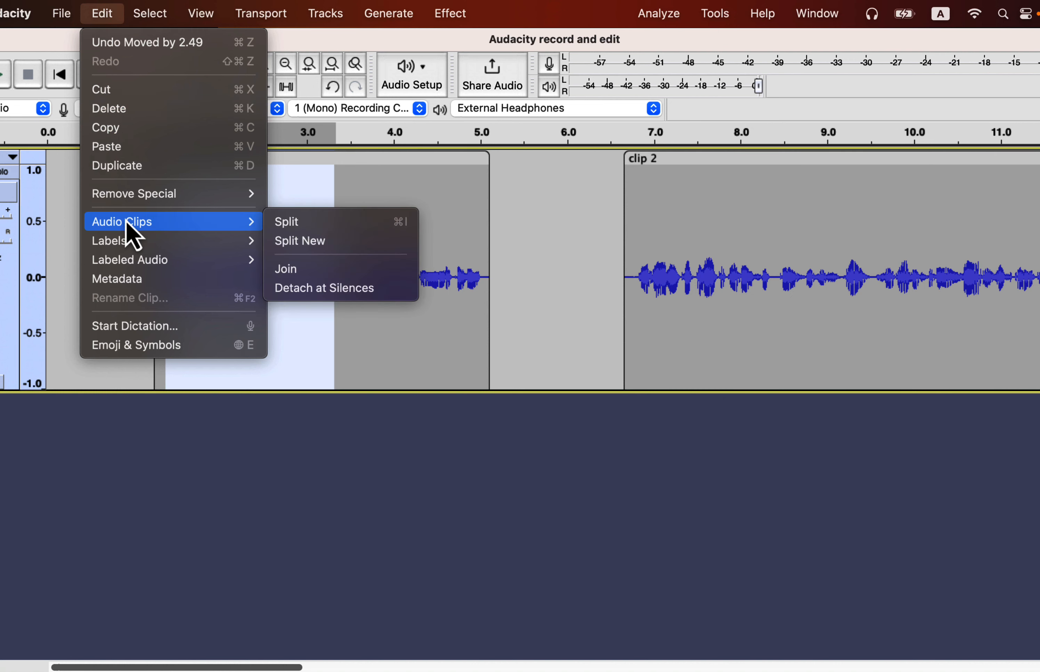
left_click(304, 243)
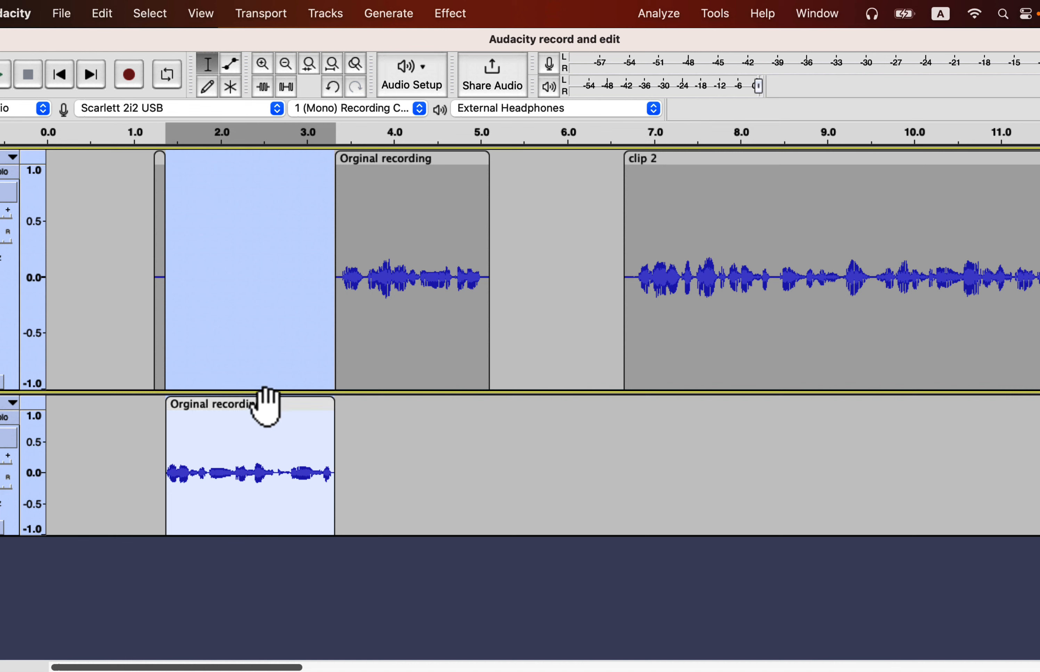
left_click_drag(264, 408, 375, 402)
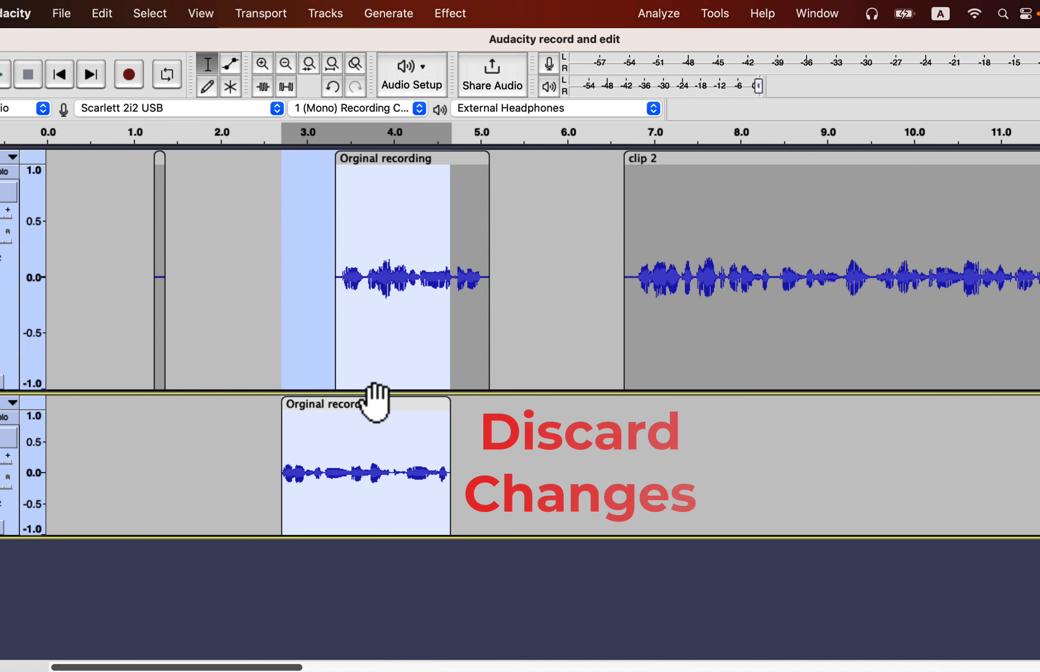
Undo the clip move, the Split New and the edge trims of the Orginal recording clip and clip 2
key("super+z")
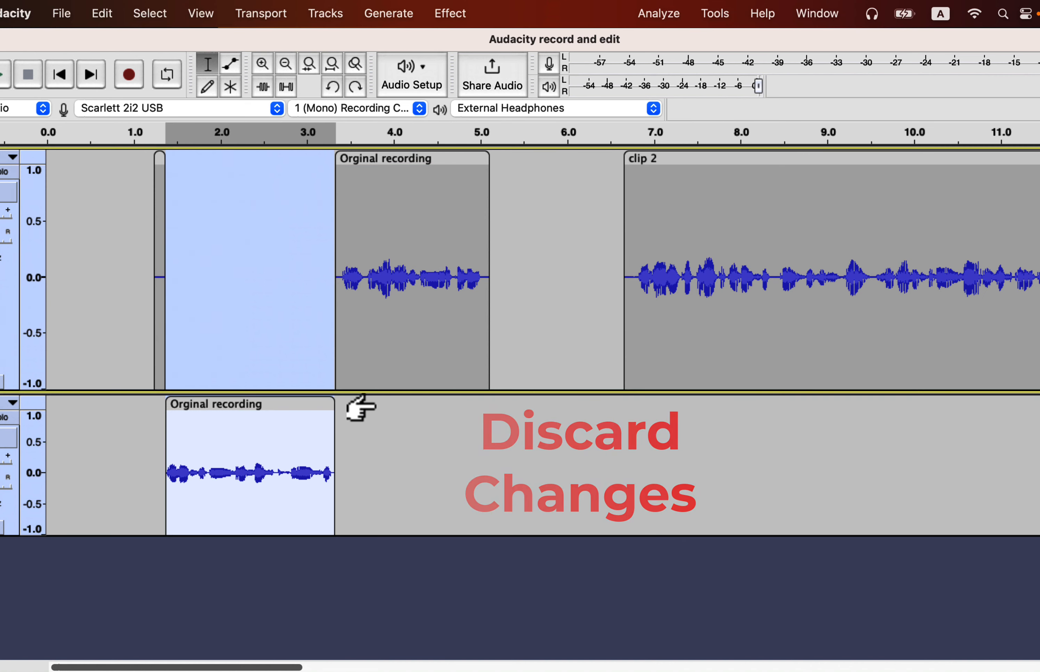
key("super+z")
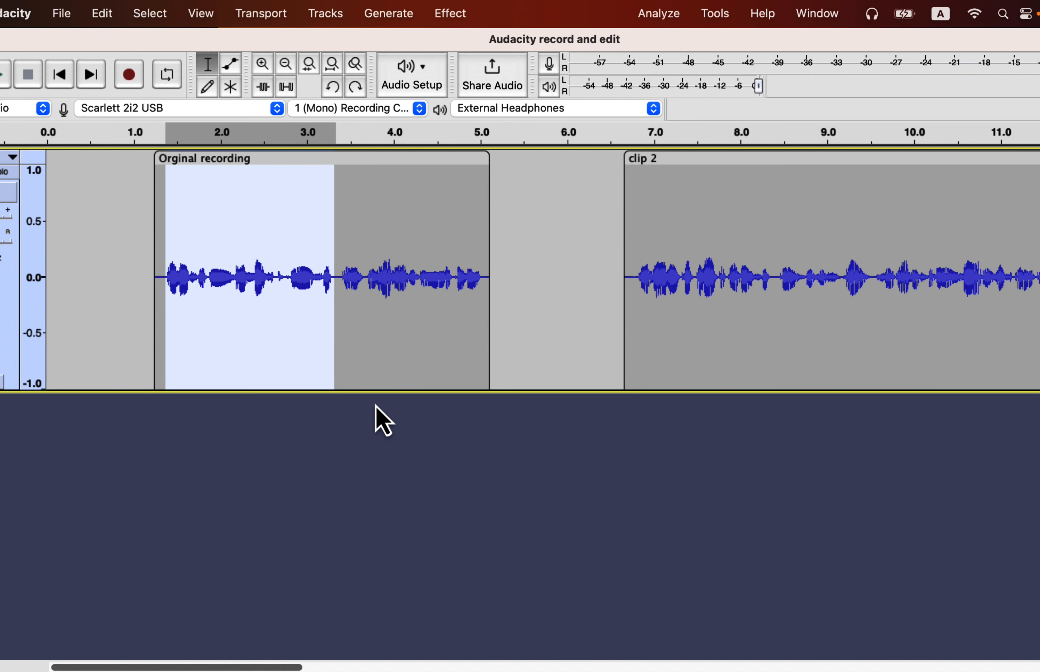
key("super+z")
key("super+z")
key("super+z")
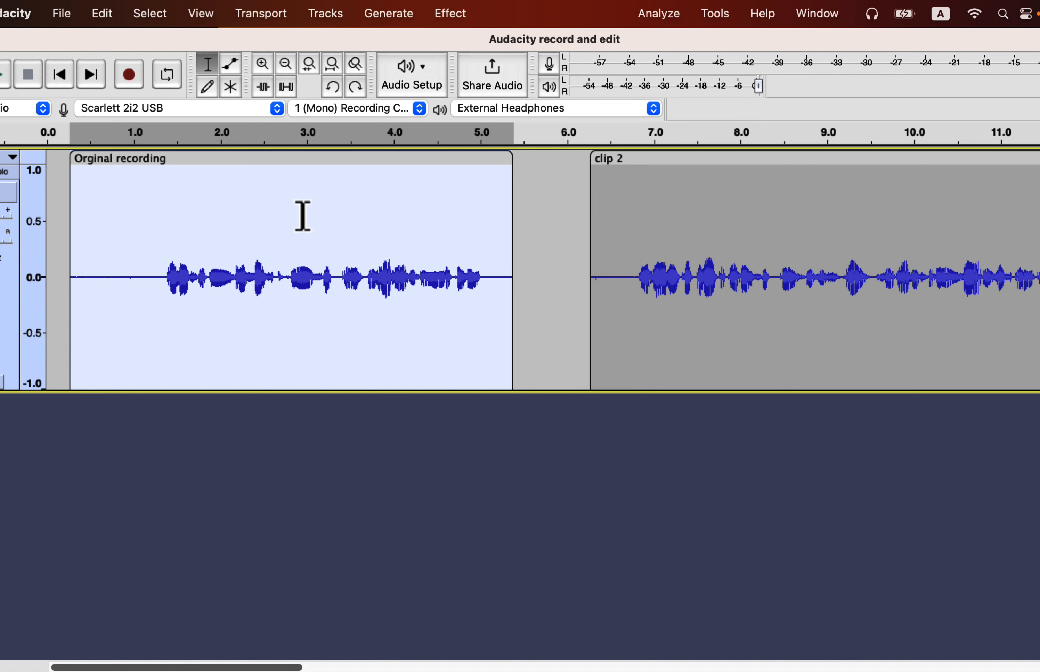
Review the project history, restore the project to the Duplicated state, and remove the lower duplicate track
left_click(206, 16)
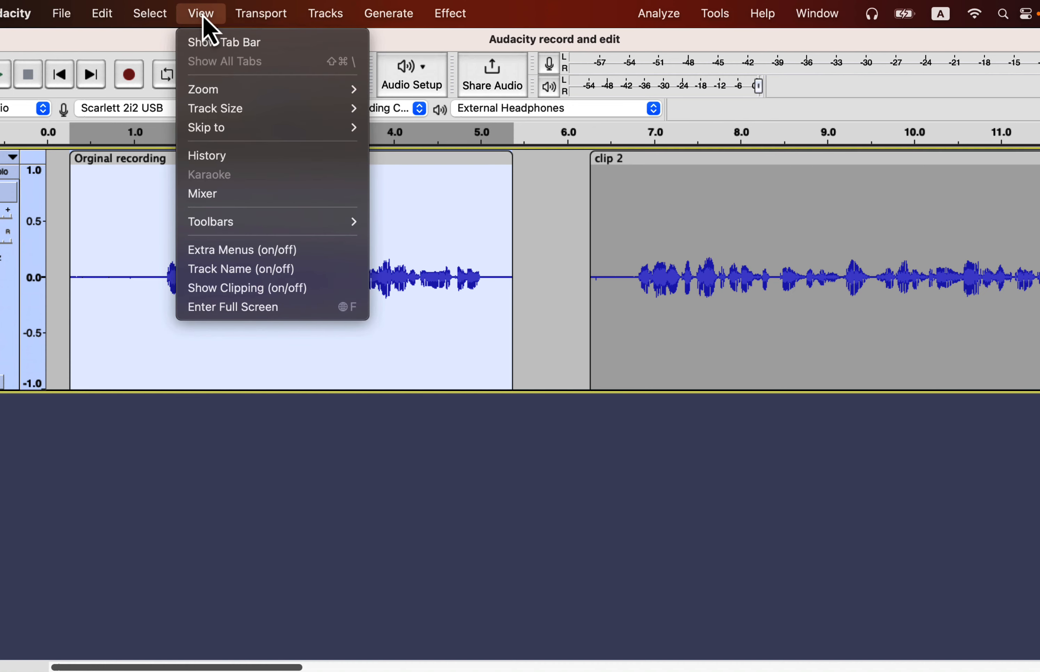
left_click(209, 158)
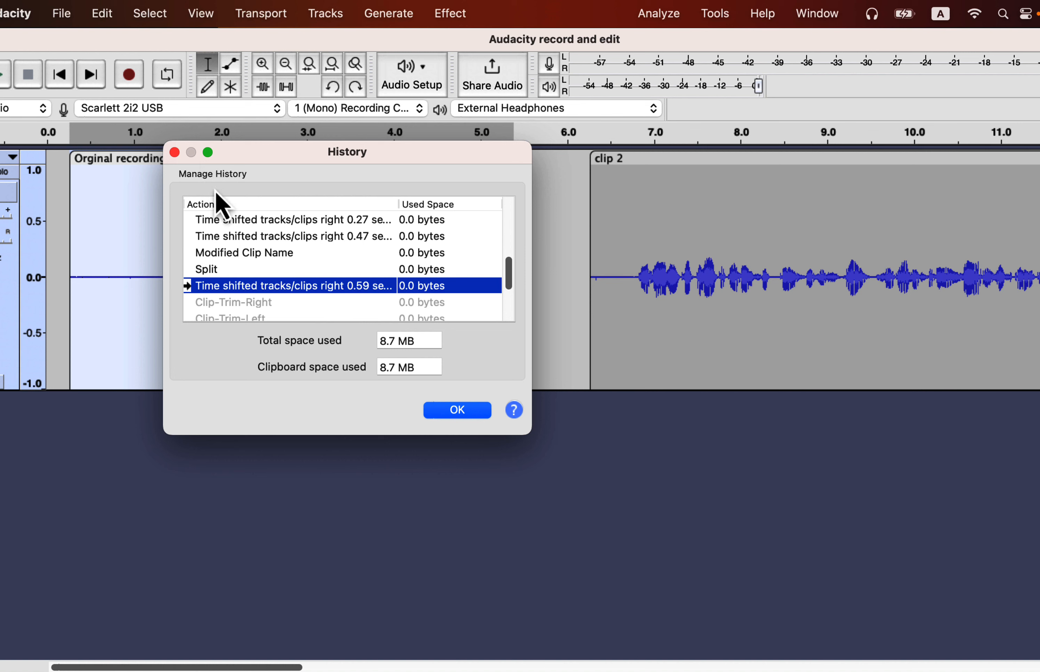
scroll(252, 264, "down", 4)
scroll(253, 265, "down", 1)
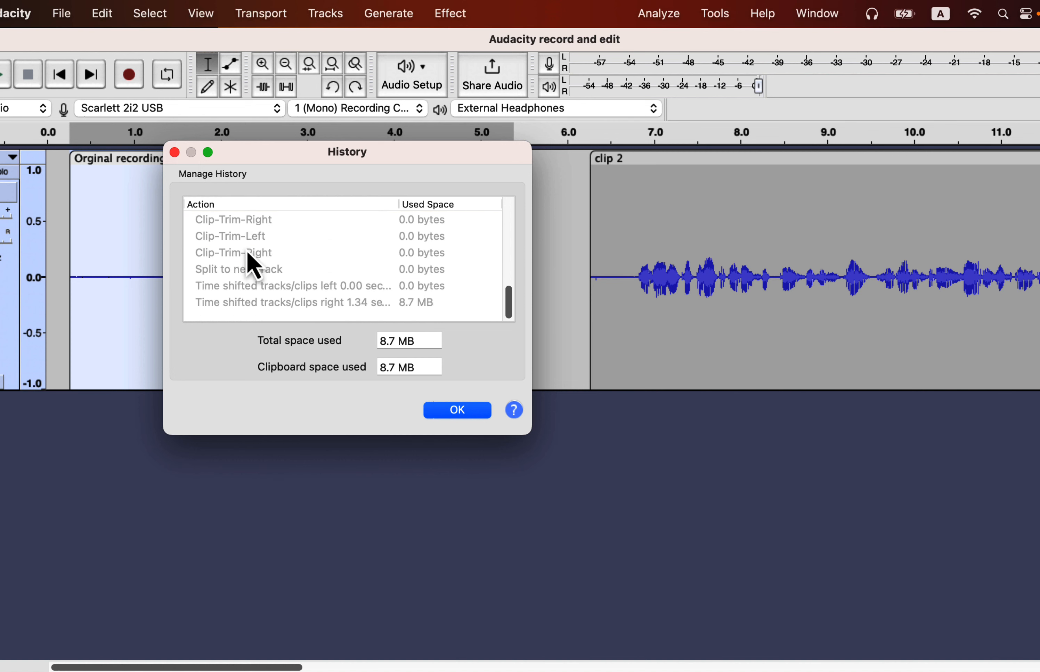
scroll(253, 265, "up", 8)
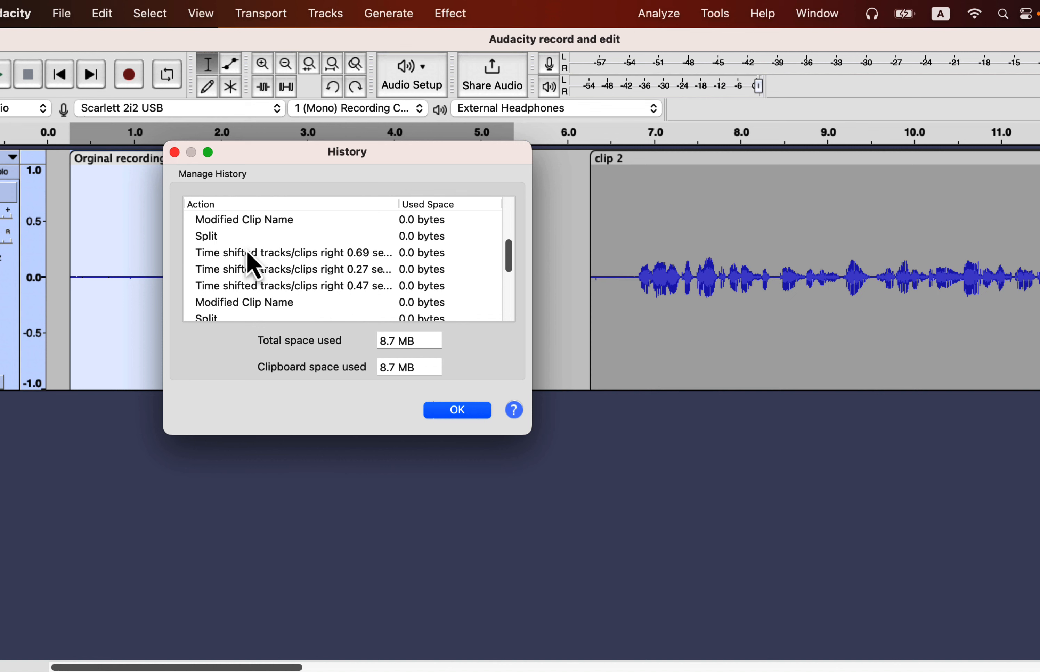
scroll(254, 265, "up", 4)
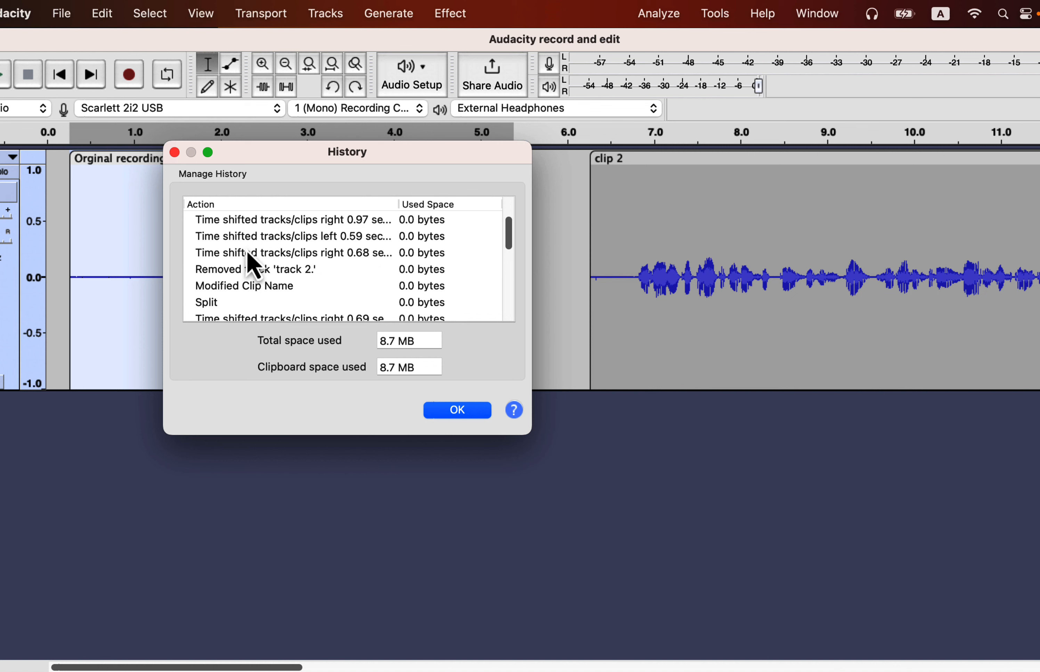
scroll(254, 265, "up", 3)
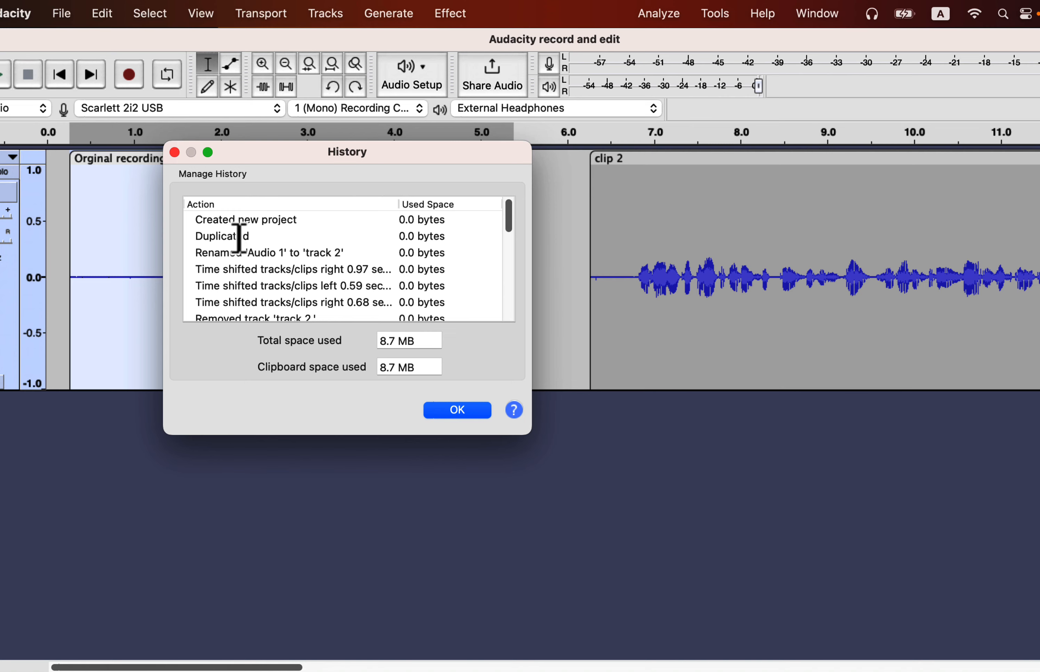
left_click(240, 236)
left_click(175, 153)
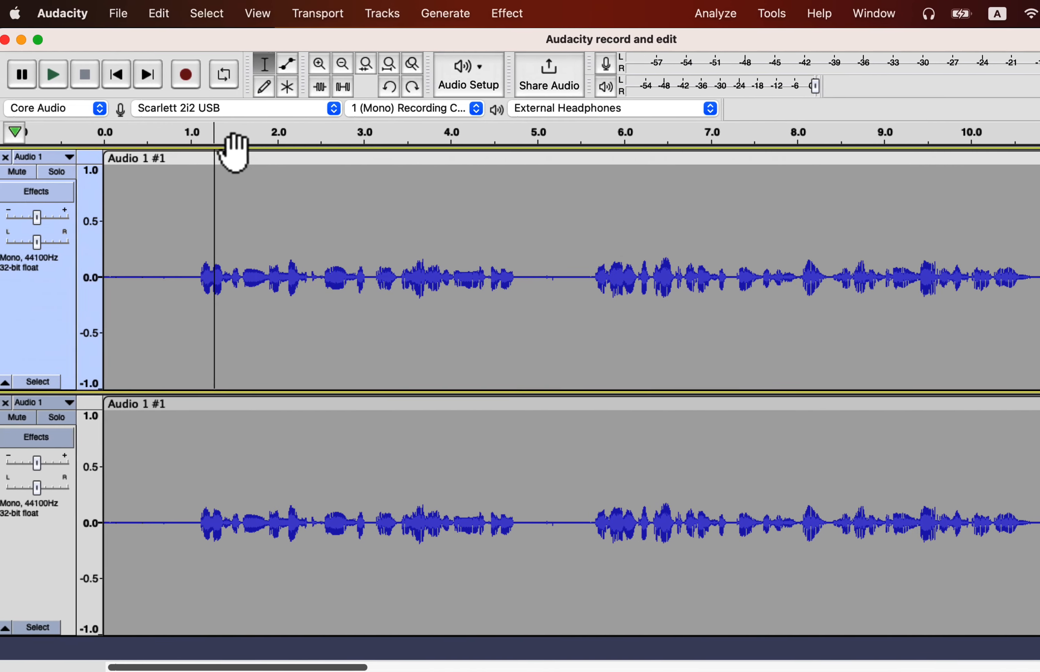
left_click(12, 402)
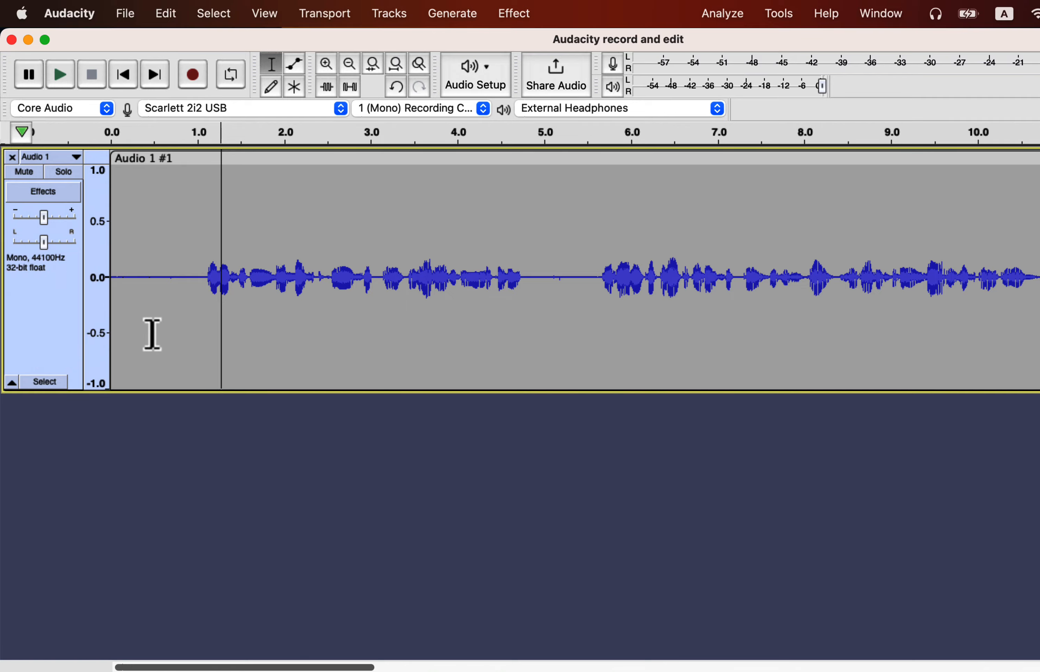
left_click(166, 334)
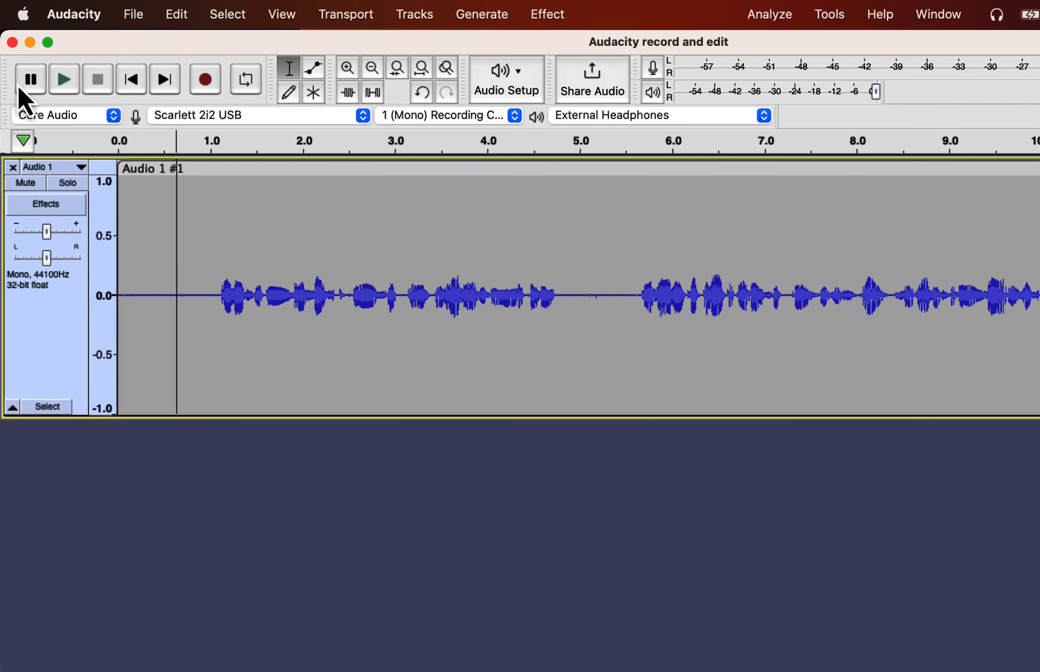
Move the Transport Toolbar to its own row under Audio Setup and widen the playback and recording meters
left_click_drag(9, 84, 282, 94)
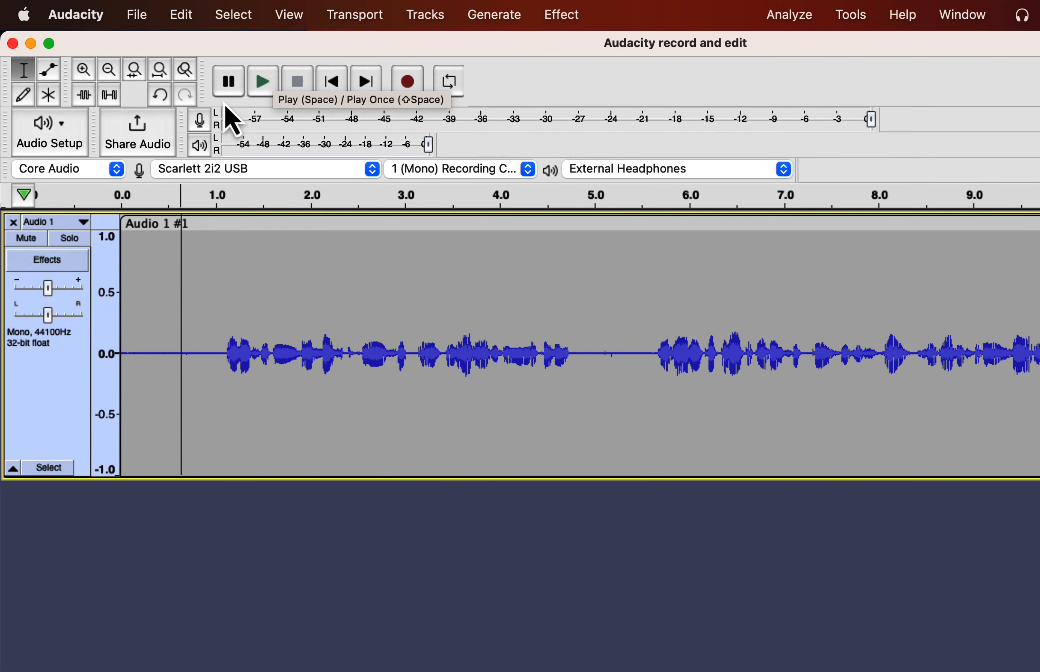
left_click_drag(202, 96, 227, 176)
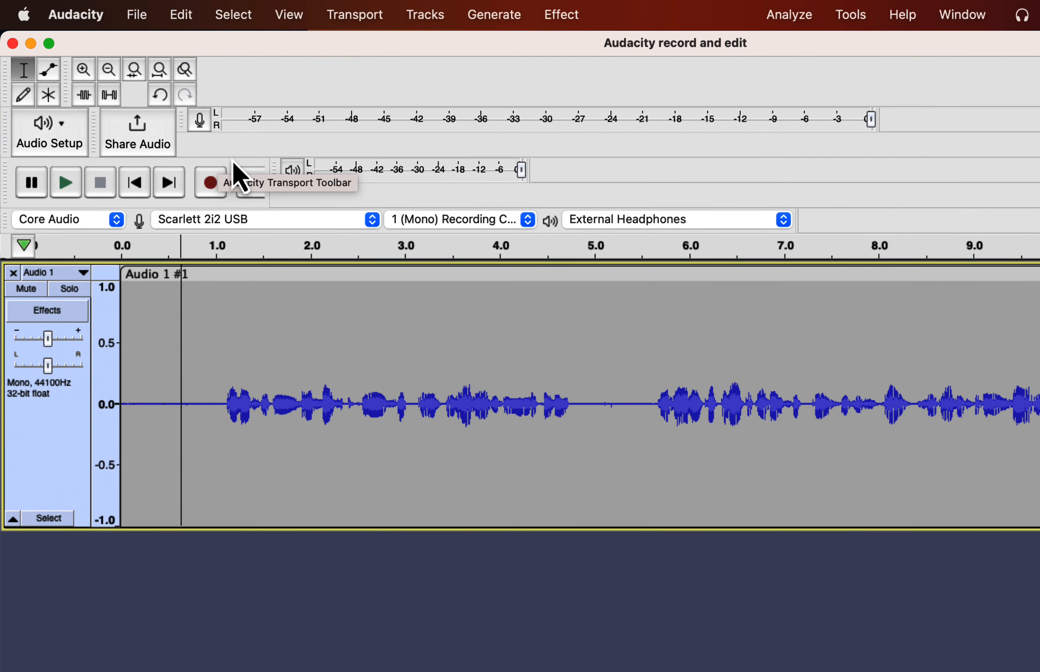
left_click_drag(527, 167, 1039, 149)
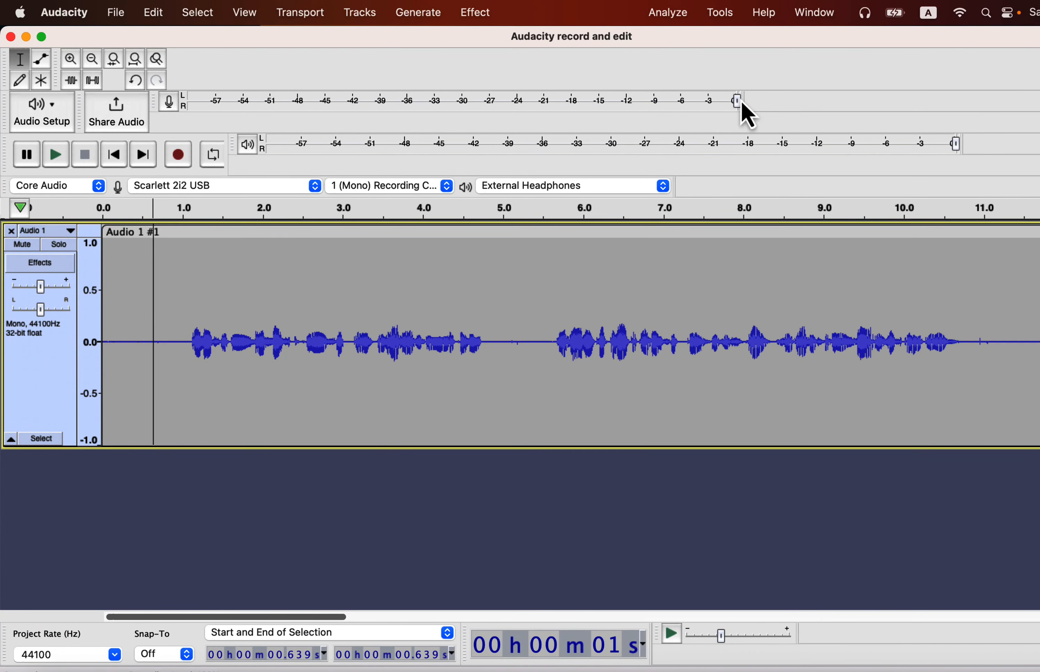
left_click_drag(743, 103, 1024, 94)
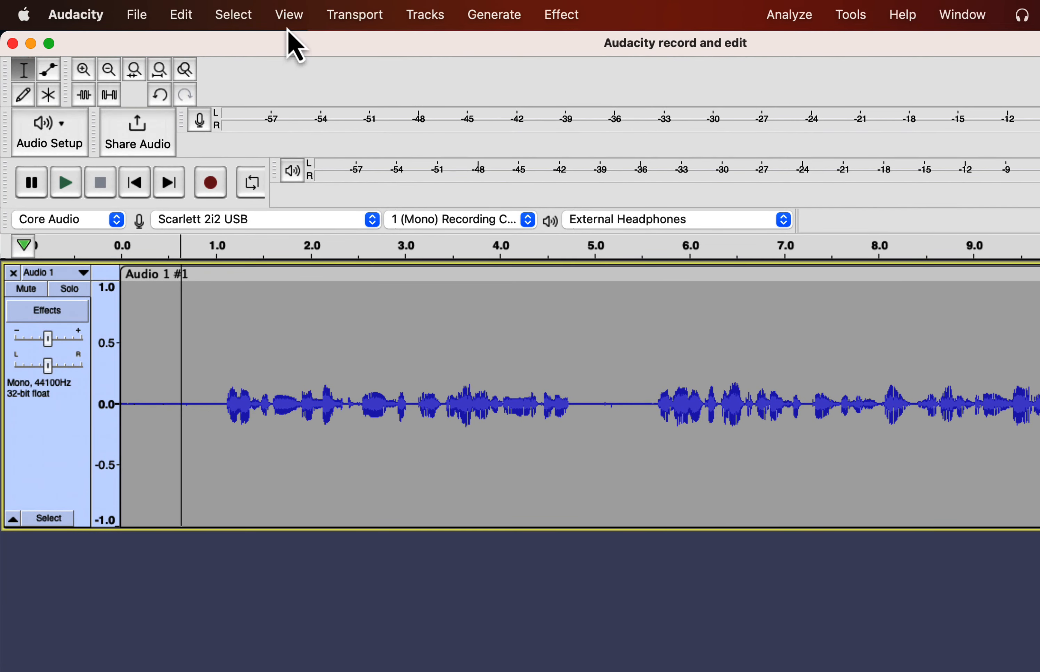
Reset the toolbars to their default layout and show the Cut/Copy/Paste Toolbar
left_click(290, 17)
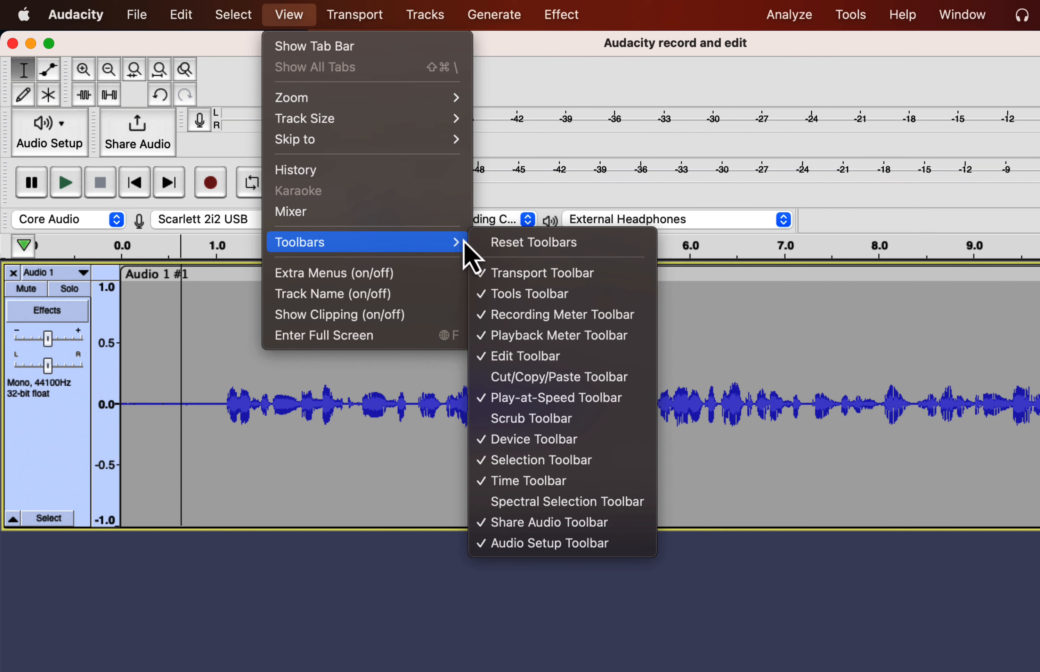
left_click(534, 252)
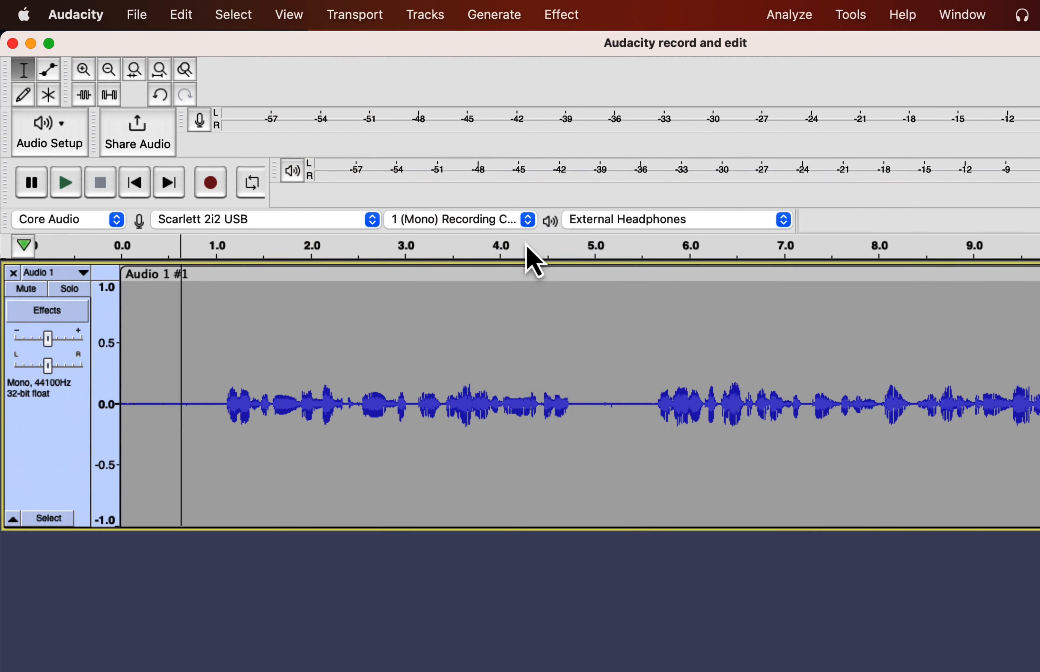
left_click(289, 14)
mouse_move(313, 248)
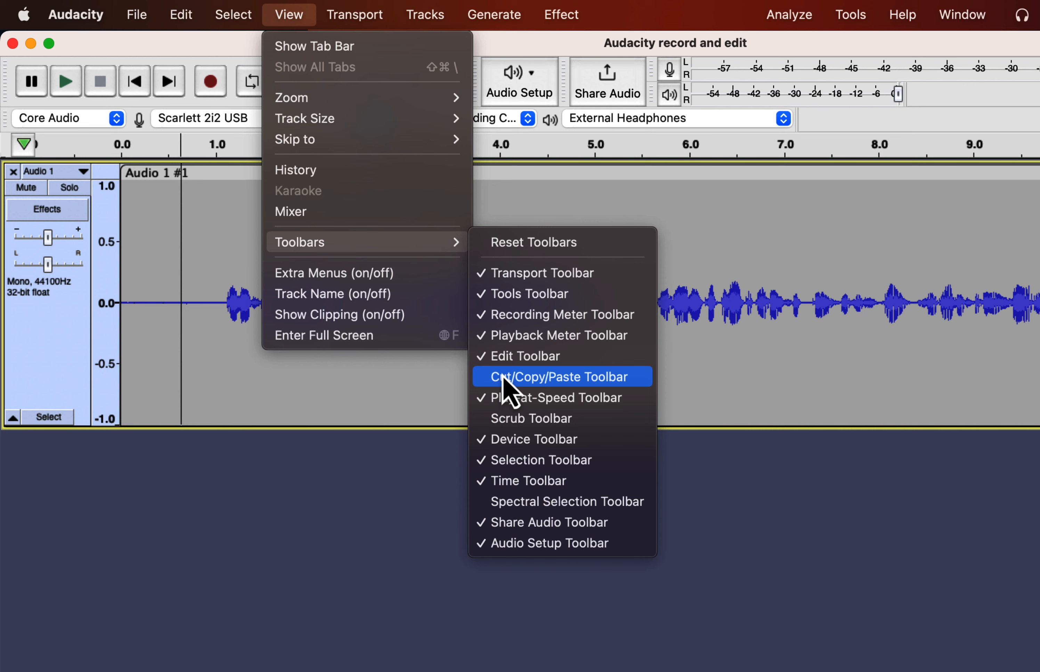
left_click(509, 385)
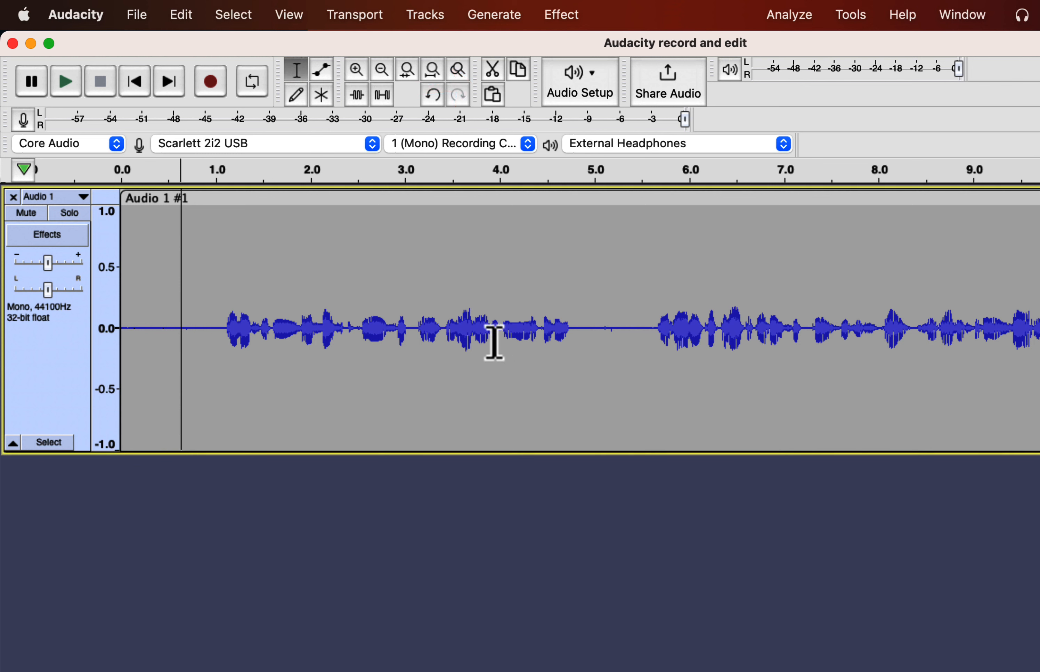
Cut the audio from about 3.1 to 5.2 seconds and undo the cut
left_click_drag(415, 330, 616, 327)
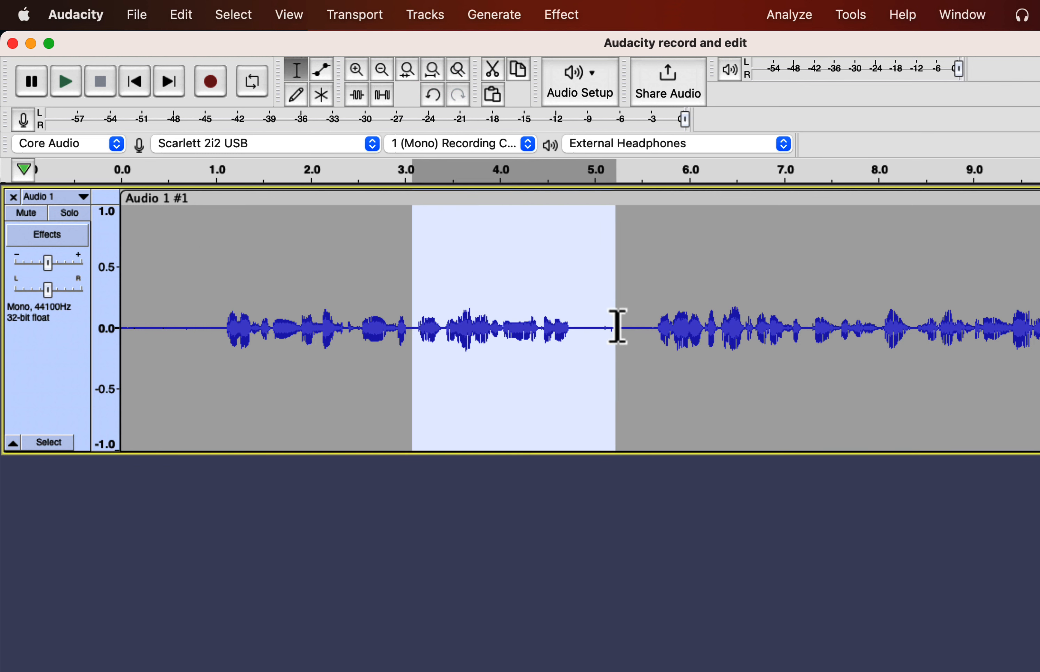
left_click(494, 75)
key("super+z")
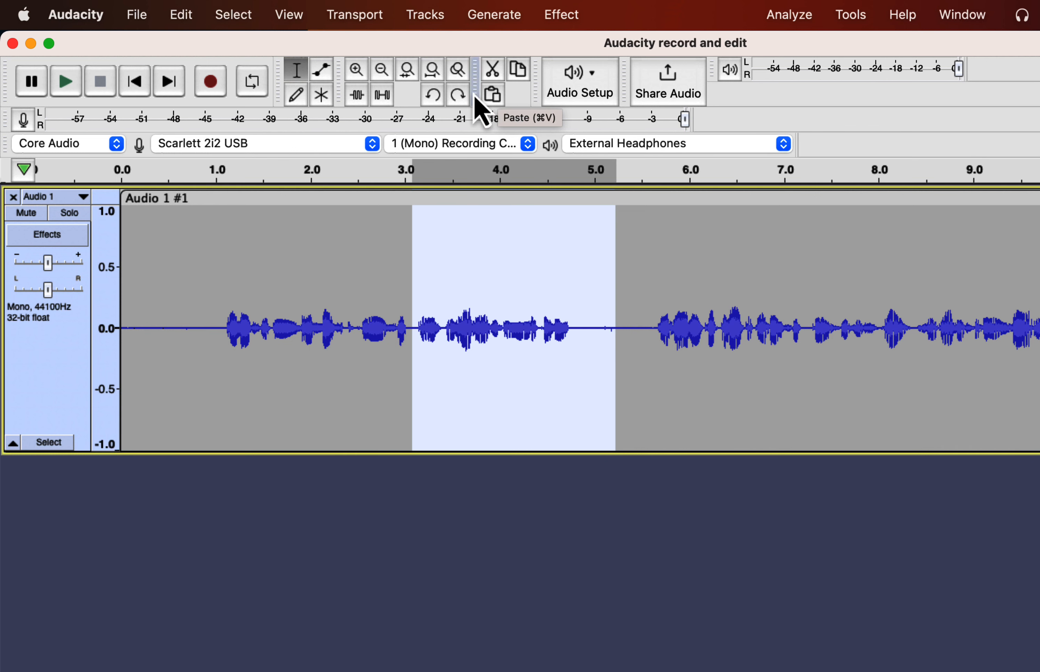
Undo the removal of the lower track and redo it
left_click(431, 99)
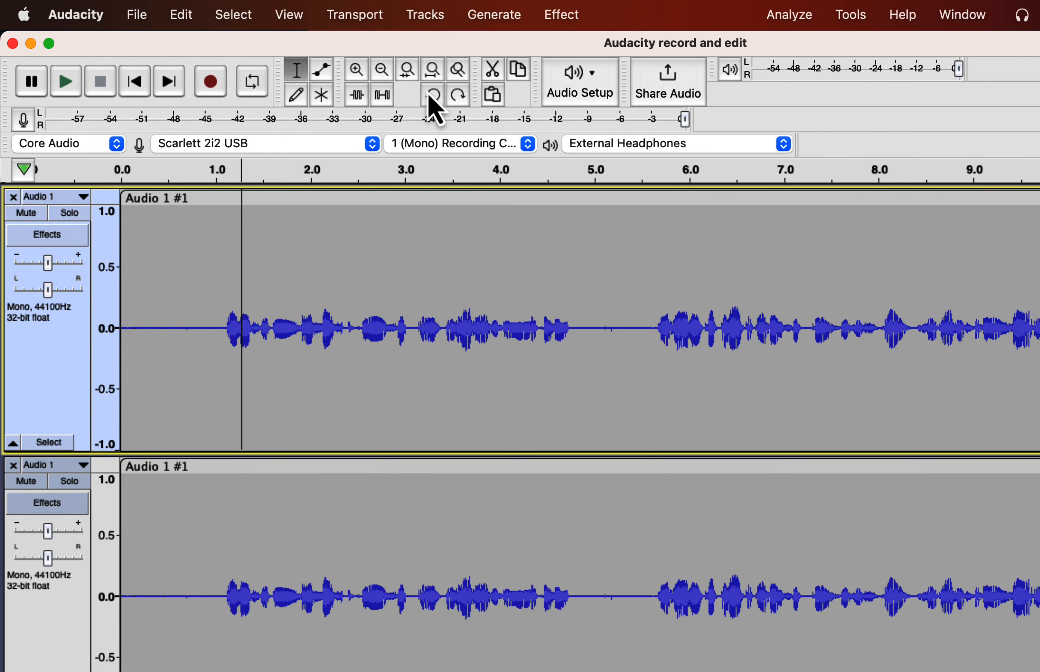
left_click(458, 98)
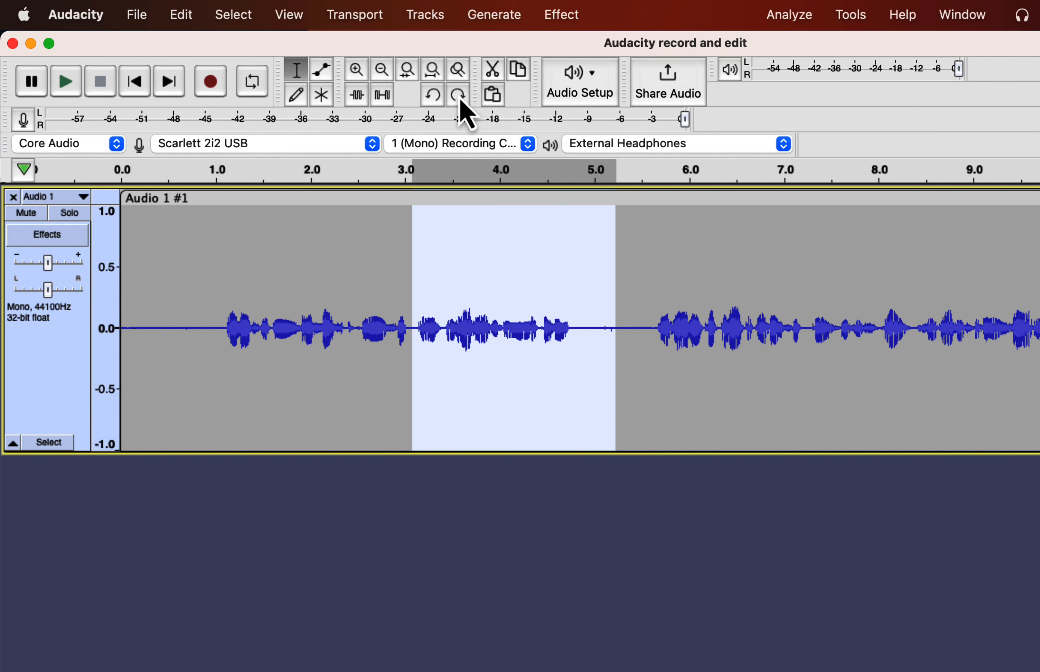
Add a label named "issue 1" at about 2.2 seconds in the Audio 1 track
left_click_drag(298, 306, 350, 319)
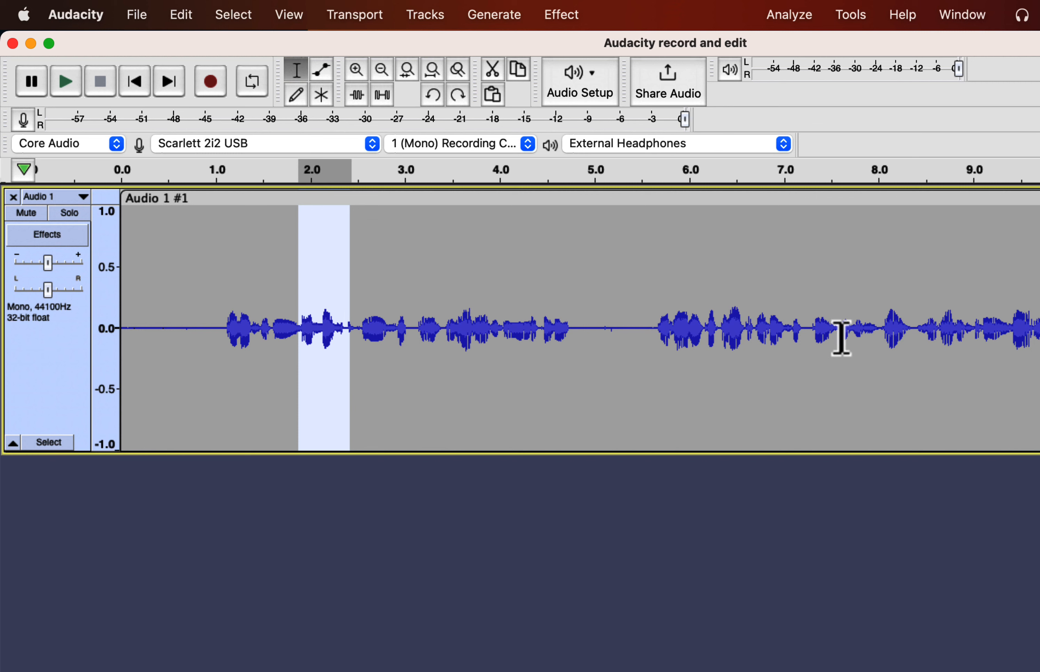
left_click_drag(863, 329, 911, 335)
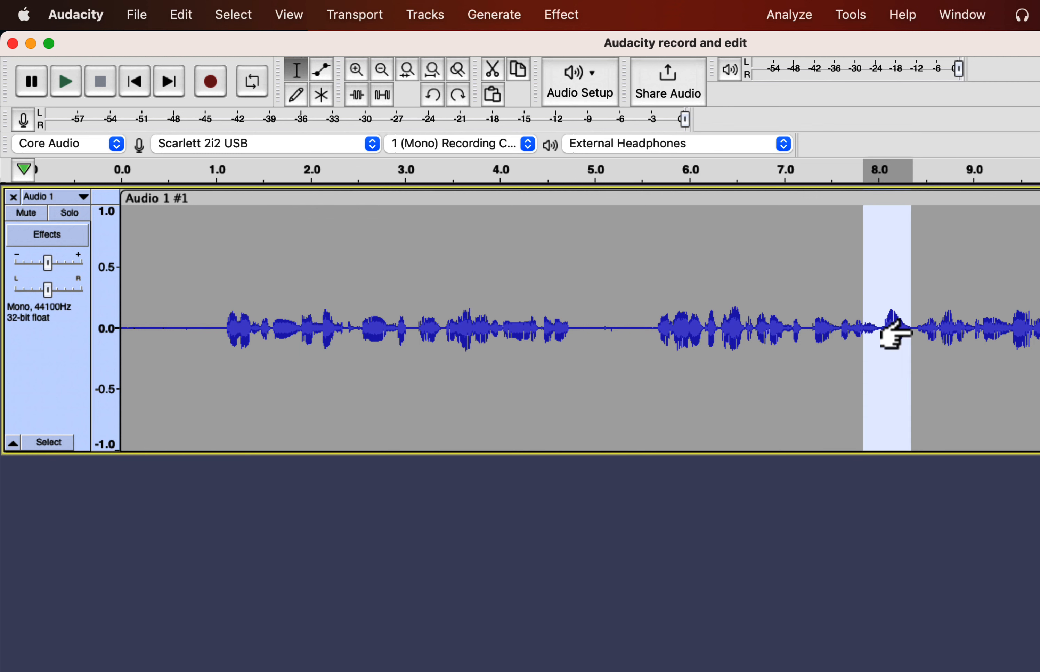
left_click(333, 331)
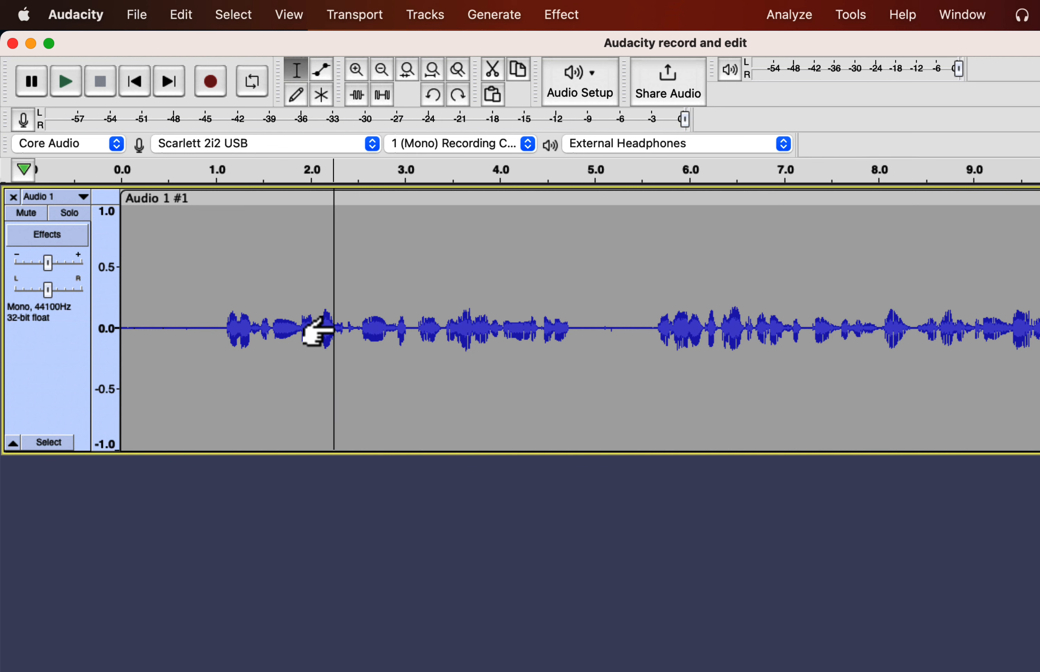
left_click(181, 15)
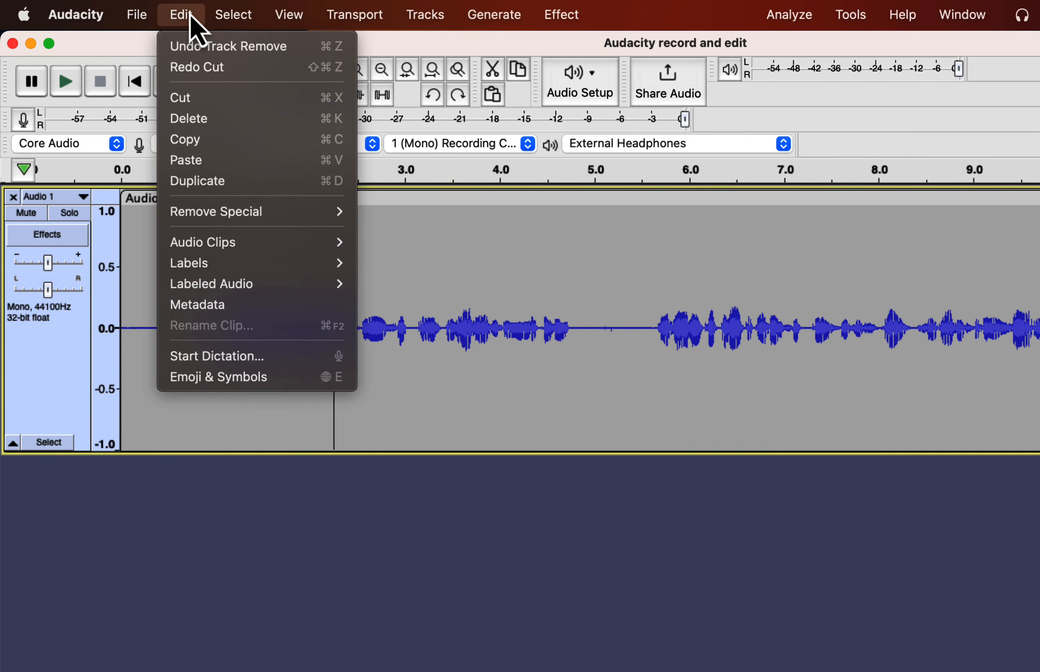
mouse_move(204, 262)
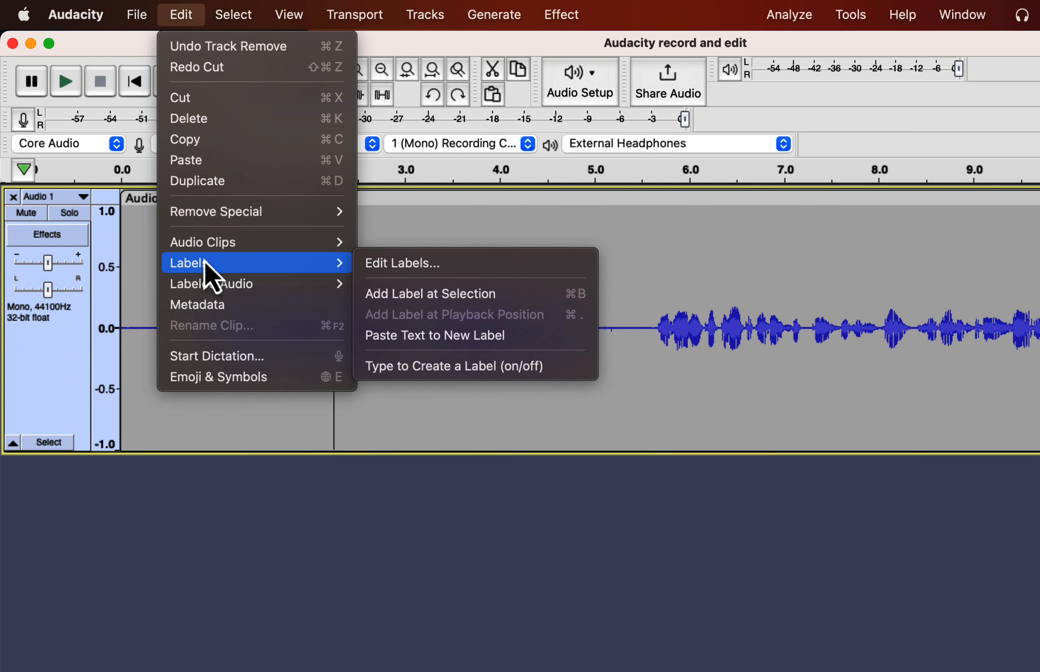
left_click(398, 301)
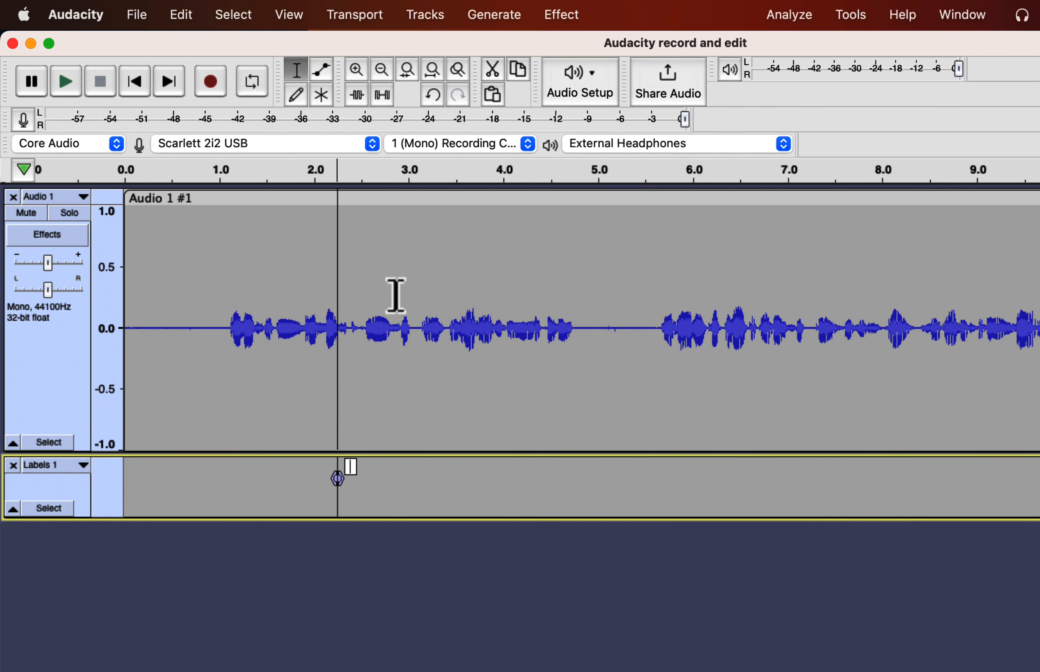
type("issue 1")
key("Return")
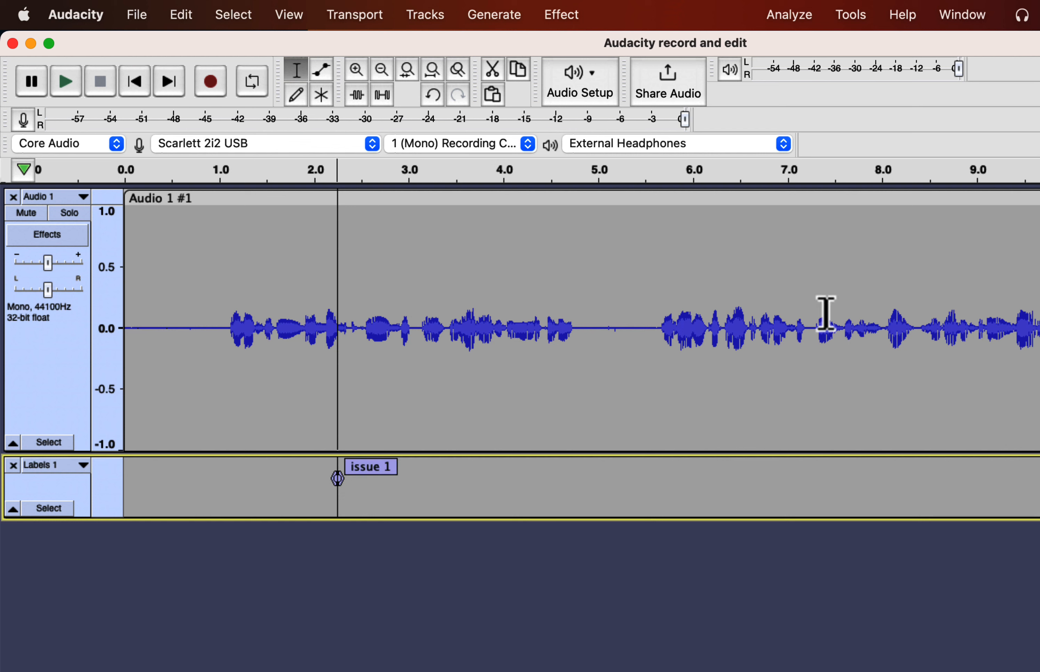
Add a second label named "issue 2" at about 8.2 seconds
left_click(899, 327)
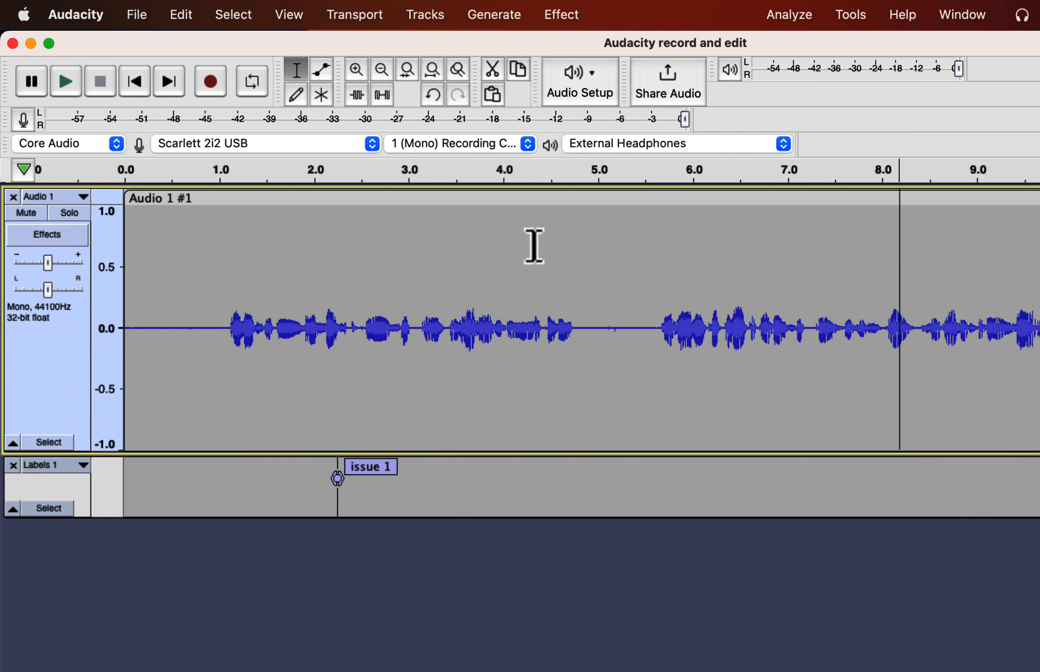
left_click(183, 15)
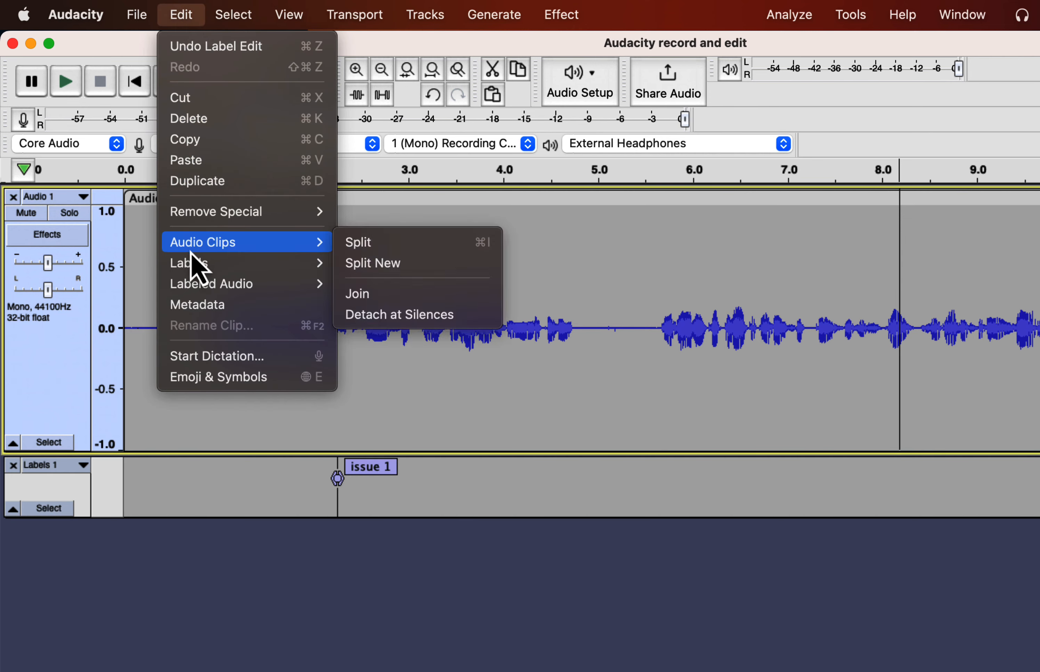
mouse_move(192, 264)
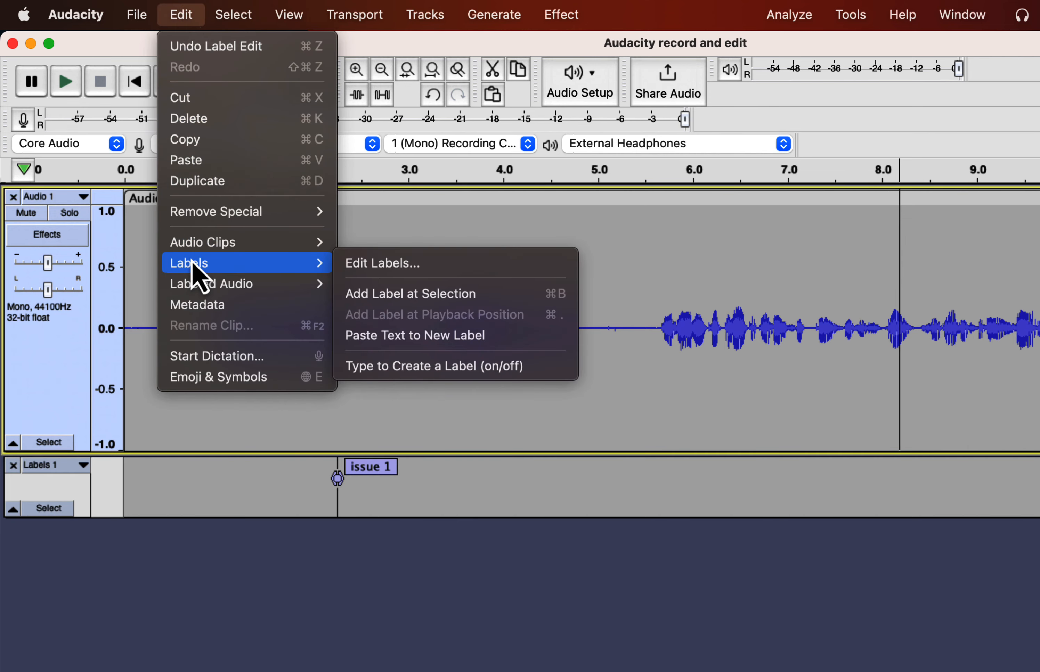
left_click(407, 294)
type("issu")
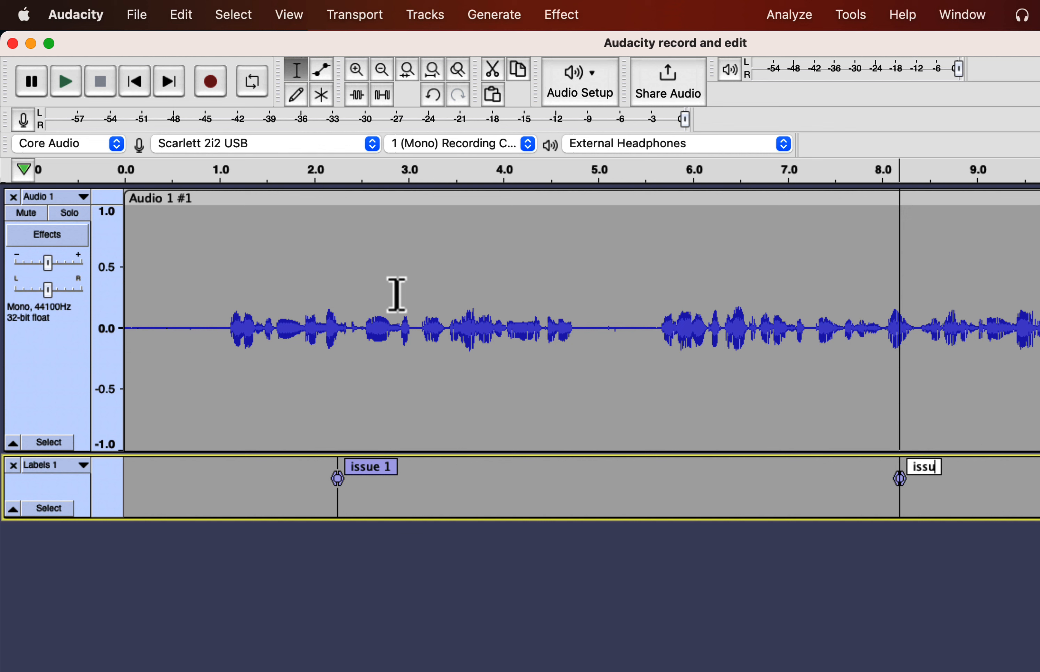
type("e 2")
key("Return")
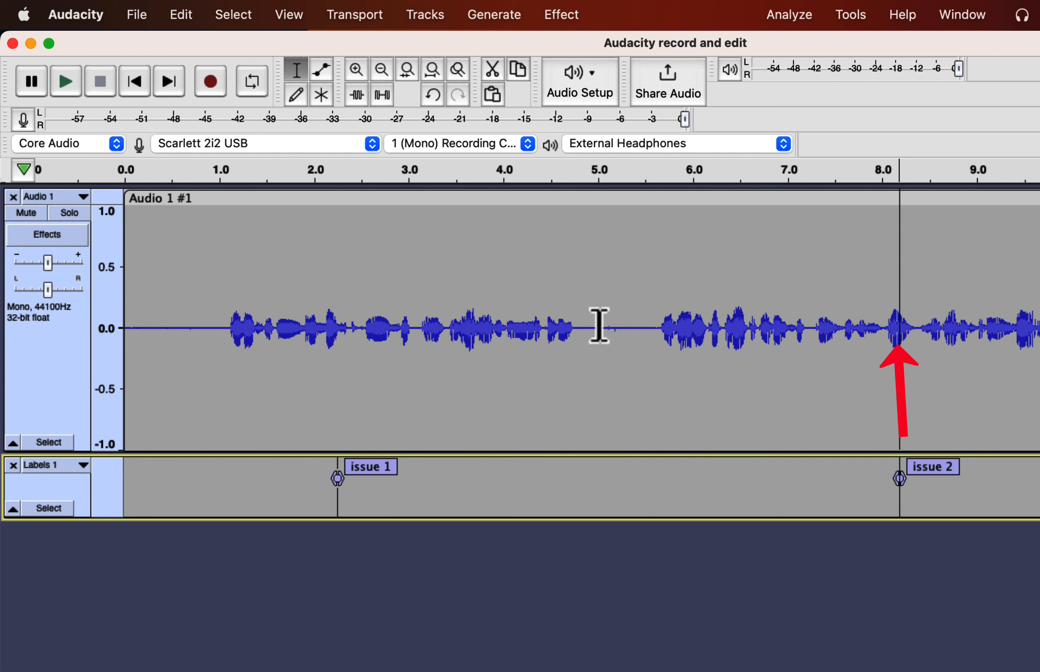
Delete the audio from about 4.2 to 7.2 seconds in the Audio 1 track only
left_click_drag(807, 327, 525, 326)
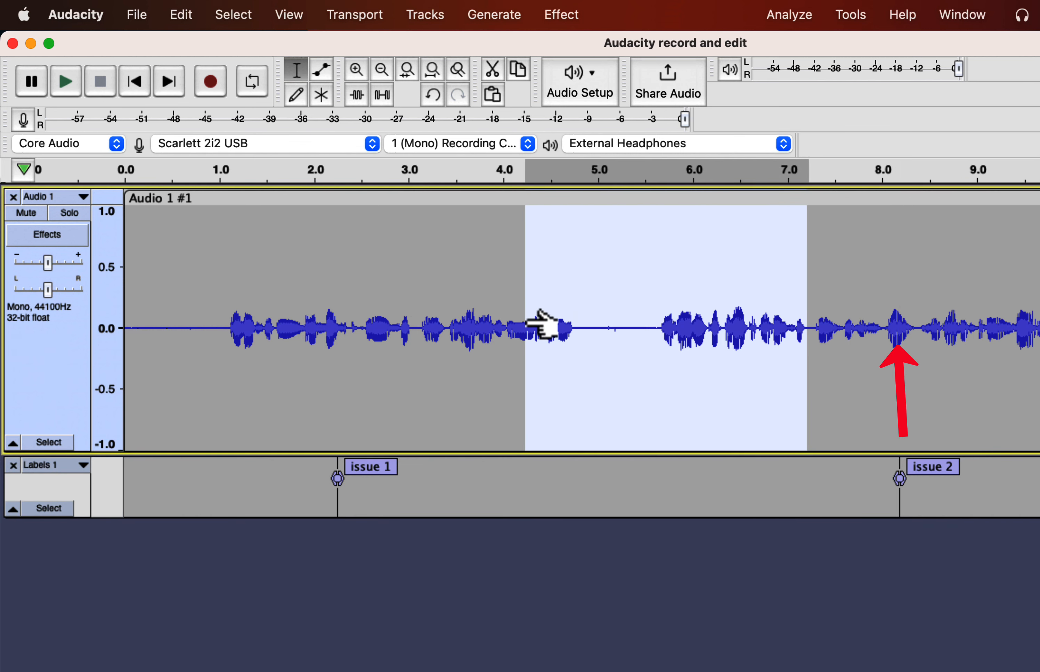
key("Delete")
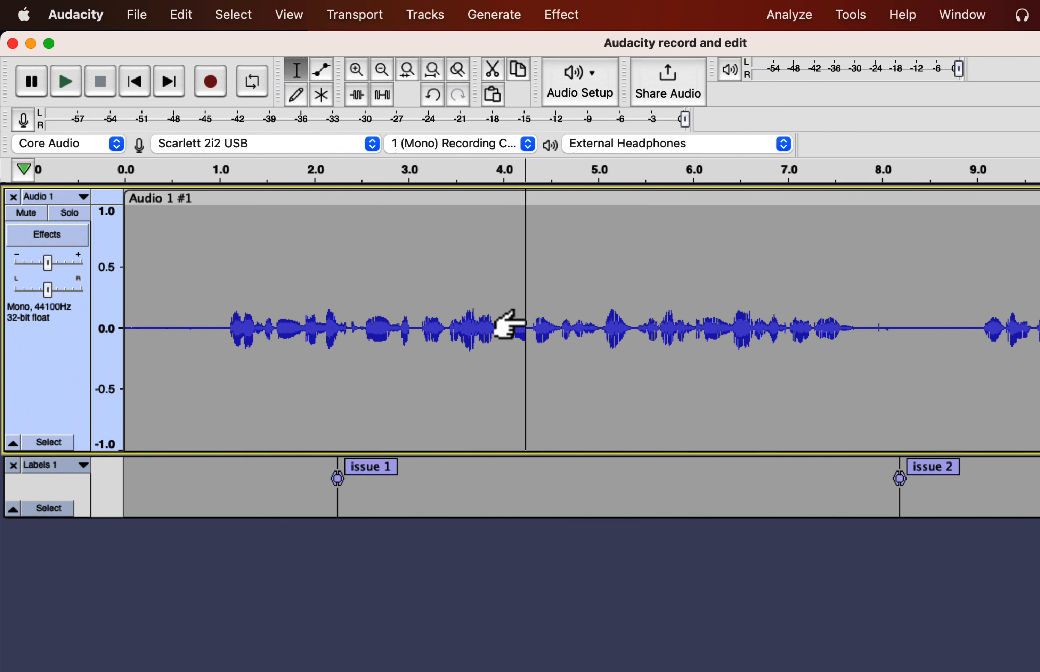
Undo the last deletion in the Audio 1 track
key("super+z")
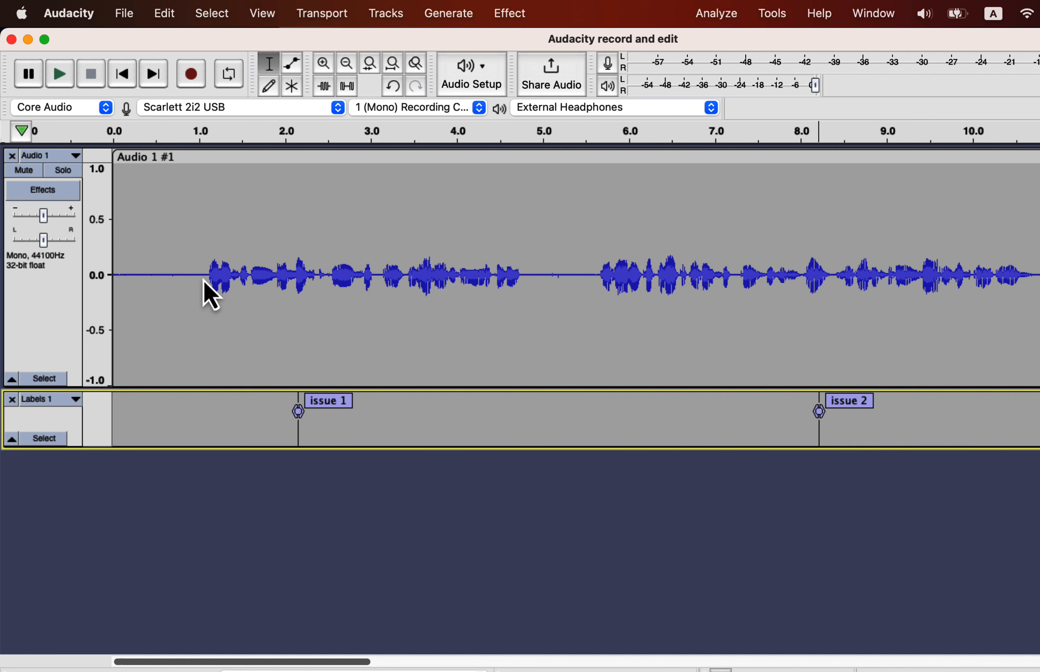
Delete the section from about 0.3 to 1.6 seconds across both the Audio 1 and Labels 1 tracks
left_click(250, 262)
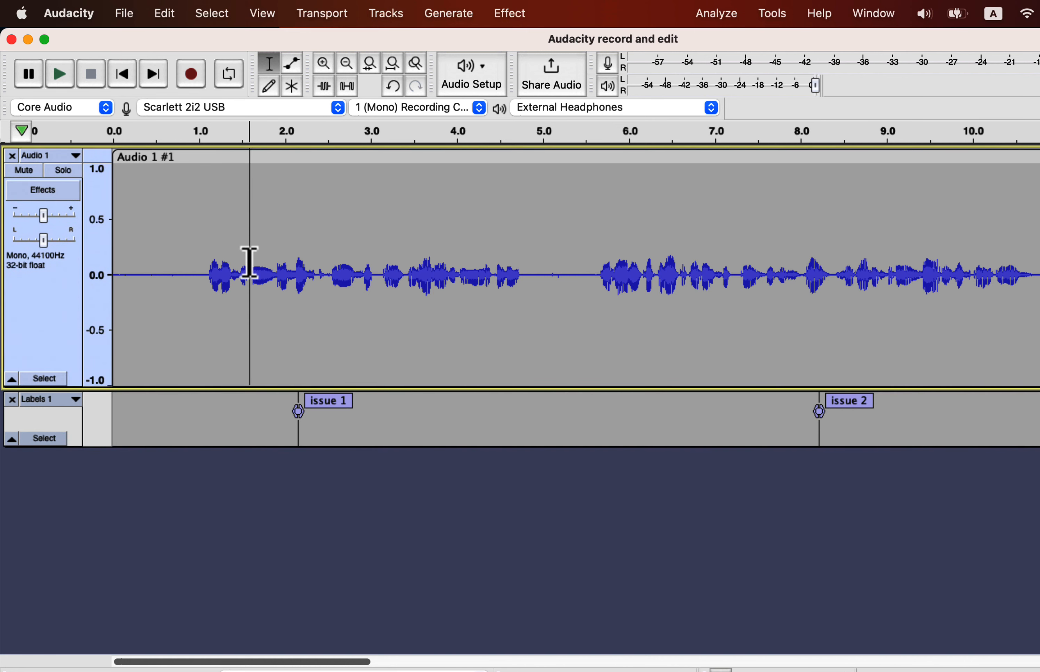
left_click_drag(246, 271, 137, 433)
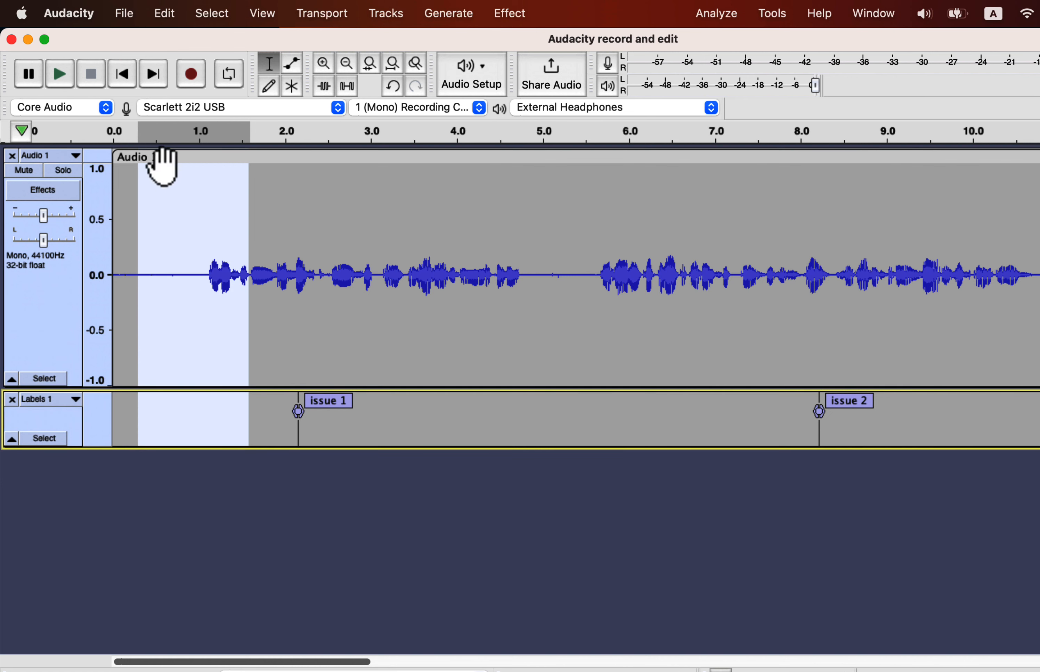
left_click(168, 15)
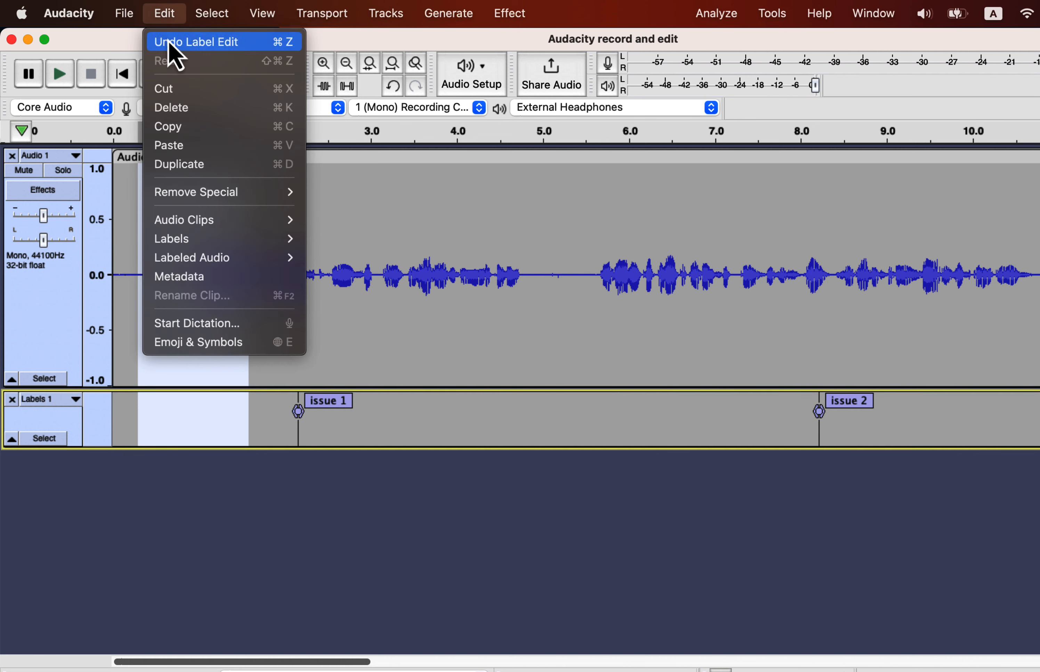
left_click(177, 114)
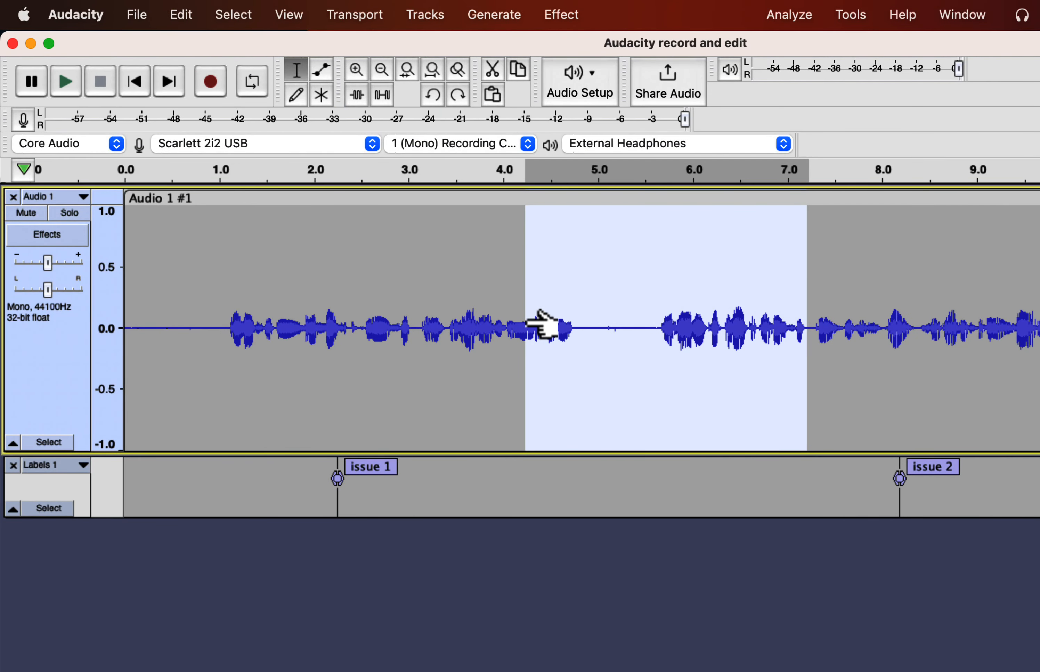
Enable Type to Create a Label and add a label named "some silence" at about 4.9 seconds in the label track
left_click(177, 19)
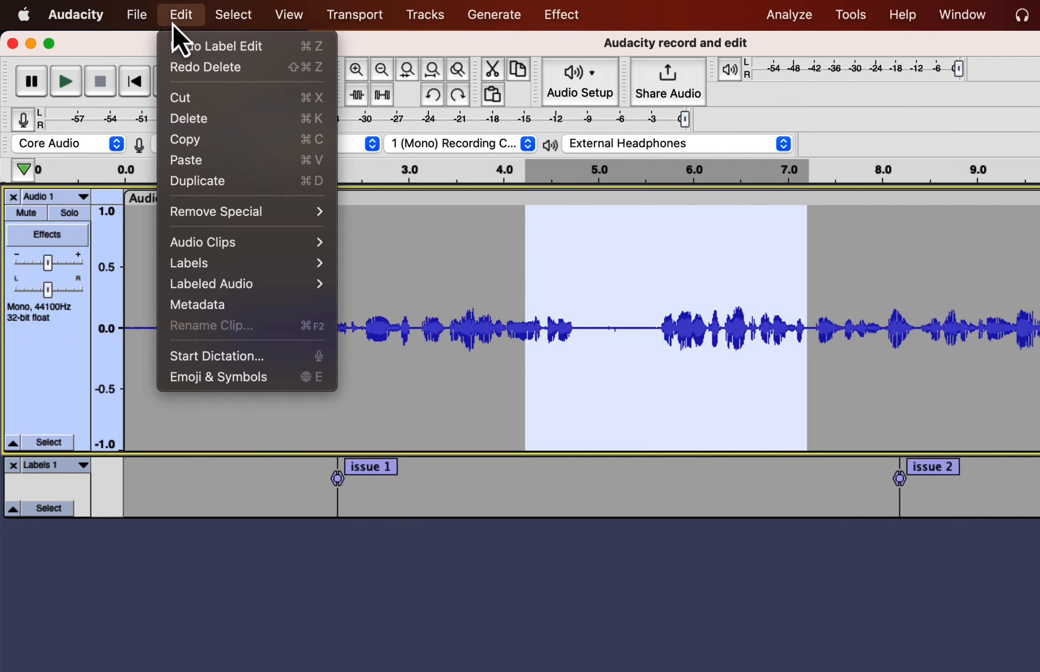
mouse_move(202, 261)
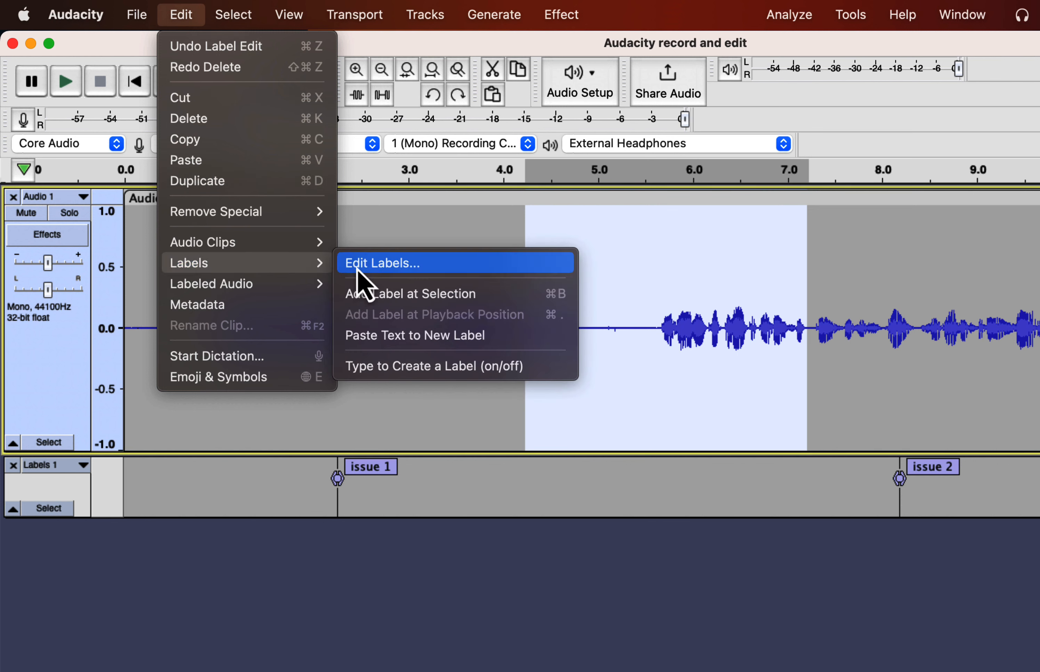
left_click(372, 376)
left_click(586, 497)
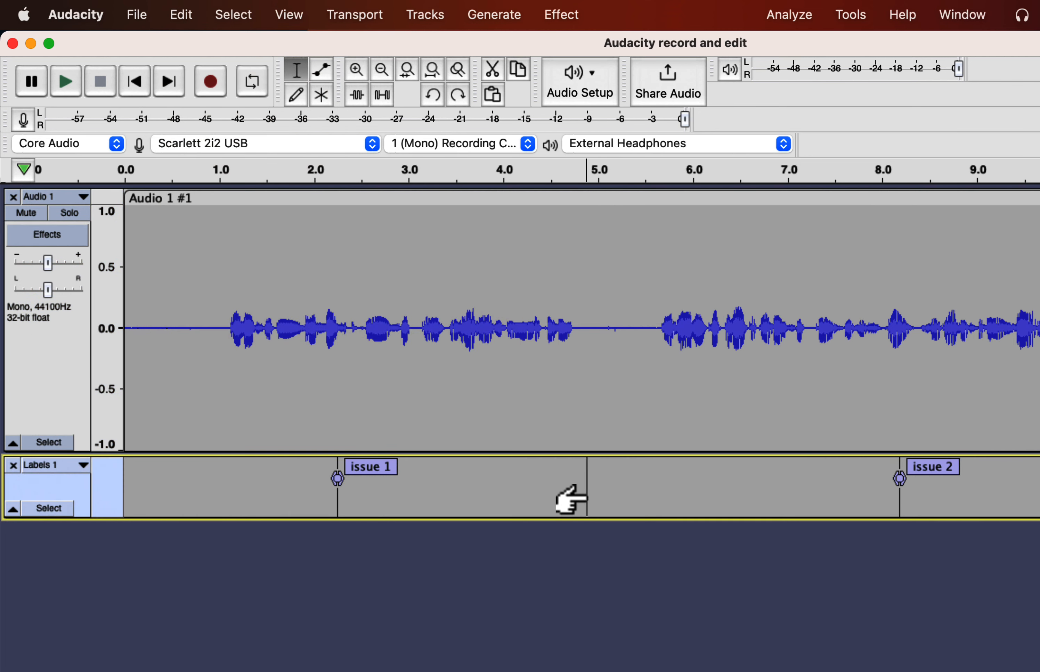
type("some s")
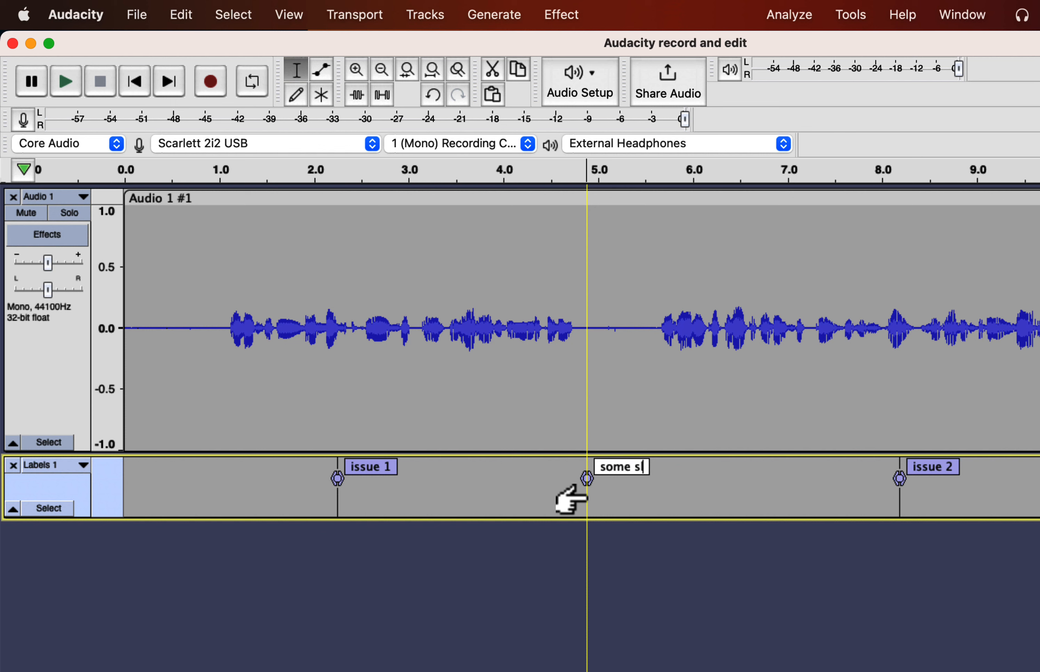
type("ilence")
key("Return")
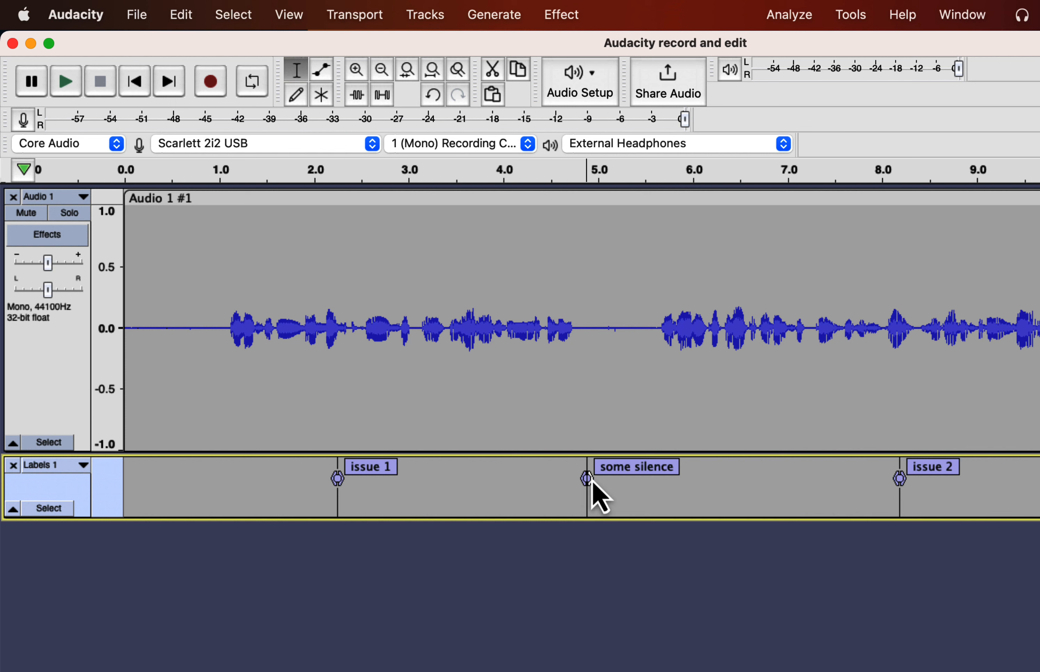
Stretch the "some silence" label into a region from about 4.5 to 5.8 seconds
left_click_drag(591, 480, 767, 479)
left_click_drag(584, 479, 557, 479)
left_click_drag(762, 479, 675, 479)
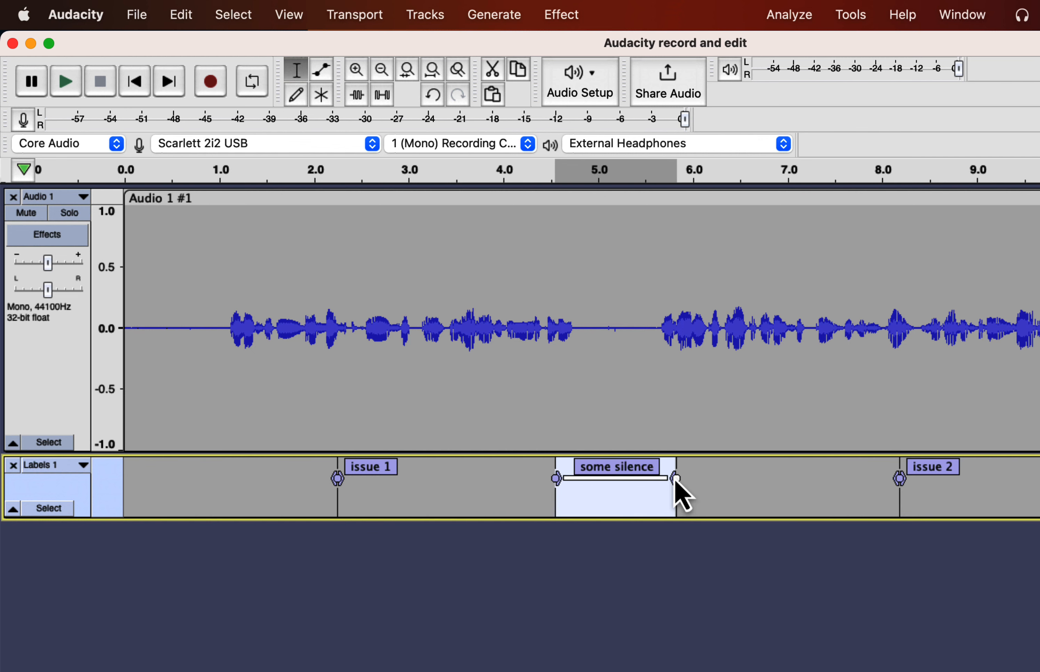
Remove the Labels 1 track and duplicate the entire Audio 1 track
left_click(14, 465)
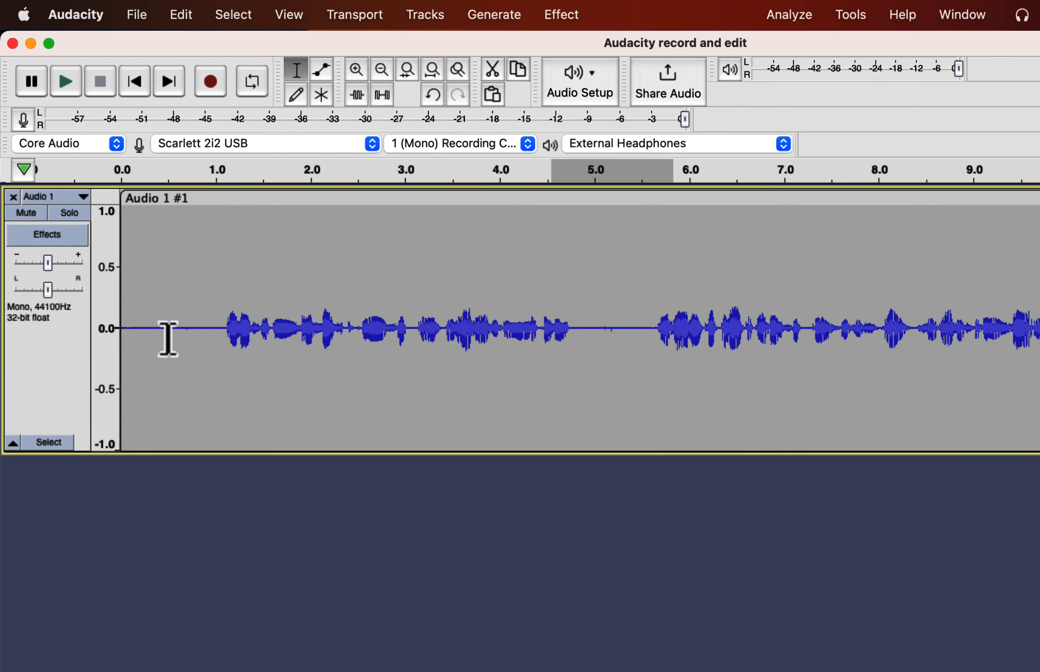
left_click(186, 324)
key("super+a")
key("super+d")
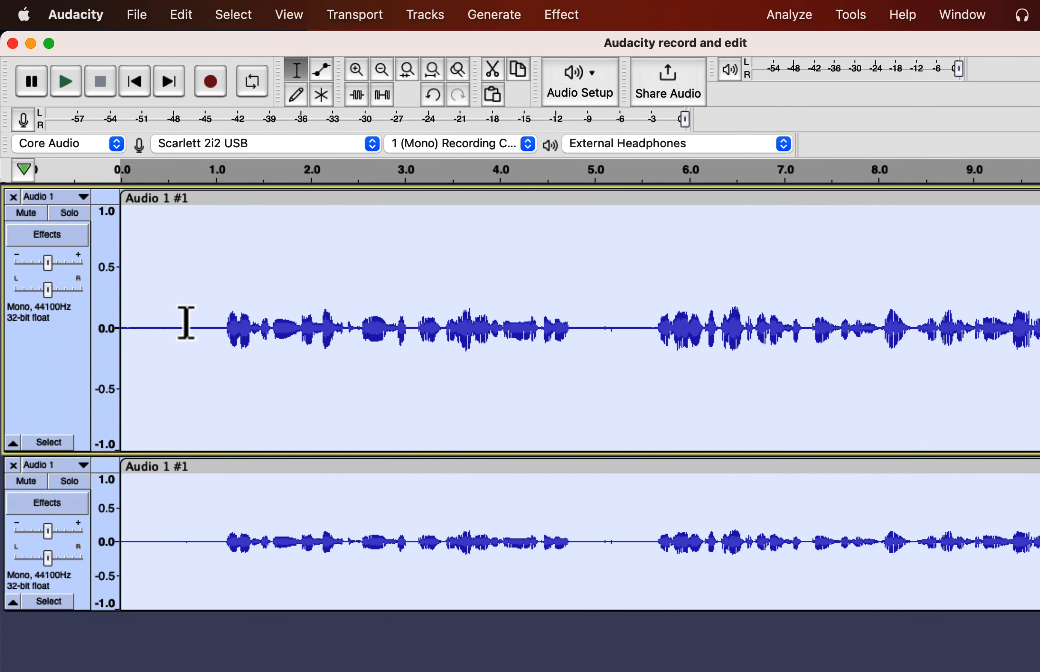
Try Solo and Mute on the upper Audio 1 track, and unmute both tracks again
left_click(69, 213)
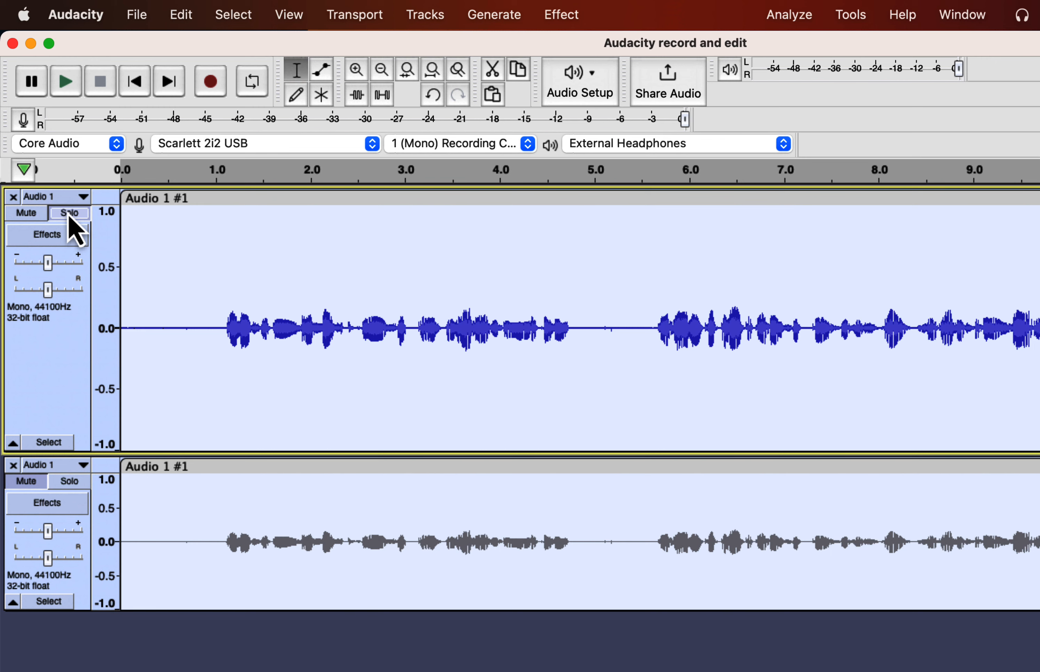
left_click(137, 243)
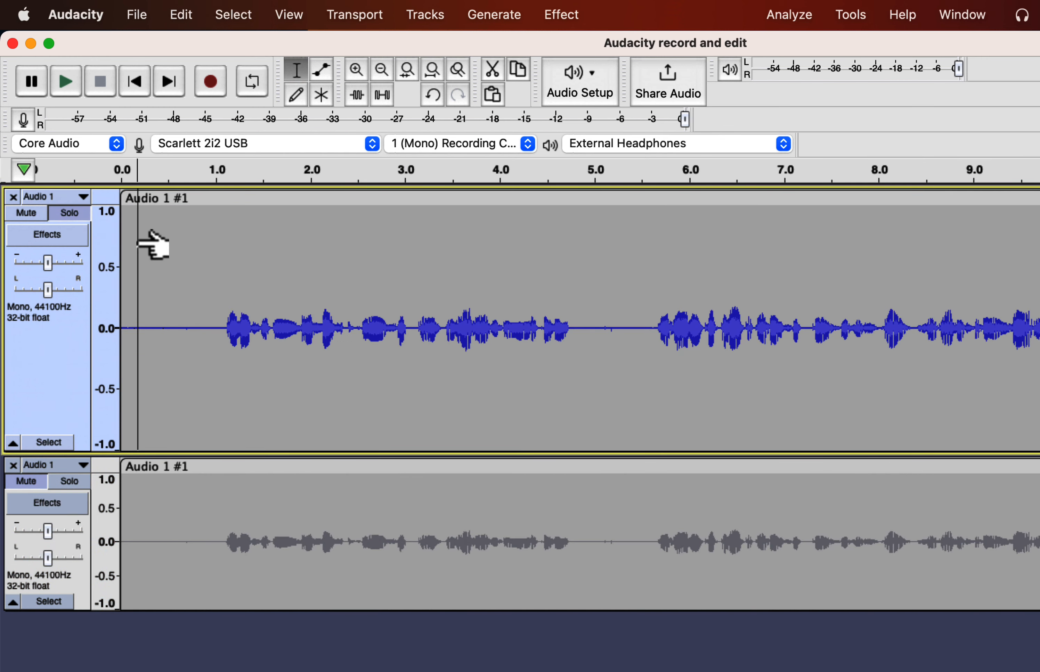
left_click(26, 213)
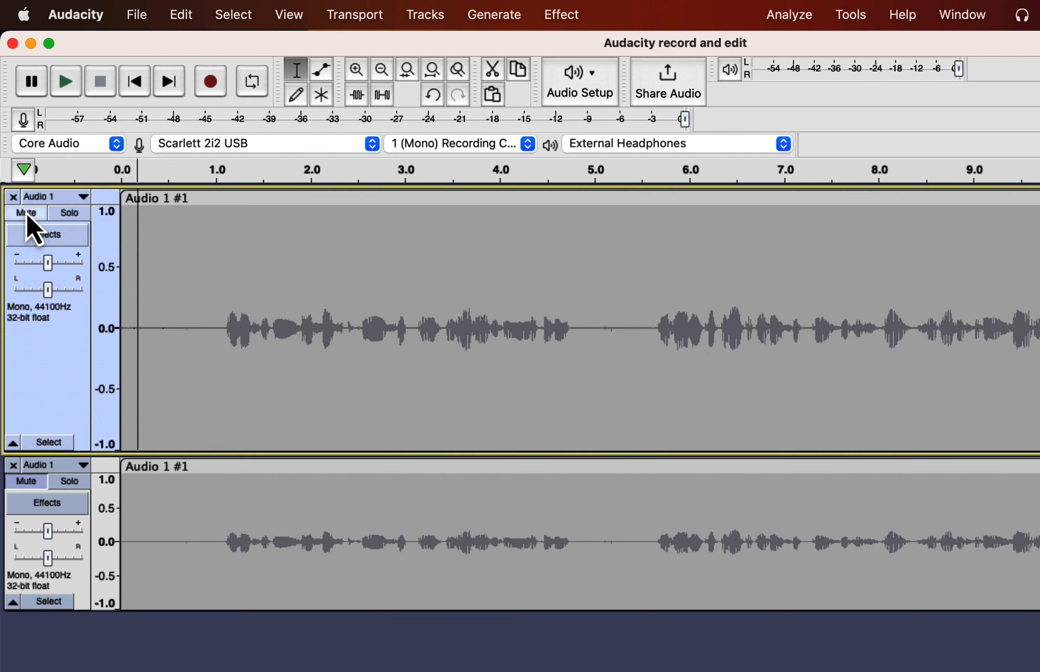
left_click(27, 215)
left_click(26, 484)
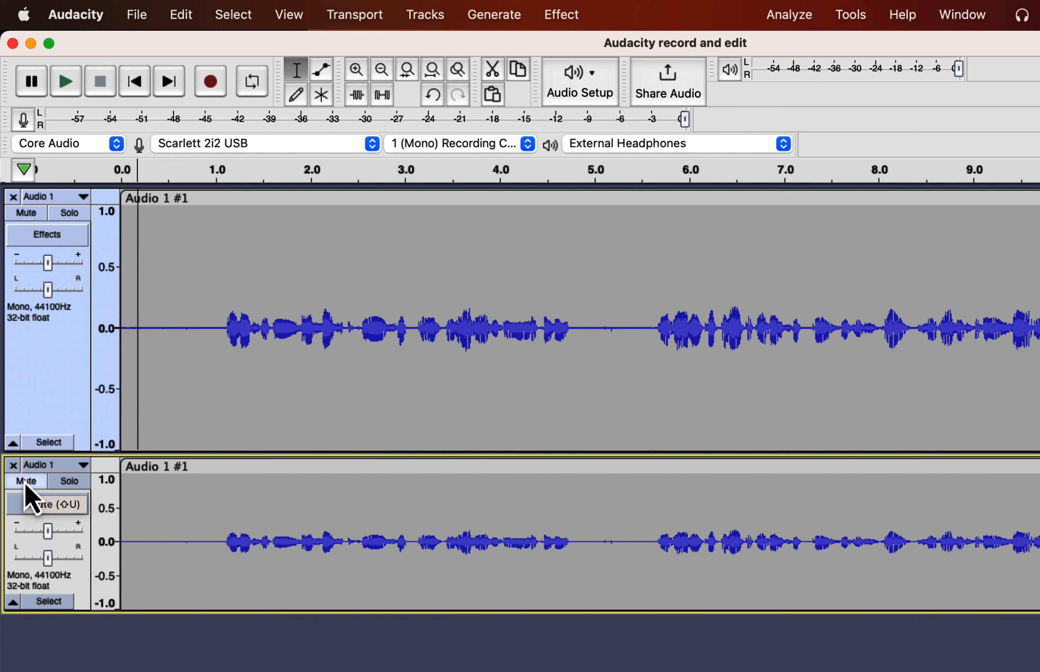
View the realtime effects of the lower duplicate track and close them, and remove that track
left_click(34, 507)
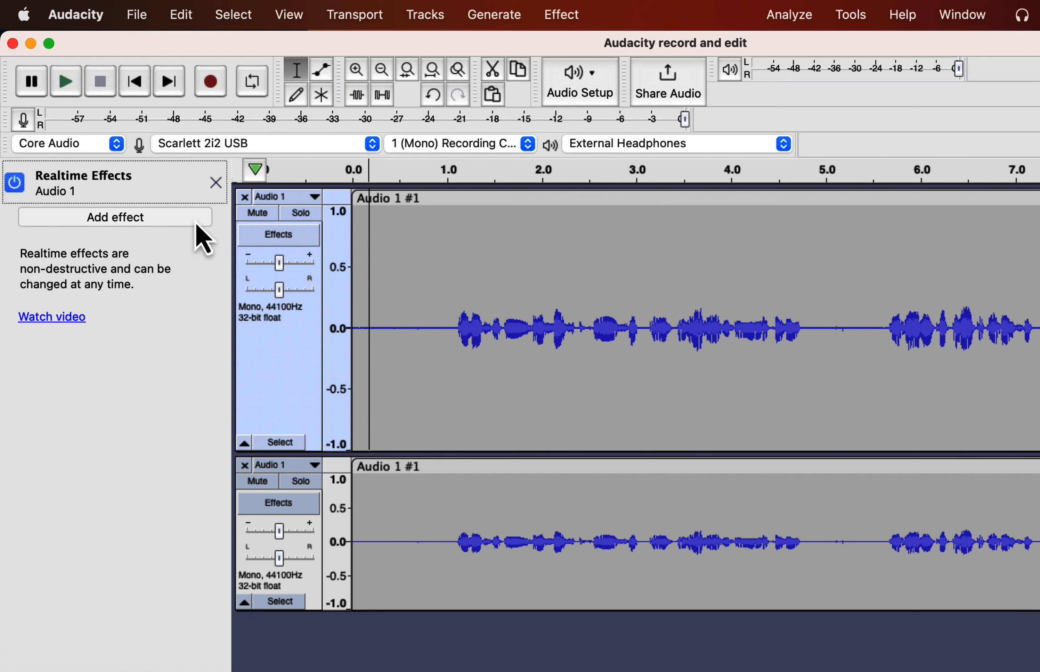
left_click(215, 184)
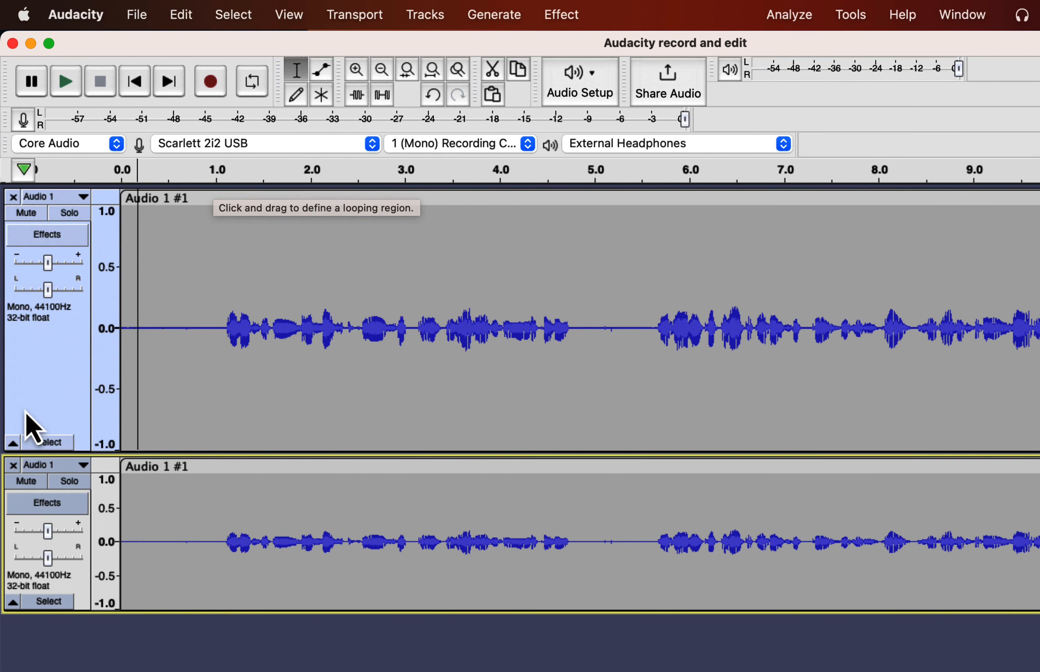
left_click(14, 467)
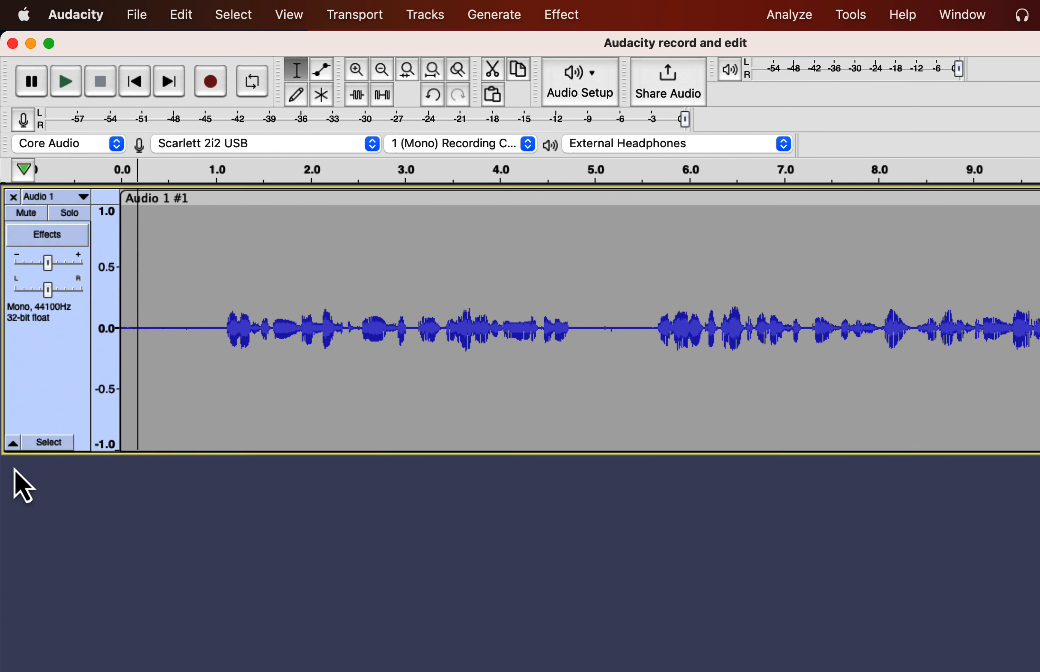
Switch the Audio 1 track to the Spectrogram view and back to Waveform
right_click(54, 369)
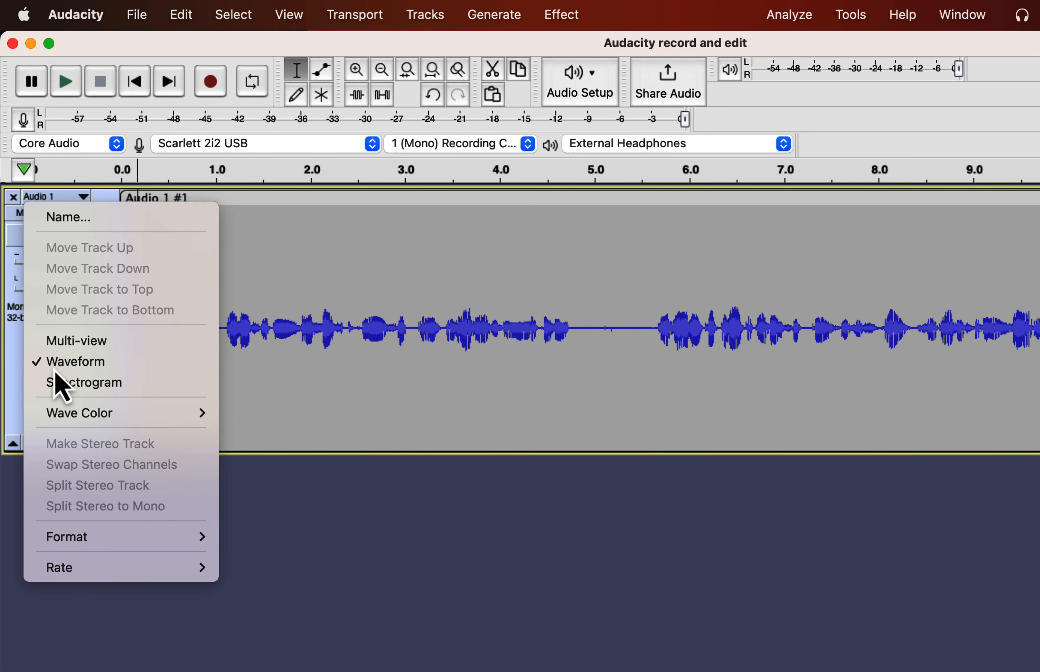
left_click(73, 391)
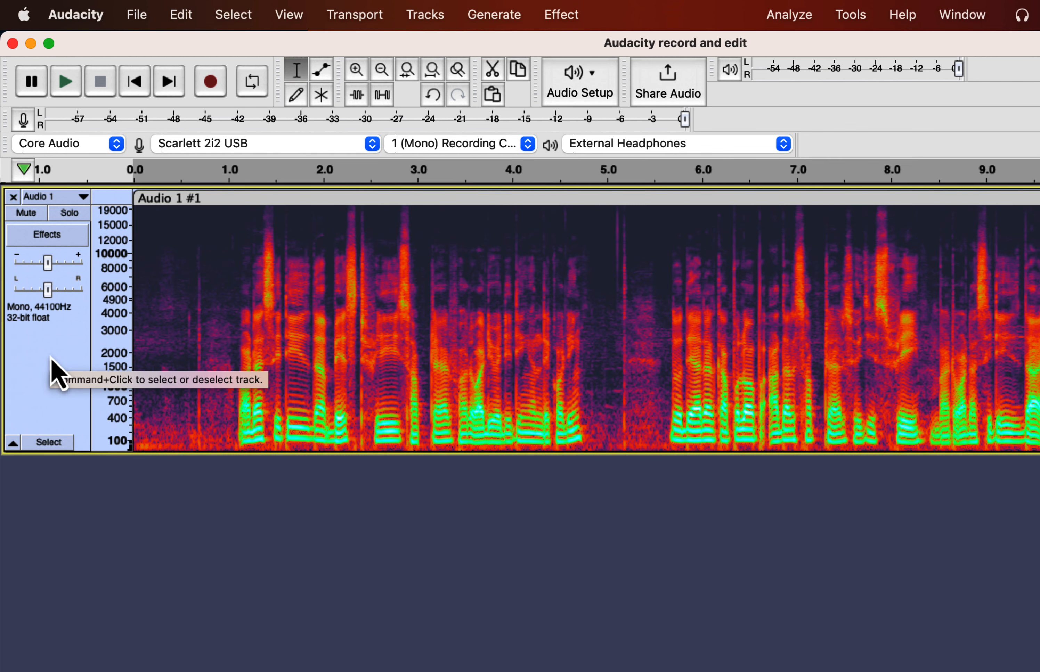
right_click(51, 359)
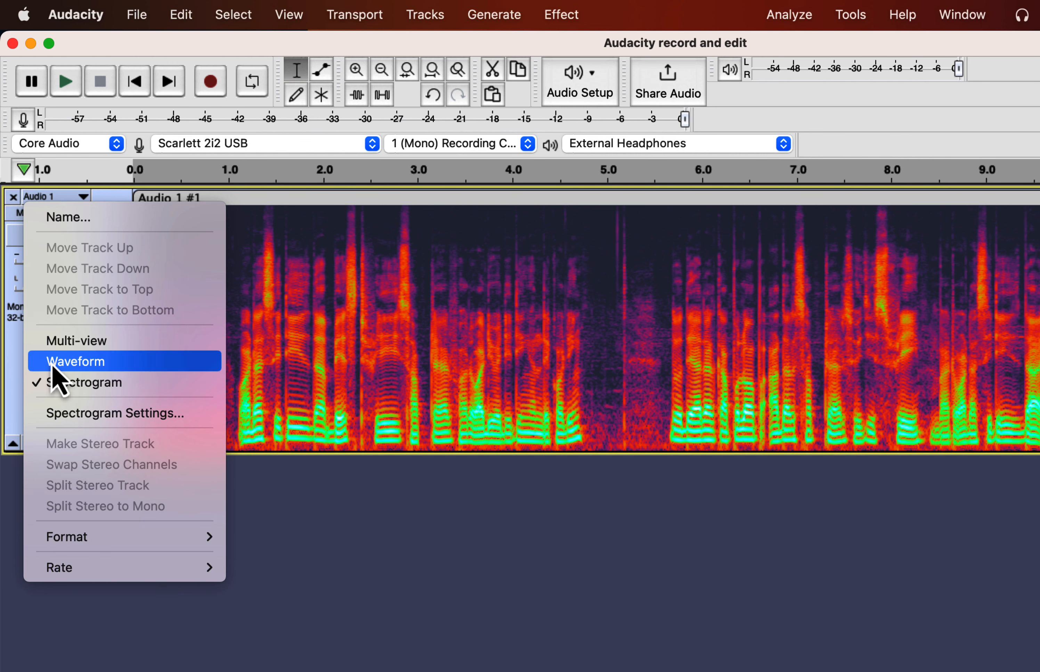
left_click(52, 365)
Show the Audio 1 track in Multi-view with waveform and spectrogram, and turn Multi-view off again
right_click(50, 362)
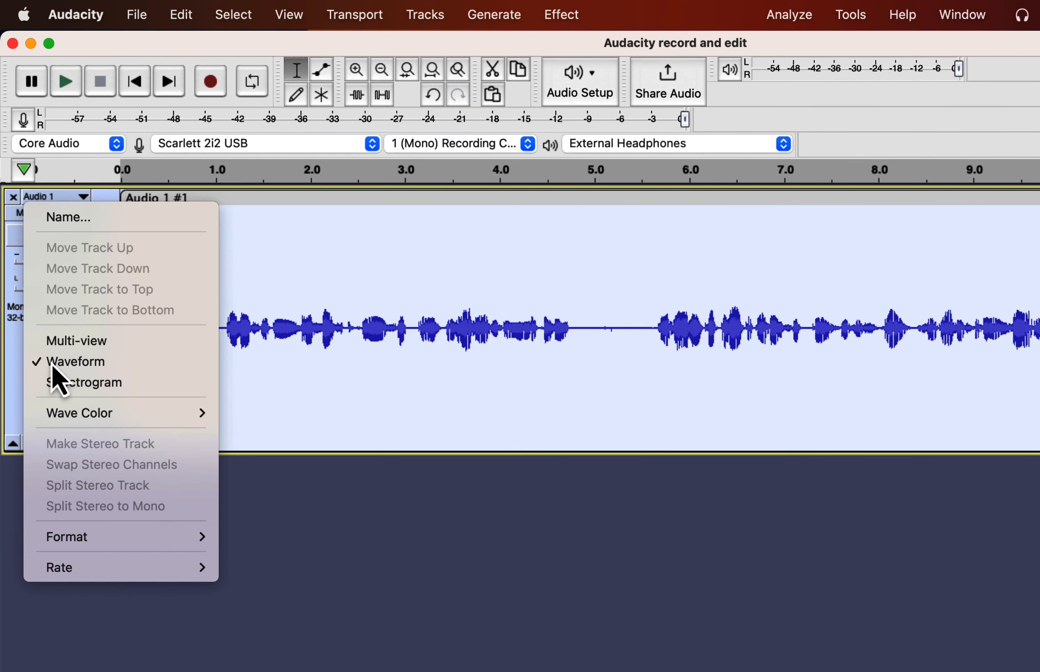
left_click(75, 346)
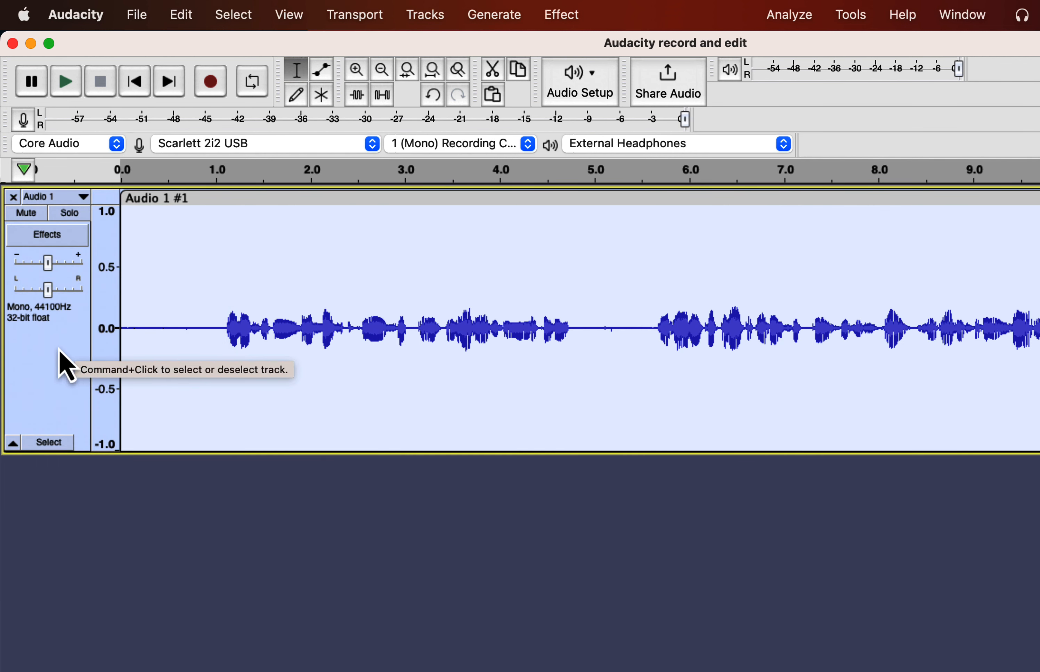
right_click(53, 363)
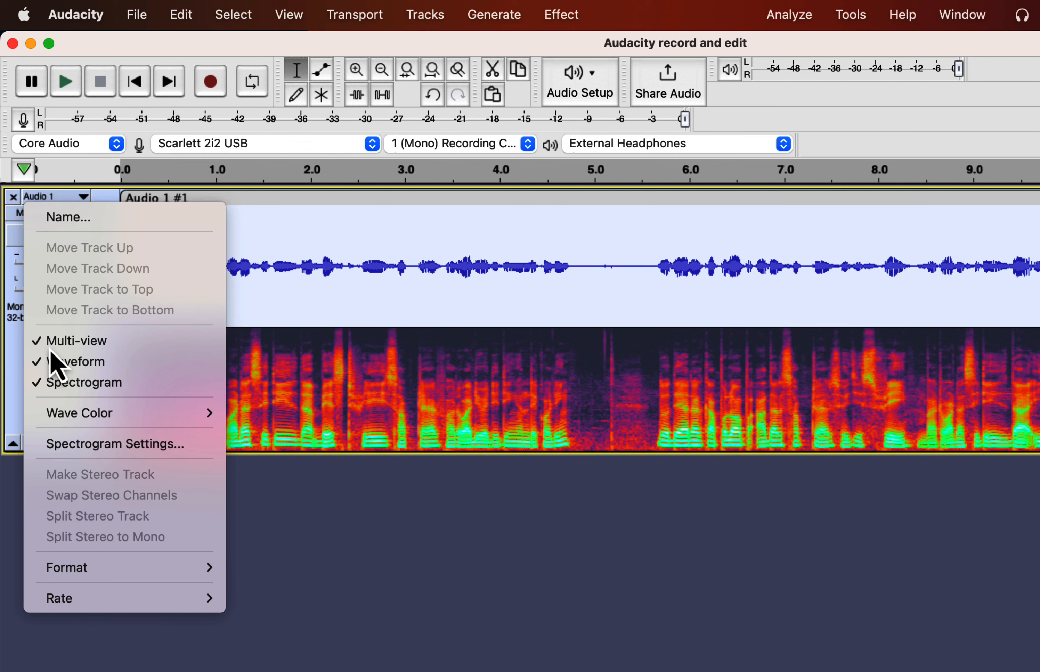
left_click(43, 344)
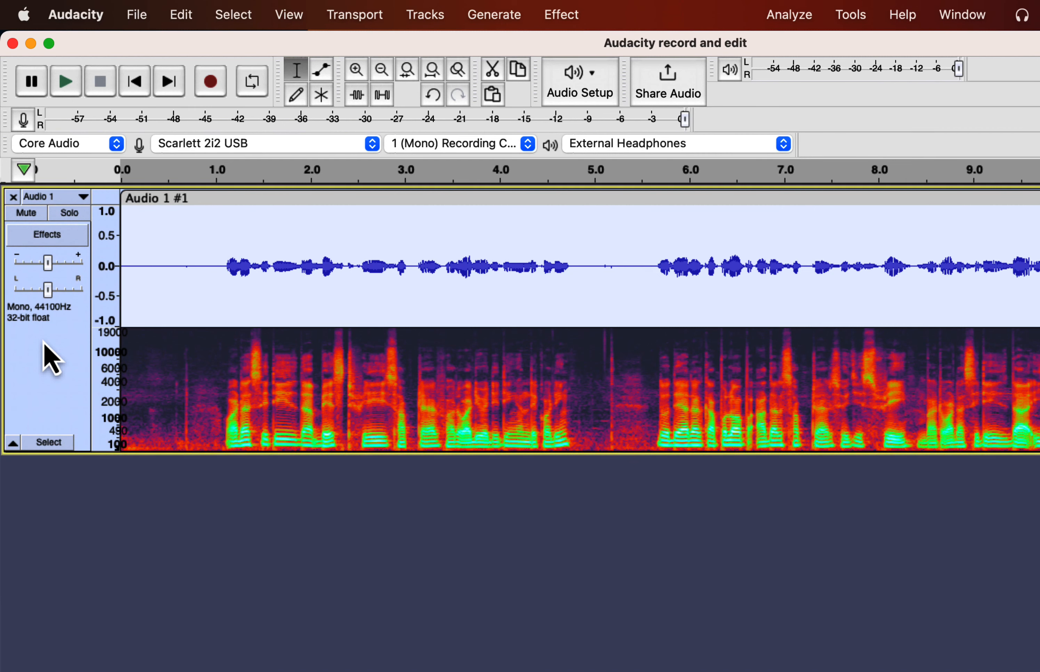
Change the Audio 1 track's wave color to Instrument 2 and clear the selection
right_click(43, 344)
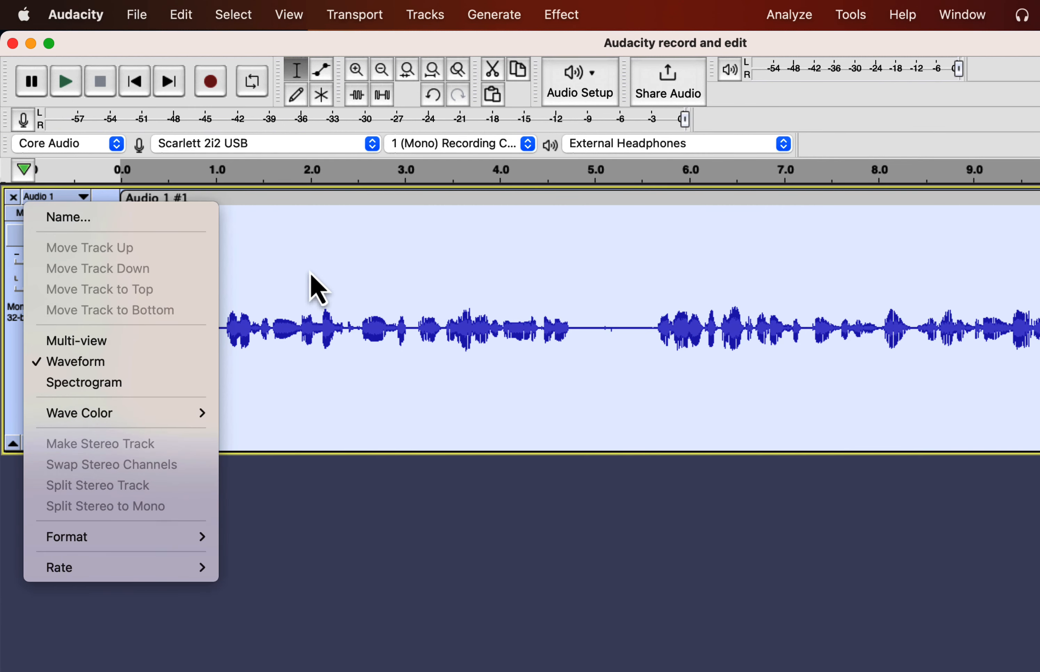
mouse_move(196, 415)
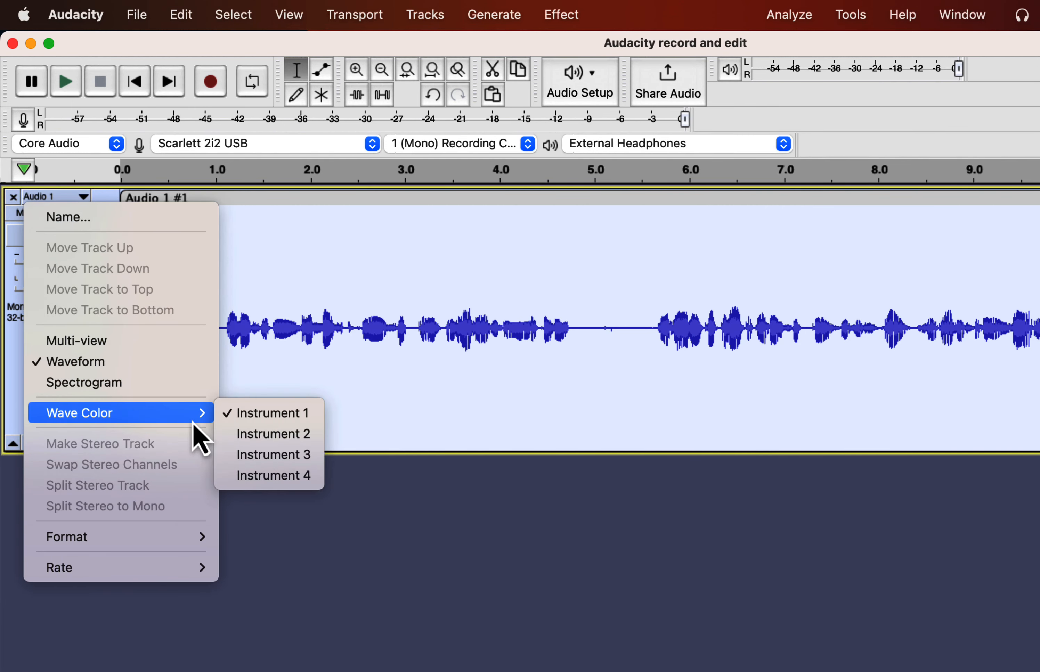
left_click(262, 436)
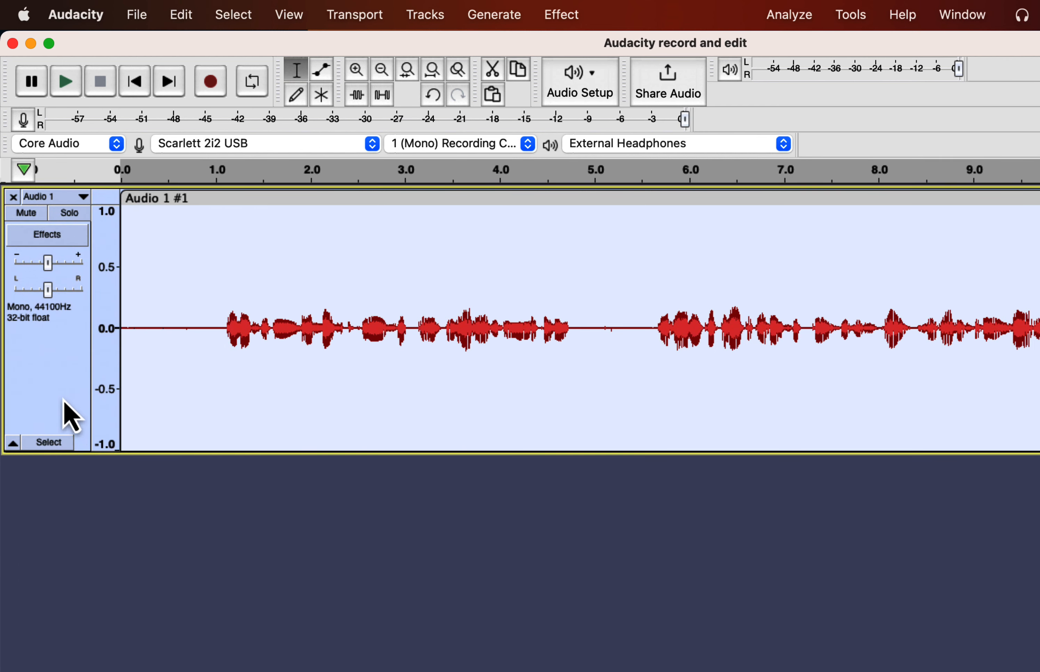
left_click(158, 384)
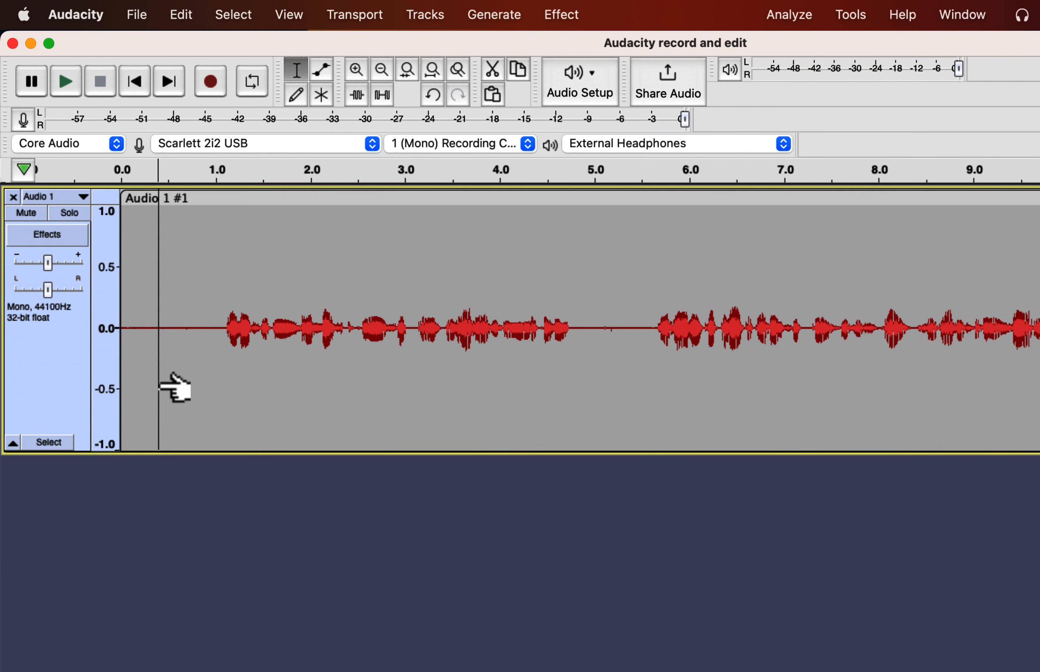
Change the Audio 1 track's wave color to Instrument 3
right_click(53, 360)
mouse_move(89, 418)
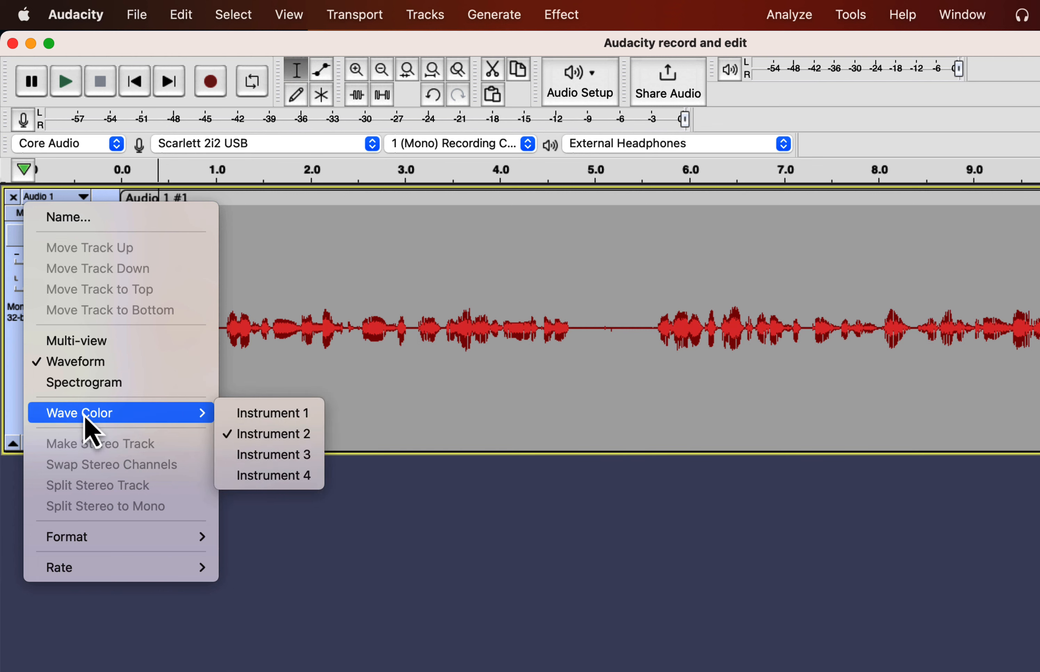
left_click(243, 456)
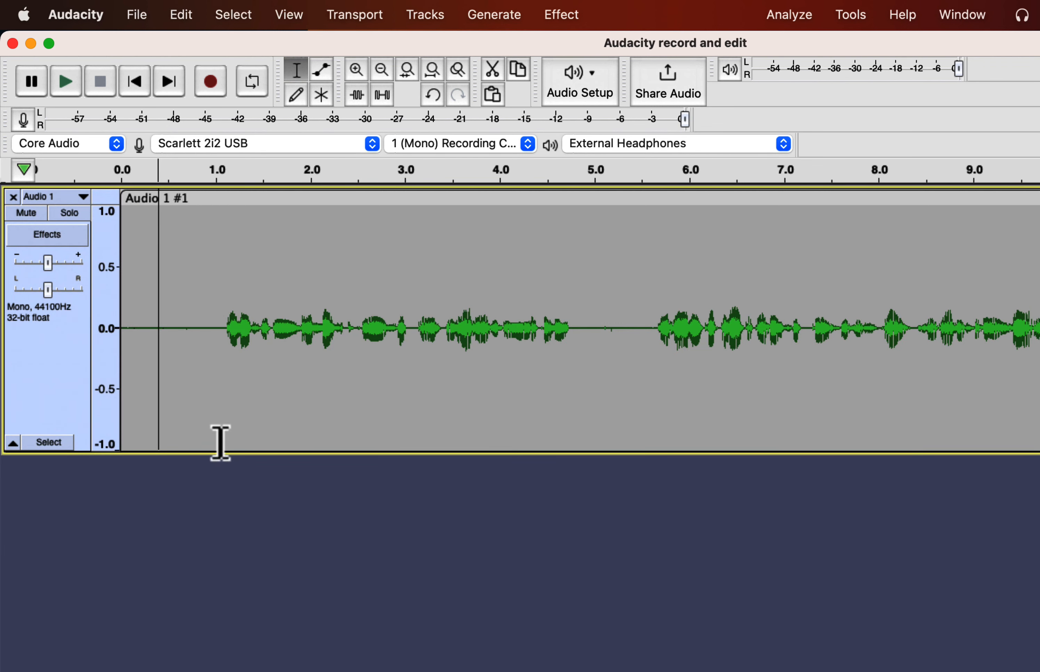
Set the Audio 1 track's wave color back to Instrument 1
right_click(63, 371)
mouse_move(186, 420)
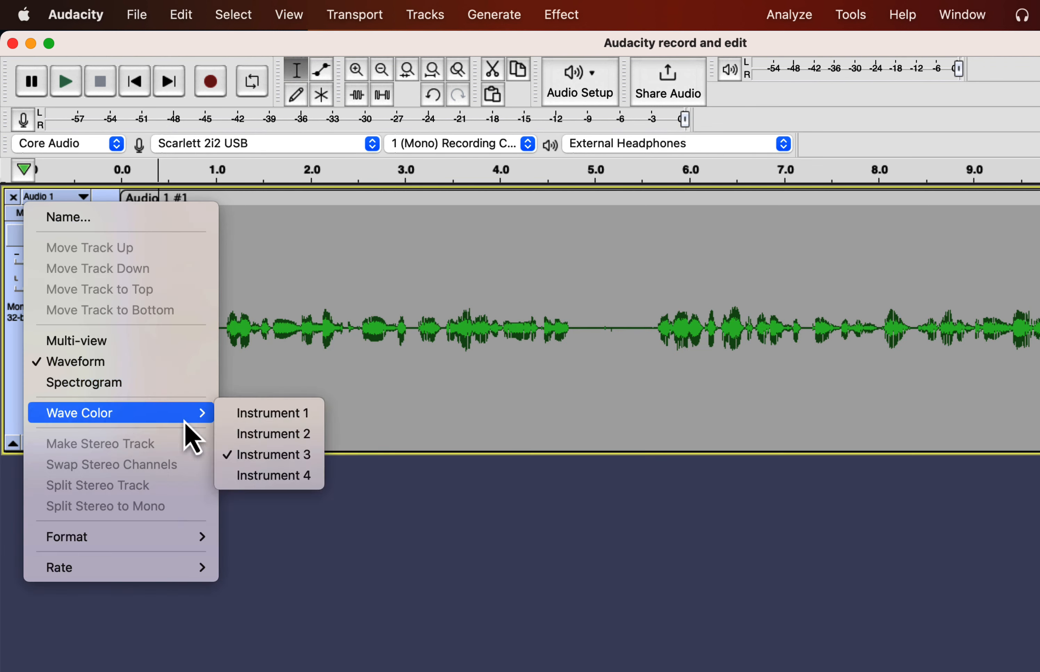
left_click(273, 413)
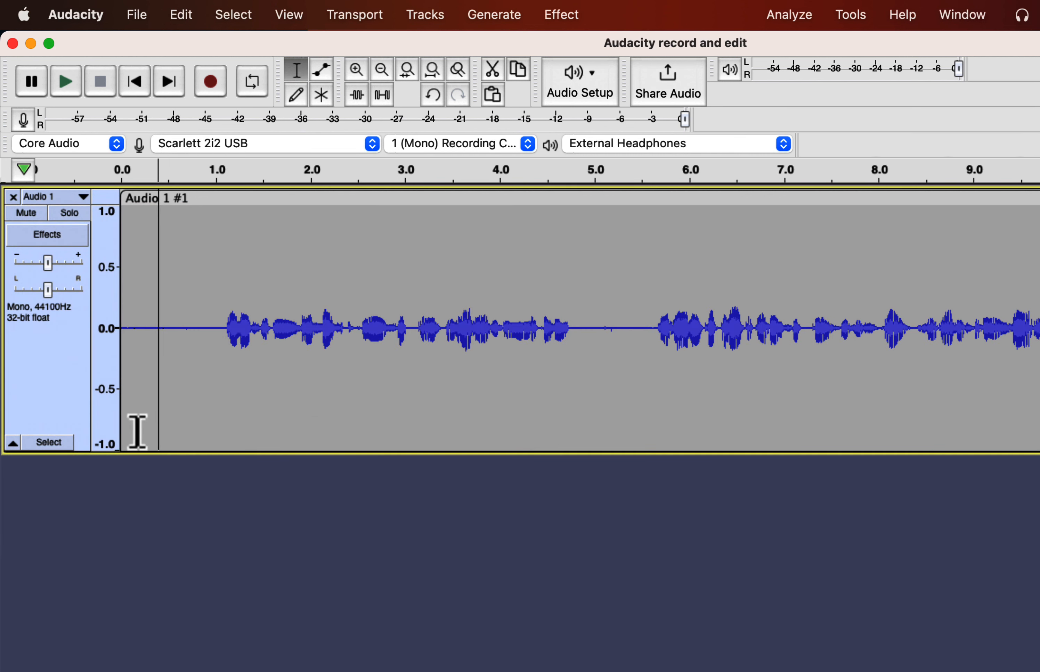
Select and deselect the whole Audio 1 track twice, and collapse and re-expand the track
left_click(54, 449)
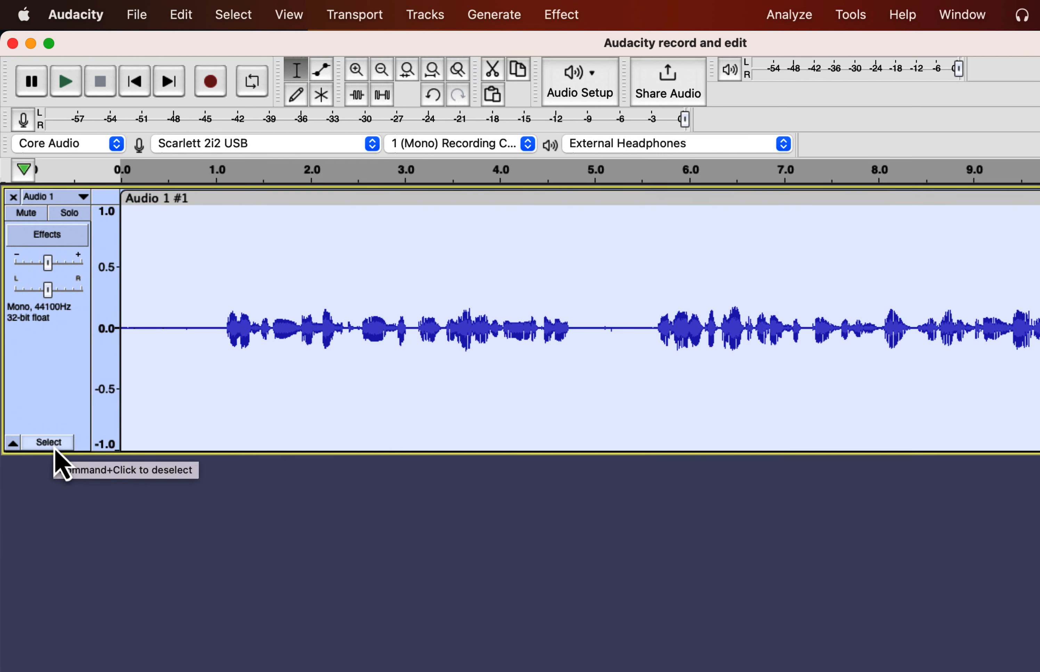
left_click(228, 407)
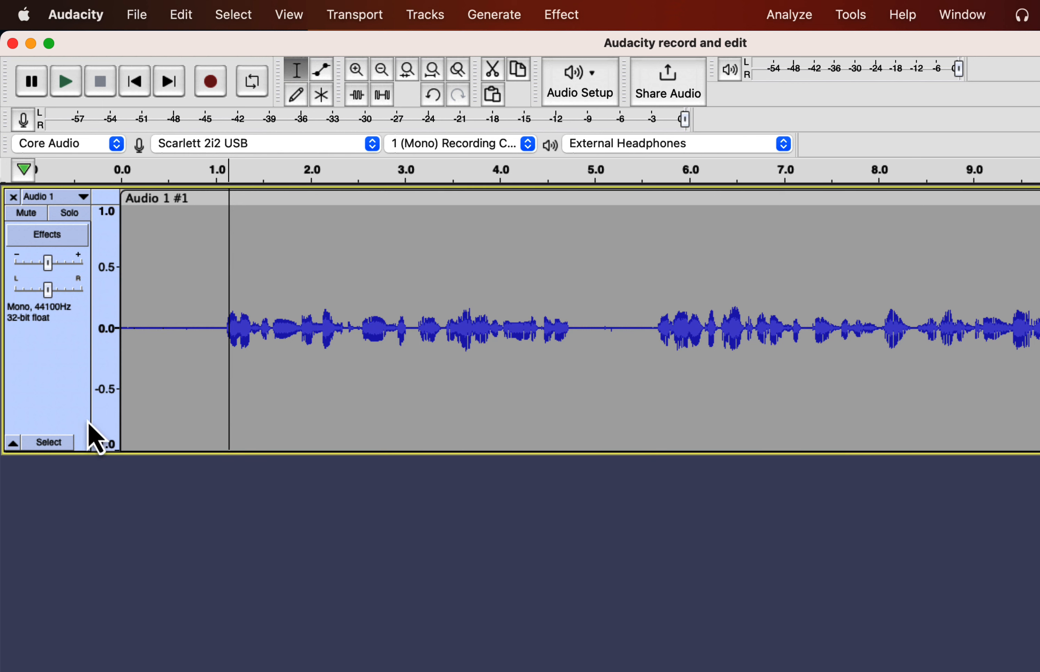
left_click(59, 444)
left_click(212, 399)
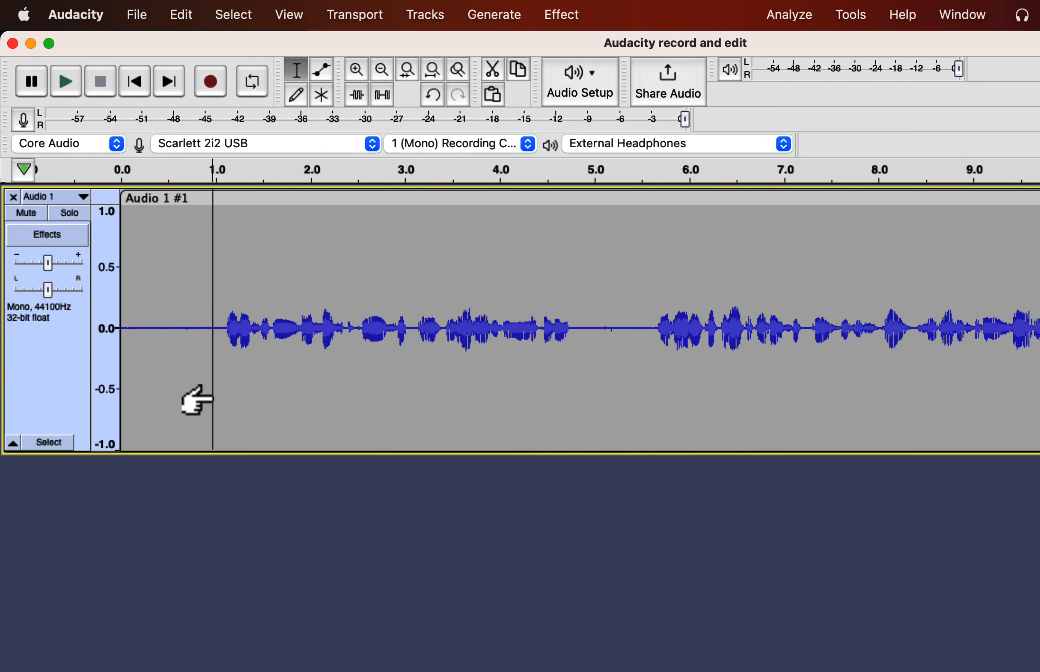
left_click(14, 443)
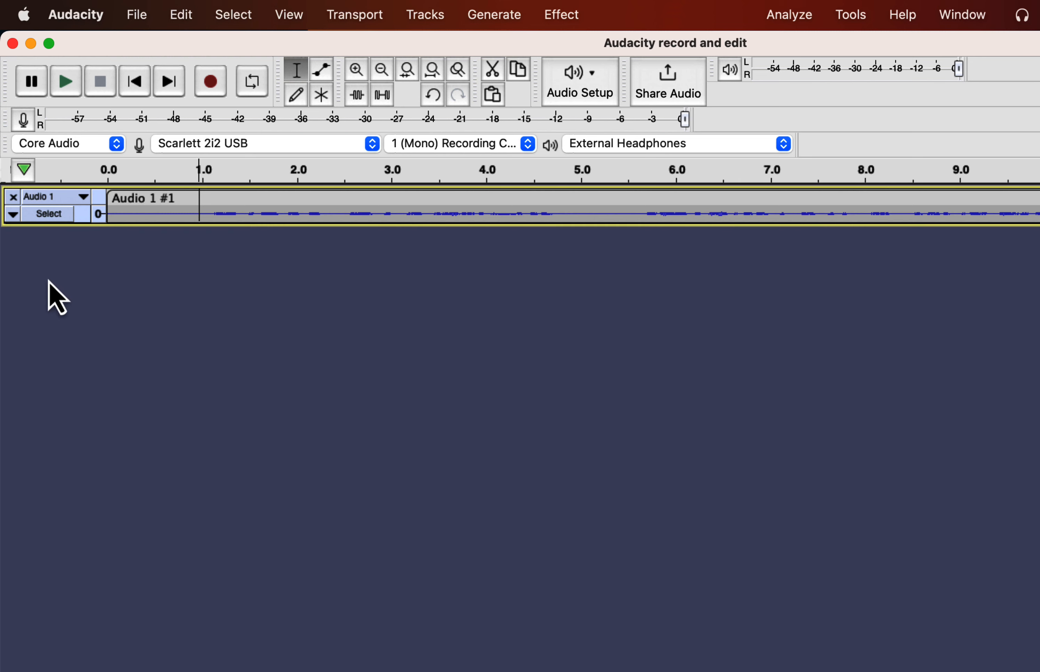
left_click(13, 214)
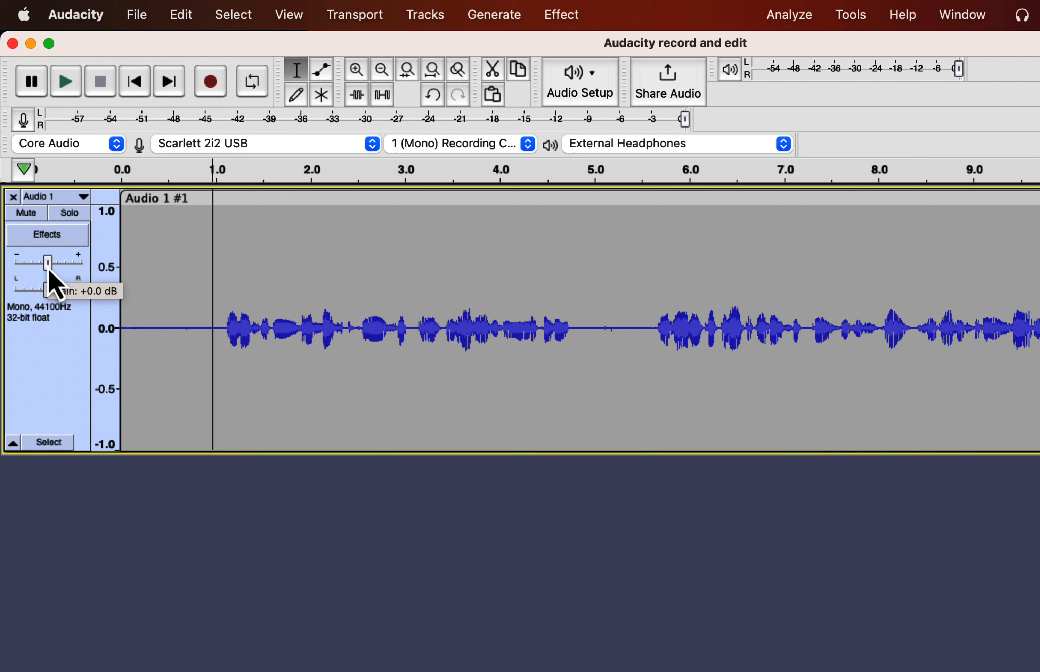
Play Audio 1 while trying out its gain and pan controls, return both to centre, and stop playback
key("space")
mouse_move(50, 263)
left_mouse_down()
mouse_move(76, 263)
mouse_move(46, 272)
left_mouse_up()
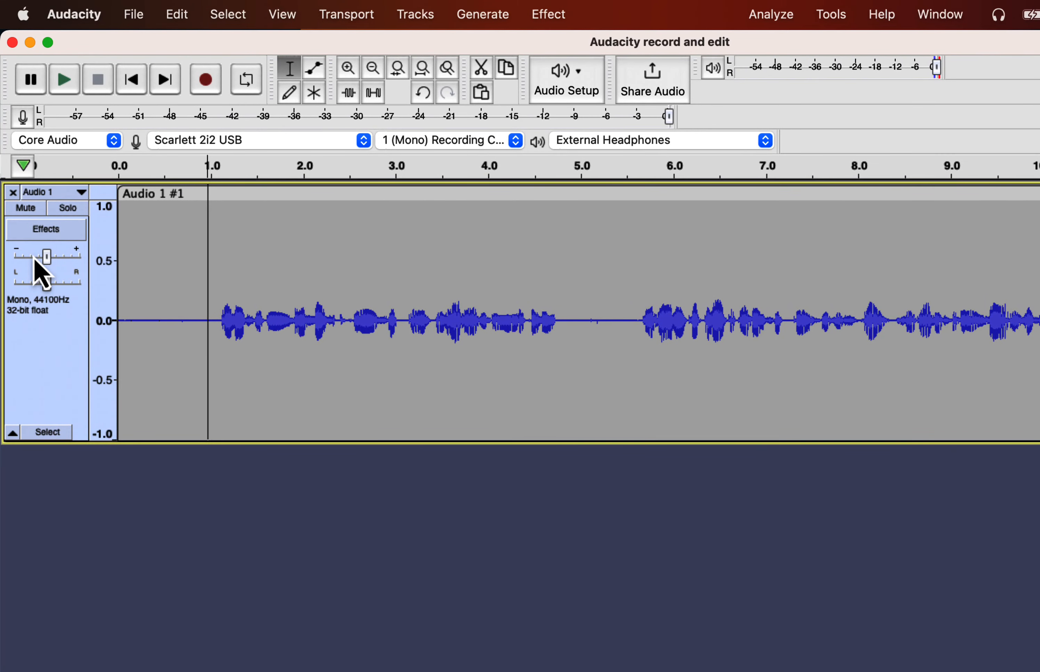
mouse_move(47, 288)
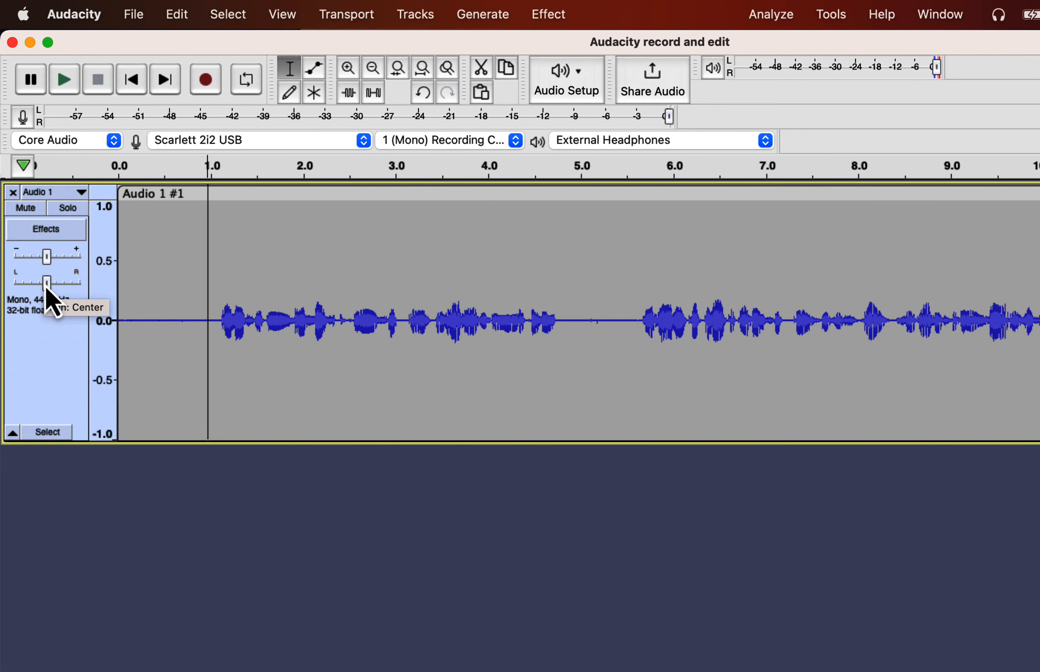
key("space")
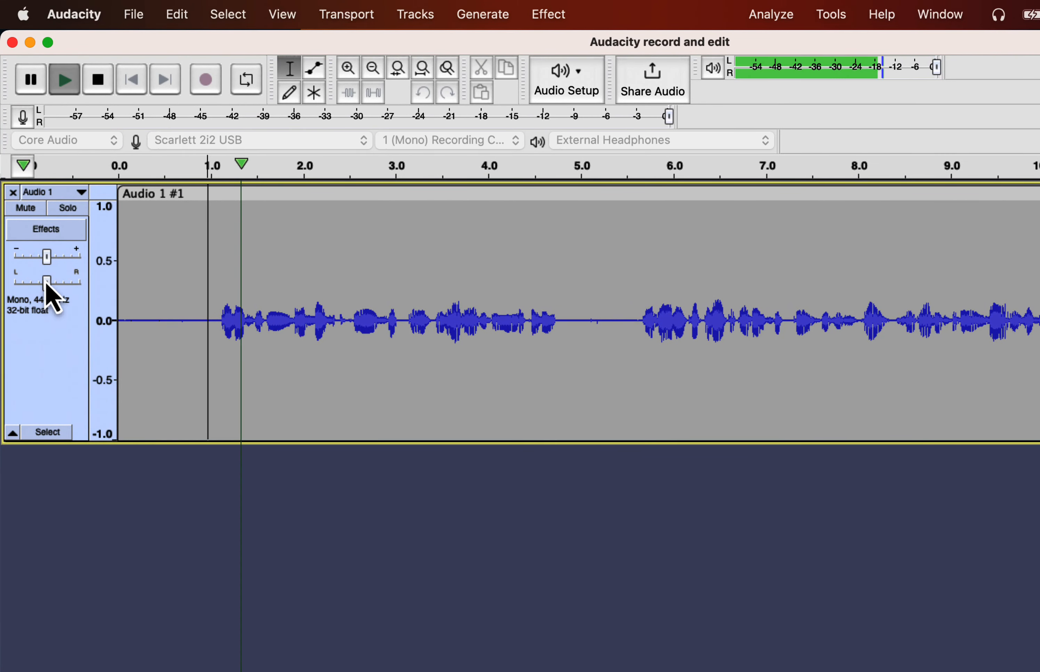
mouse_move(47, 288)
left_mouse_down()
mouse_move(86, 285)
mouse_move(11, 290)
mouse_move(46, 288)
left_mouse_up()
key("space")
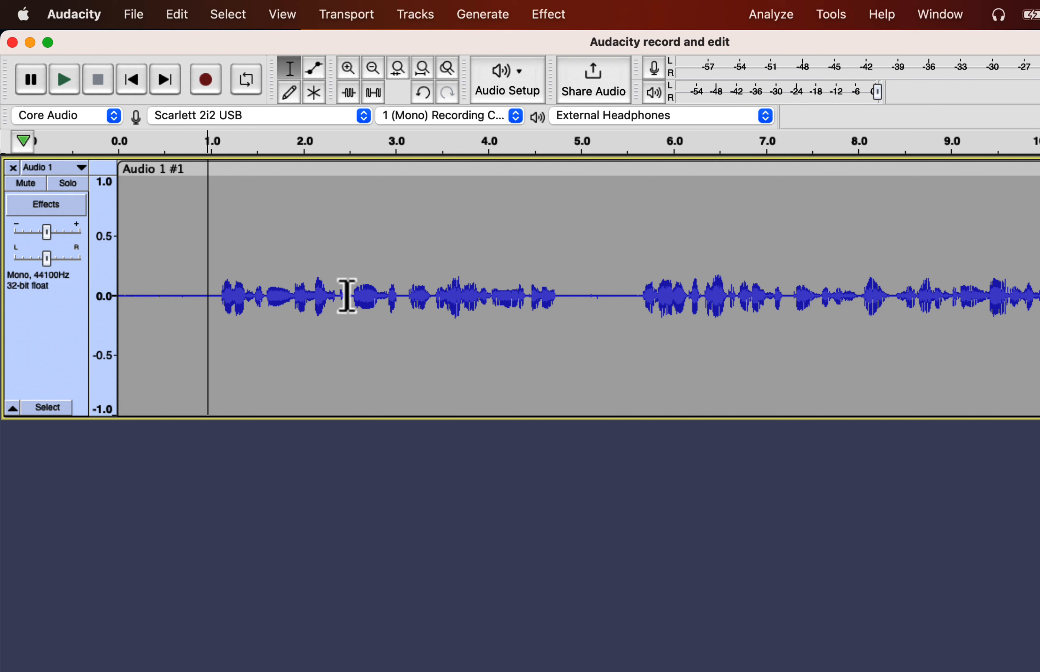
Select the audio from about 1.1 to 2.5 seconds, play it with looping enabled, and turn looping off before stopping playback
left_click_drag(347, 295, 220, 283)
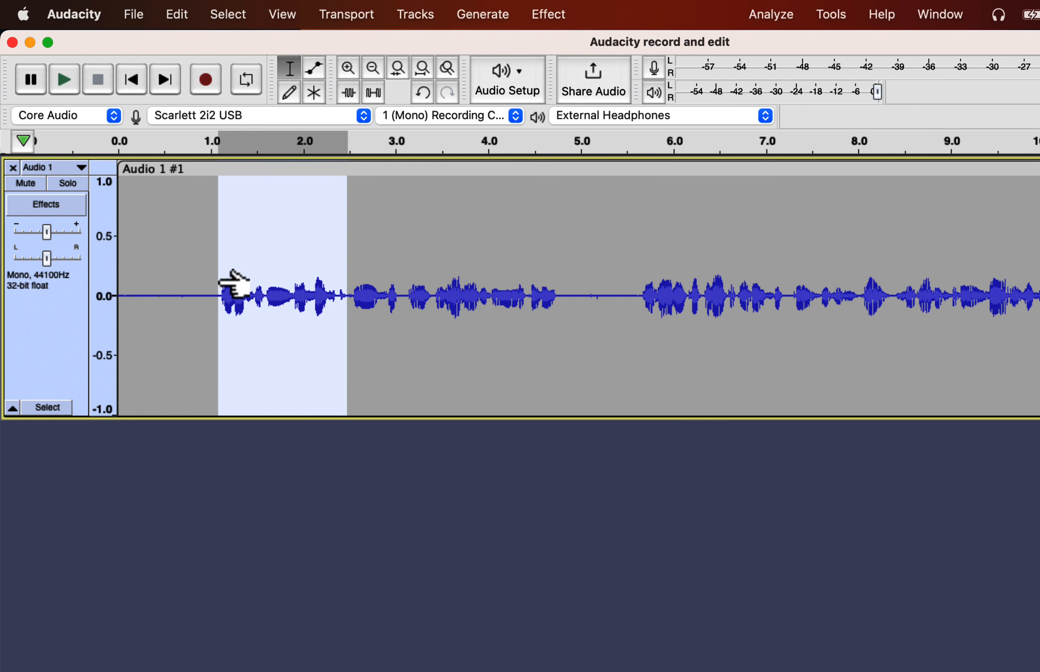
left_click(255, 87)
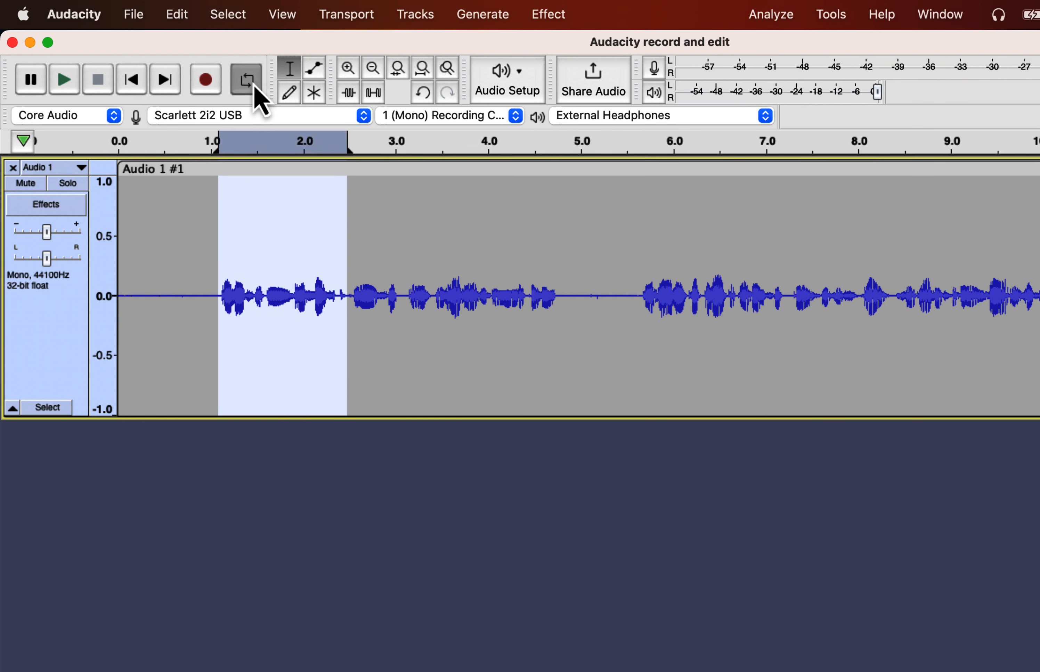
key("space")
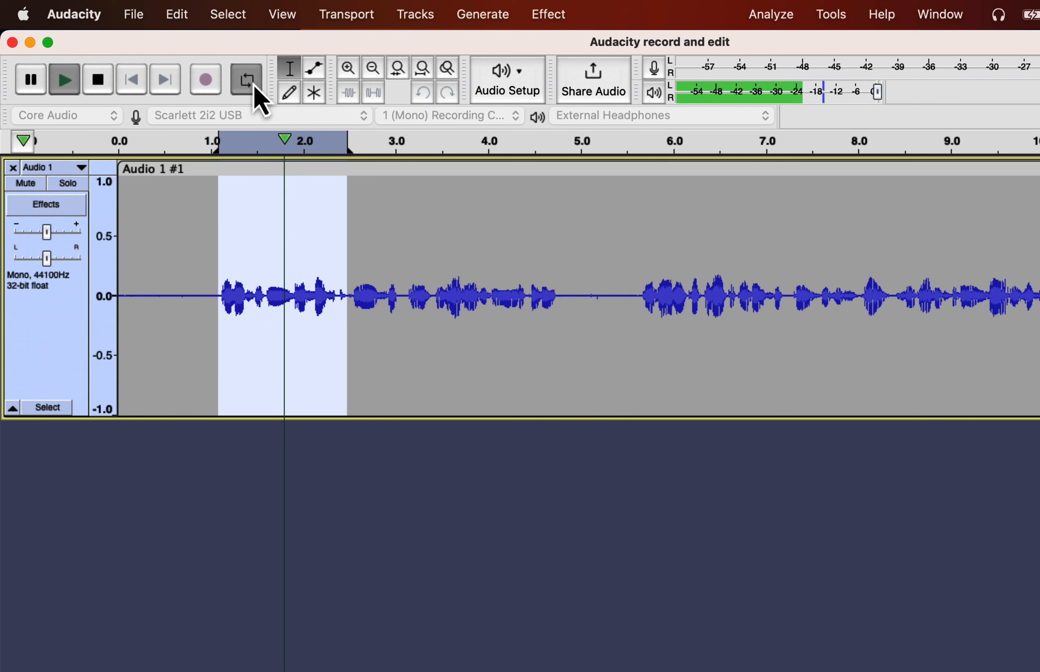
left_click(255, 90)
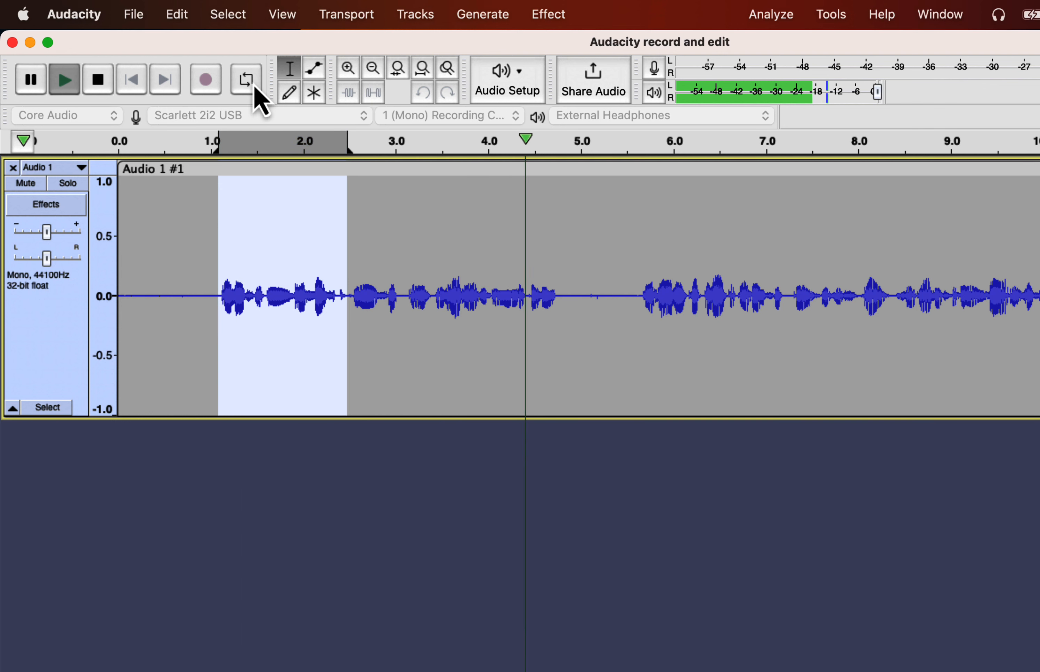
key("space")
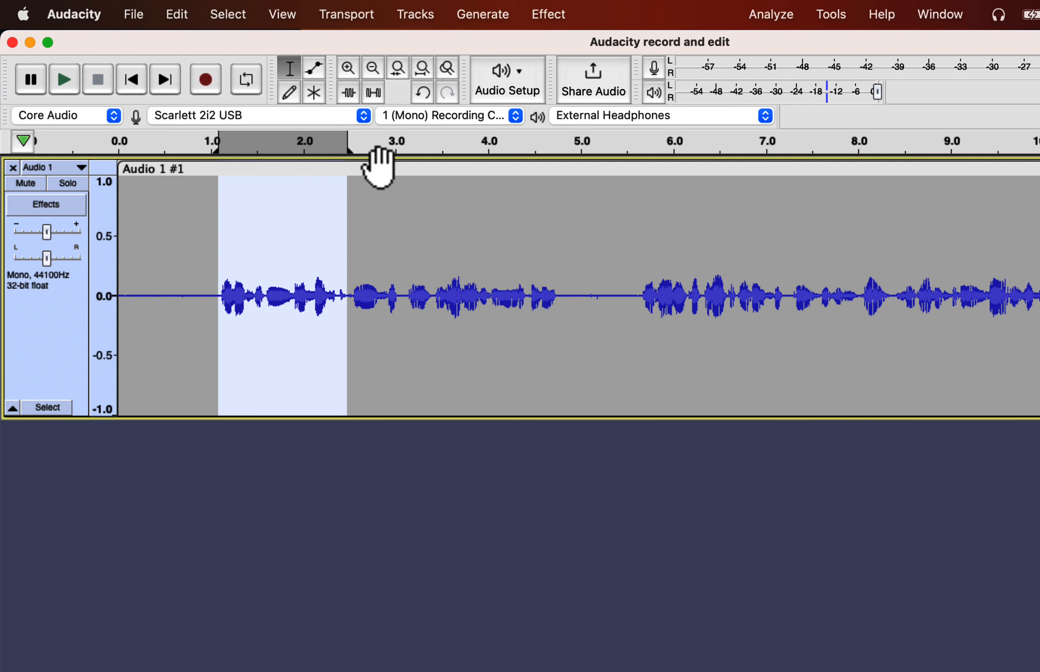
Extend the end of the loop region to about 3.0 seconds, play the loop, and stop playback with looping turned off
left_click_drag(348, 150, 395, 148)
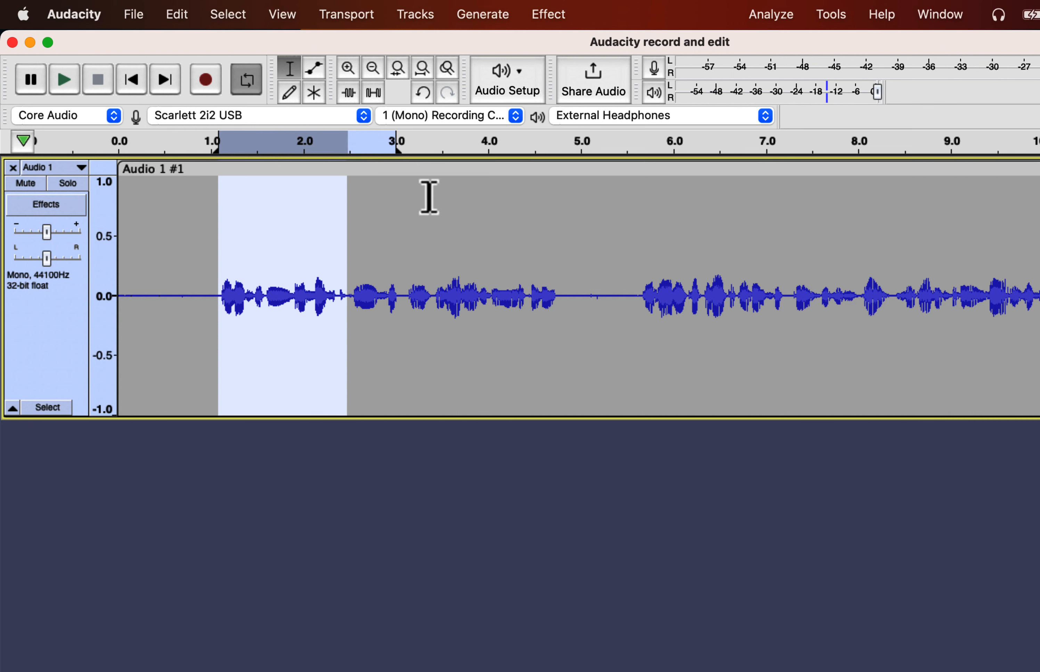
left_click(251, 96)
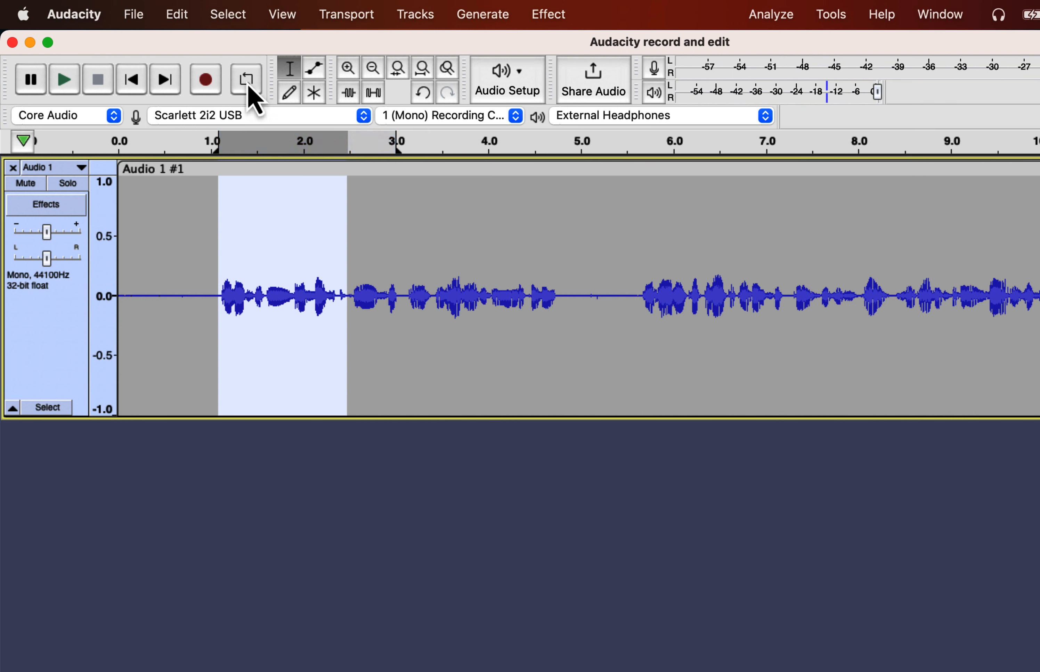
left_click(252, 96)
key("space")
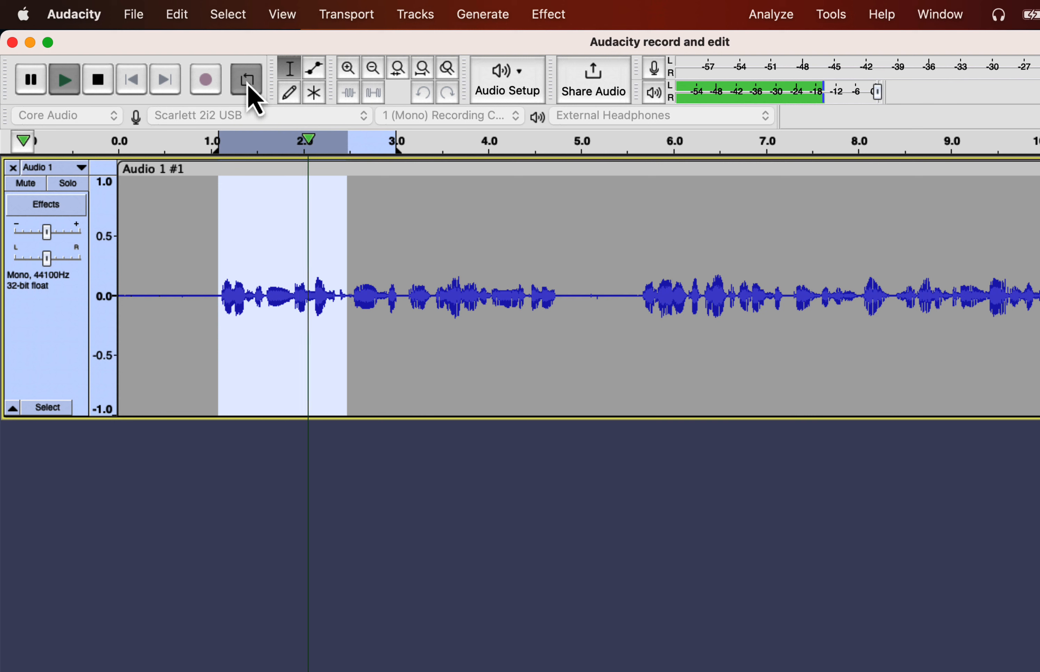
key("space")
left_click(248, 85)
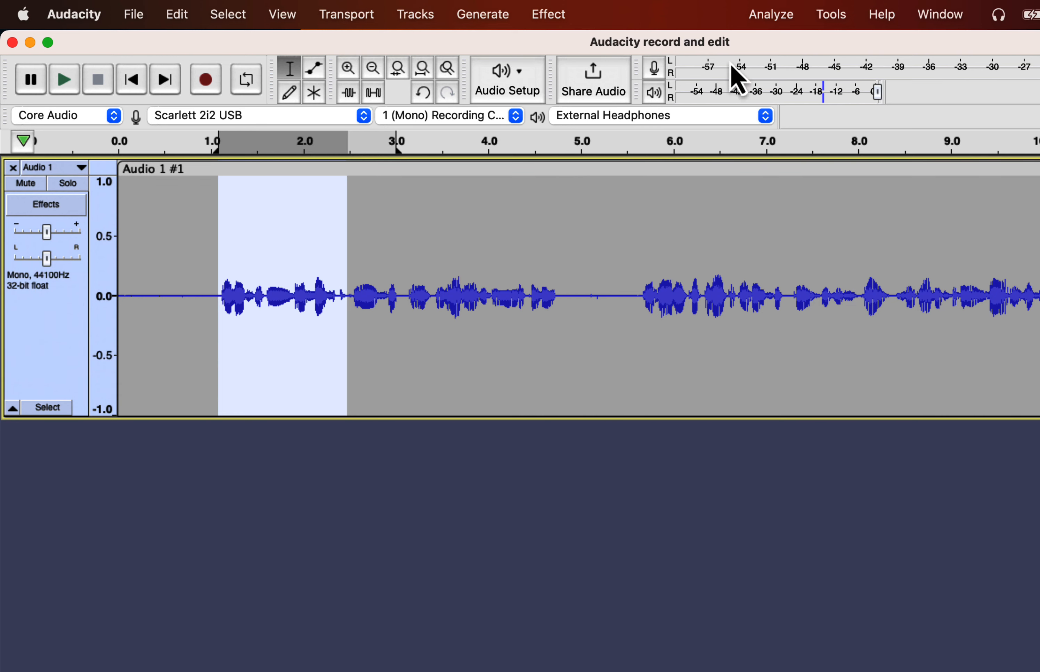
Plot the spectrum of the selected audio to view its frequency analysis, and close the analysis window
left_click(769, 15)
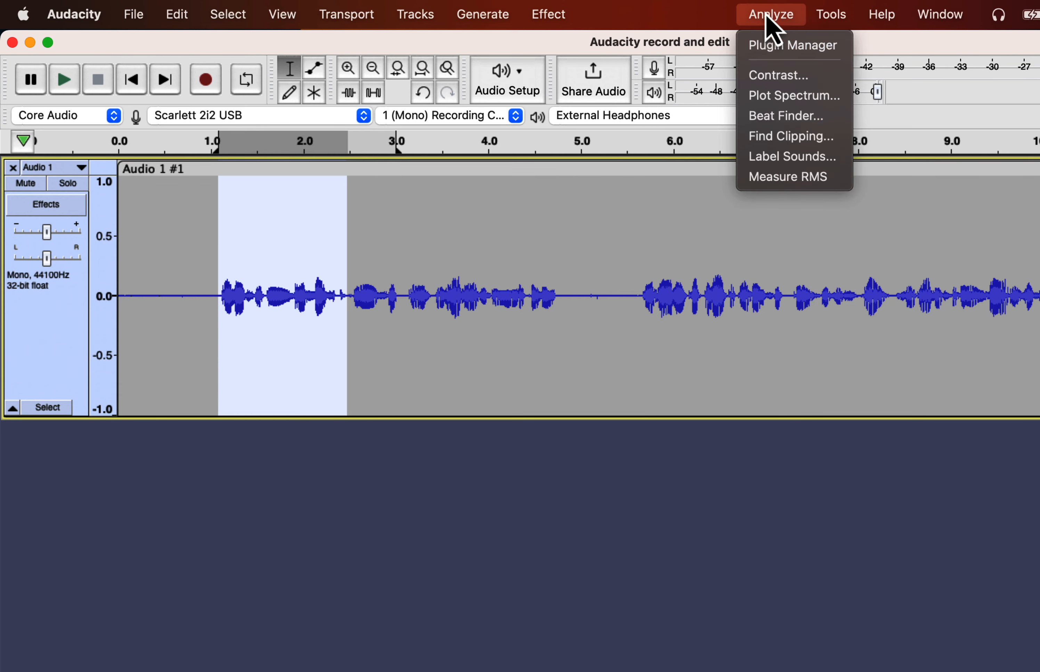
left_click(772, 98)
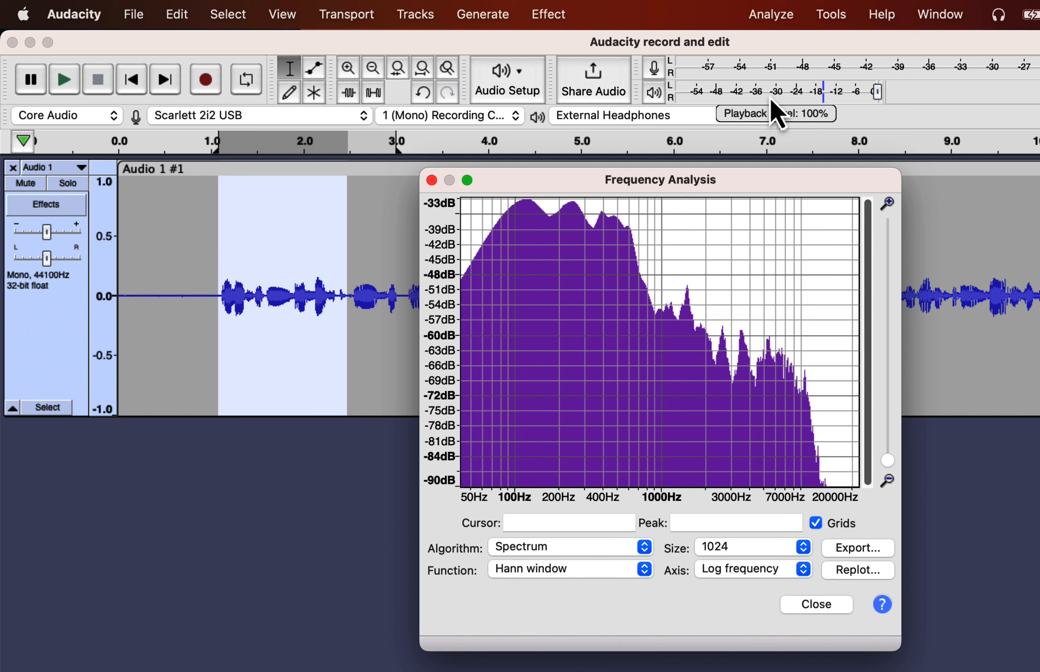
left_click(432, 180)
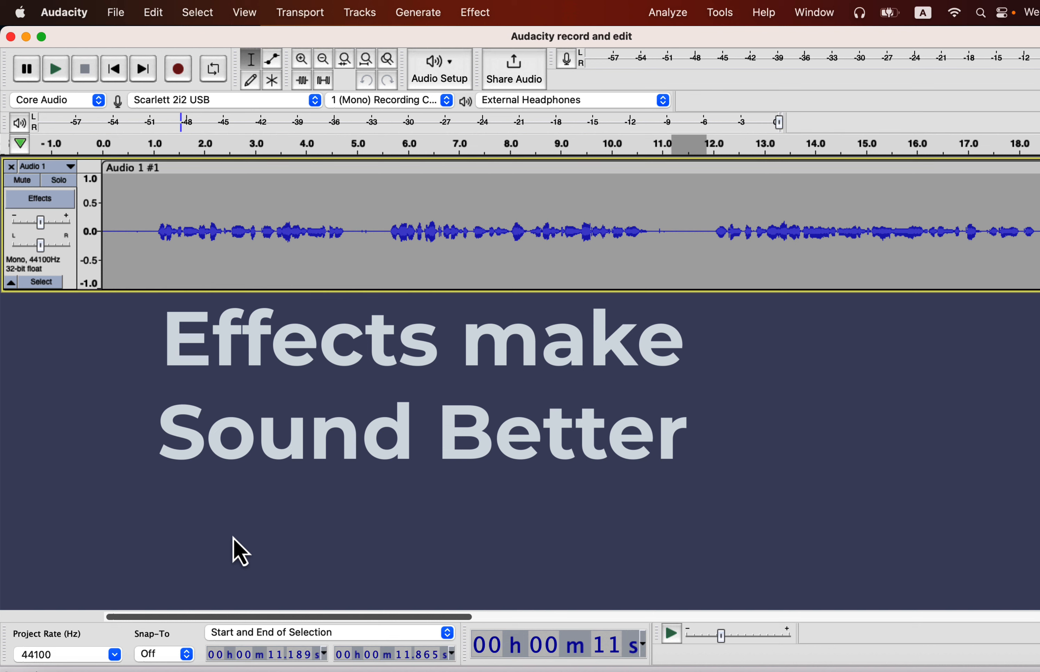
Examine the grouped effect categories, including Noise Removal and Repair, Apple, Special, and Fading
left_click(477, 13)
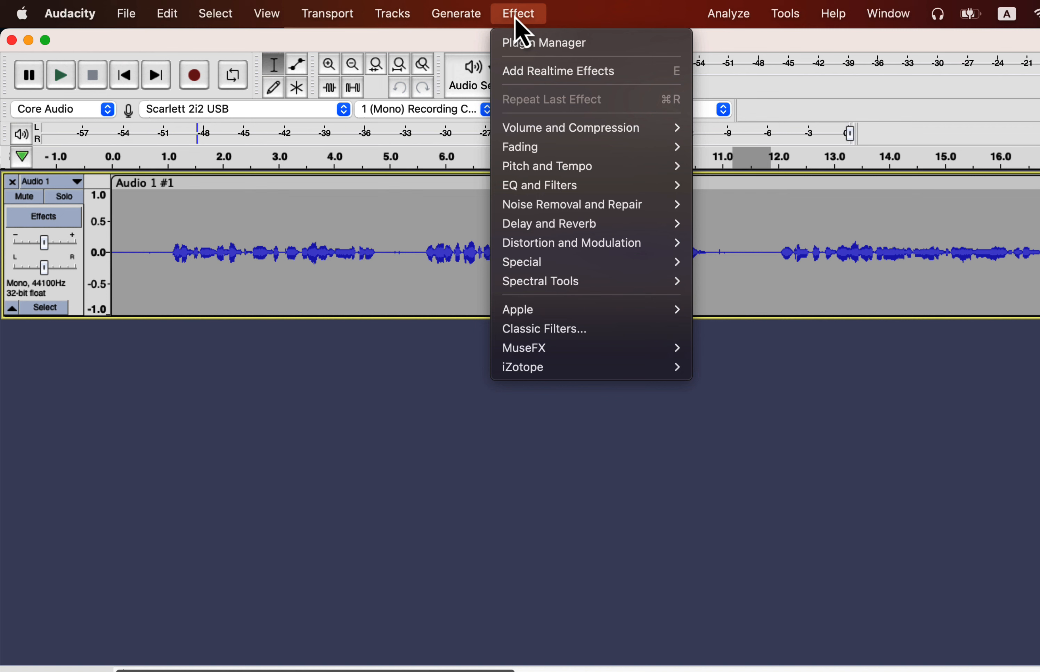
mouse_move(548, 209)
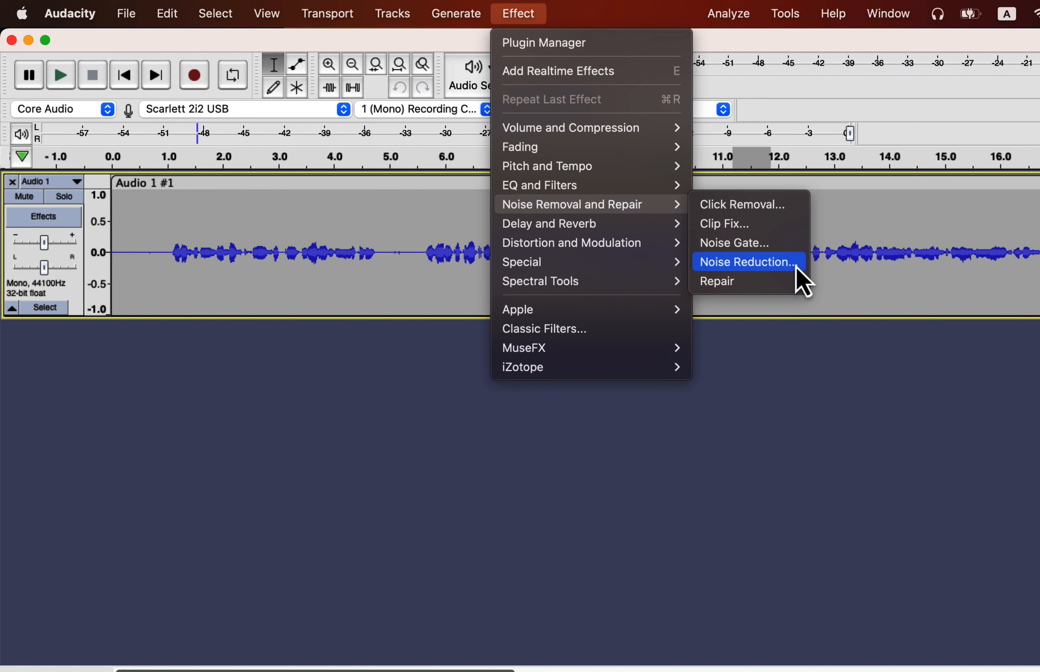
mouse_move(671, 227)
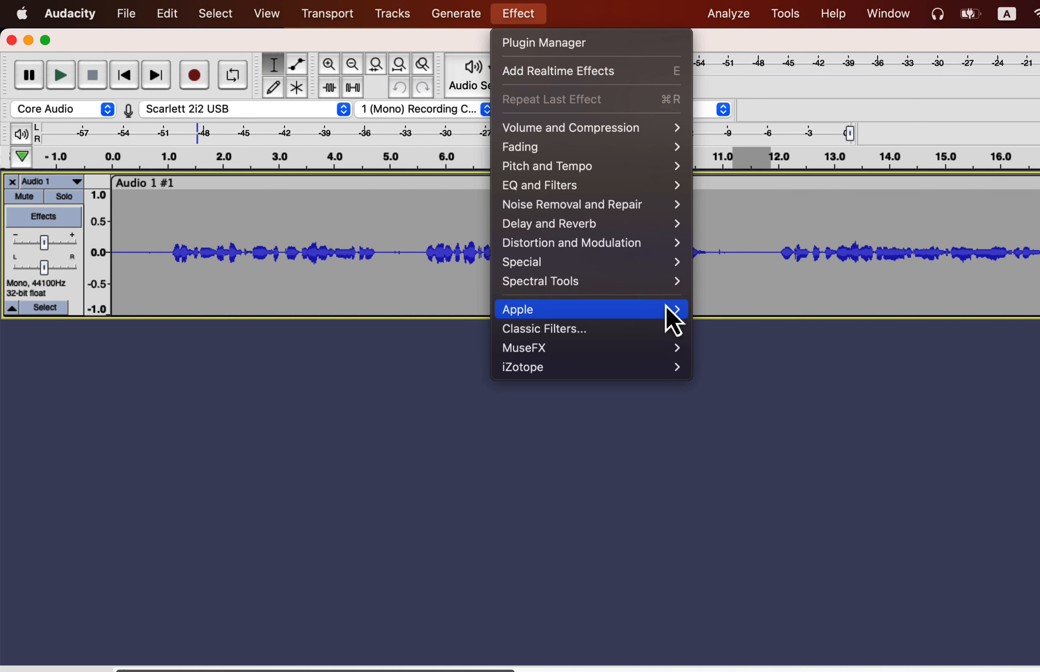
mouse_move(641, 355)
mouse_move(628, 287)
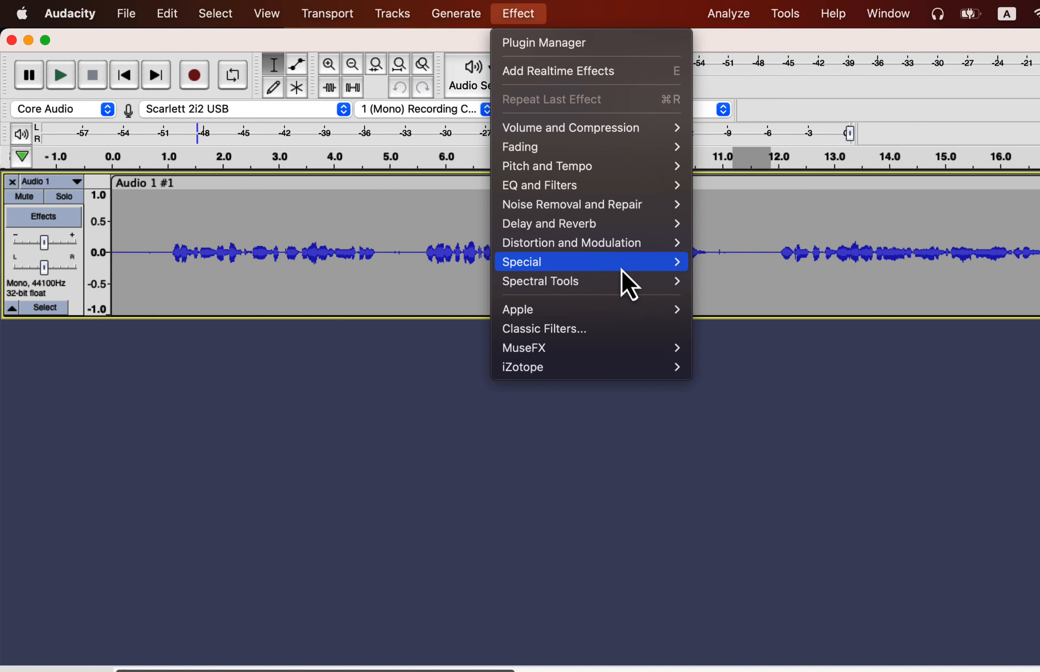
mouse_move(621, 249)
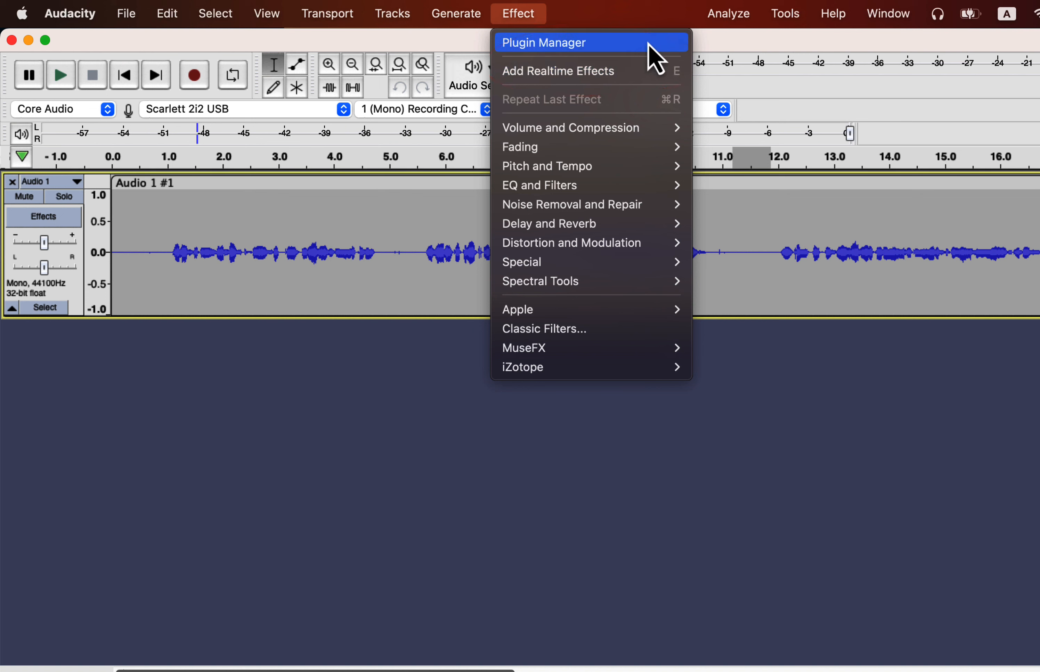
mouse_move(622, 127)
mouse_move(590, 149)
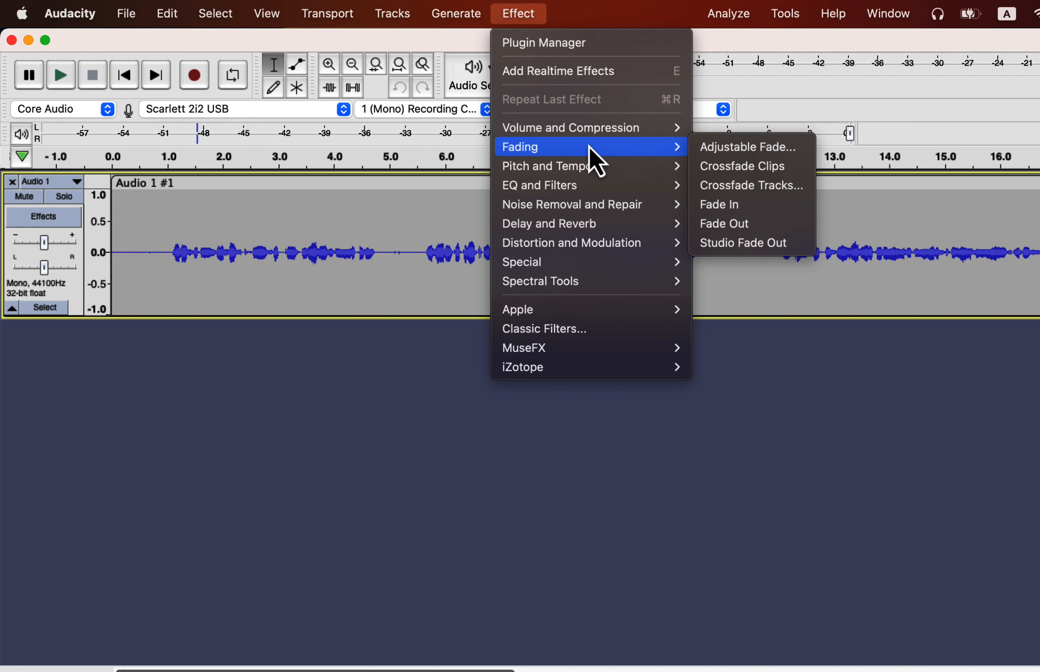
Set the Sort or Group option in the Effects preferences to Sorted by Effect Name and view the effects list
mouse_move(48, 14)
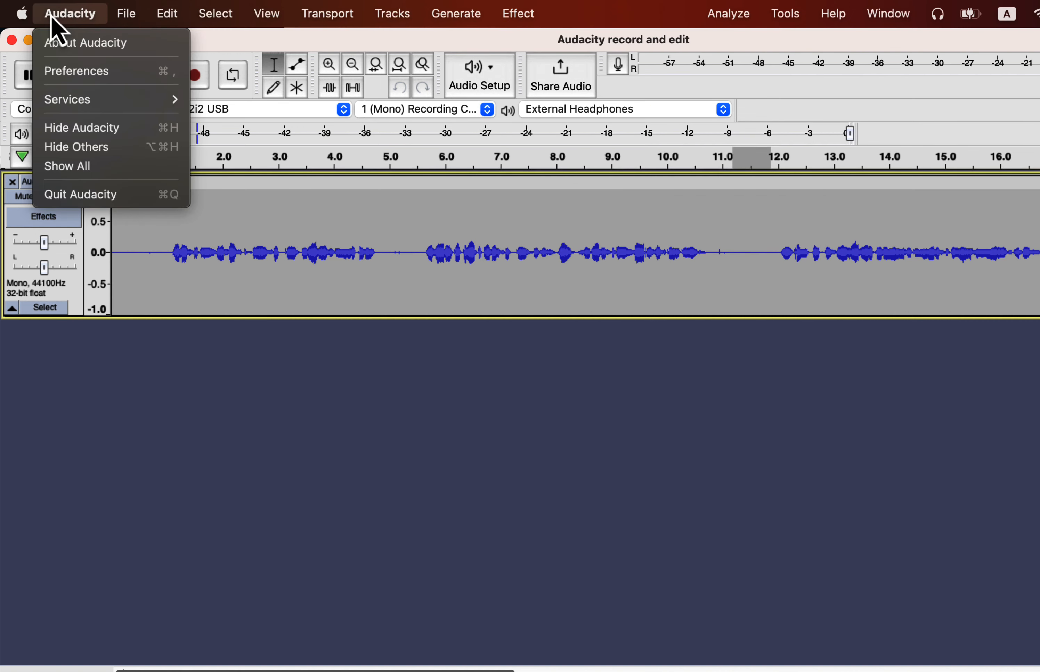
left_click(65, 77)
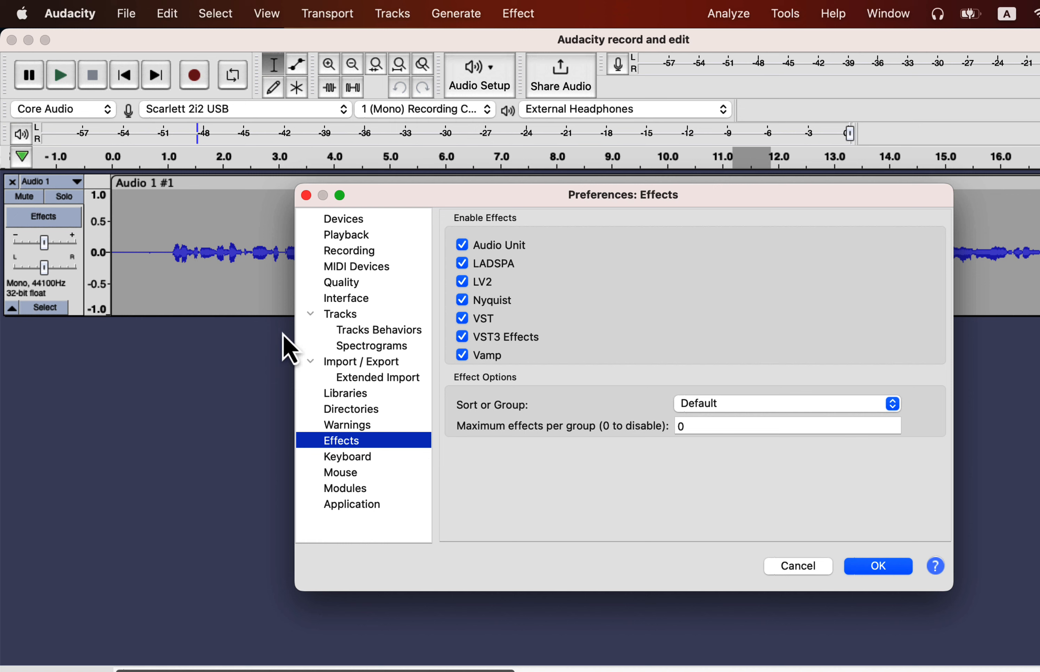
left_click(347, 425)
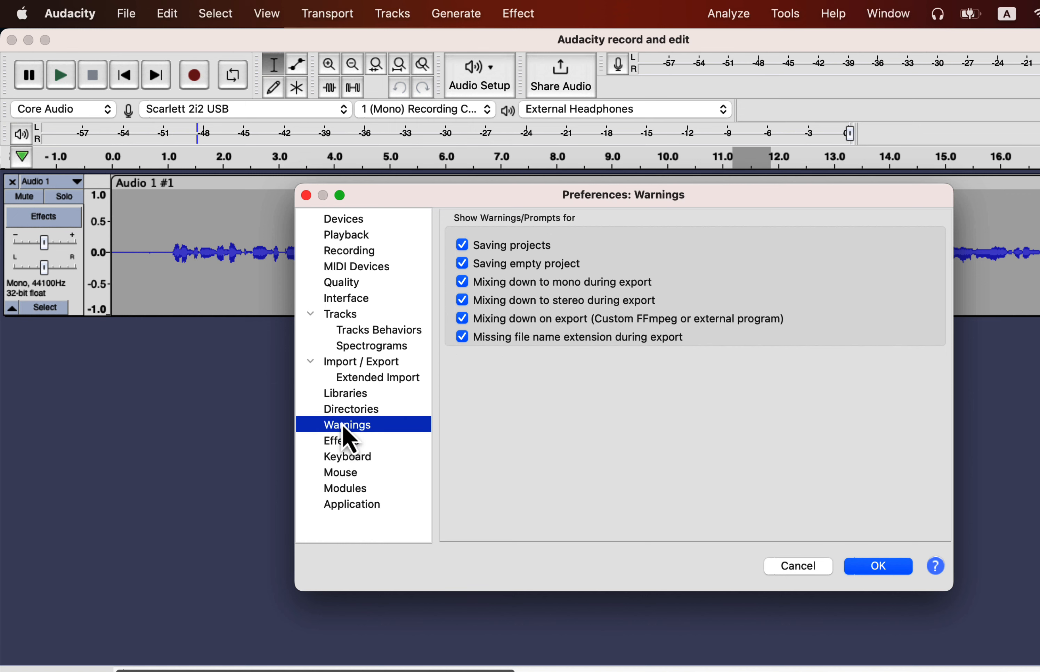
left_click(353, 442)
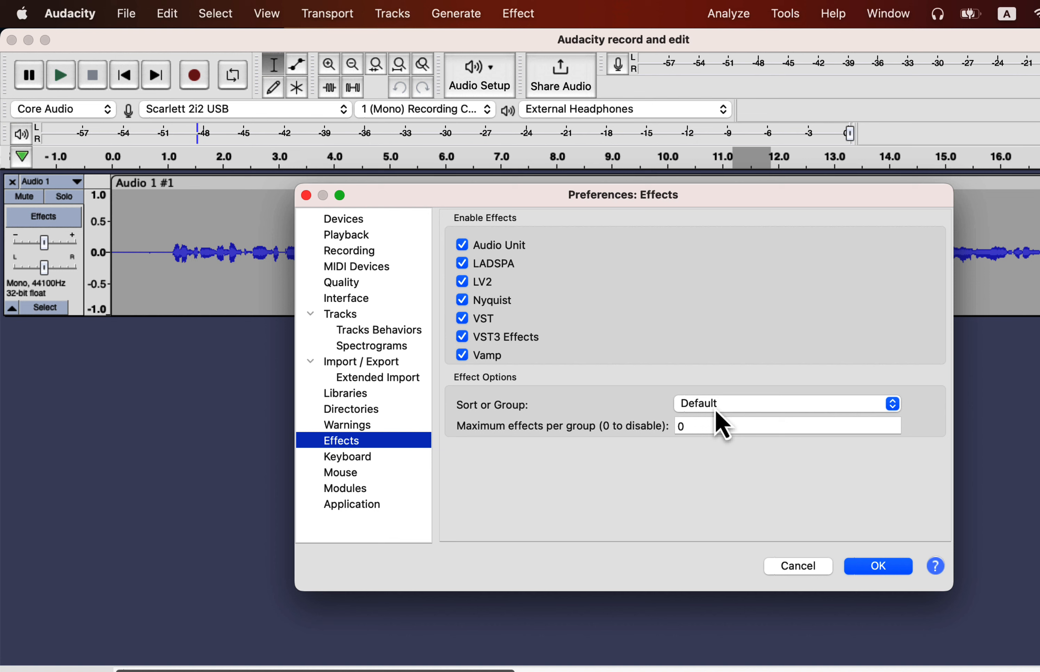
left_click(767, 404)
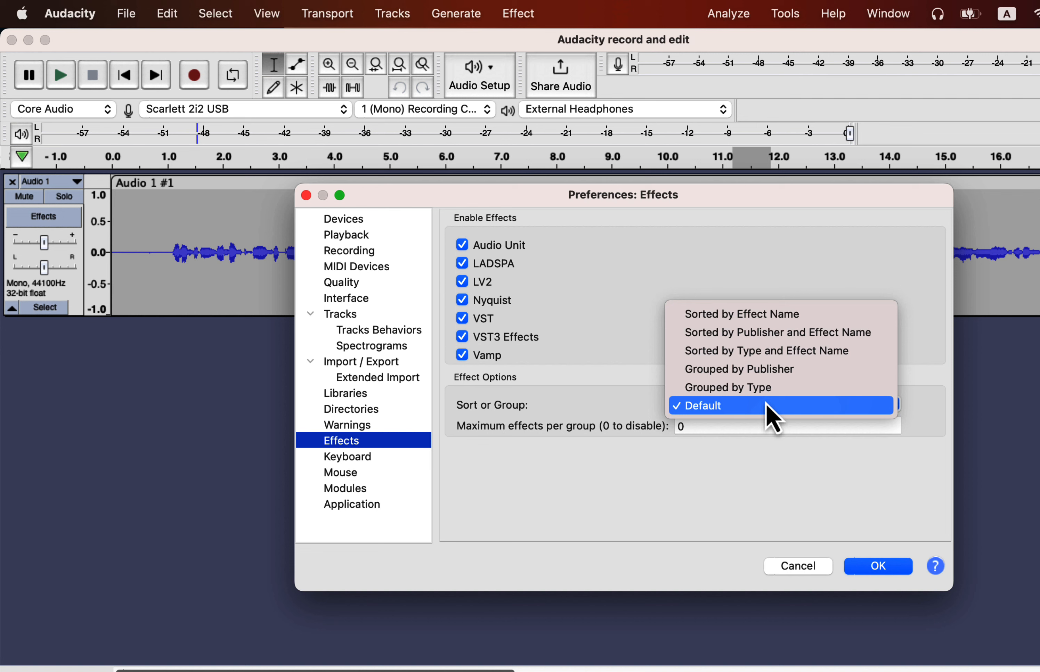
left_click(759, 314)
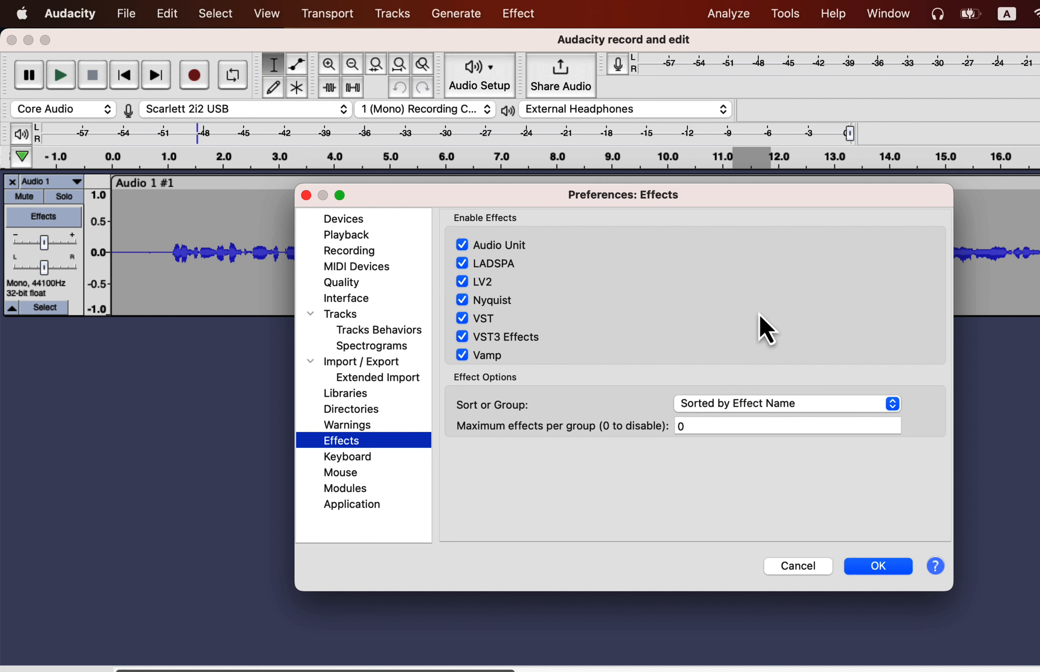
left_click(865, 570)
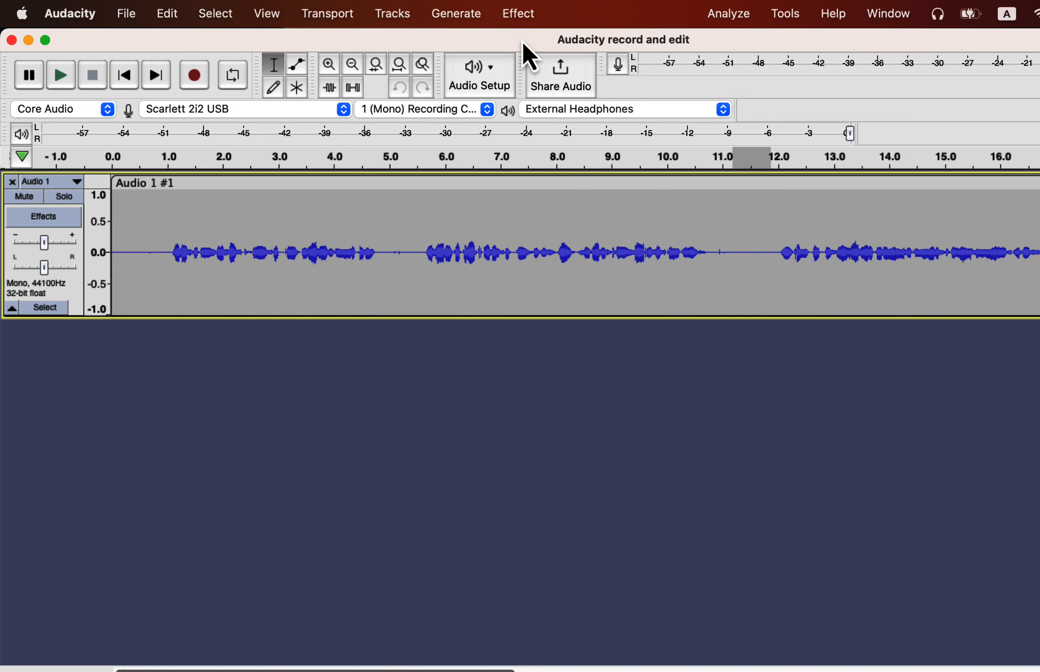
left_click(520, 17)
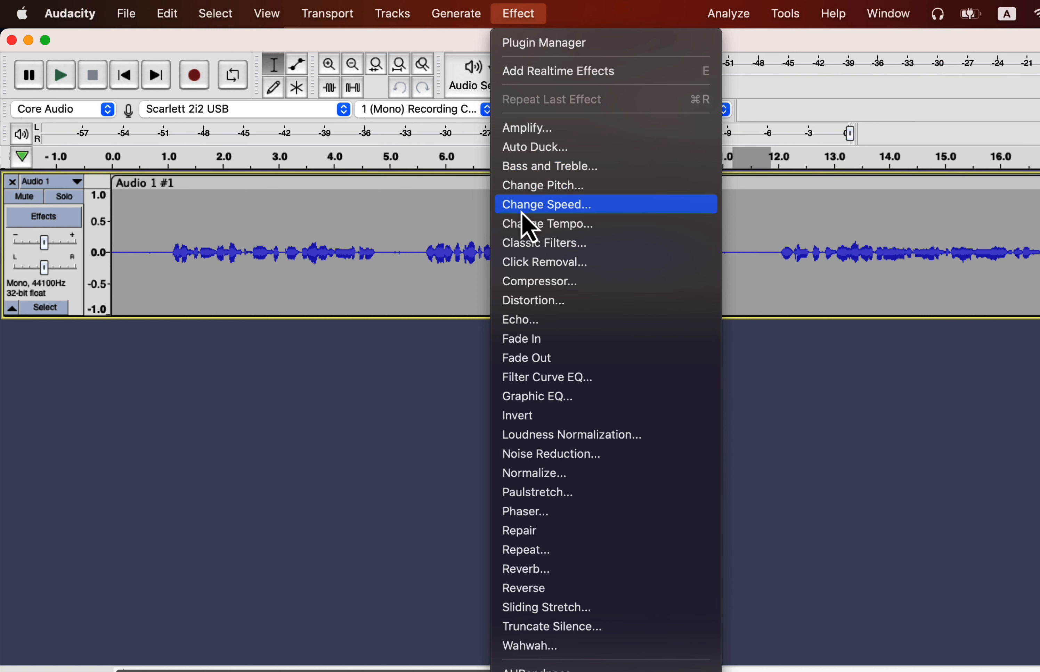
Set the Sort or Group option in the Effects preferences to Default and check how the effects are listed
scroll(530, 228, "down", 4)
scroll(530, 228, "up", 4)
mouse_move(88, 18)
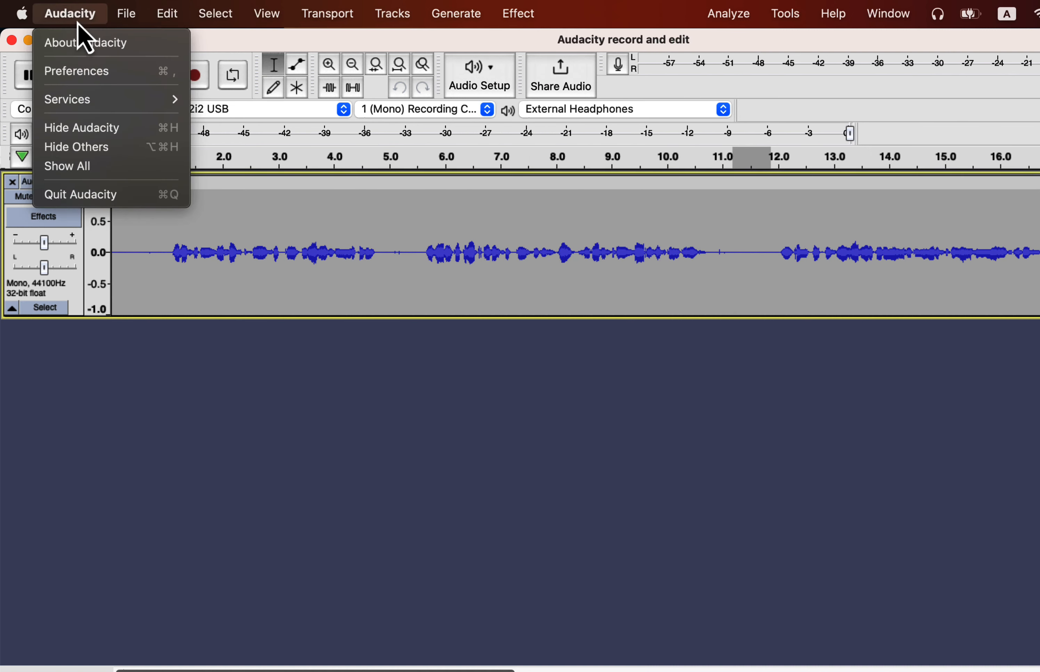
left_click(75, 77)
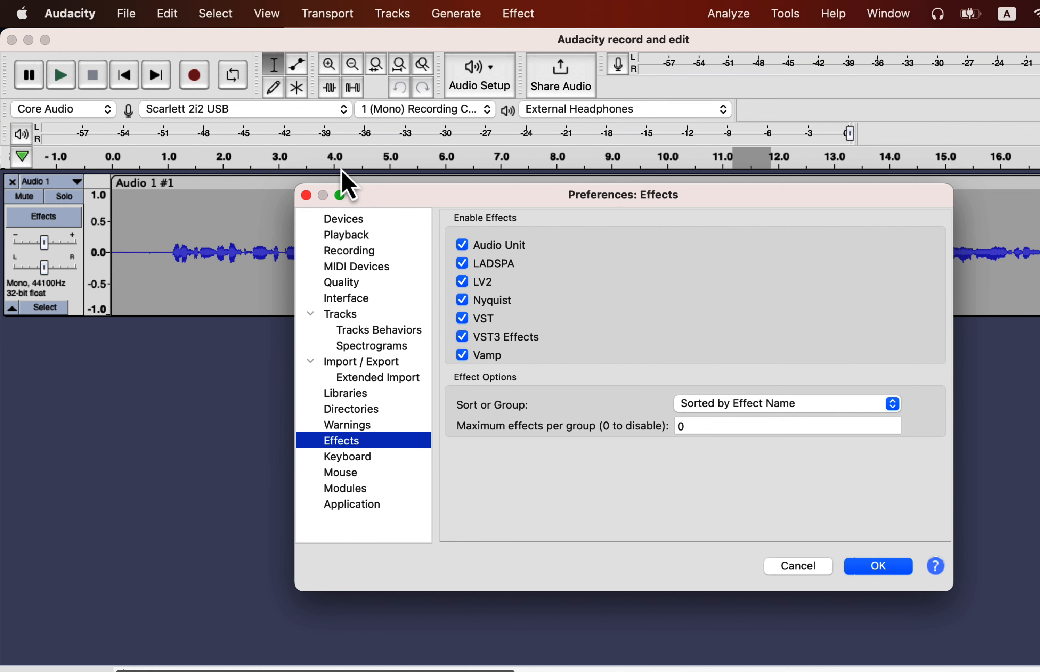
left_click(733, 405)
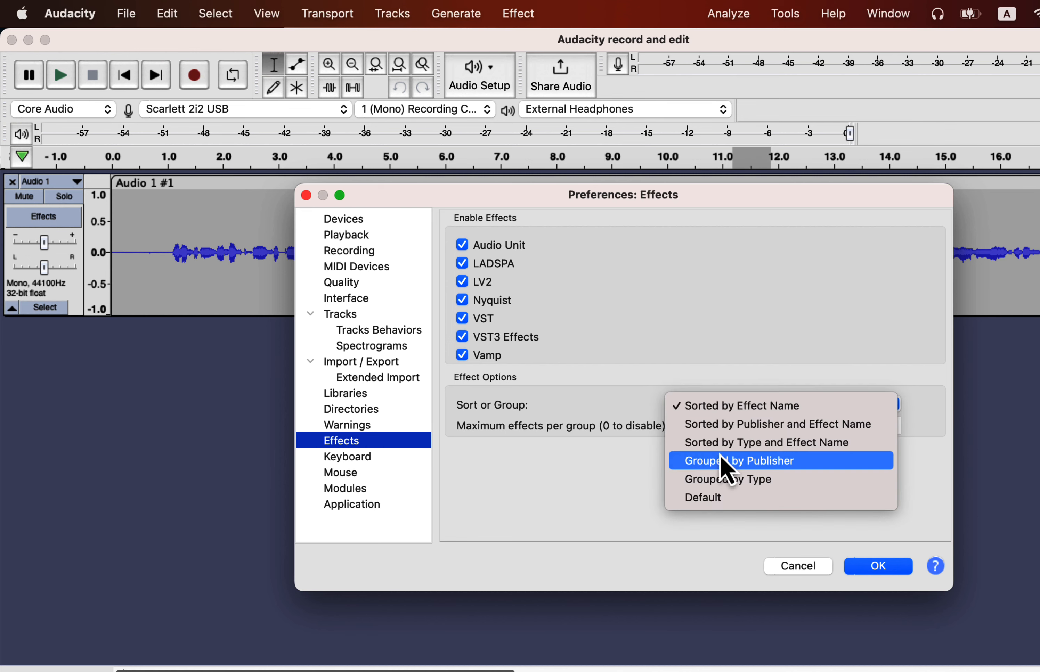
left_click(716, 507)
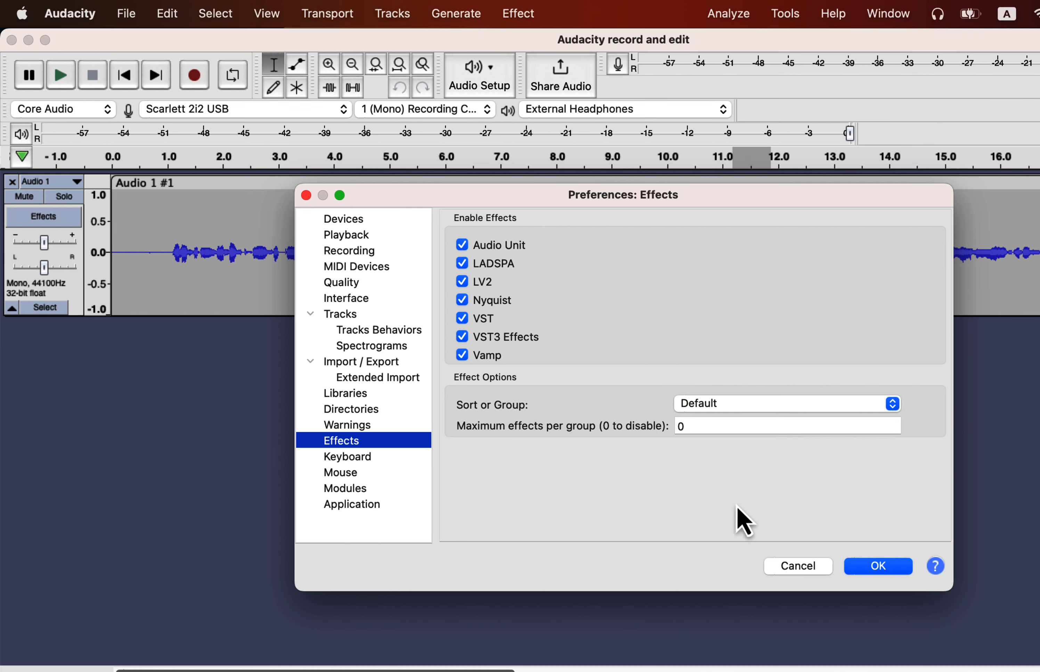
left_click(880, 568)
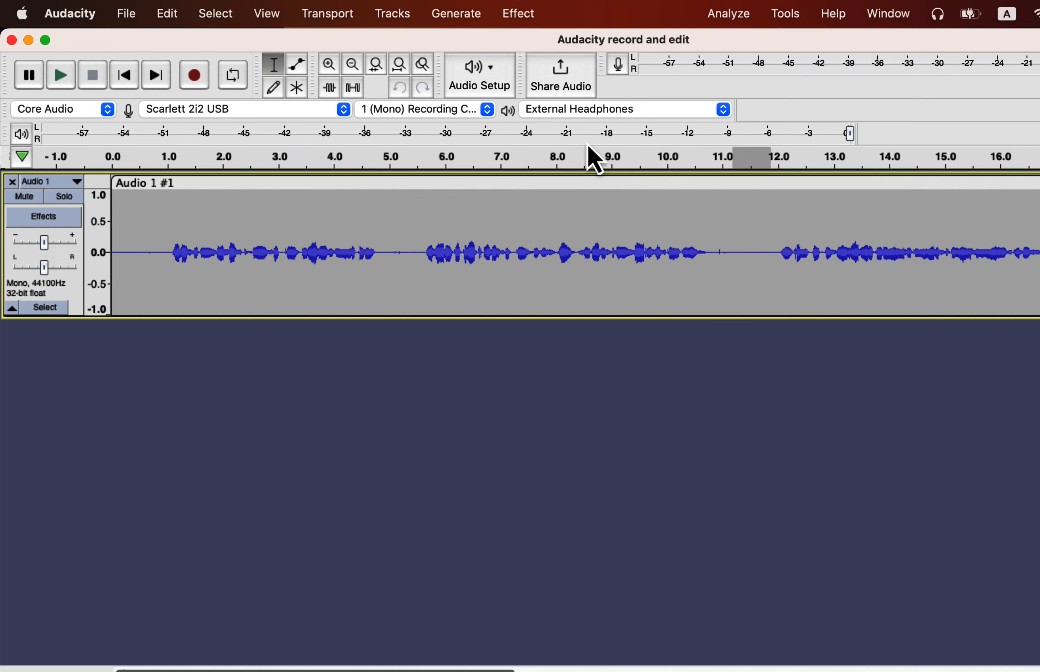
left_click(526, 16)
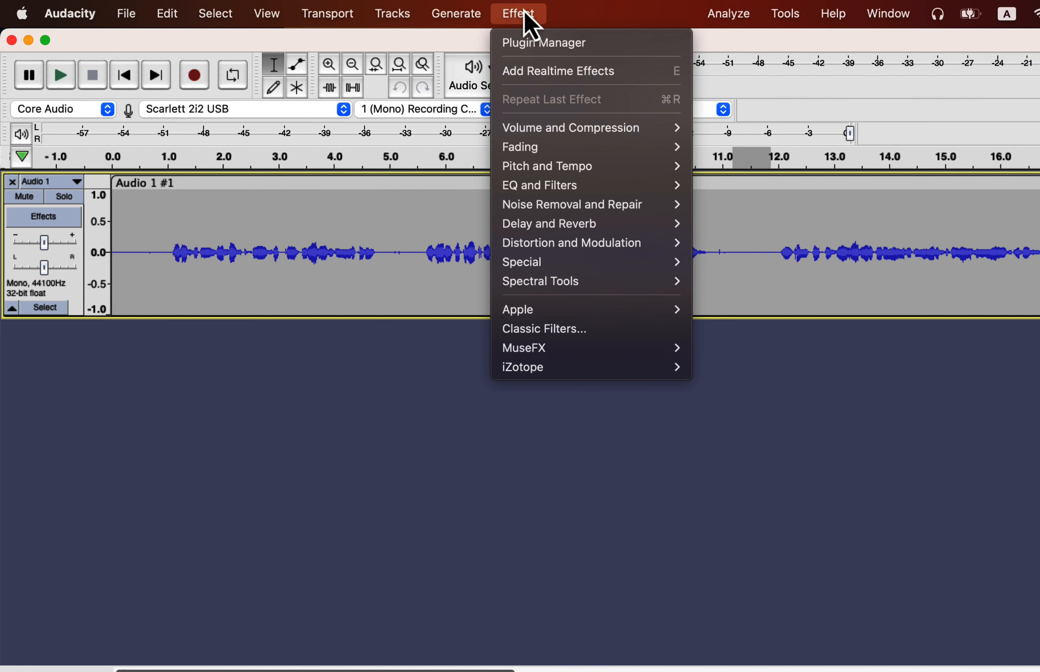
left_click(159, 391)
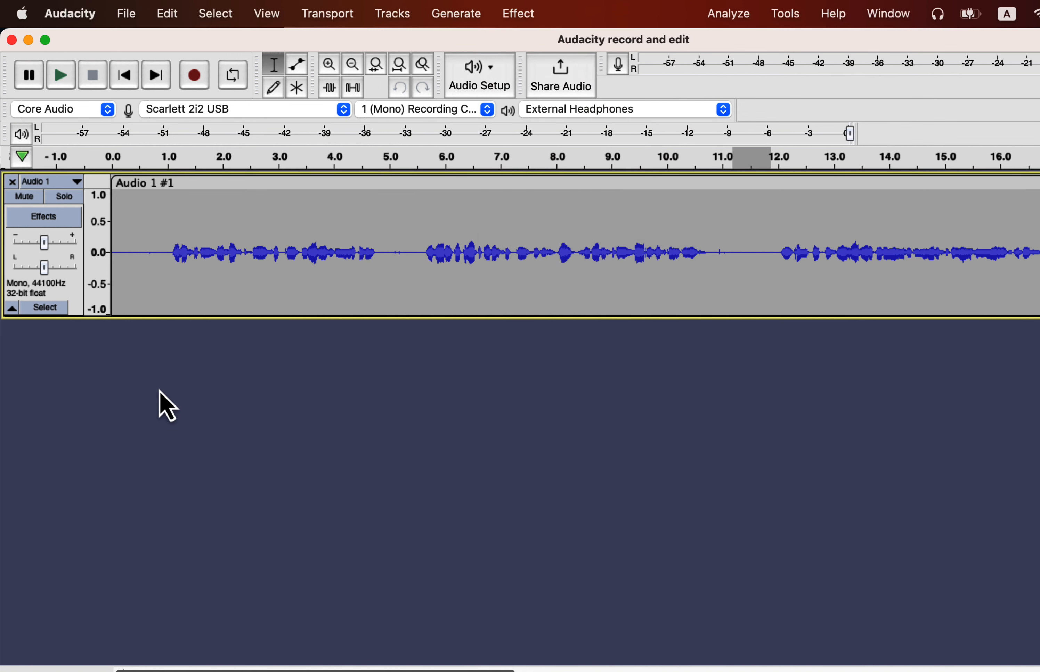
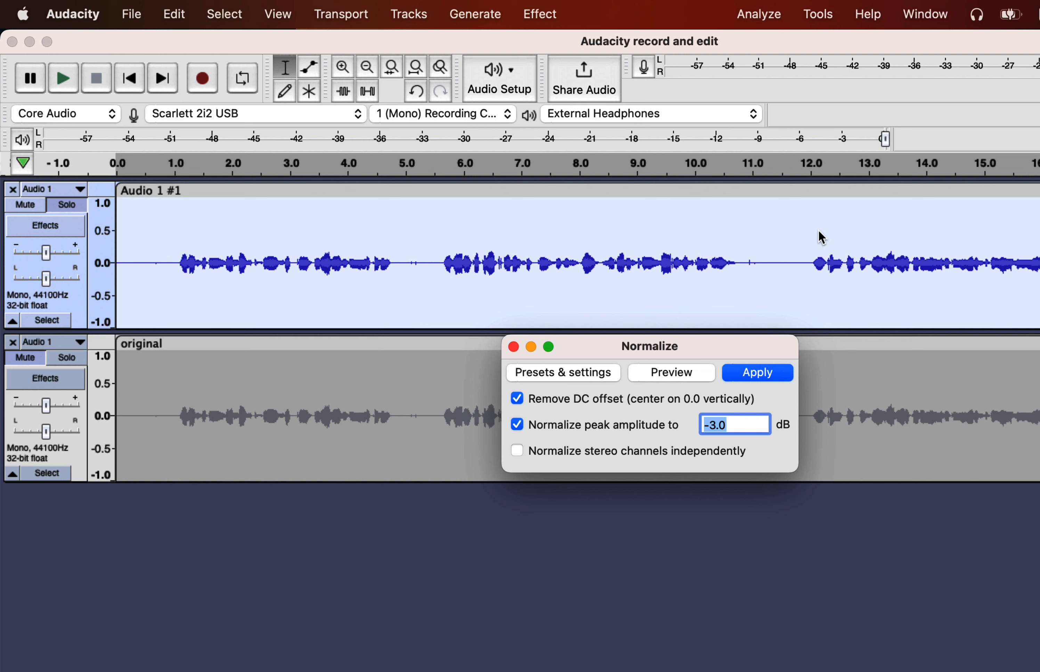
Load the Defaults factory preset in the Normalize effect
left_click(581, 377)
mouse_move(577, 468)
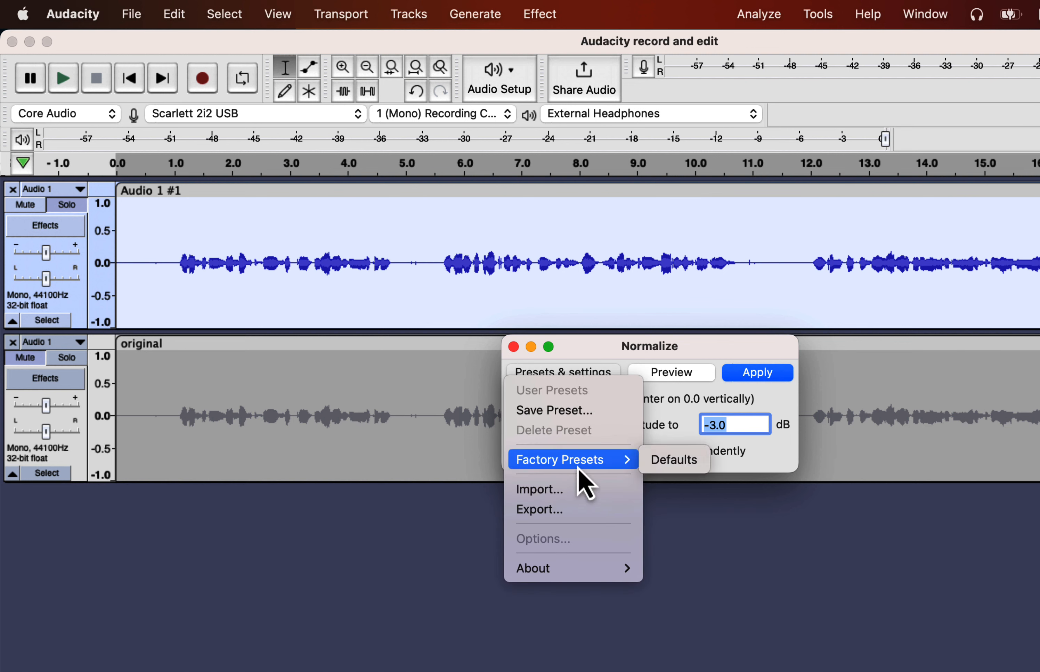
left_click(671, 464)
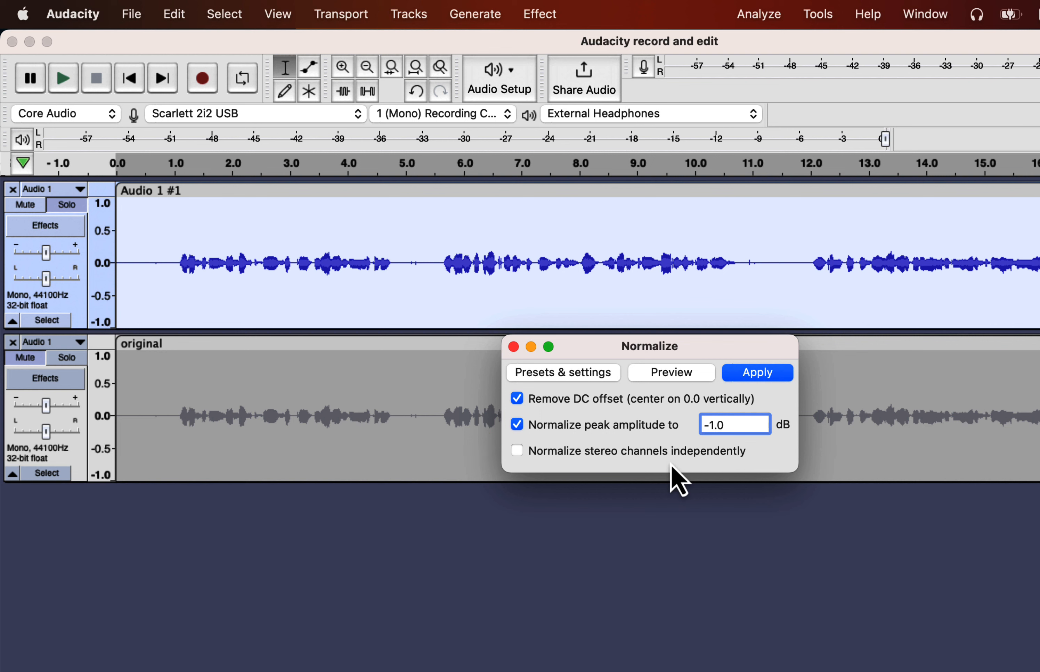
Set the Normalize peak amplitude to -3 dB and apply the effect to the selected Audio 1 #1 clip
double_click(732, 424)
key("Right")
key("BackSpace")
key("BackSpace")
key("BackSpace")
key("BackSpace")
type("0")
key("BackSpace")
type("4")
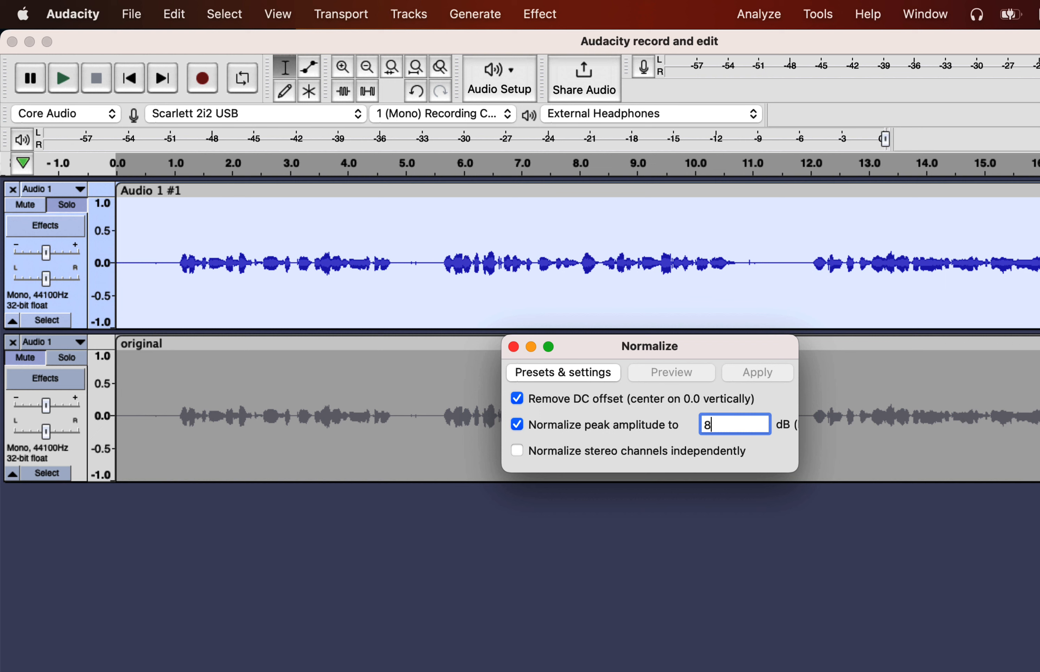
key("BackSpace")
type("0")
key("BackSpace")
type("-3")
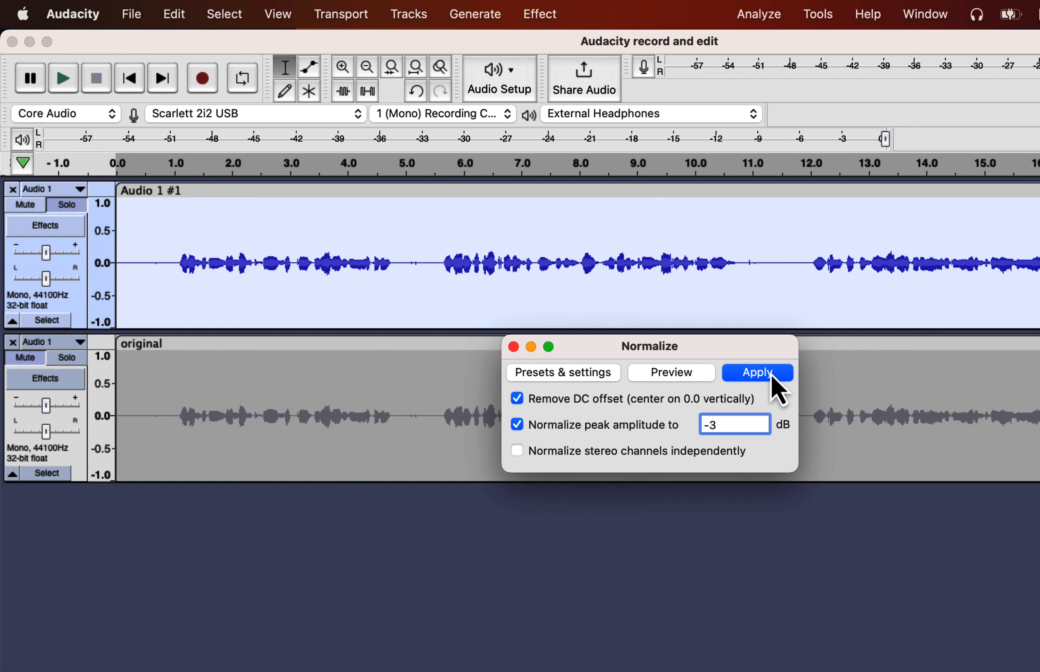
left_click(746, 378)
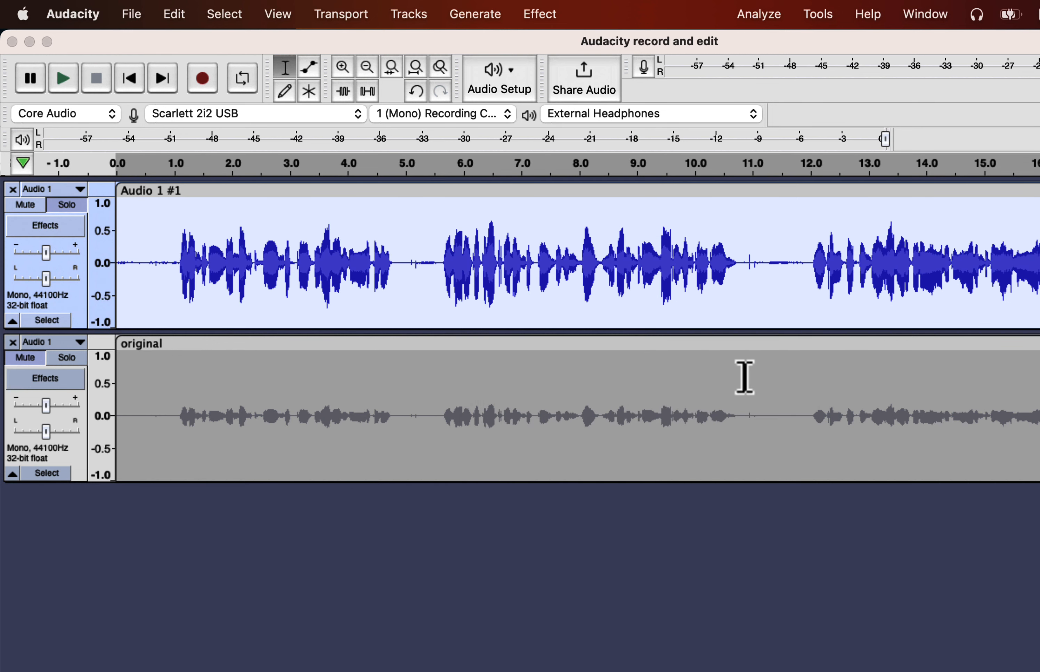
Play the normalized clip from its beginning and again from about 27 seconds to check the loudness, stopping playback each time
left_click(120, 262)
key("space")
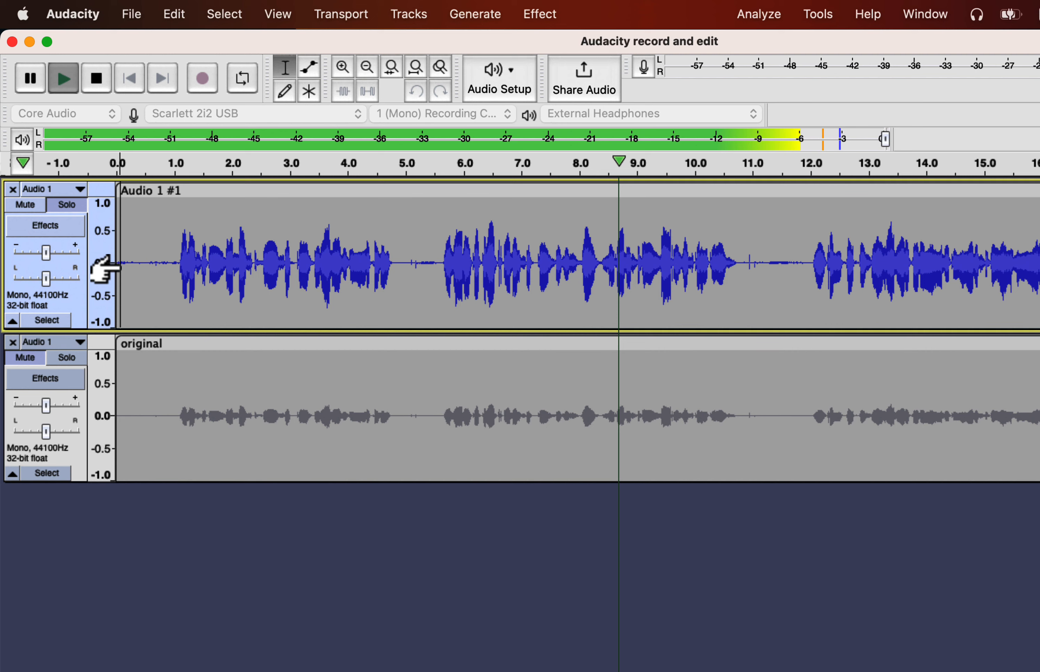
key("space")
scroll(162, 265, "right", 10)
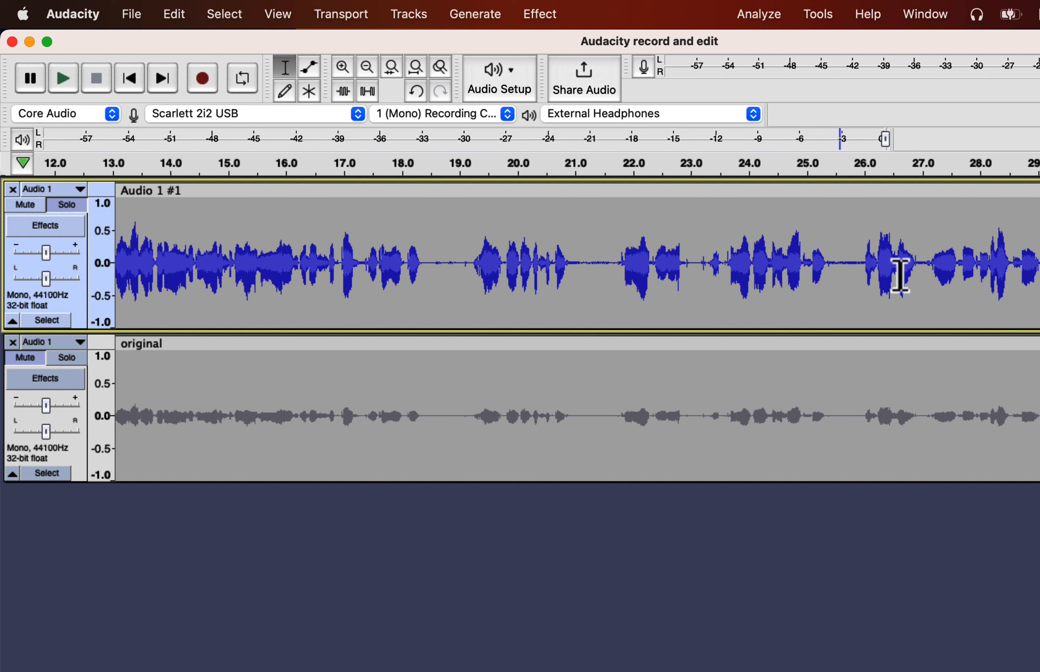
left_click(922, 264)
key("space")
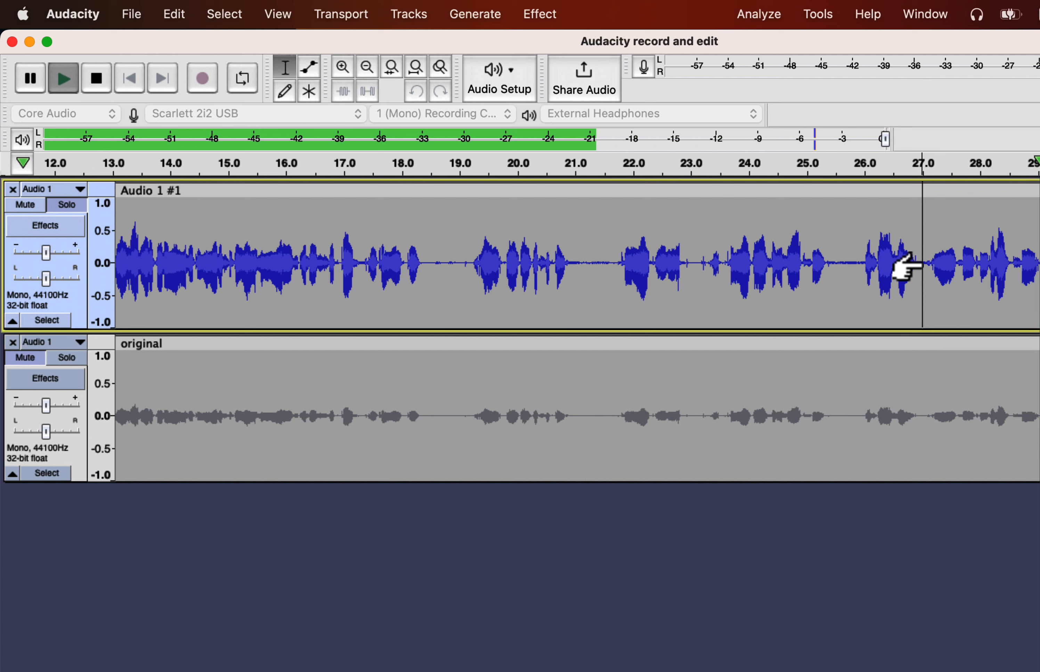
key("space")
Play the normalized clip from about 38 seconds through the loudest peak to check its level, and stop playback
scroll(901, 293, "right", 10)
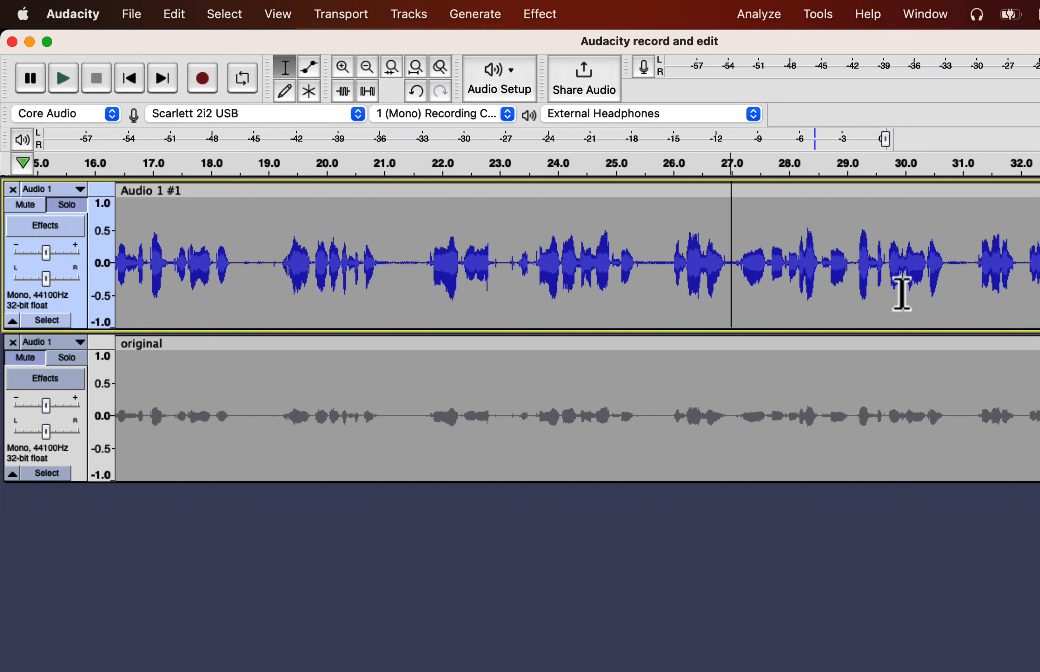
scroll(901, 292, "right", 4)
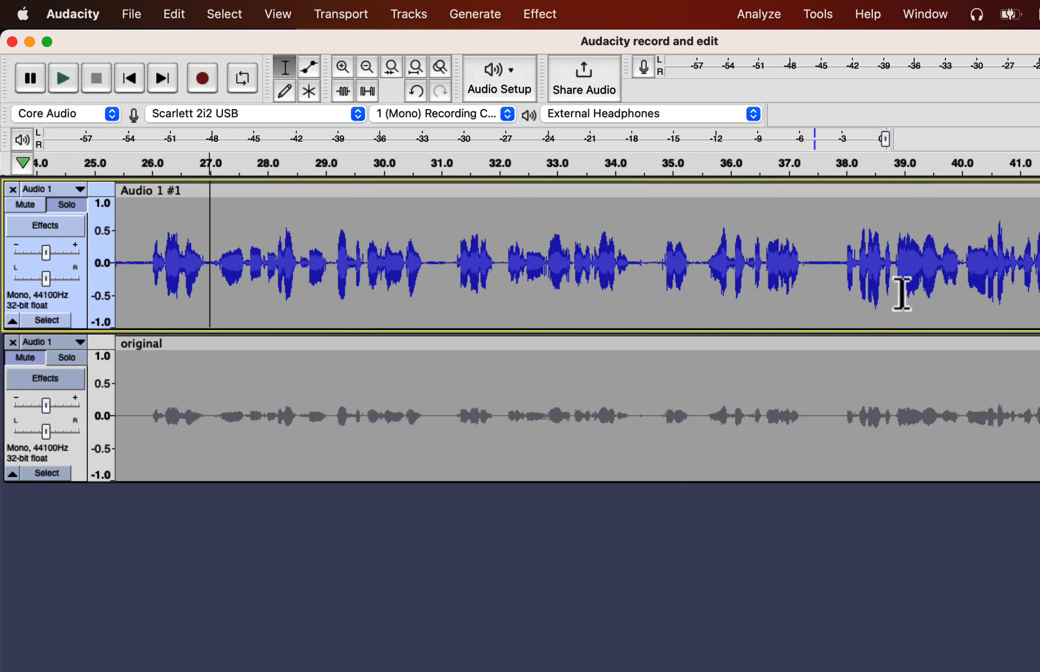
scroll(901, 293, "right", 6)
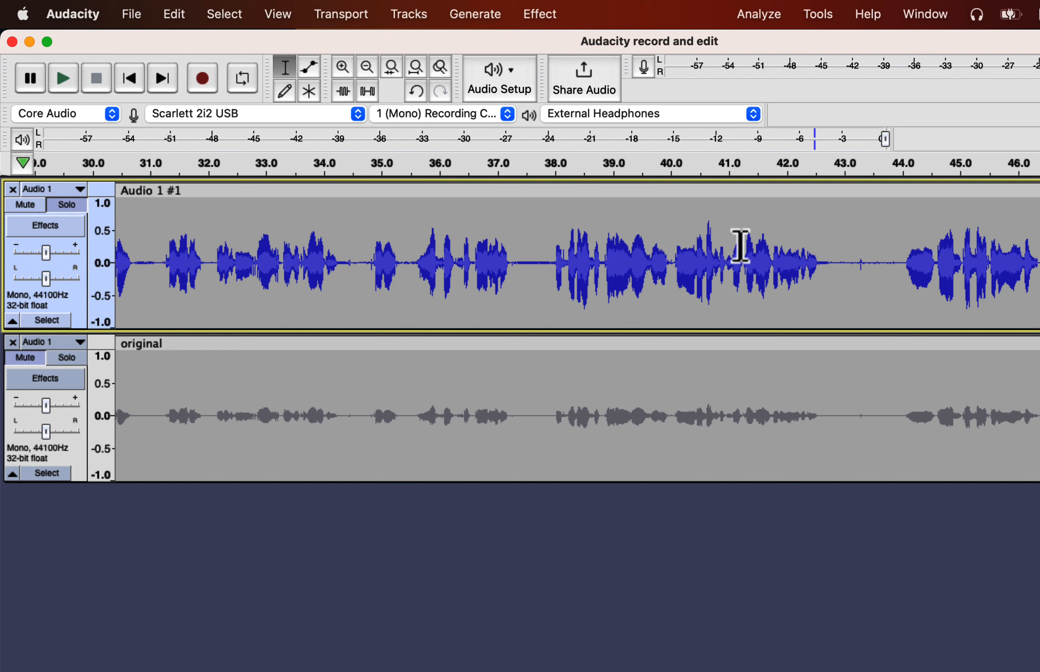
left_click(708, 240)
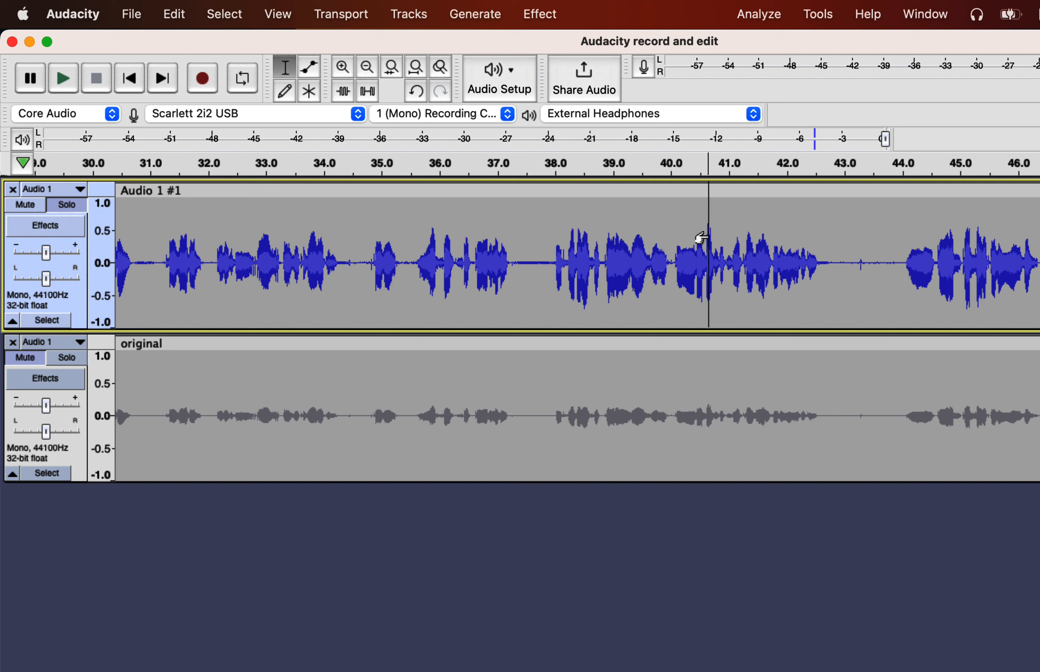
left_click(552, 242)
key("space")
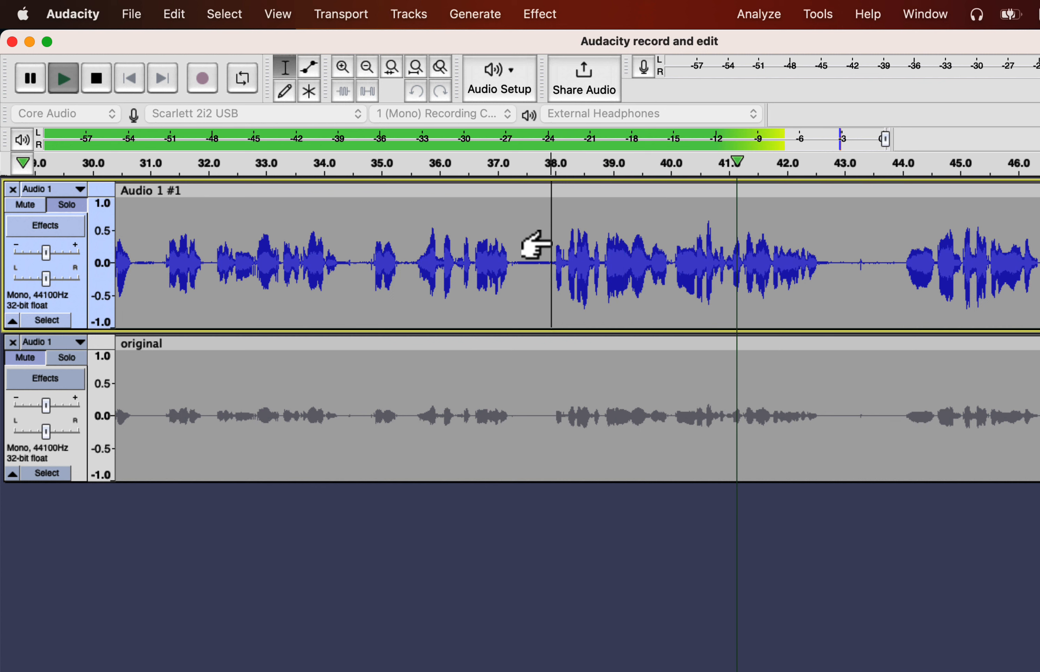
key("space")
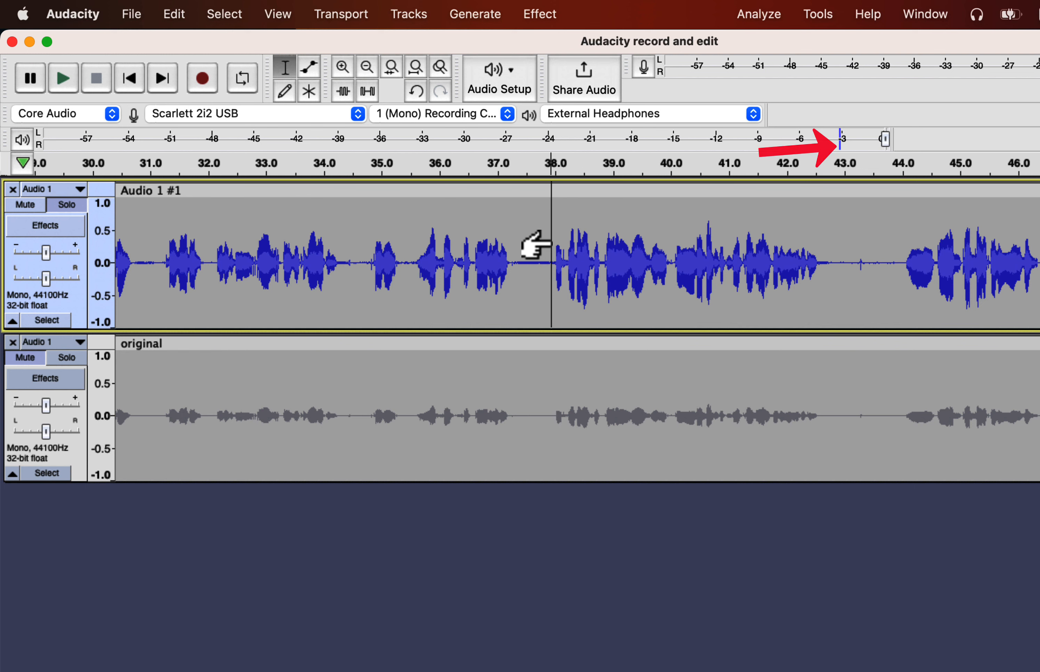
Select the silent first second or so of the normalized clip and play it to hear the background noise
scroll(542, 243, "right", 10)
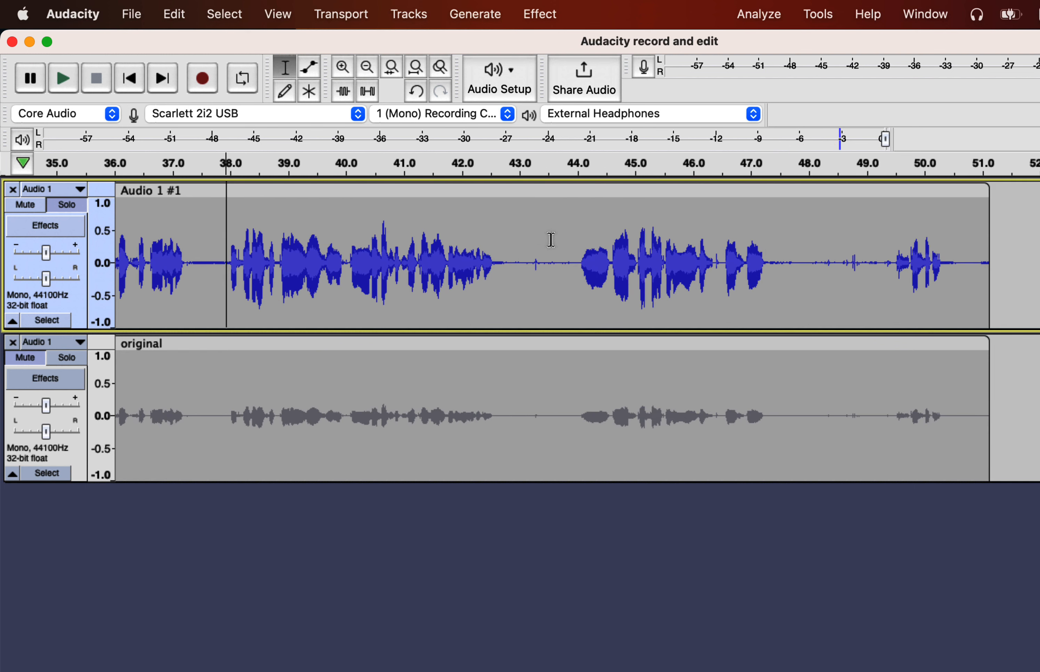
scroll(551, 239, "left", 15)
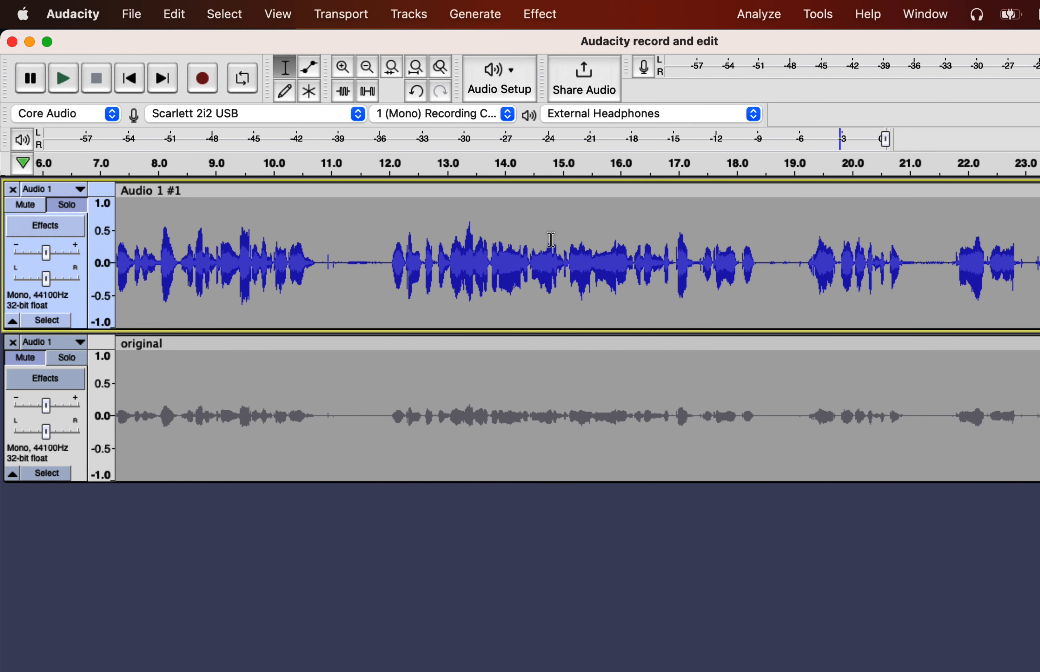
scroll(551, 240, "left", 4)
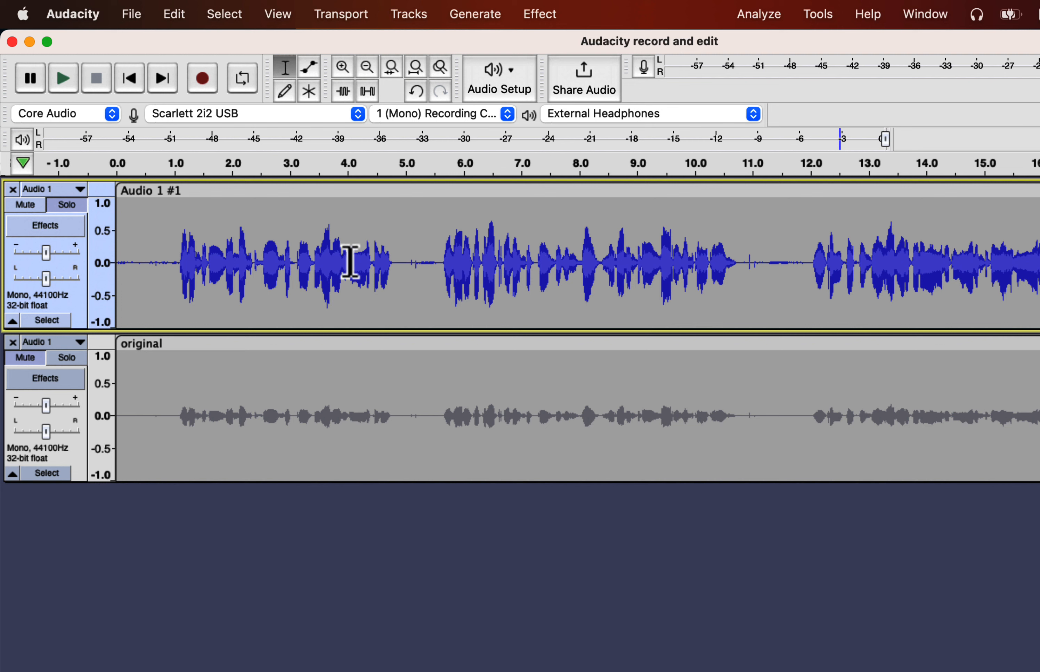
left_click_drag(175, 262, 102, 266)
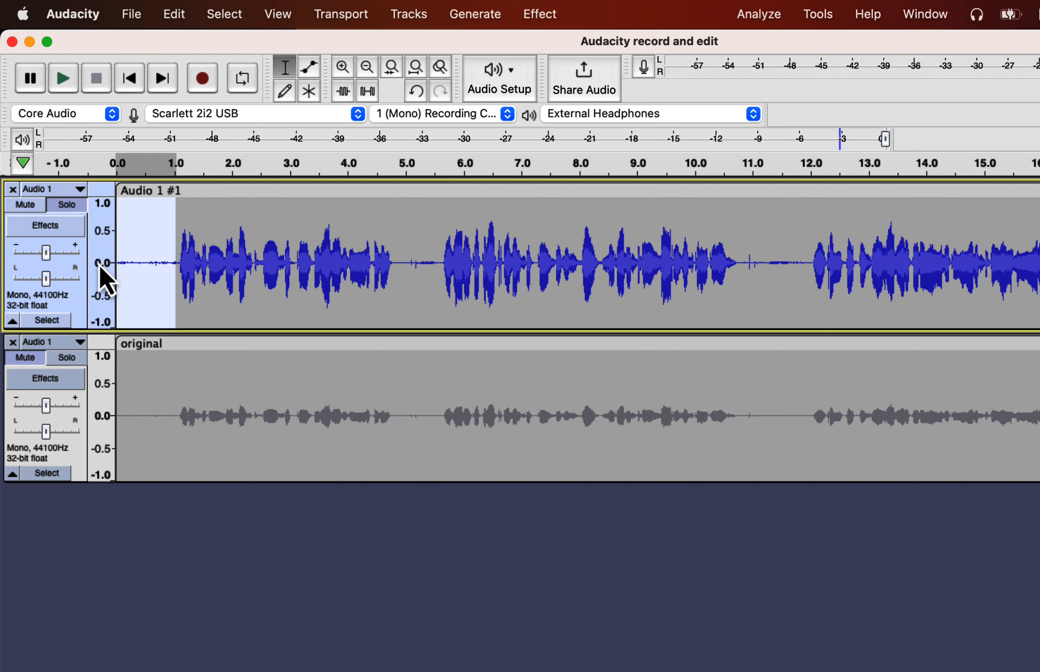
key("space")
Capture a noise profile from the selected silence with the Noise Reduction effect
left_click(539, 20)
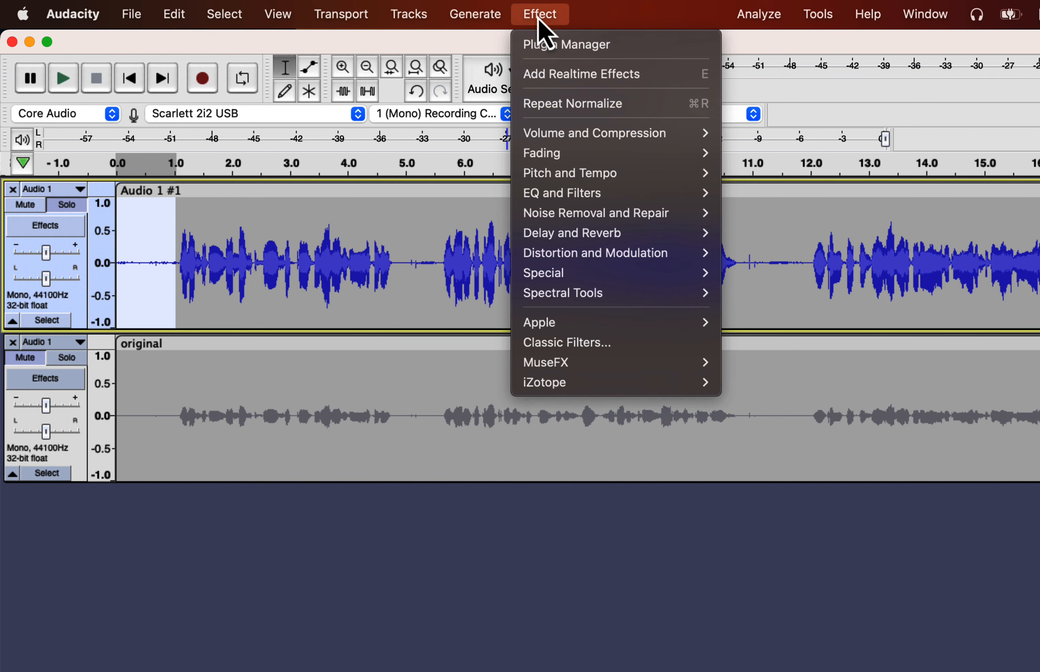
mouse_move(552, 214)
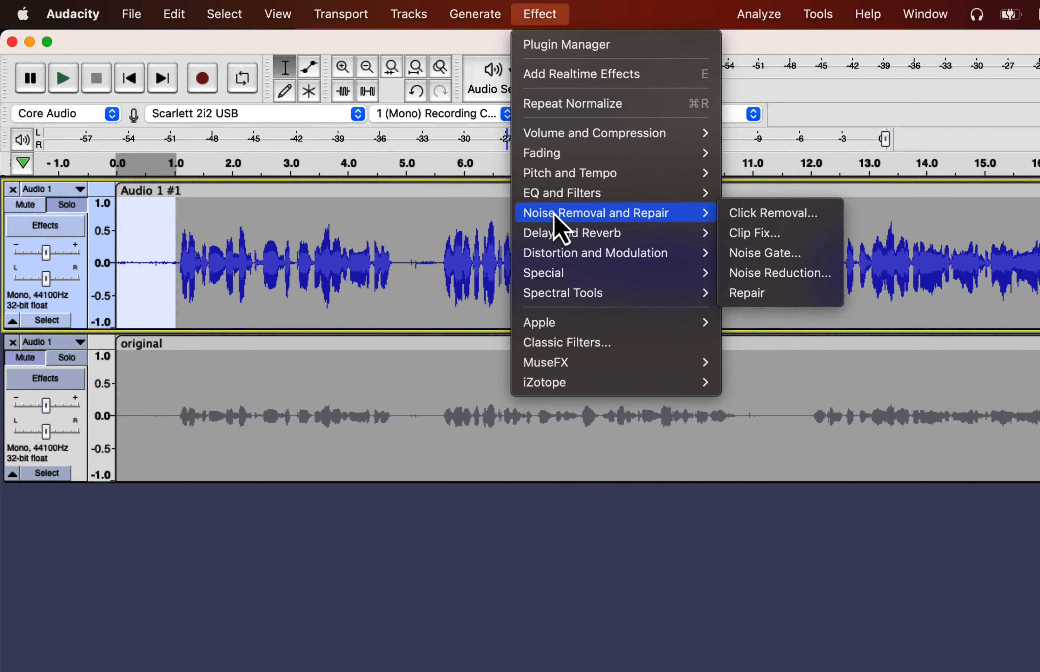
left_click(769, 275)
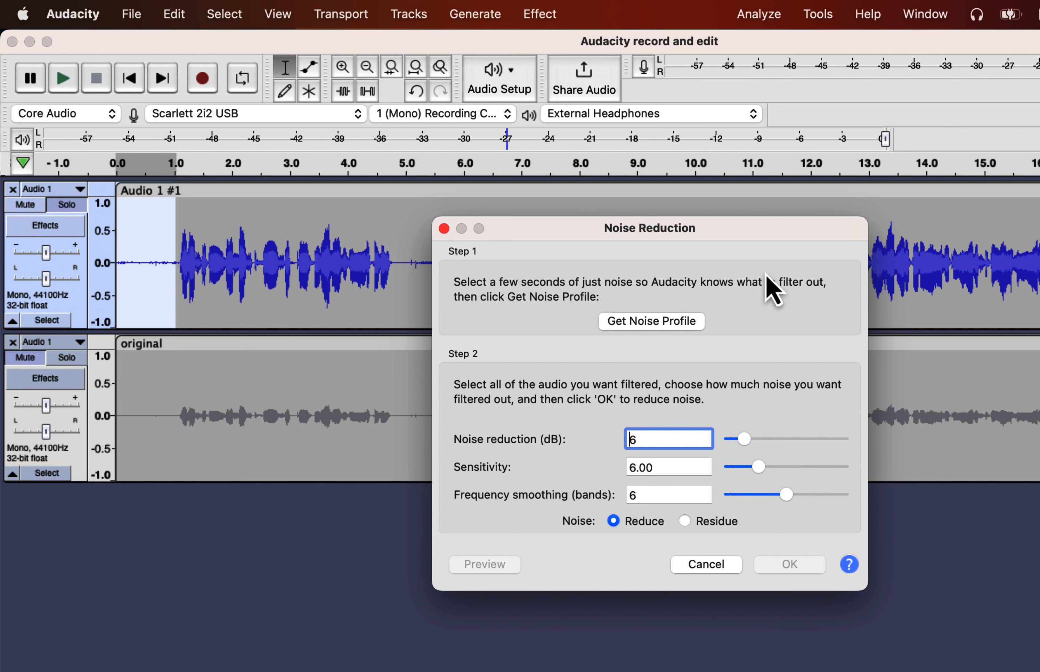
left_click(649, 322)
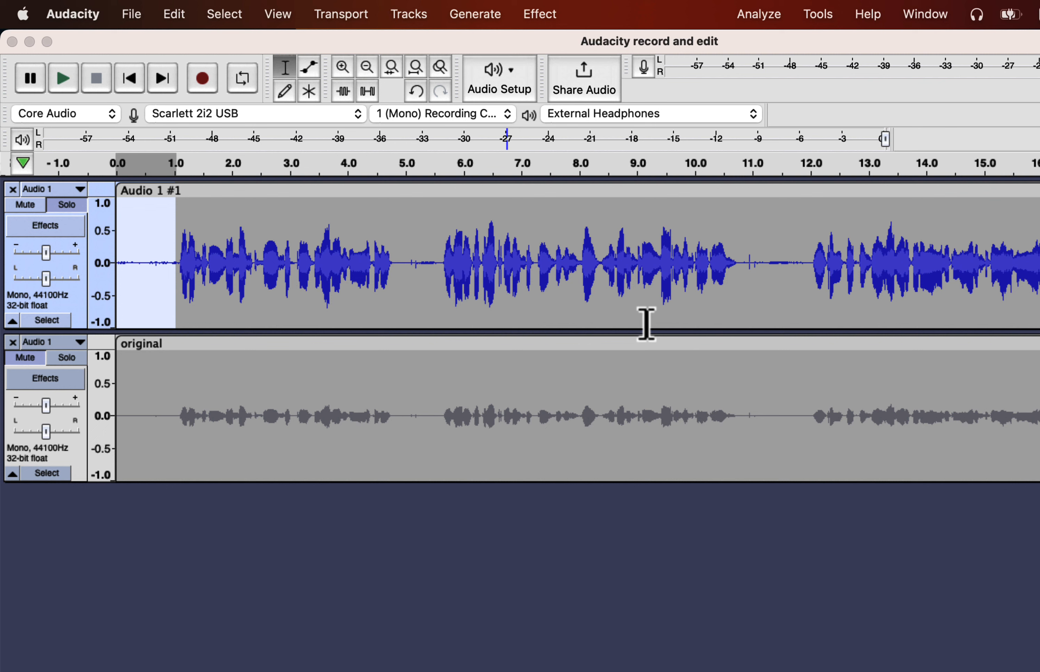
Select the entire normalized clip and open the Noise Reduction settings for it
double_click(441, 232)
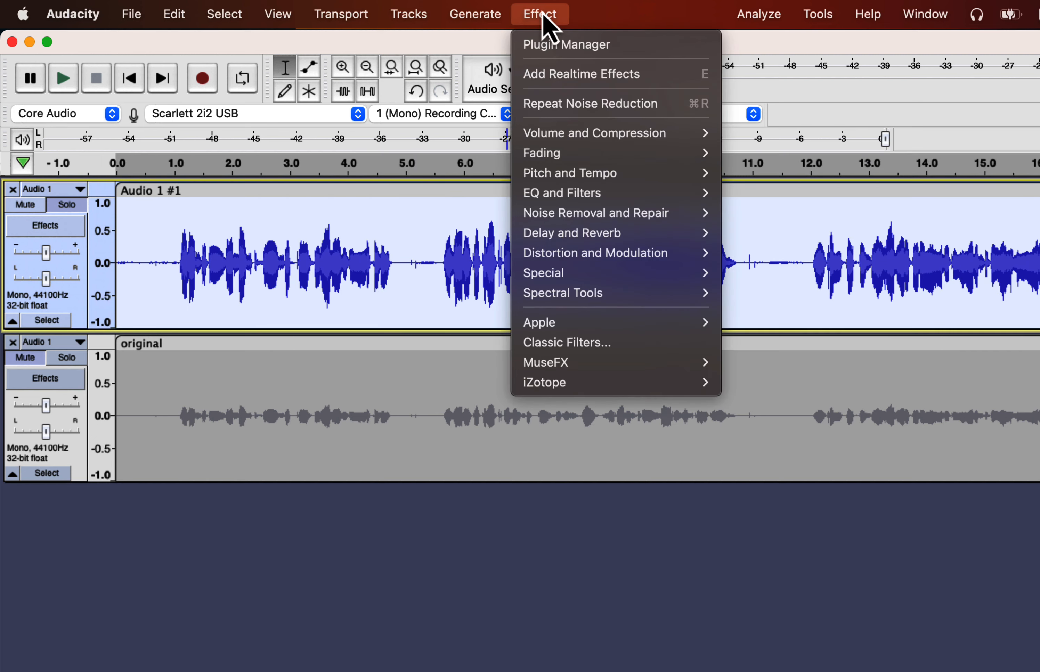
mouse_move(556, 216)
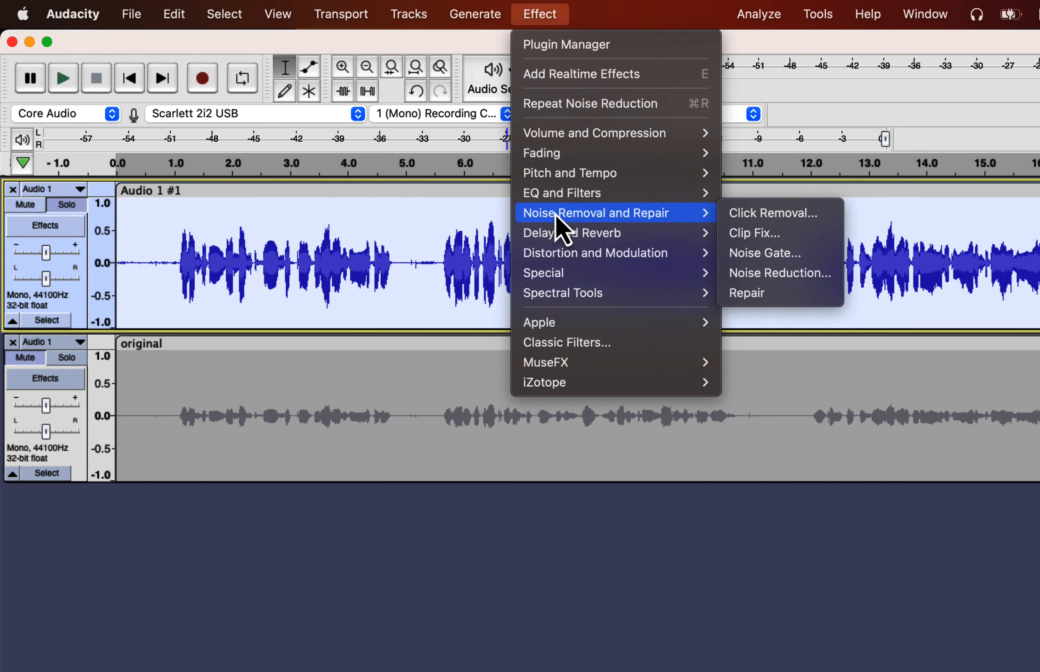
left_click(752, 276)
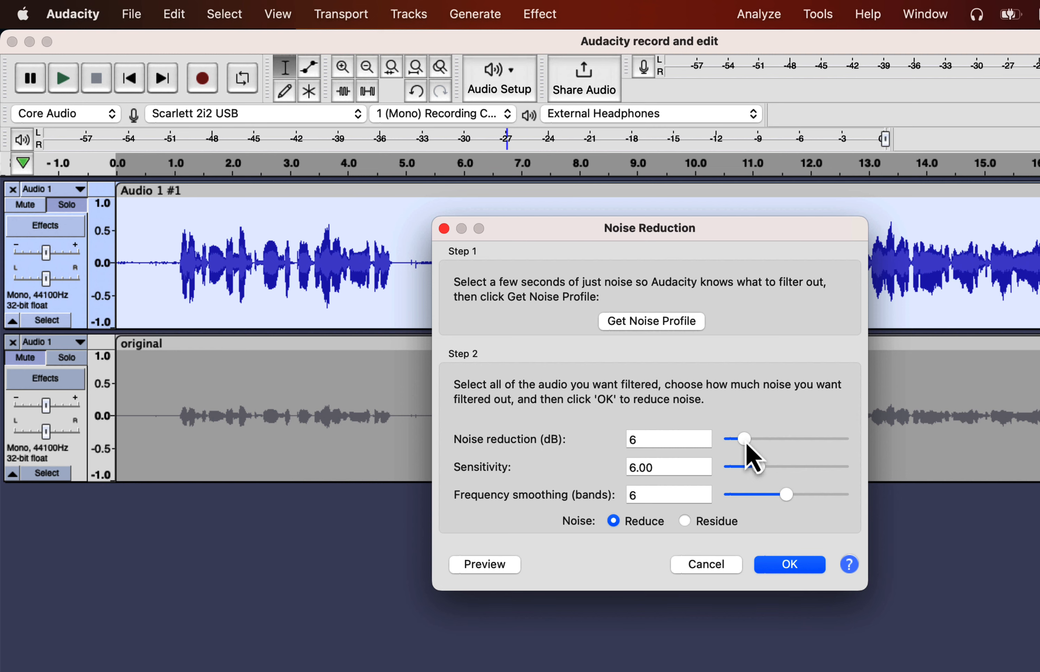
Look up the Noise Reduction settings recommended for spoken word in the Audacity manual in Chrome, and return to Audacity
left_click(849, 564)
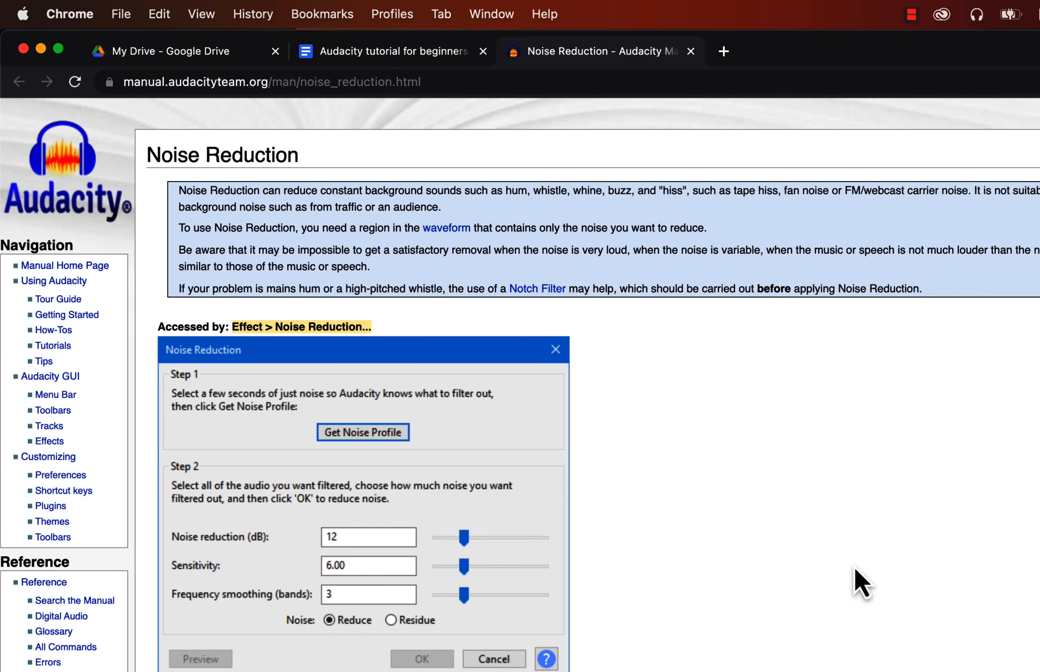
scroll(855, 569, "down", 10)
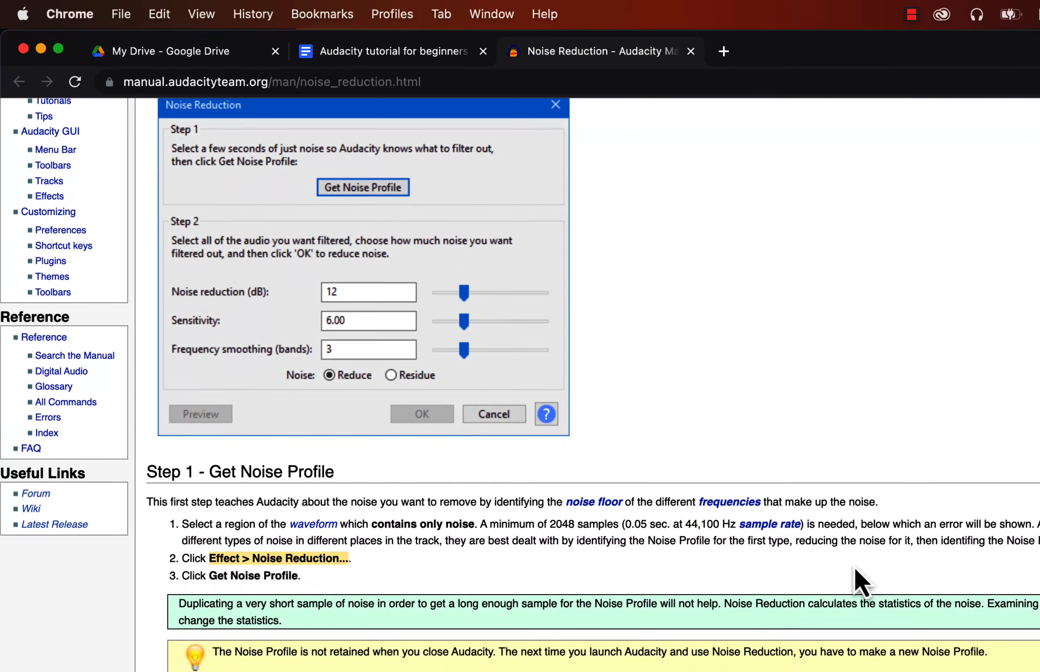
scroll(854, 568, "down", 20)
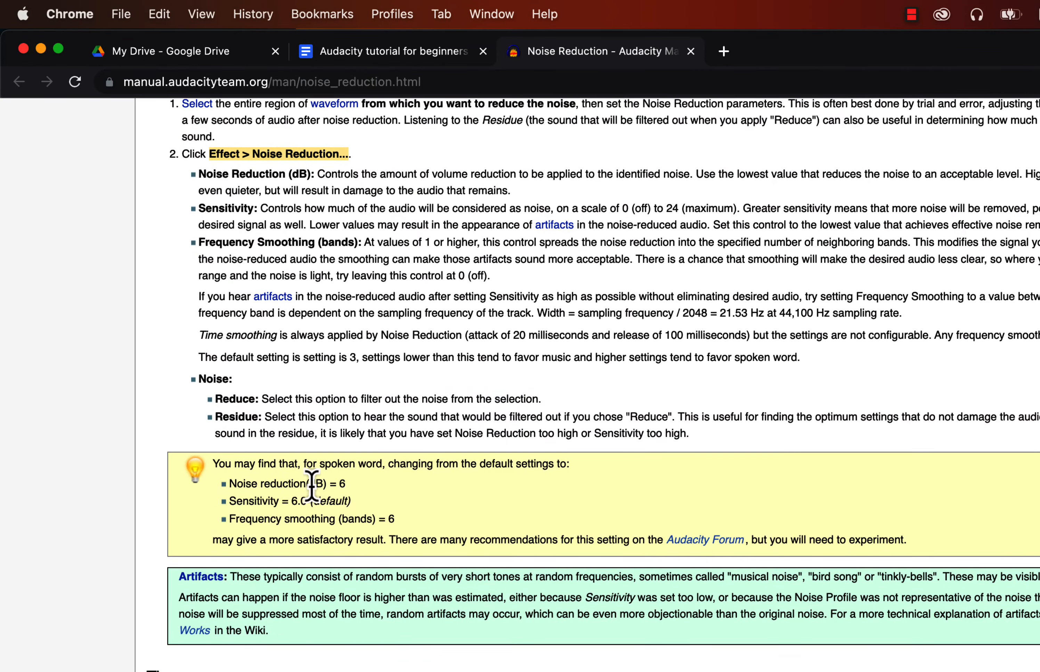
left_click_drag(228, 477, 415, 522)
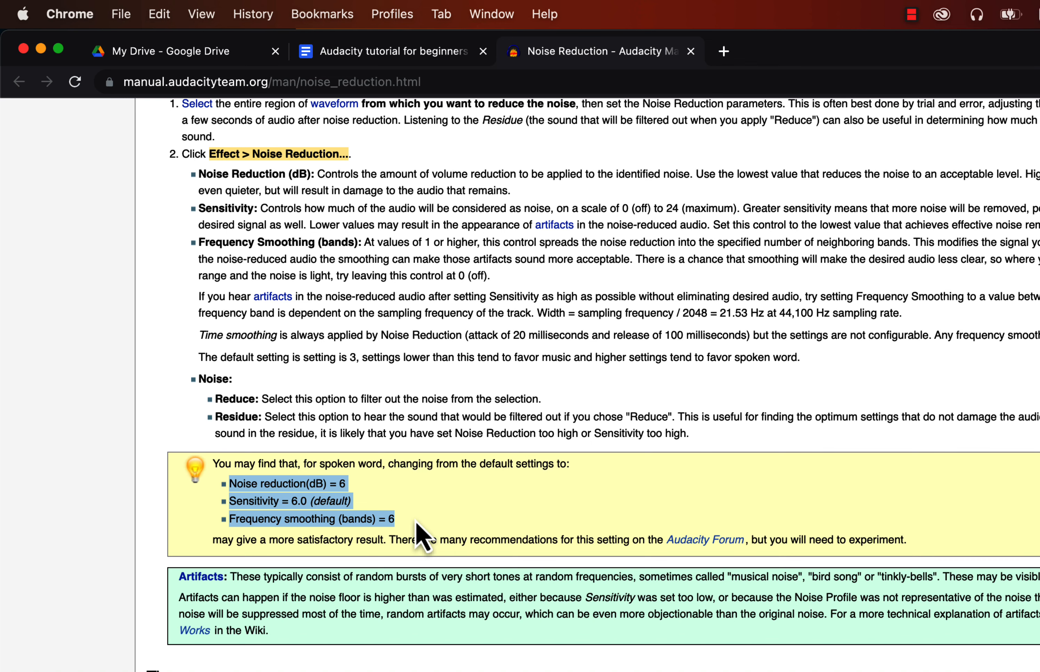
key("super+Tab")
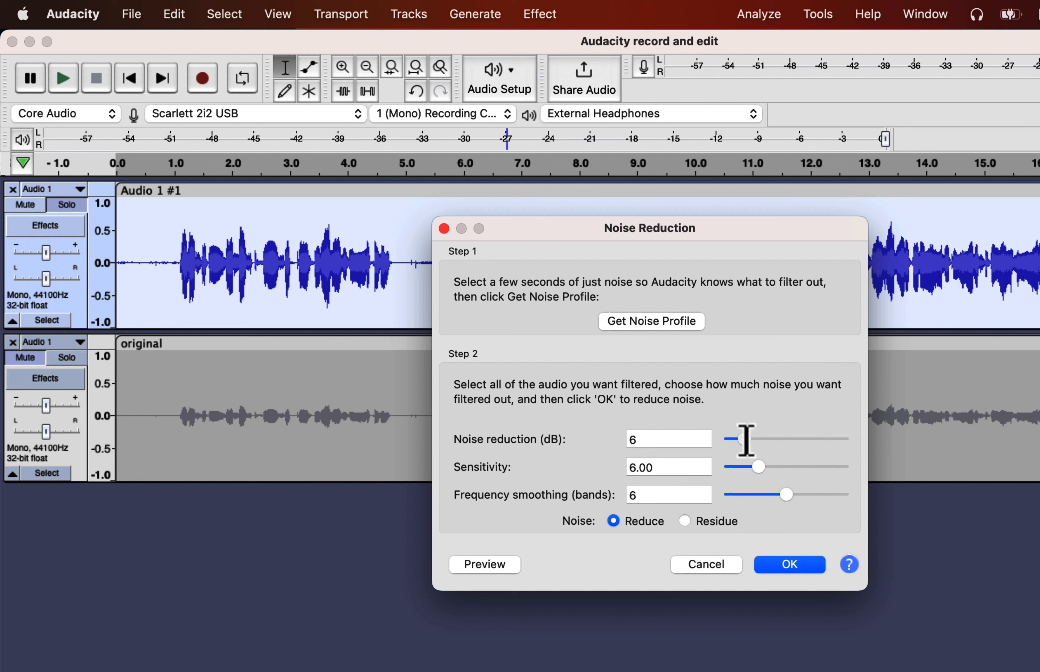
Apply Noise Reduction to the normalized clip with 12 dB reduction, sensitivity 6.00 and 6 frequency smoothing bands
left_click_drag(746, 439, 754, 442)
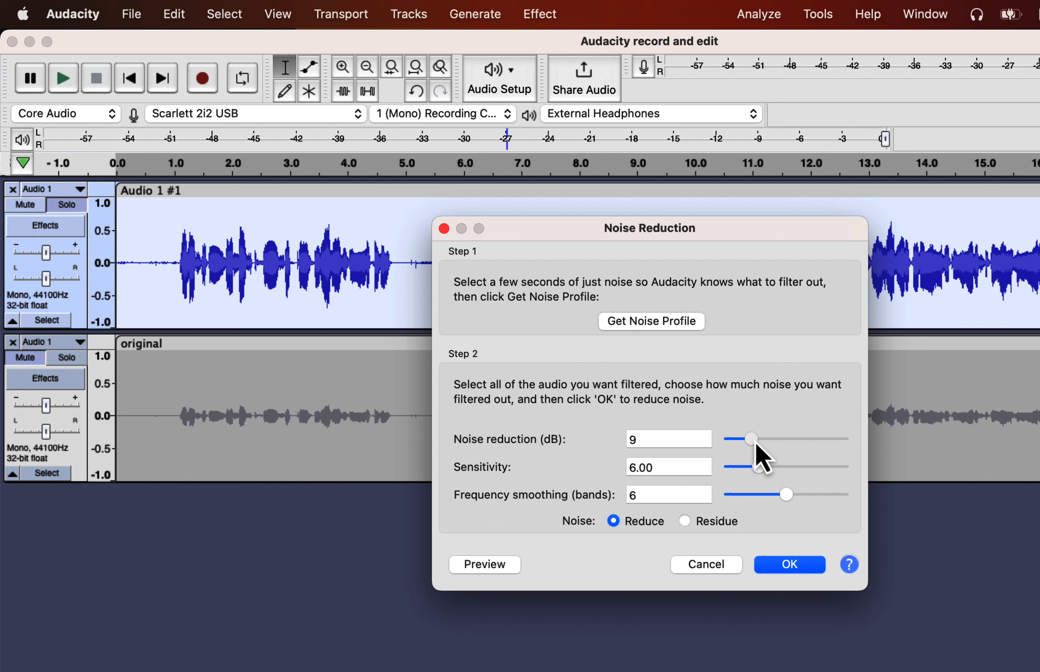
left_click_drag(754, 442, 763, 443)
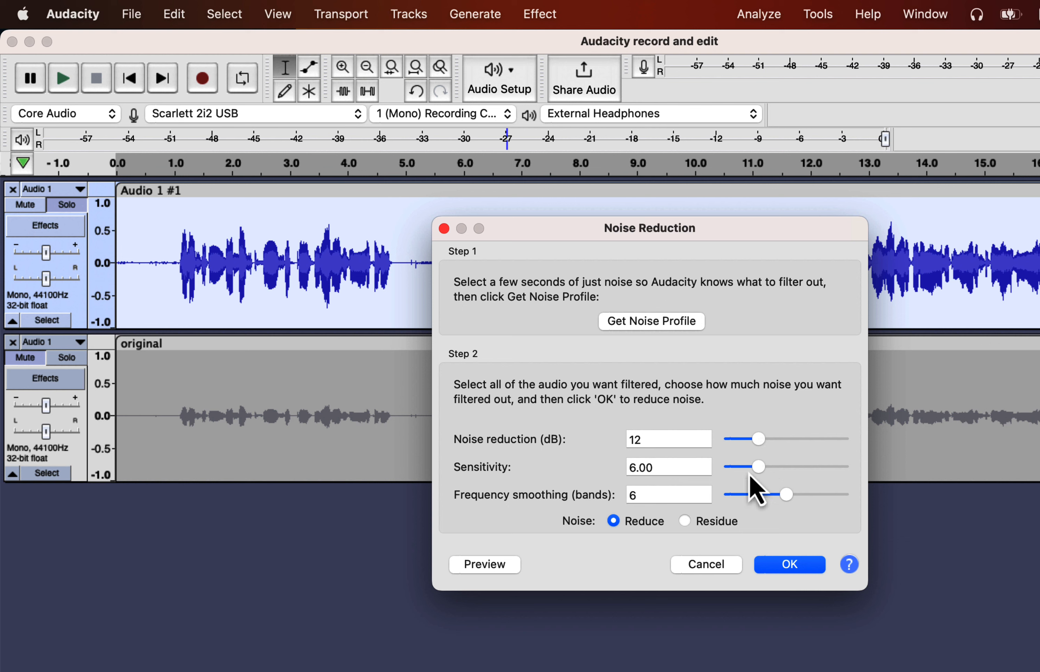
left_click_drag(759, 466, 725, 468)
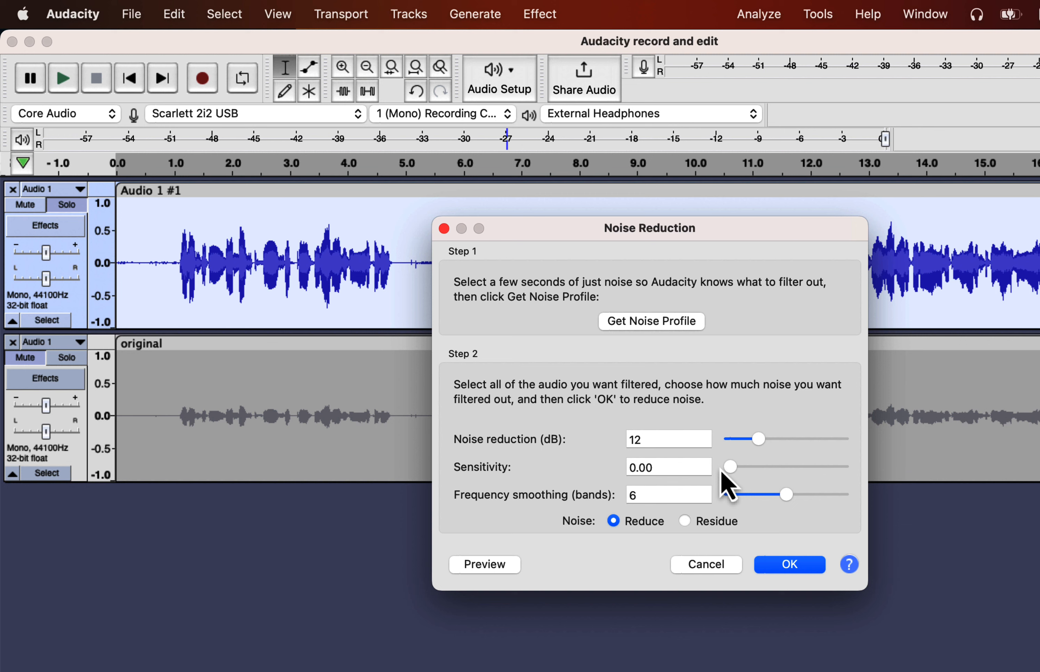
left_click_drag(730, 466, 762, 468)
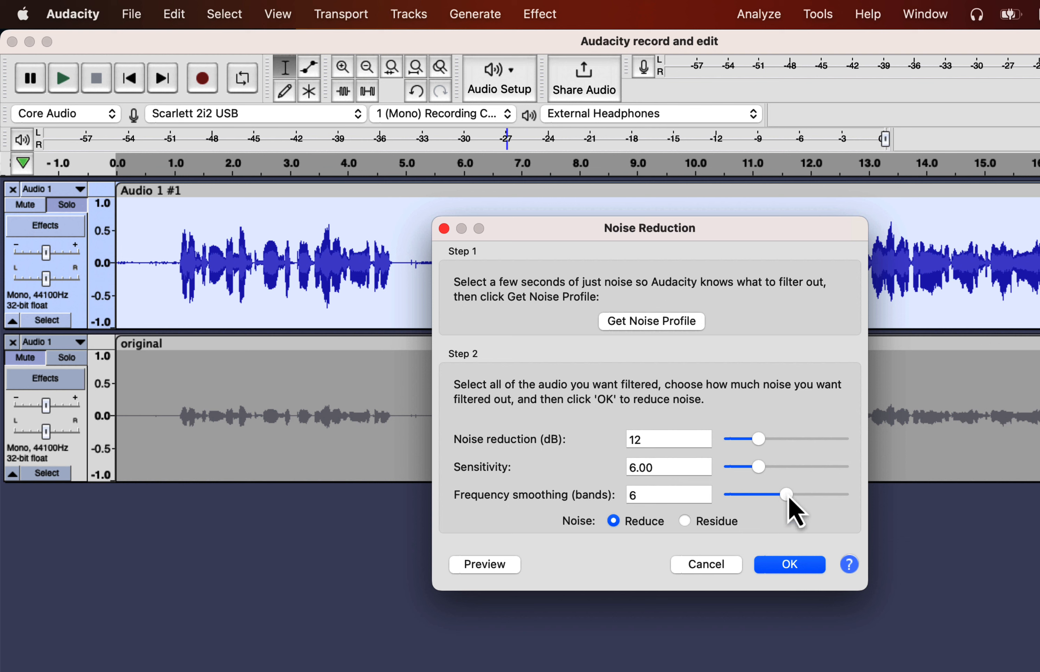
left_click_drag(786, 495, 767, 500)
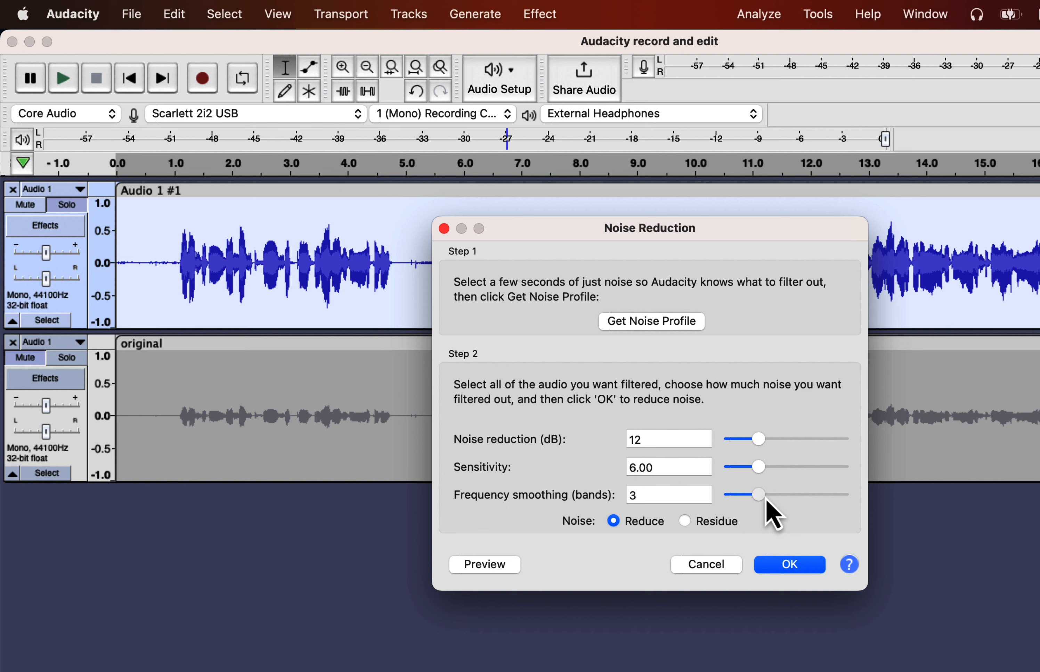
left_click_drag(766, 502, 792, 496)
left_click(790, 565)
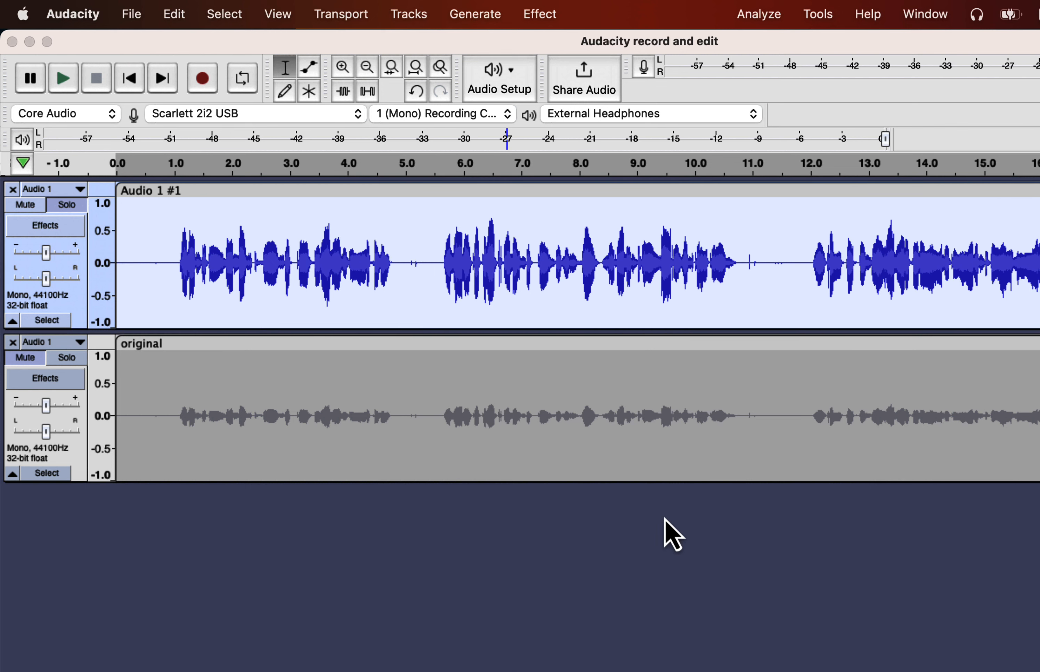
Select parts of the silent first second of the noise-reduced clip and play them to check the remaining noise
left_click(174, 269)
left_click_drag(173, 269, 112, 261)
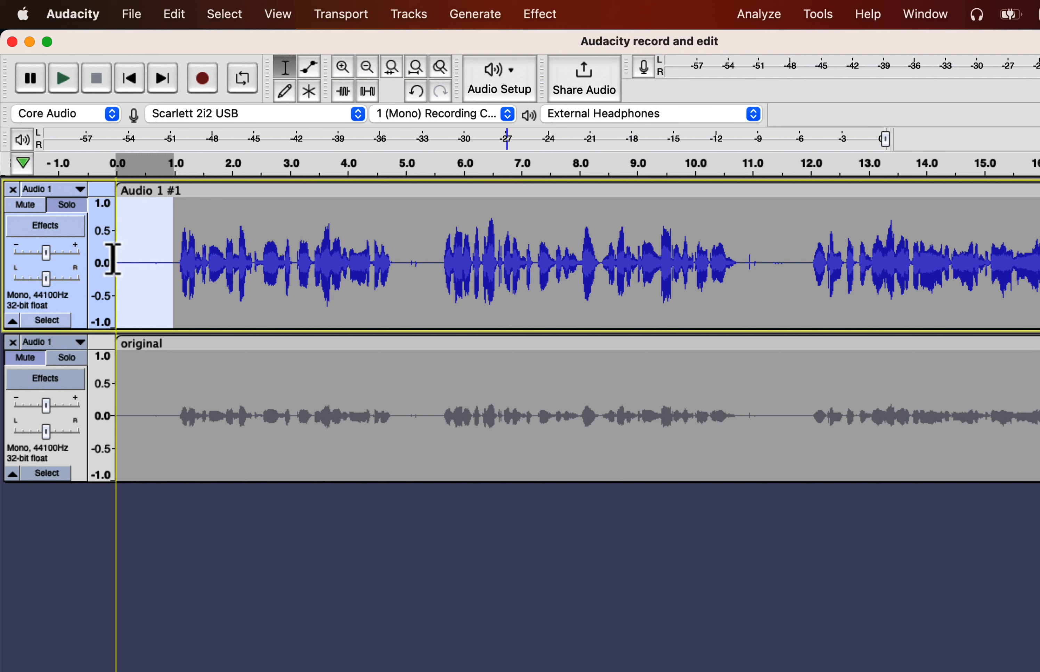
key("space")
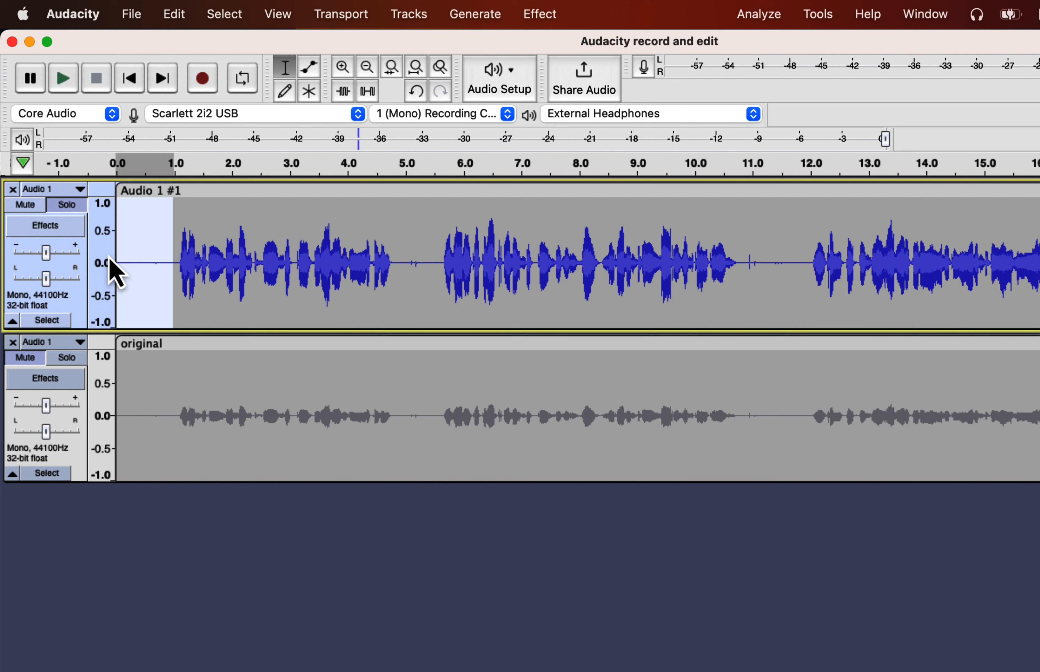
left_click_drag(151, 264, 163, 271)
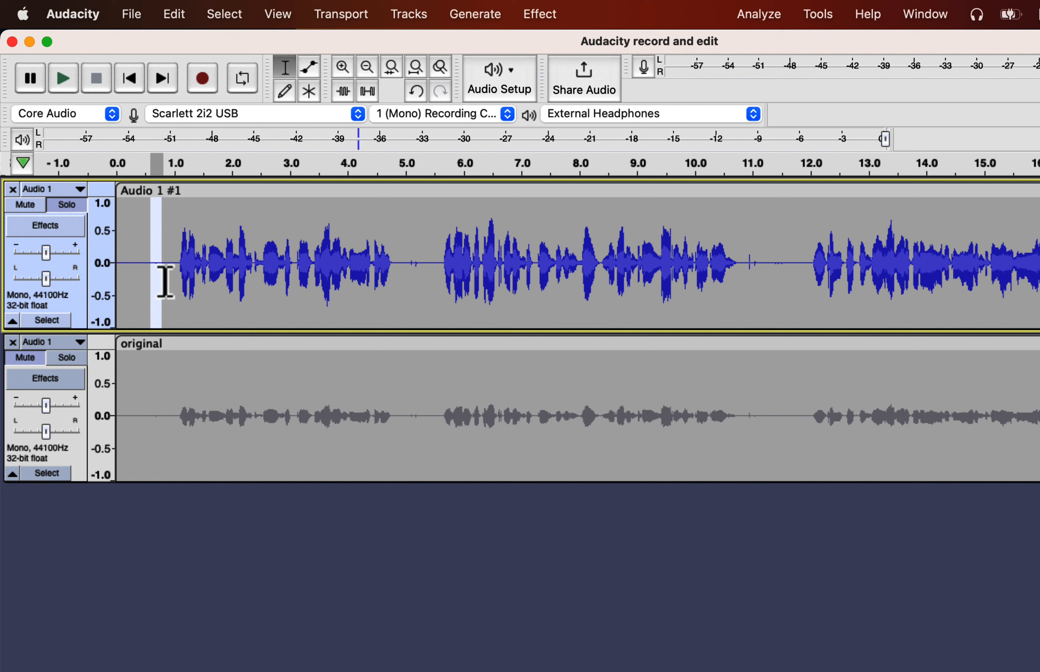
key("space")
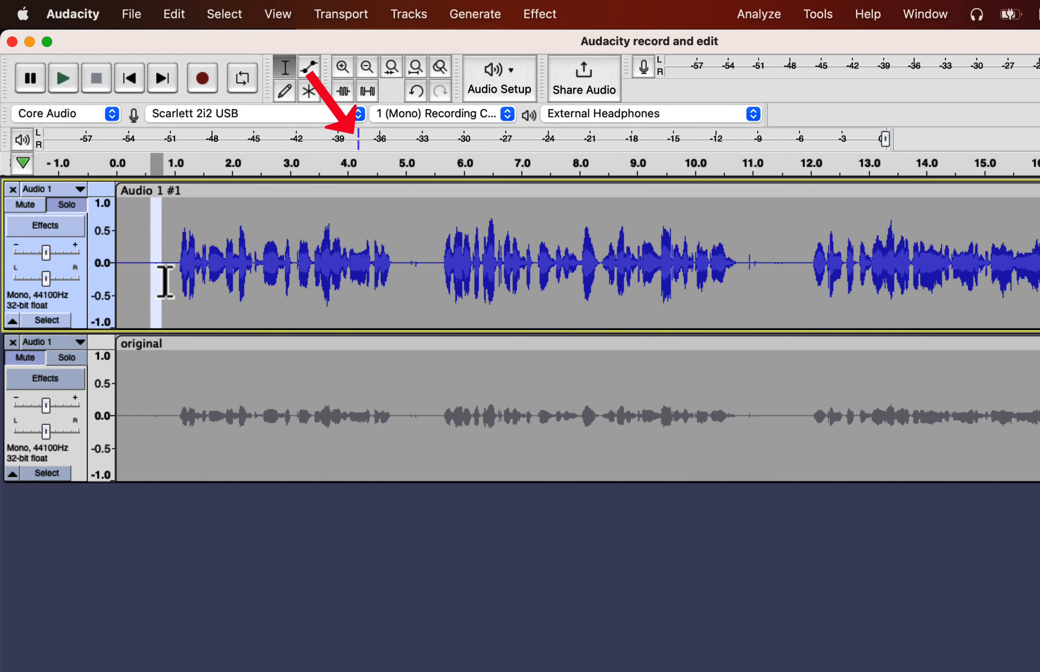
Temporarily delete a 0.32-second stretch at about 0.56 s to listen to the remaining opening silence, and undo the deletion
key("super+shift+f")
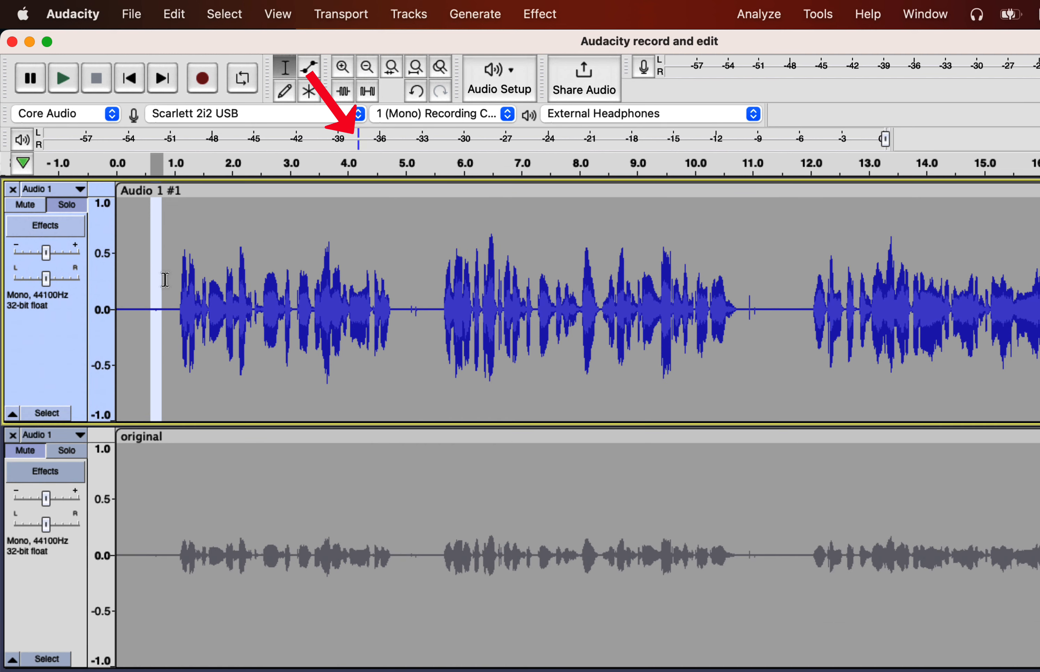
left_click(161, 308)
left_click(173, 312)
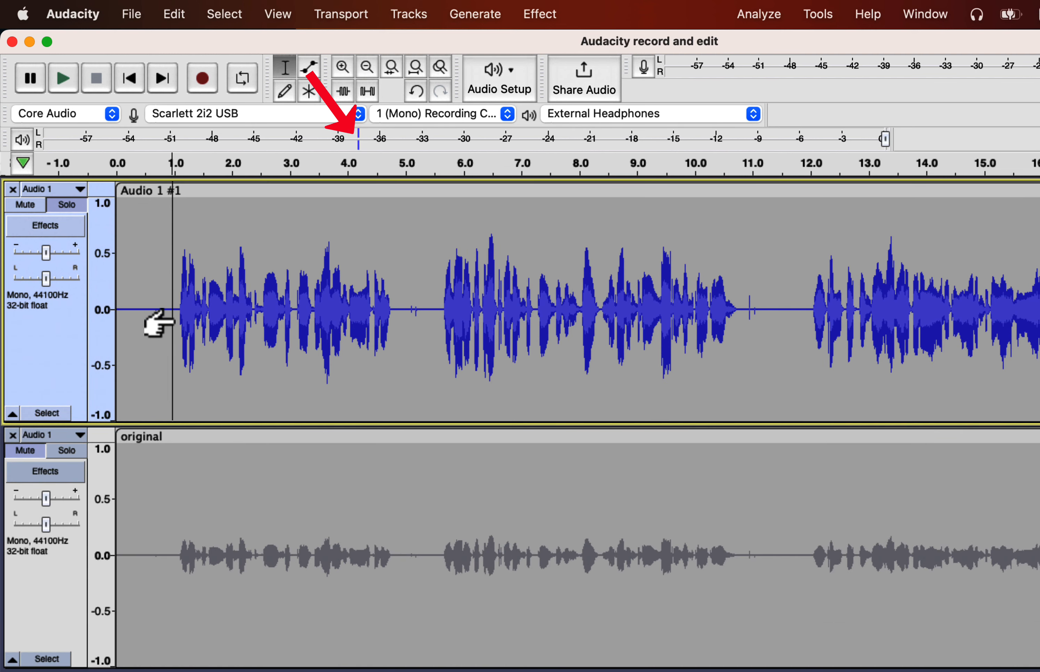
left_click_drag(148, 310, 165, 311)
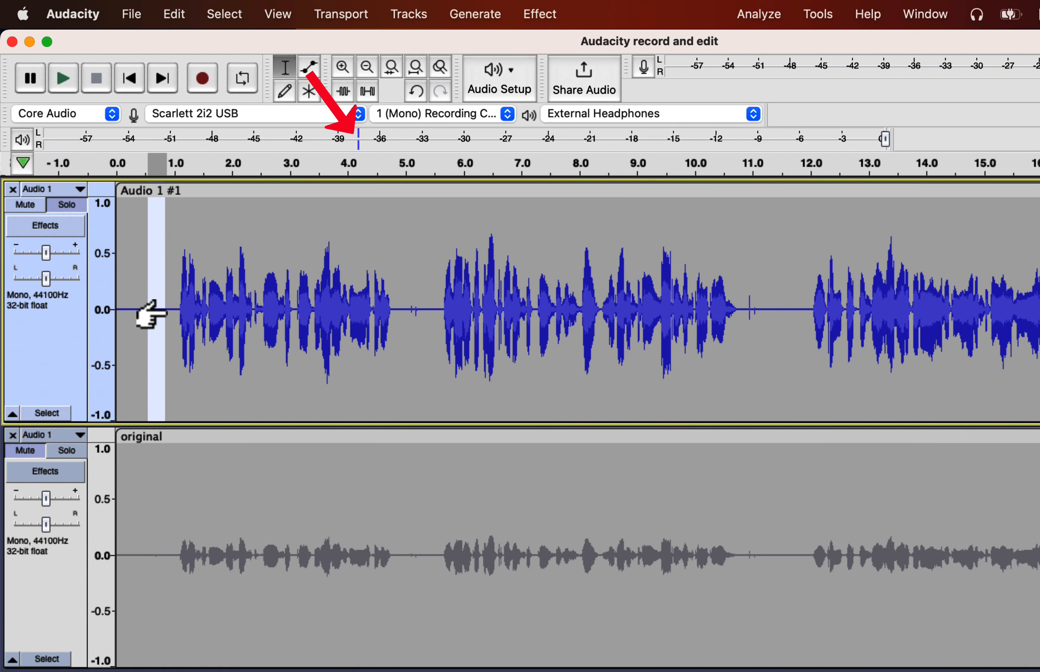
key("space")
key("Delete")
left_click(156, 311)
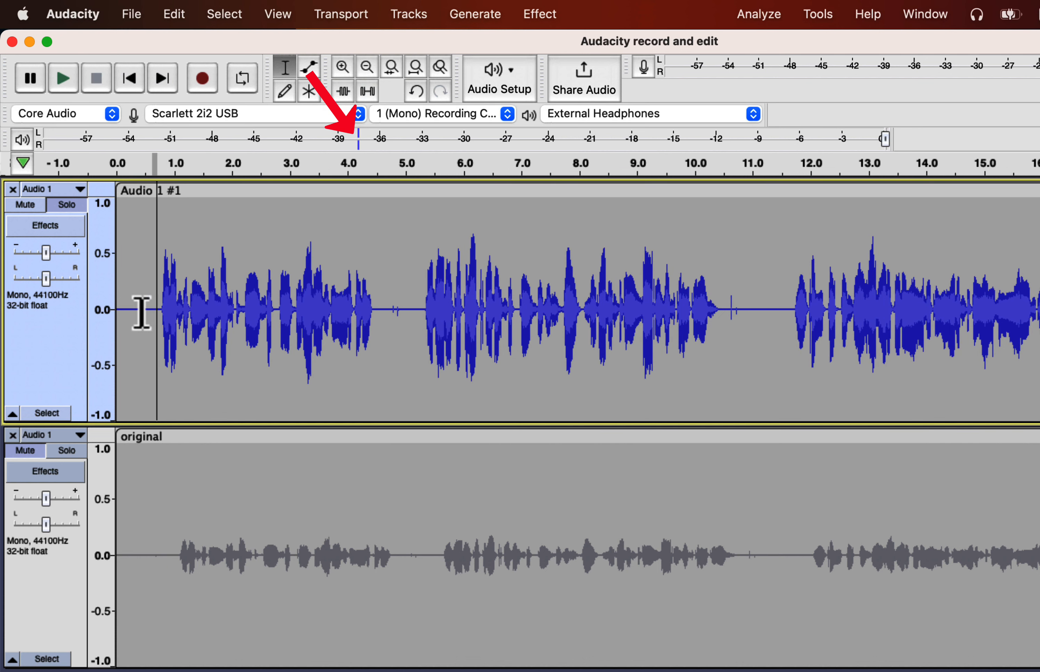
left_click_drag(141, 312, 112, 306)
key("space")
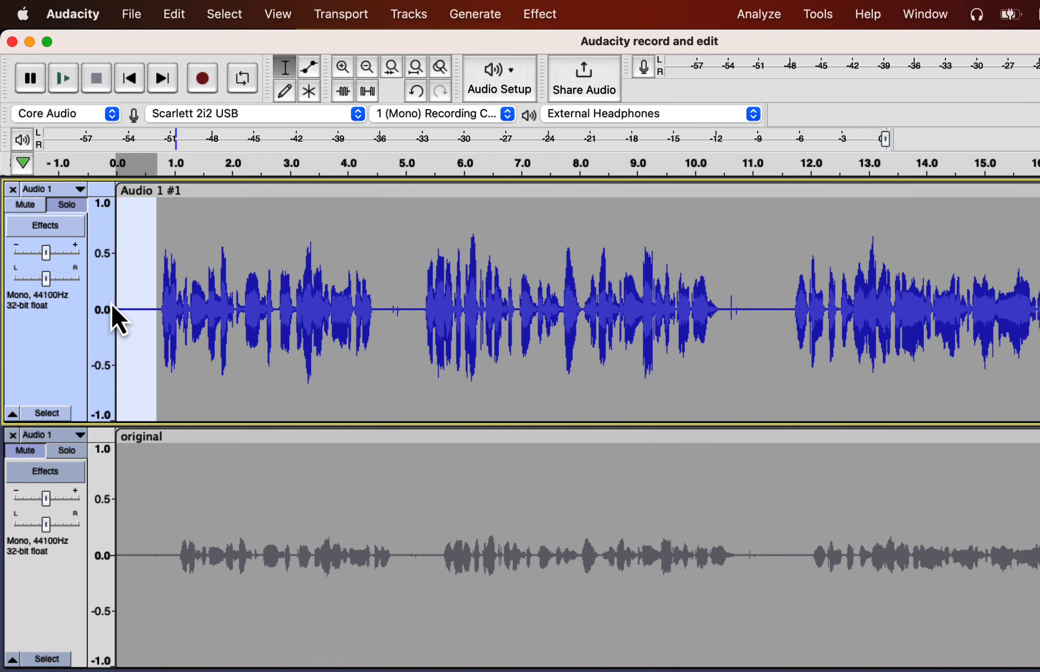
key("super+z")
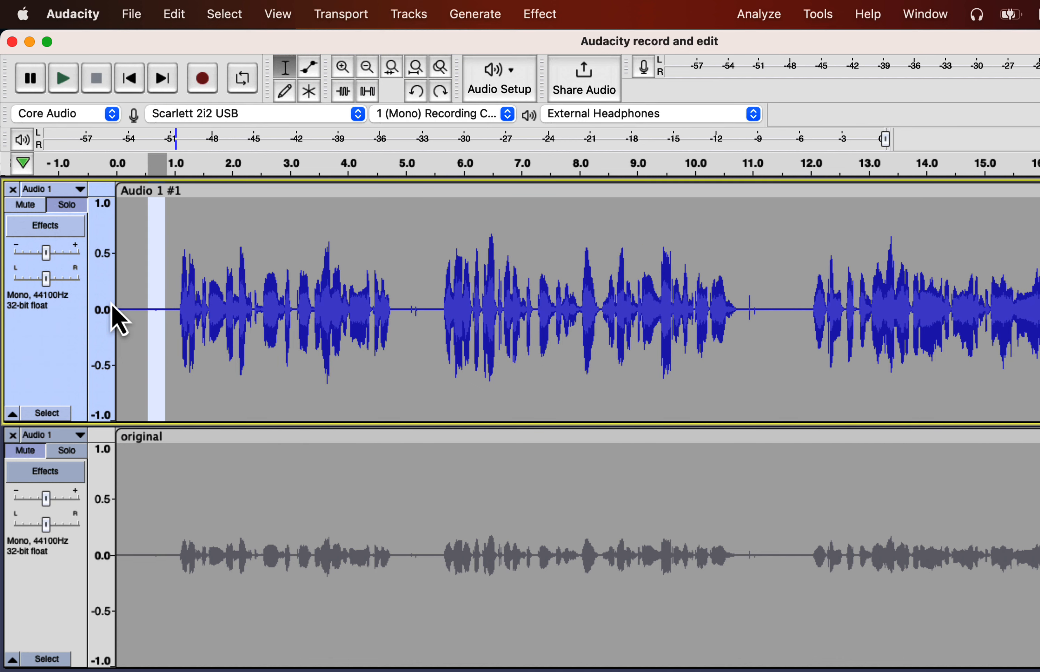
Play the noise-reduced clip from its start to judge how the voice sounds, and stop playback
left_click(119, 309)
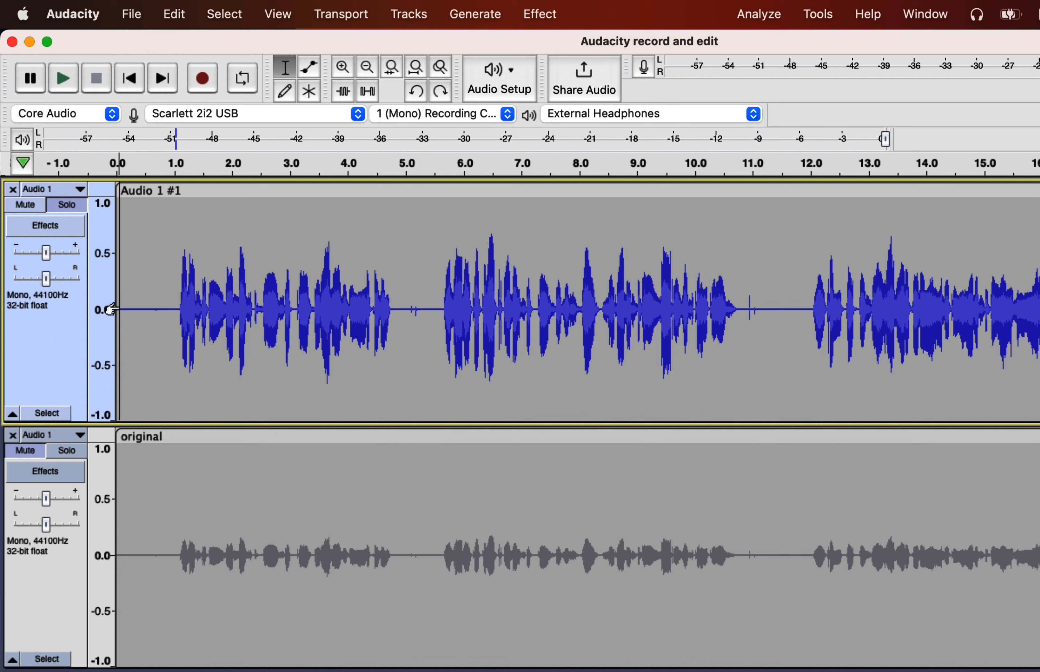
key("space")
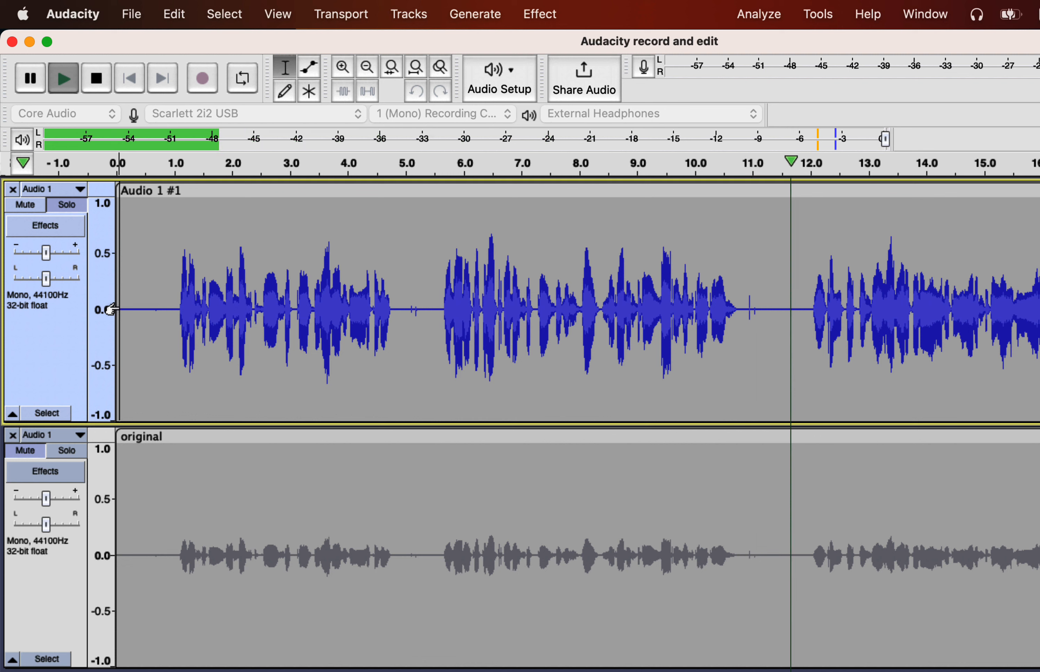
key("space")
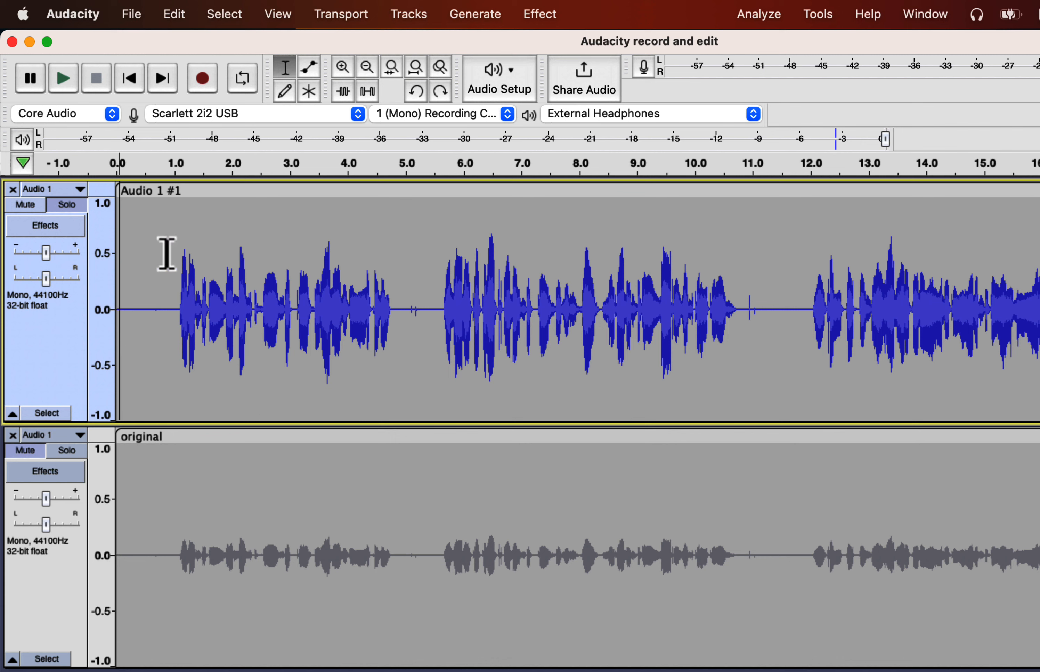
Revert the project through its edit history to the state right after the Normalize effect
left_click(282, 17)
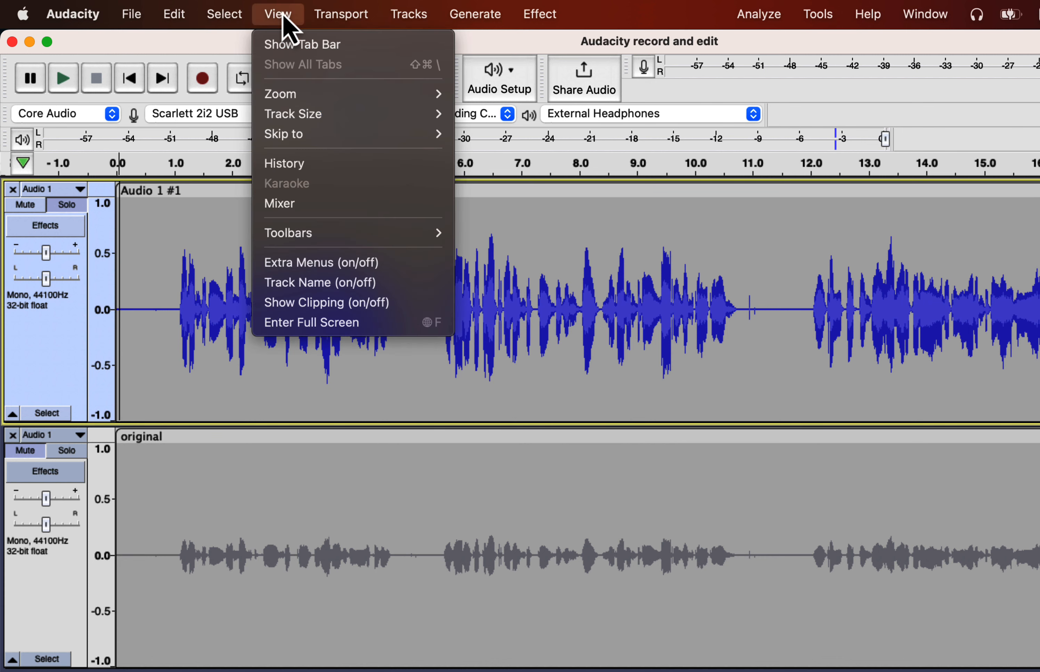
left_click(284, 165)
left_click(331, 284)
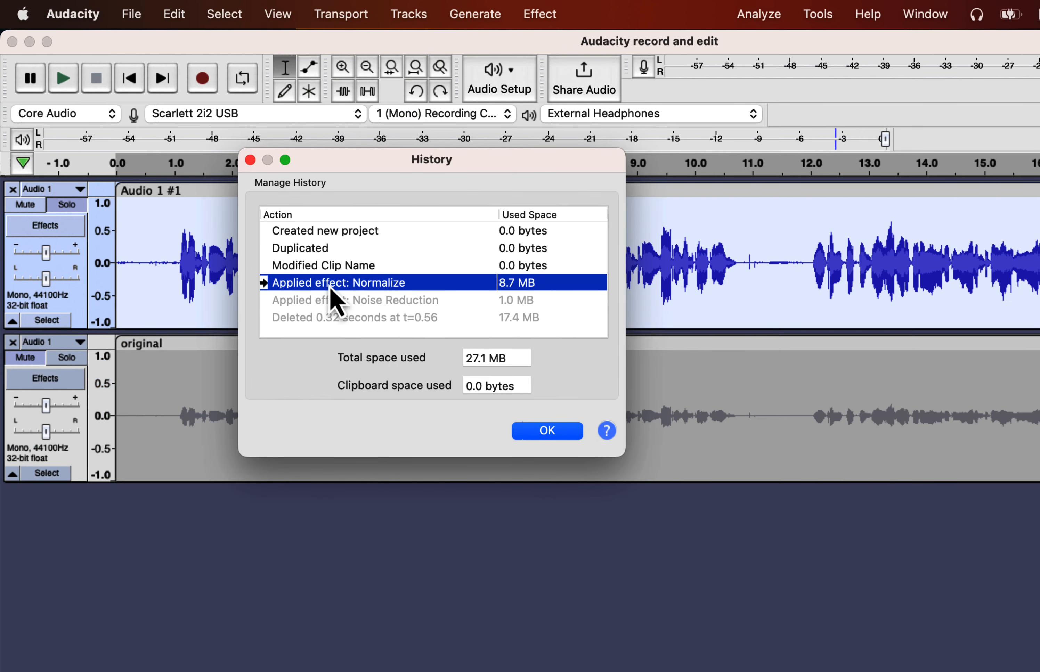
left_click(535, 434)
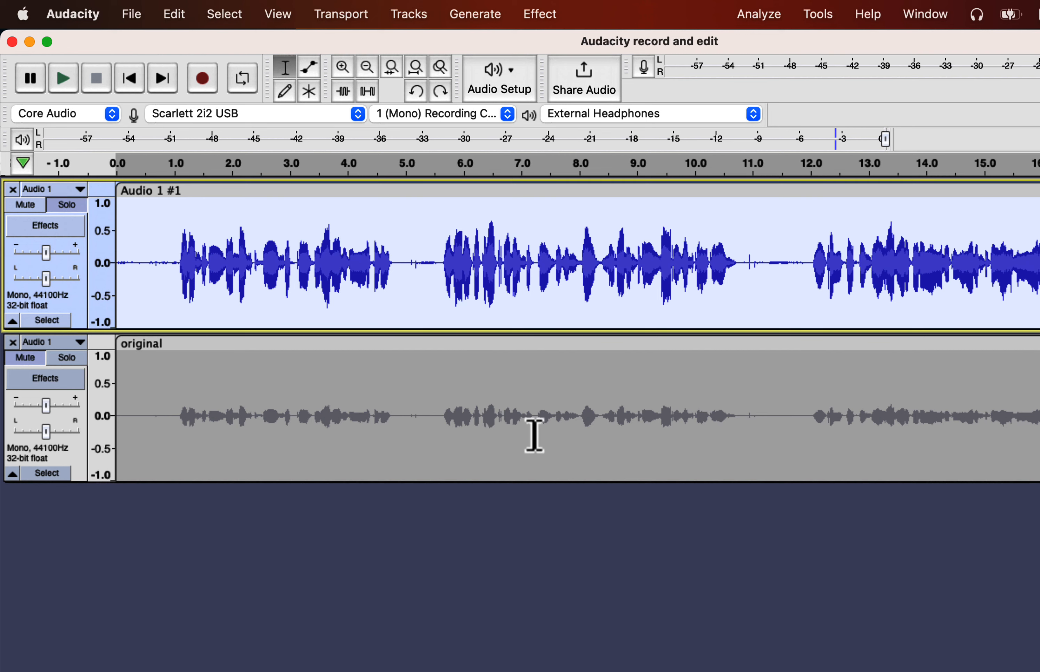
Apply Noise Reduction to the entire normalized clip with the reduction amount set to 6 dB
double_click(293, 267)
left_click(540, 14)
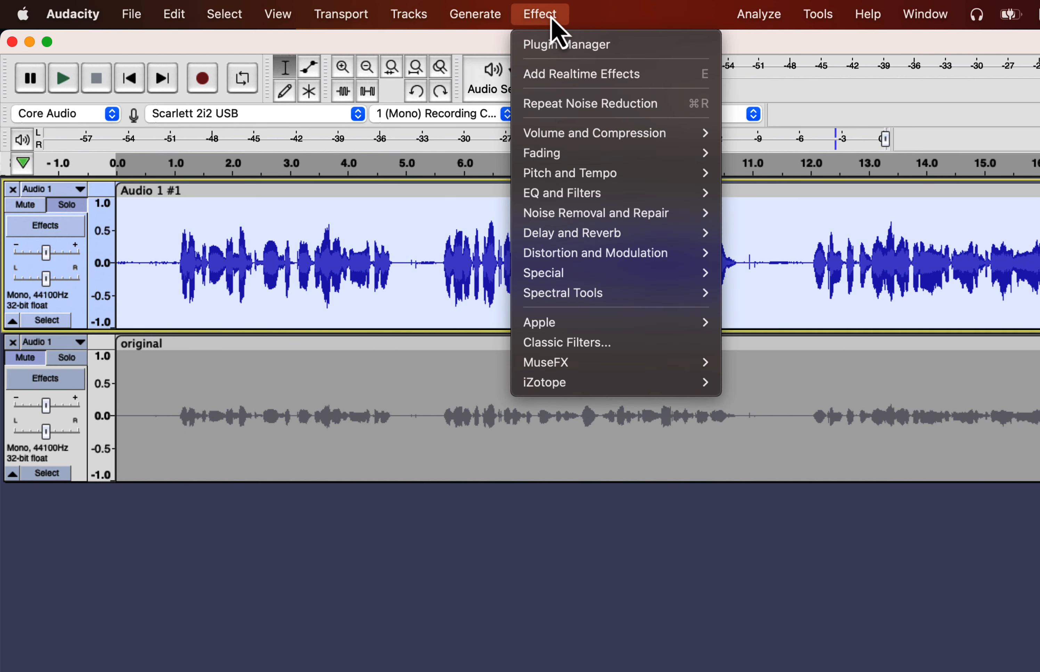
mouse_move(558, 219)
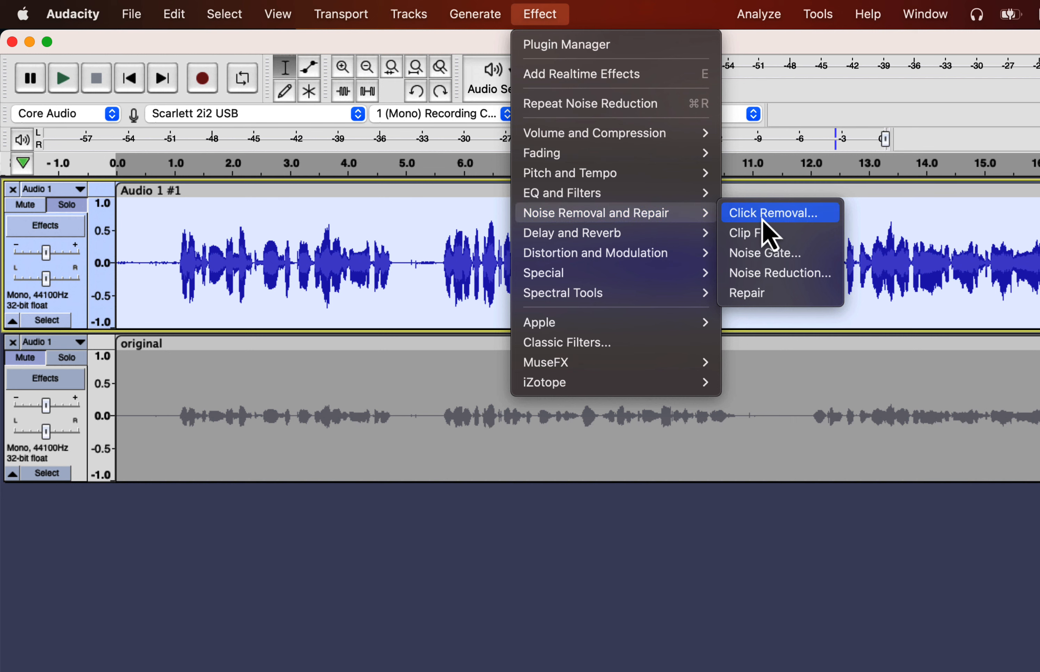
left_click(762, 275)
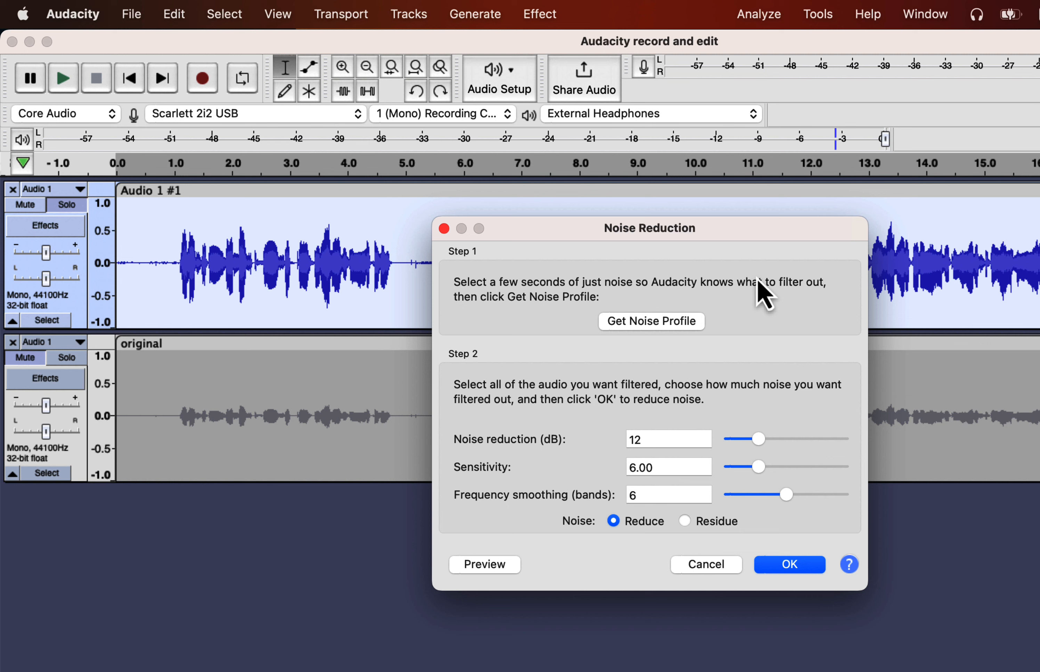
left_click_drag(754, 443, 742, 442)
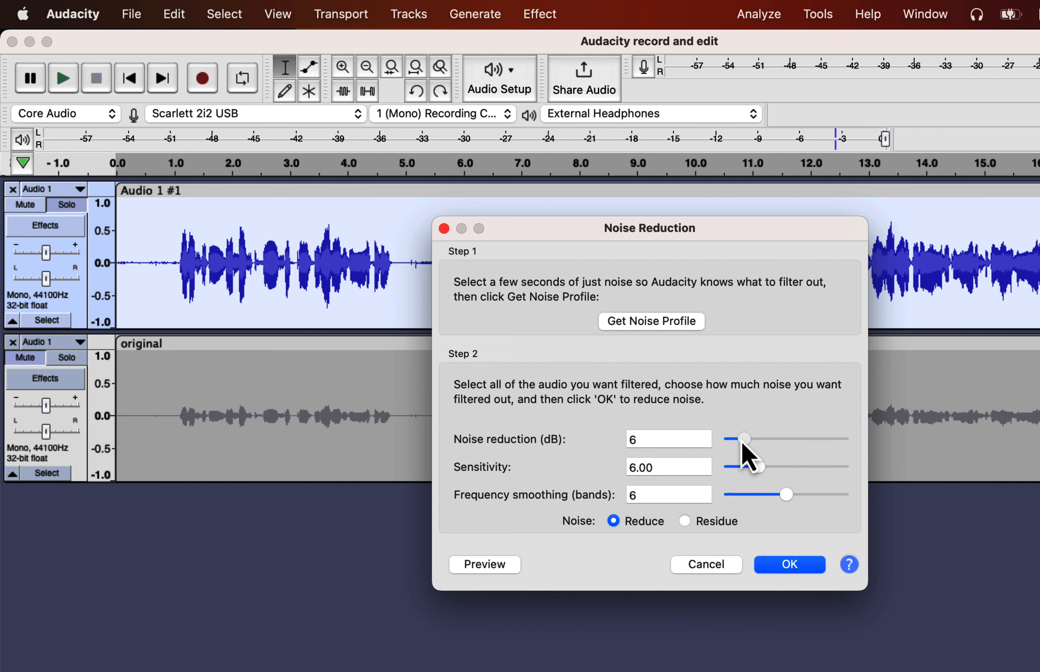
left_click(773, 568)
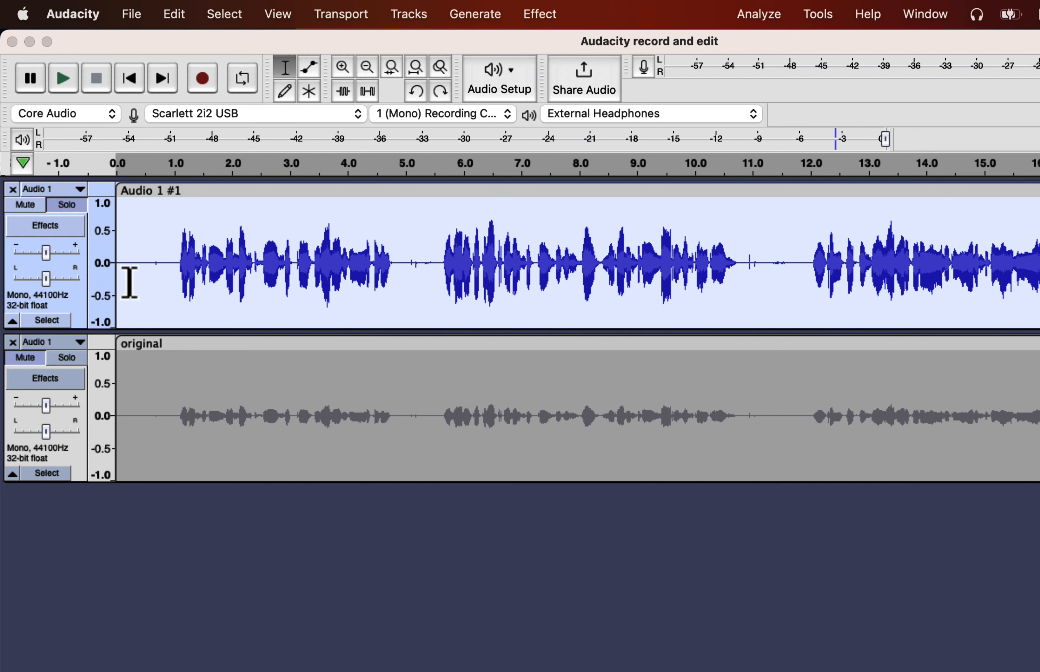
Play the clip from its start to hear the 6 dB noise reduction, and stop playback
left_click(121, 268)
key("space")
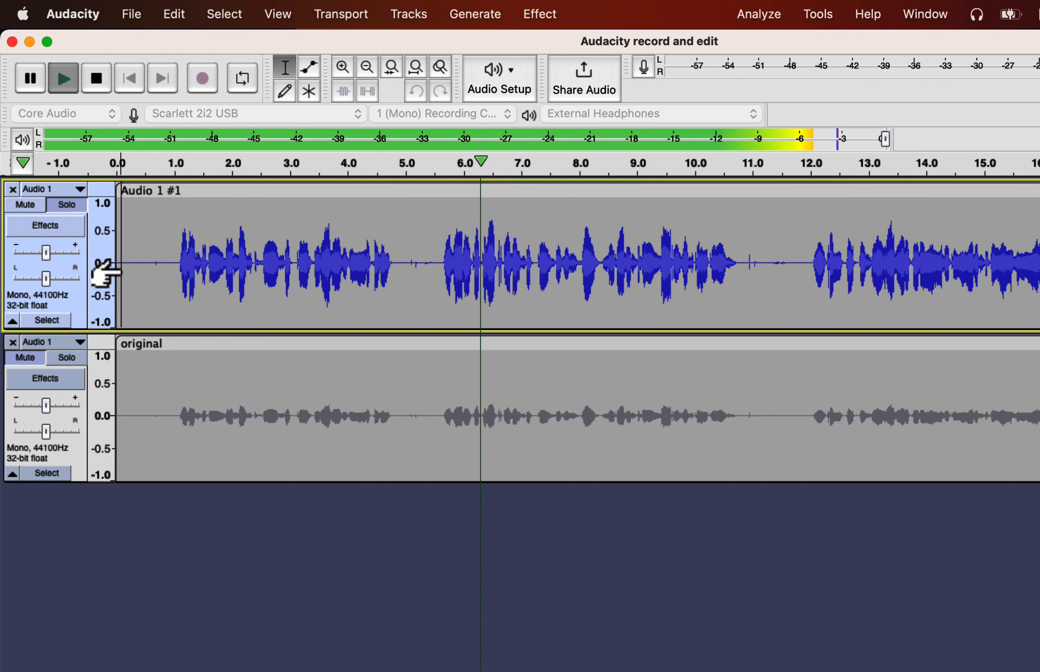
key("space")
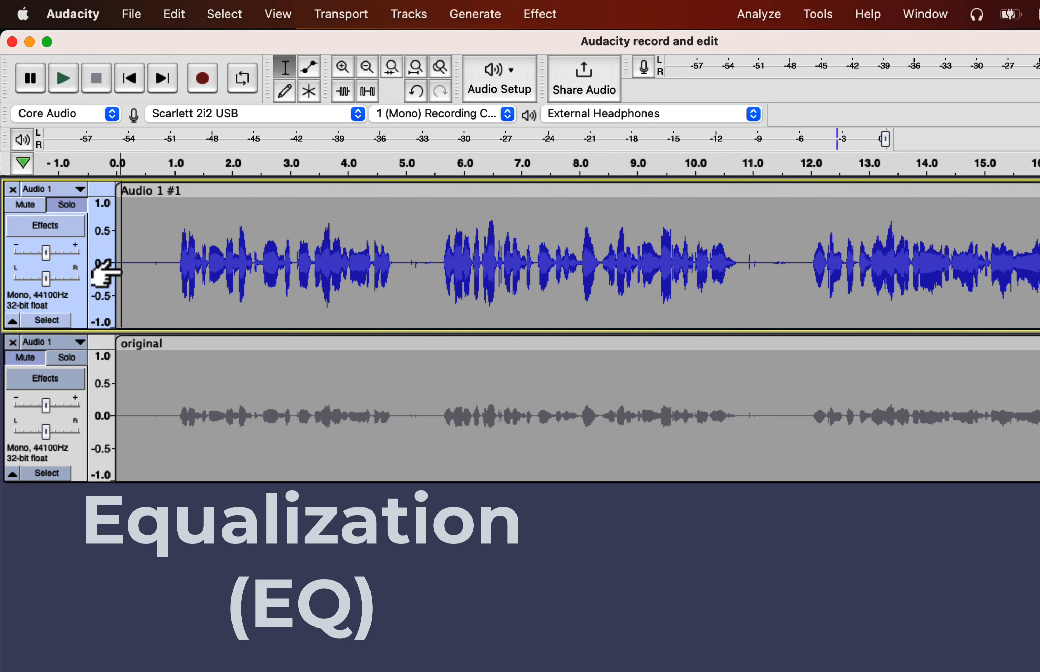
left_click(189, 250)
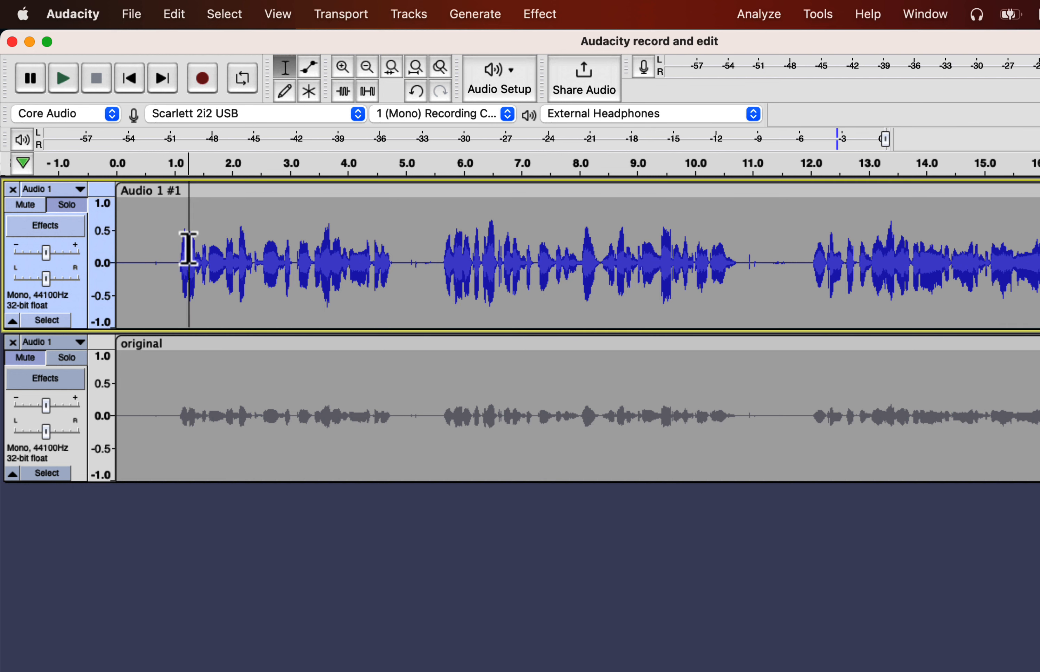
Open Filter Curve EQ for the entire noise-reduced clip and reset its curve with the Defaults factory preset
double_click(188, 249)
left_click(535, 17)
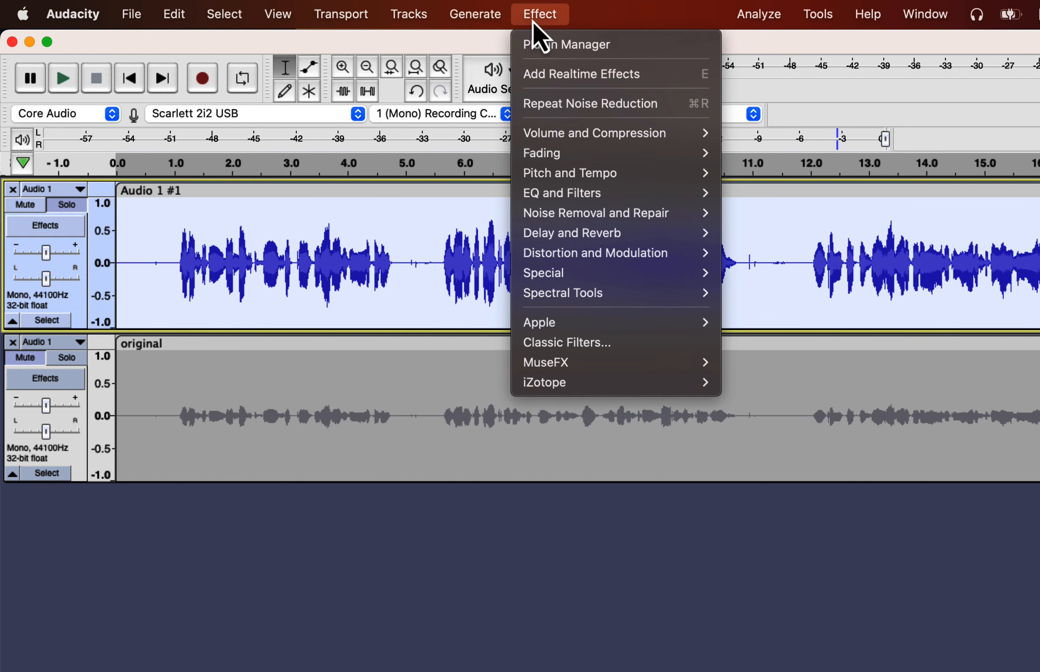
mouse_move(560, 197)
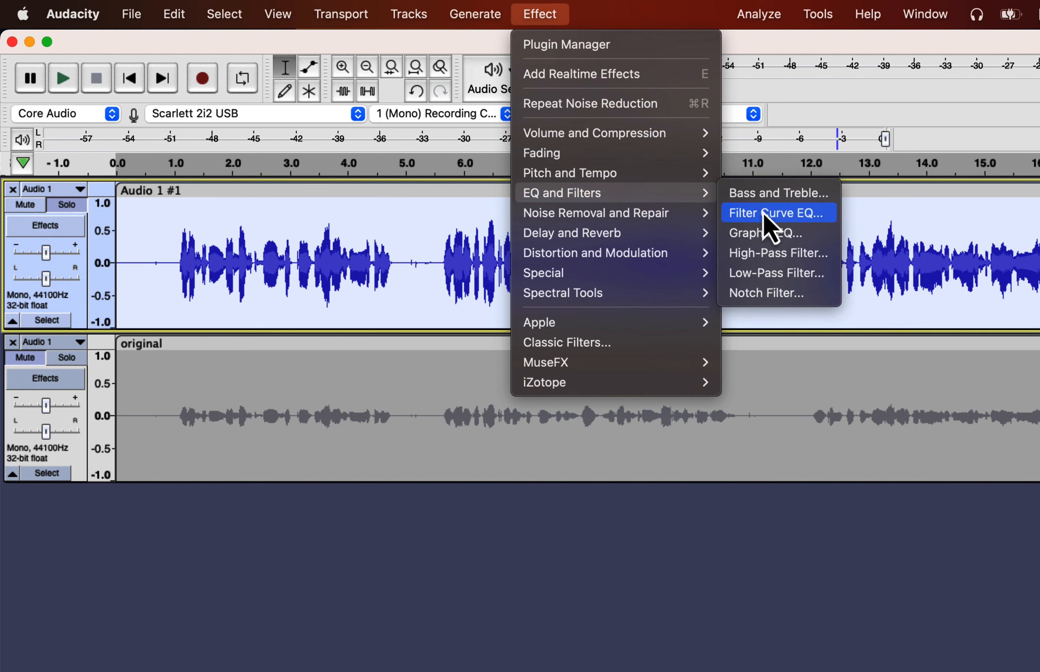
left_click(821, 216)
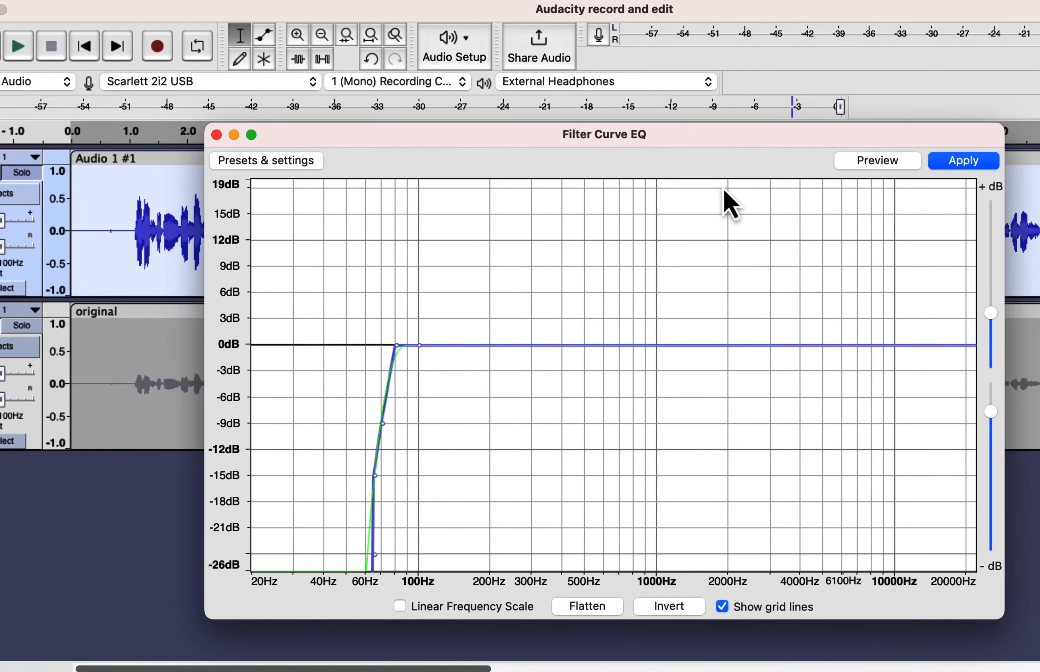
left_click(309, 166)
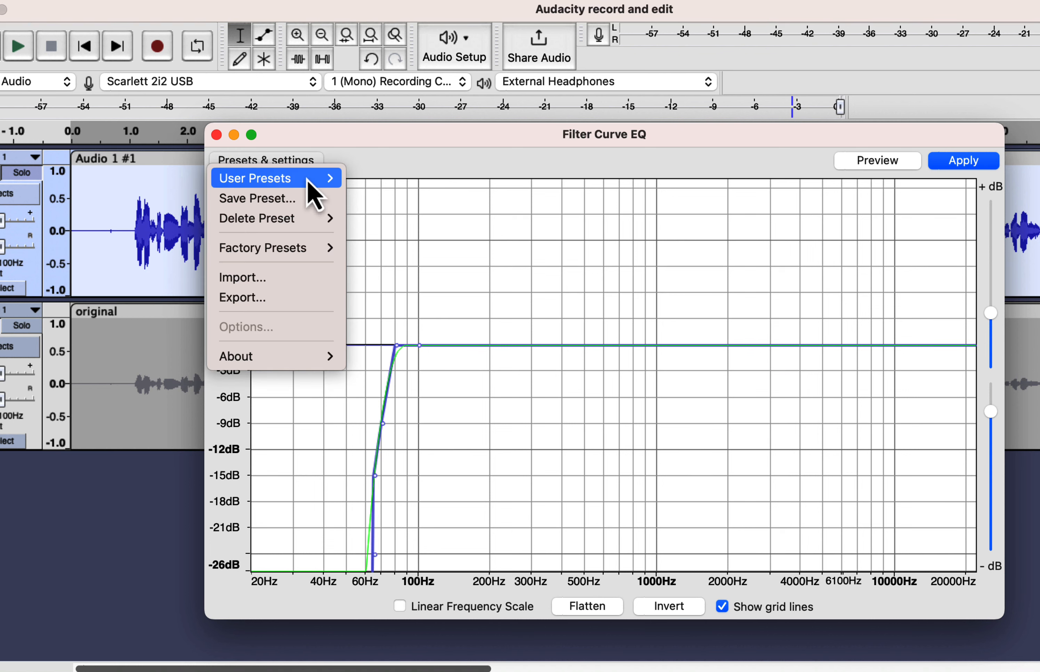
mouse_move(301, 254)
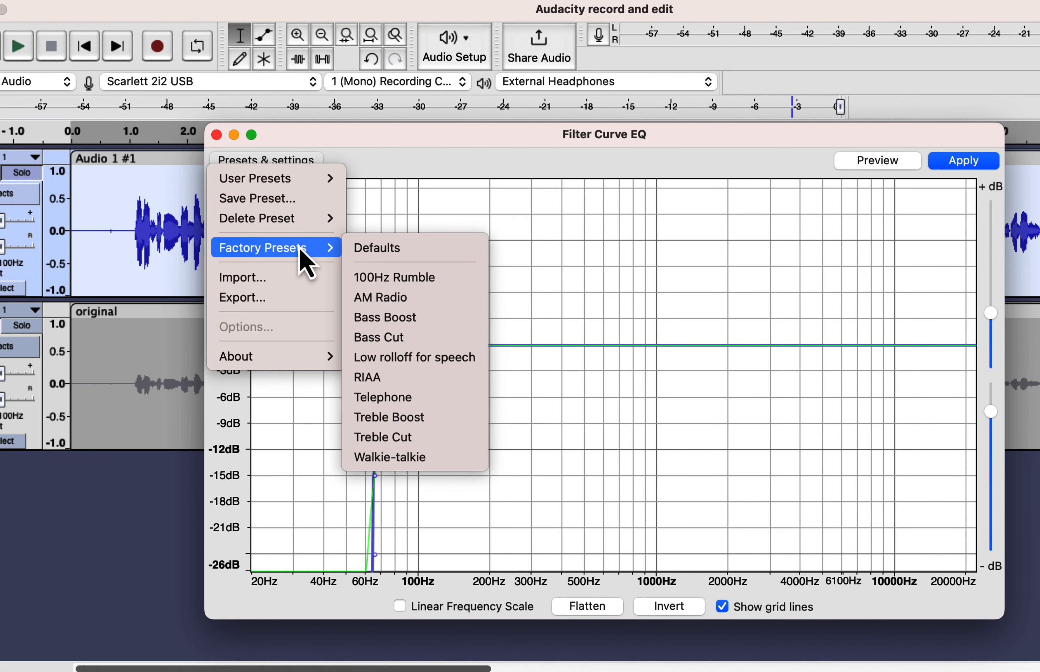
left_click(395, 252)
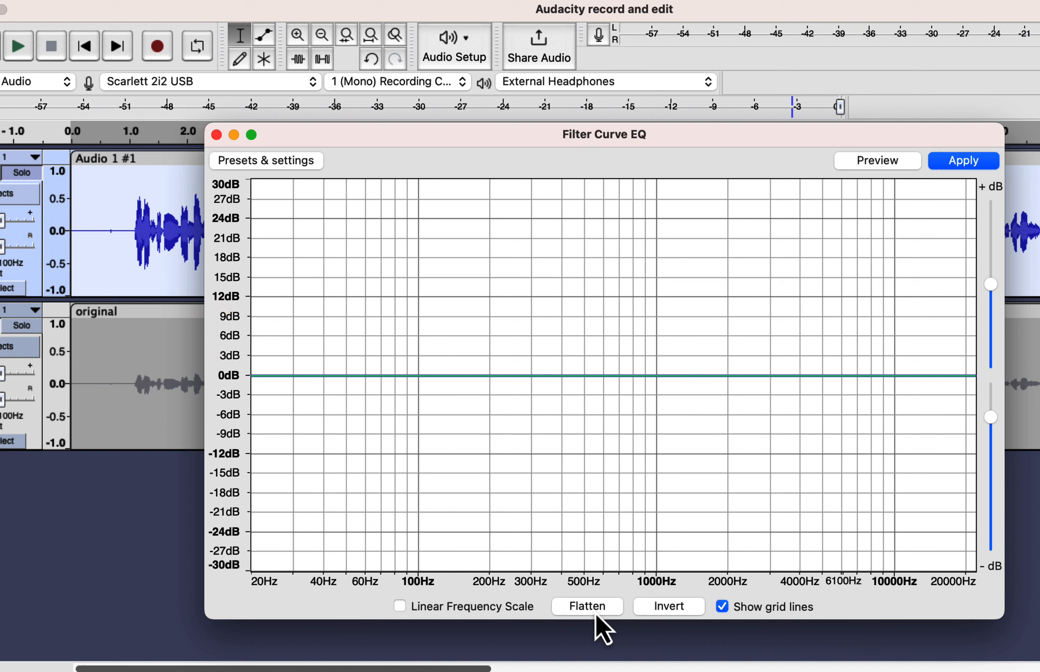
Load the Treble Boost factory preset and lower its boost above about 5000 Hz to 6 dB
left_click(281, 159)
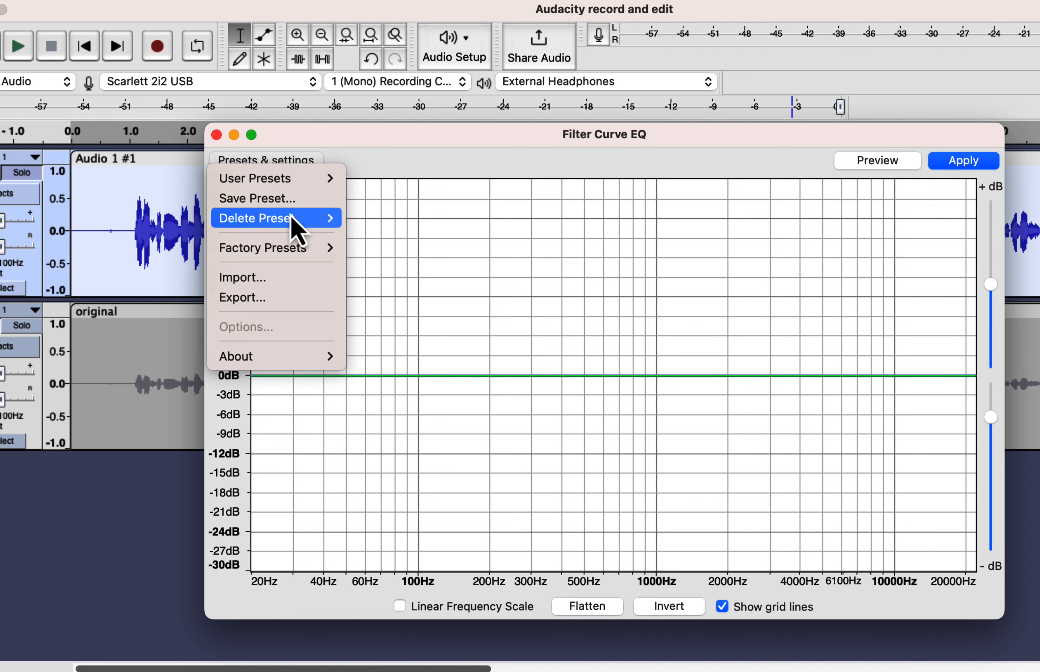
mouse_move(299, 251)
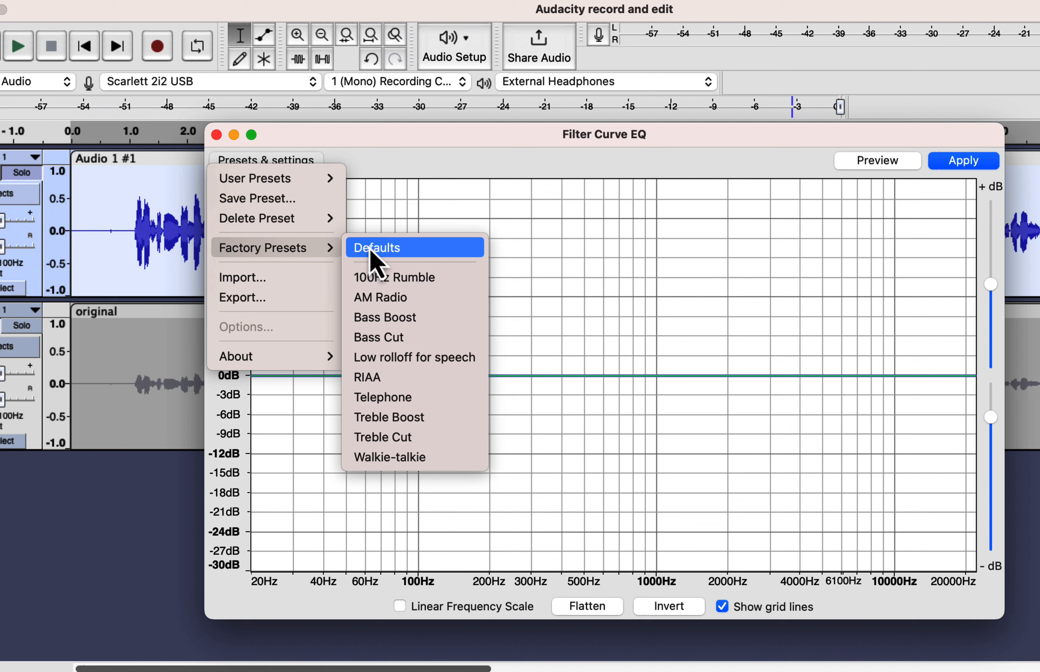
left_click(393, 423)
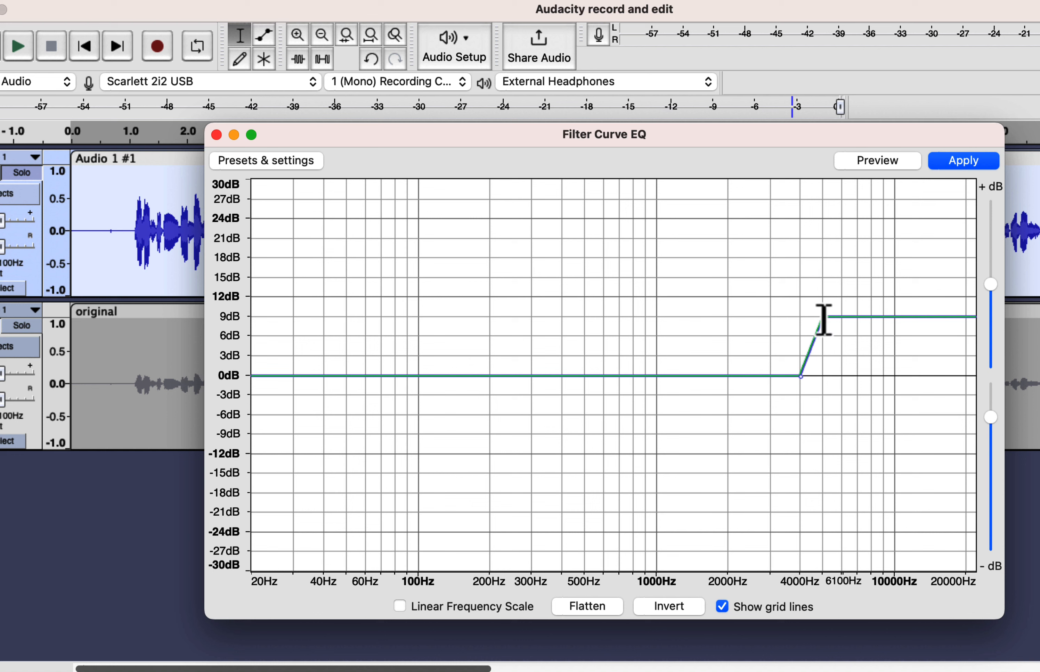
mouse_move(825, 324)
left_mouse_down()
mouse_move(824, 339)
mouse_move(855, 341)
mouse_move(824, 337)
left_mouse_up()
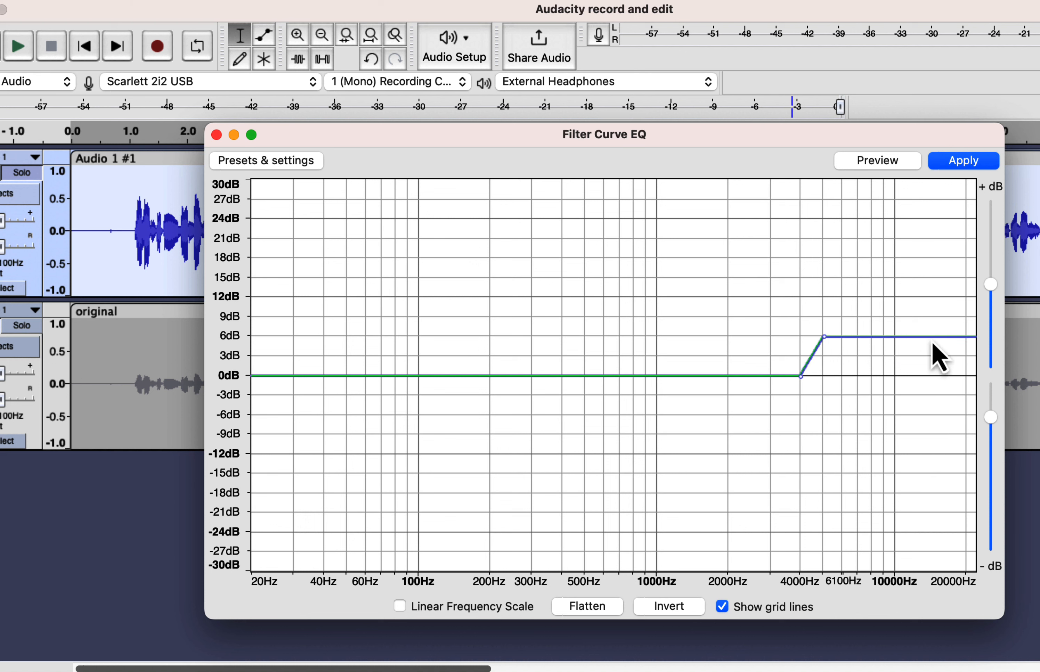
Add a steep high-end cut from about 16 kHz down to about -17 dB at 20 kHz, and apply the EQ curve
left_click(943, 337)
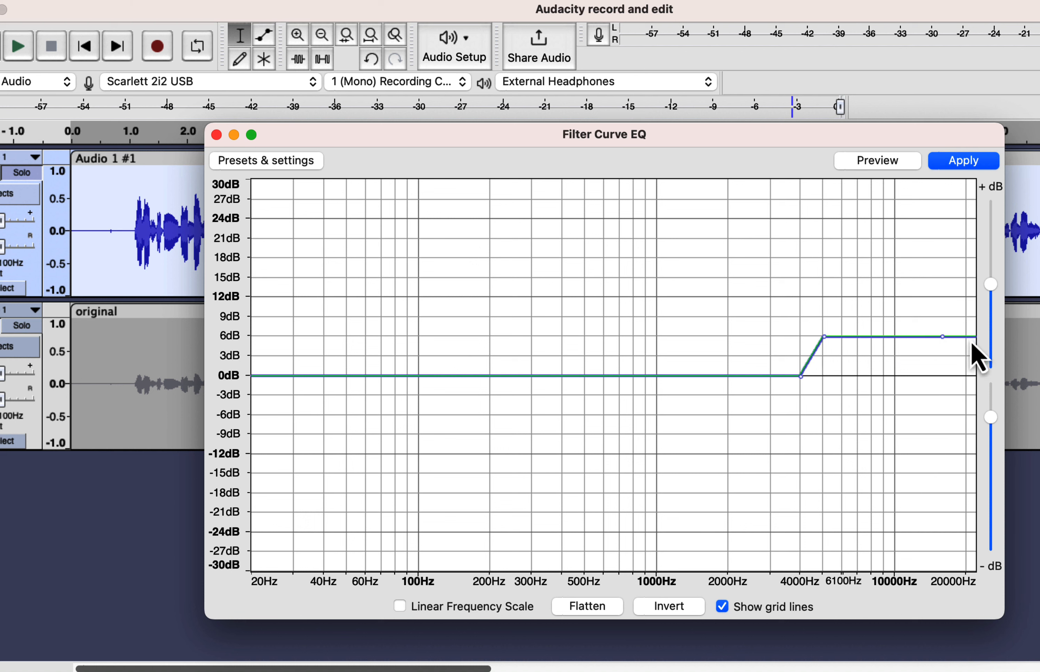
left_click_drag(971, 341, 966, 491)
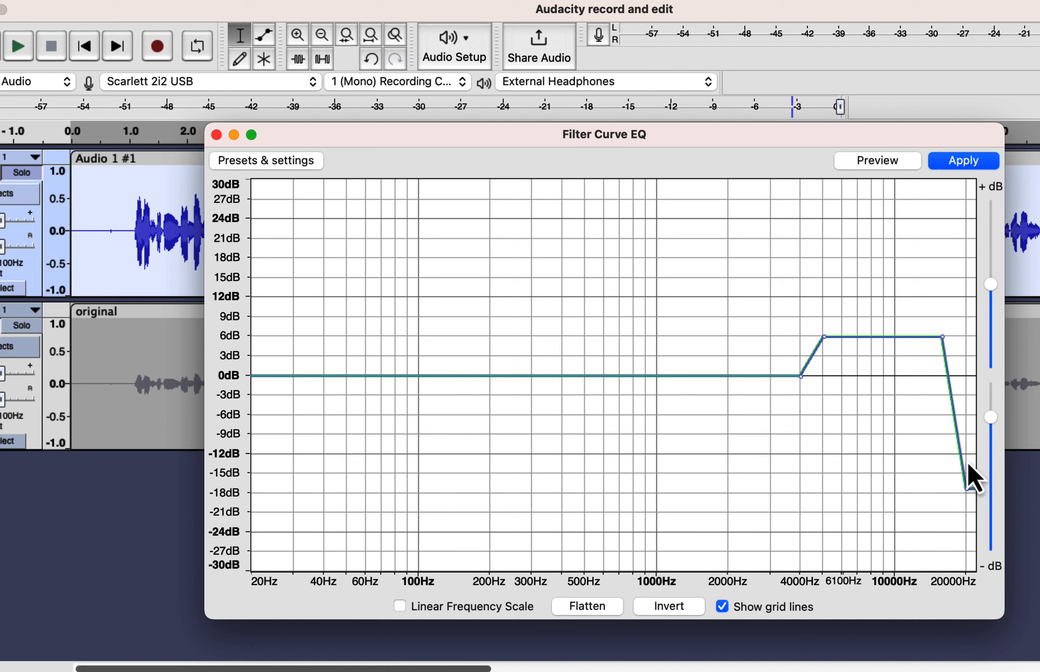
left_click(961, 165)
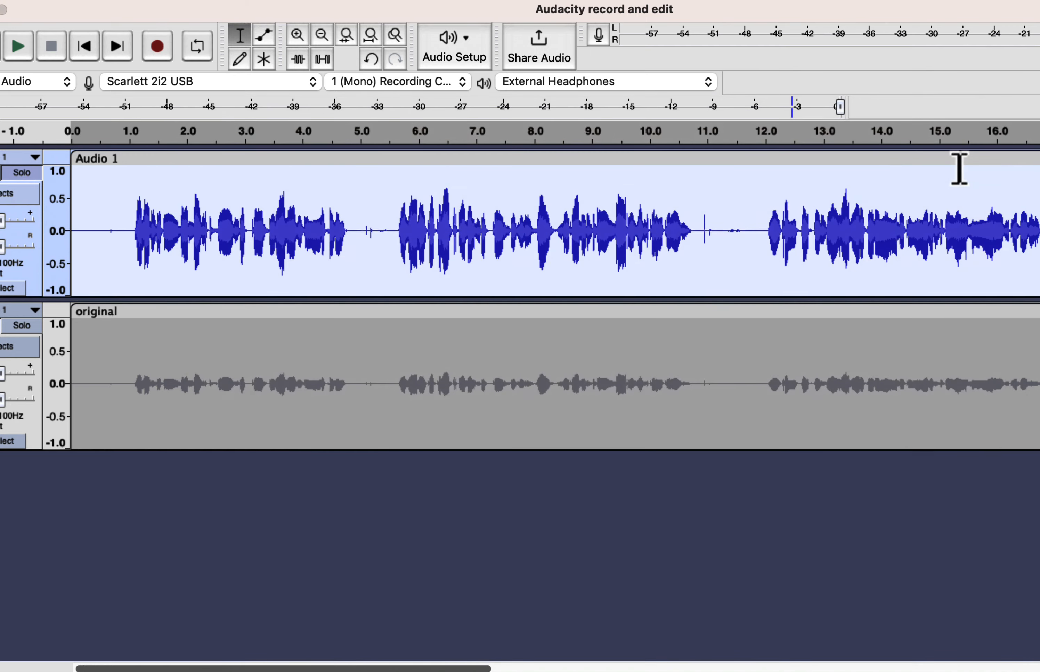
Play the equalized clip from near its start to judge the treble boost, and stop playback
left_click(82, 222)
key("space")
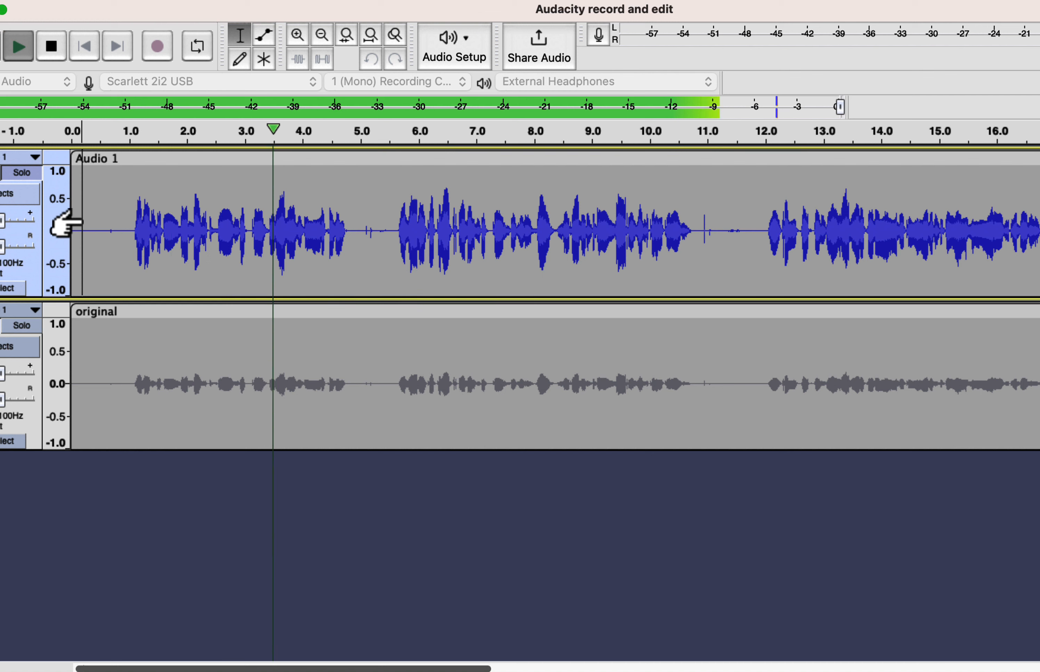
key("space")
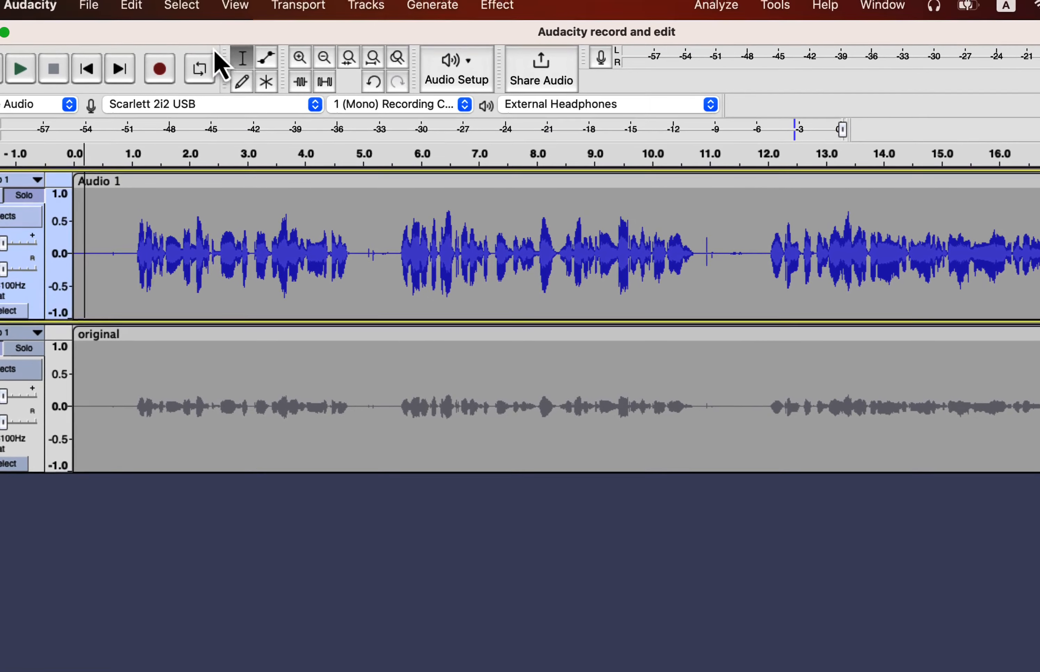
Revert the project through its edit history to the state right after the Noise Reduction effect
left_click(236, 14)
left_click(255, 163)
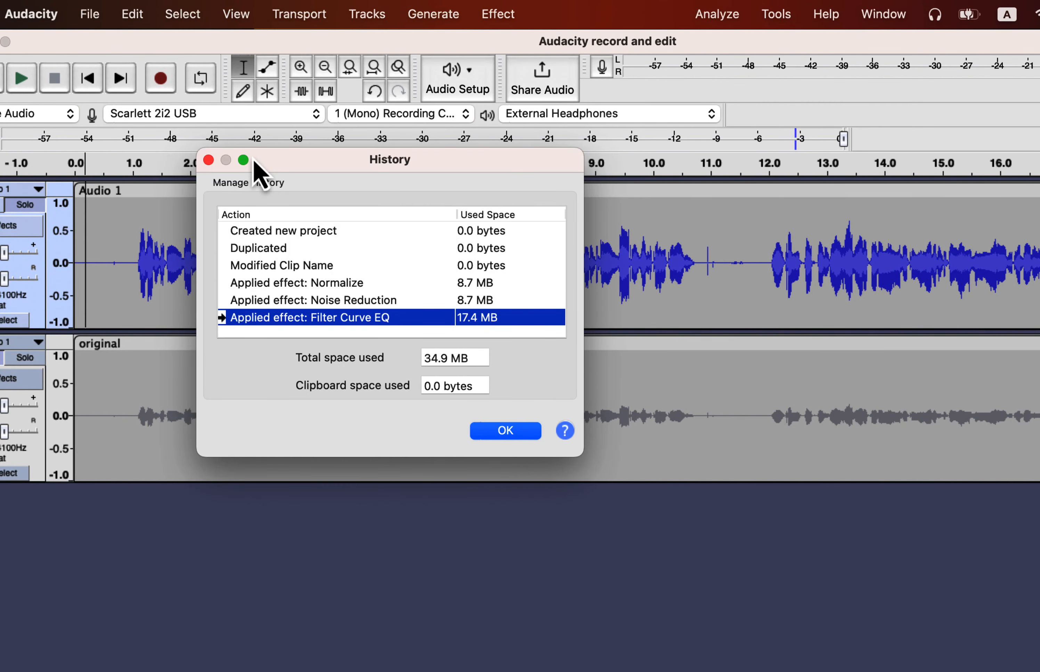
left_click(274, 300)
left_click(509, 432)
Open Filter Curve EQ for the entire clip and load the Low rolloff for speech factory preset
double_click(413, 271)
left_click(518, 16)
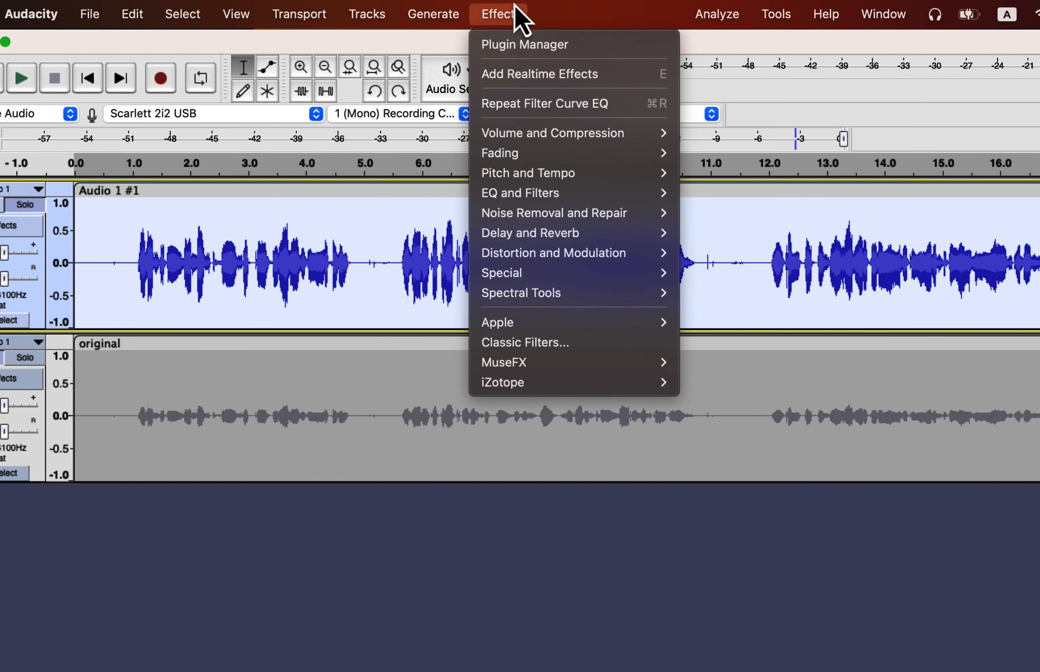
mouse_move(511, 194)
left_click(734, 213)
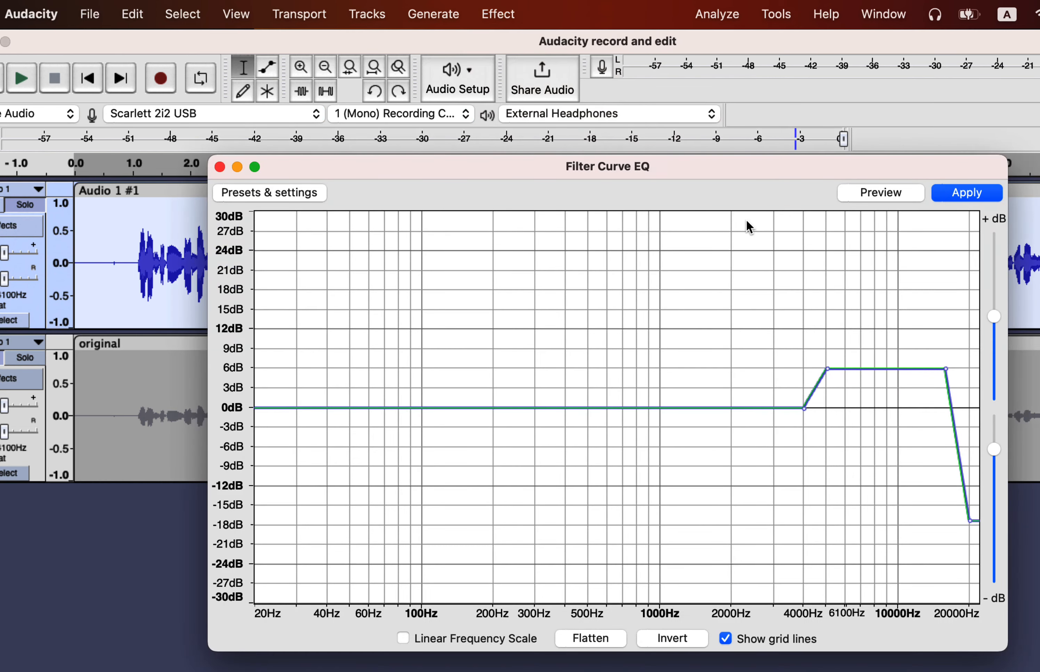
left_click(311, 199)
mouse_move(314, 284)
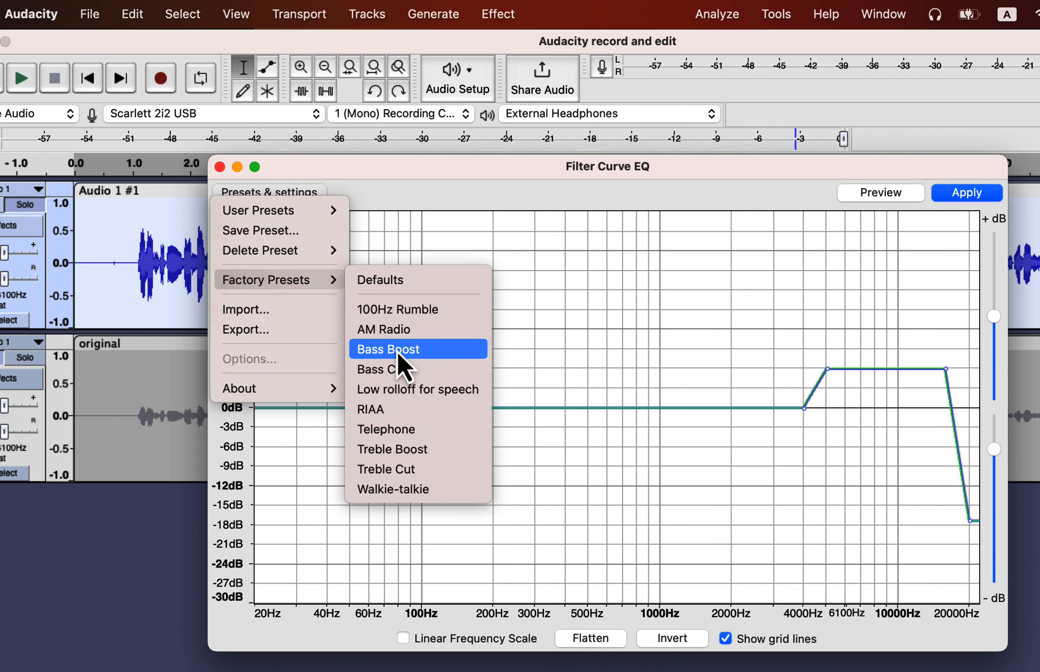
left_click(404, 391)
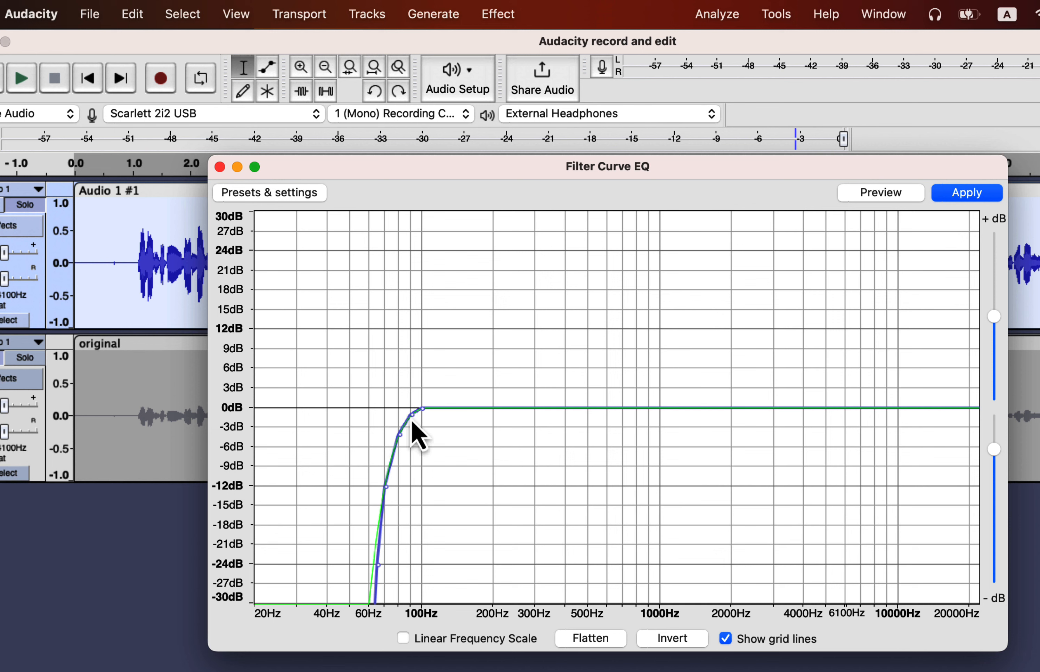
Reshape the low rolloff to fall from 0 dB at about 80 Hz through about -8 dB at 70 Hz to about -27 dB at 60 Hz
left_click(411, 419)
left_click_drag(411, 419, 399, 407)
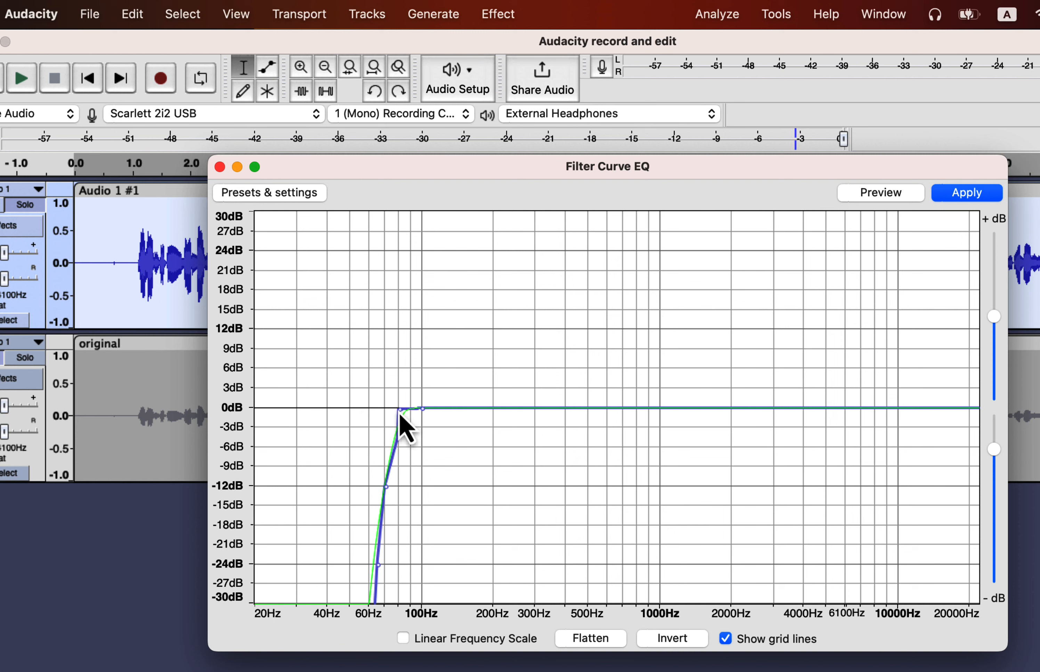
left_click(400, 434)
left_click_drag(399, 441, 384, 452)
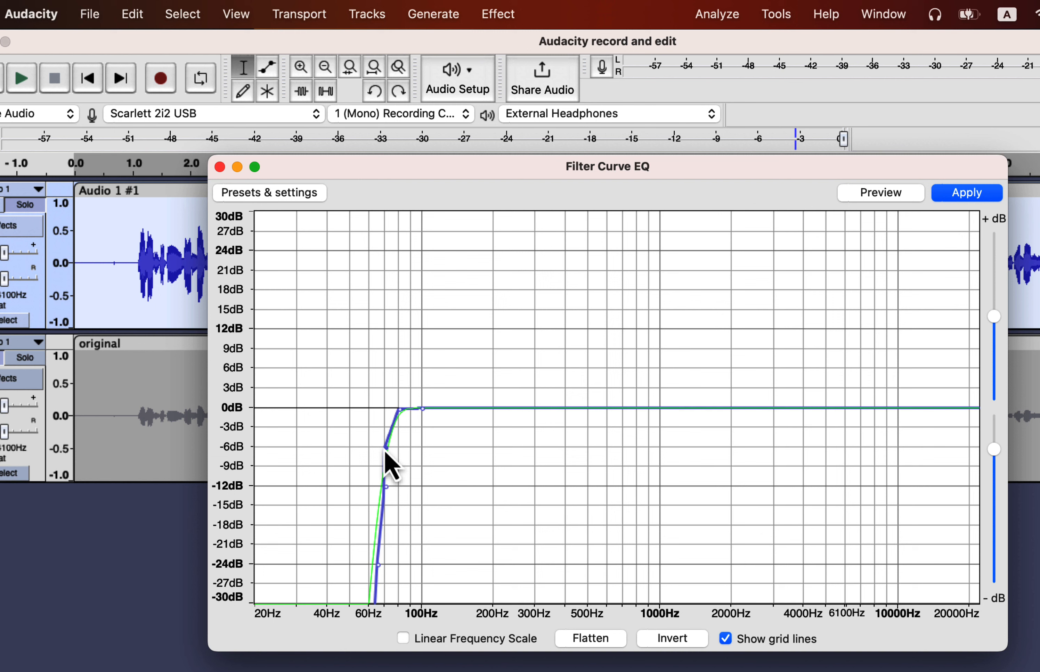
left_click_drag(385, 451, 383, 469)
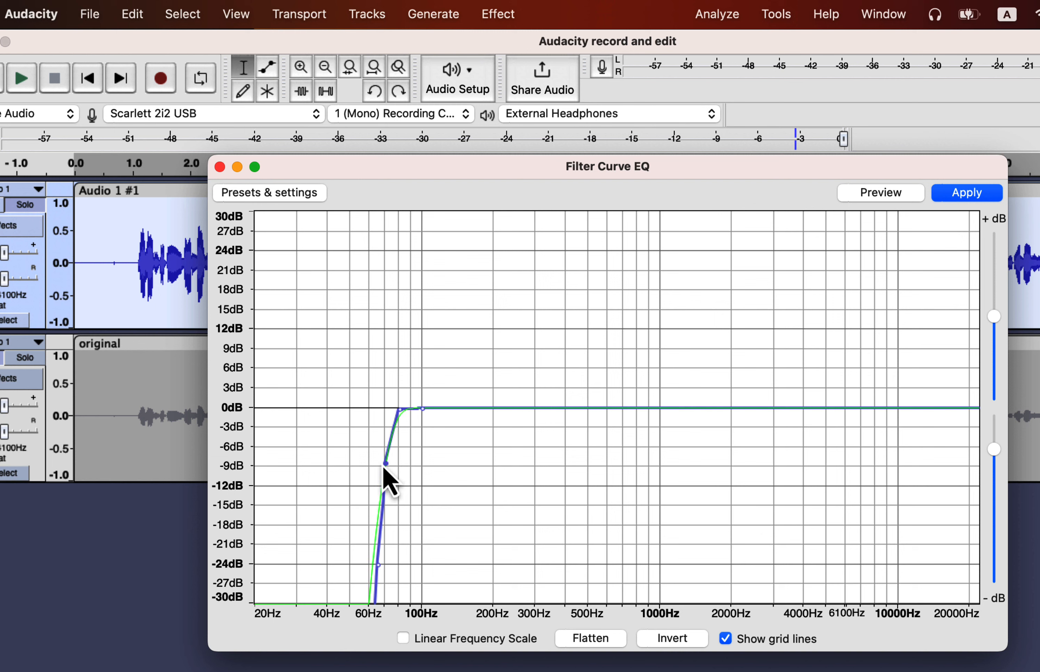
left_click(379, 501)
left_click_drag(379, 565, 371, 582)
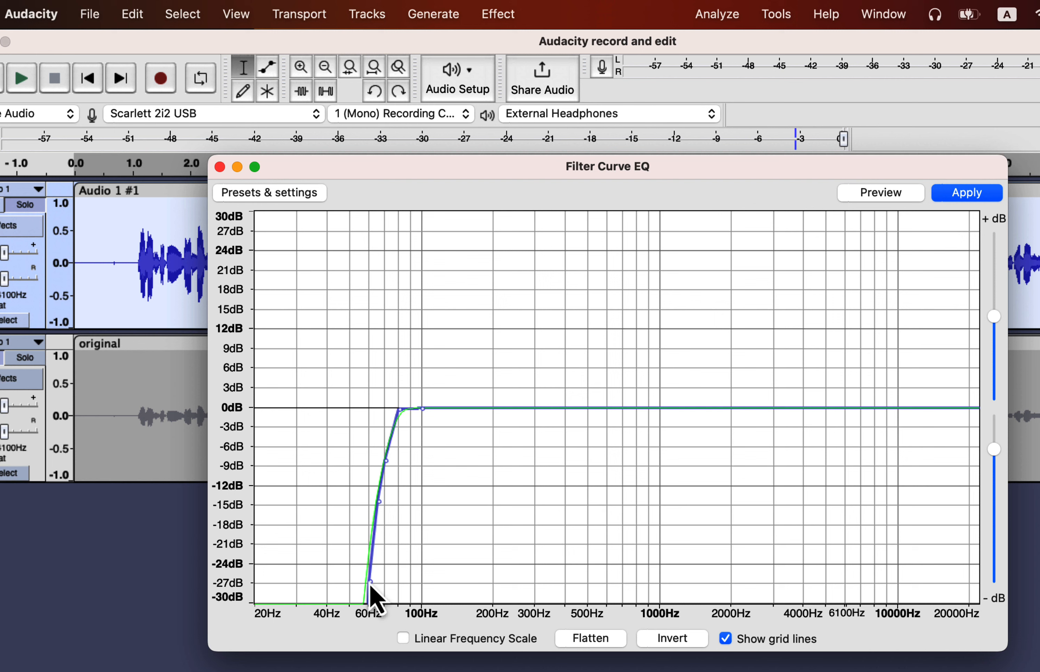
Raise the curve from about 4000 Hz to a 6 dB boost above 5000 Hz, and cut it steeply to about -22 dB beyond 16 kHz
left_click(805, 409)
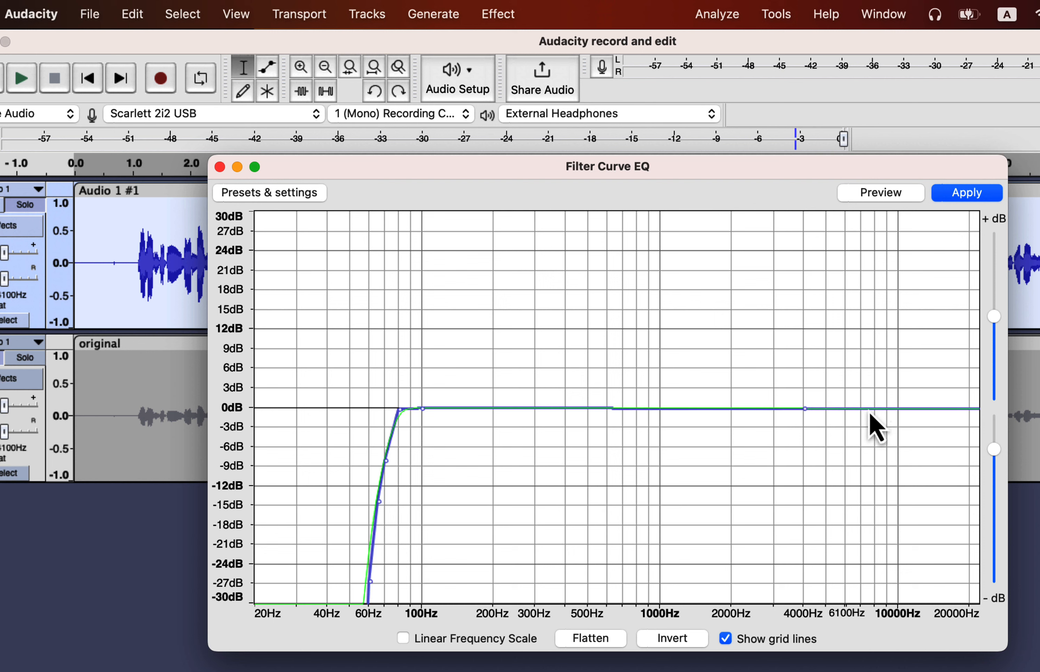
left_click(827, 409)
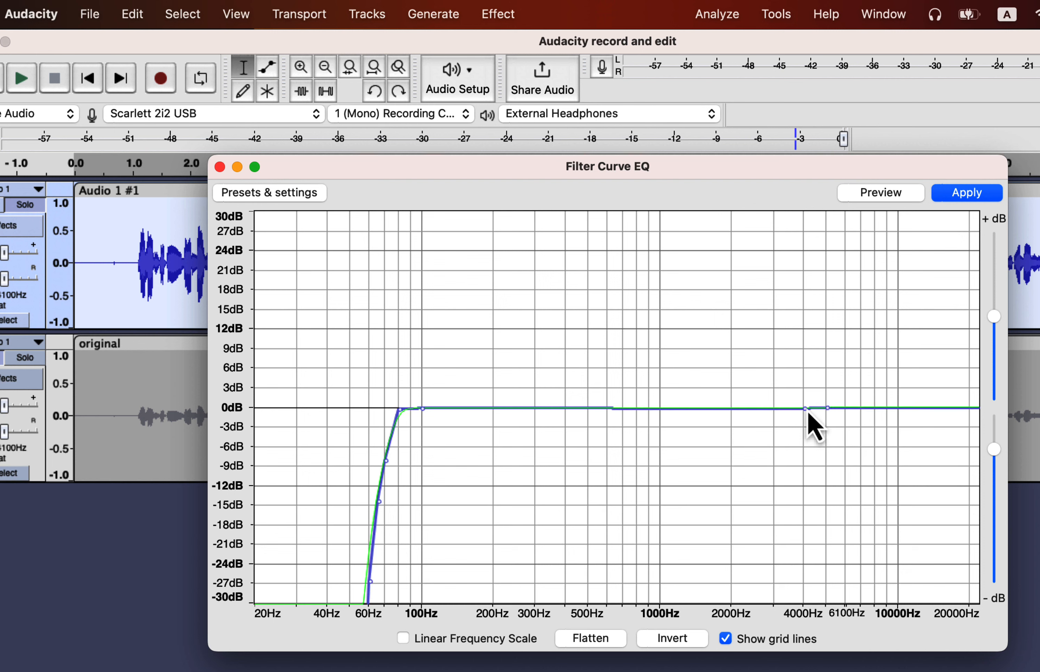
left_click_drag(808, 415, 829, 369)
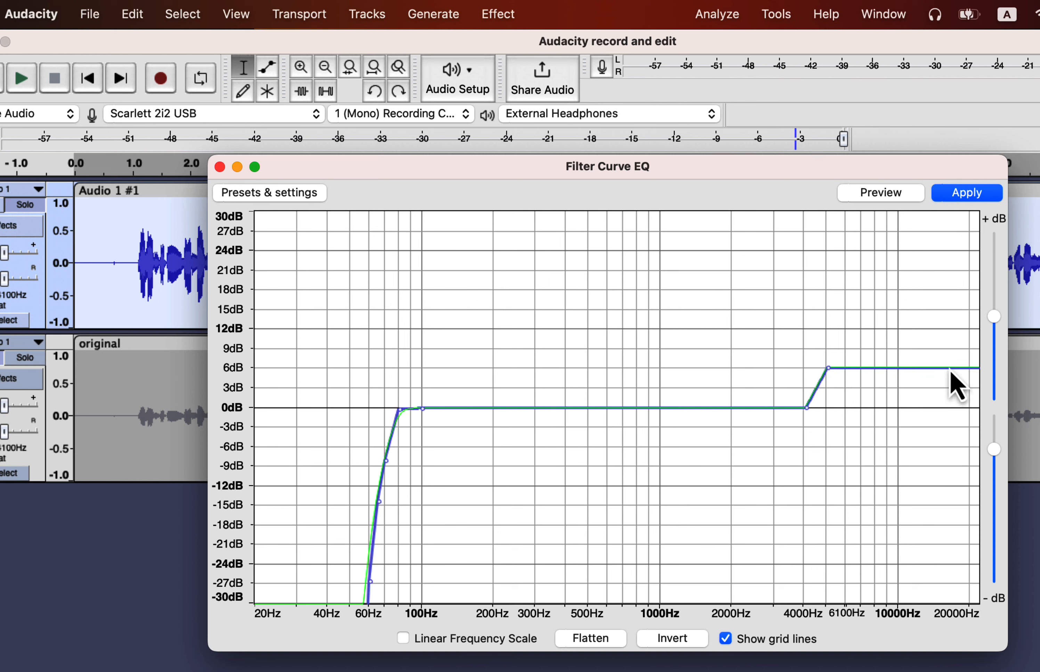
left_click_drag(953, 369, 962, 554)
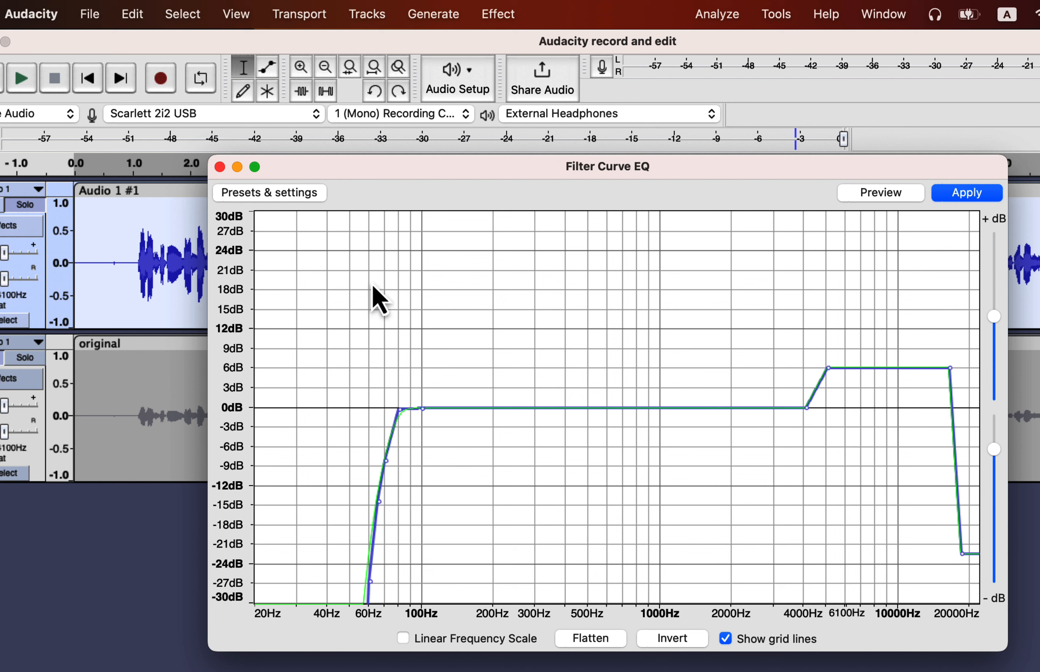
Save the combined EQ curve as a user preset named My Best EQ 1
left_click(305, 195)
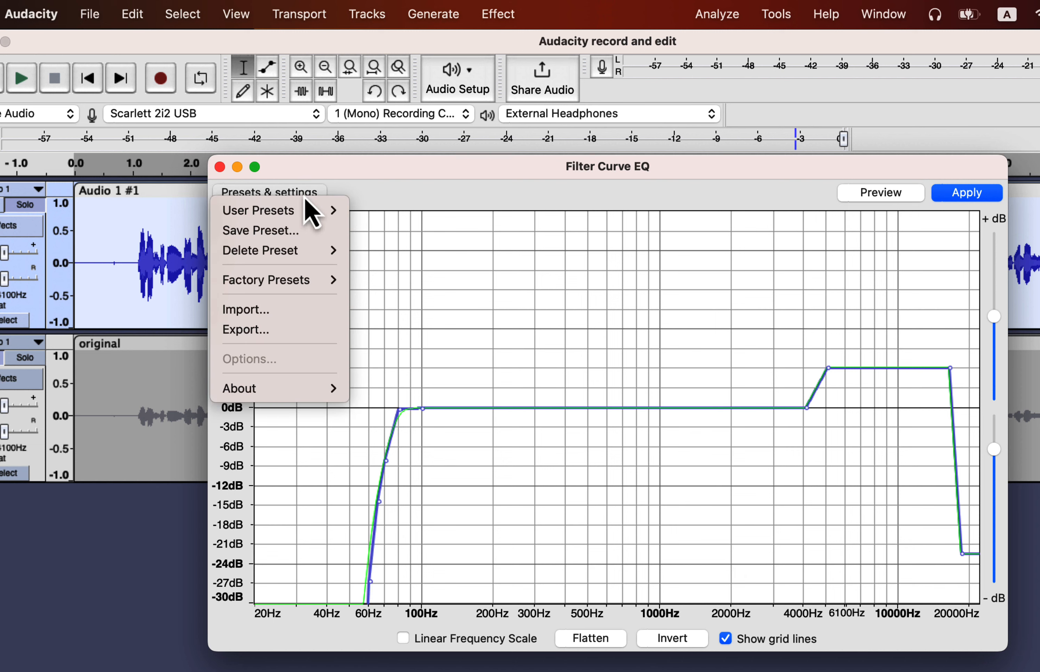
left_click(274, 231)
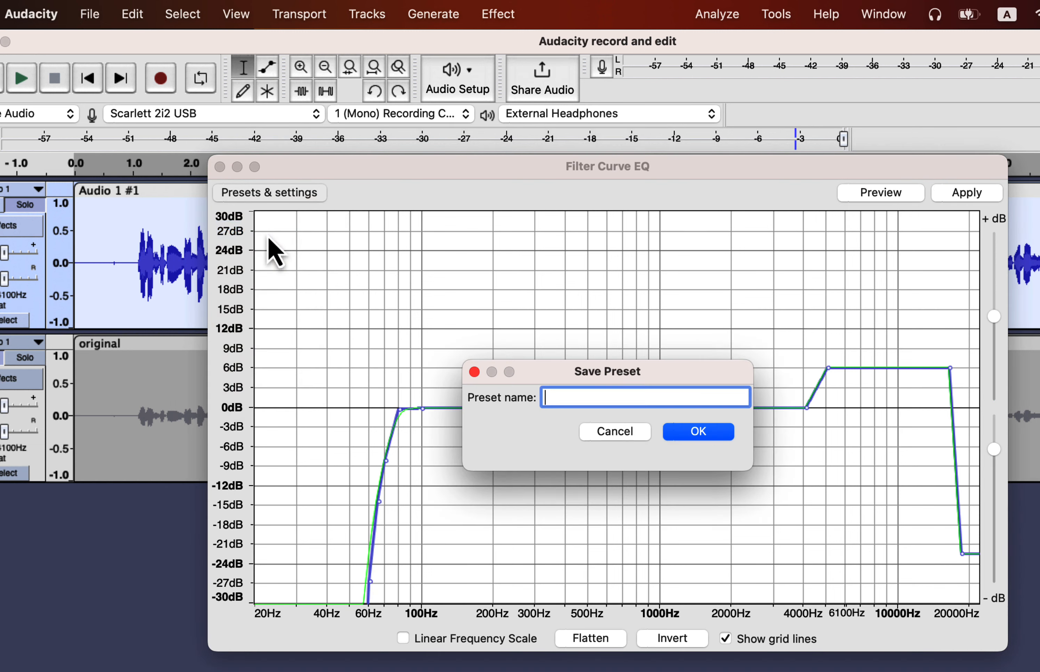
type("My Best EQ 1")
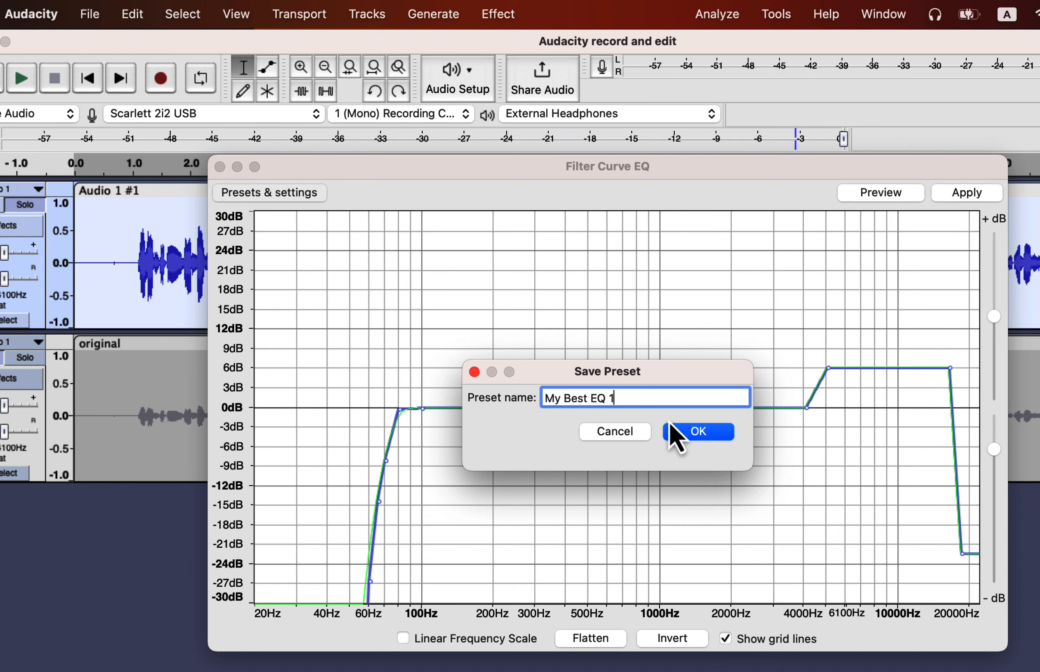
left_click(677, 432)
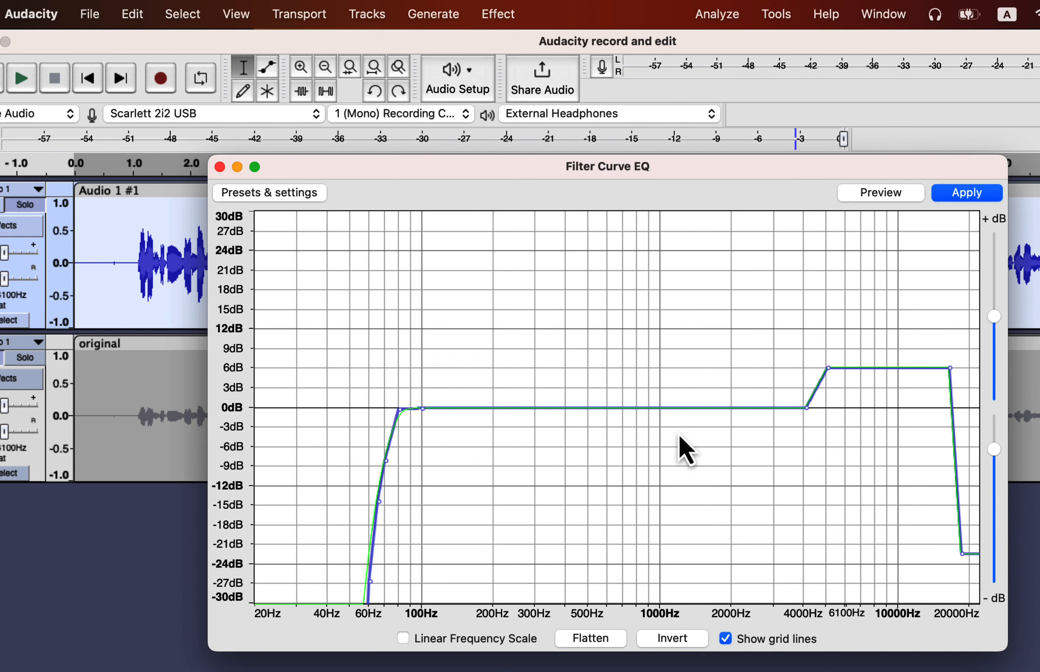
Check the user presets for My Best EQ 1 and apply the current EQ curve to the clip
left_click(266, 195)
mouse_move(268, 212)
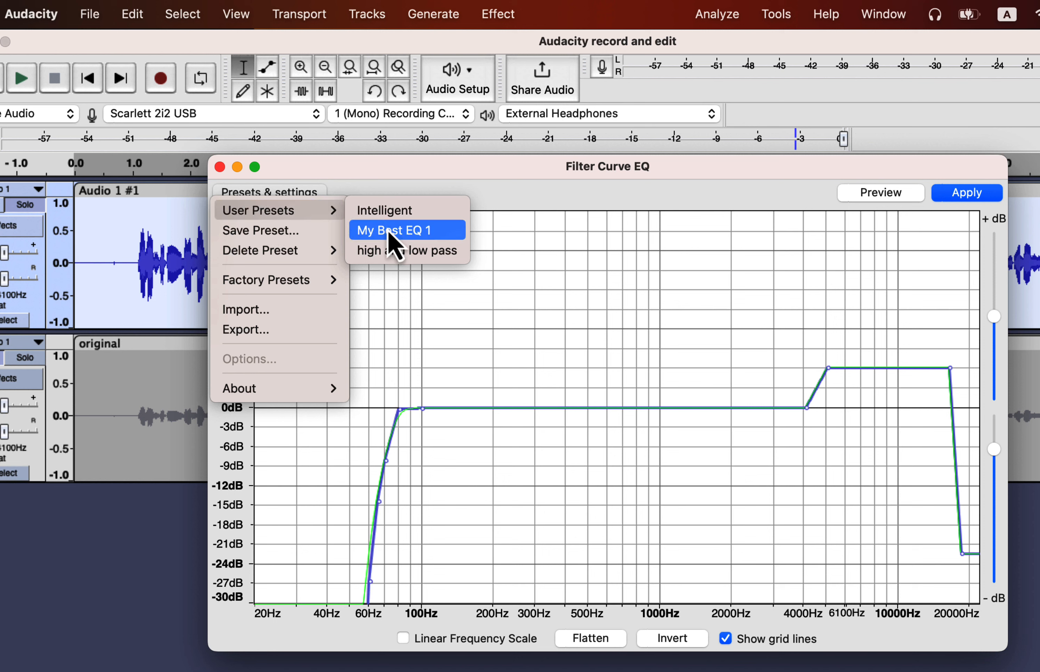
left_click(506, 181)
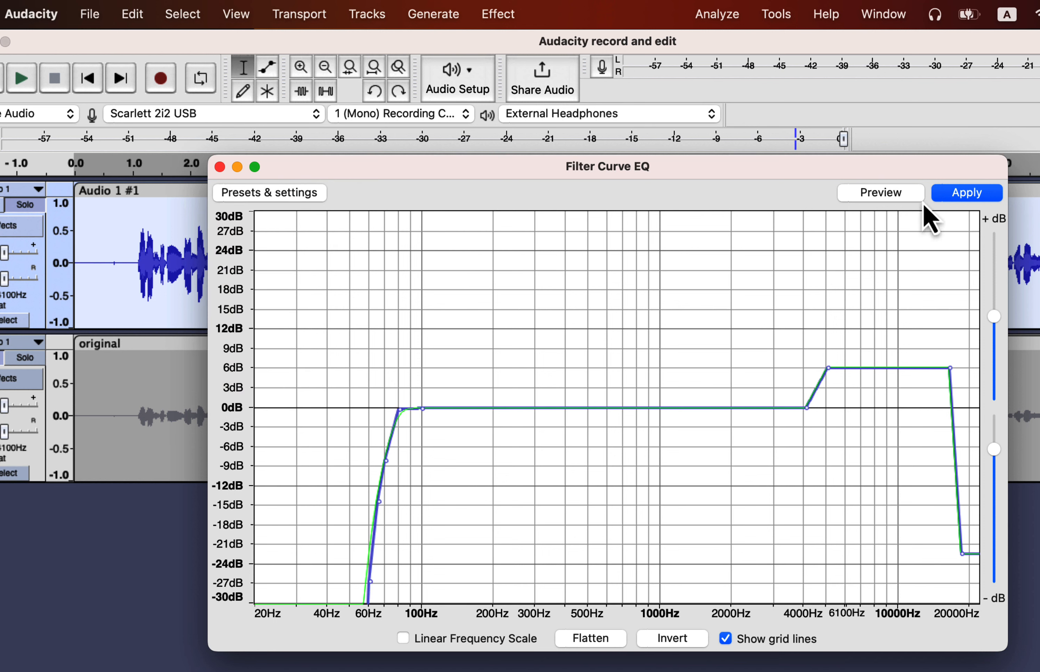
left_click(965, 191)
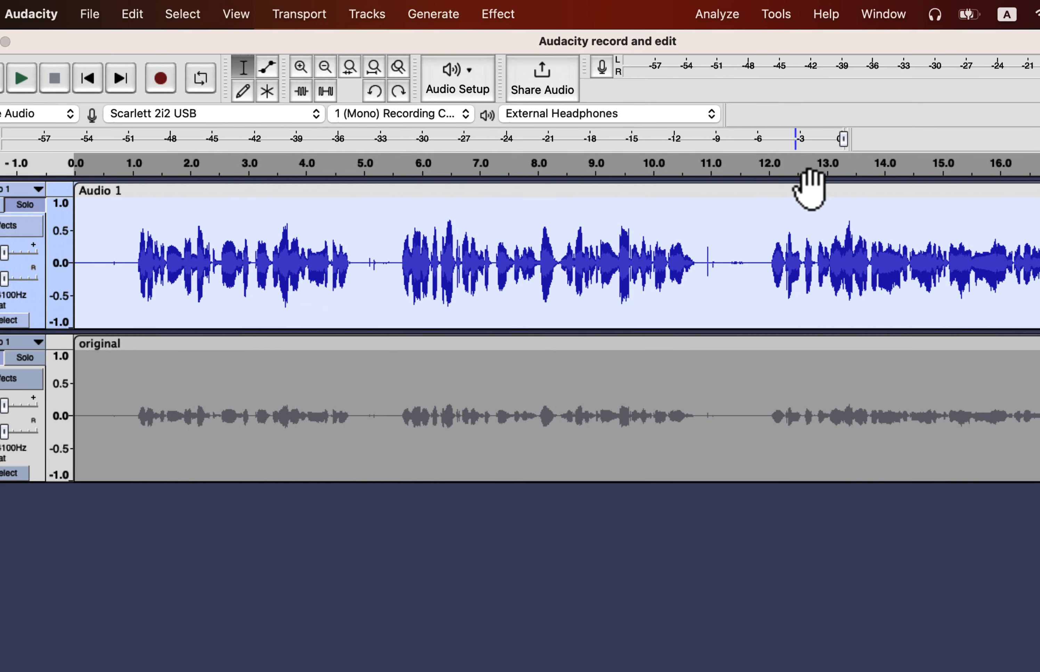
Compare the equalized Audio 1 track with the original by playing them back with solo switched between them, ending with Audio 1 soloed
key("space")
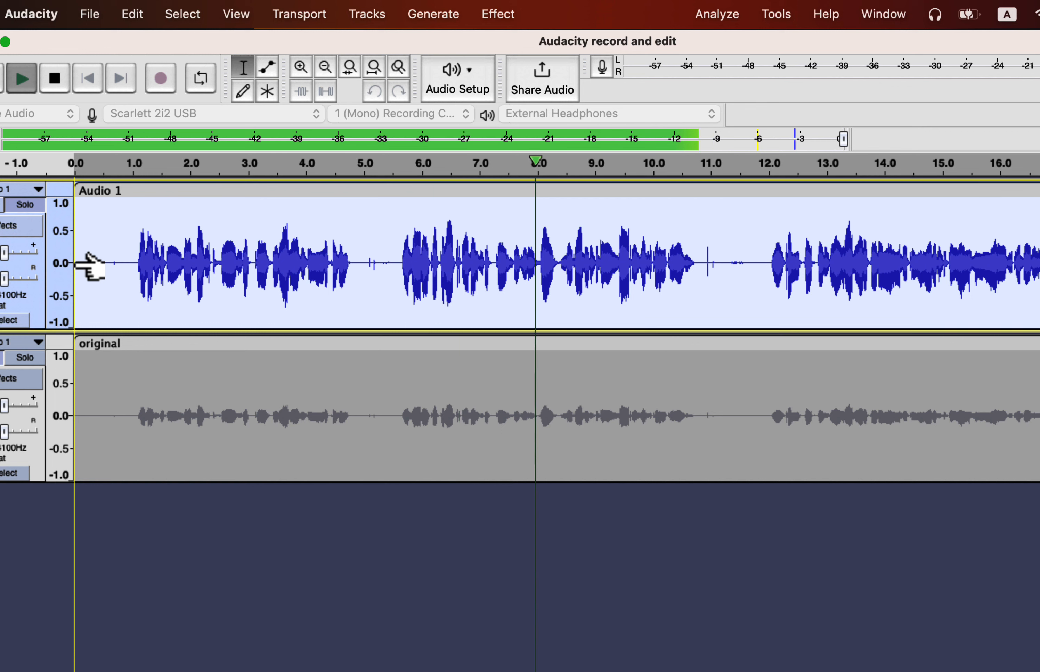
key("space")
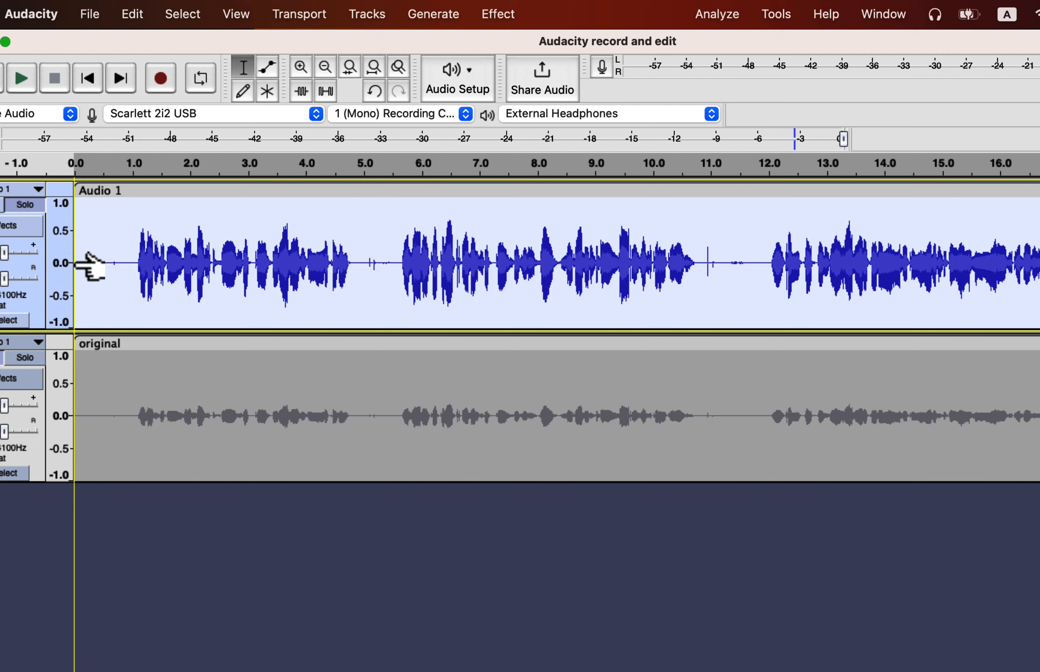
left_click(27, 366)
left_click(87, 393)
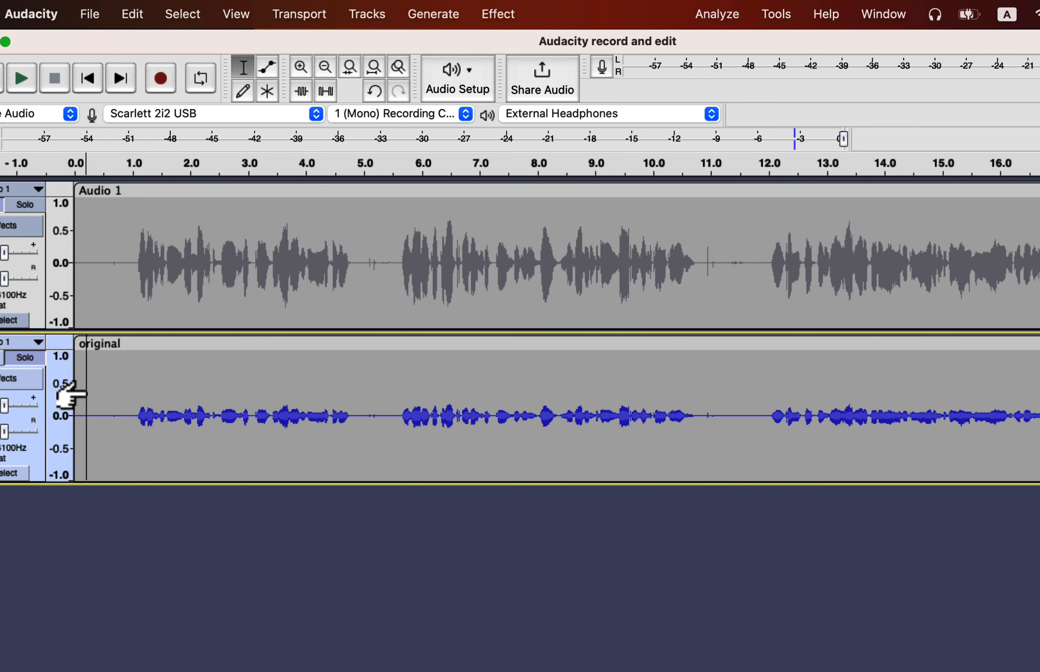
key("space")
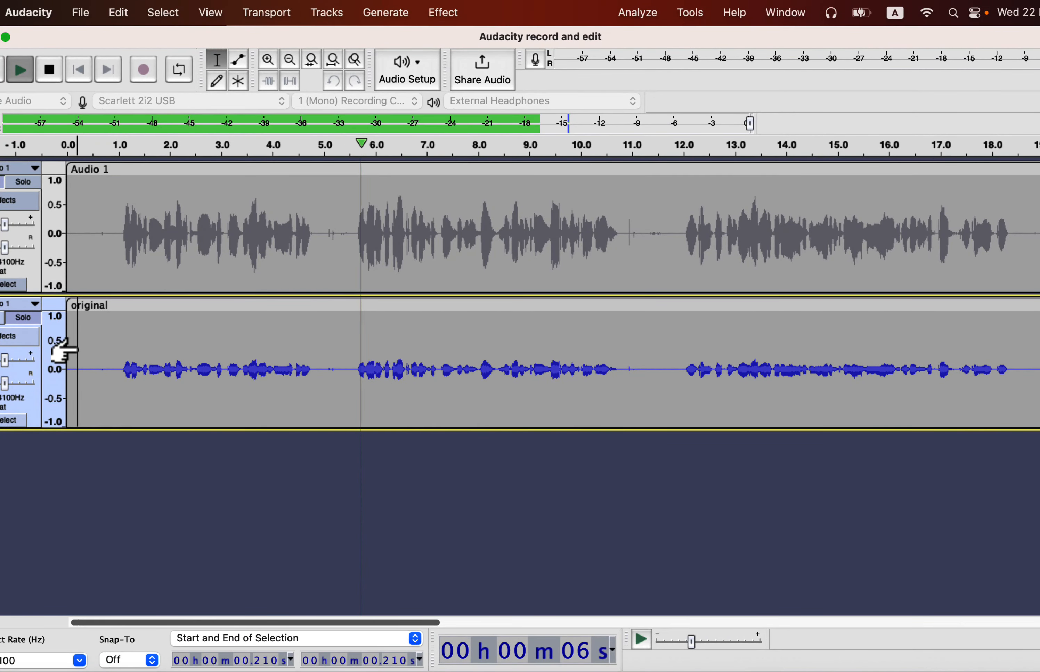
left_click(35, 195)
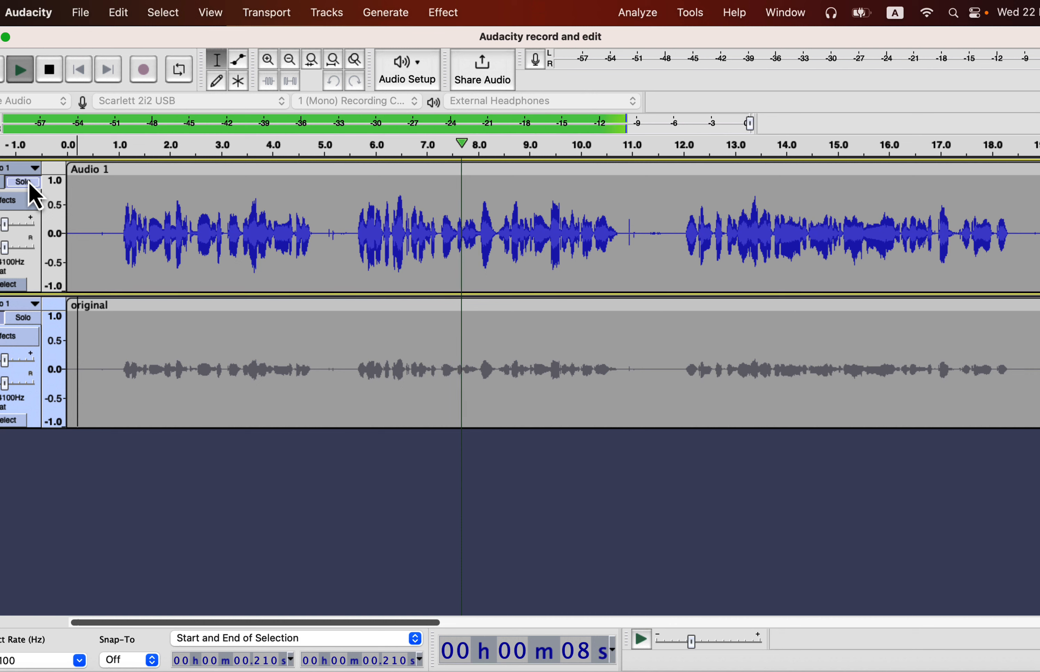
left_click(26, 327)
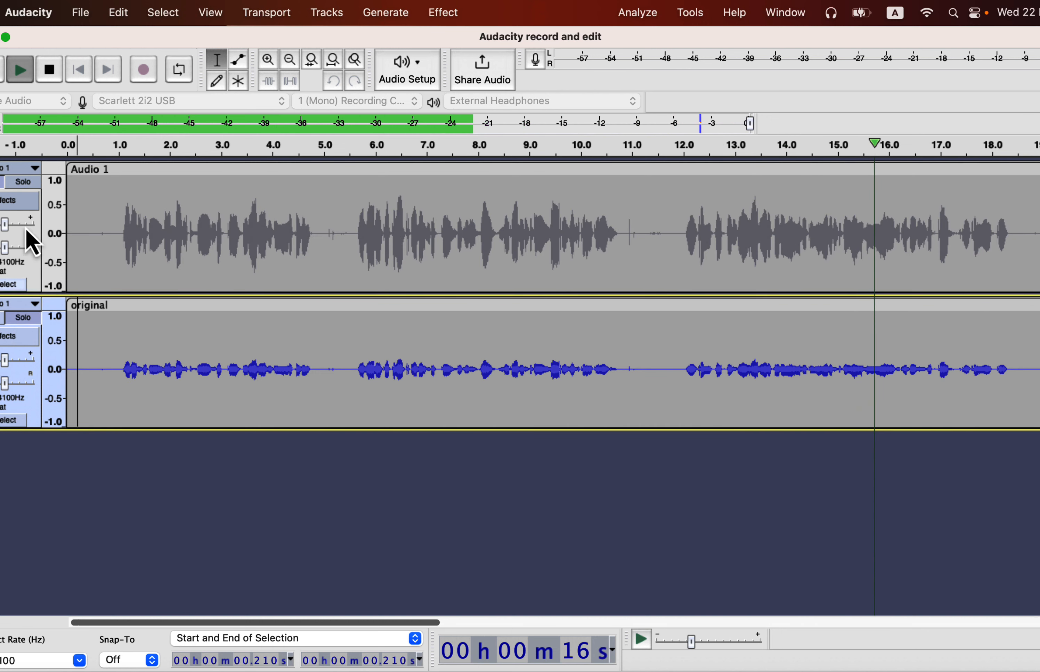
left_click(25, 185)
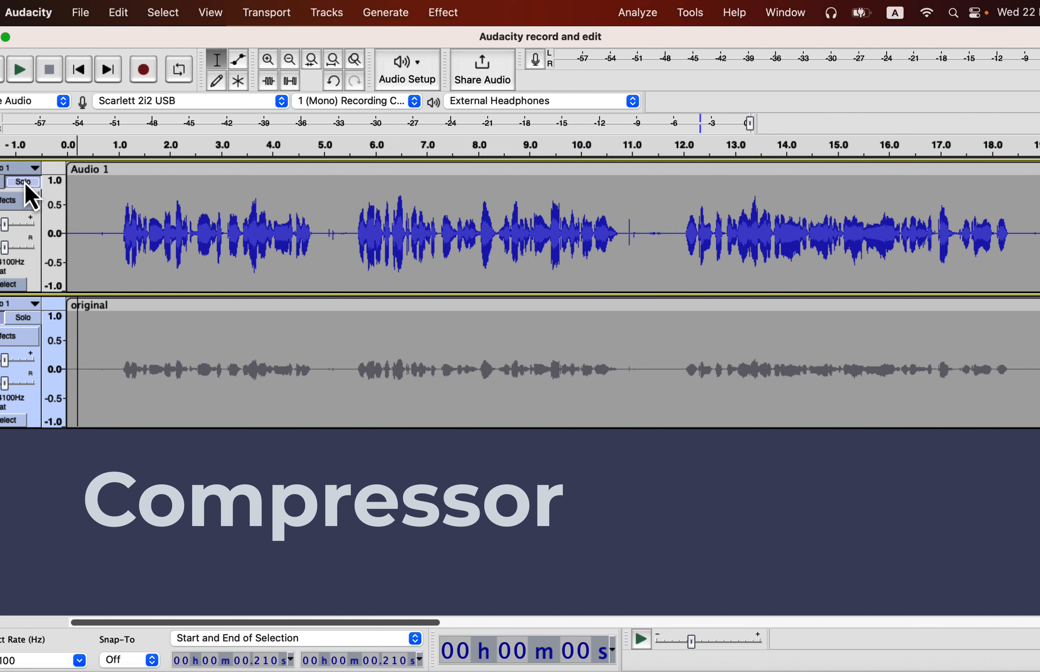
Open the Compressor effect for the whole Audio 1 clip and load its factory default settings
double_click(146, 215)
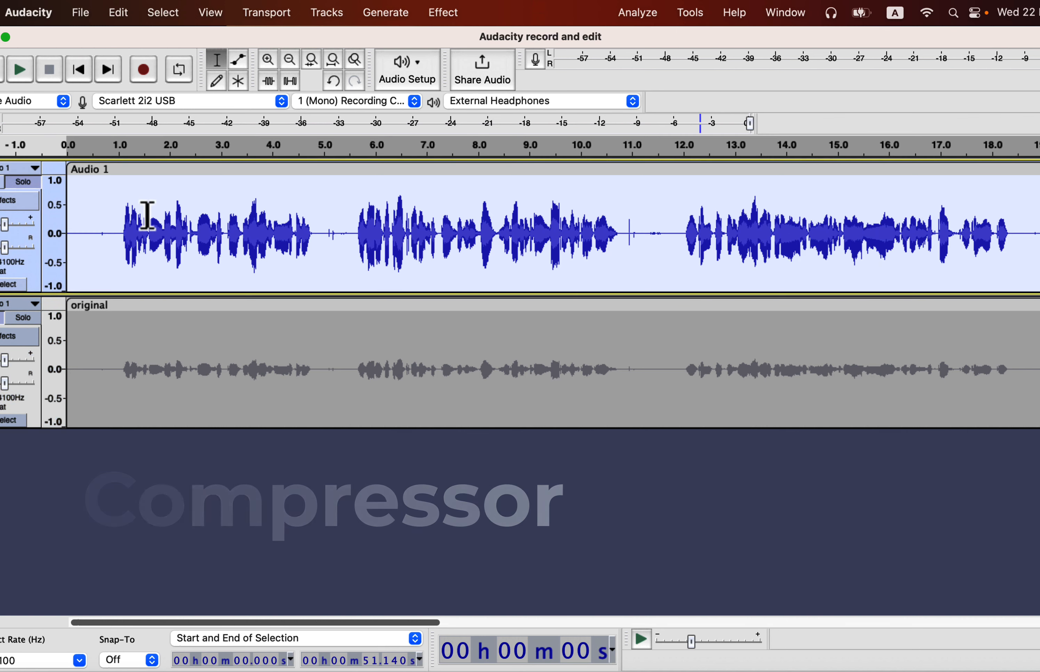
left_click(457, 13)
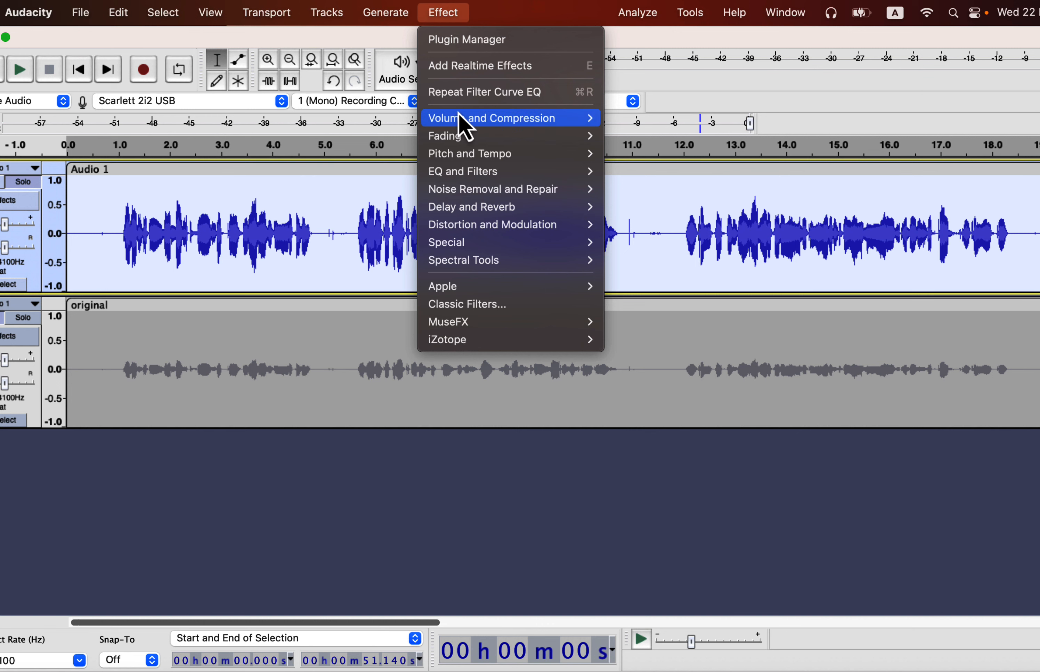
mouse_move(460, 115)
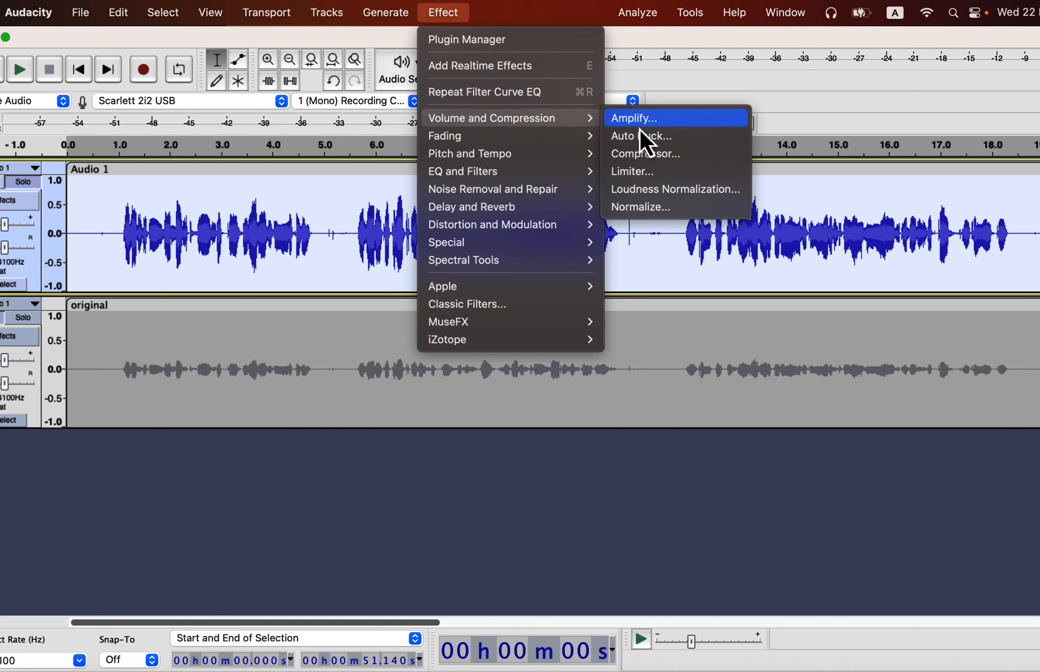
left_click(681, 155)
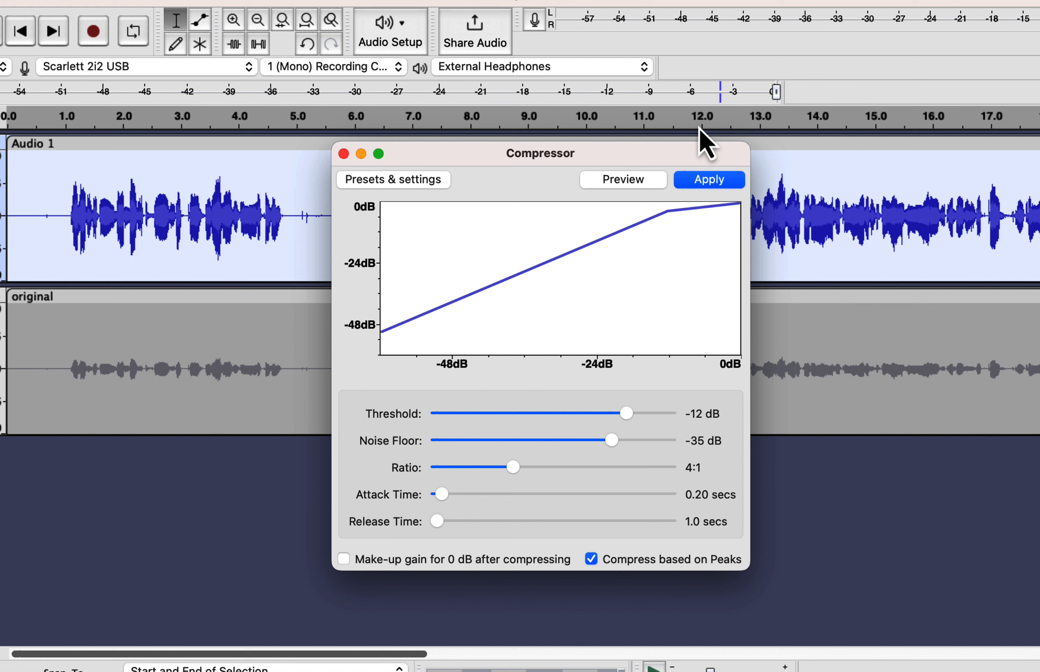
left_click(422, 180)
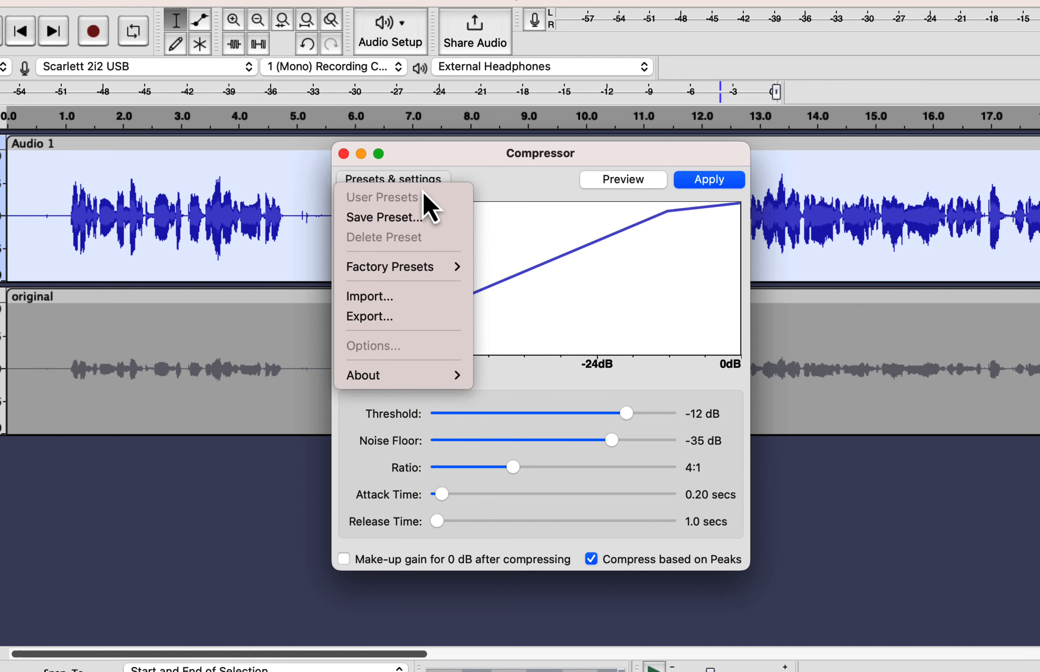
mouse_move(420, 270)
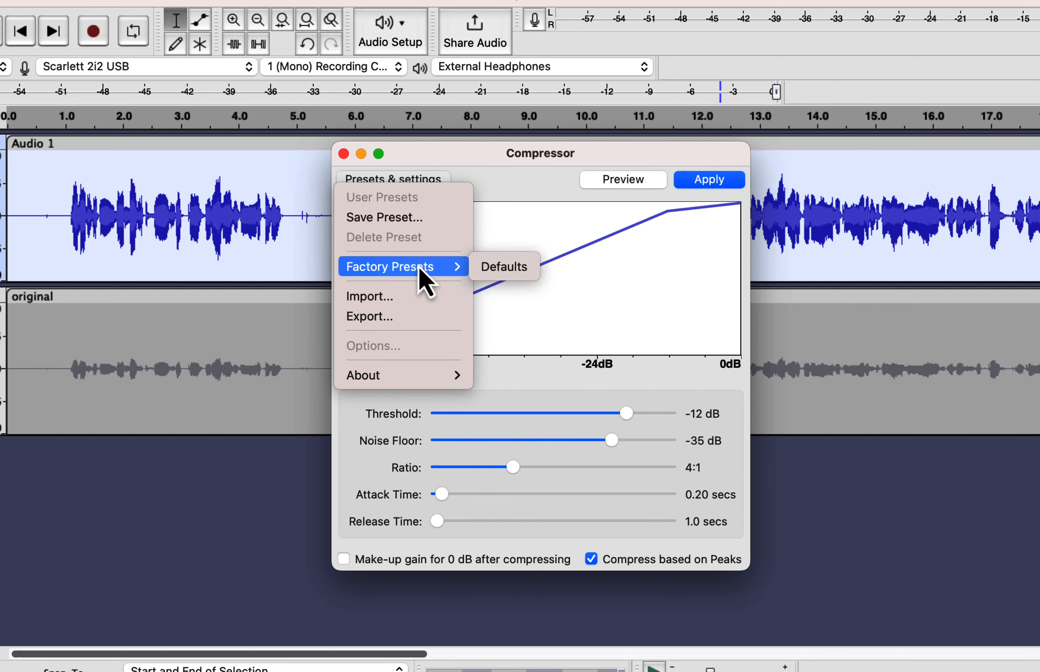
left_click(503, 268)
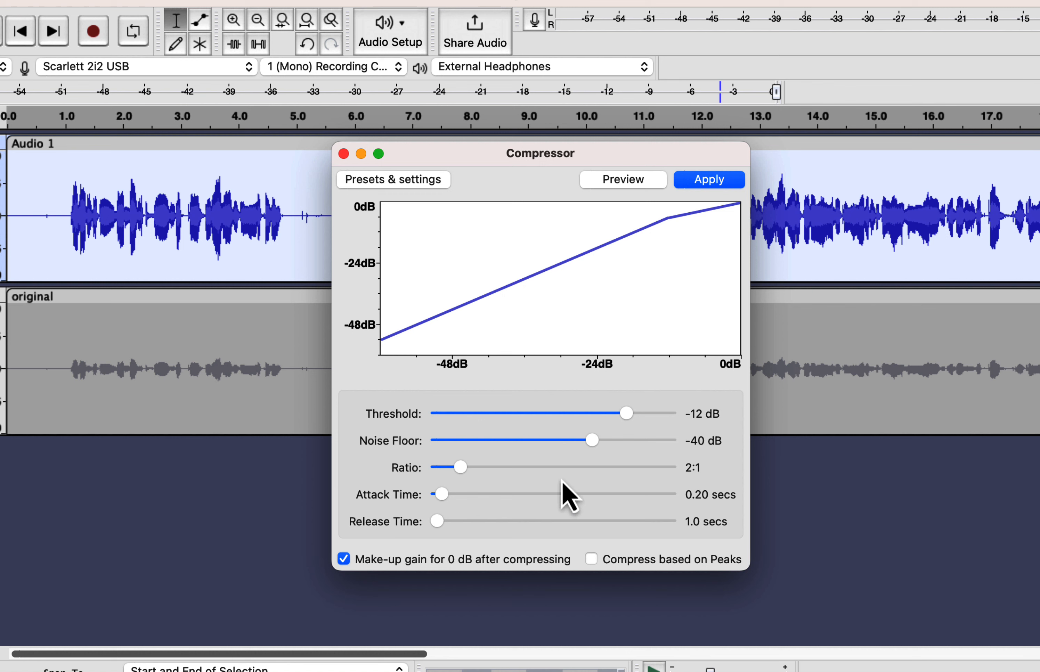
Configure peak-based compression without make-up gain, with the threshold at -8 dB and the noise floor at -40 dB
left_click(593, 562)
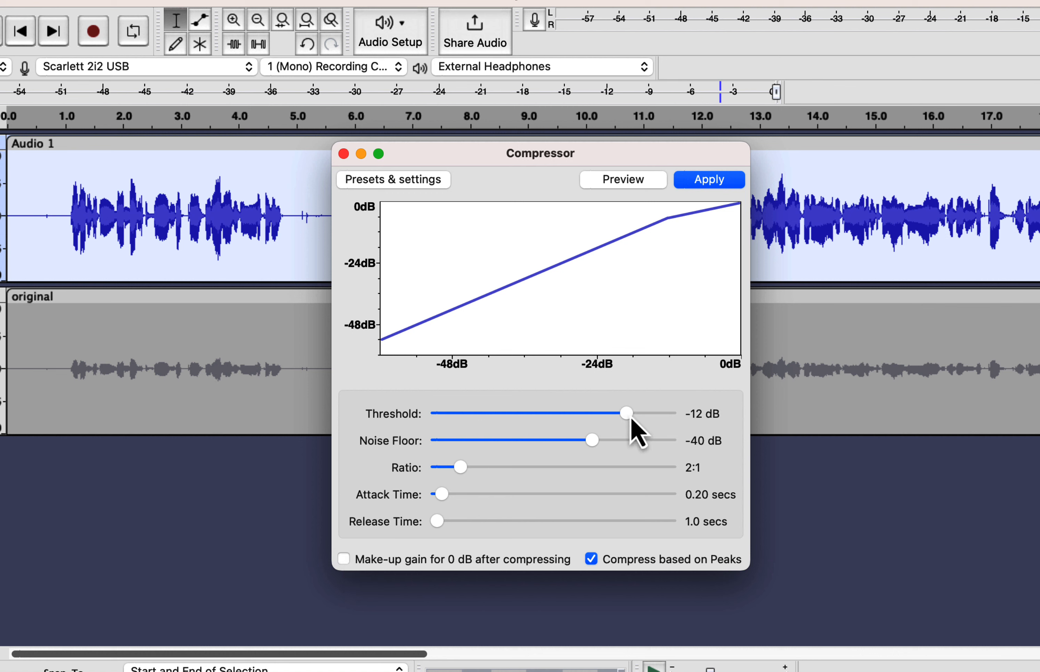
mouse_move(628, 413)
left_mouse_down()
mouse_move(608, 412)
mouse_move(643, 413)
left_mouse_up()
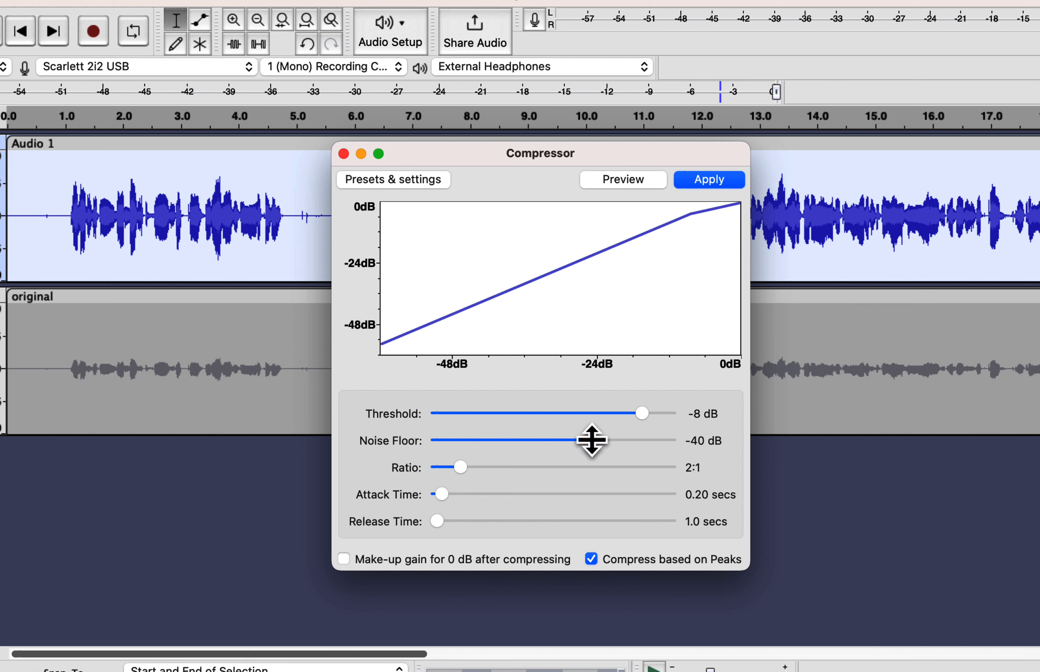
mouse_move(592, 441)
left_mouse_down()
mouse_move(613, 437)
mouse_move(576, 438)
left_mouse_up()
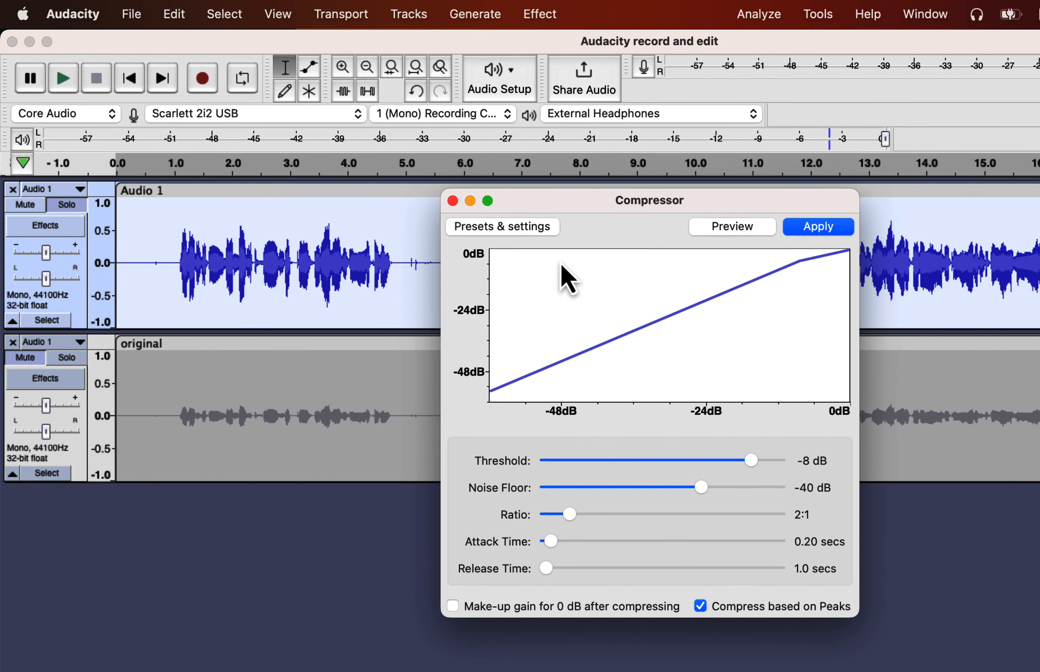
Open the Compressor's factory presets
left_click(539, 226)
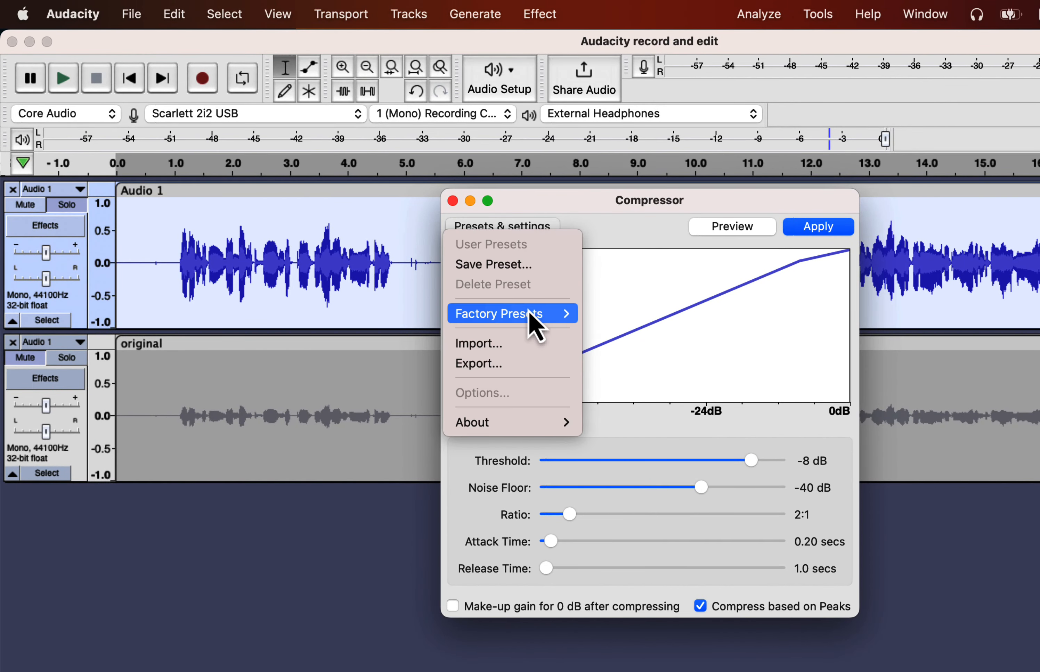
mouse_move(544, 321)
left_click(592, 323)
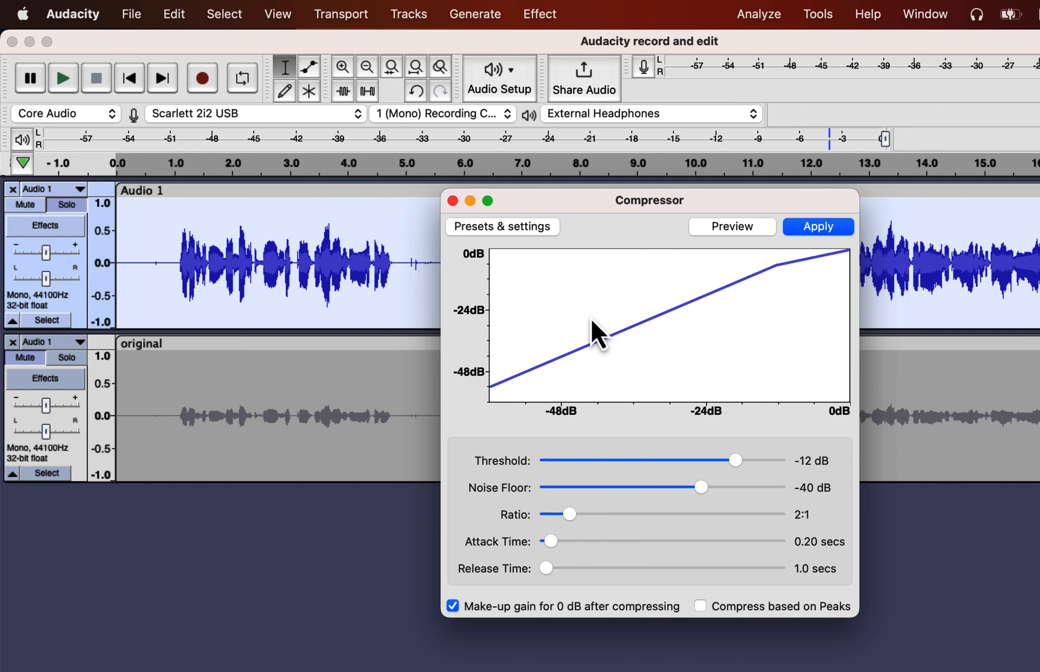
left_click(452, 201)
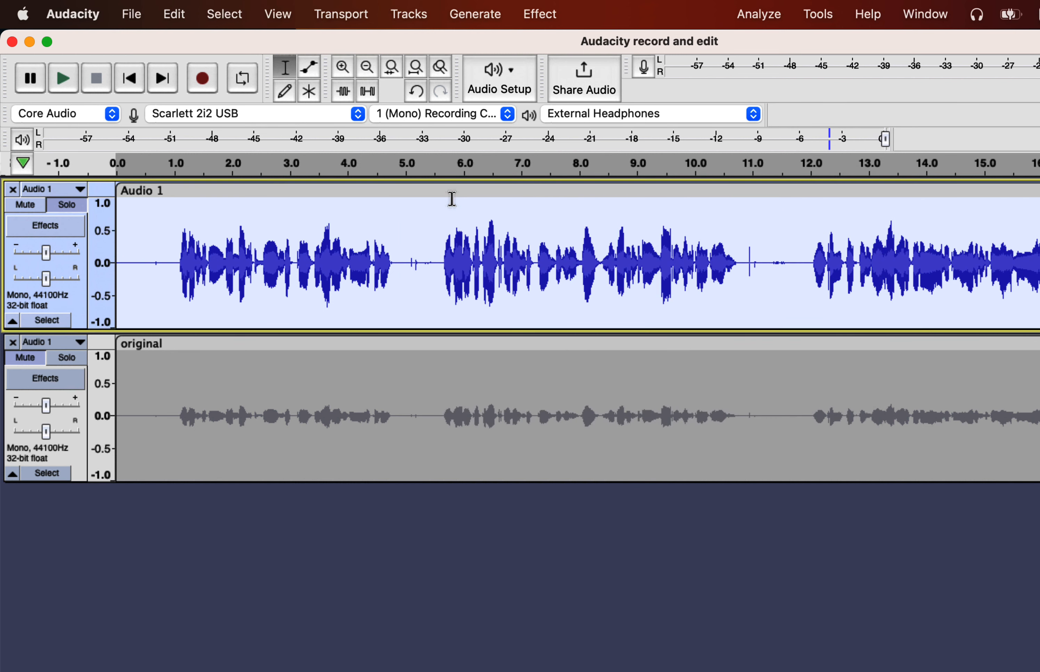
Revert the project to the Modified Clip Name state in the edit history
left_click(278, 16)
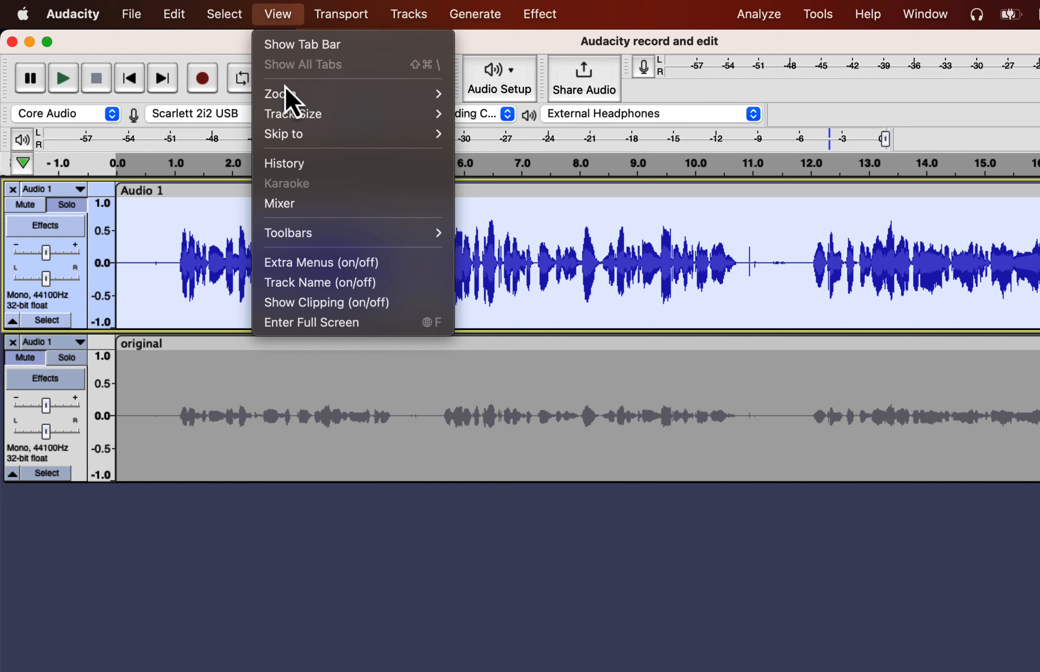
left_click(283, 165)
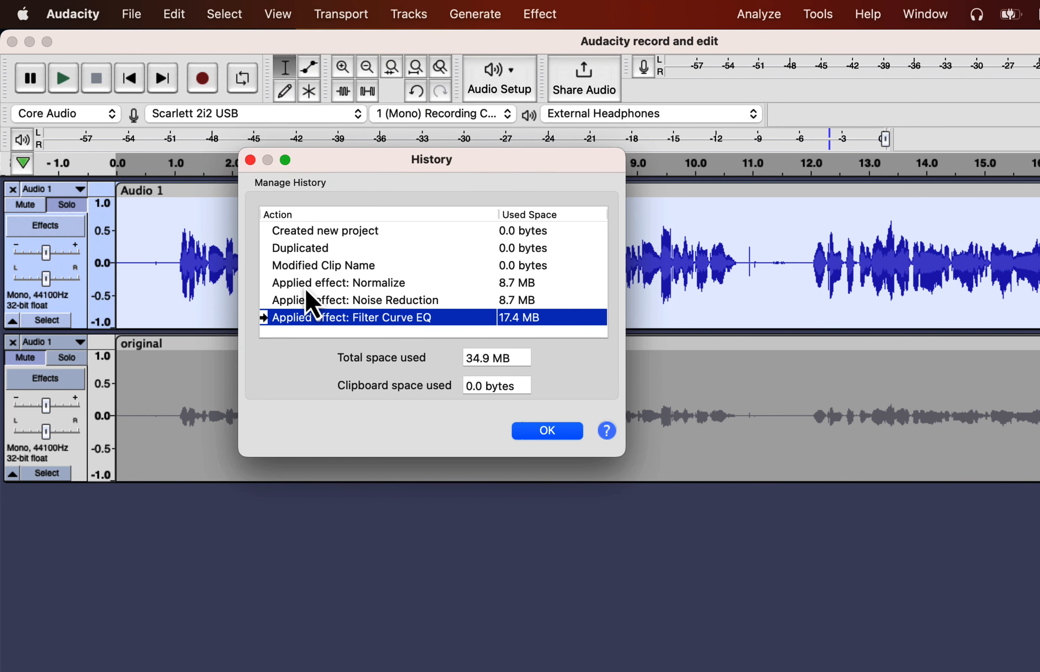
left_click(303, 265)
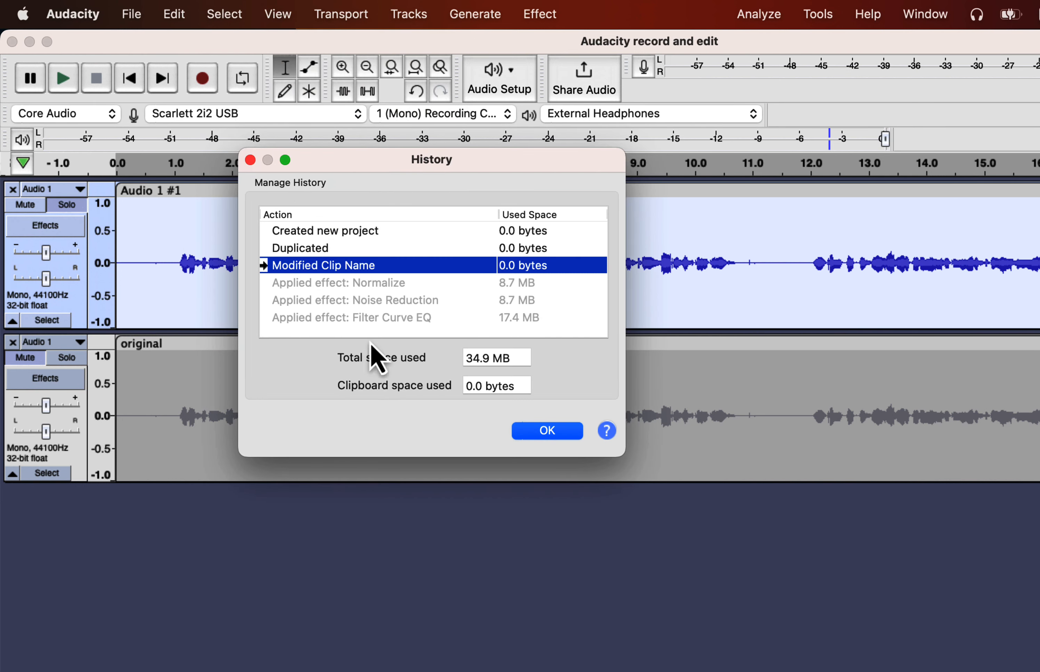
left_click(531, 433)
Apply Noise Reduction to the whole Audio 1 clip with 6 dB reduction, sensitivity 6.00 and 6 frequency smoothing bands
left_click(325, 307)
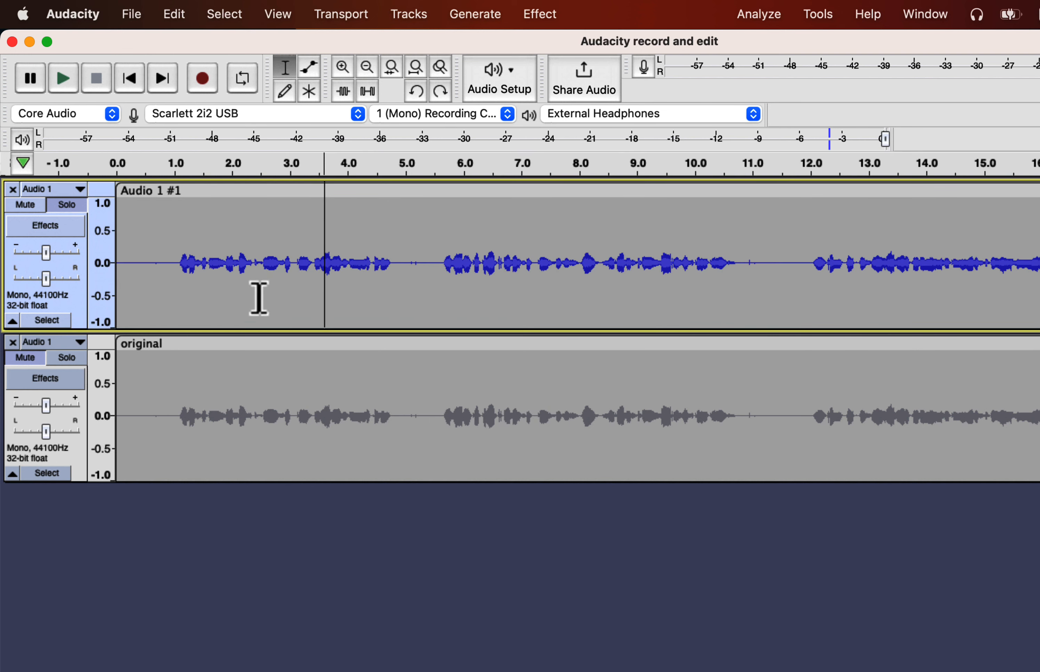
left_click_drag(171, 267, 109, 265)
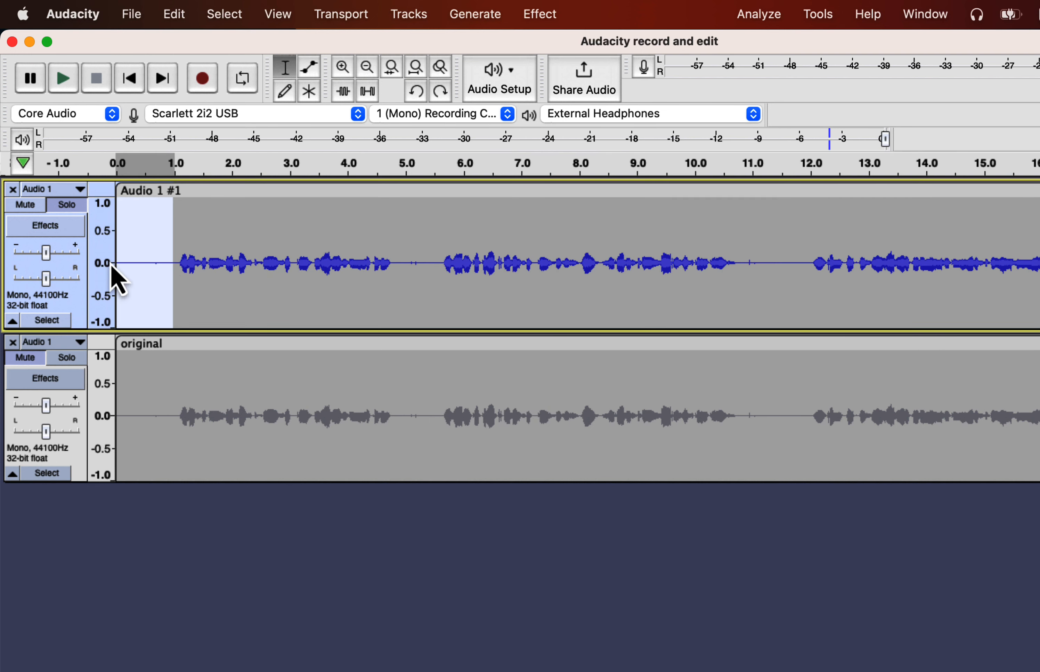
left_click(214, 240)
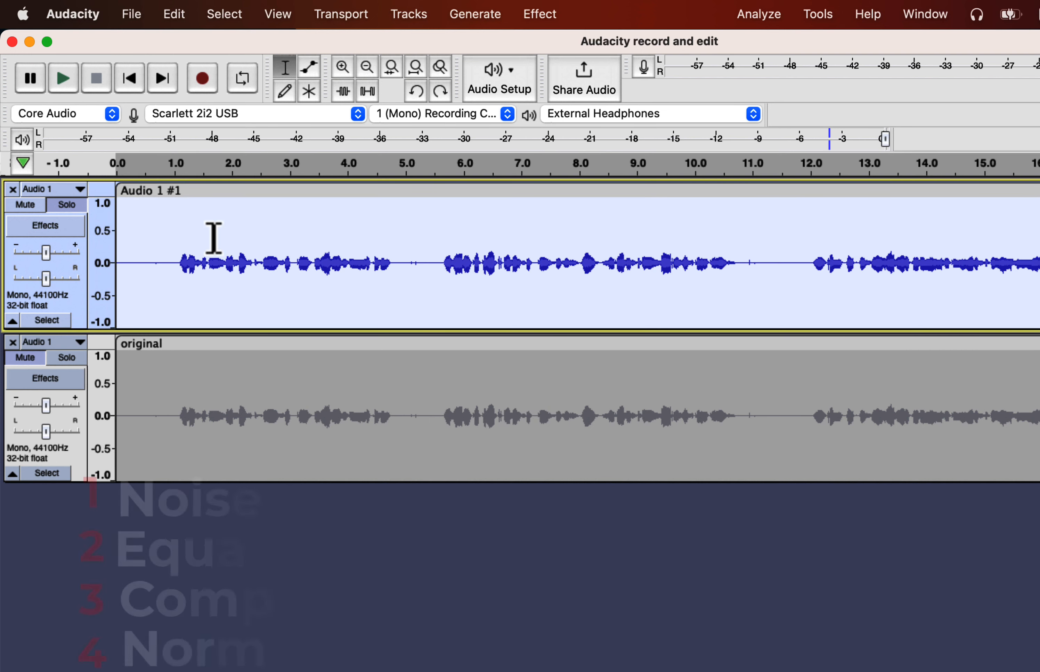
left_click(541, 16)
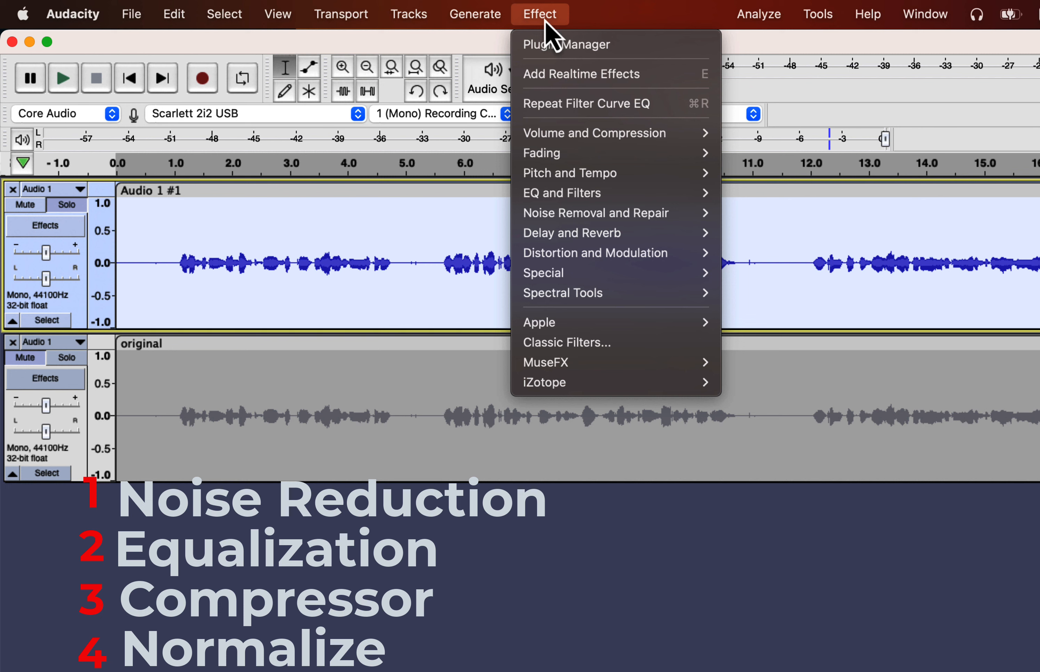
mouse_move(561, 217)
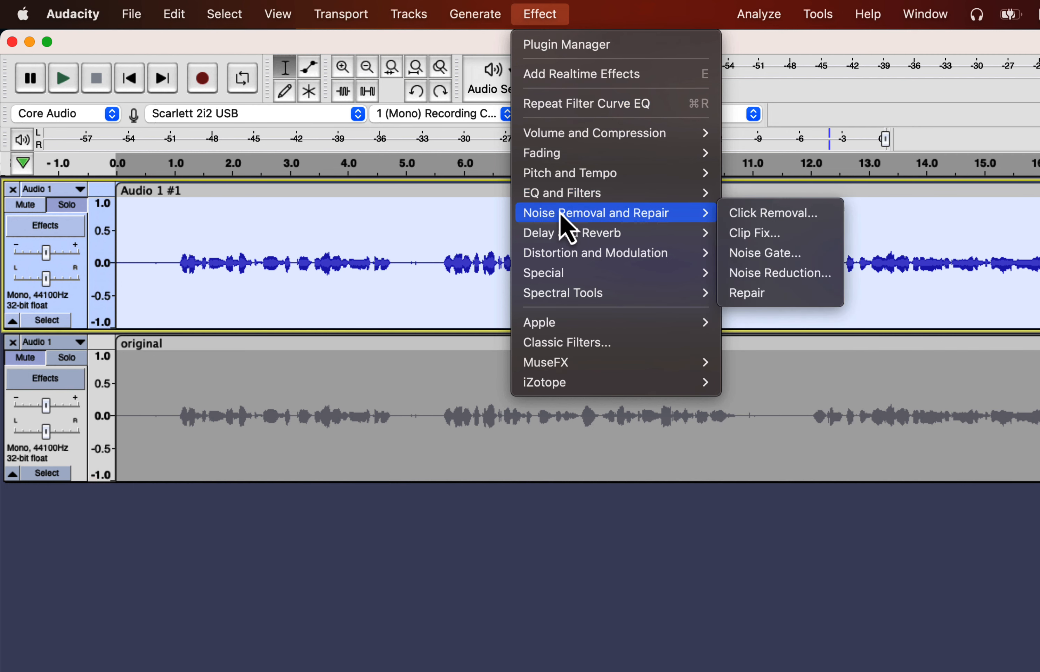
left_click(753, 273)
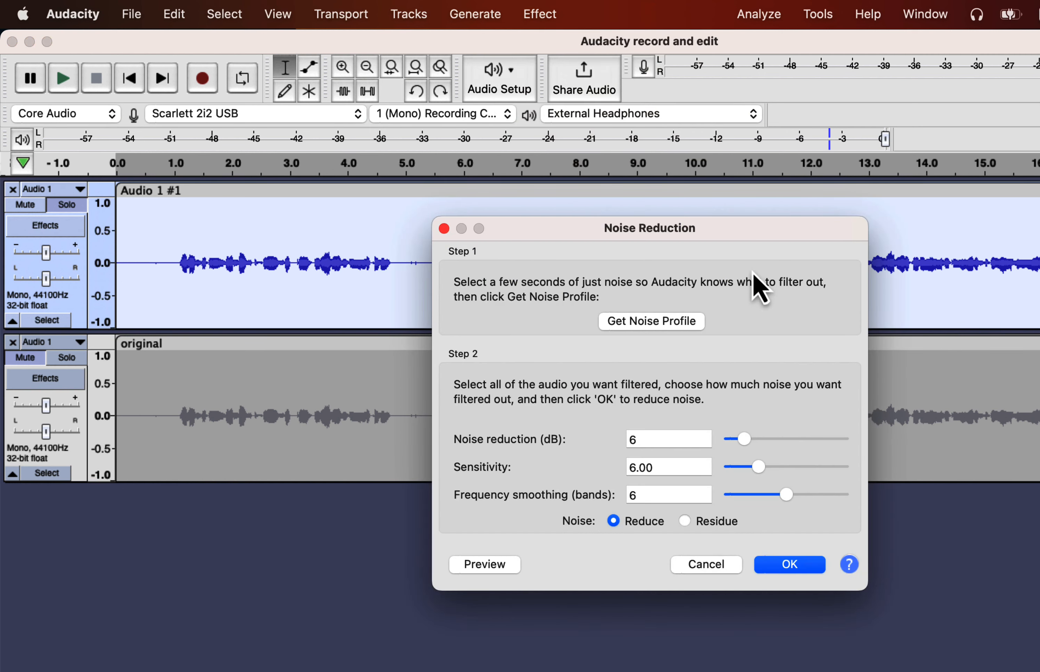
left_click(786, 565)
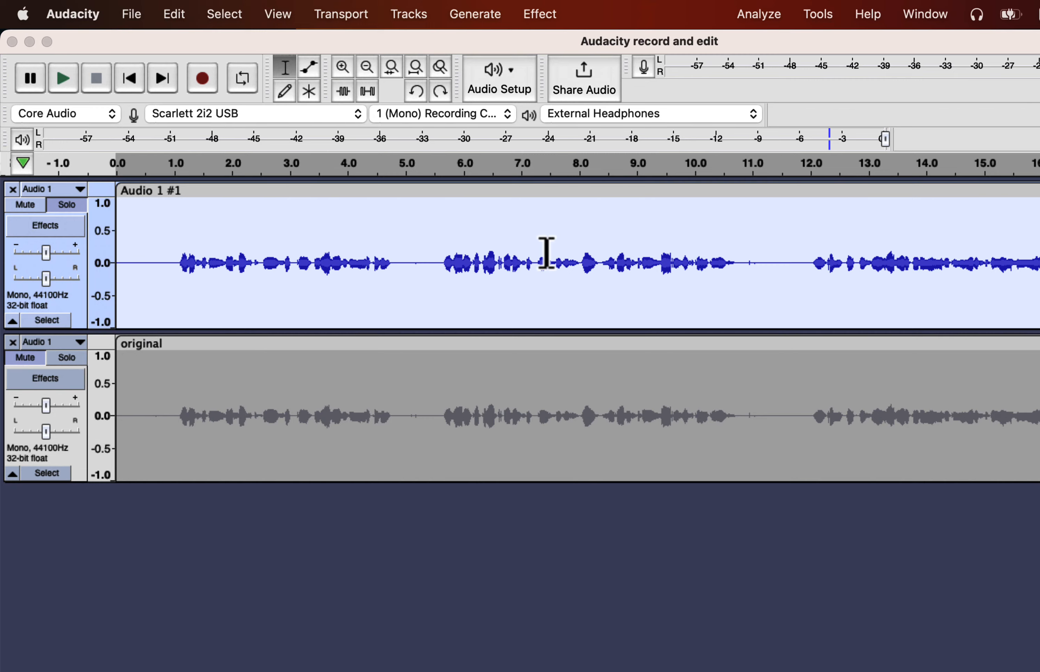
Apply the Filter Curve EQ effect with its current curve to the selected Audio 1 clip
left_click(541, 16)
mouse_move(543, 196)
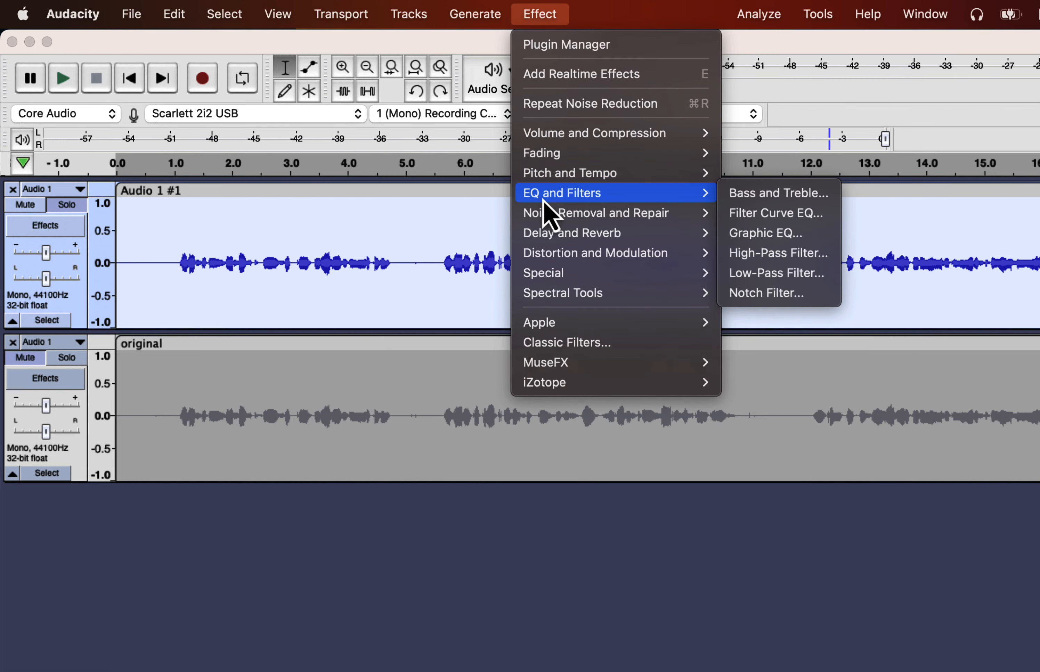
left_click(765, 213)
left_click(1000, 194)
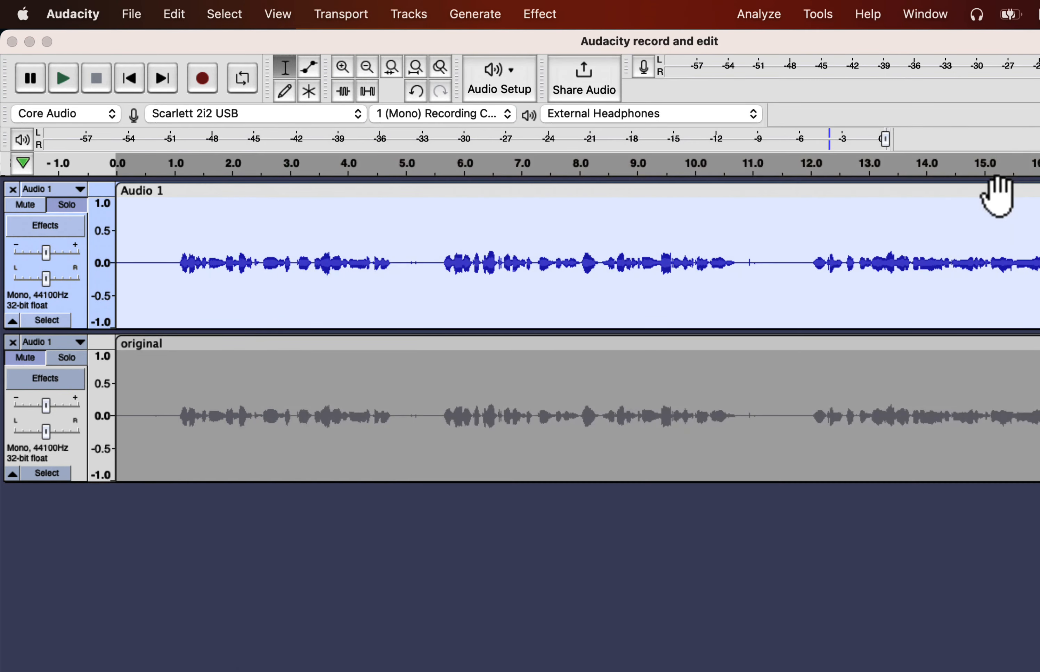
Examine the processed waveform against the original along the timeline, fitting both tracks to the window height
scroll(994, 225, "right", 5)
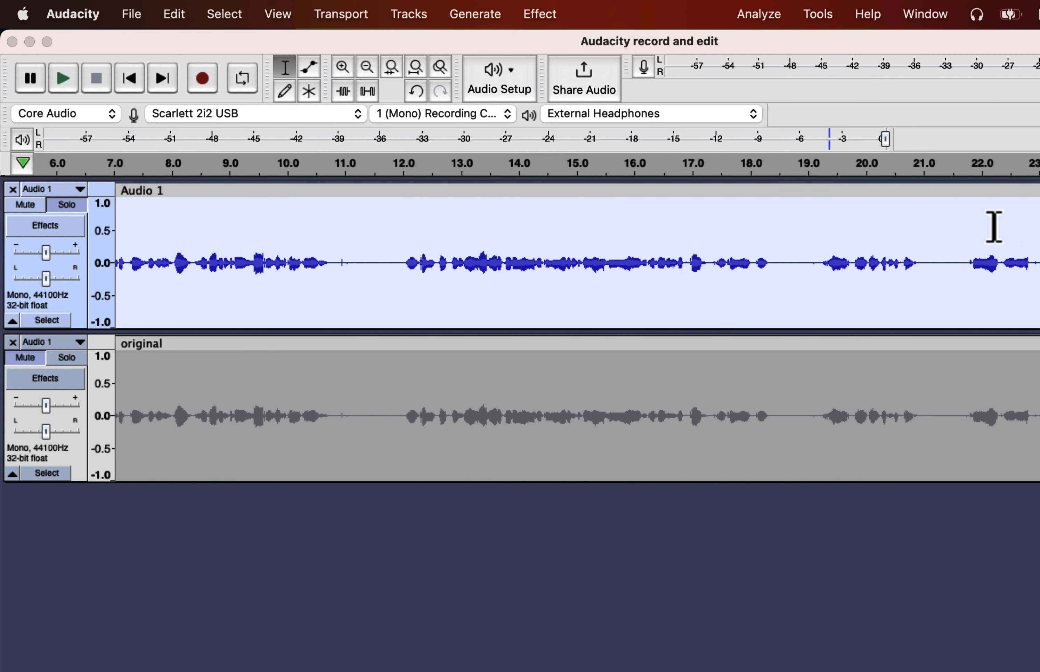
scroll(994, 226, "right", 9)
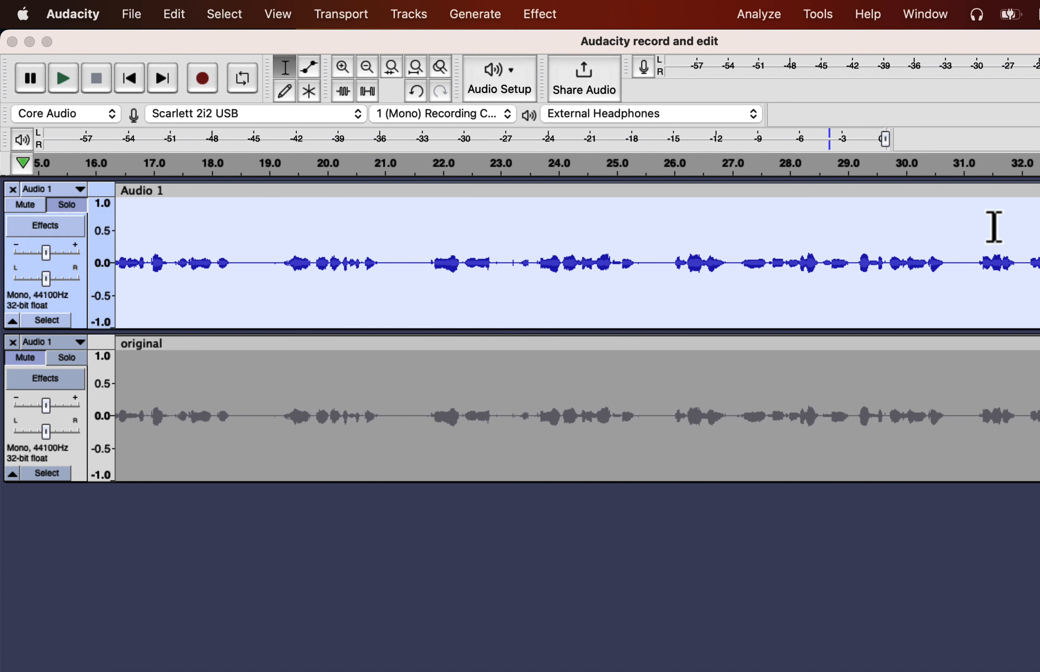
scroll(993, 226, "right", 8)
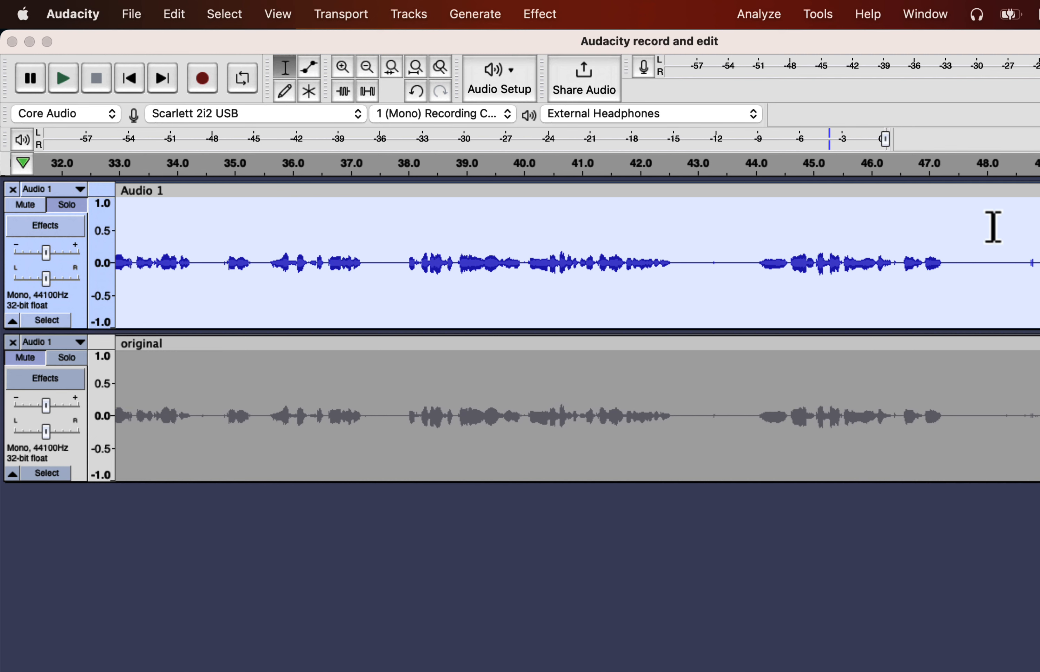
key("super+shift+f")
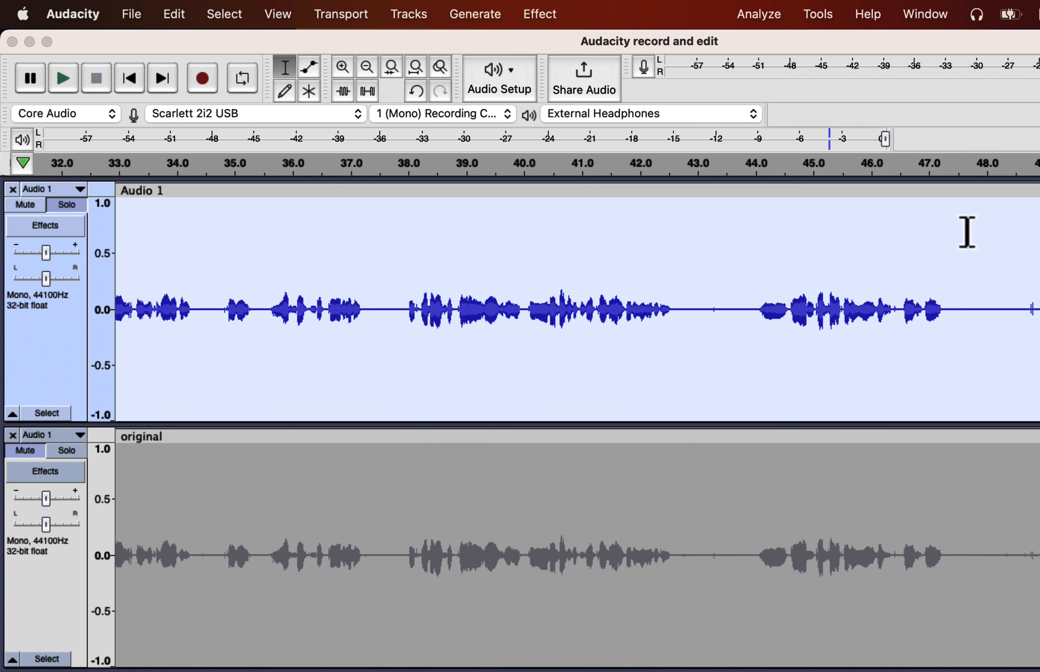
scroll(801, 302, "left", 6)
scroll(803, 302, "left", 5)
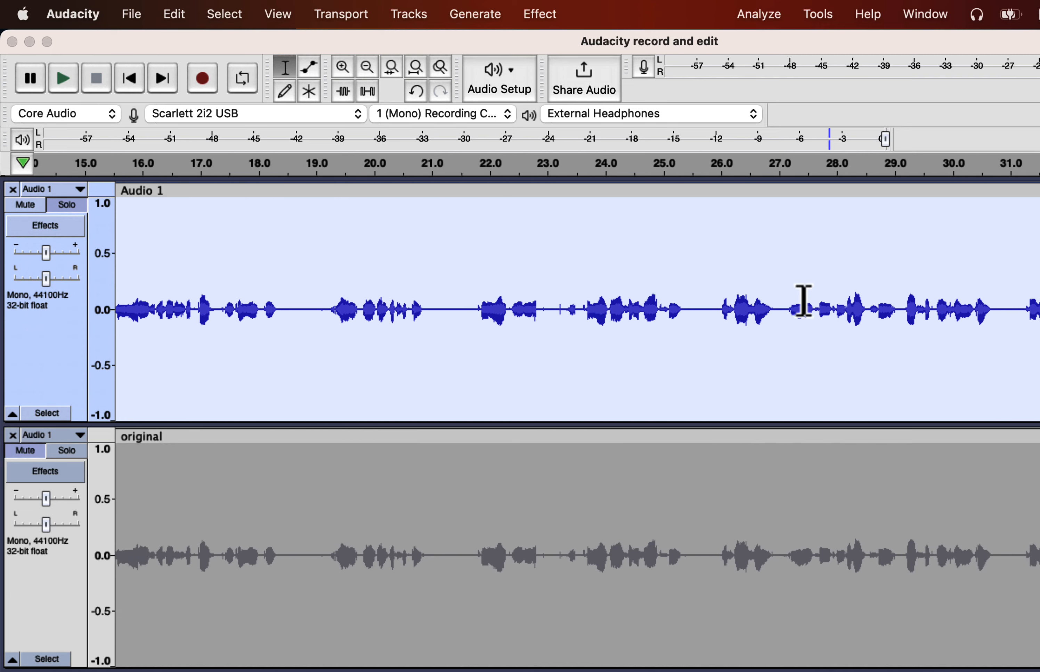
scroll(804, 302, "left", 5)
scroll(804, 302, "left", 5)
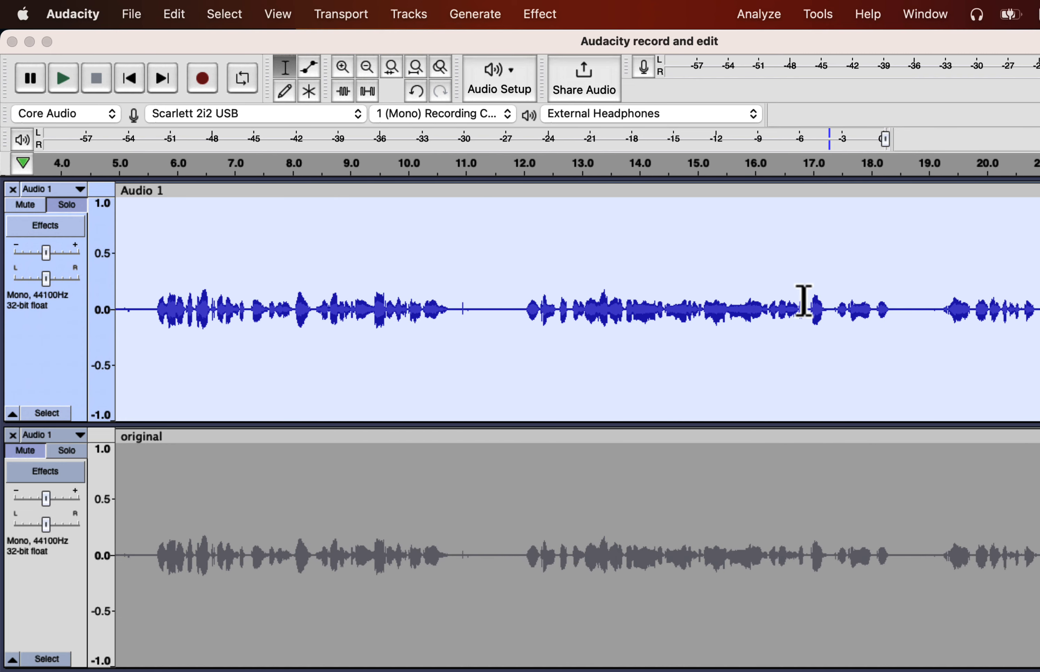
scroll(804, 302, "left", 1)
Play the silent first second of the Audio 1 clip to check its noise floor level
left_click(393, 303)
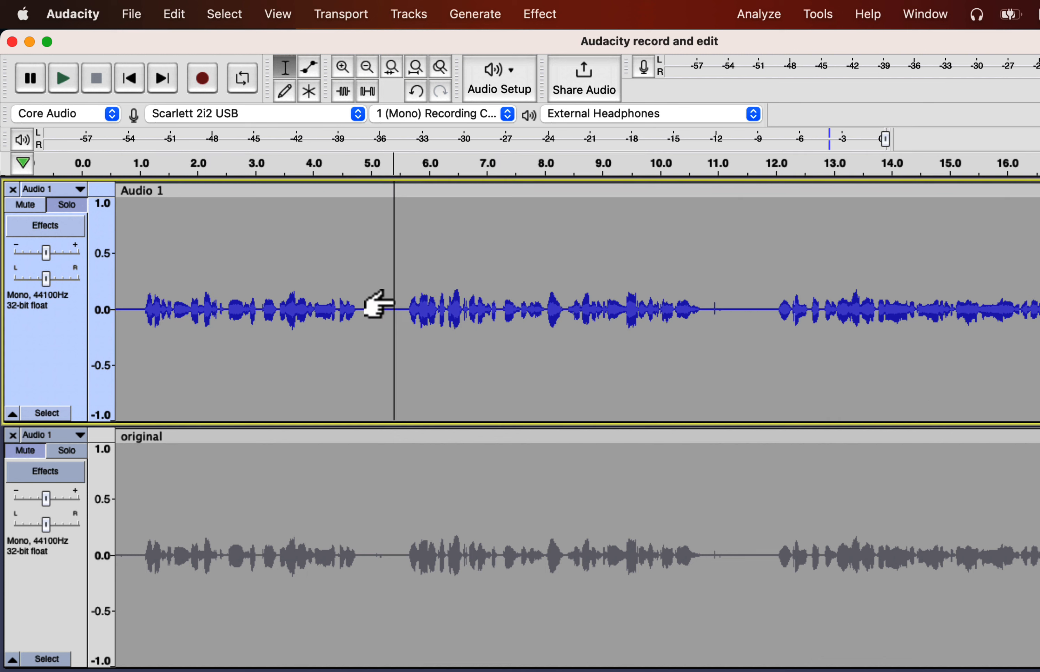
key("space")
left_click_drag(378, 304, 110, 297)
key("space")
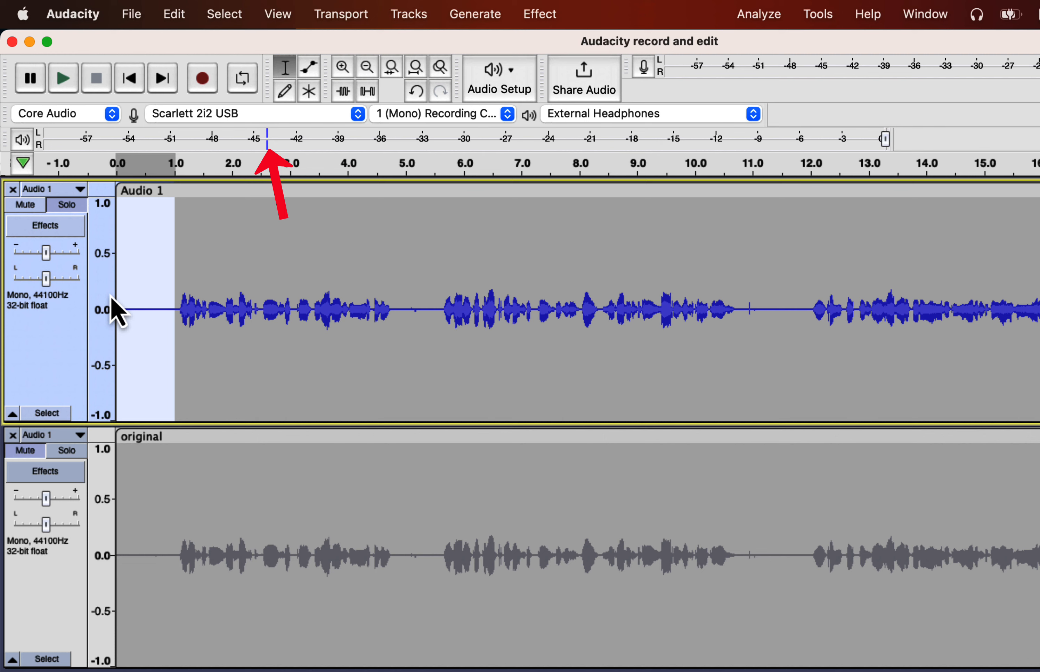
Compress the whole Audio 1 clip with a -18 dB threshold, -35 dB noise floor and 4:1 ratio, based on peaks
double_click(231, 276)
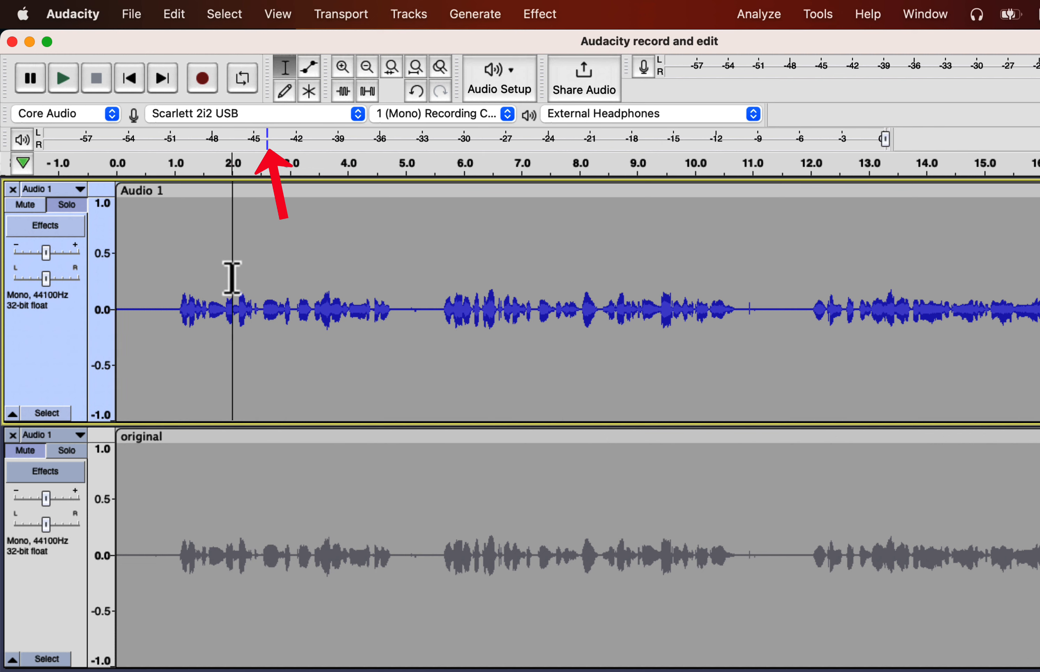
left_click(541, 15)
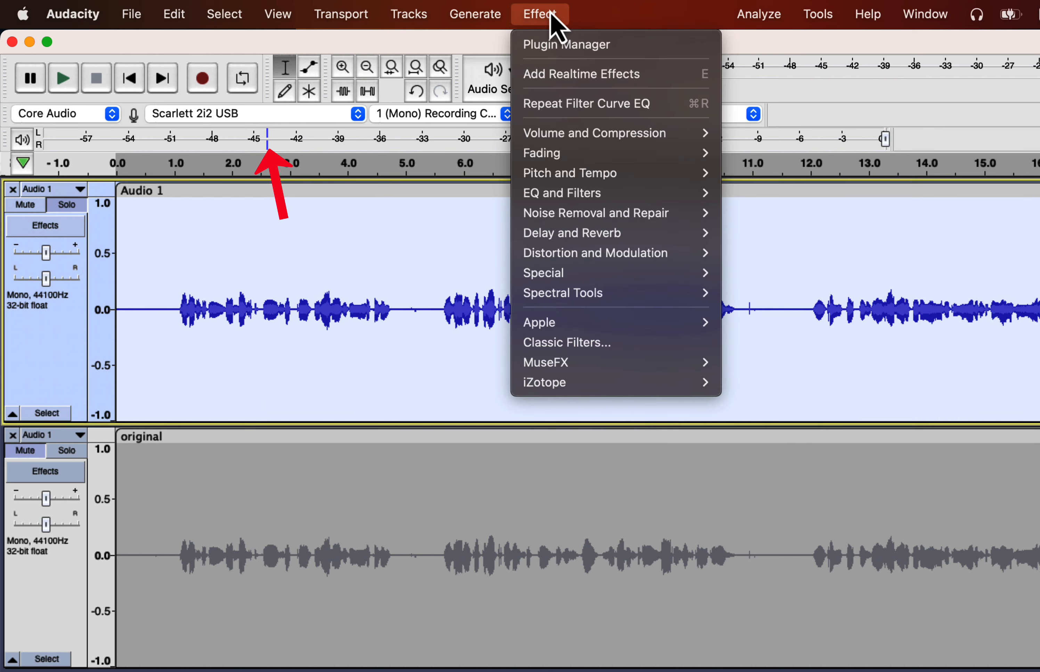
mouse_move(559, 134)
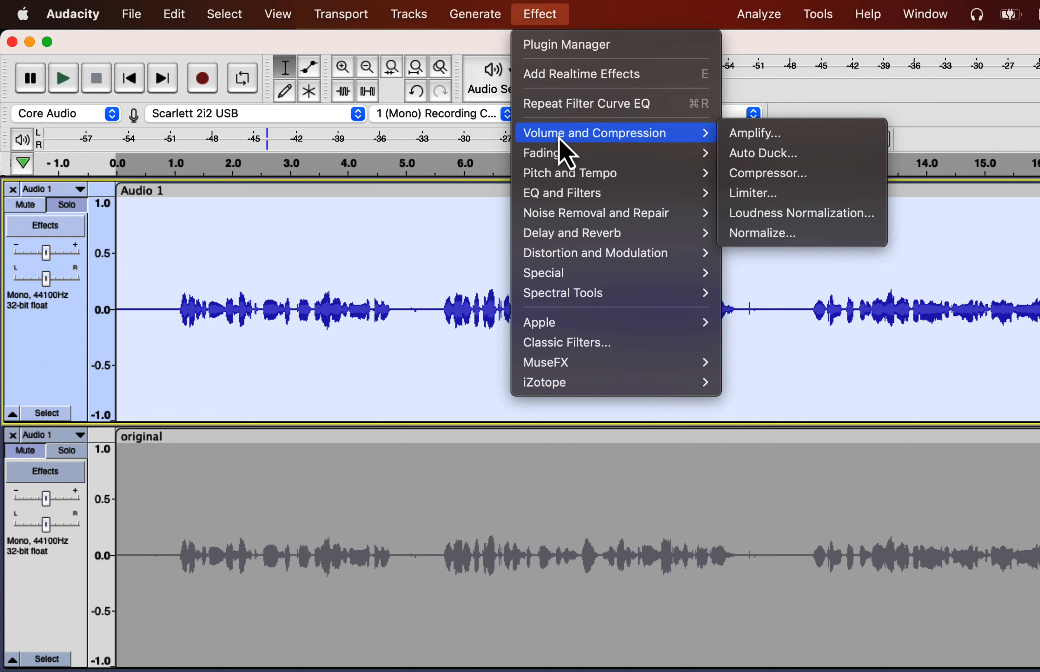
left_click(755, 175)
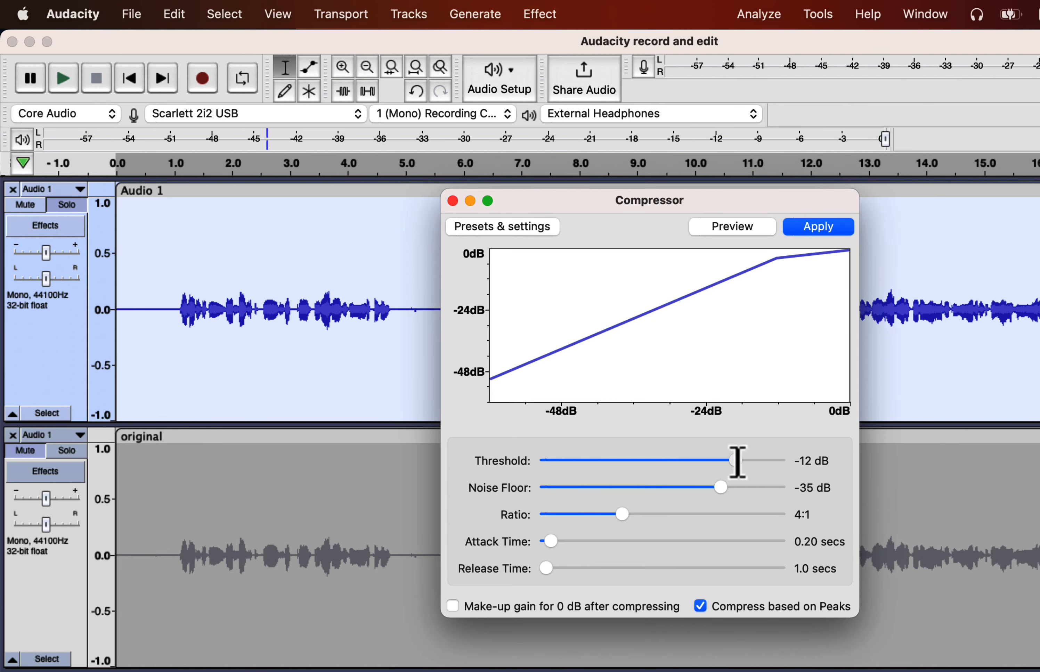
left_click_drag(736, 461, 713, 462)
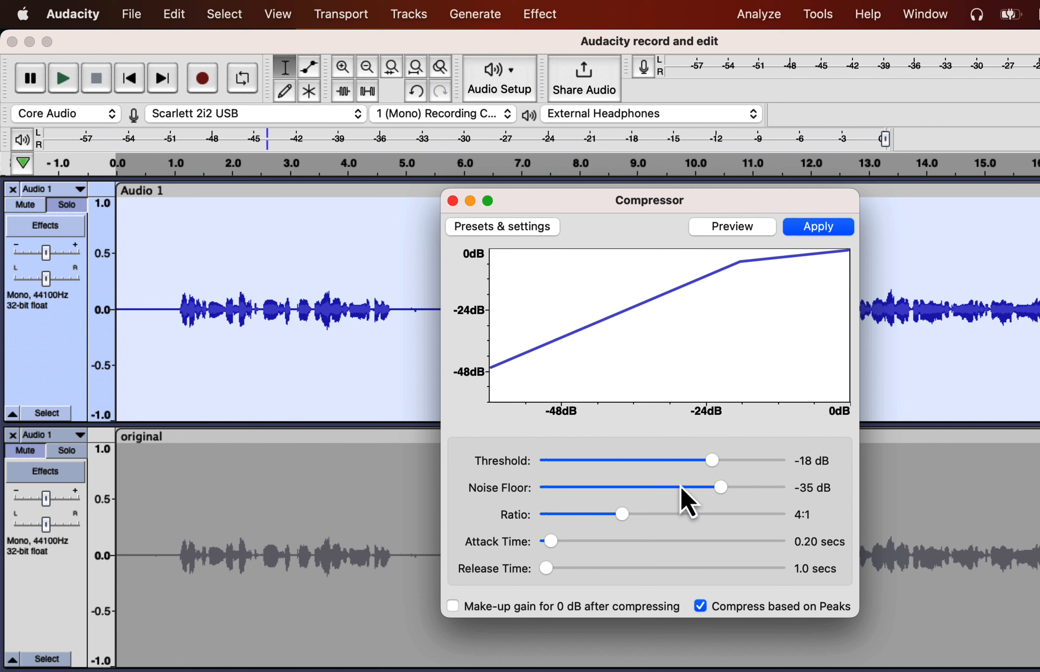
mouse_move(623, 521)
left_mouse_down()
mouse_move(594, 521)
mouse_move(625, 516)
left_mouse_up()
left_click(809, 228)
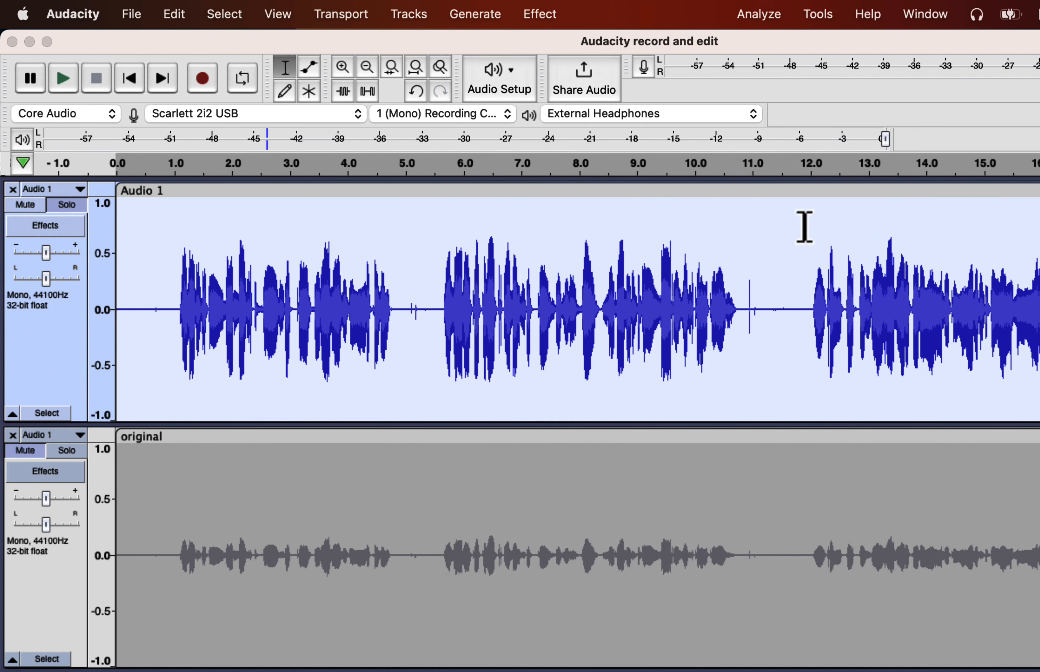
Play the compressed Audio 1 clip from near its start to check the sound and playback level
left_click(123, 289)
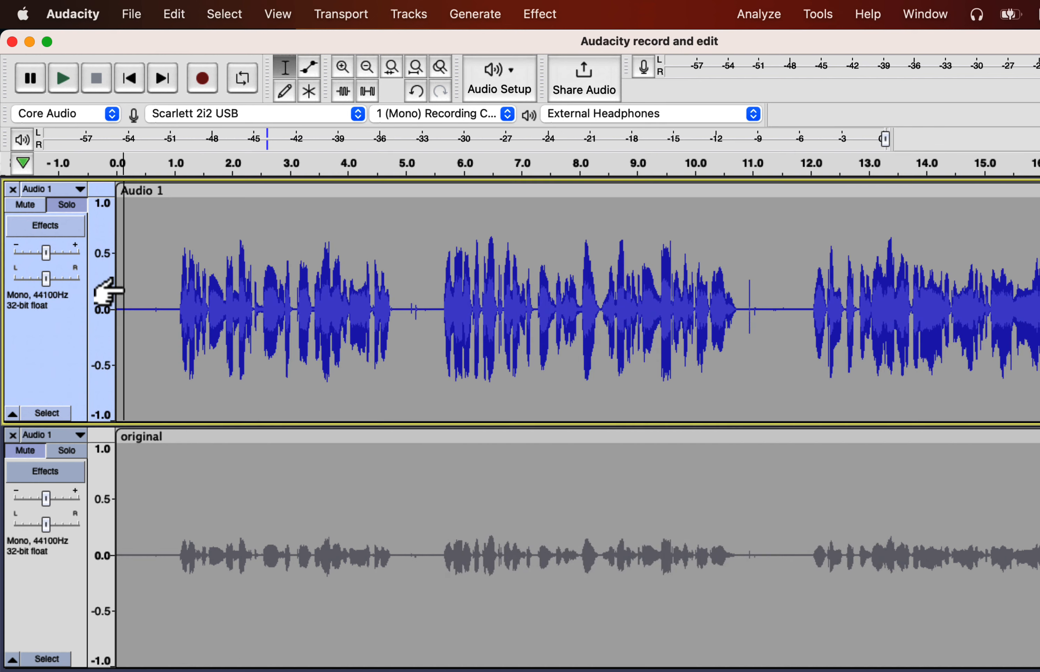
key("space")
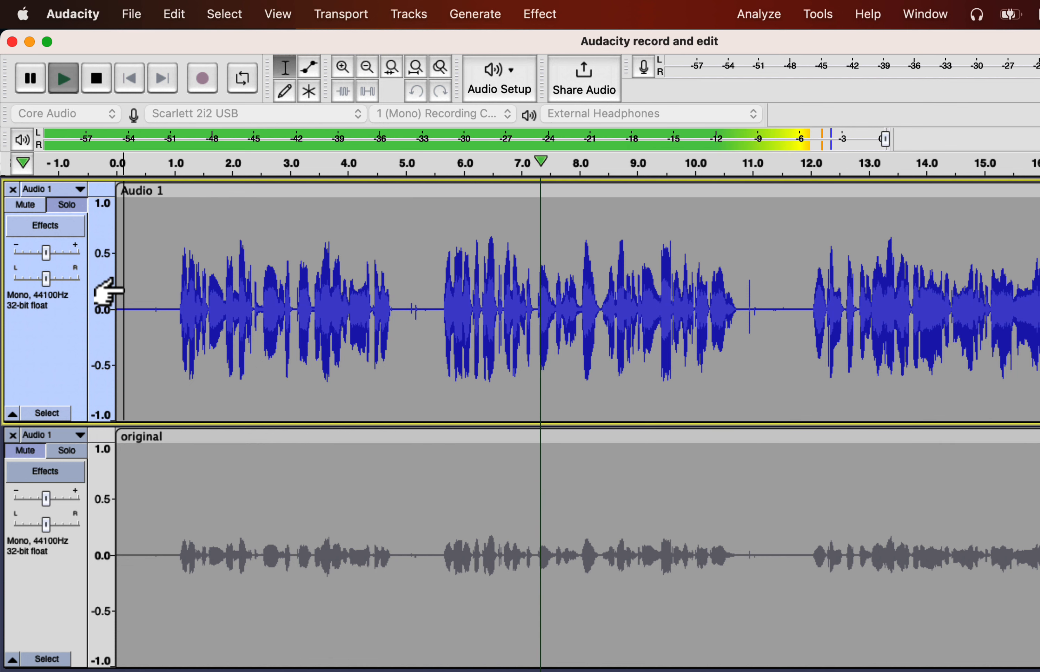
key("space")
Normalize the whole Audio 1 clip to a peak amplitude of -3.0 dB with DC offset removal
left_click(107, 291)
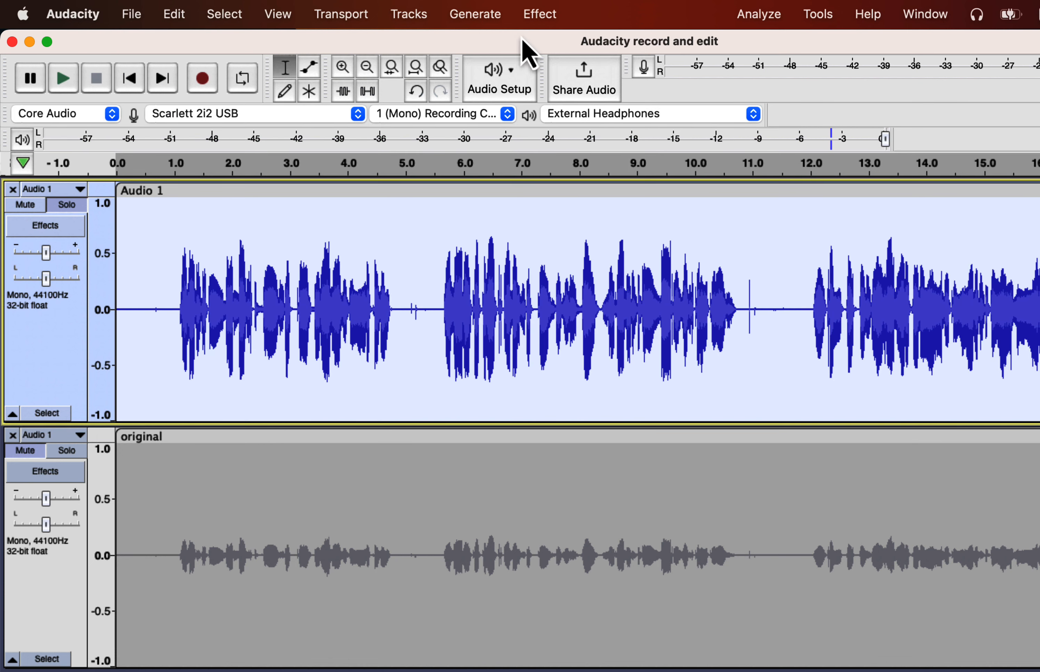
left_click(540, 14)
mouse_move(550, 133)
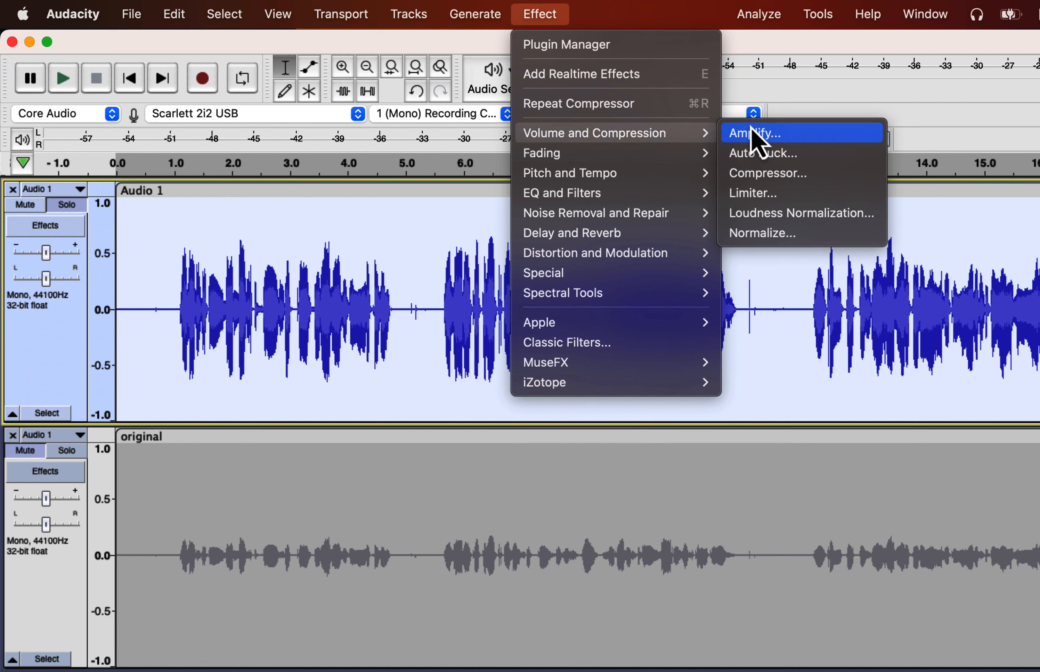
left_click(771, 235)
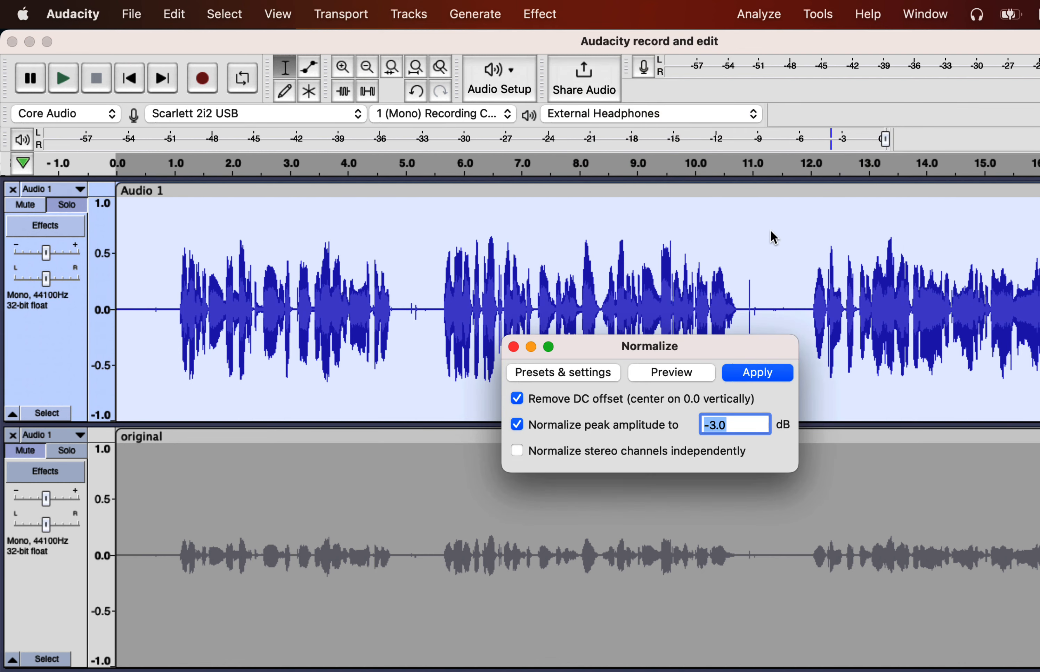
left_click(756, 374)
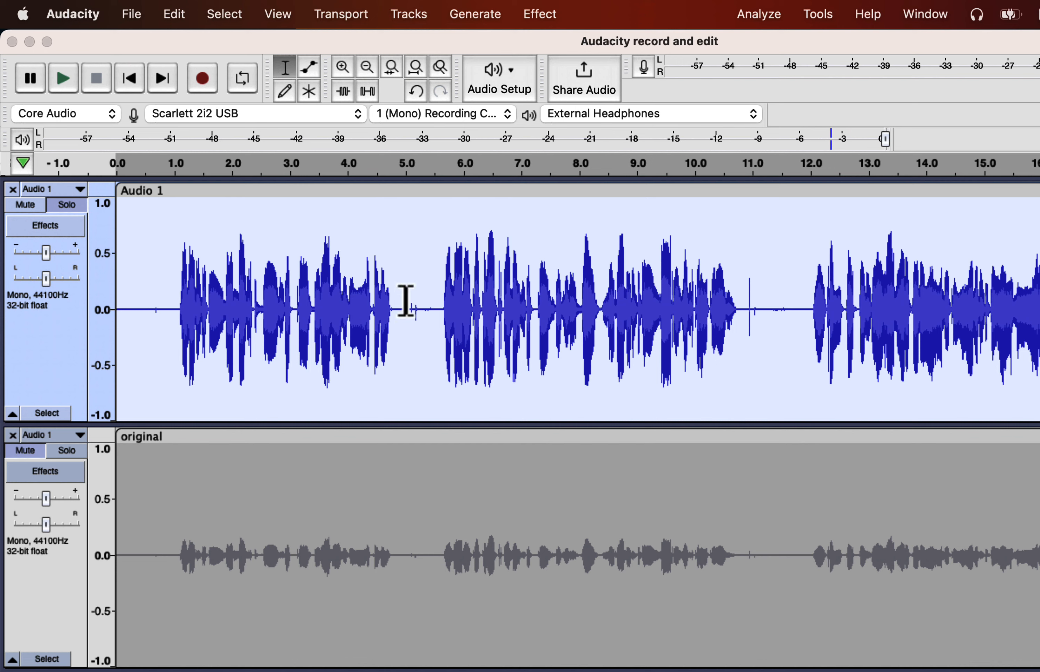
scroll(406, 301, "right", 5)
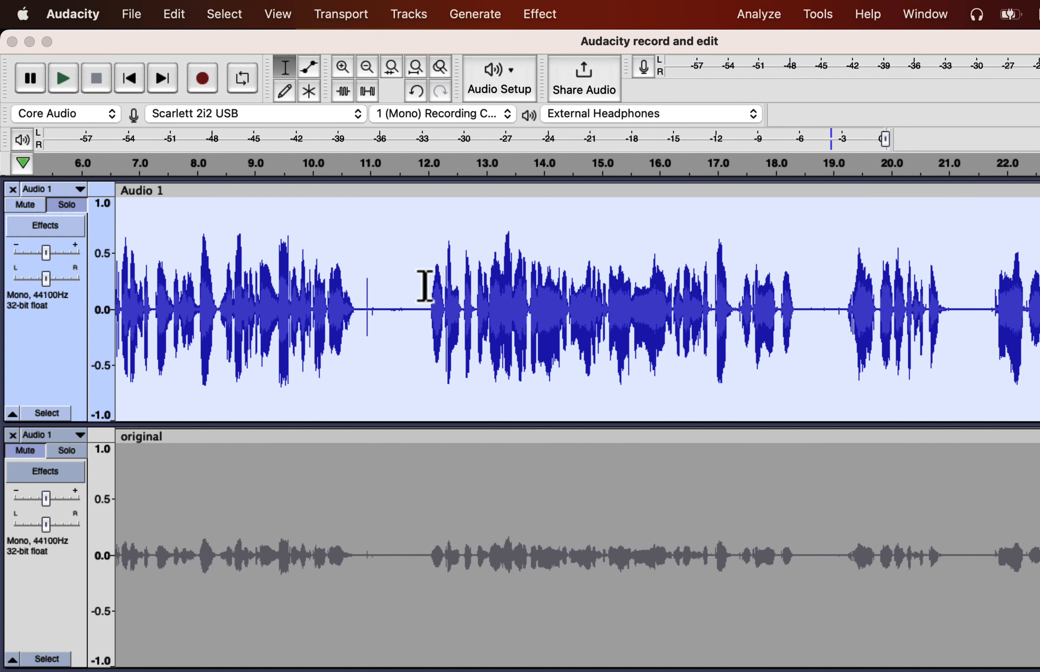
Play the peak-normalized Audio 1 clip from about 11.6 seconds to check its sound and level
left_click(425, 286)
left_click(404, 291)
key("space")
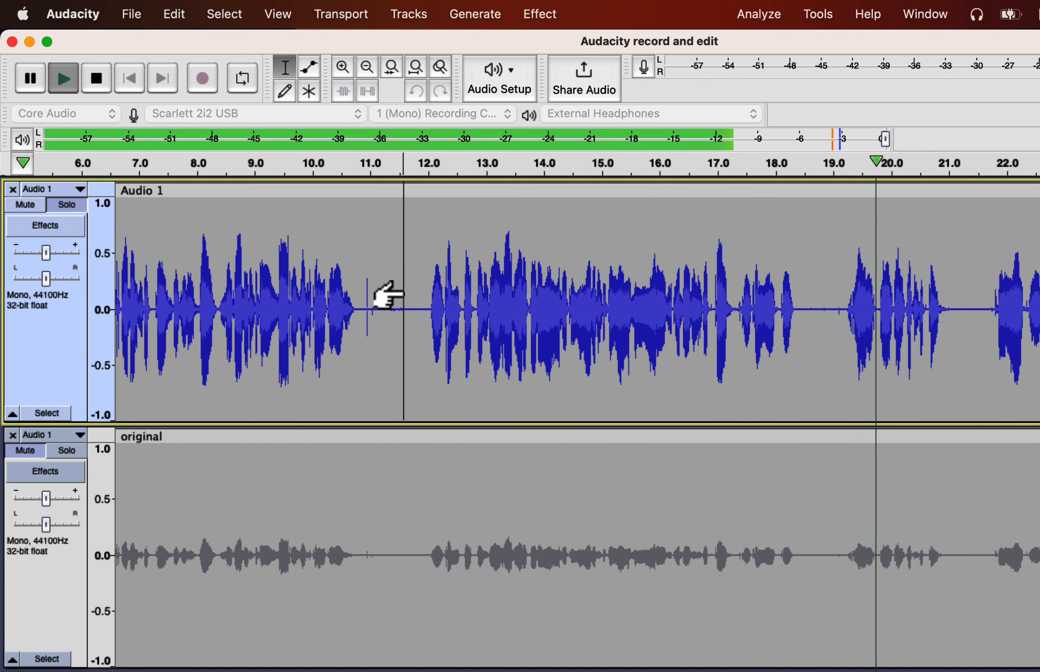
key("space")
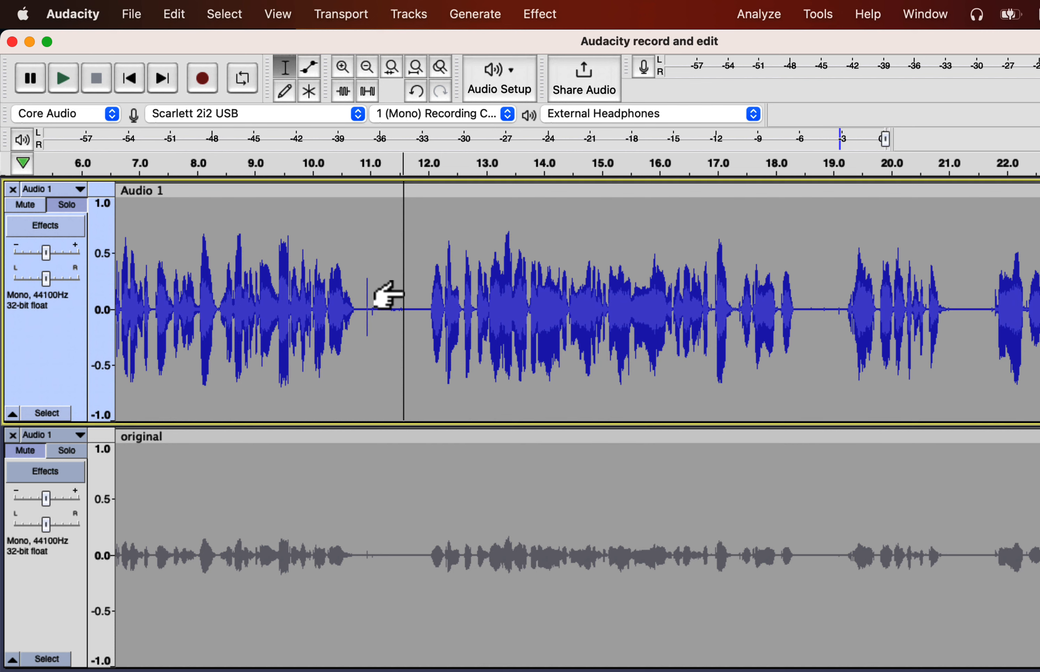
Normalize the whole Audio 1 clip to a perceived loudness of -23 LUFS, treating mono as dual-mono
double_click(403, 290)
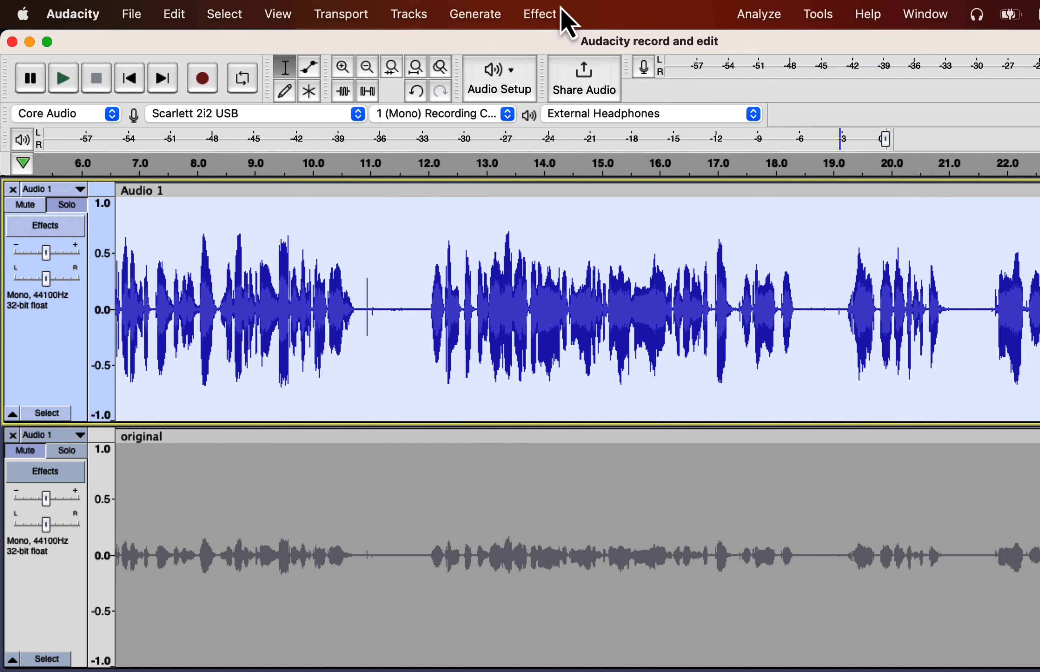
left_click(563, 17)
mouse_move(568, 133)
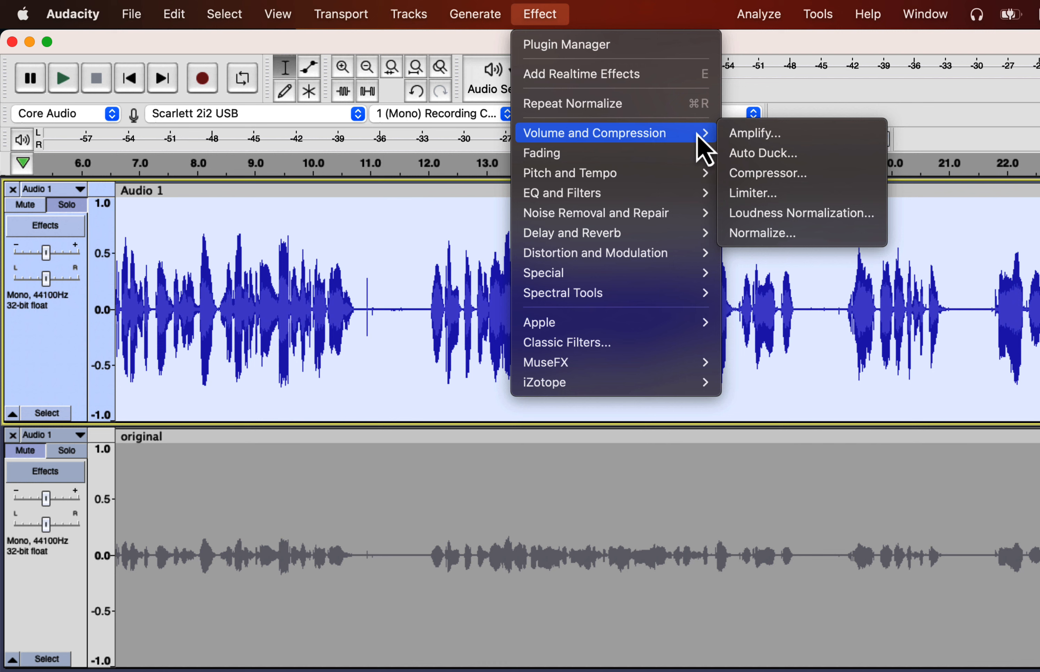
left_click(820, 216)
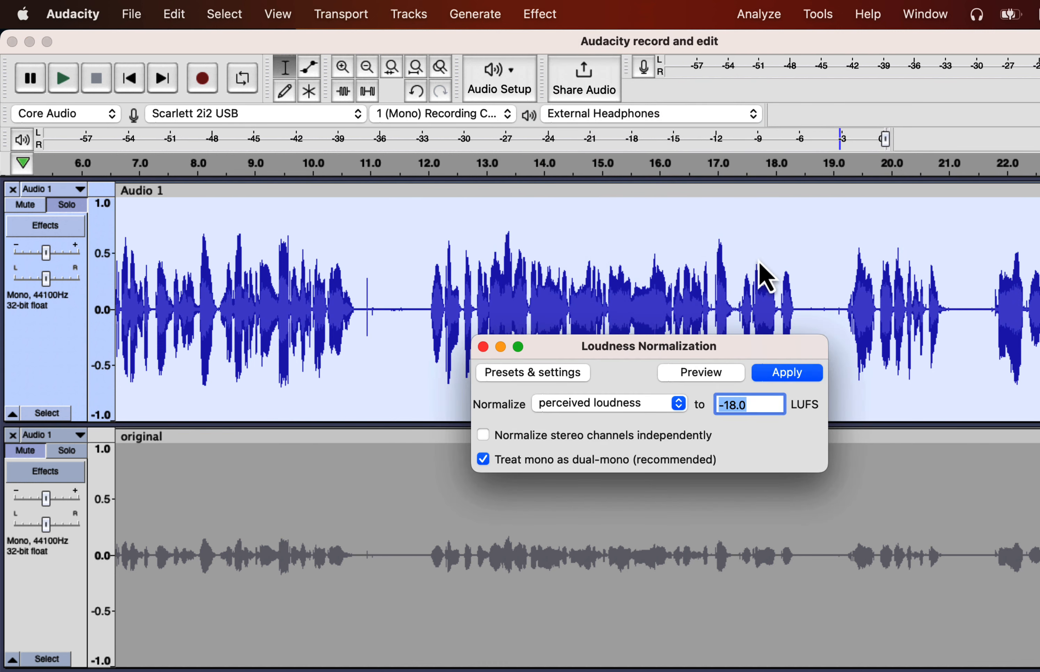
left_click(604, 404)
left_click(588, 423)
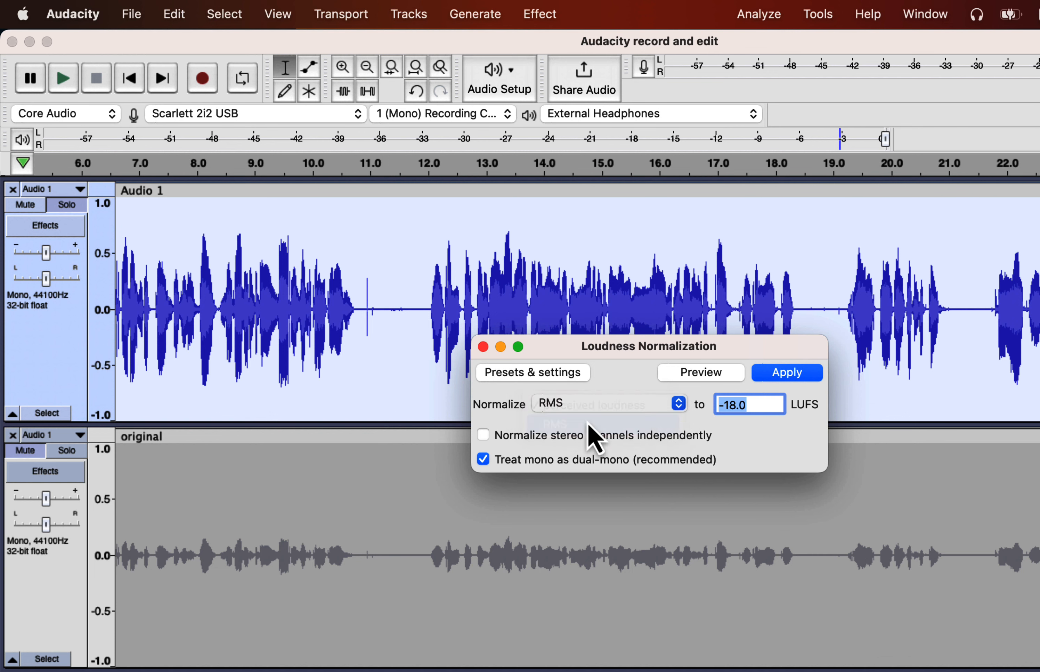
left_click(604, 404)
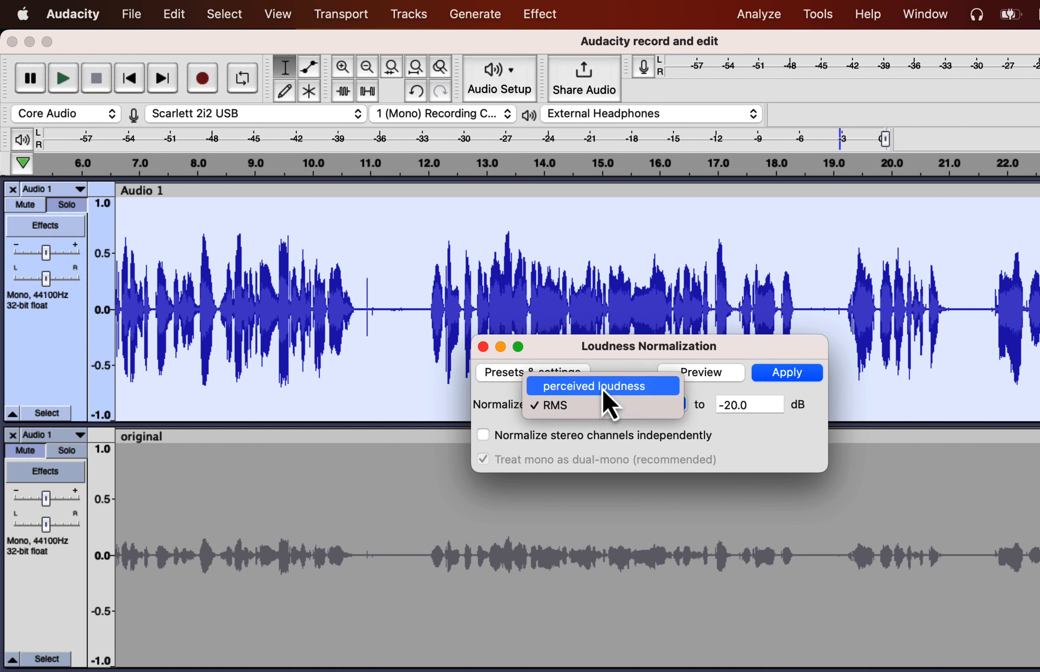
left_click(601, 389)
double_click(731, 405)
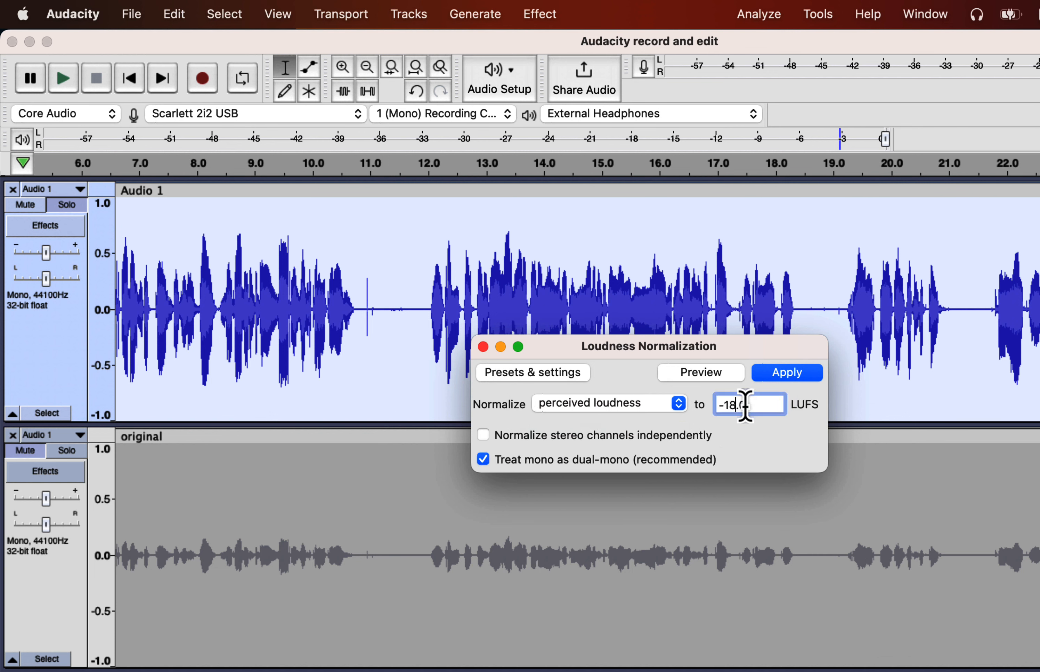
type("-23")
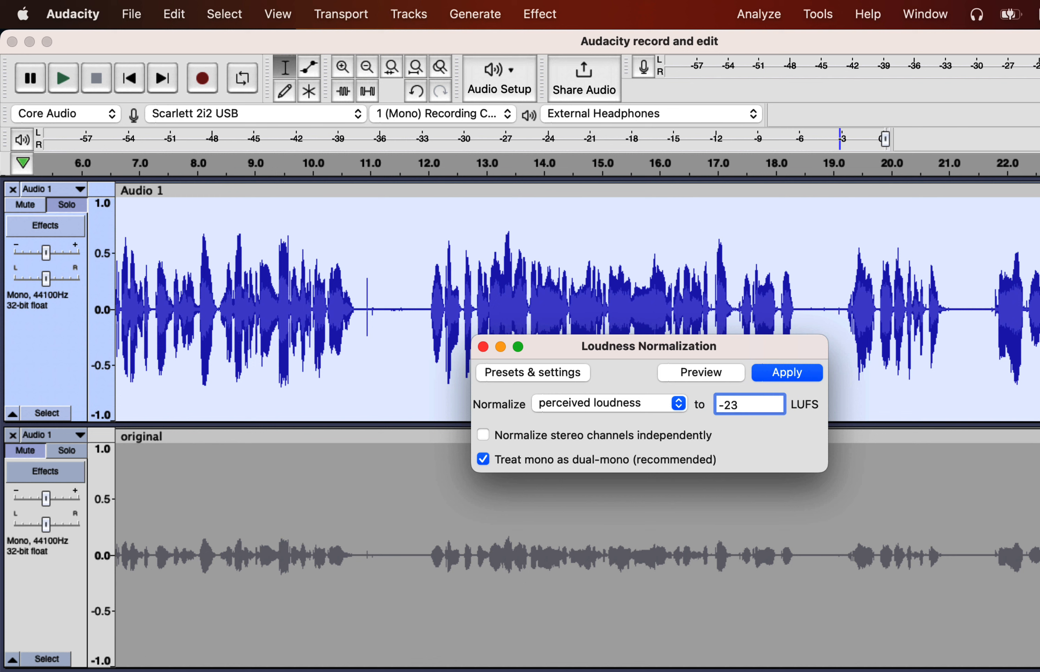
left_click(805, 381)
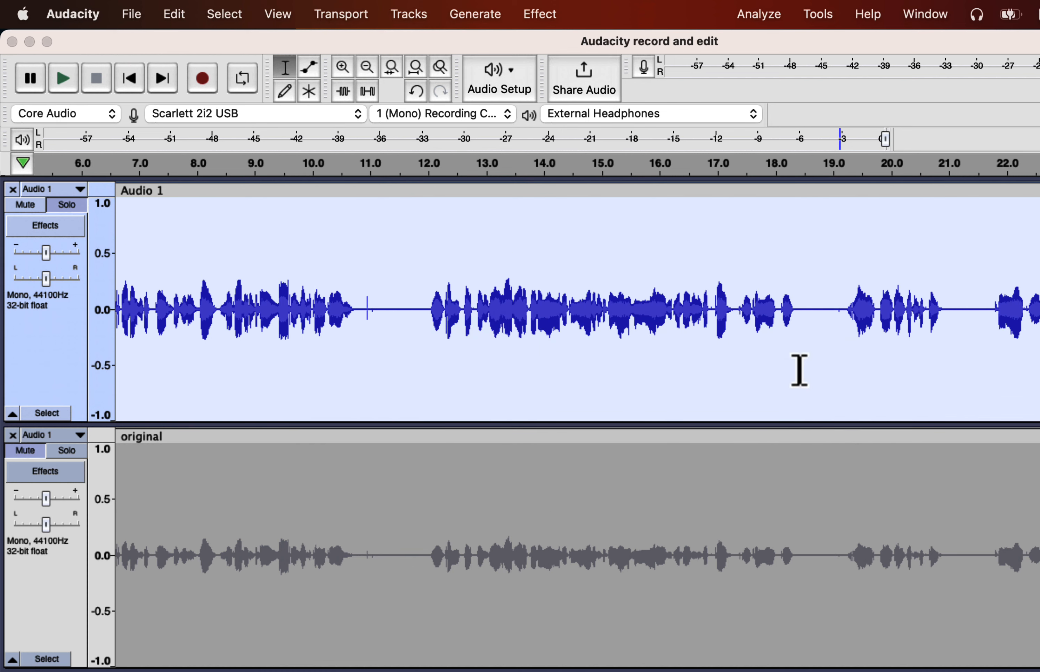
Play the loudness-normalized Audio 1 clip from near its start to check the playback level
scroll(800, 370, "left", 5)
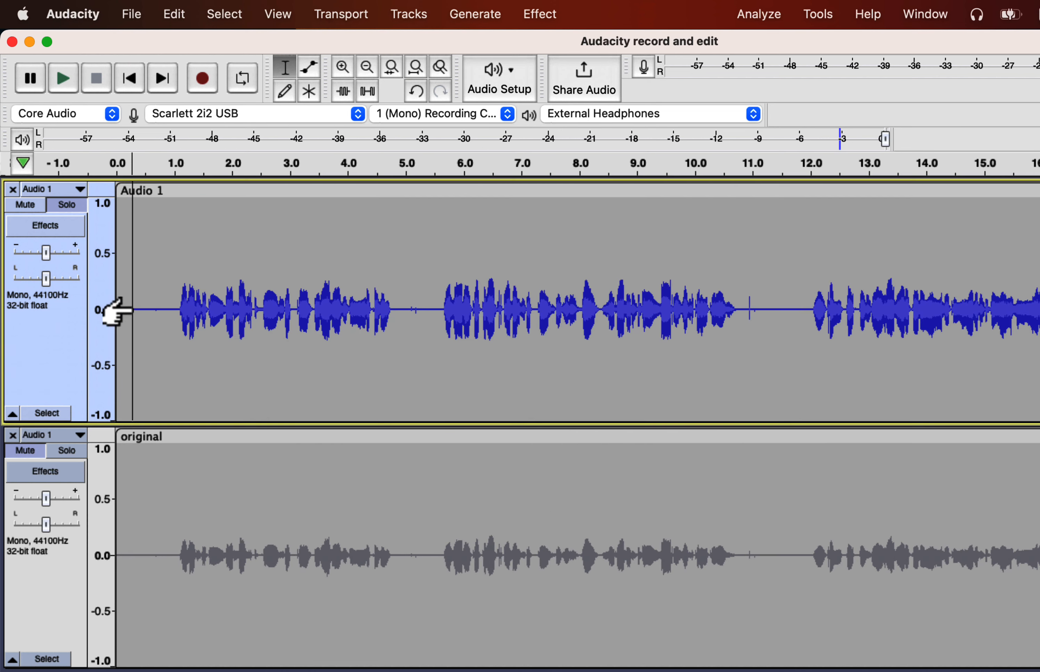
left_click(114, 311)
key("space")
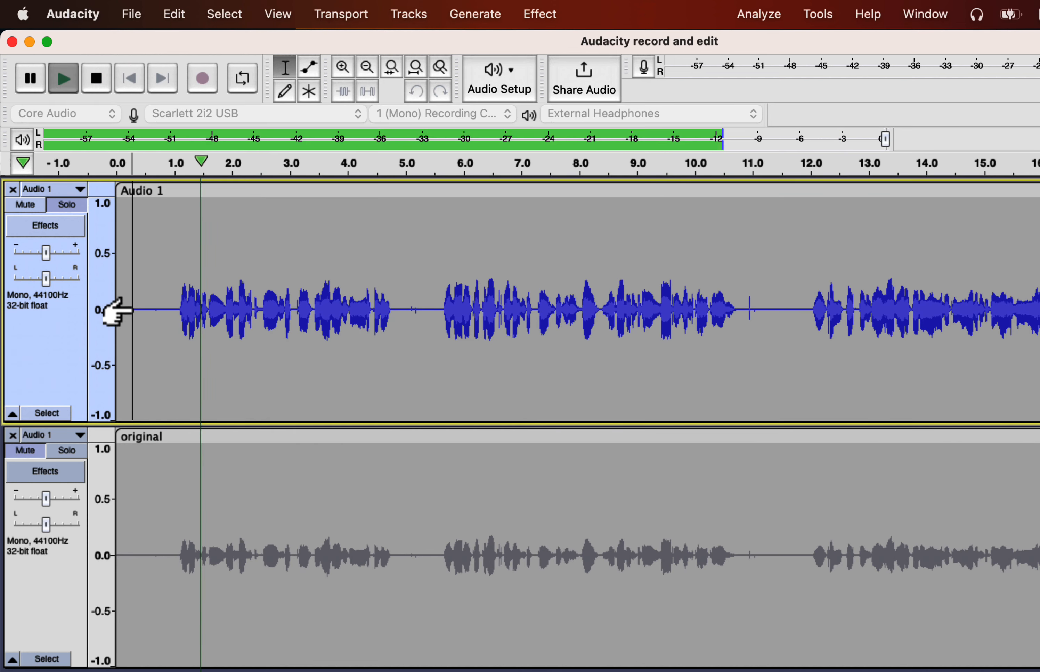
key("space")
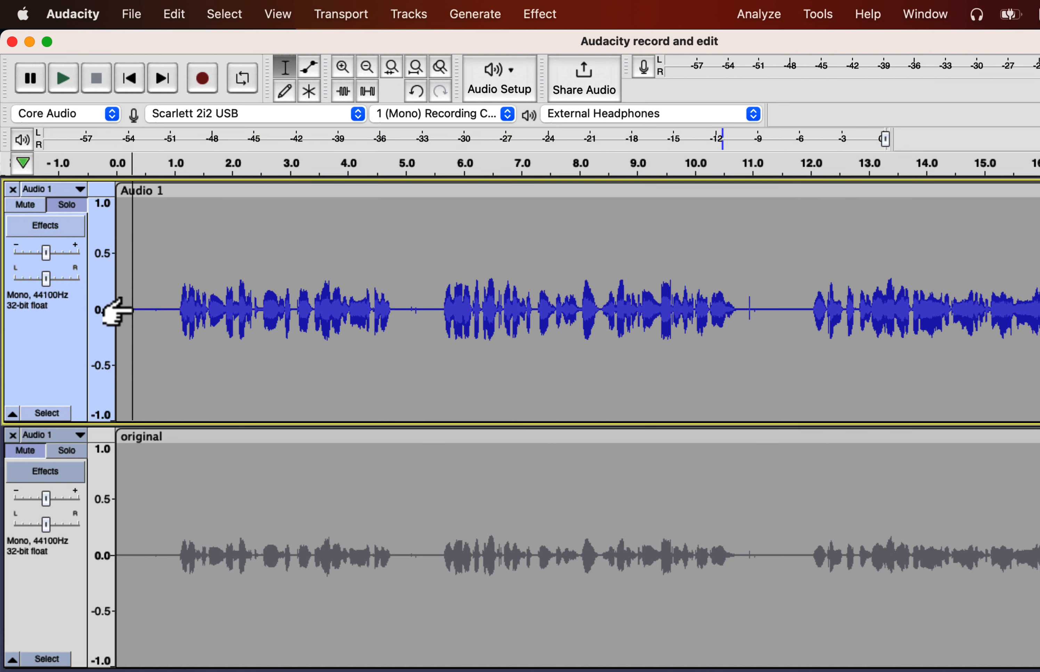
Apply Loudness Normalization to the whole Audio 1 clip again, with a louder perceived loudness target in LUFS
double_click(202, 270)
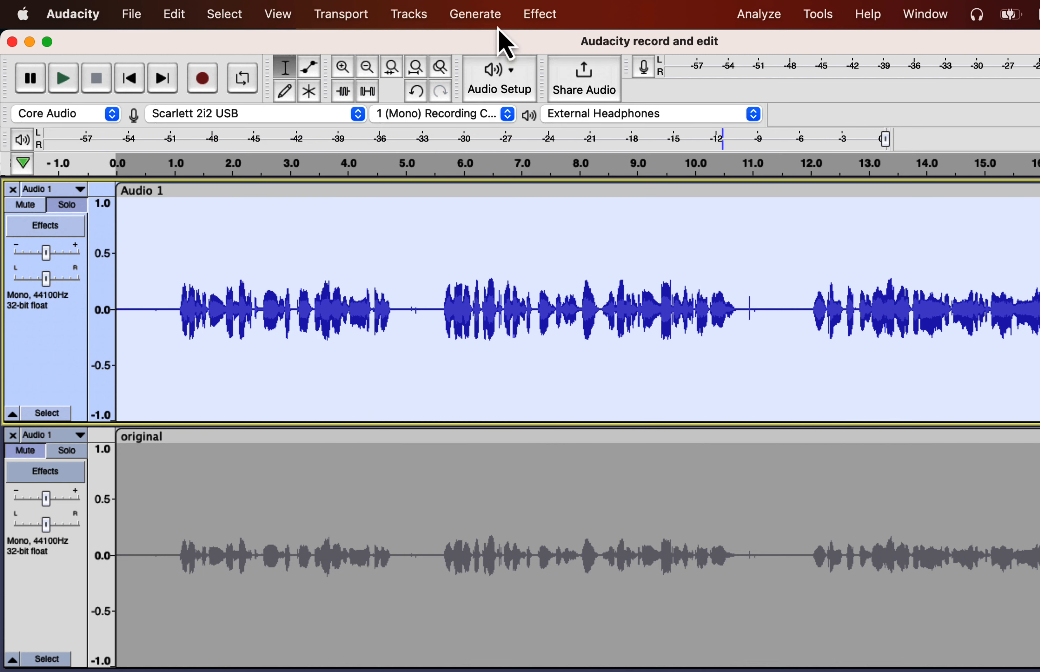
left_click(526, 14)
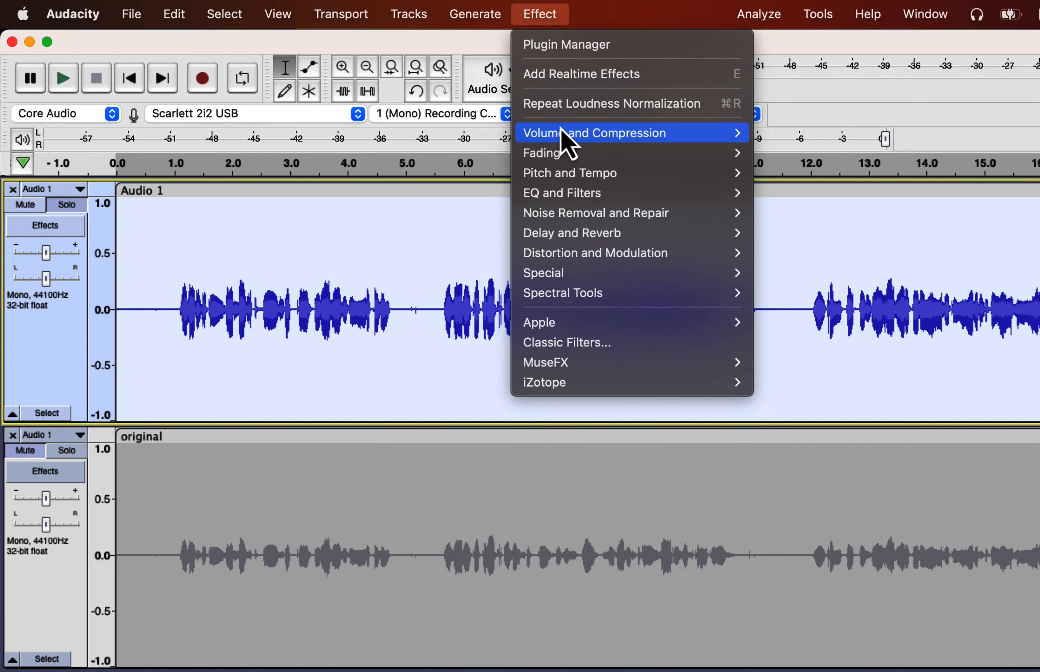
mouse_move(566, 144)
left_click(808, 214)
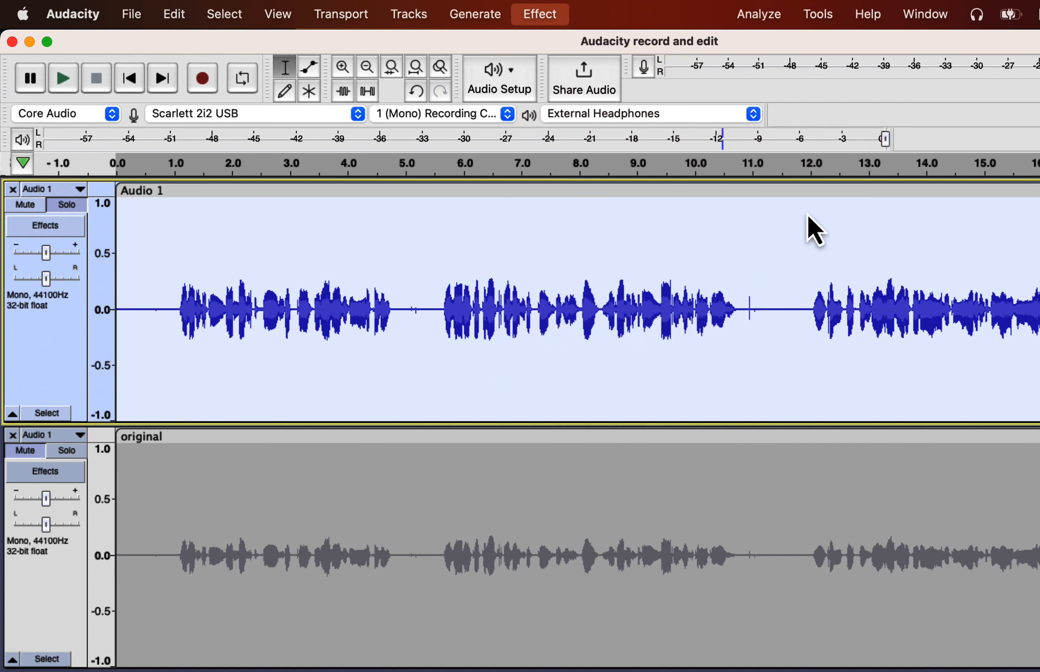
left_click(739, 406)
key("BackSpace")
key("BackSpace")
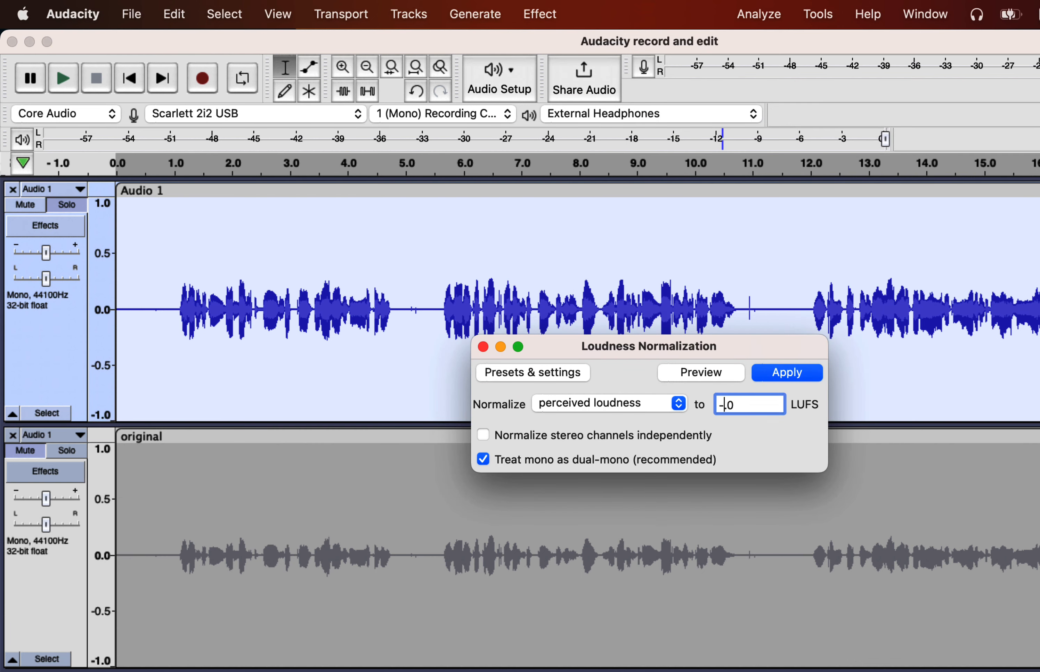
key("Return")
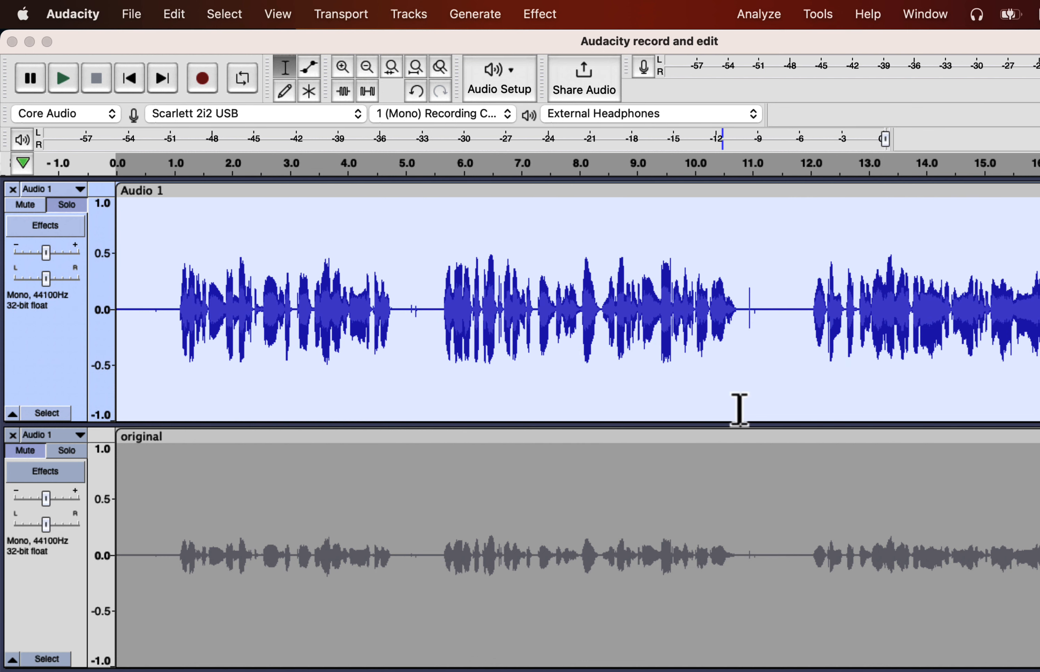
Apply Reverb to the whole Audio 1 clip using the Large Room factory preset
left_click(544, 15)
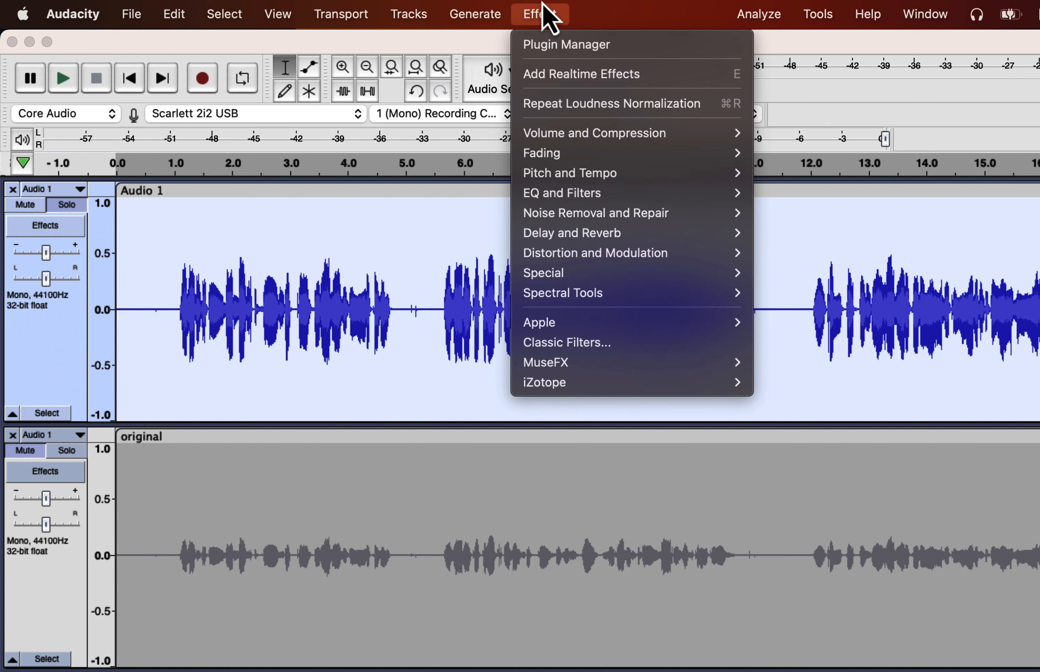
mouse_move(558, 228)
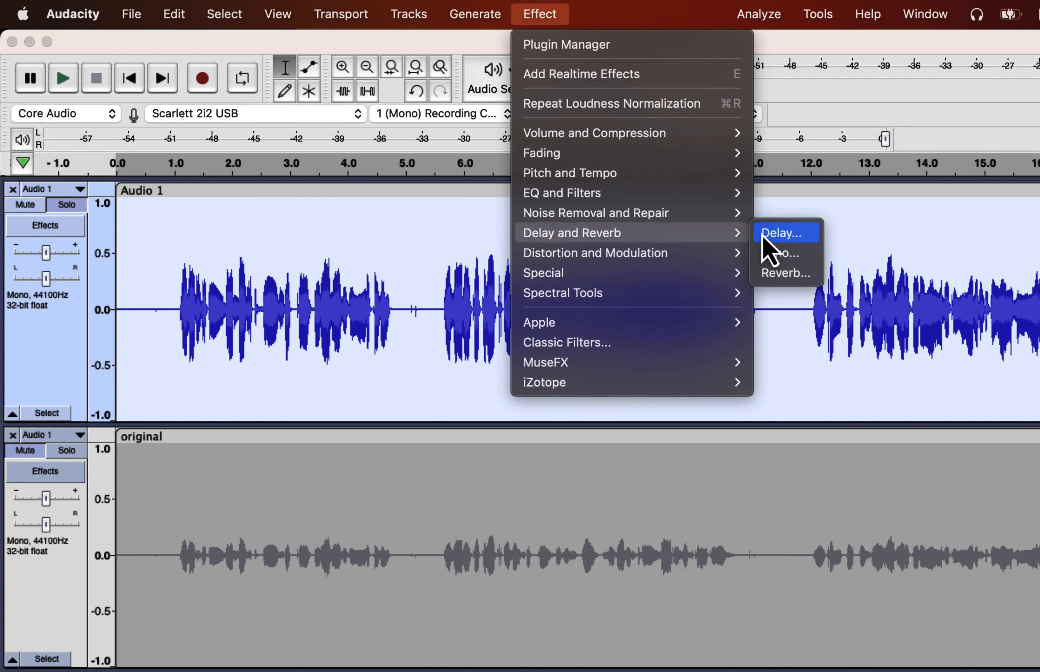
left_click(784, 273)
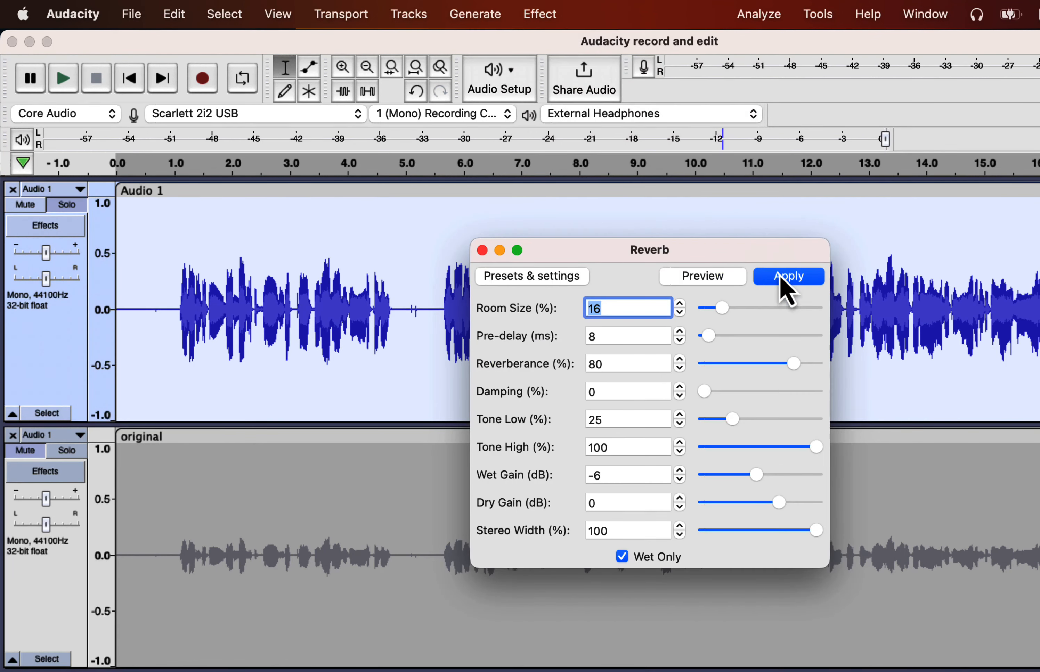
left_click(563, 277)
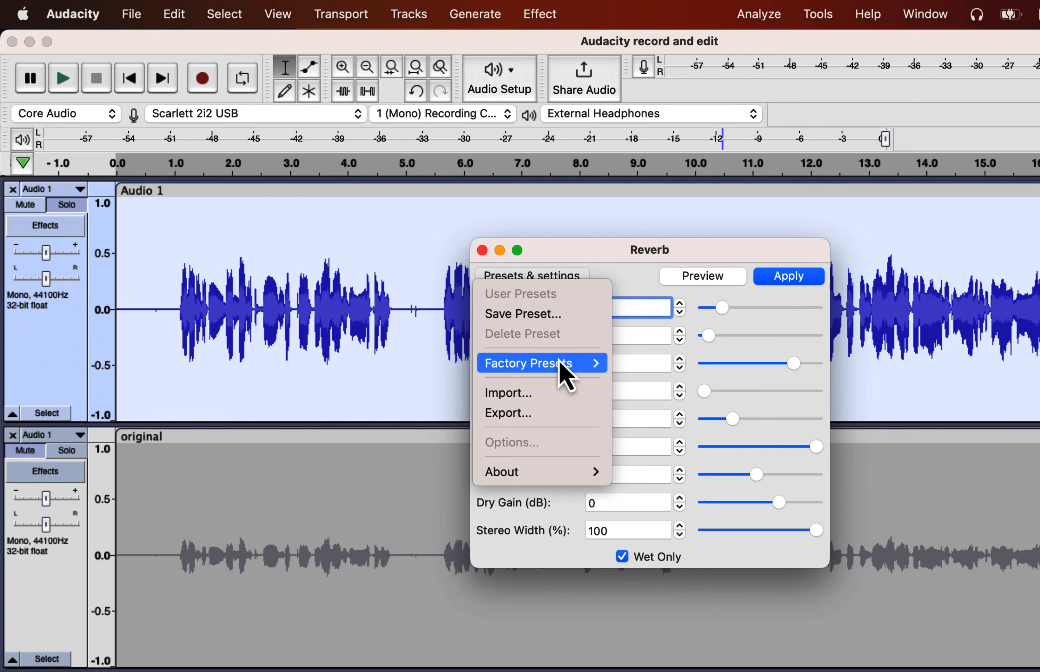
mouse_move(559, 367)
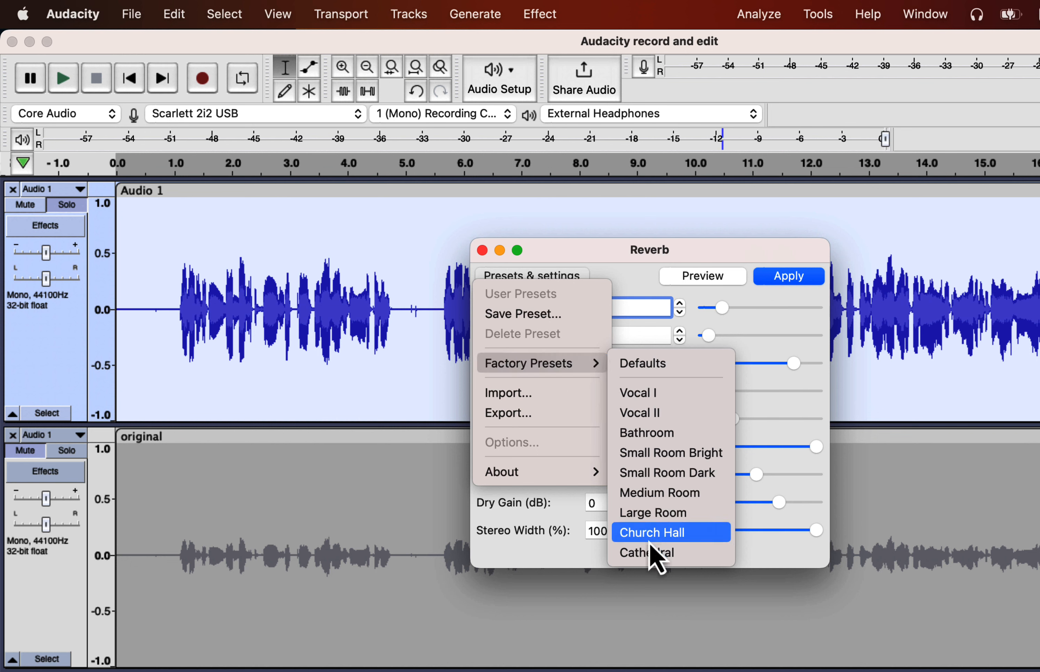
left_click(648, 517)
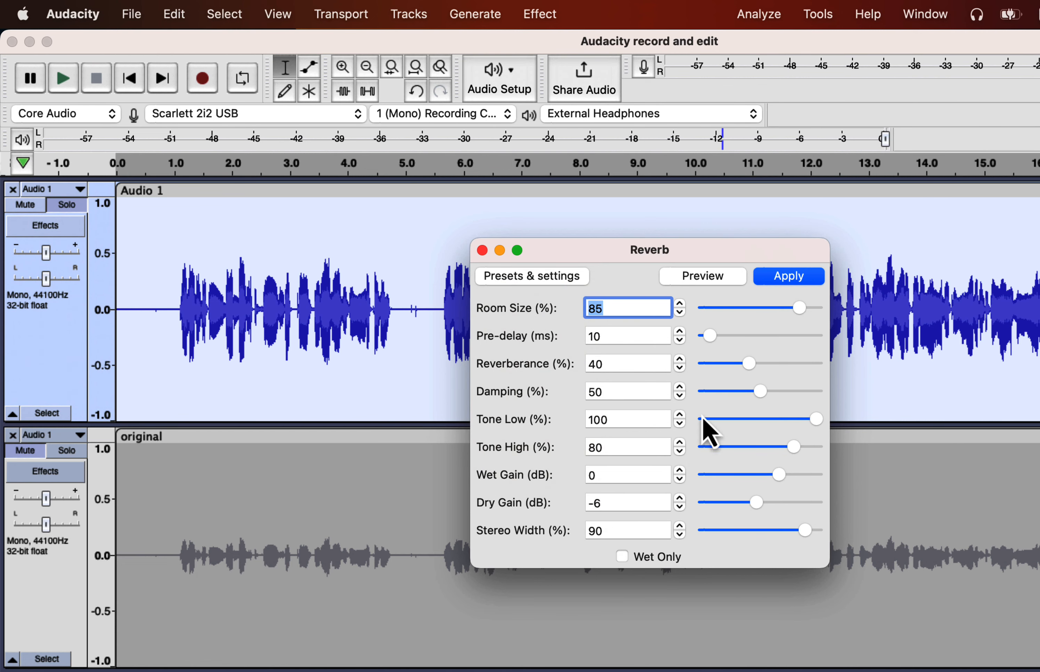
left_click(787, 279)
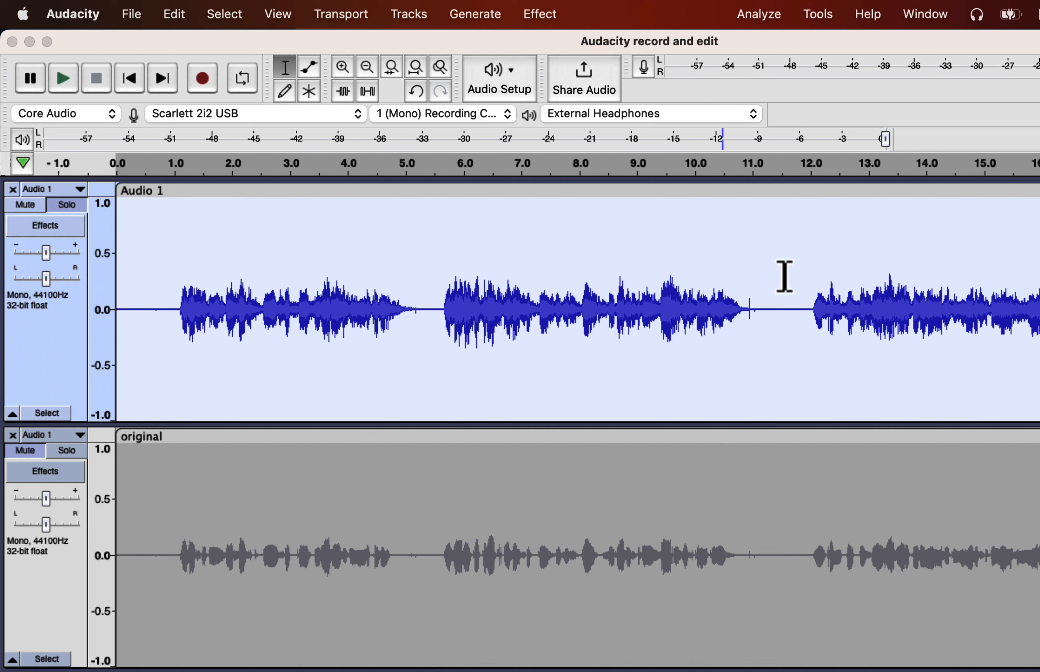
Play the Audio 1 clip with the Large Room reverb and undo that reverb
key("space")
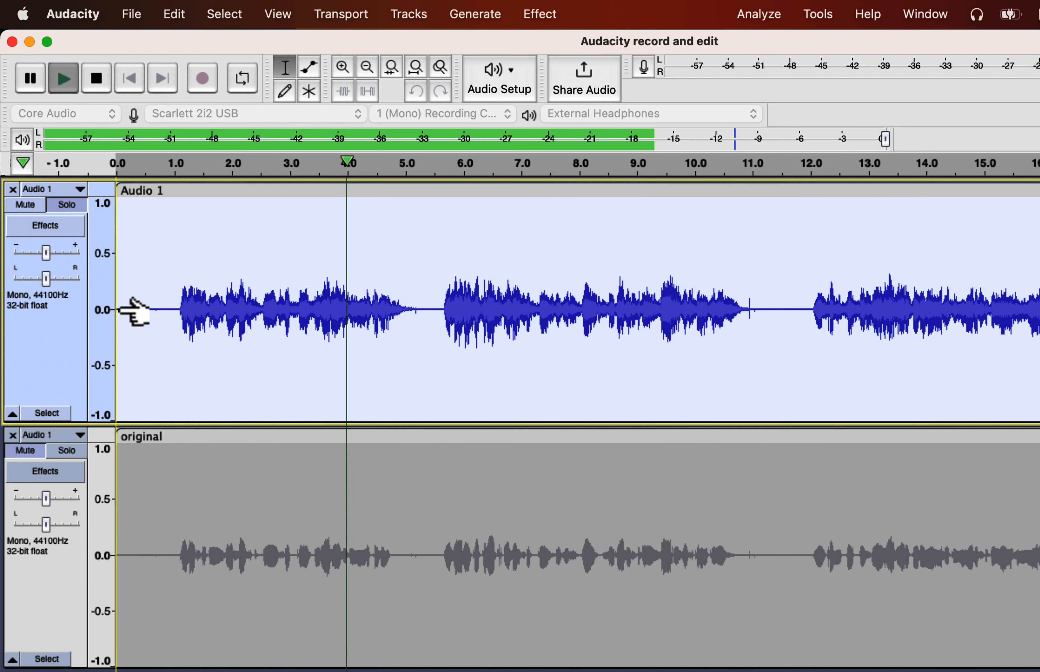
key("space")
key("super+z")
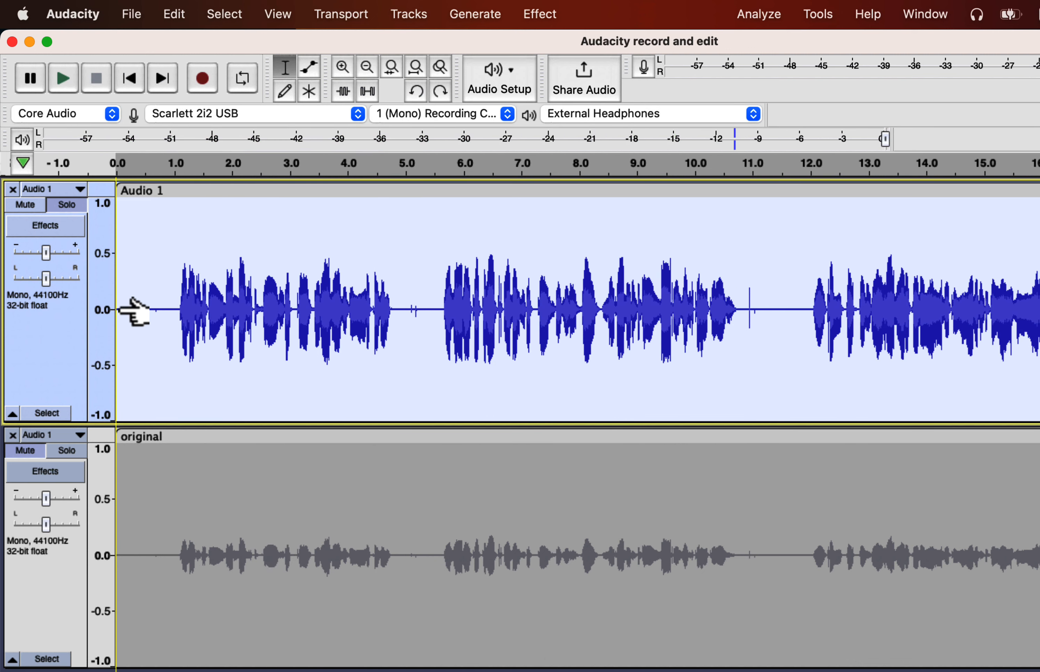
Apply Reverb to the whole Audio 1 clip using the Church Hall factory preset
left_click(540, 14)
mouse_move(681, 233)
left_click(754, 273)
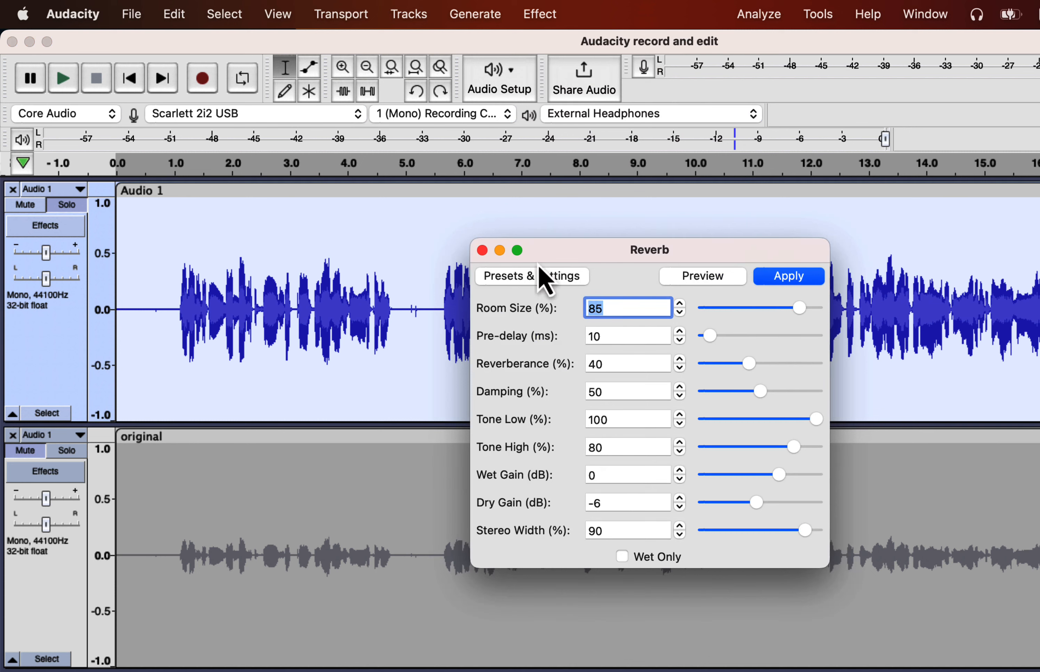
left_click(540, 276)
mouse_move(540, 363)
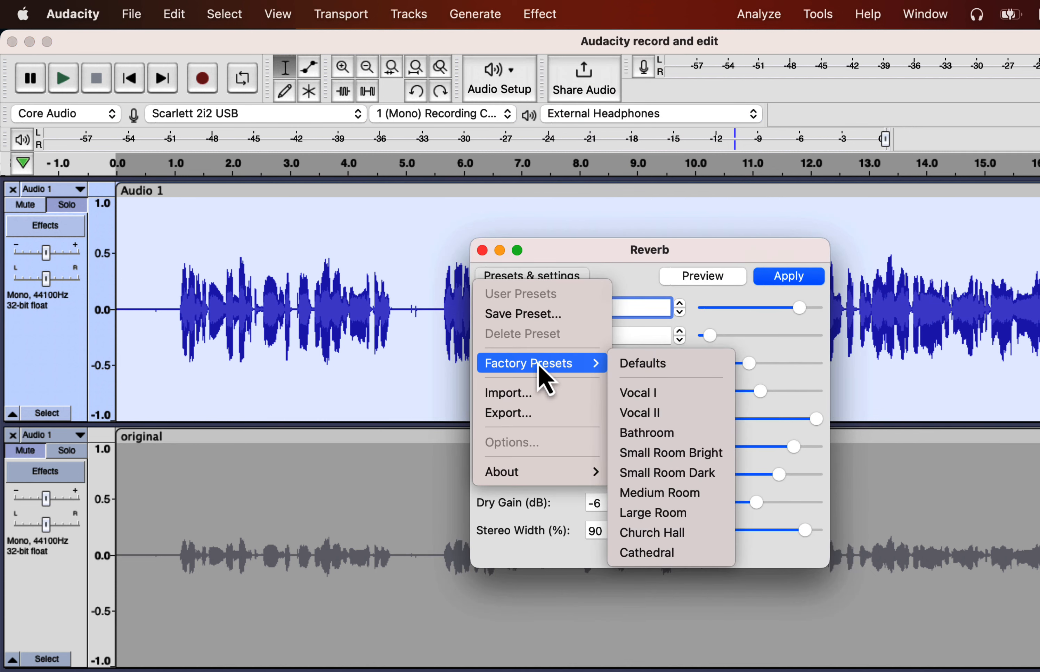
left_click(649, 538)
left_click(788, 276)
Play the Audio 1 clip from near its start with the Church Hall reverb and undo that reverb
left_click(156, 289)
key("space")
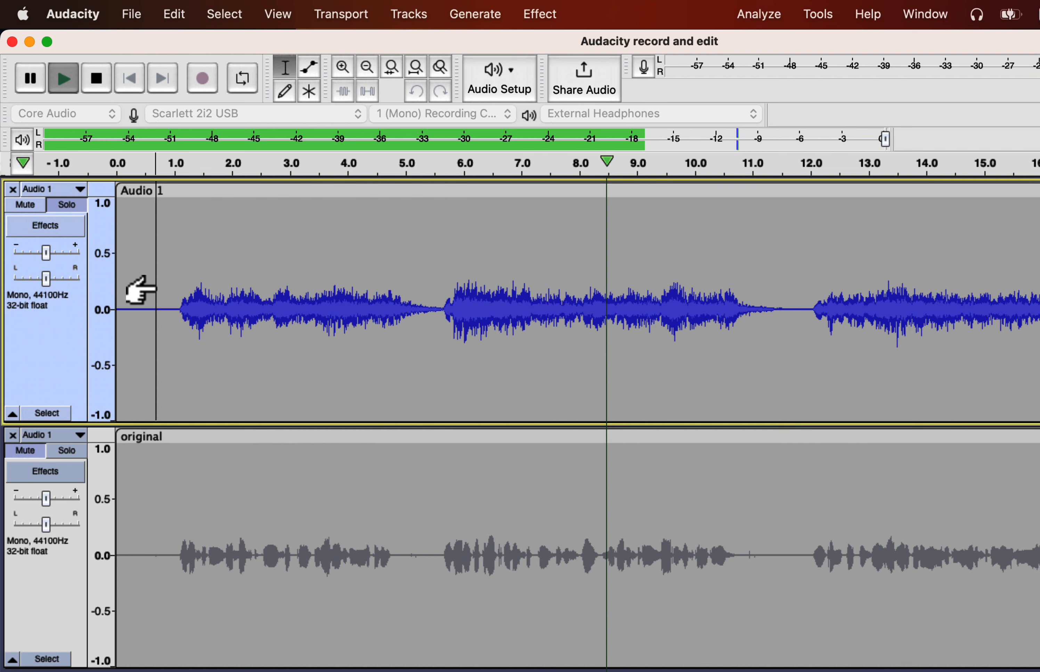
key("space")
key("super+z")
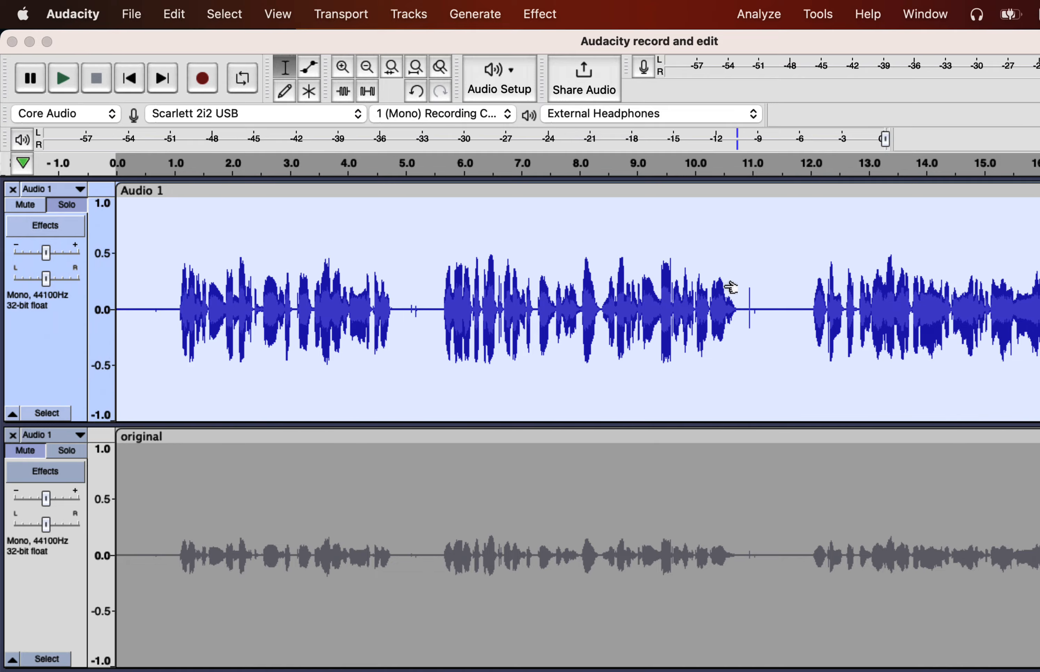
Fit the project to the window width and apply Truncate Silence with a -28 dB threshold, 0.5 s duration, truncating to 0.3 s
left_click(415, 69)
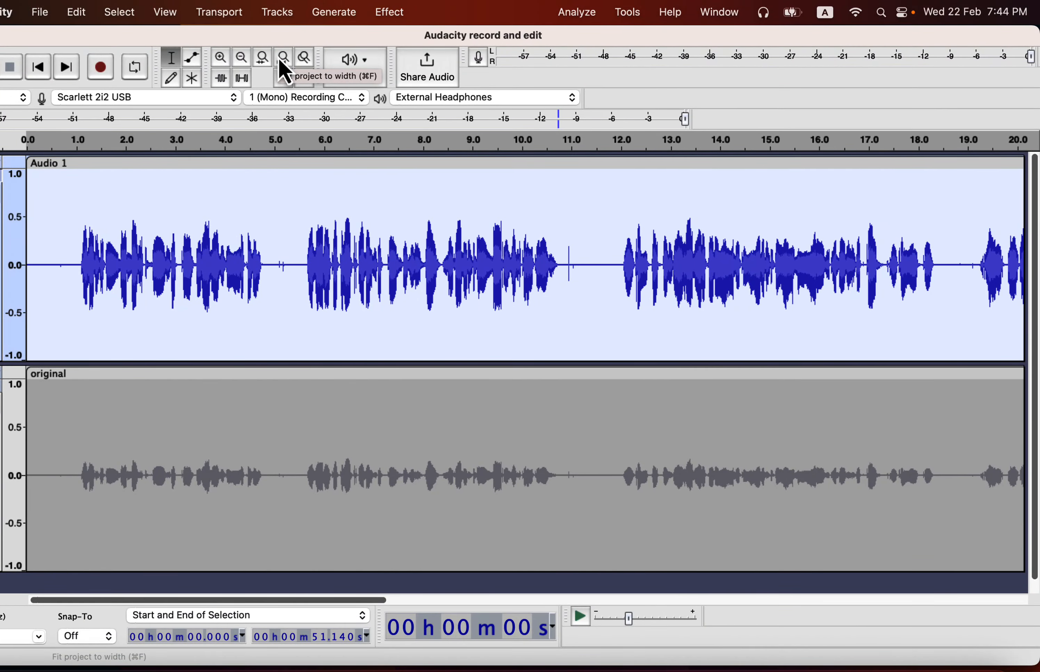
left_click(283, 60)
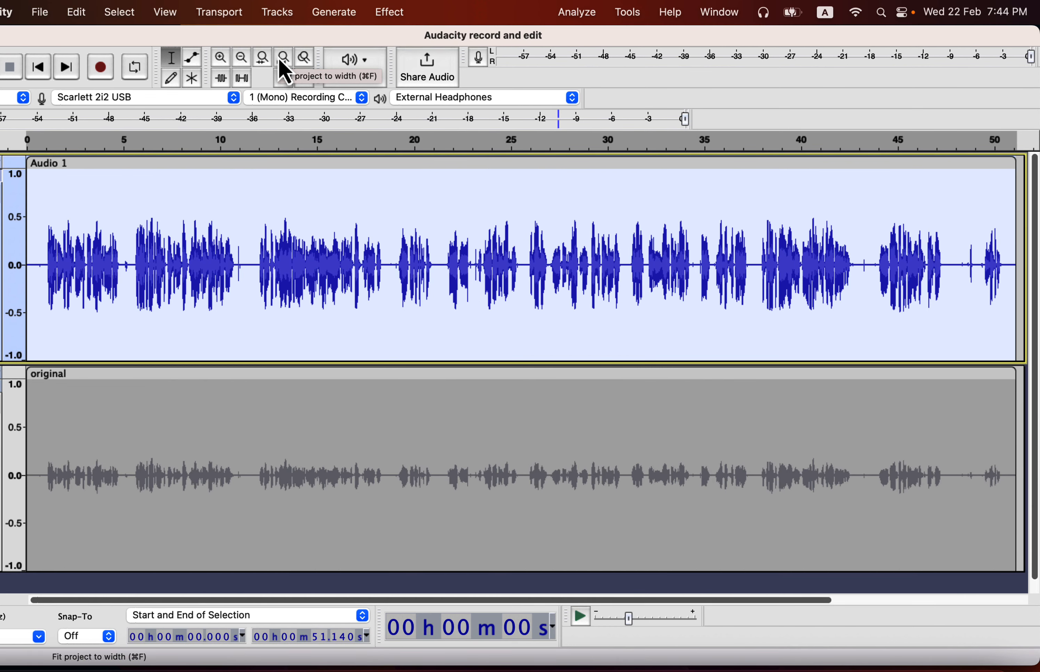
left_click(388, 13)
mouse_move(404, 244)
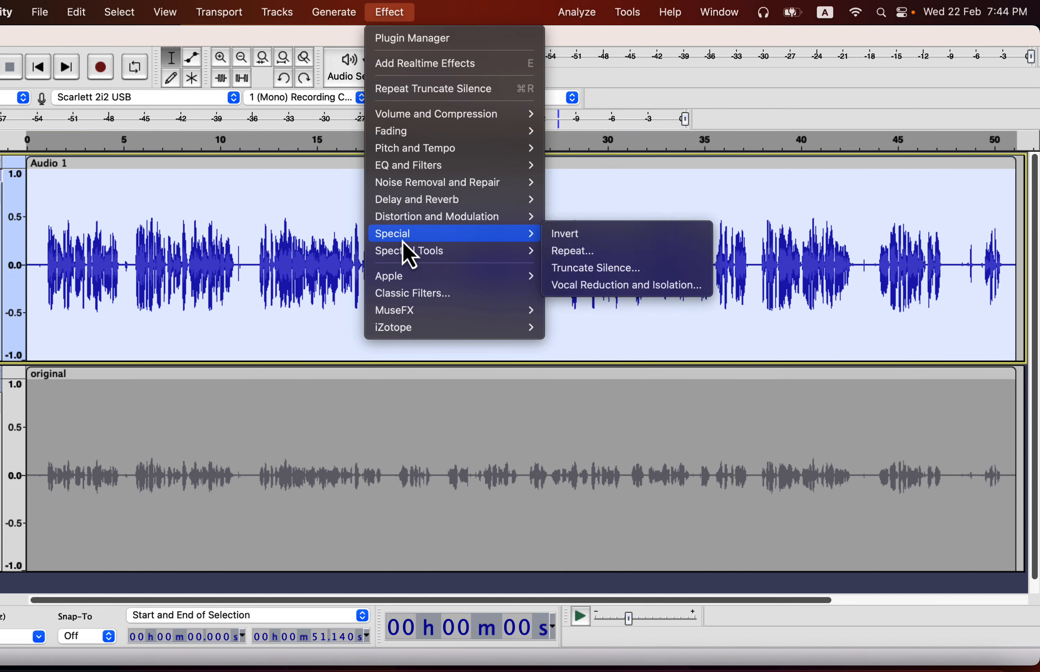
left_click(585, 271)
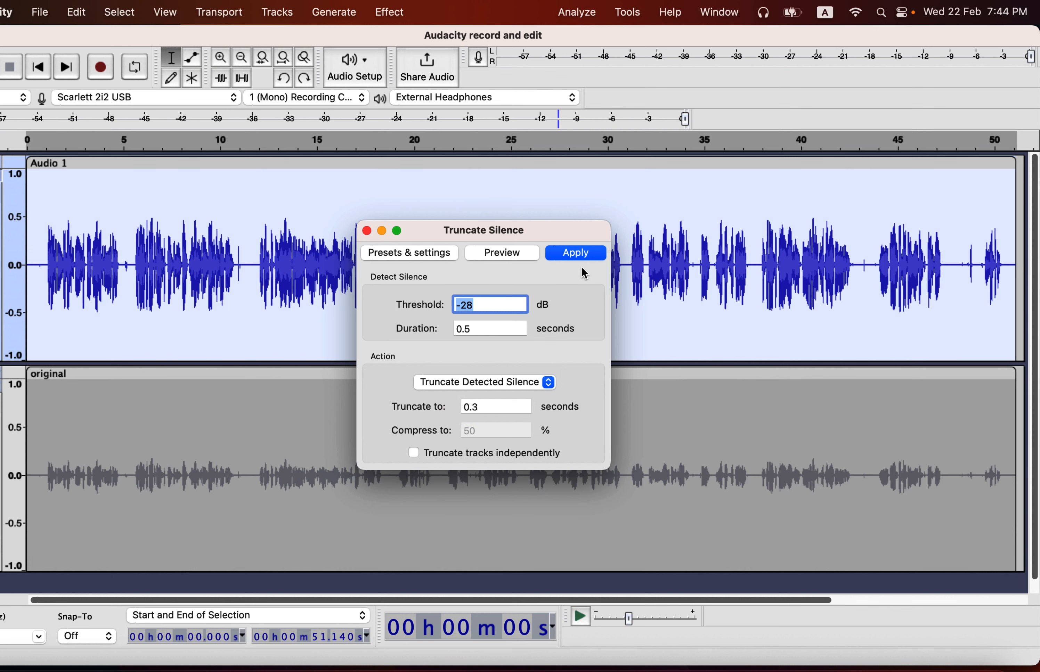
left_click(576, 255)
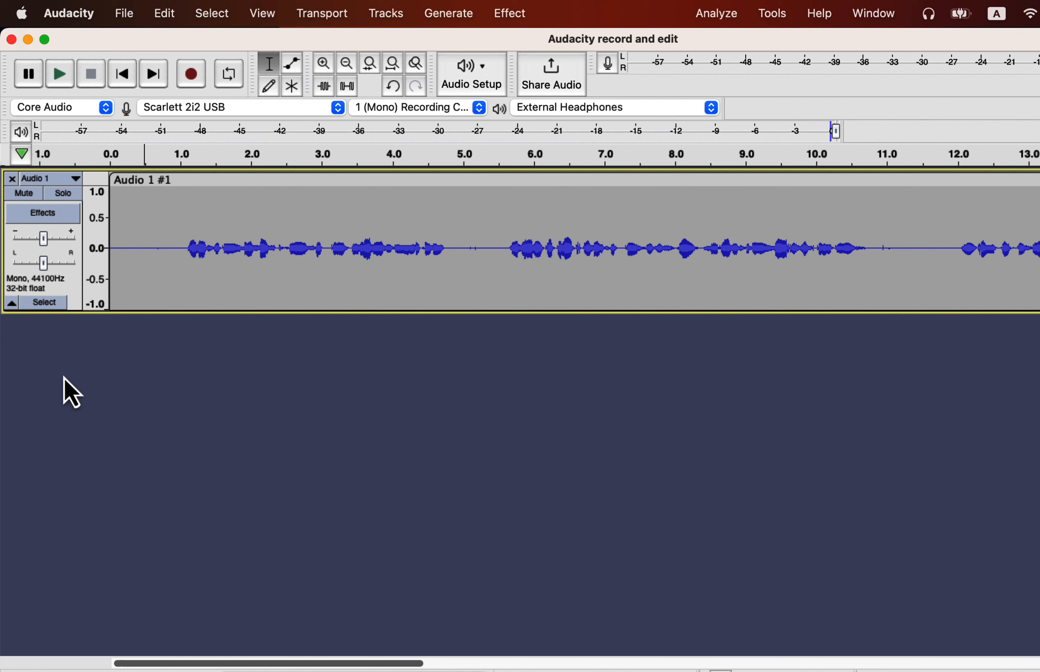
Open the Audio 1 track's realtime effects, check the available effect families and open the website for getting more effects
left_click(43, 214)
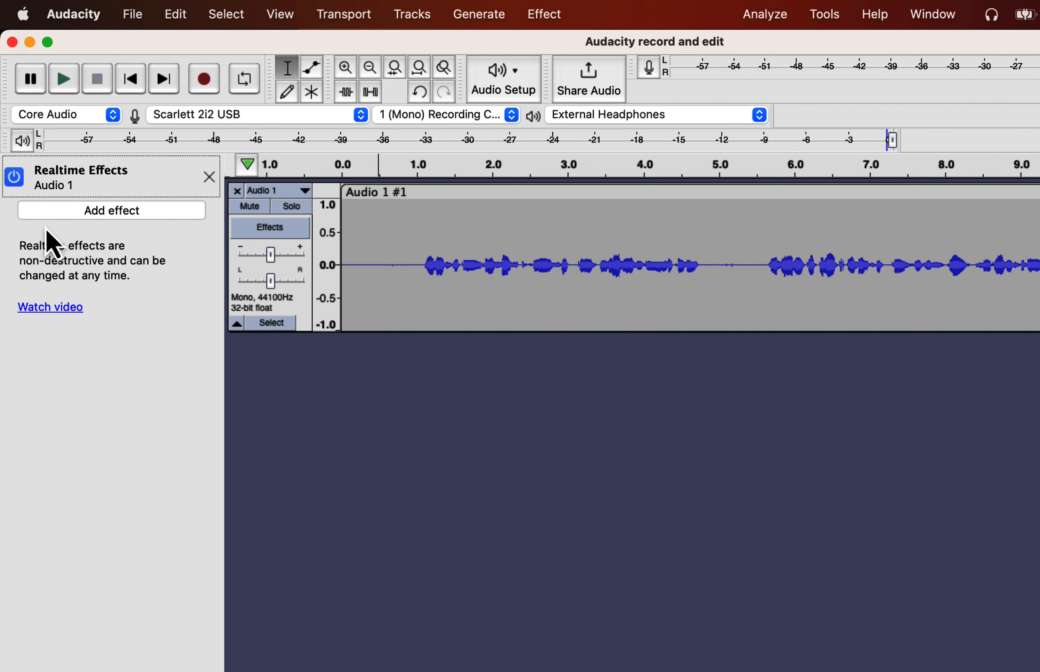
left_click(122, 214)
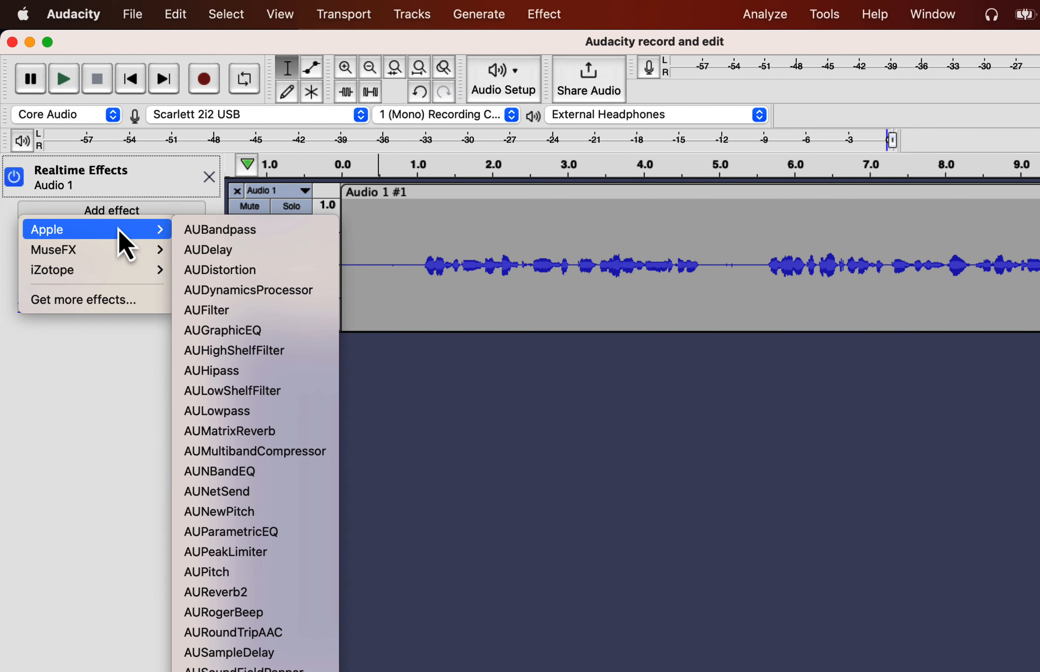
mouse_move(119, 252)
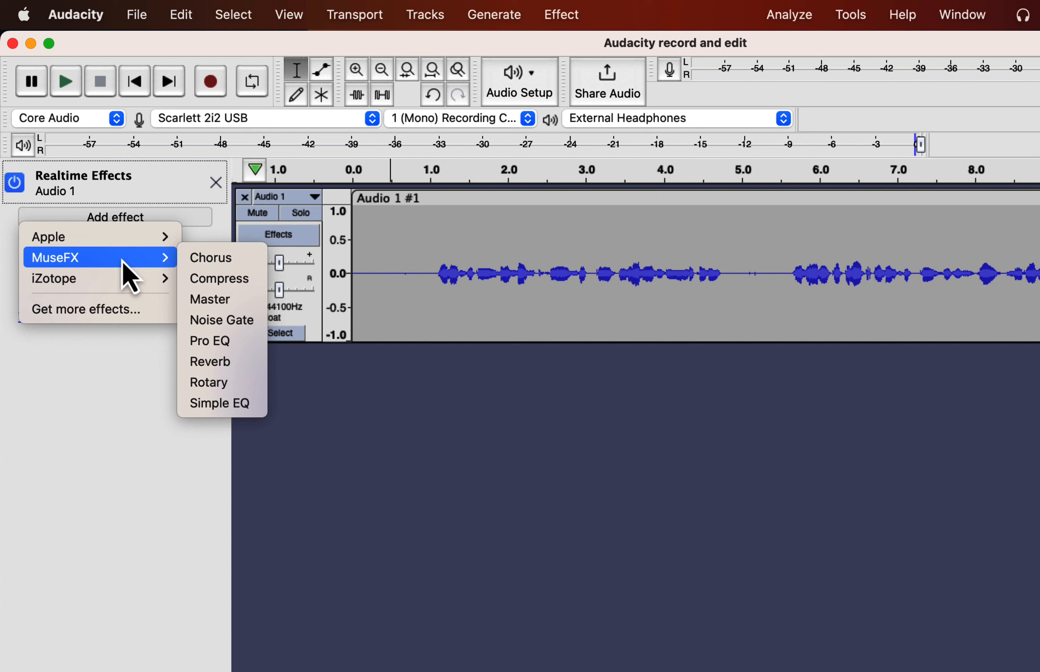
left_click(109, 310)
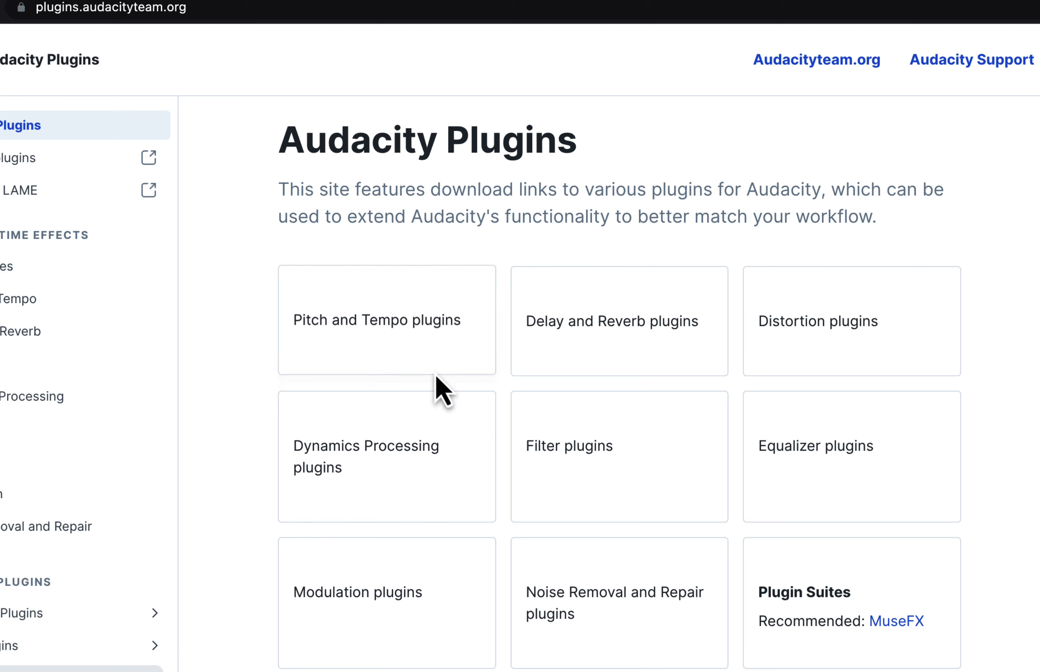
Open the recommended MuseFX plugin suite, highlight its list of effects and go to the Muse Hub download page
left_click(900, 620)
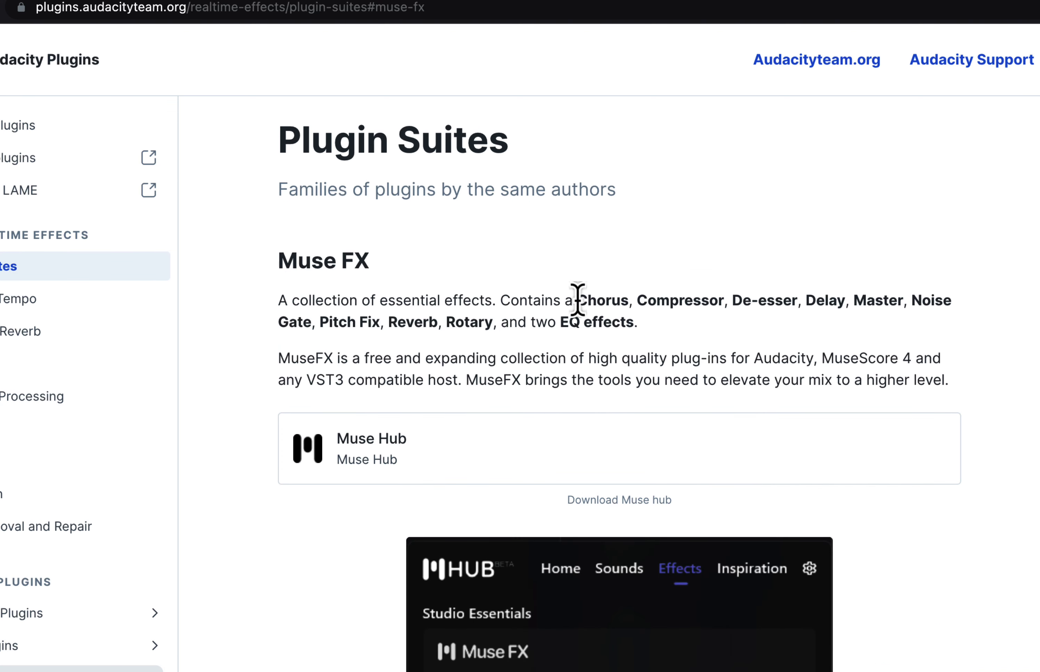
left_click_drag(578, 300, 686, 349)
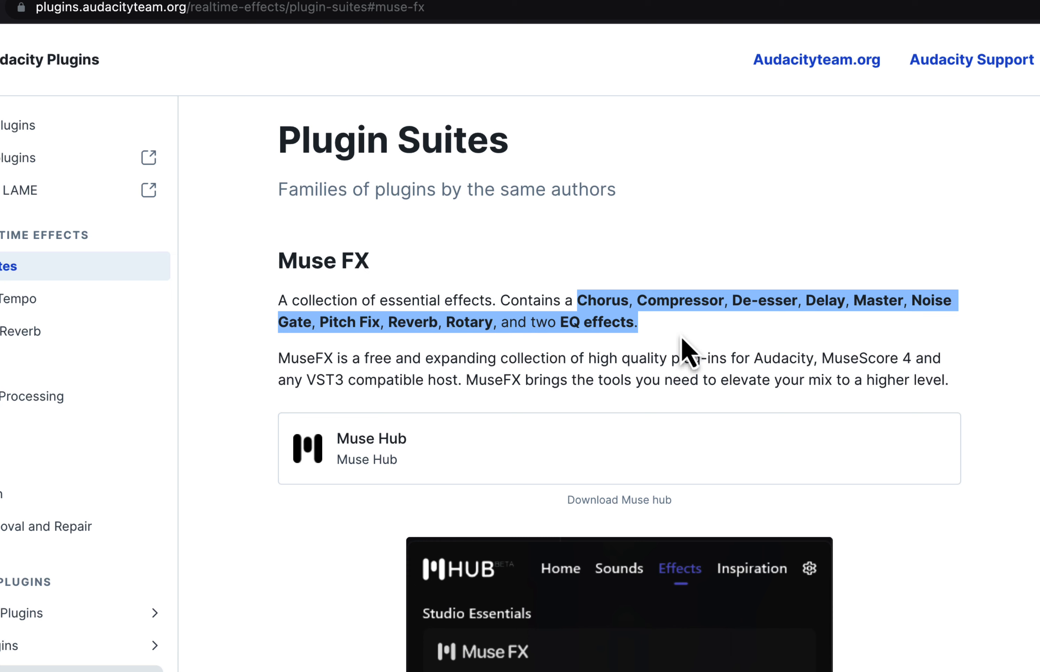
scroll(688, 352, "down", 6)
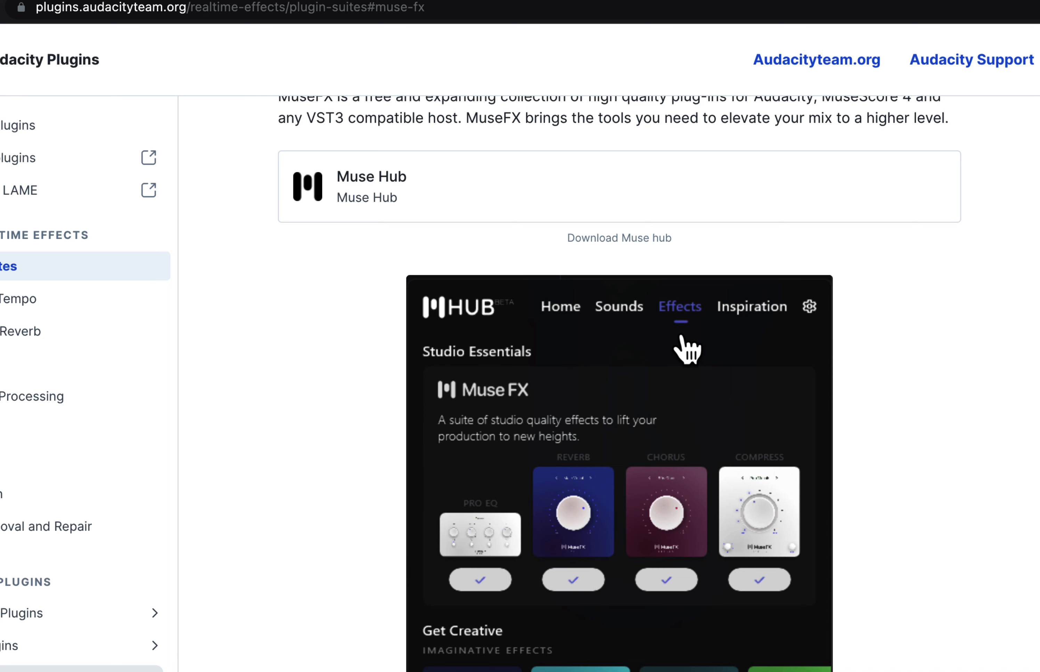
left_click(379, 175)
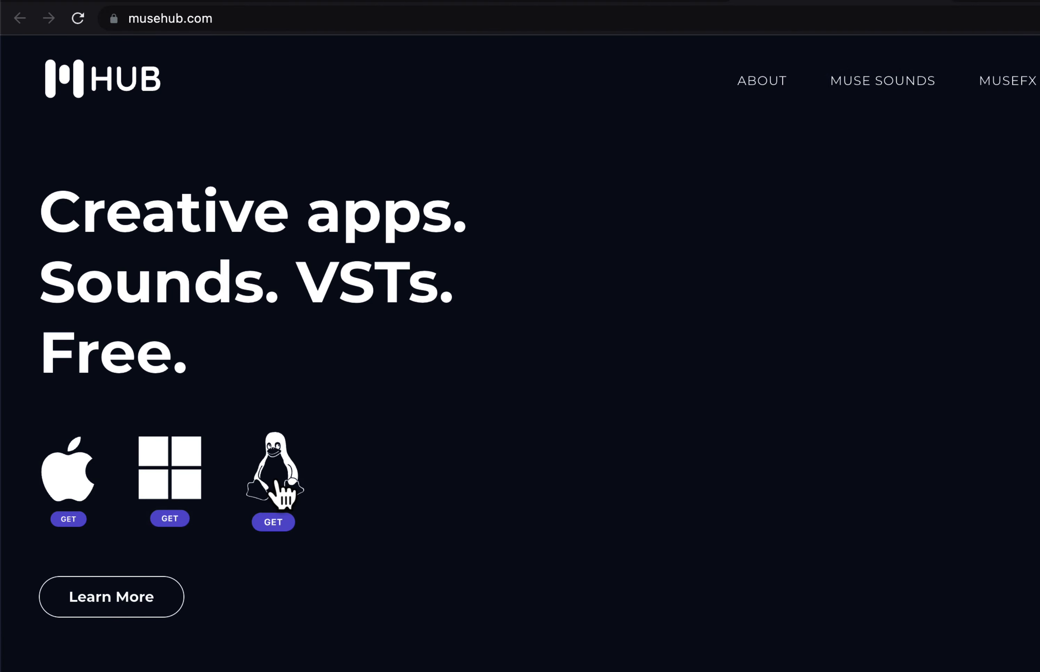
Launch the installed Muse Hub app and bring up its Home page
key("super+space")
type("mus")
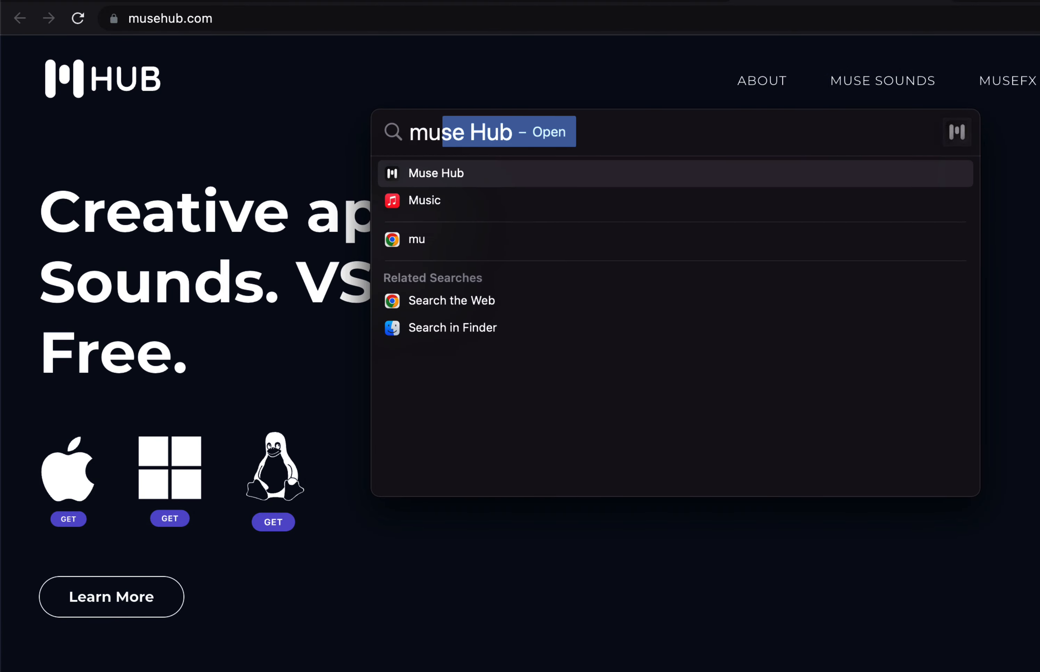
key("Return")
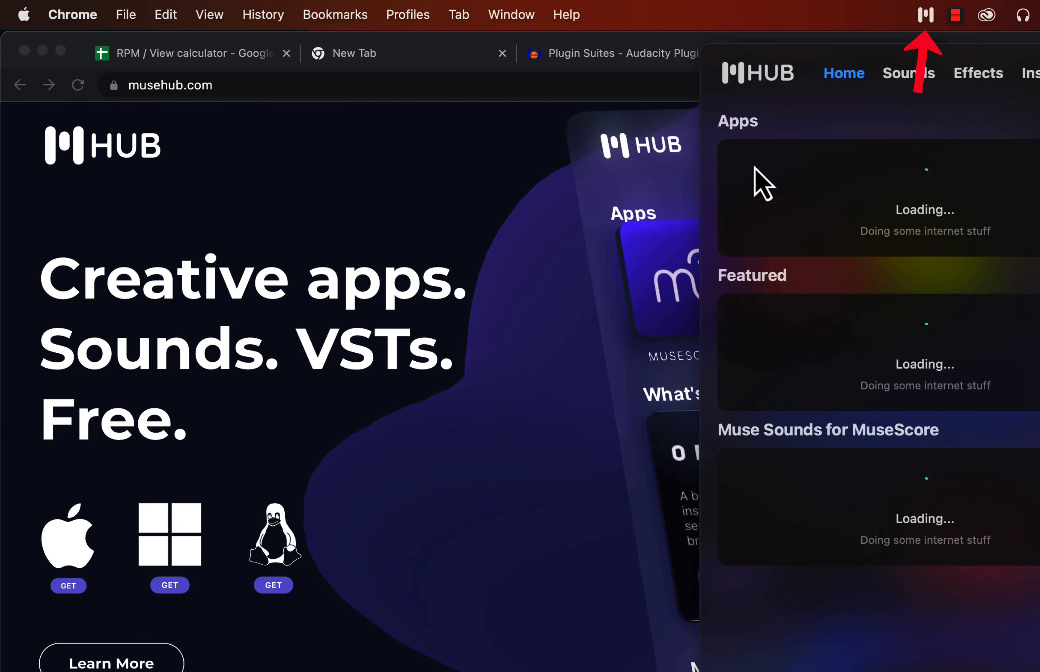
left_click(926, 17)
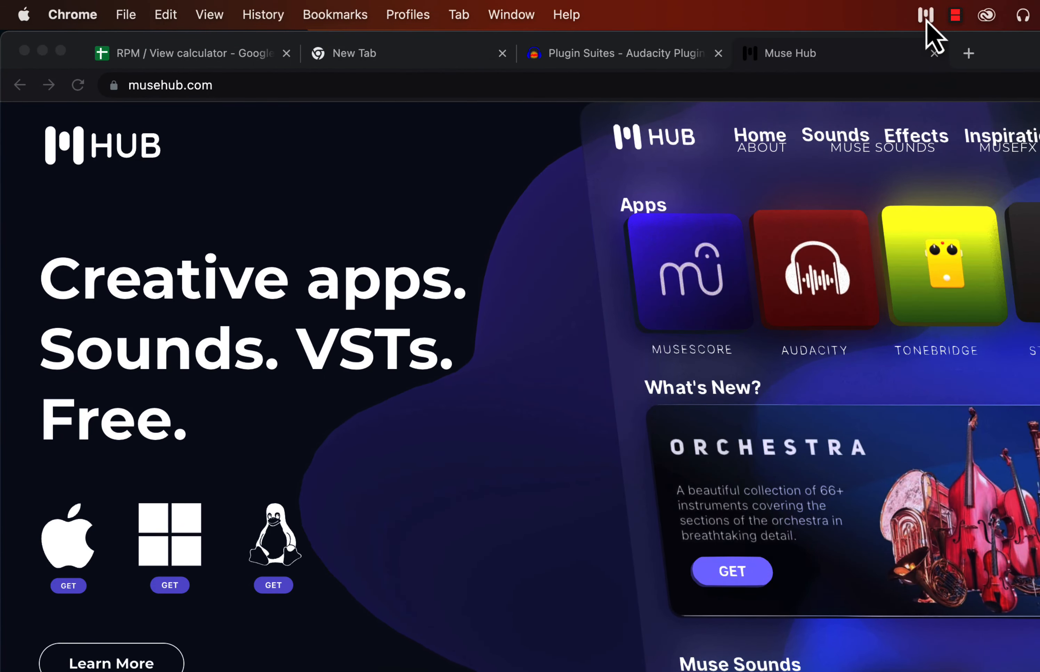
left_click(926, 18)
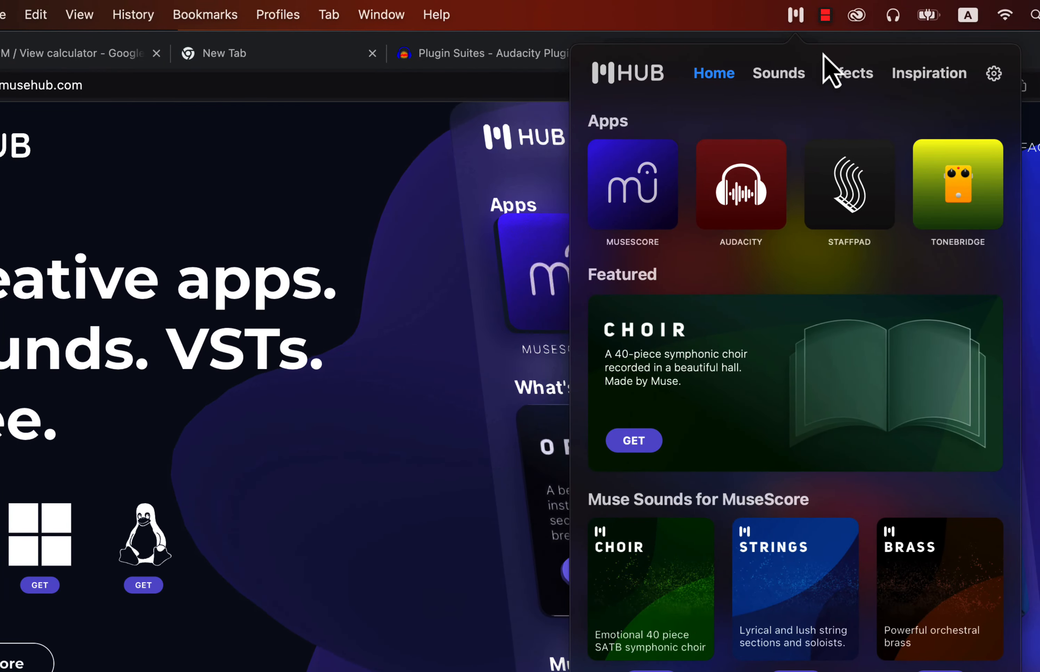
Install the De-Ess plugin from Muse Hub's Effects and browse the other Get Creative effects
left_click(840, 73)
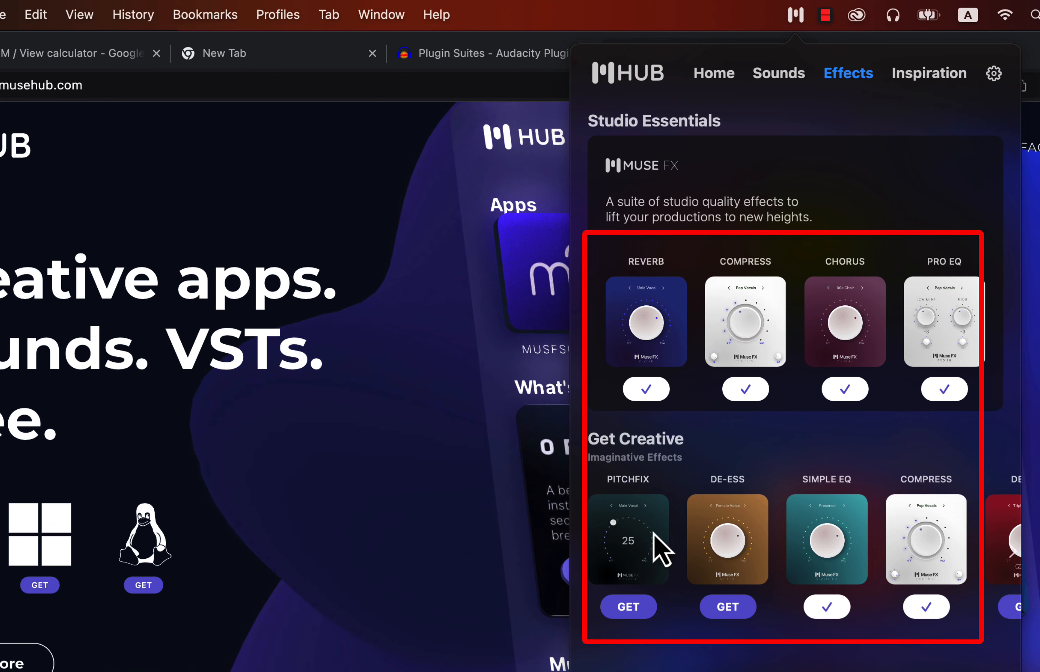
left_click(727, 607)
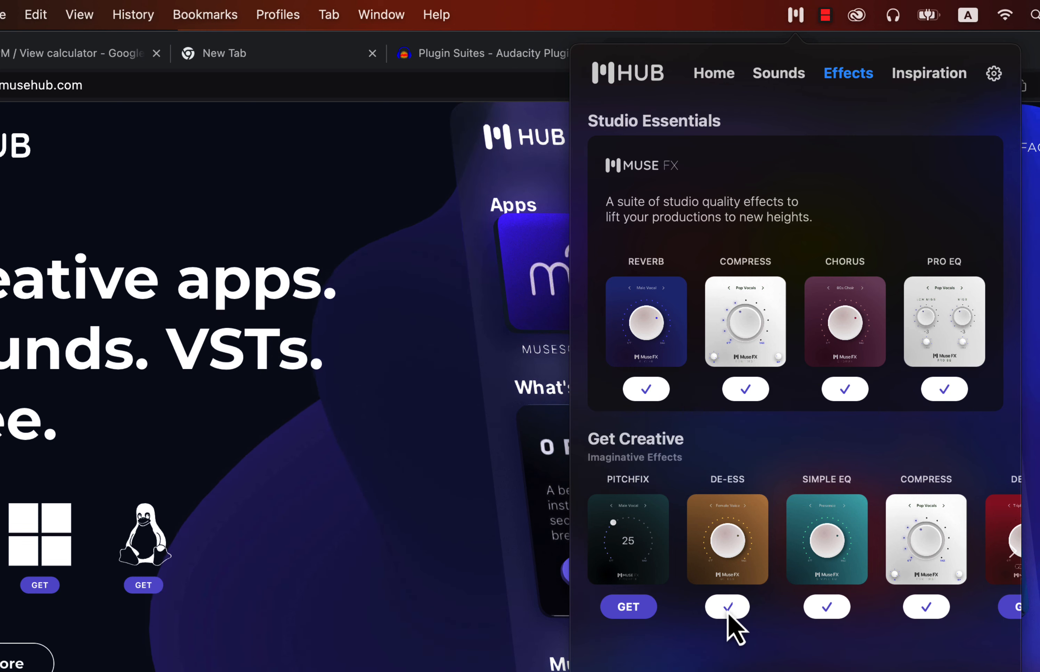
left_click(1013, 551)
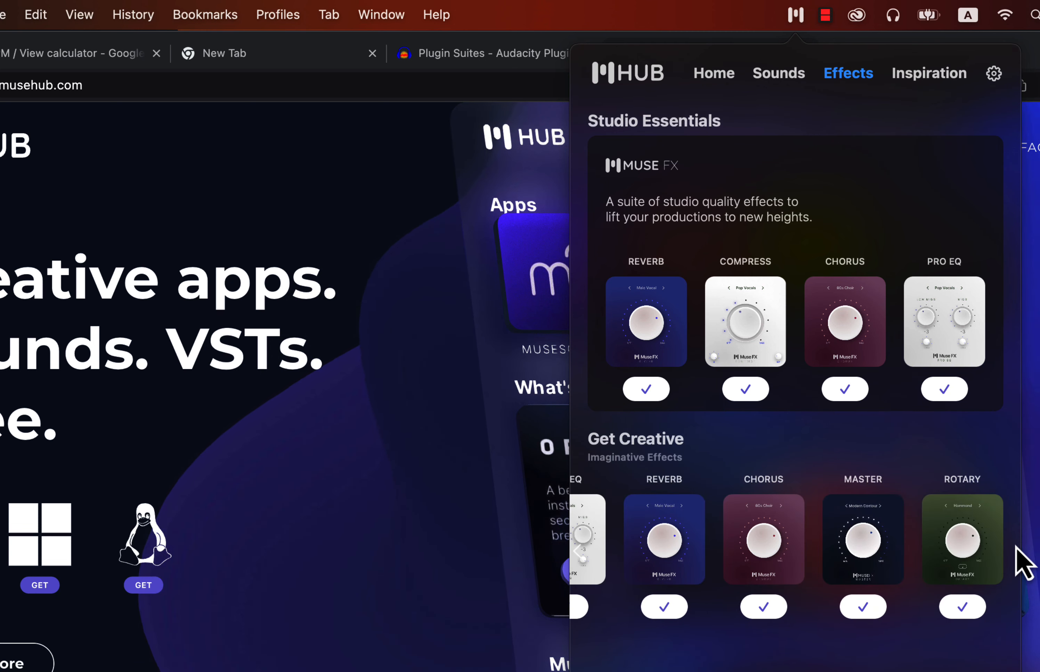
left_click(576, 552)
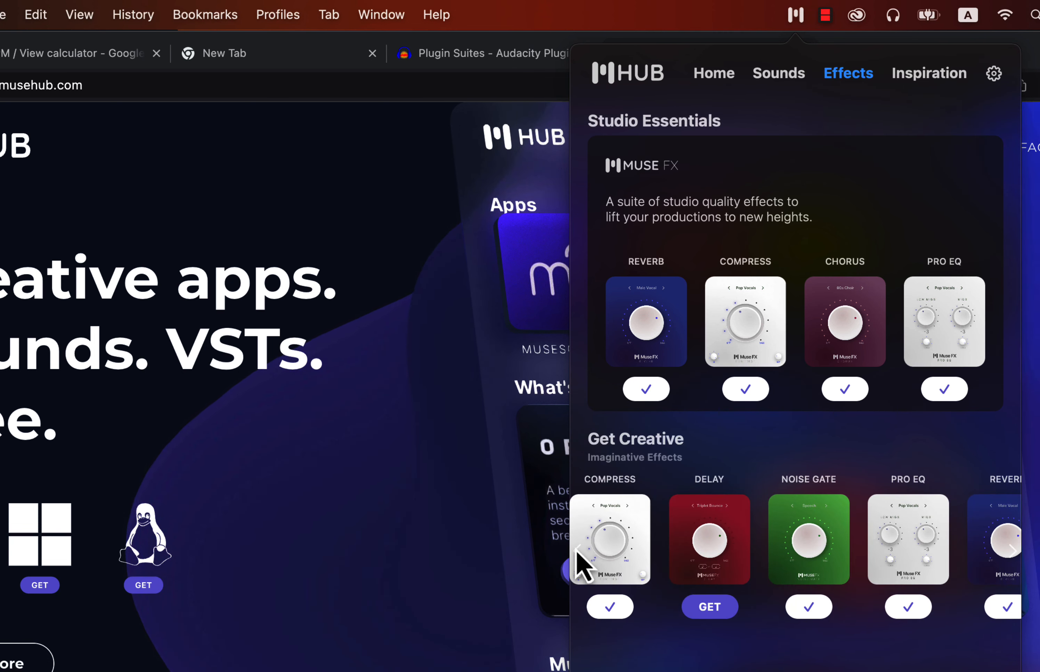
Switch back to Audacity, duplicate the Audio 1 clip to a new track, solo the upper track and mute the duplicate
key("super+Tab")
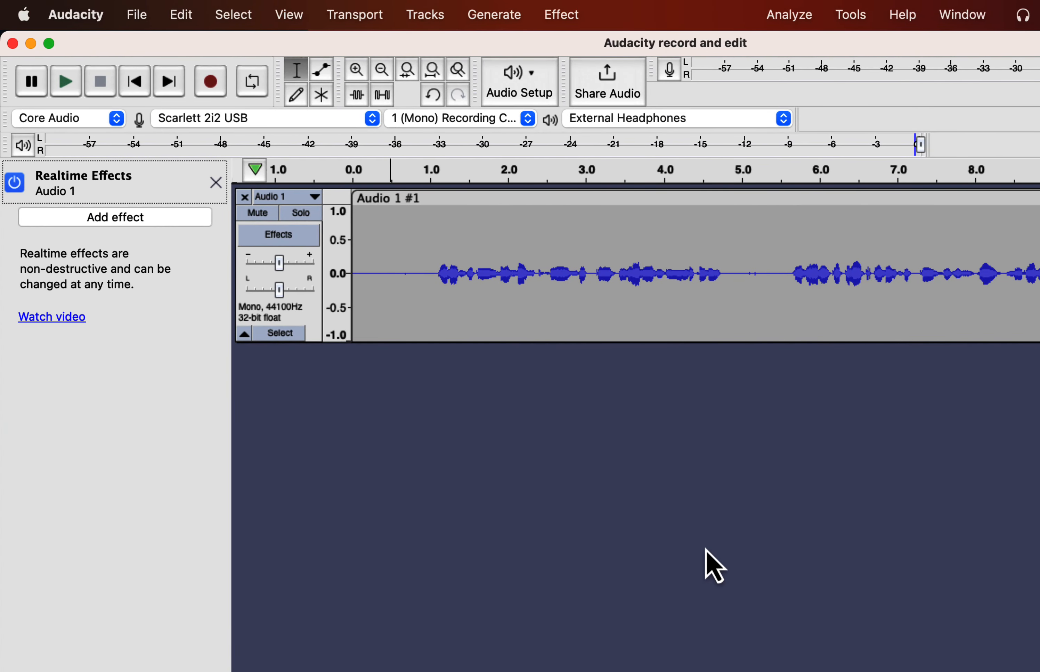
double_click(407, 258)
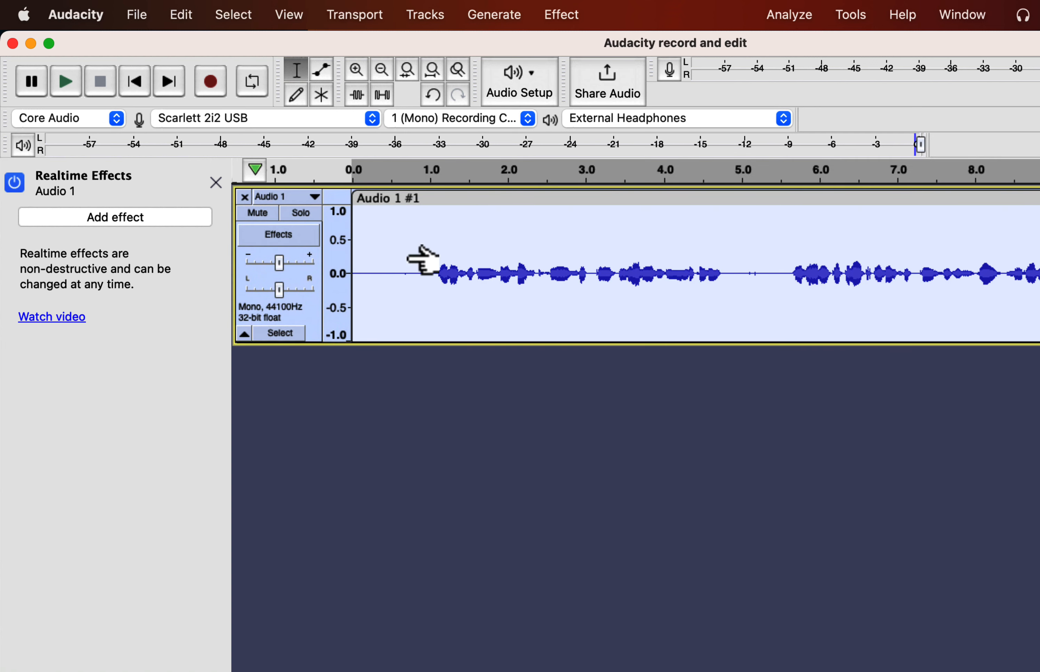
key("super+d")
left_click(406, 258)
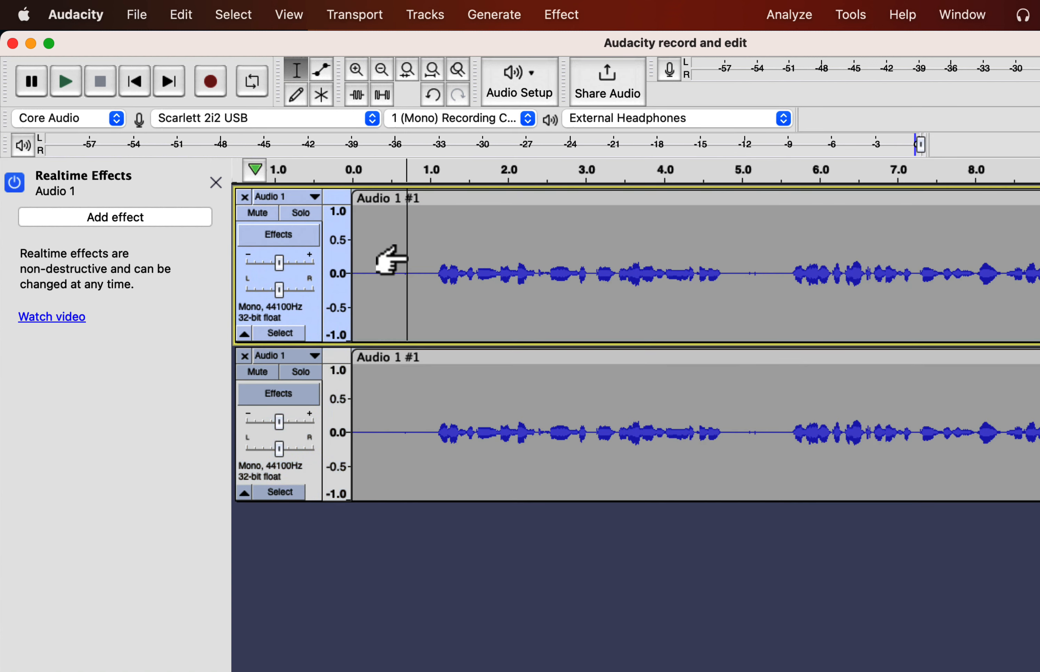
left_click(262, 373)
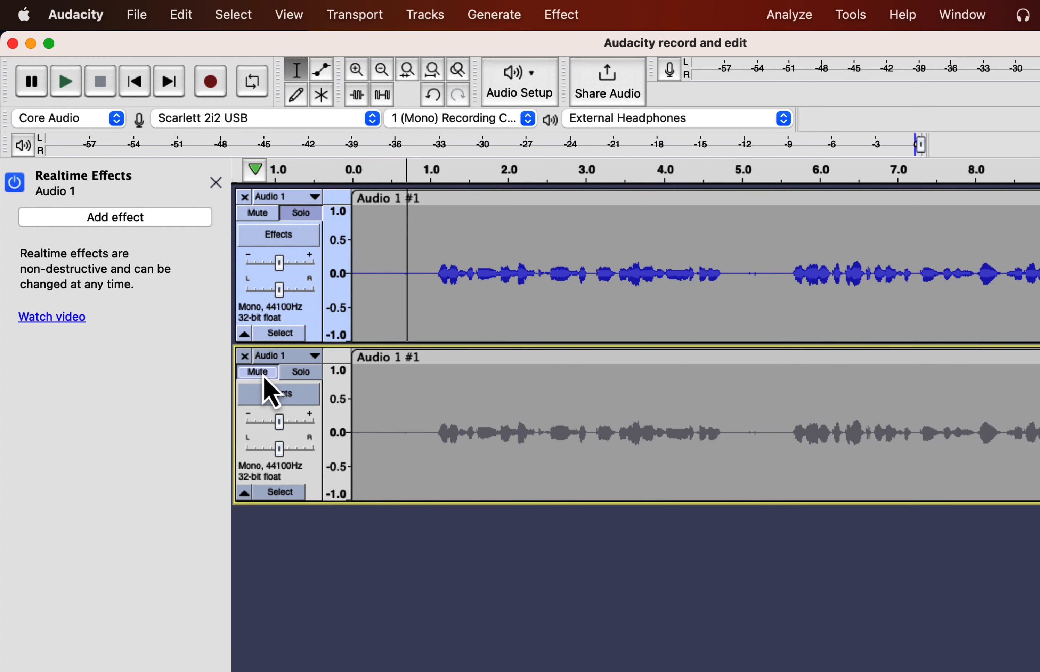
left_click(386, 239)
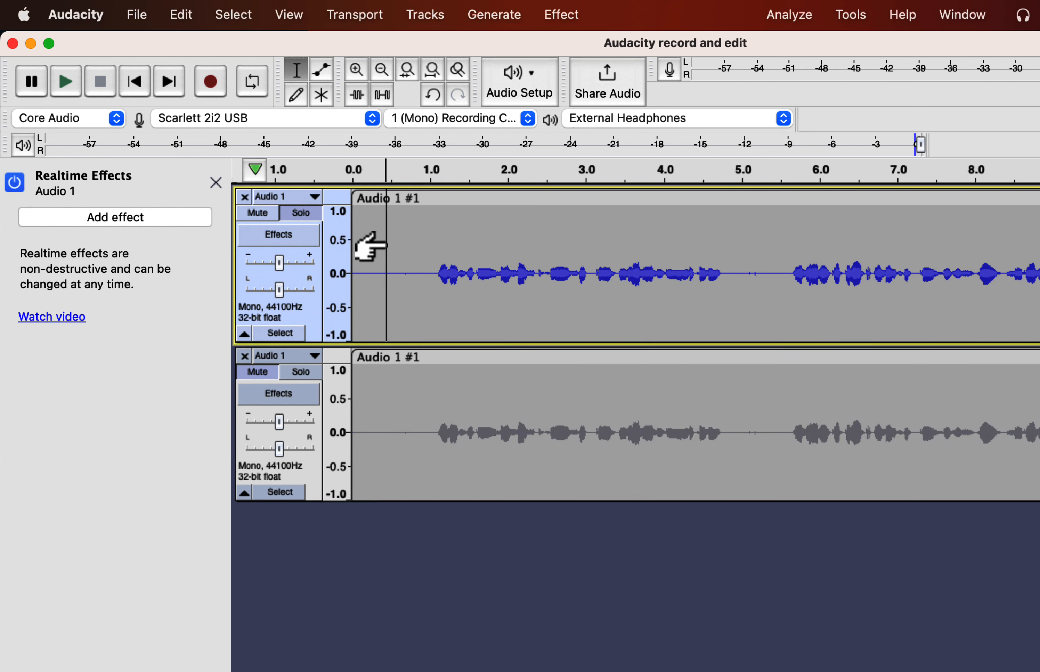
Add the MuseFX Compress realtime effect to the upper Audio 1 track and open its settings
left_click(160, 222)
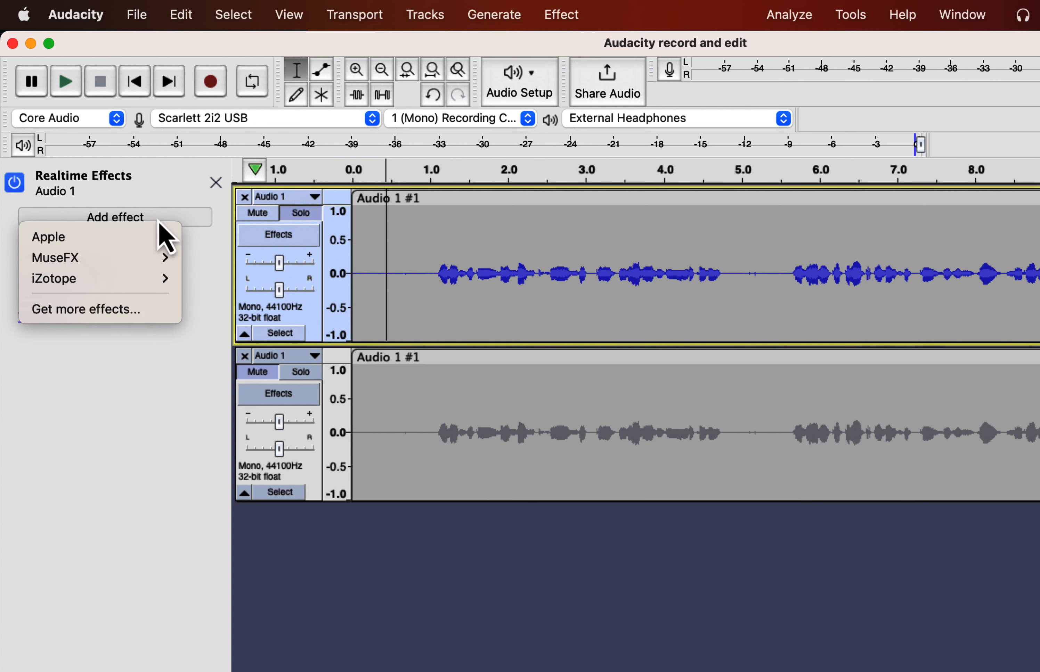
mouse_move(150, 253)
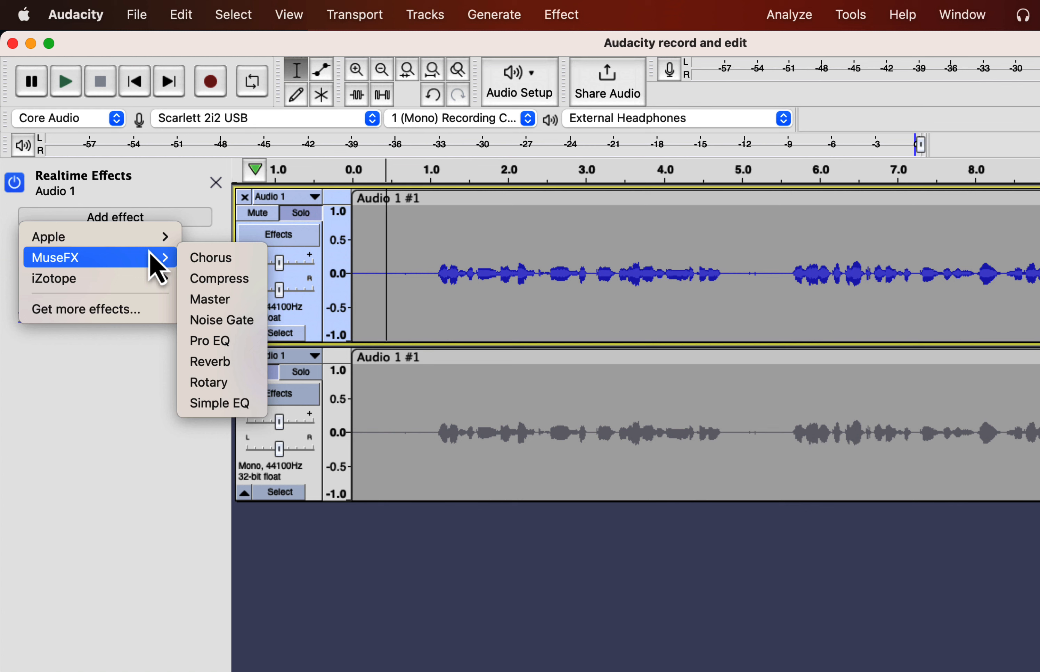
left_click(219, 280)
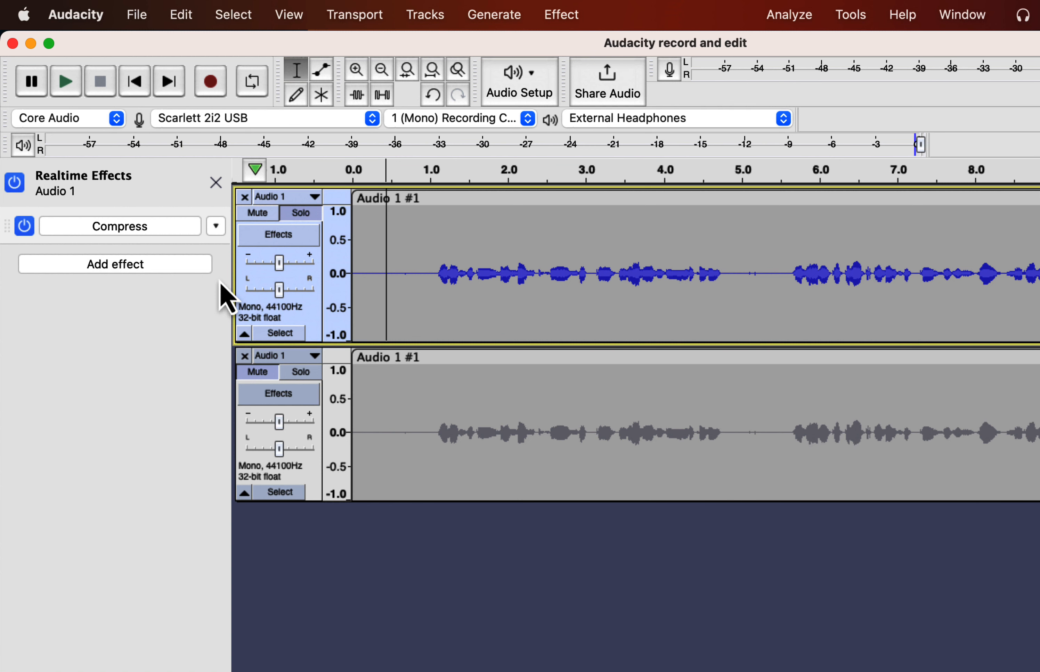
left_click(163, 232)
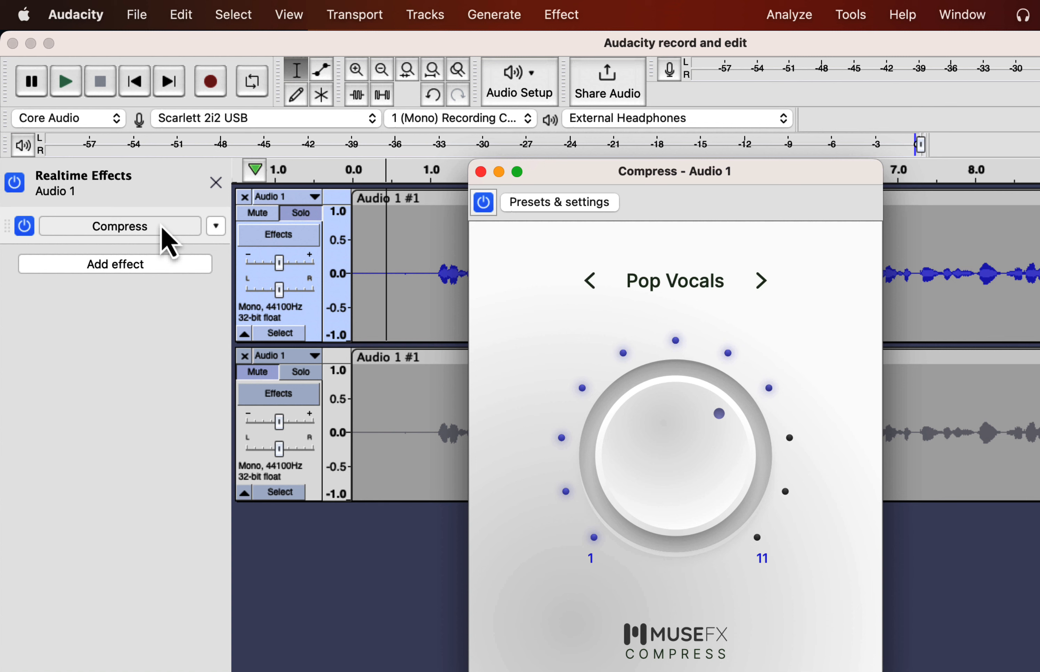
Try lowering the Compress amount to between 2 and 3 on the Pop Vocals preset, and restore the factory setting
left_click(673, 291)
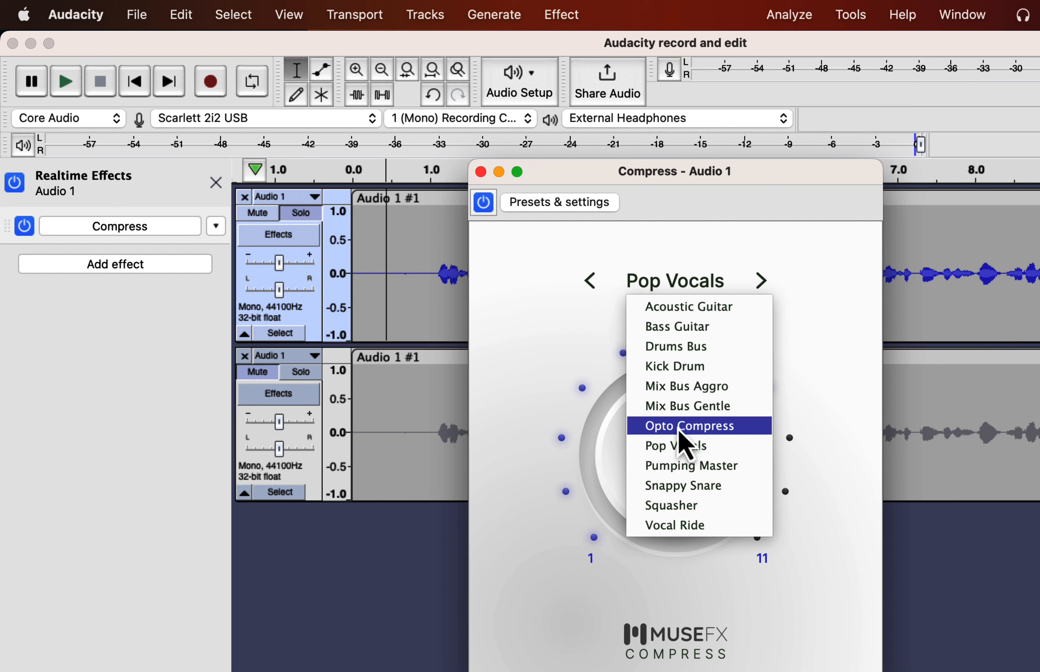
left_click(680, 450)
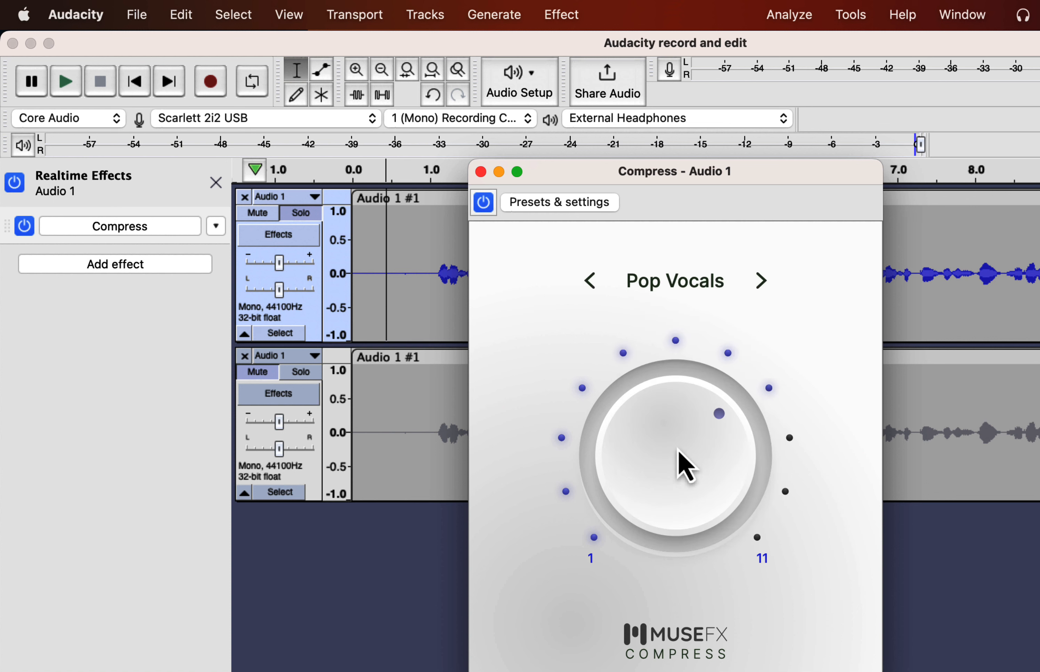
left_click_drag(720, 418, 691, 405)
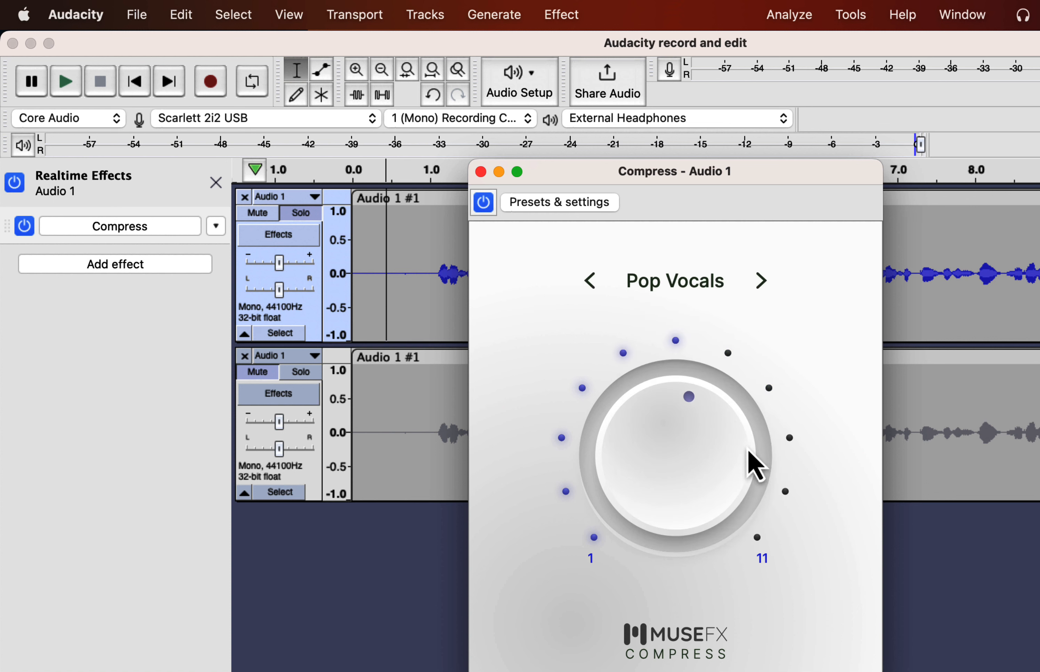
left_click_drag(748, 452, 835, 529)
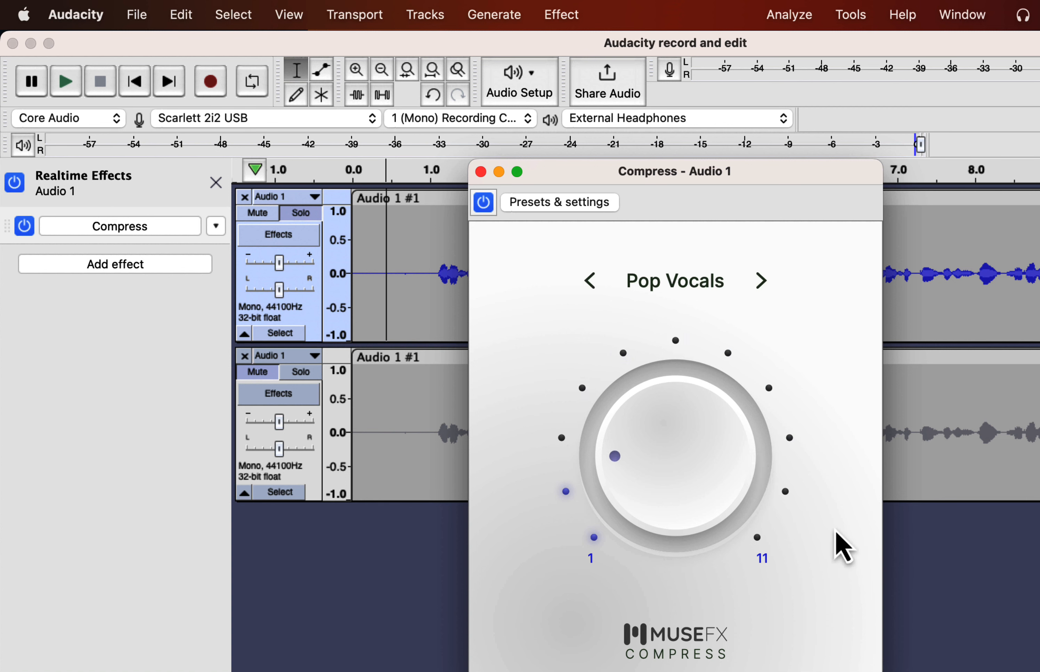
left_click(591, 204)
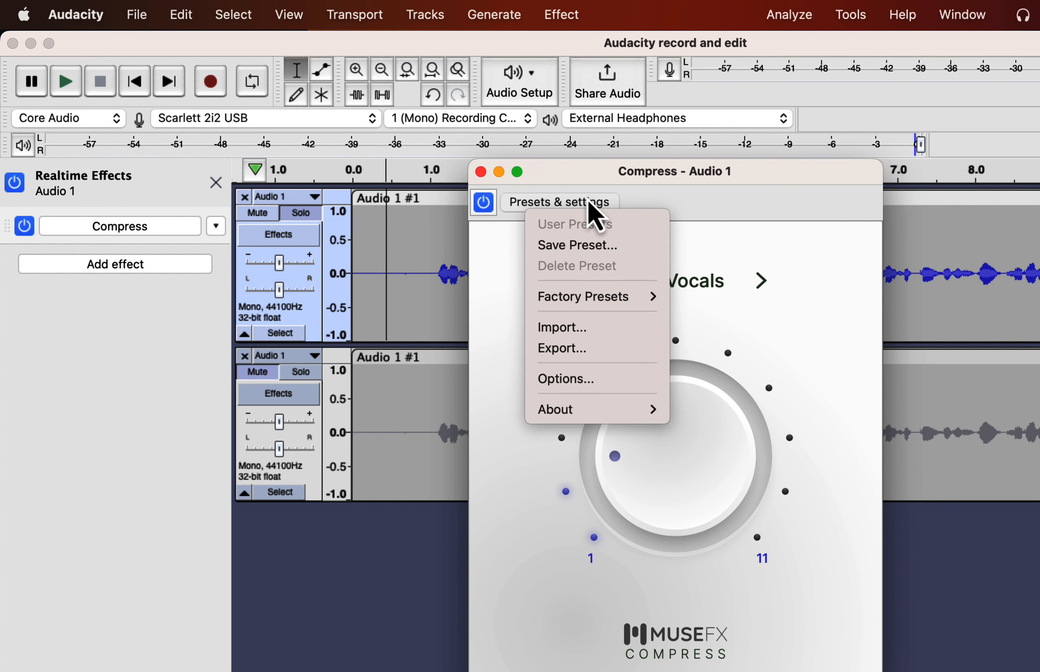
mouse_move(599, 297)
left_click(701, 295)
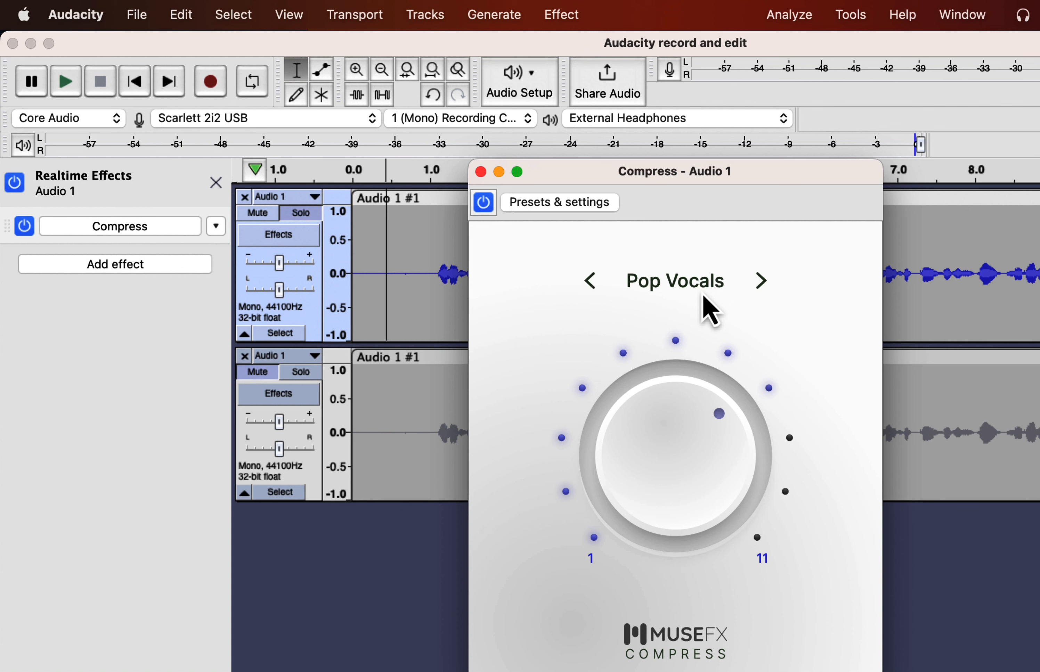
Play the upper track while auditioning the Acoustic Guitar, Bass Guitar, Vocal Ride and Snappy Snare compressor presets, returning to Pop Vocals
left_click(361, 266)
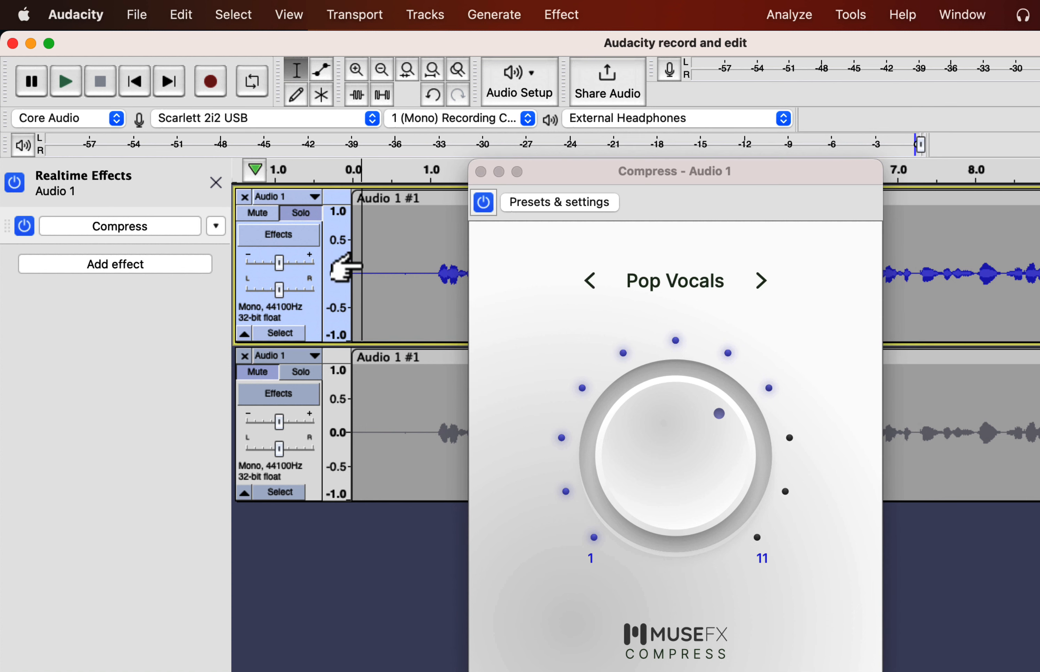
key("space")
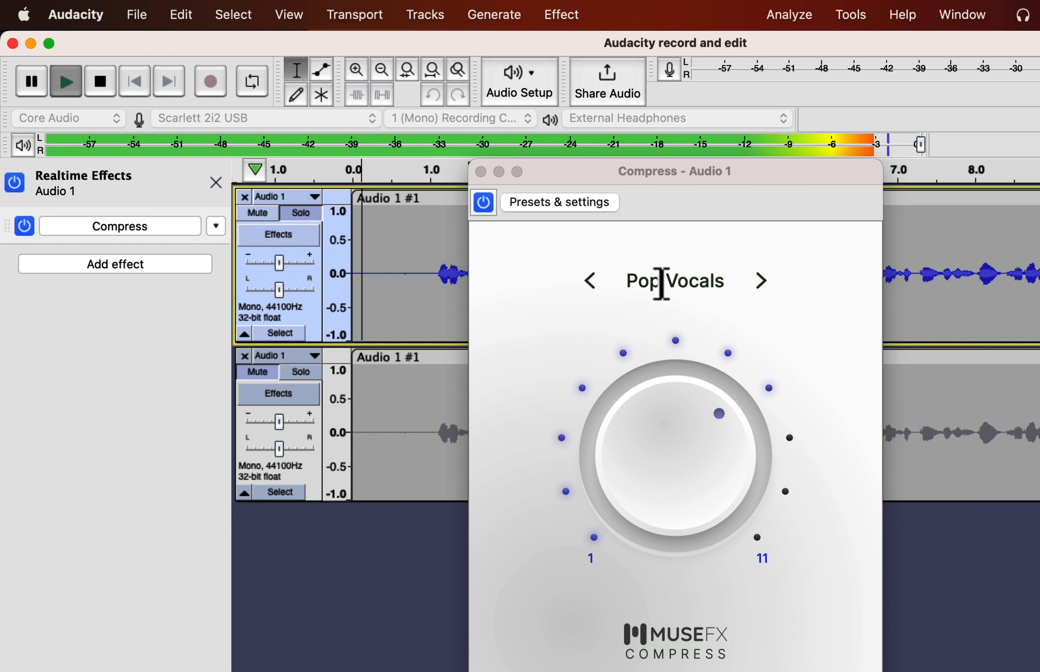
left_click(662, 284)
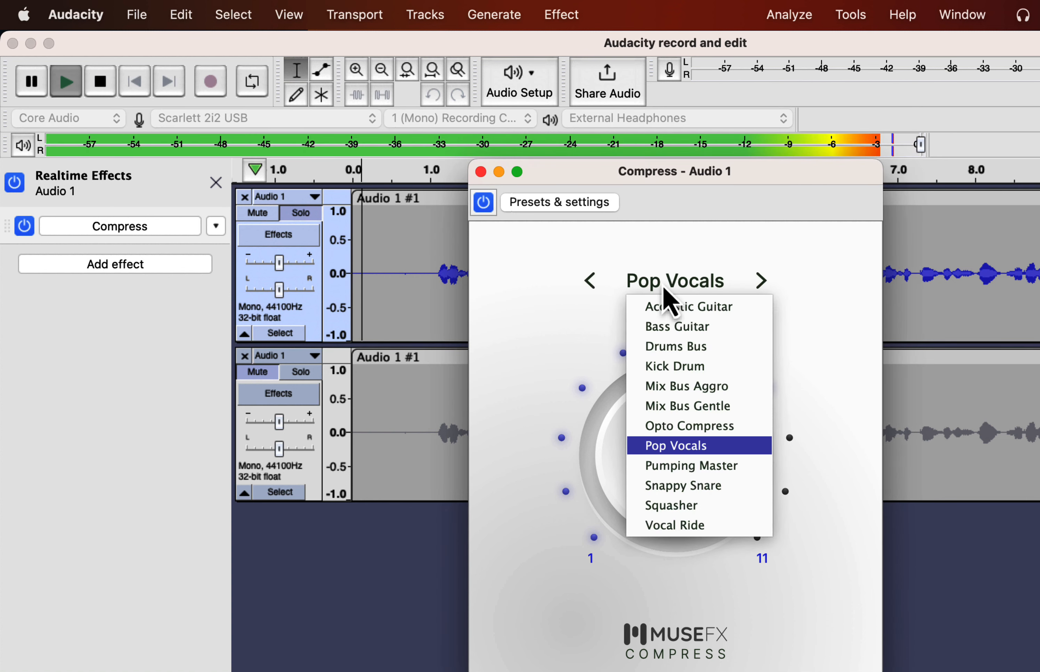
left_click(665, 306)
left_click(656, 289)
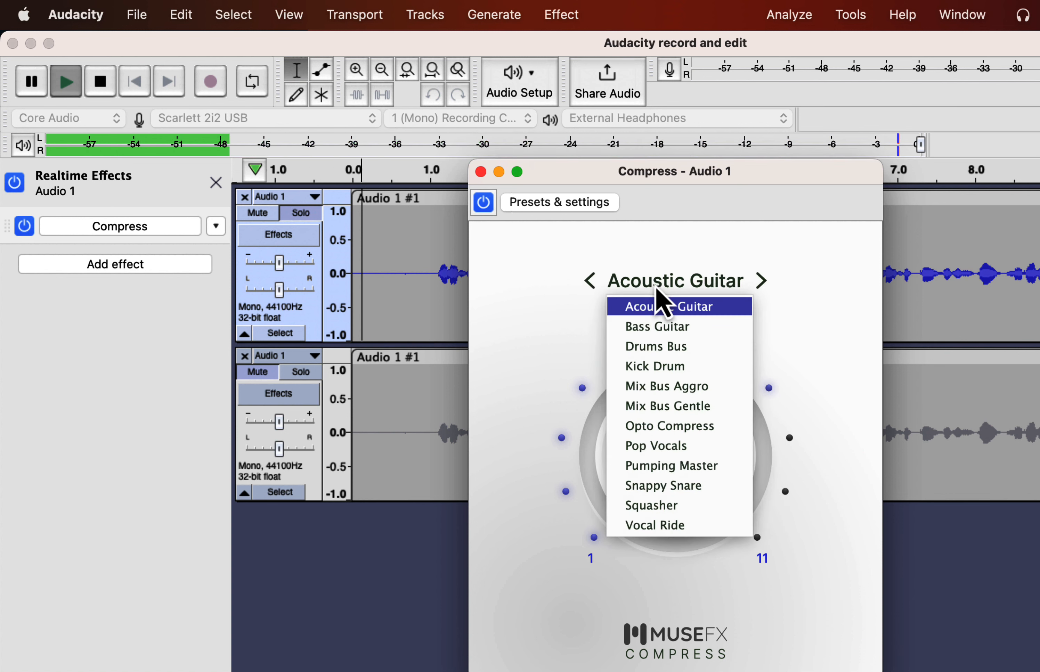
left_click(656, 328)
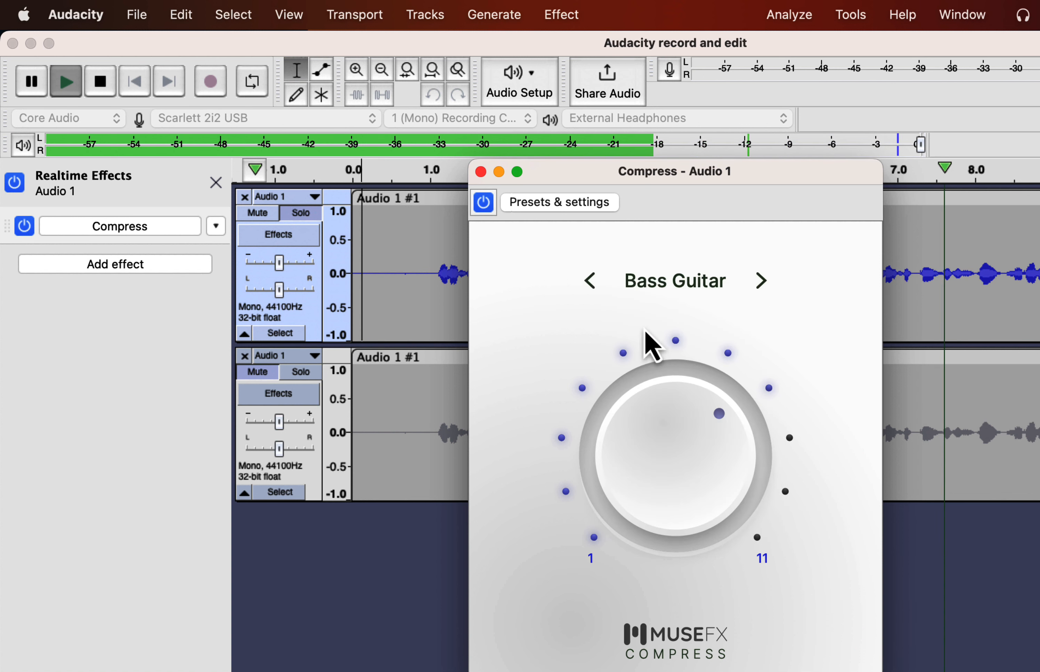
left_click(664, 297)
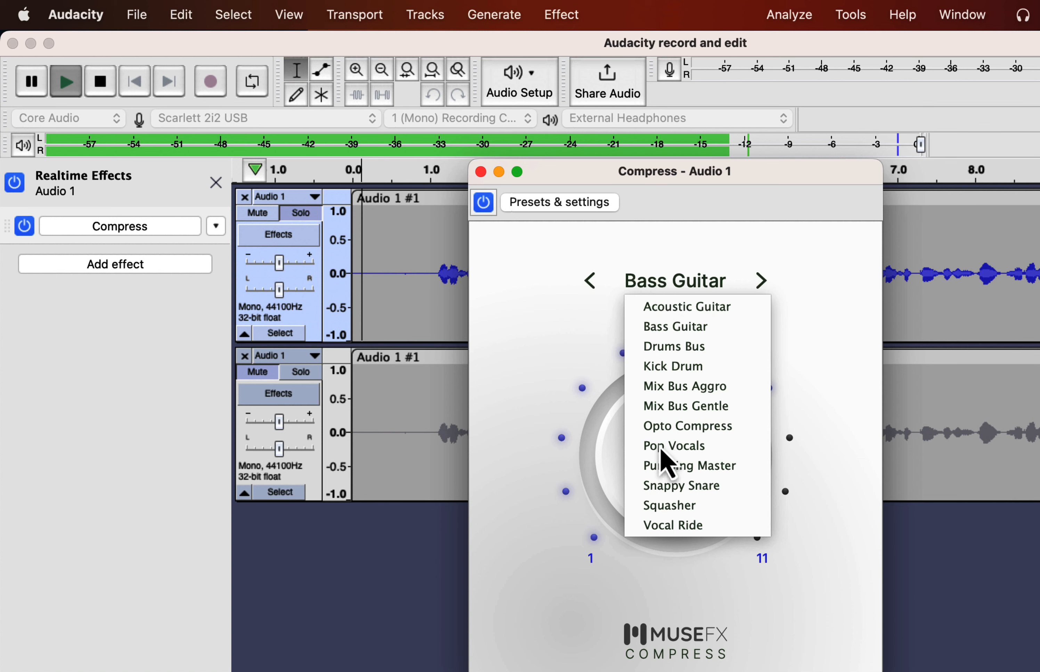
left_click(665, 526)
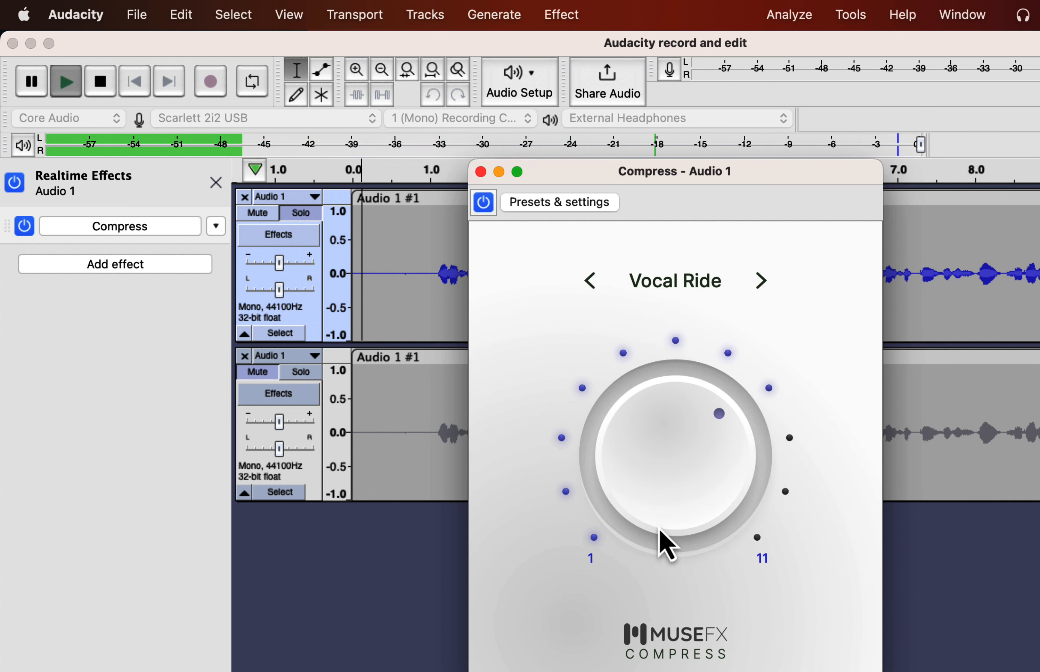
left_click(696, 296)
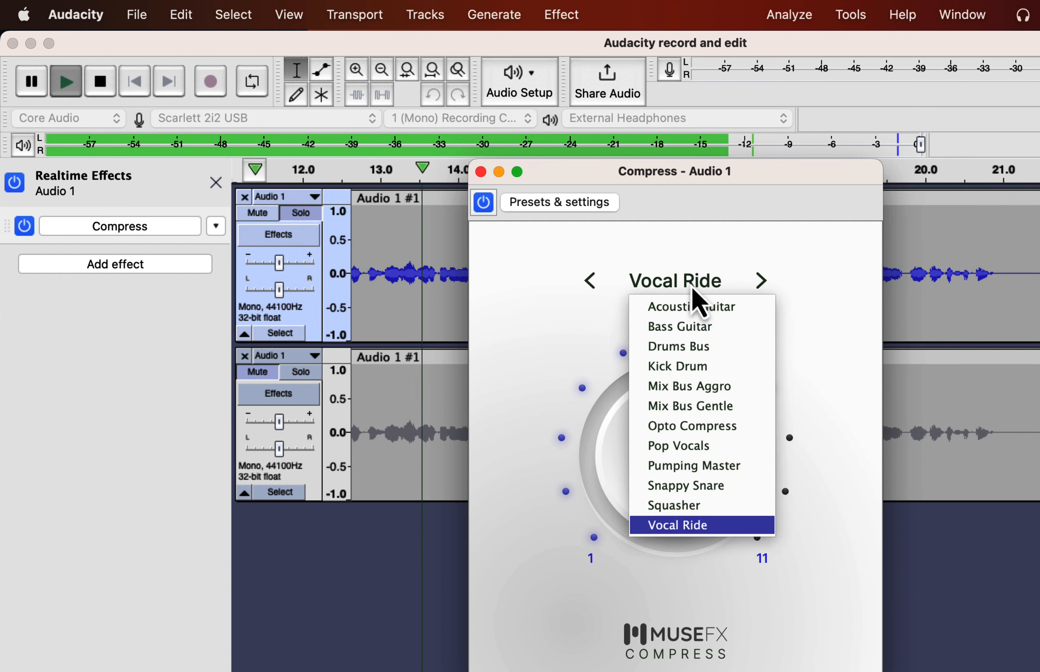
left_click(664, 485)
left_click(666, 297)
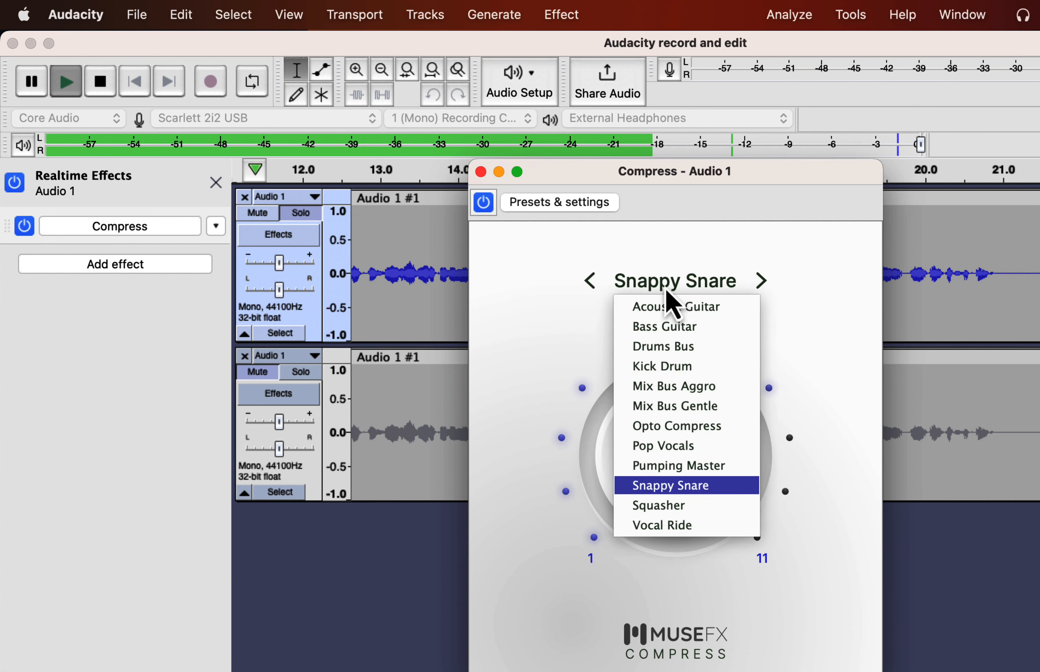
left_click(663, 447)
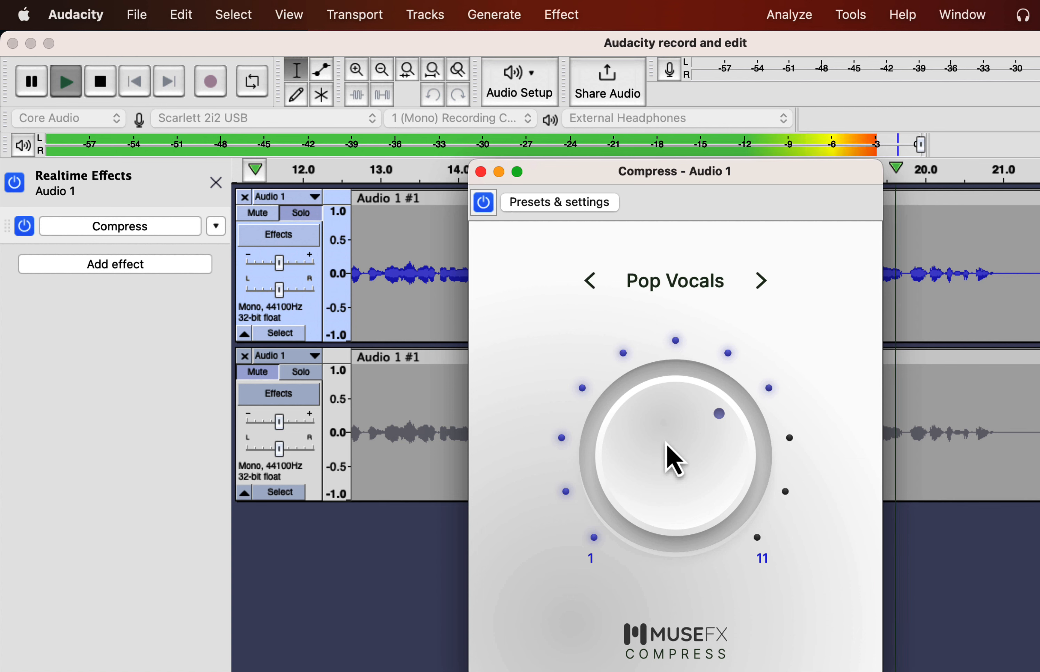
Lower the Pop Vocals compression amount to about 6, stop playback and close the Compress settings
left_click_drag(722, 425, 773, 462)
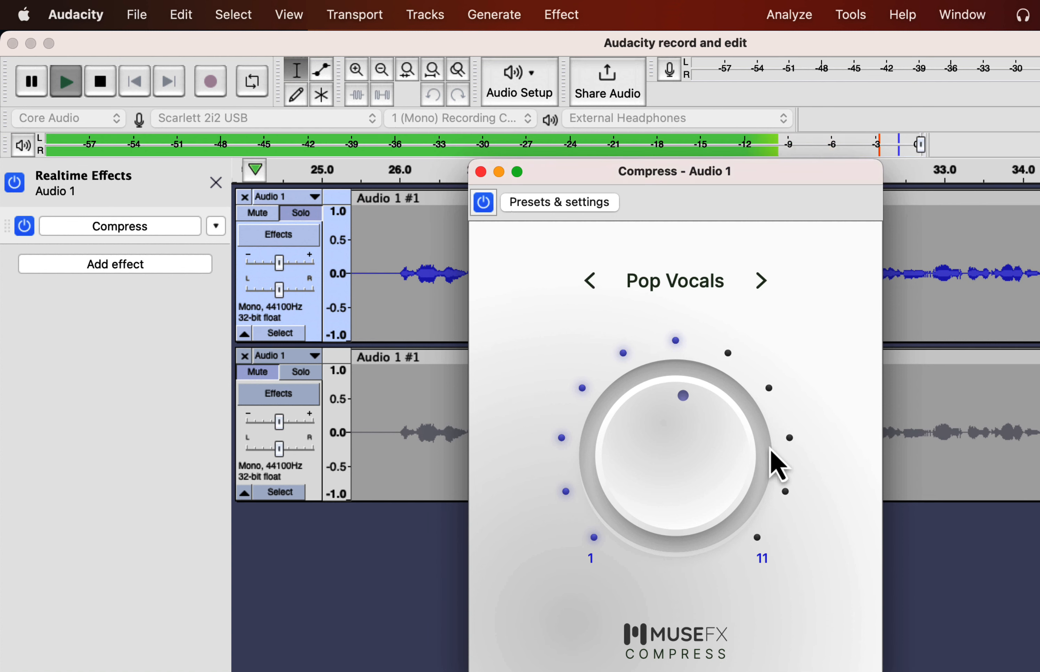
key("space")
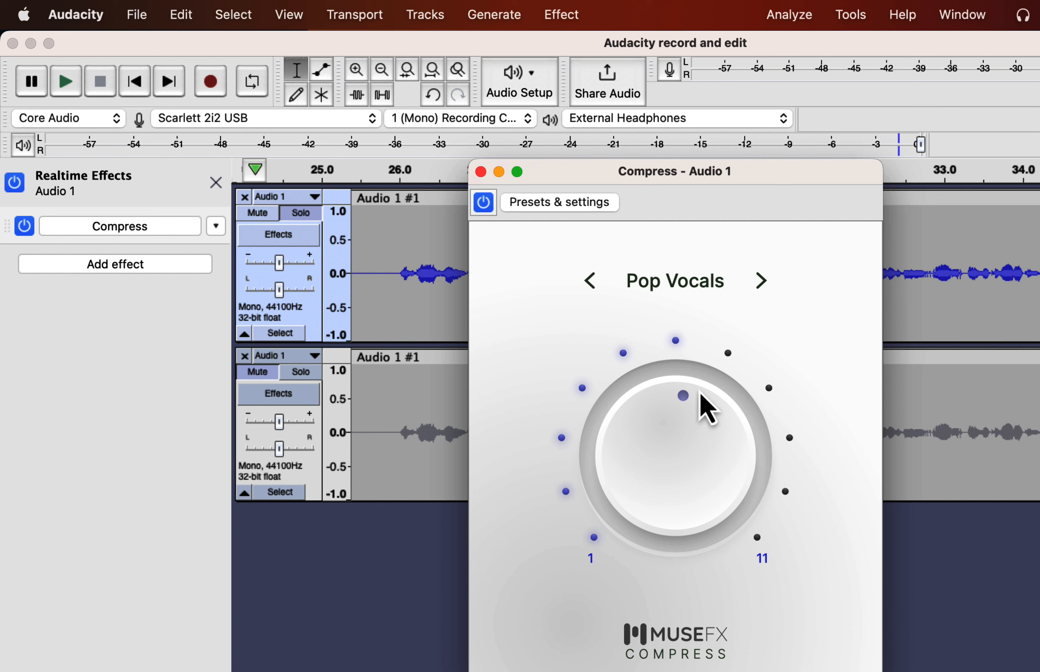
left_click(481, 172)
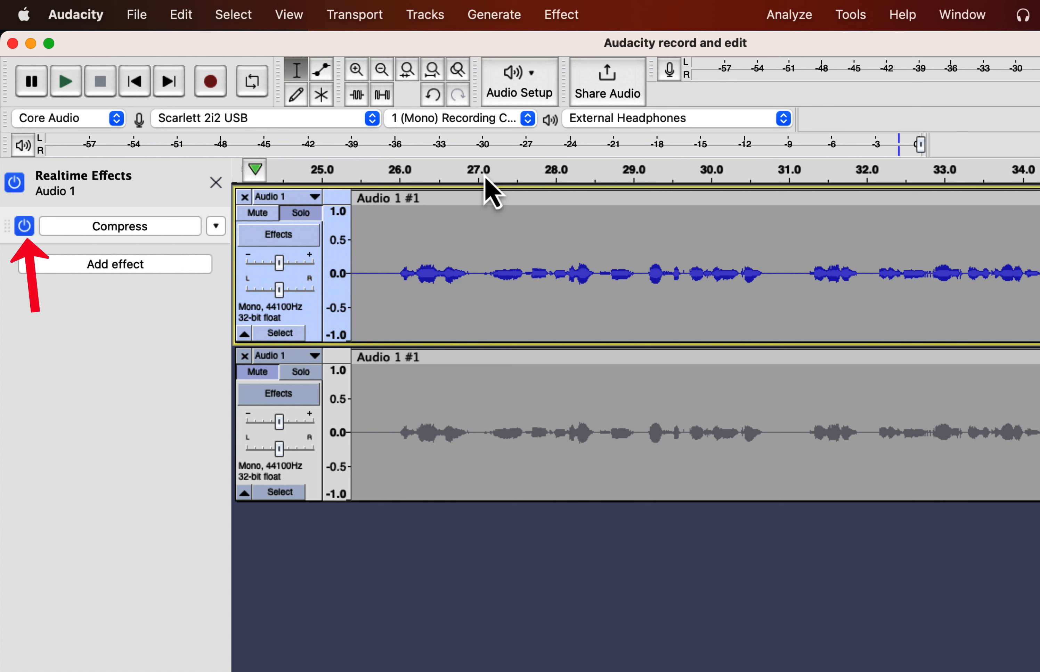
Add the MuseFX Simple EQ realtime effect to the upper track, open its settings and look through its presets
left_click(137, 265)
mouse_move(134, 311)
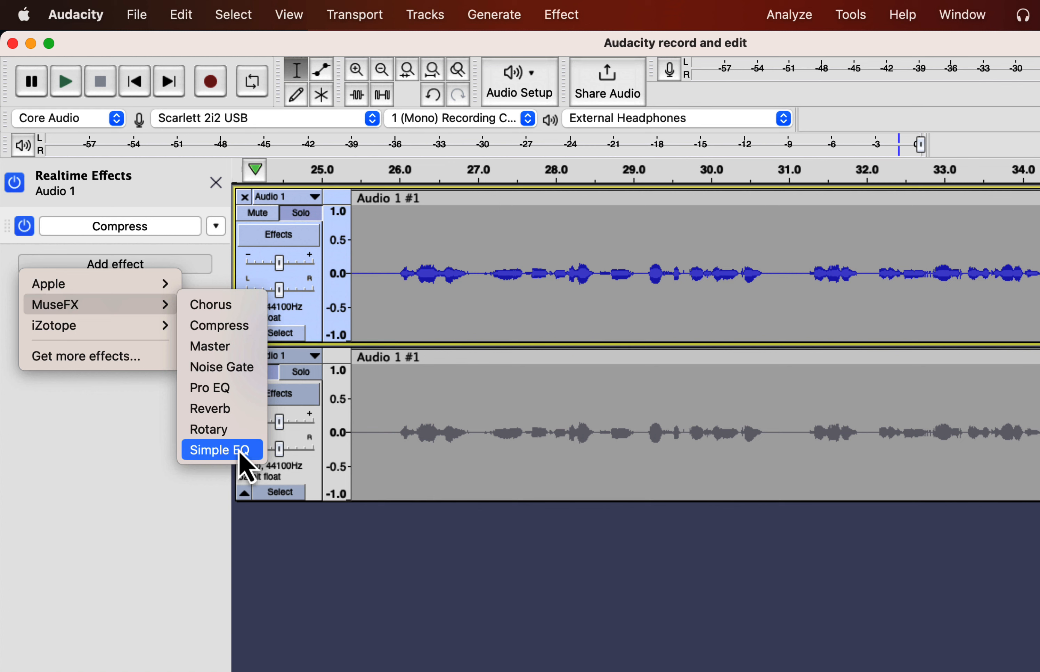
left_click(222, 450)
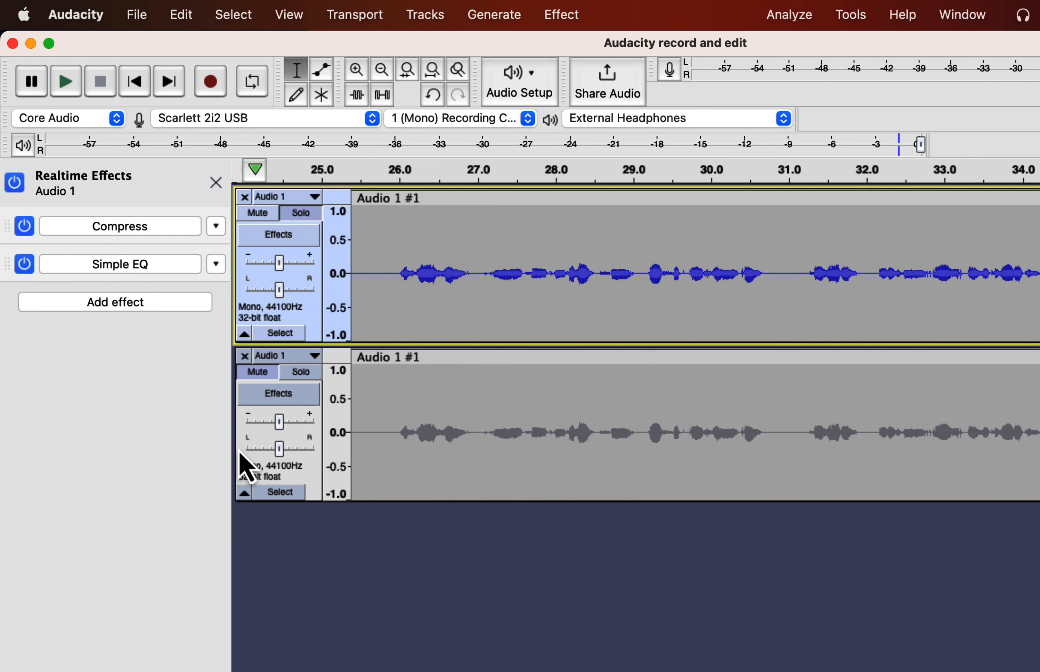
left_click(139, 272)
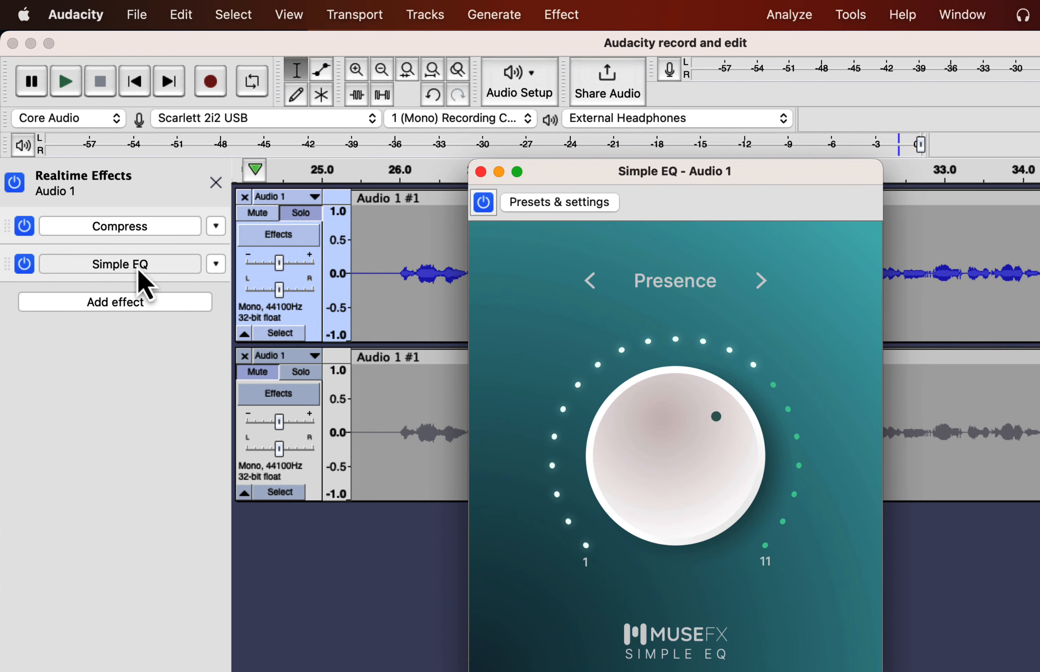
left_click(698, 284)
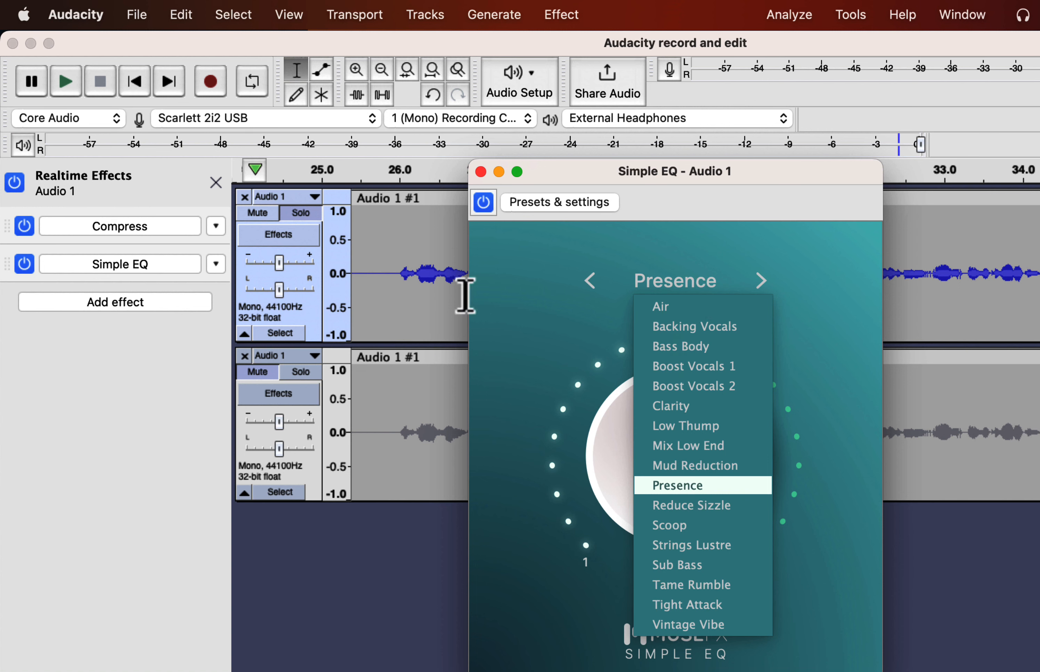
left_click(515, 296)
Play the upper track from the start, bypassing and re-enabling Simple EQ to compare the sound with its Presence preset
scroll(406, 284, "left", 15)
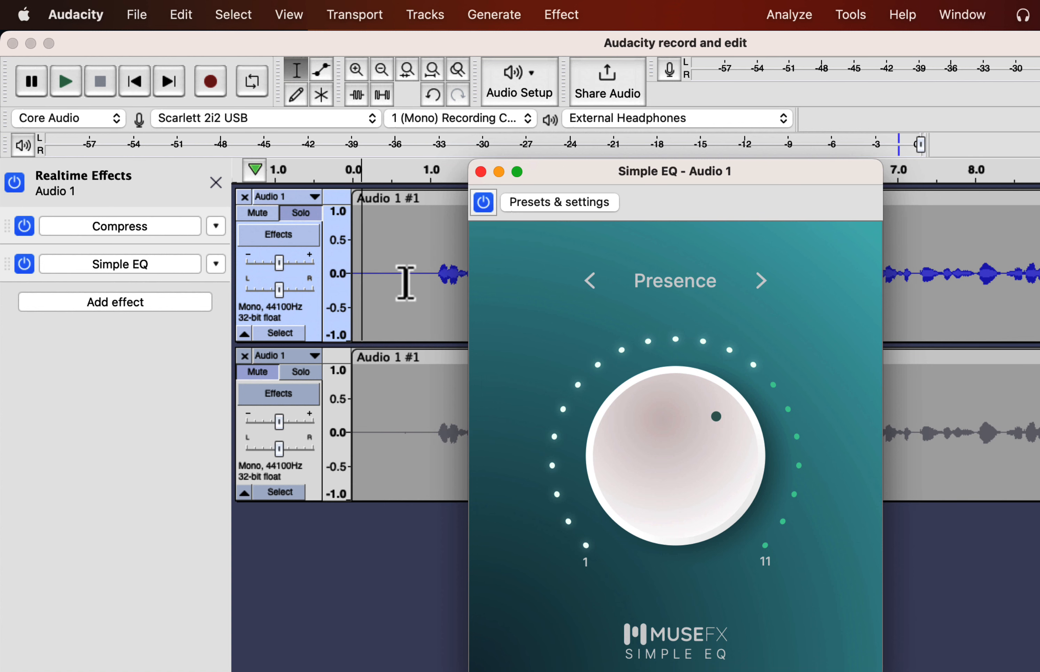
left_click(19, 268)
left_click(19, 268)
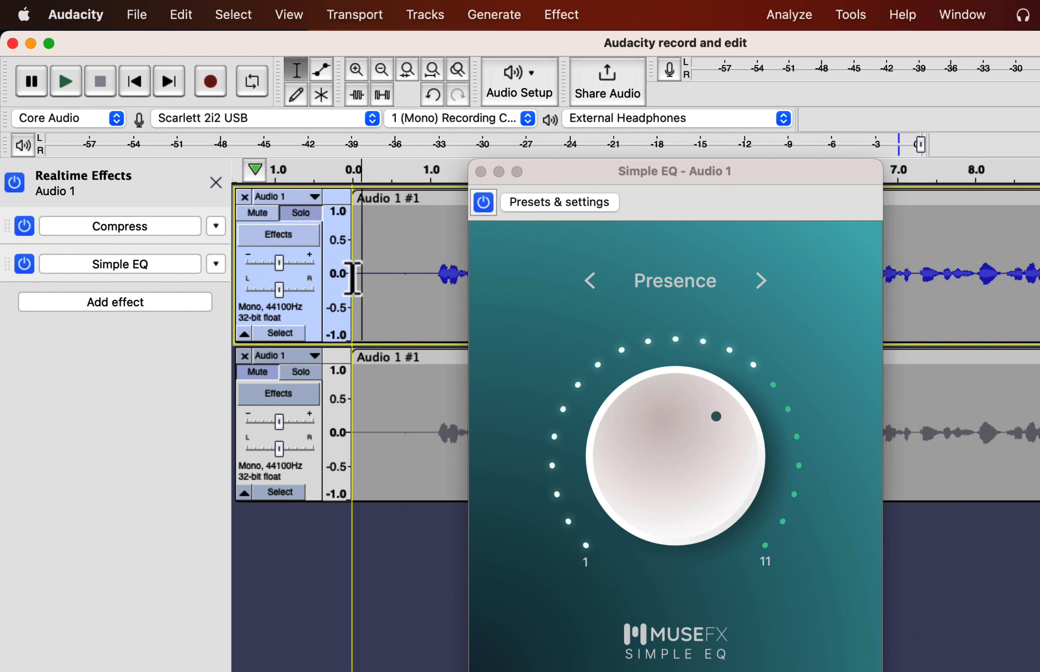
key("space")
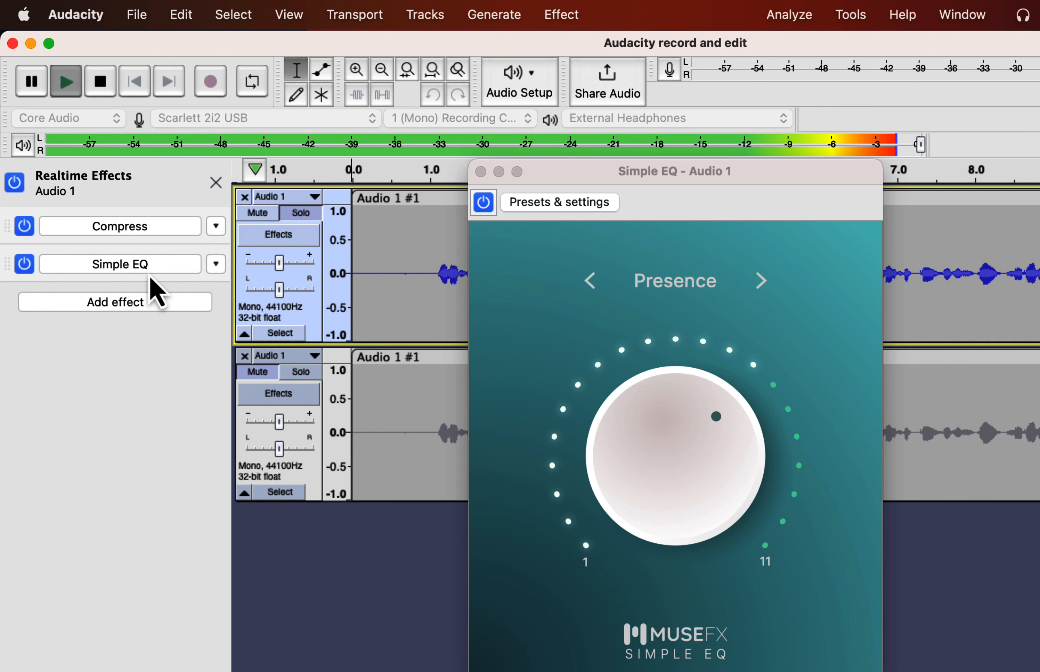
left_click(22, 267)
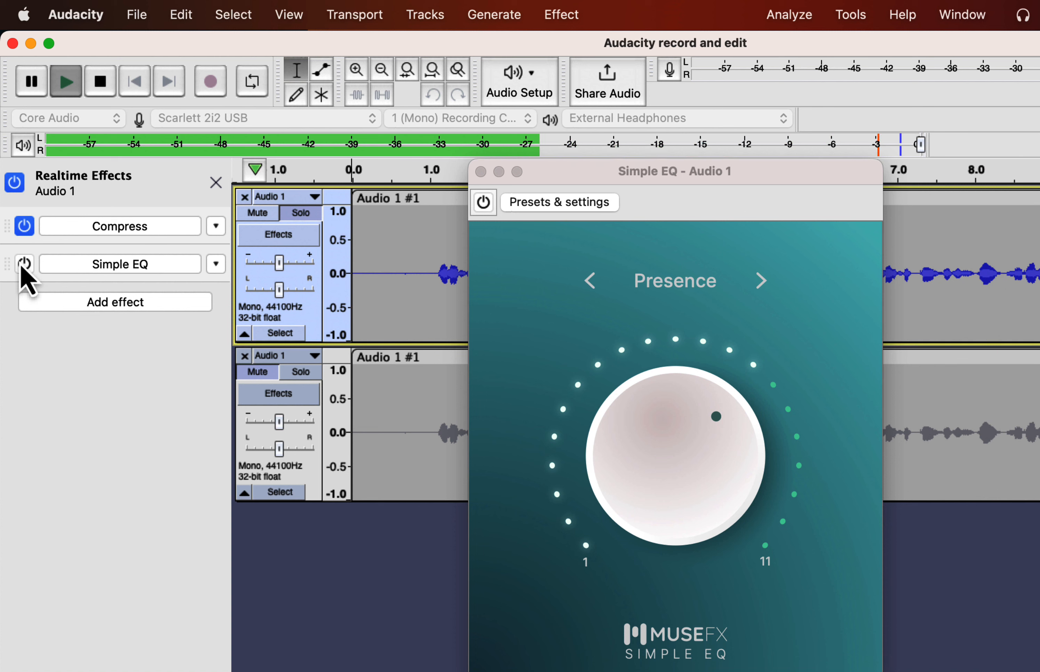
left_click(23, 265)
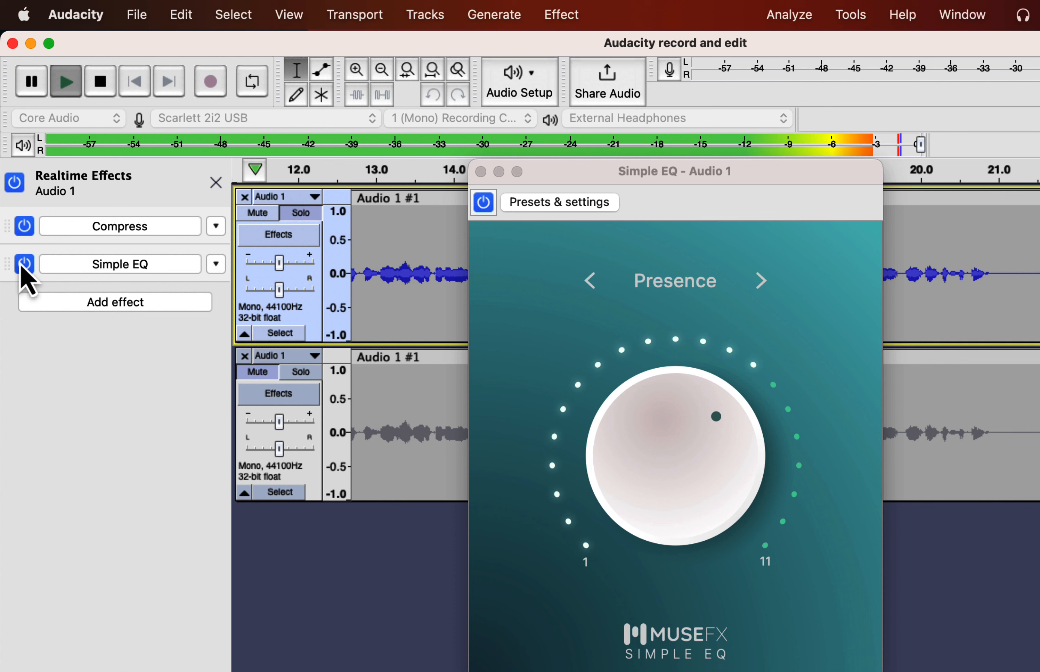
key("space")
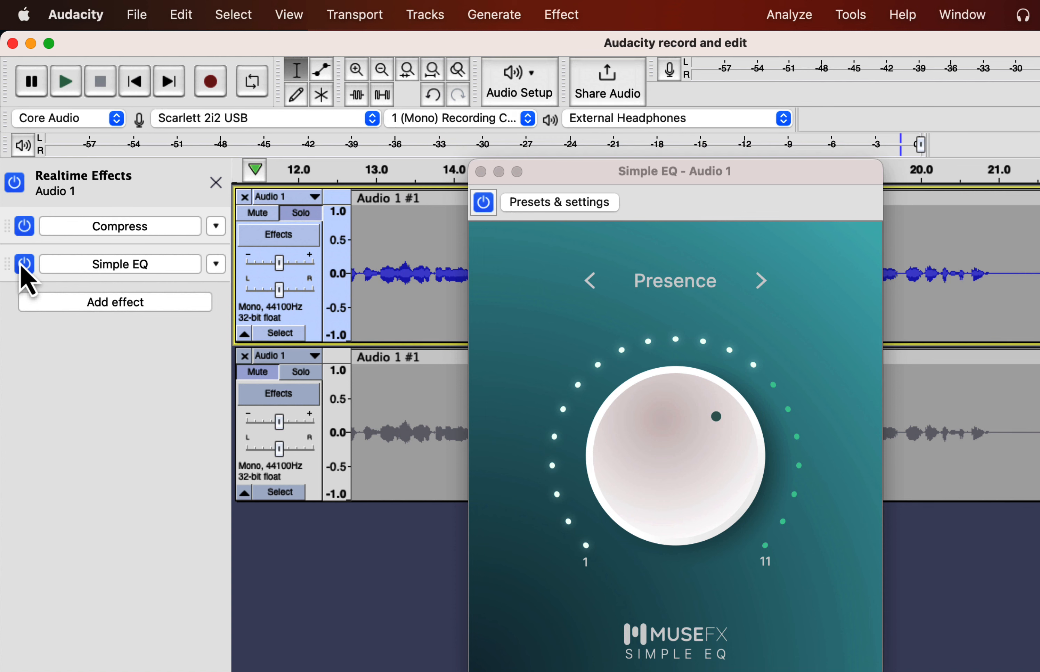
Review the list of Simple EQ presets and close the effect's settings
left_click(668, 284)
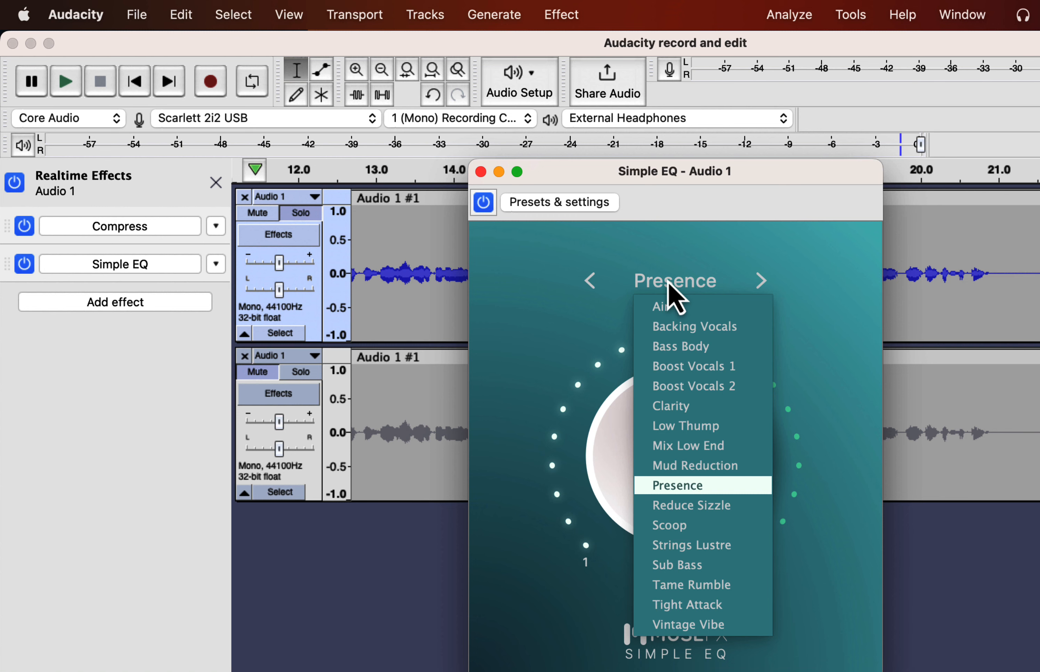
left_click(545, 264)
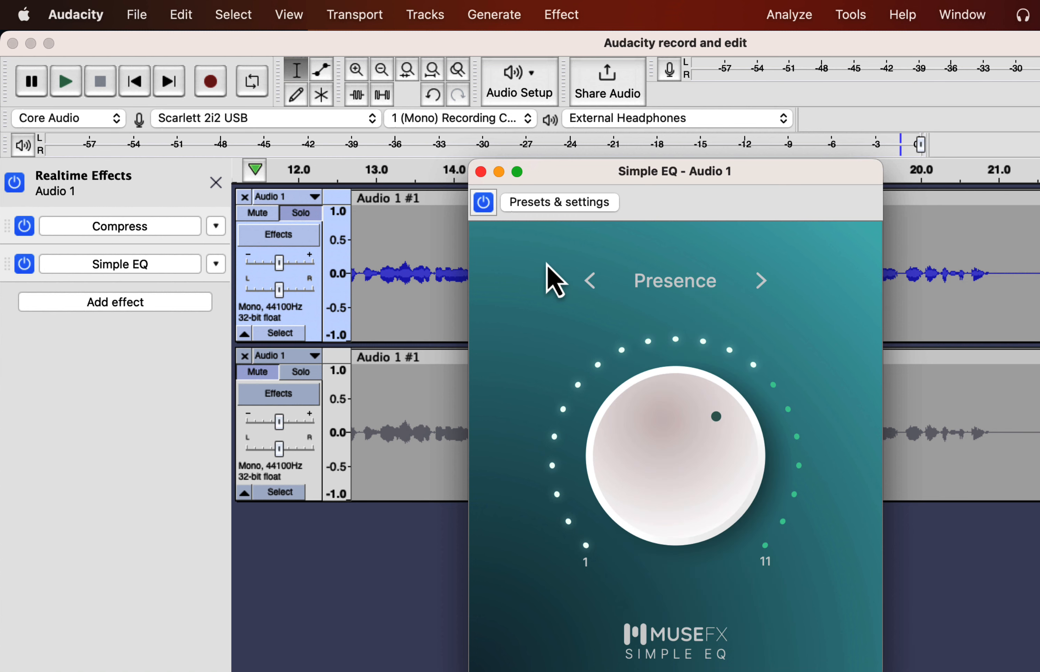
left_click(481, 171)
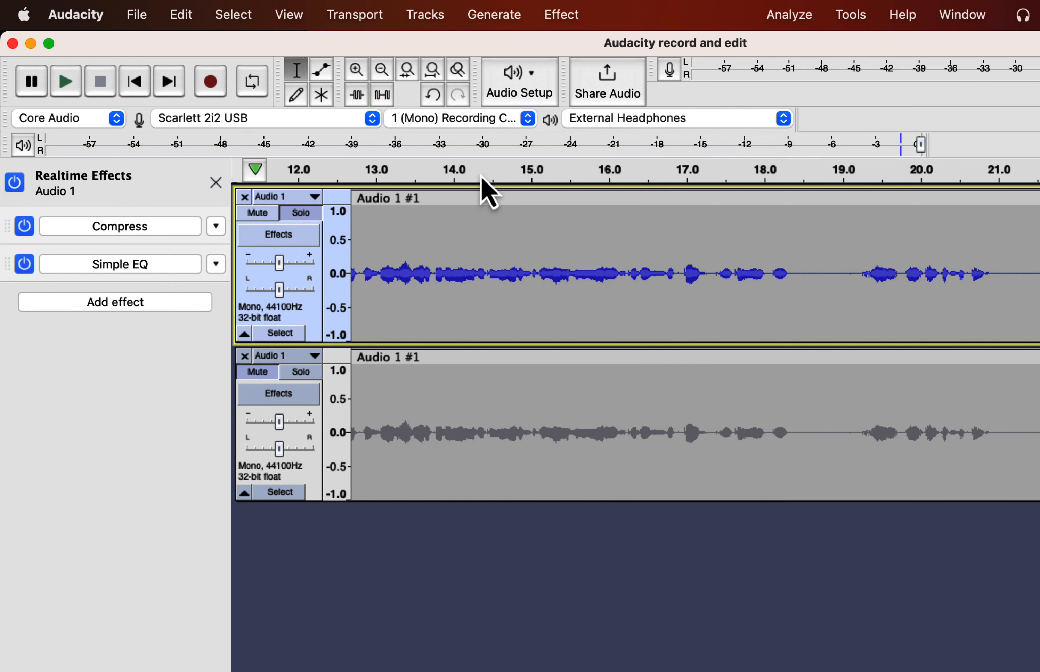
Replace Simple EQ with the MuseFX Pro EQ realtime effect on the upper track and return to the start of the timeline
left_click(221, 266)
mouse_move(251, 336)
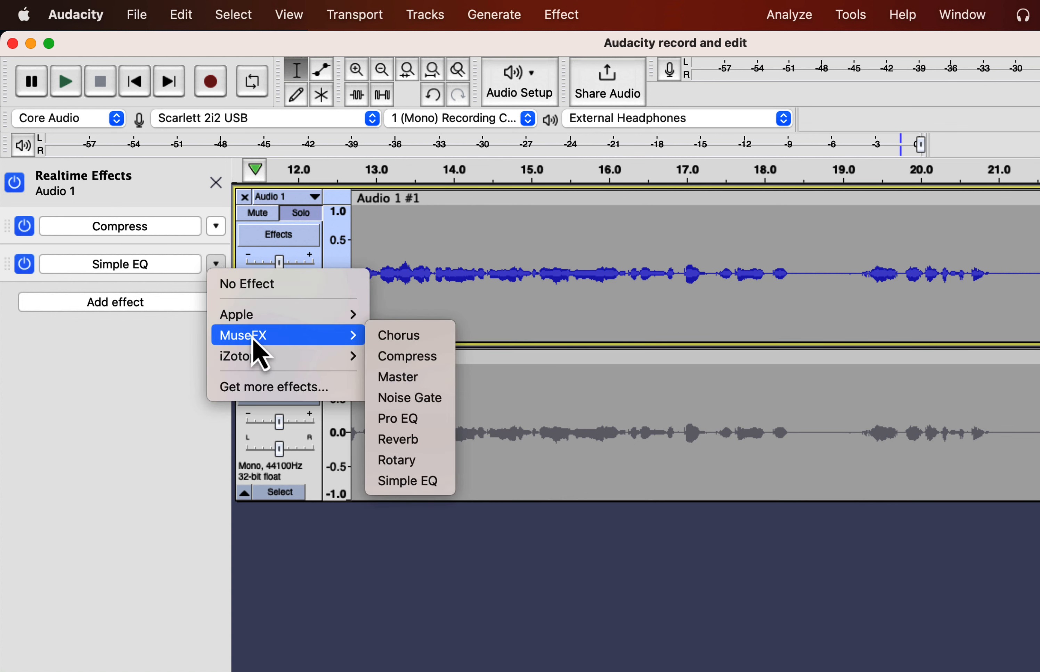
left_click(405, 418)
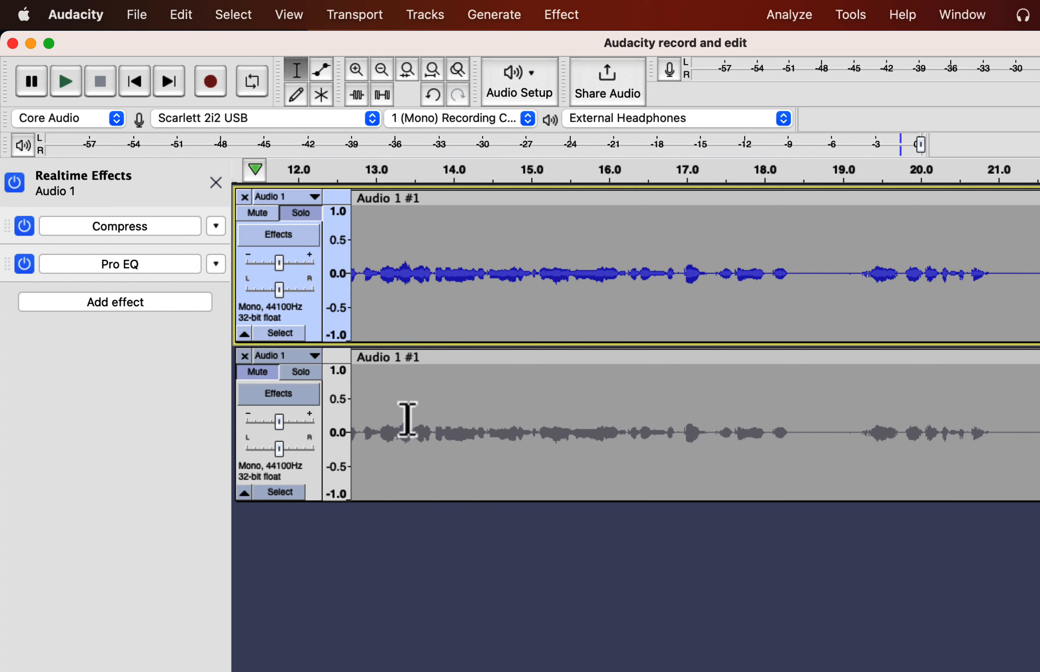
key("Home")
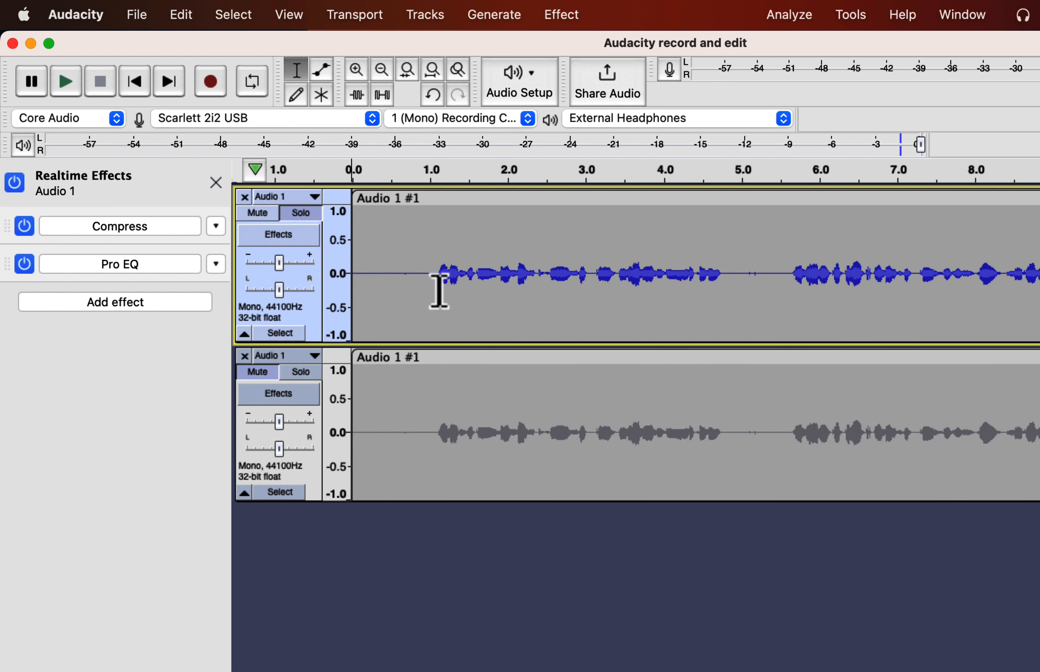
Open the Pro EQ settings and play the upper track, comparing the Pop Strings preset with Pop Vocals
left_click(169, 267)
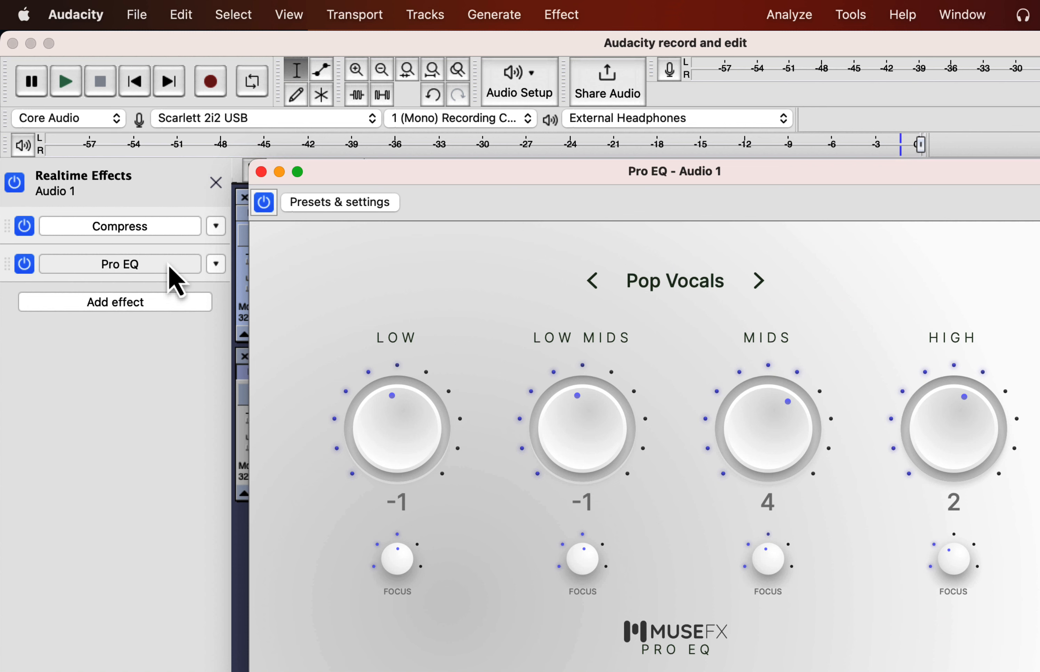
left_click_drag(483, 175, 630, 172)
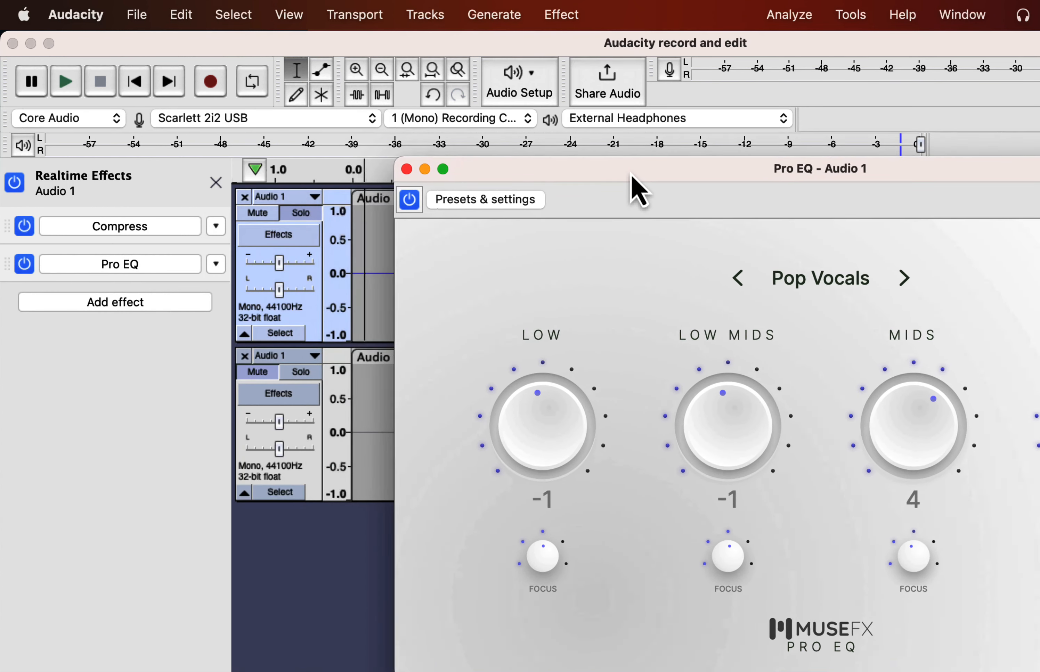
key("space")
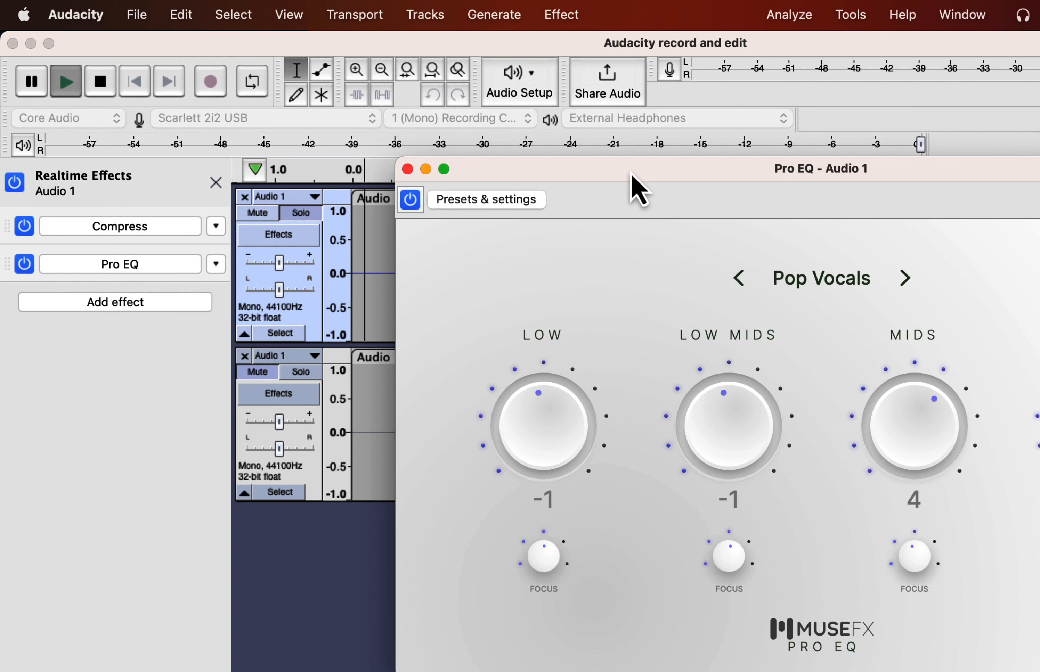
left_click(836, 280)
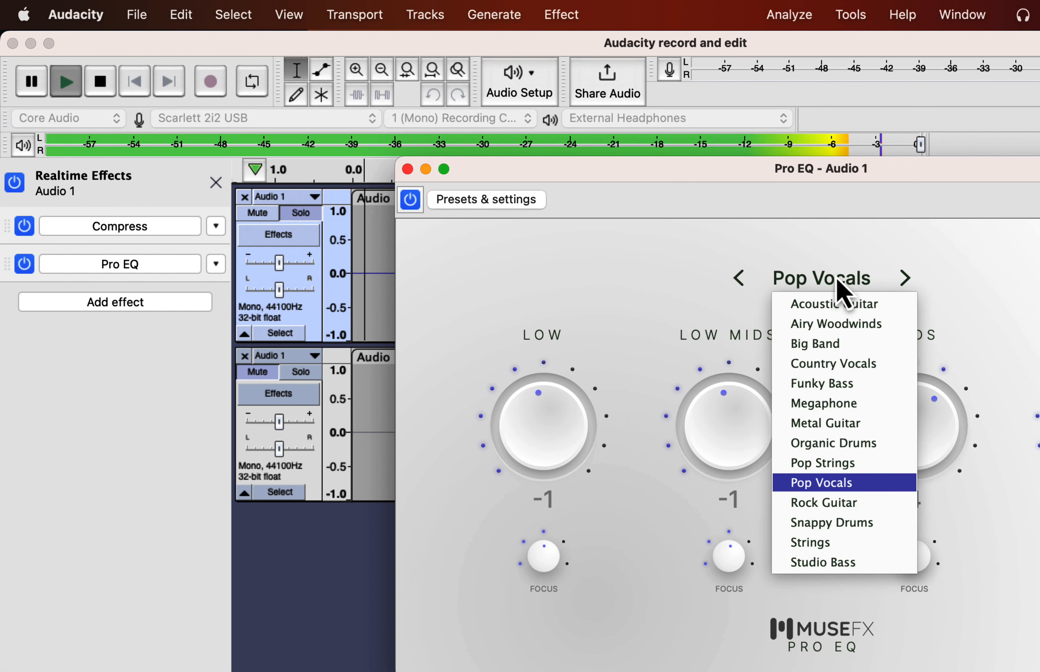
left_click(811, 457)
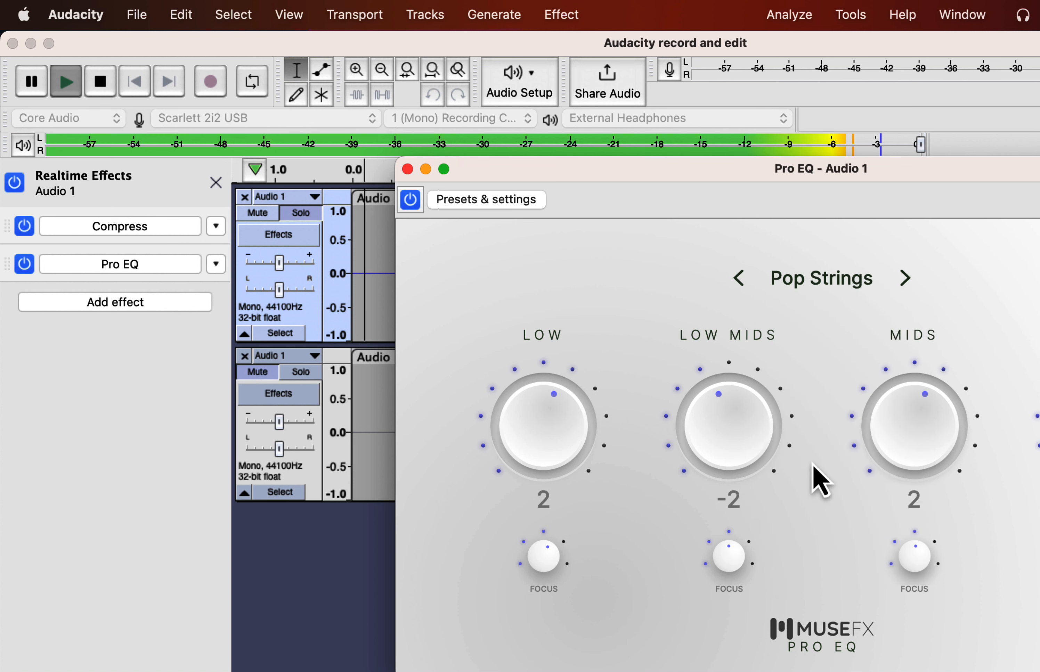
left_click(808, 287)
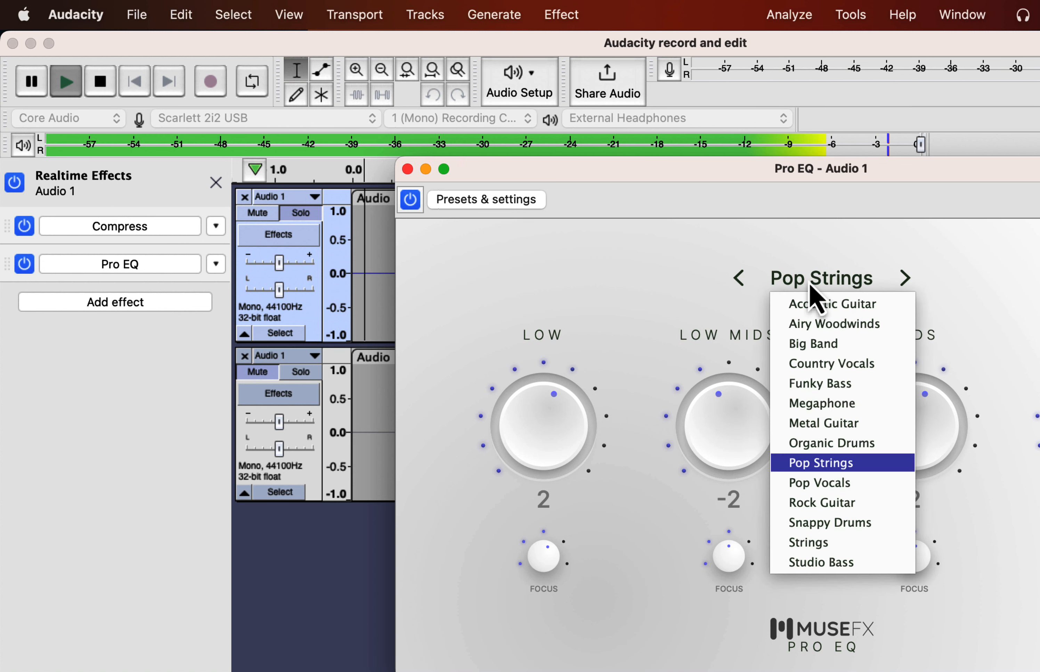
left_click(814, 482)
Audition Pro EQ's Country Vocals preset during playback, return to Pop Vocals, and stop and close the effect's settings
left_click(816, 285)
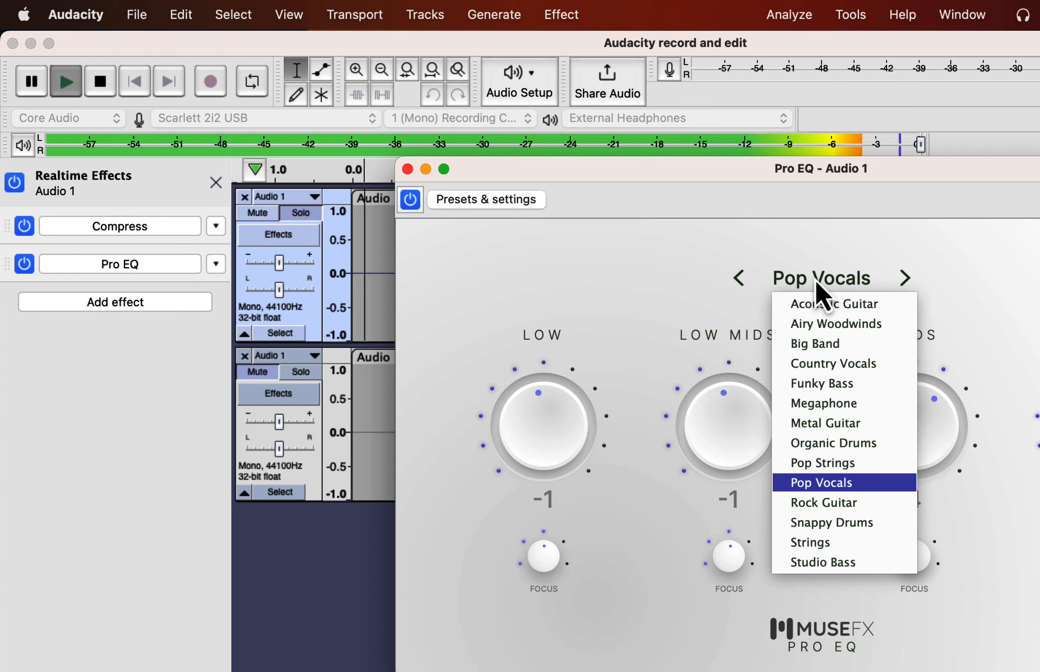
left_click(830, 366)
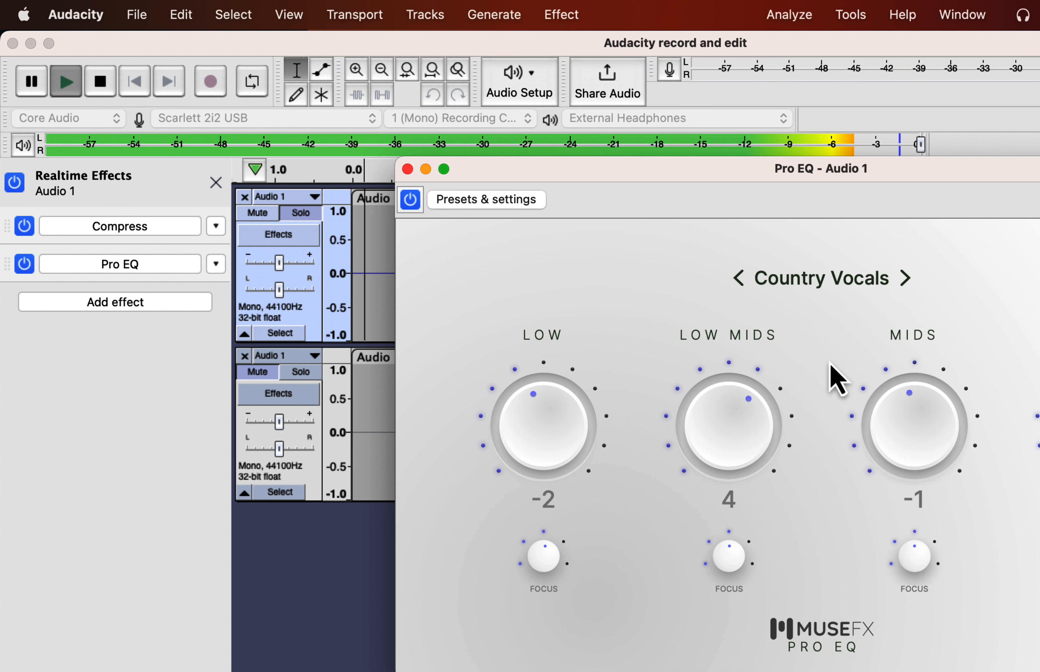
left_click(816, 276)
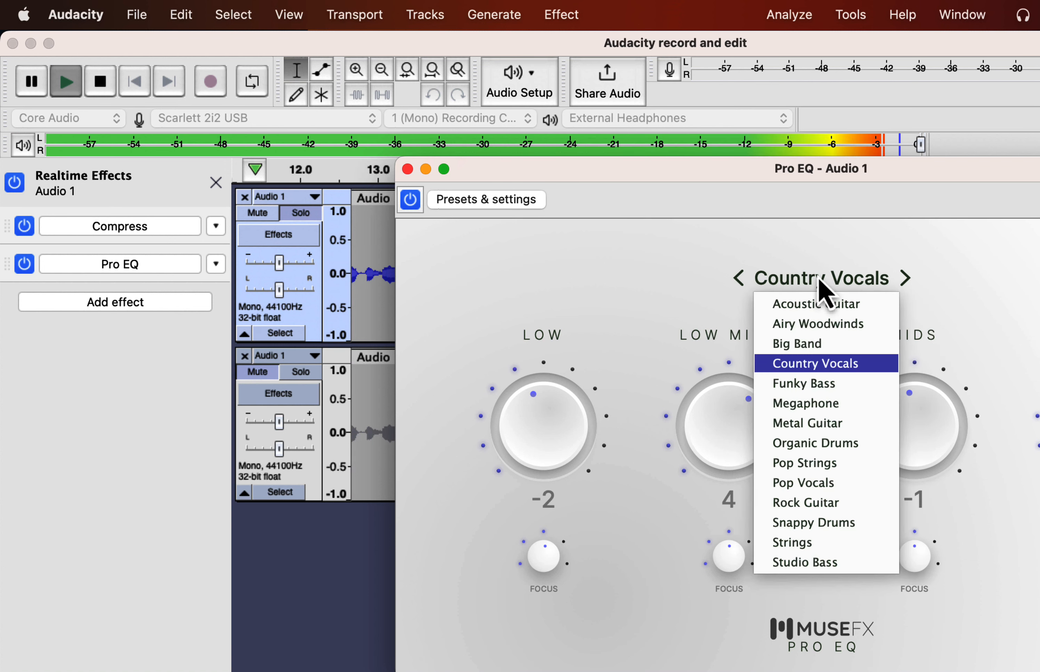
left_click(806, 484)
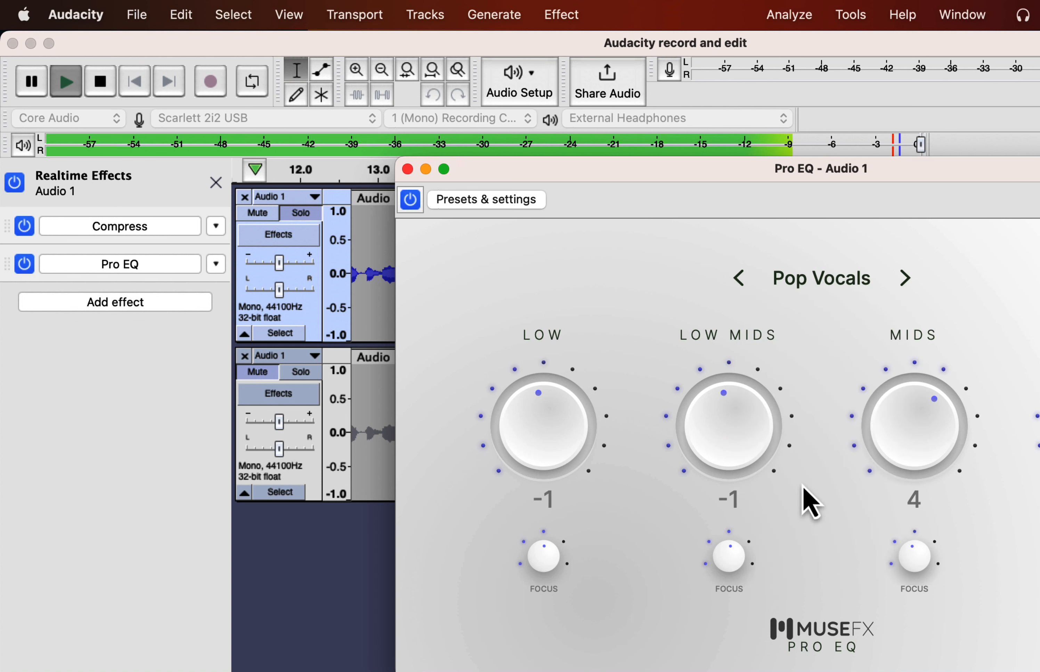
key("space")
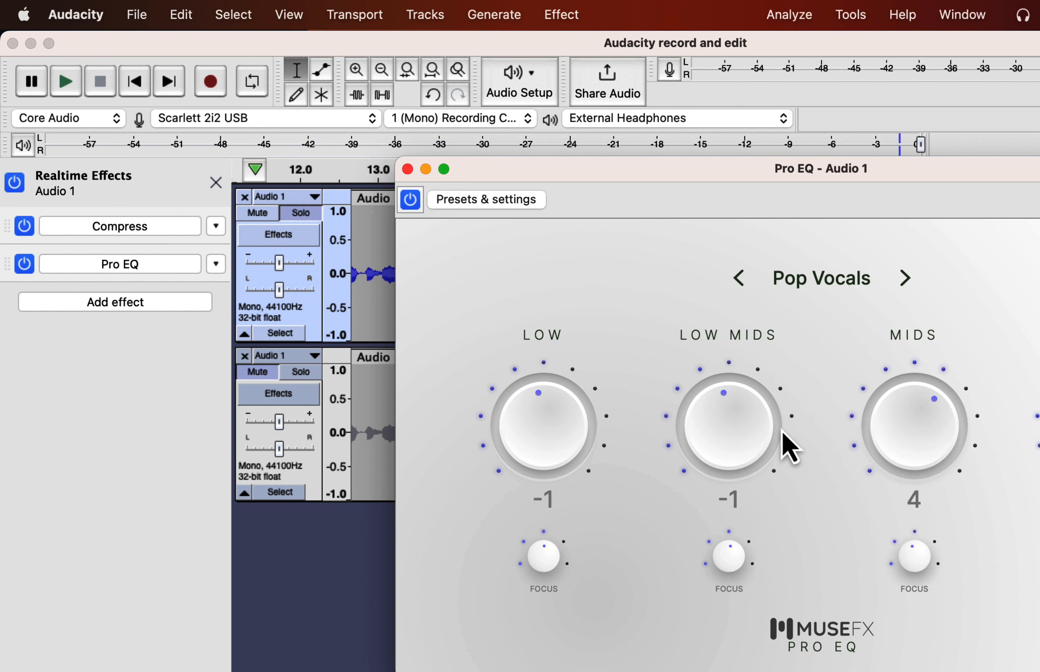
left_click(407, 169)
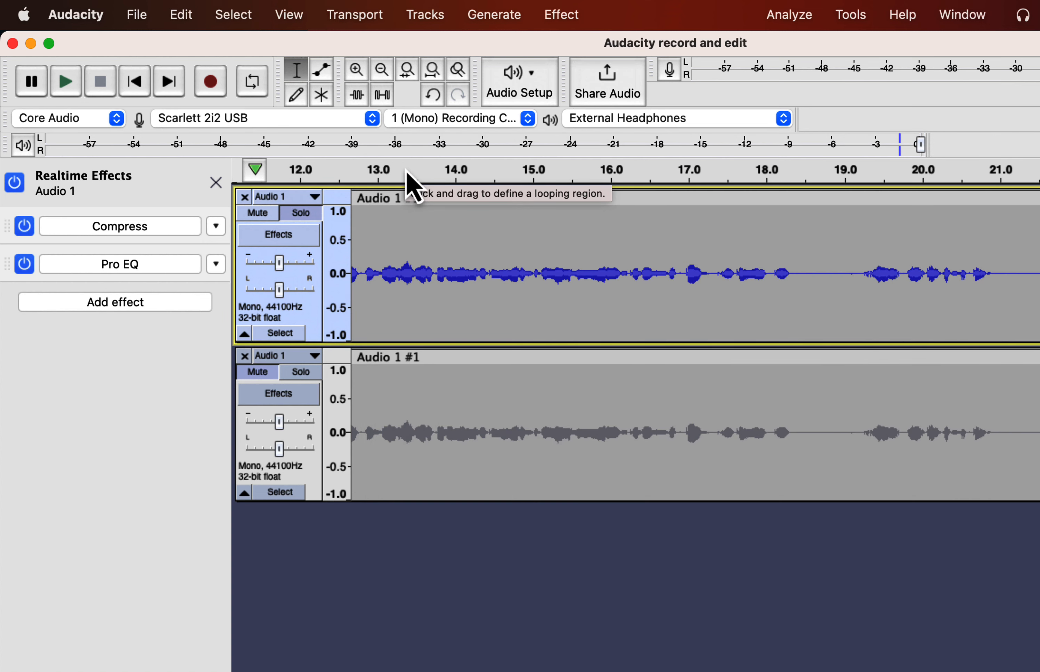
Add the MuseFX Noise Gate realtime effect after Pro EQ on the upper track and open its settings
left_click(112, 303)
mouse_move(114, 345)
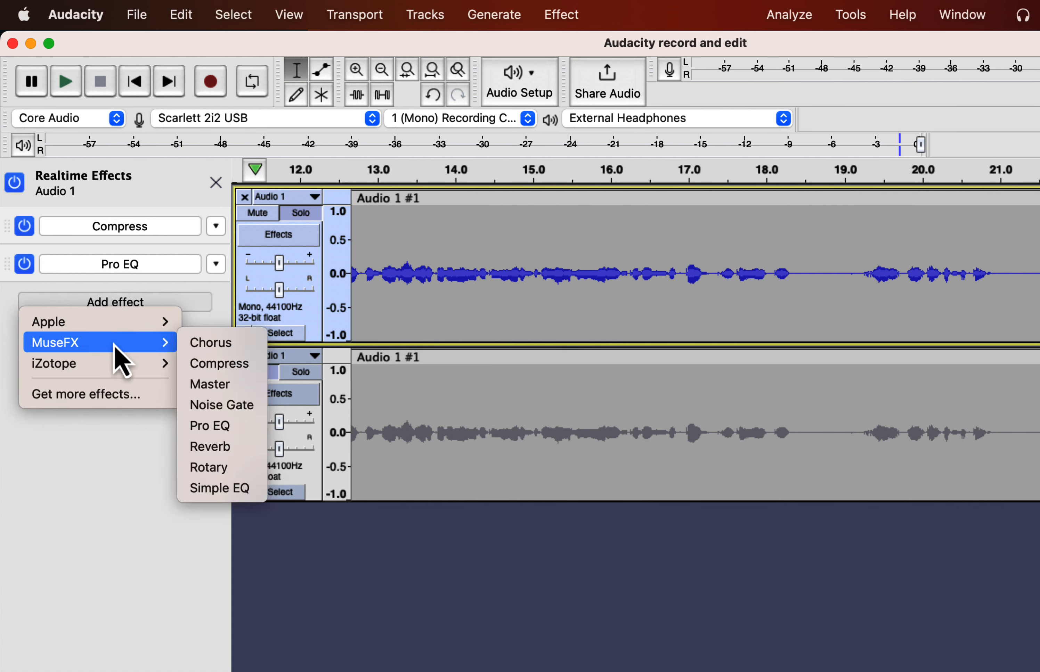
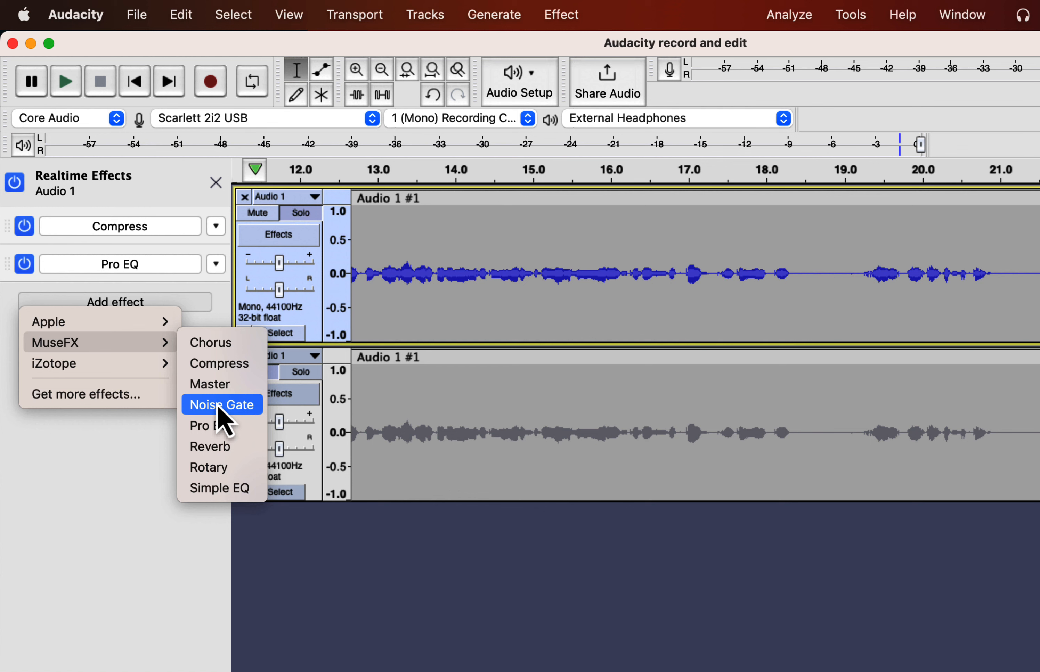
left_click(223, 406)
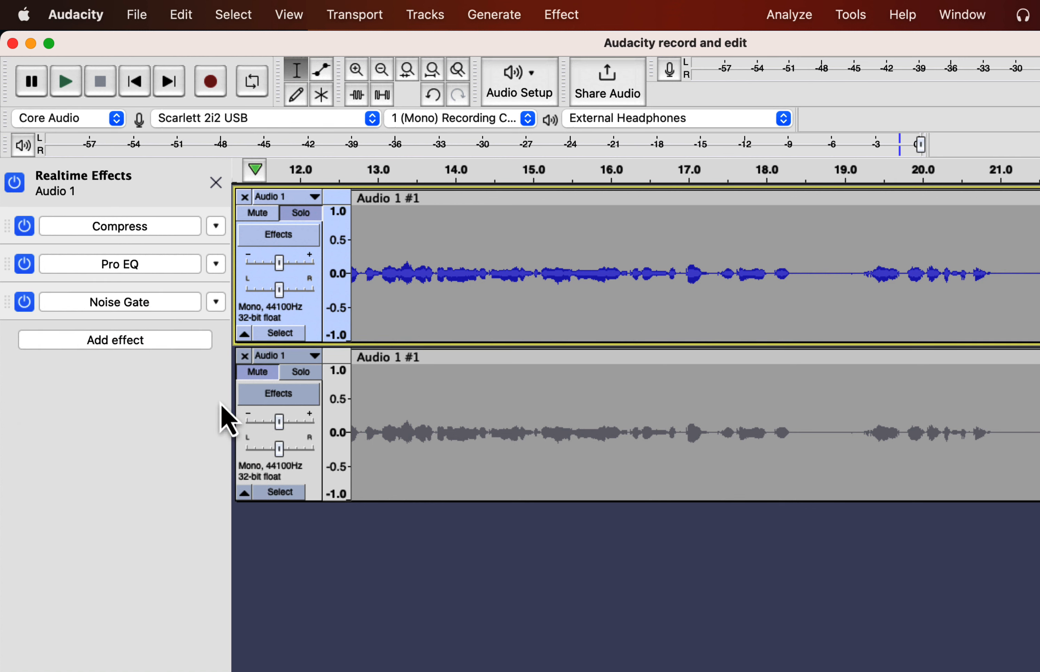
scroll(387, 278, "left", 10)
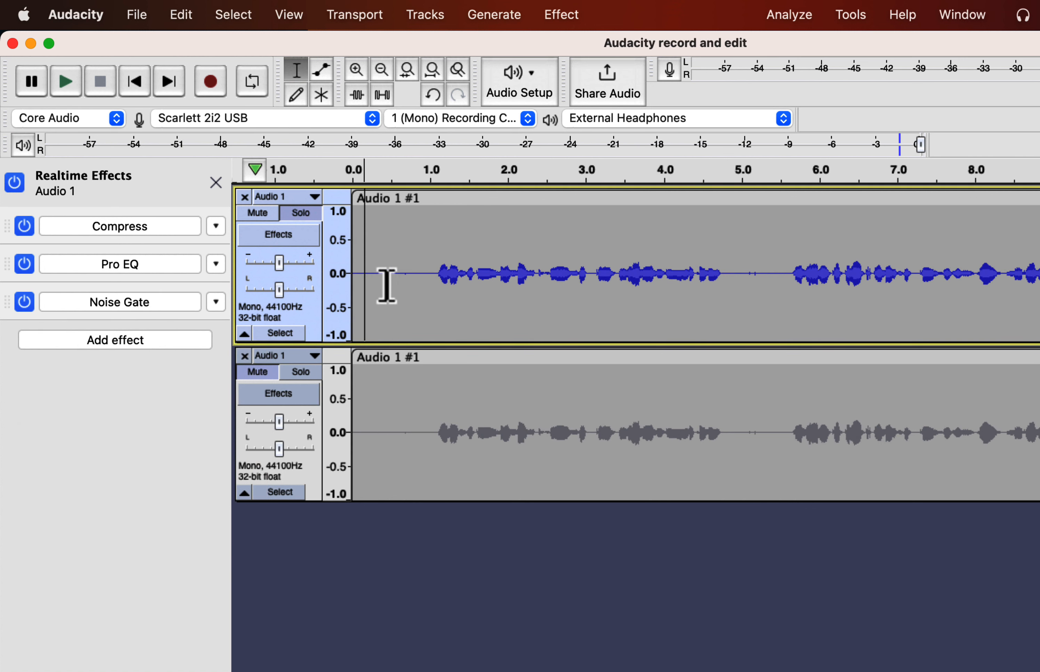
left_click(144, 305)
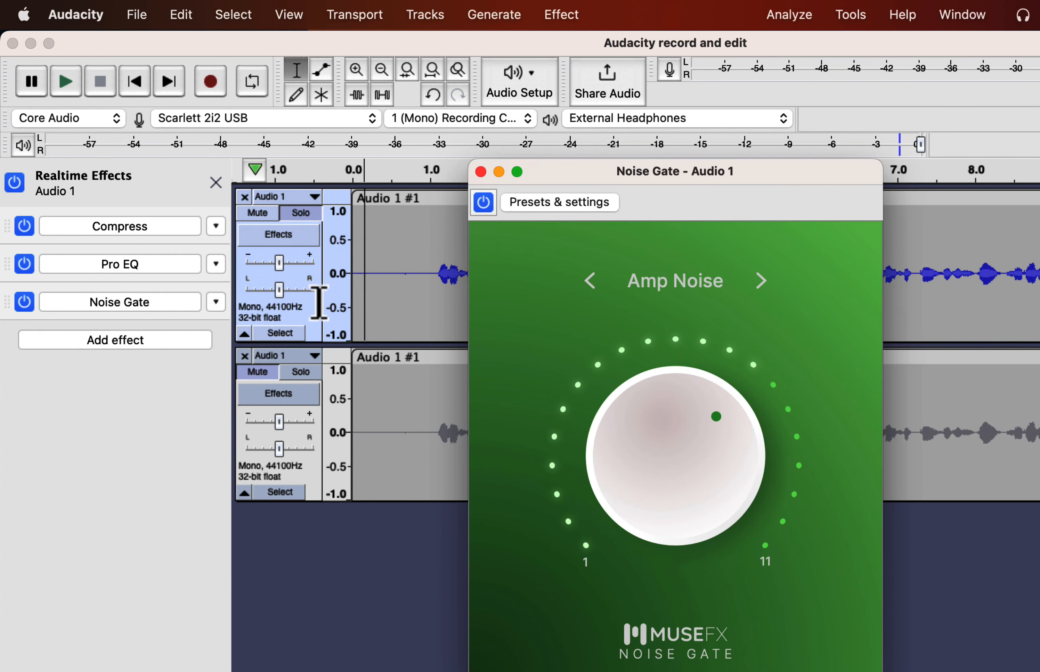
Play the upper track from near its start, set Noise Gate to the Speech preset, and stop and close its settings
left_click(356, 280)
key("space")
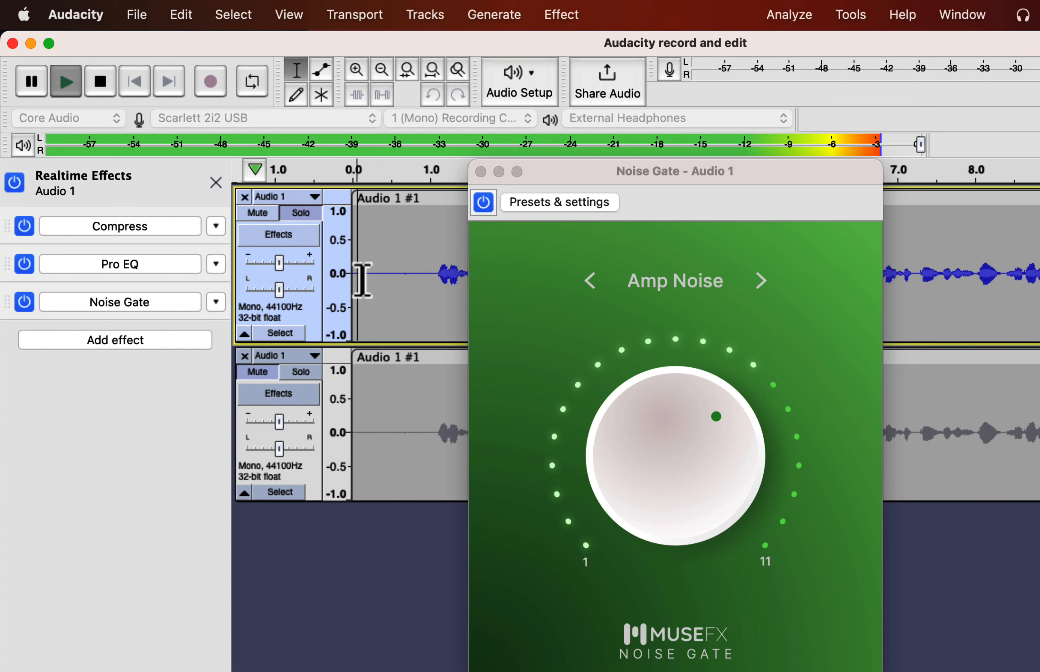
left_click(656, 282)
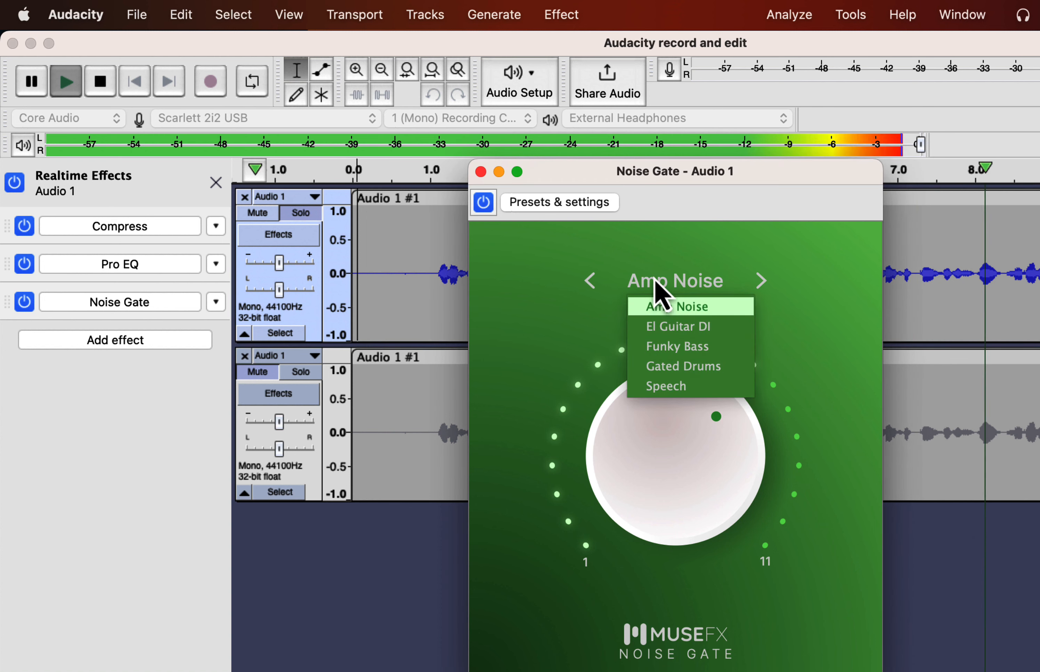
left_click(670, 388)
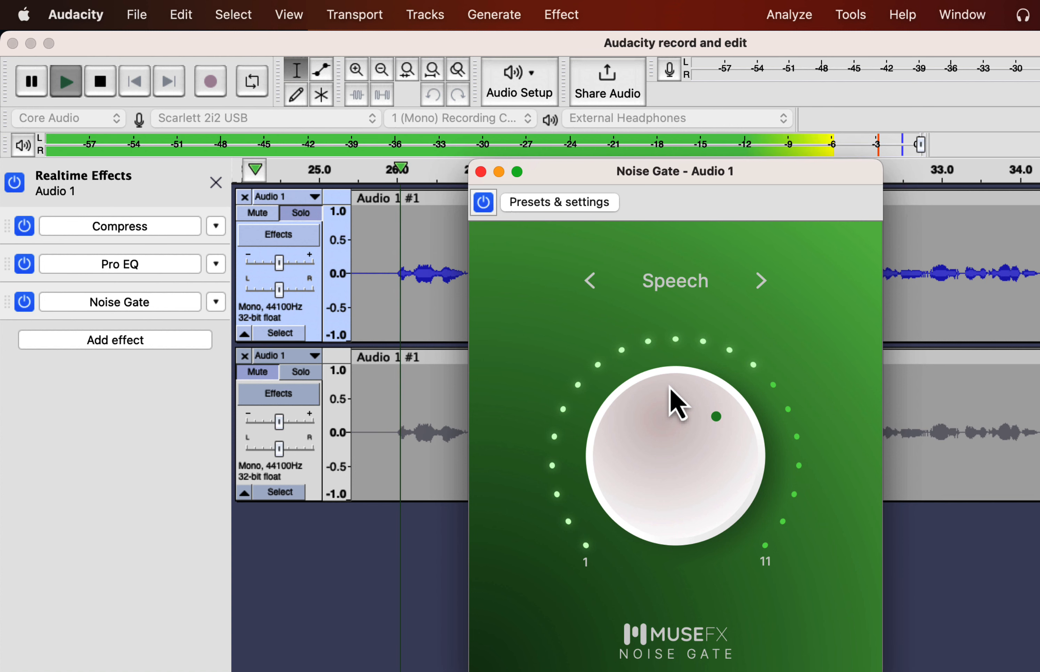
key("space")
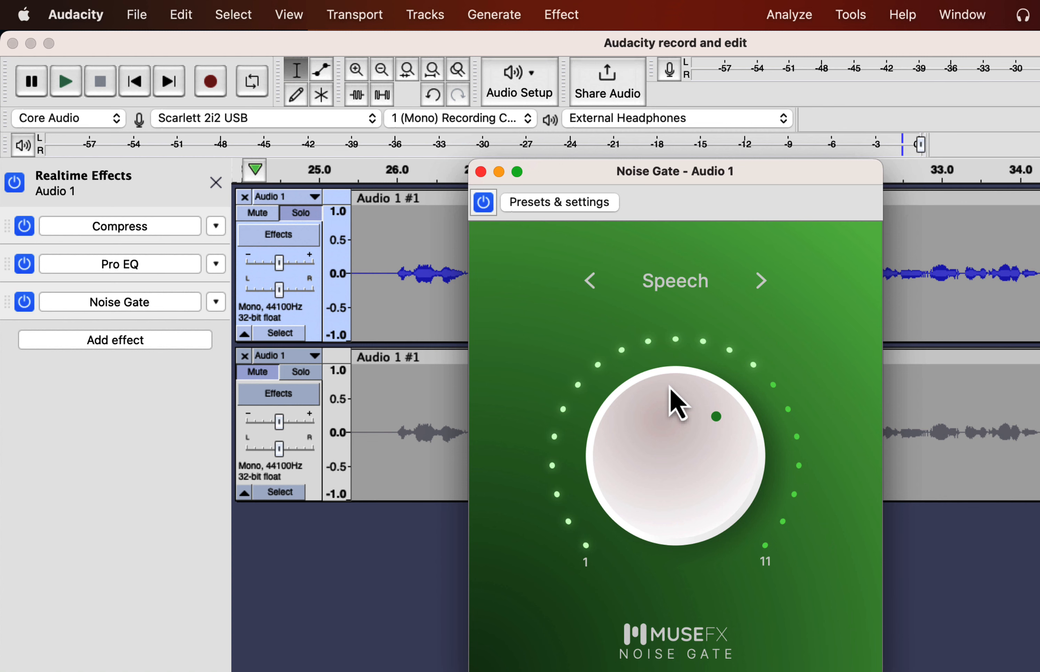
left_click(480, 172)
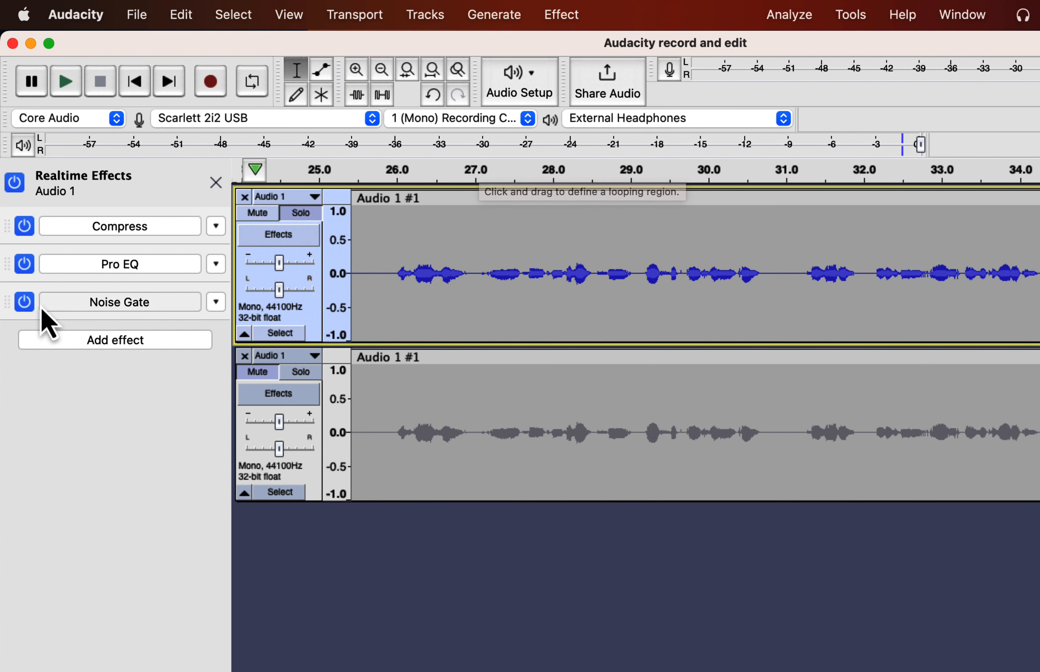
Bypass Noise Gate and remove it from the upper track's realtime effects
left_click(23, 306)
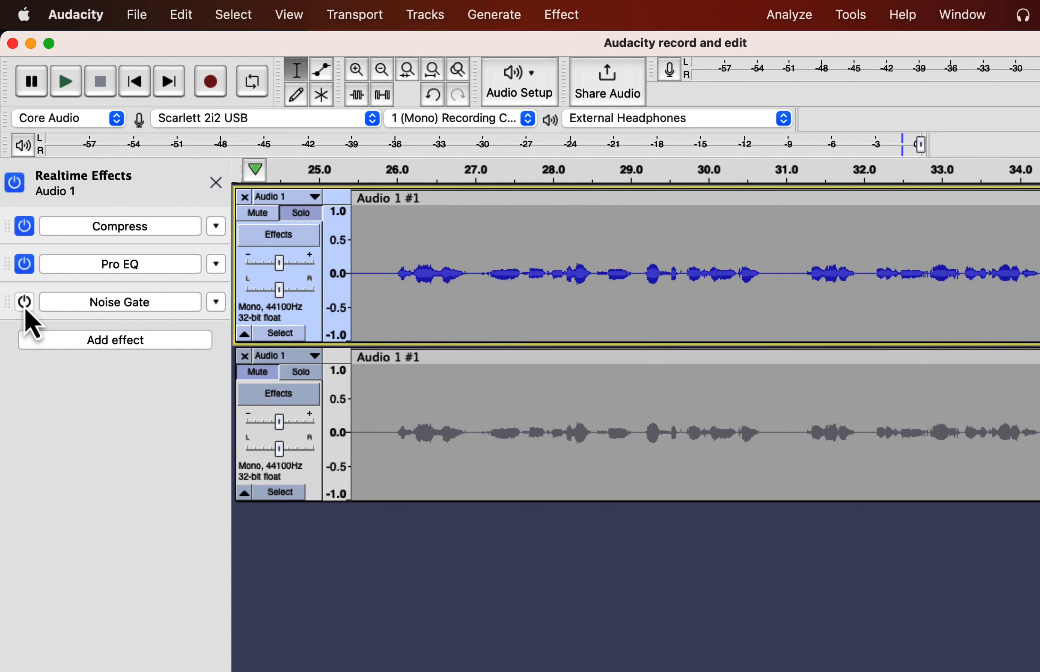
left_click(217, 304)
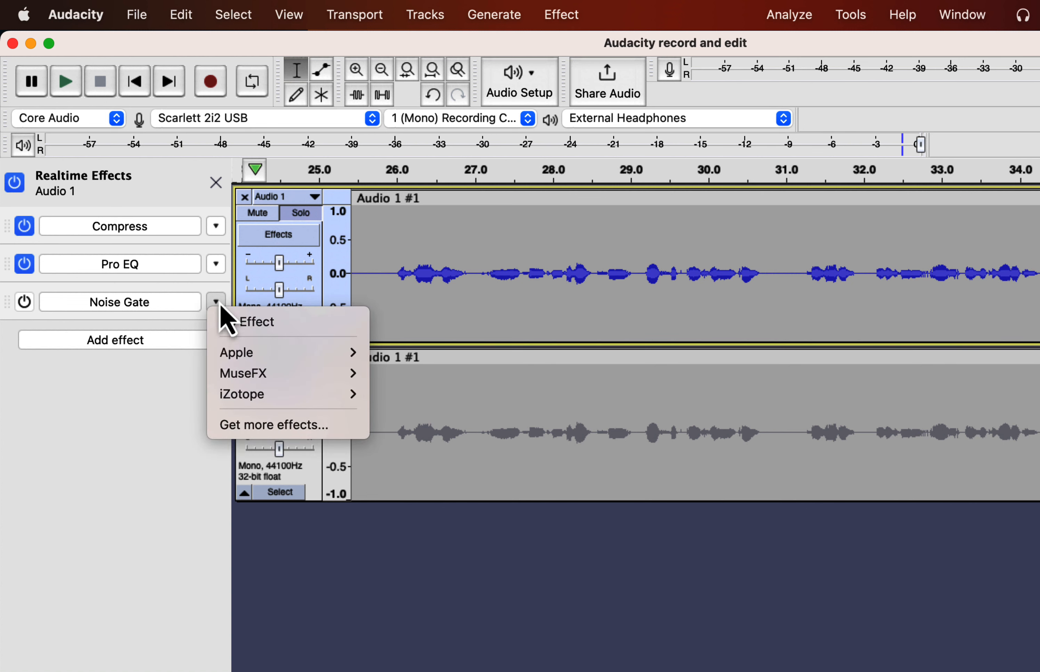
left_click(232, 324)
Add the MuseFX Reverb realtime effect after Pro EQ on the upper track and set it to the Vocal Booth preset
scroll(387, 268, "left", 15)
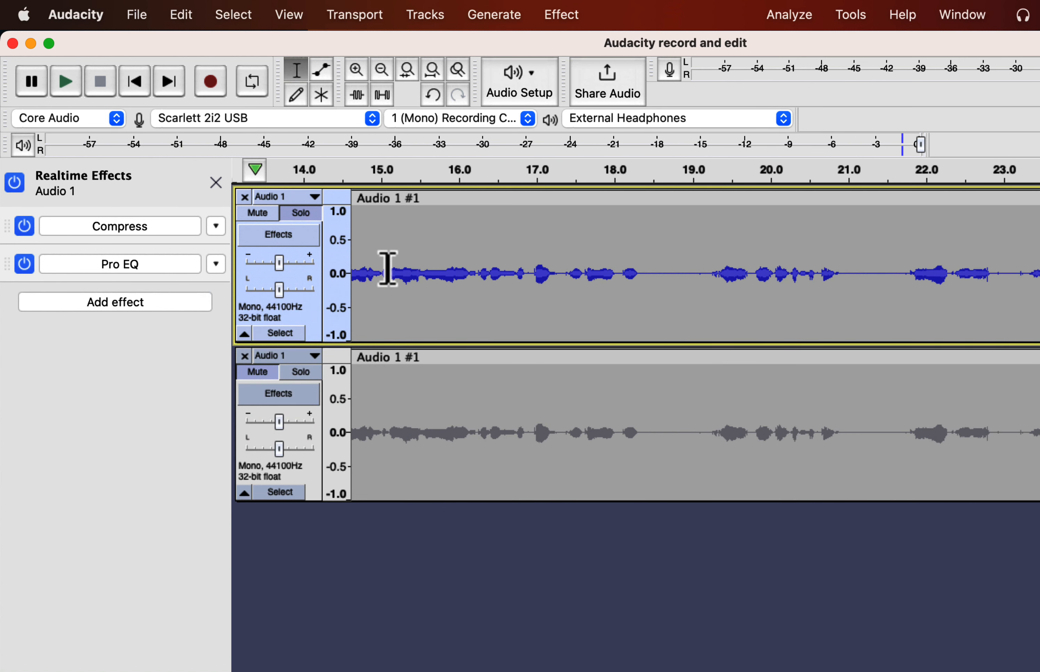
left_click(124, 309)
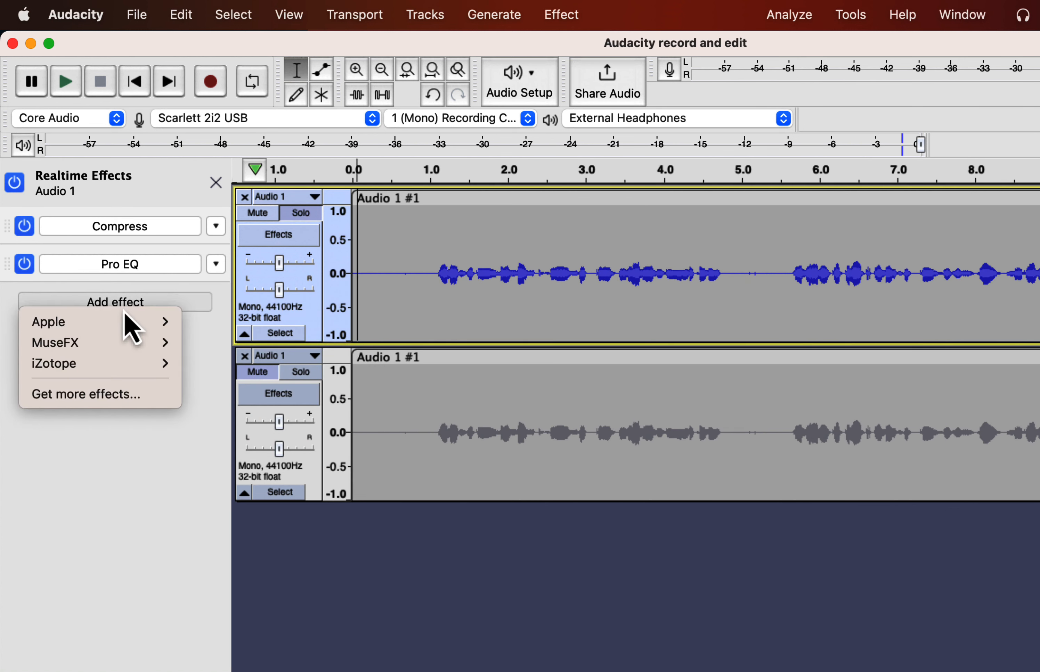
mouse_move(124, 345)
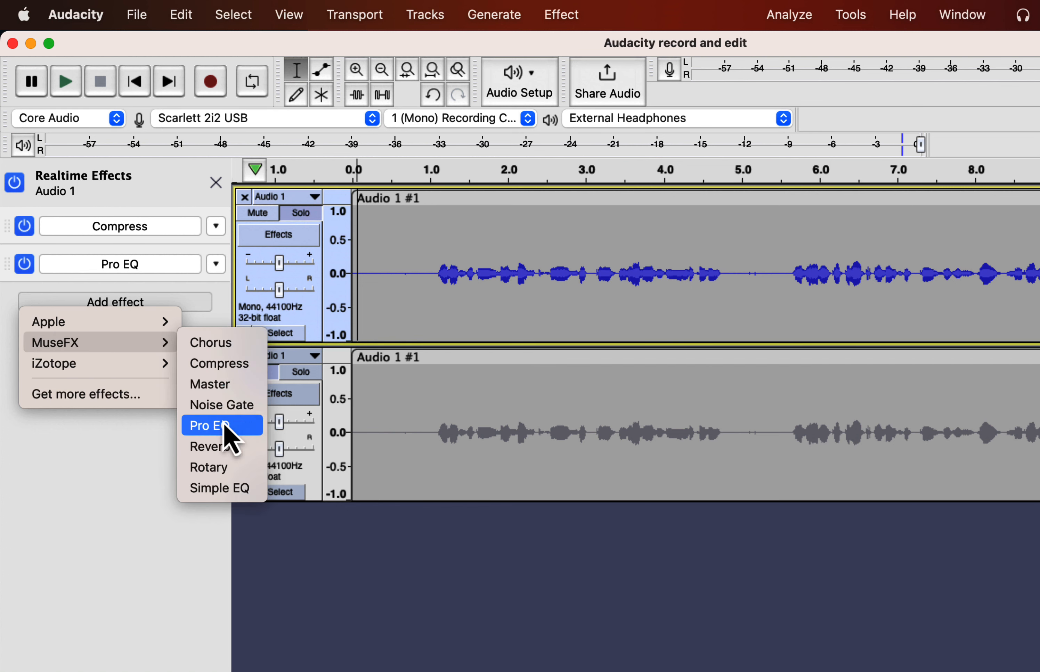
left_click(223, 453)
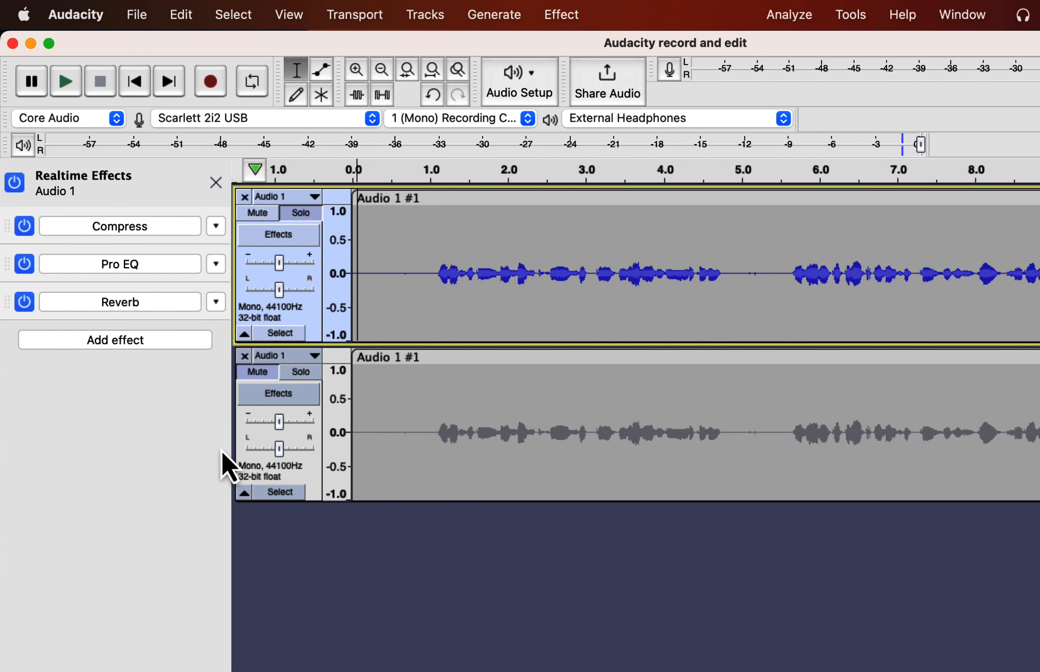
left_click(160, 305)
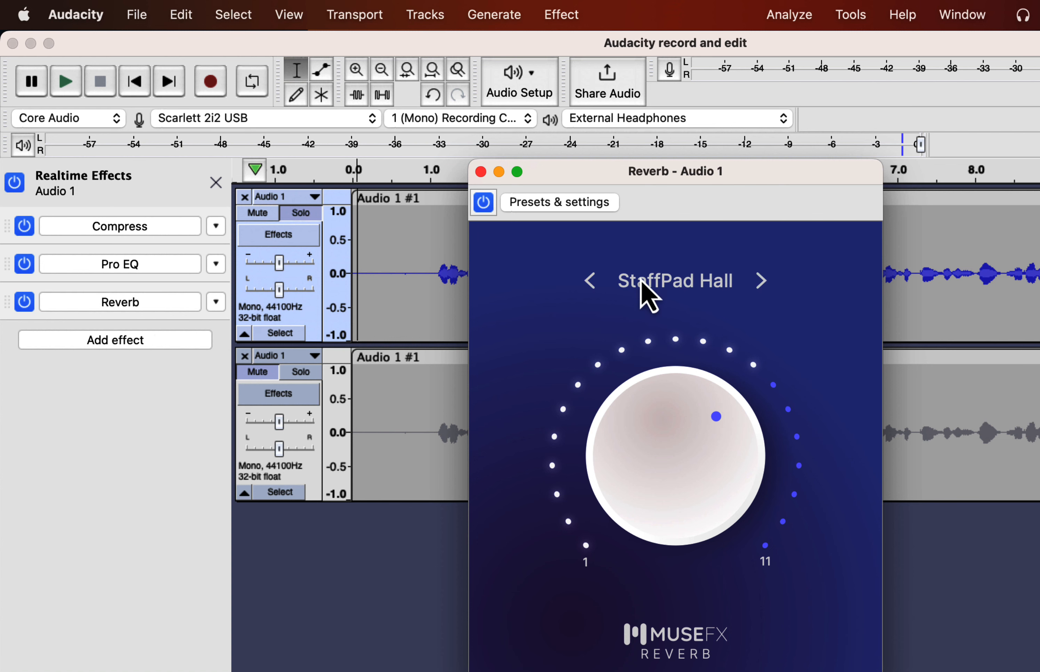
left_click(670, 280)
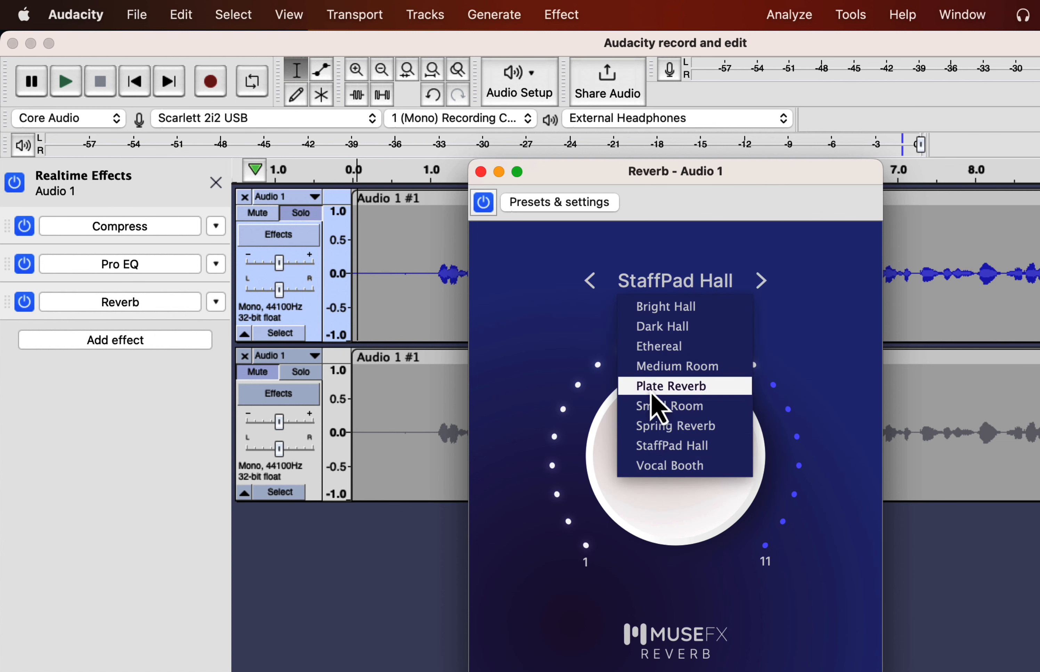
left_click(648, 465)
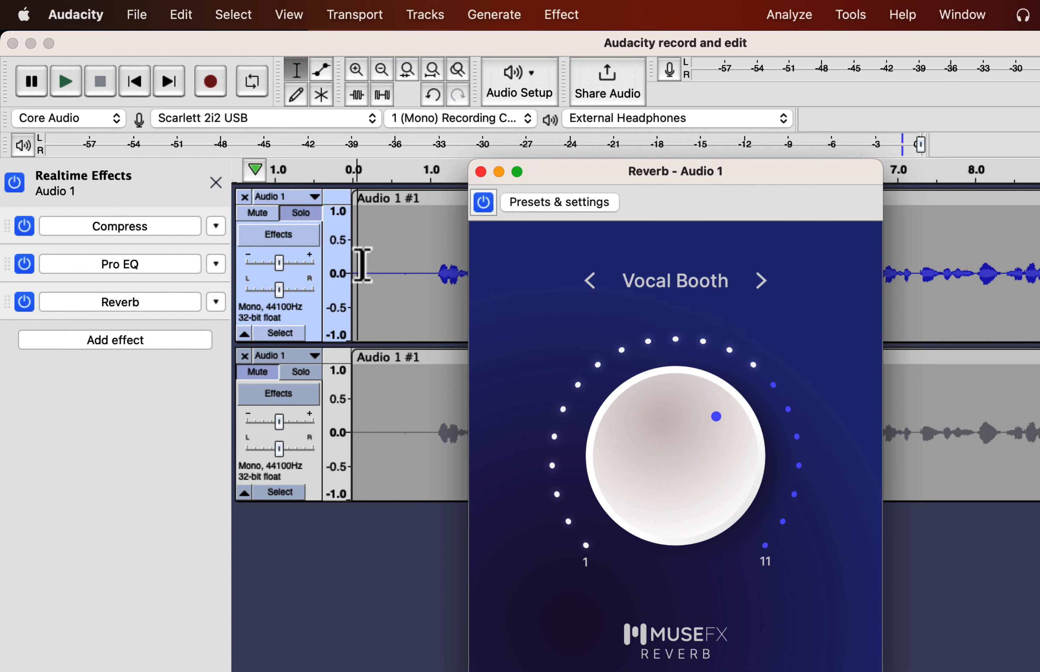
Play the upper track from near its start, bypassing and re-enabling Reverb to compare the sound, and stop playback
left_click(340, 267)
key("space")
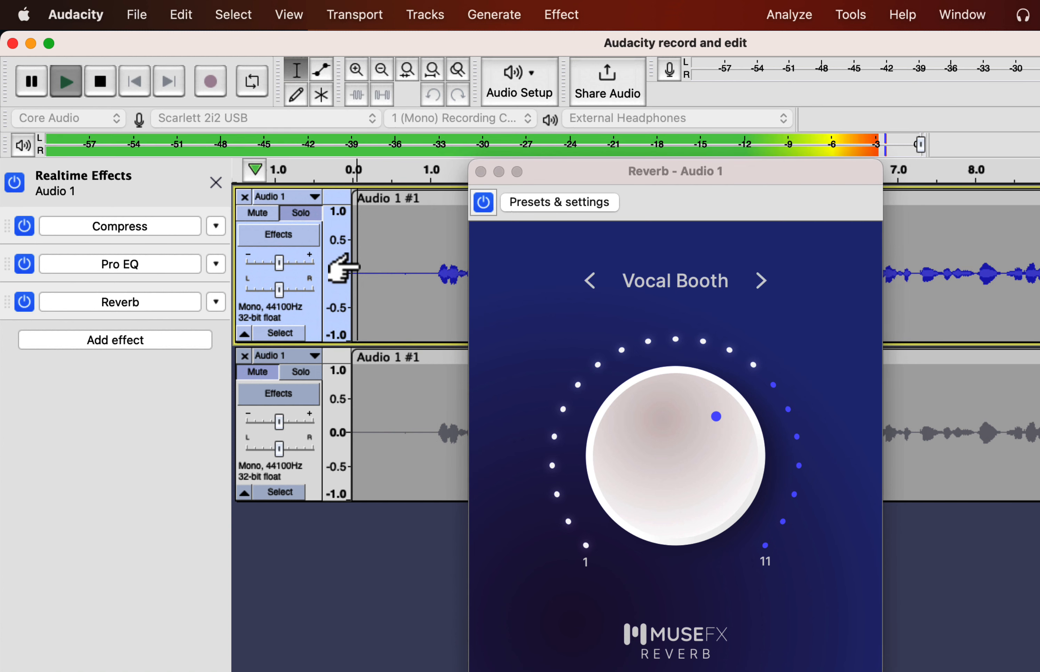
left_click(25, 303)
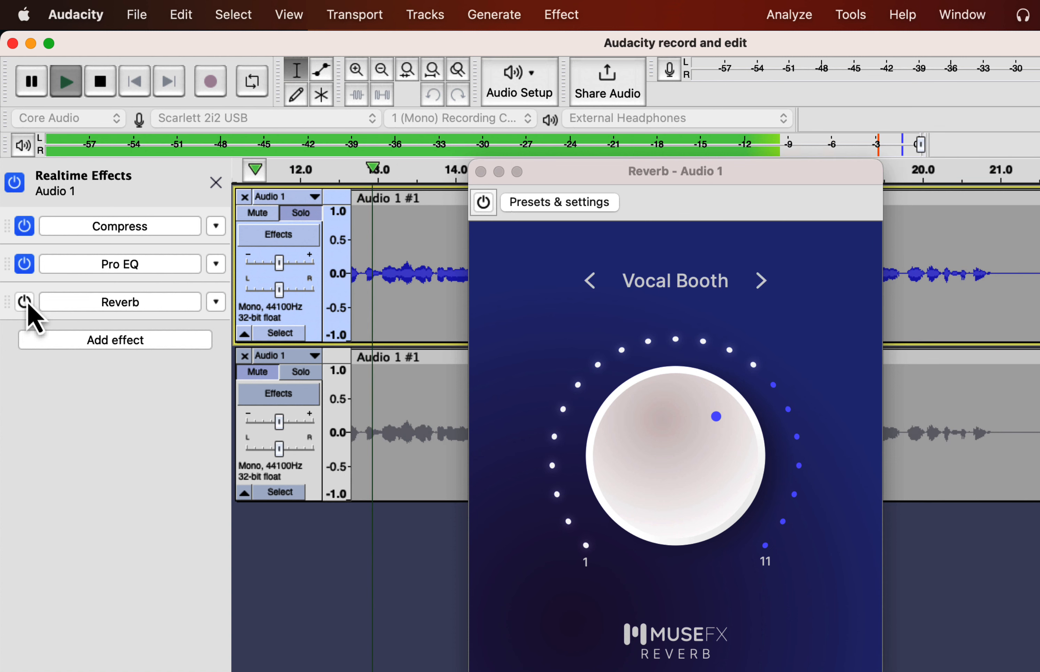
left_click(28, 307)
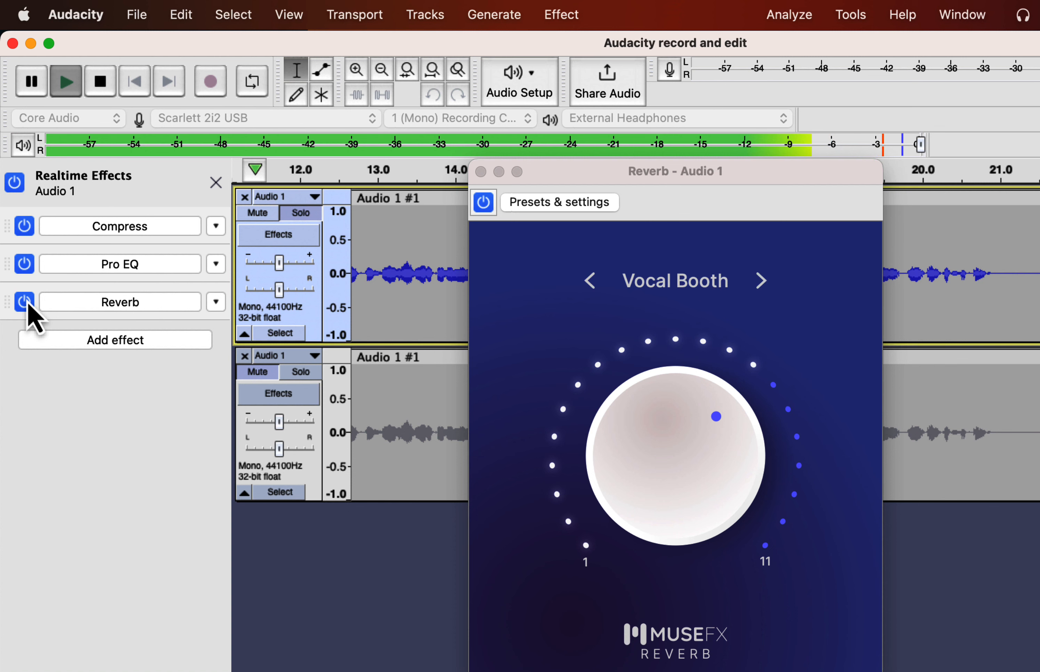
key("space")
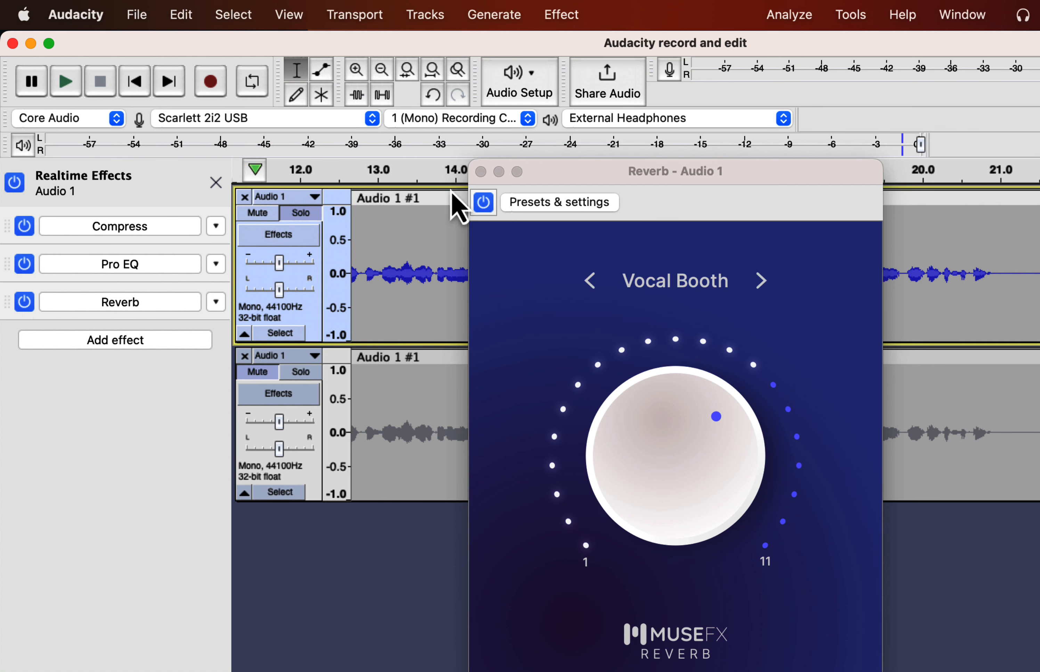
Close the Reverb settings, add a second MuseFX Reverb at the end of the upper track's effects, and open its settings
left_click(480, 172)
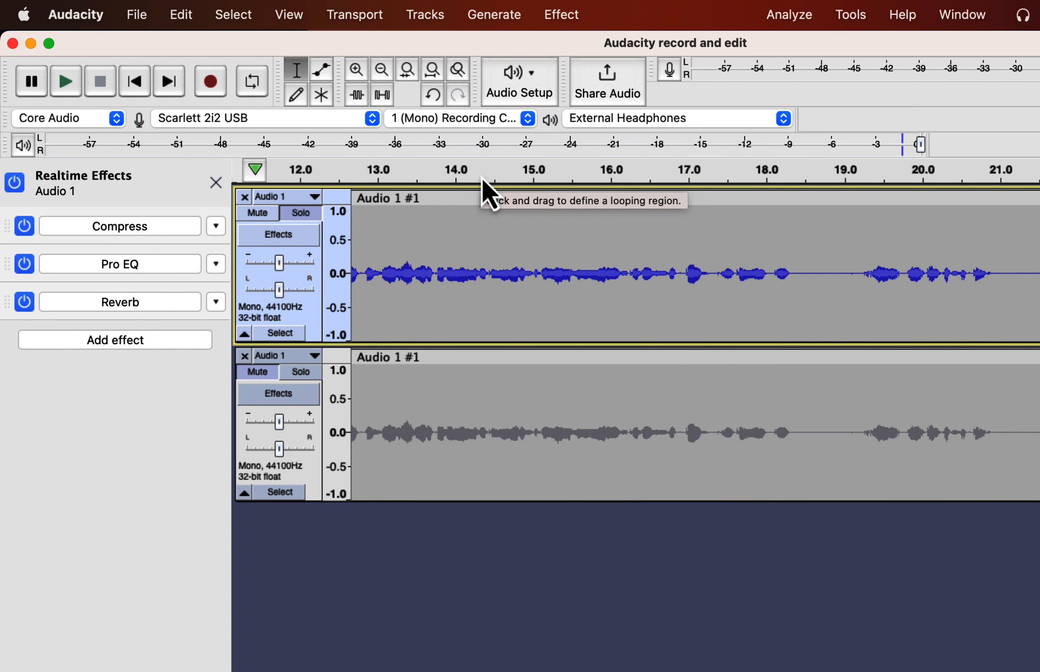
left_click(126, 345)
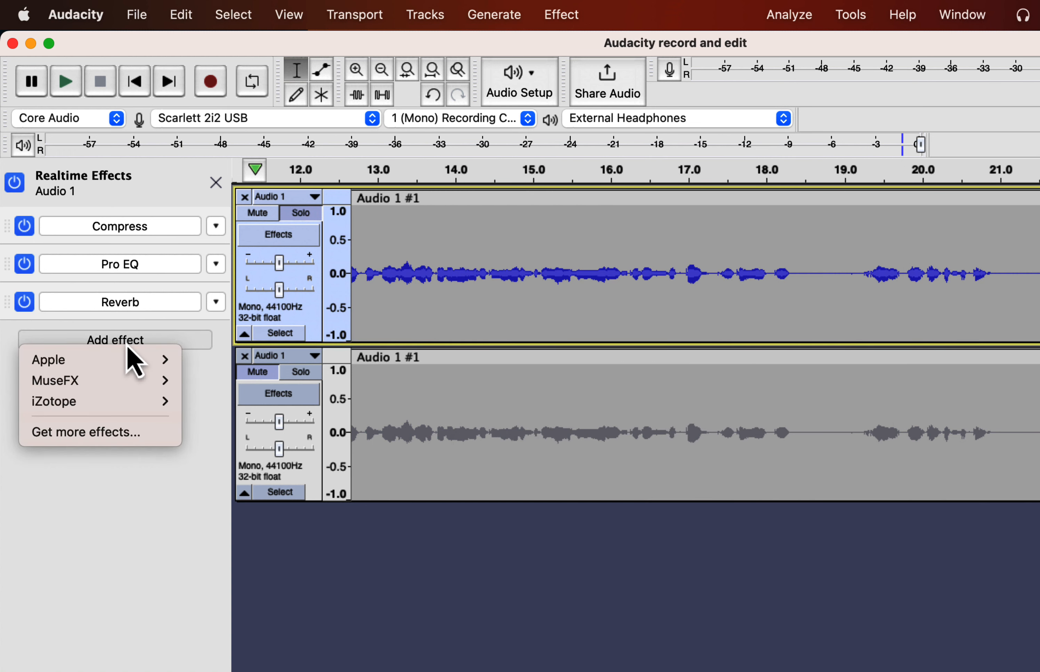
mouse_move(125, 381)
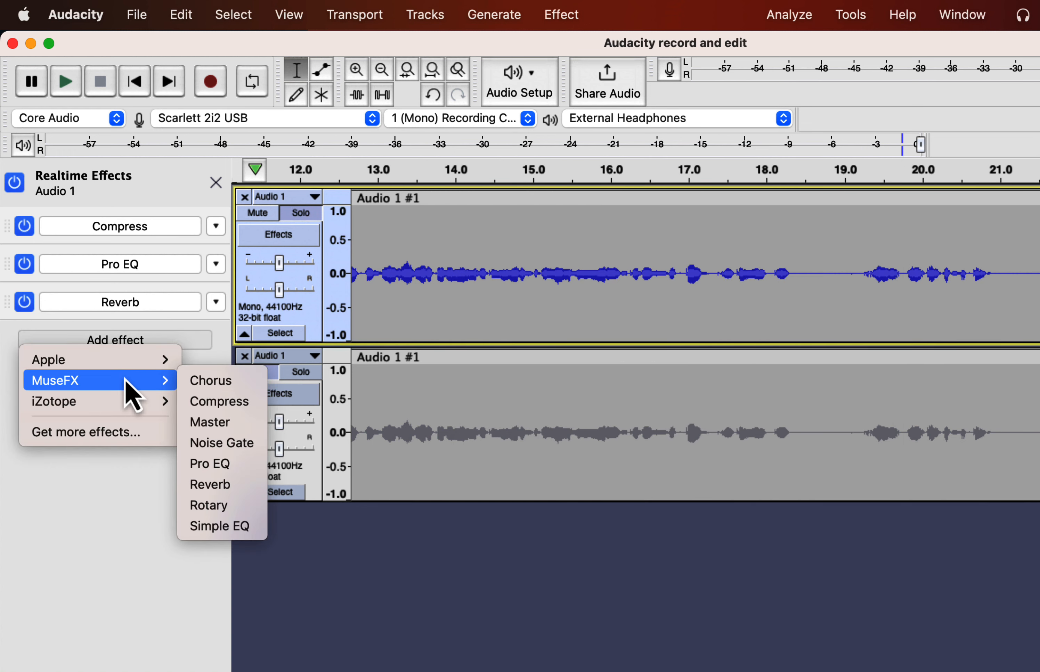
left_click(210, 485)
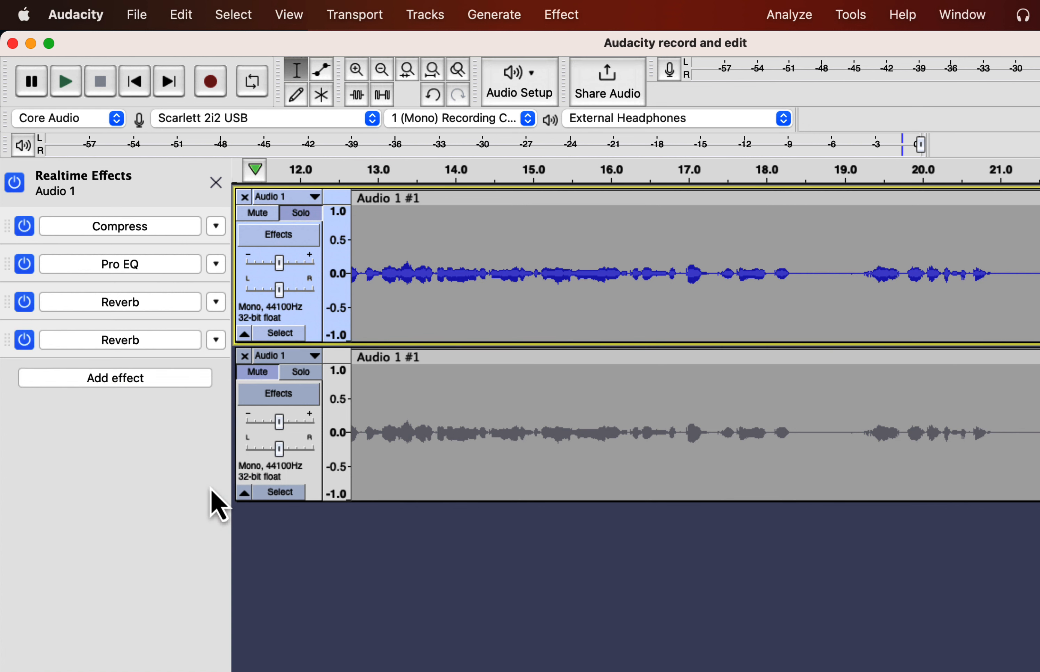
left_click(141, 345)
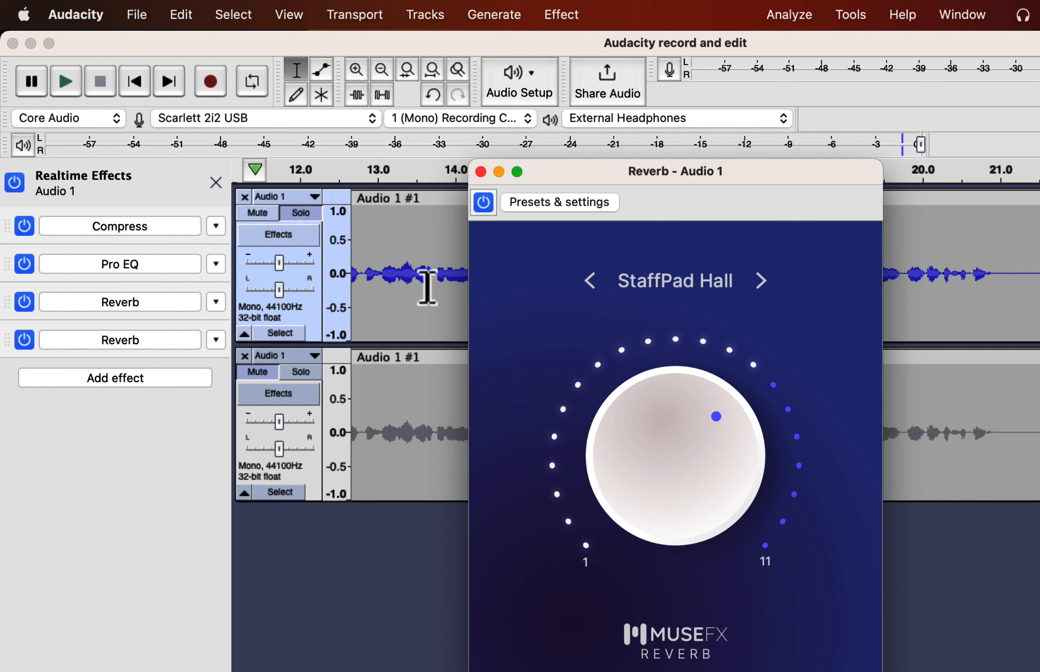
Play from the start while auditioning the second Reverb's Bright Hall, Ethereal, Spring Reverb and Plate Reverb presets, and stop playback
key("Home")
key("space")
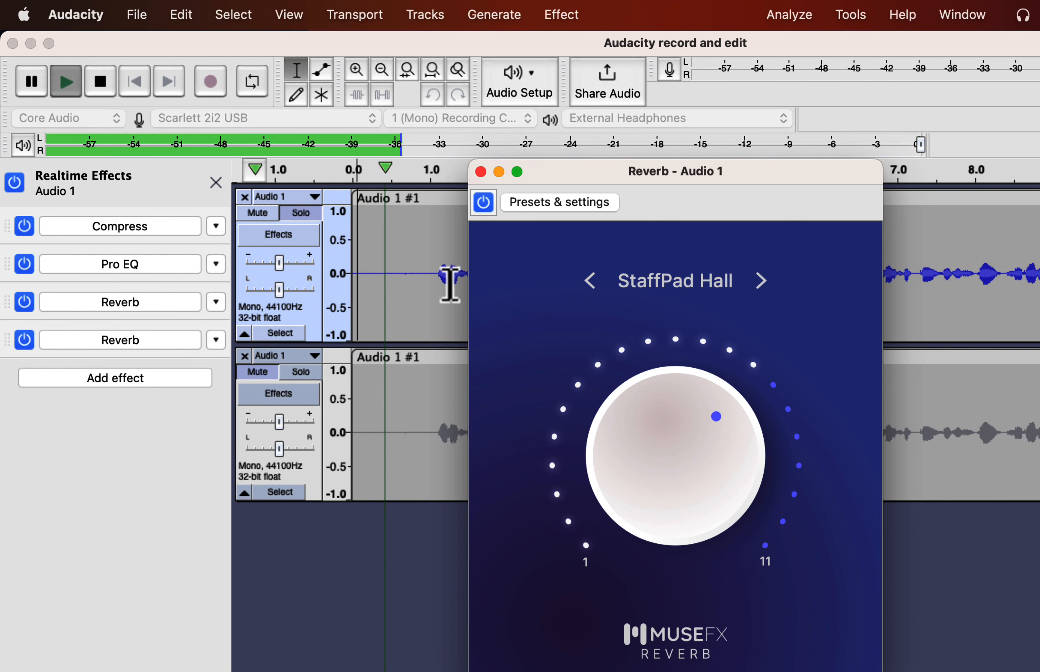
left_click(663, 286)
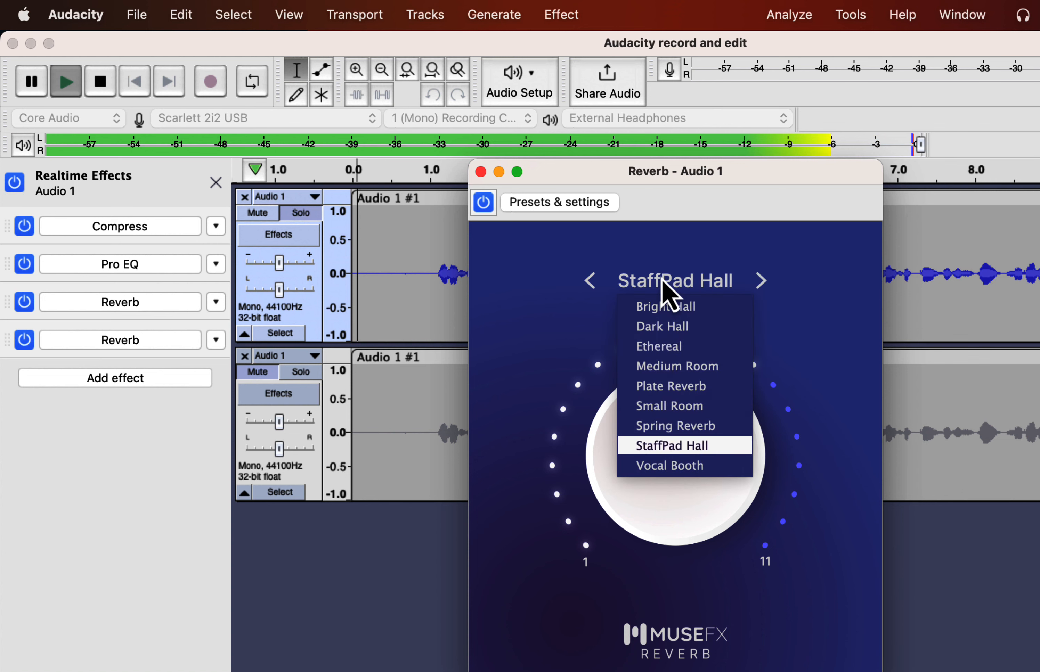
left_click(662, 304)
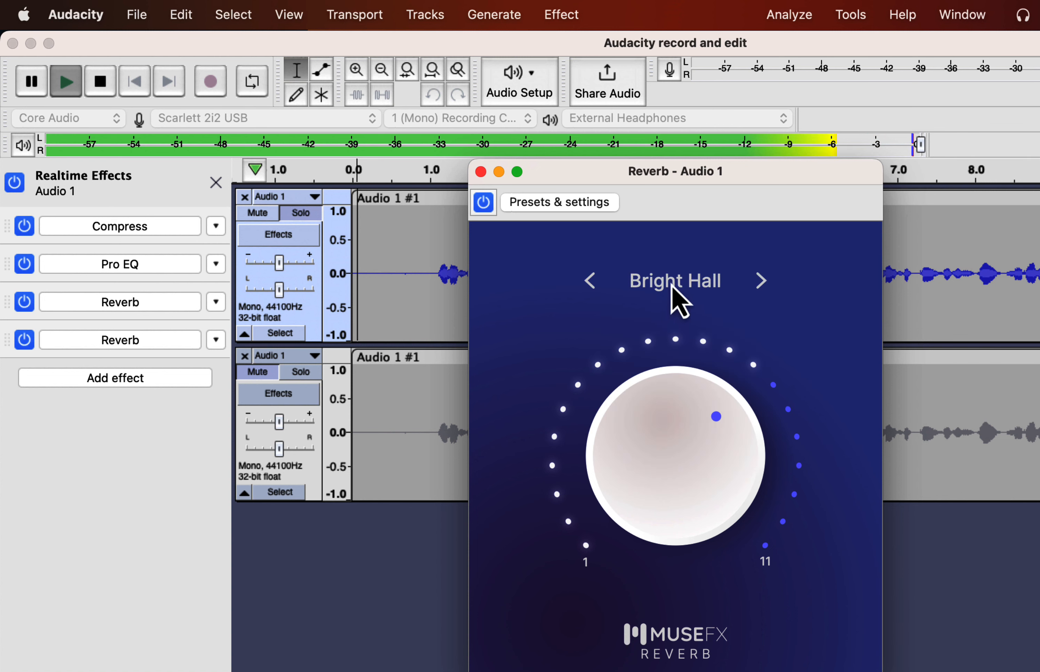
left_click(673, 290)
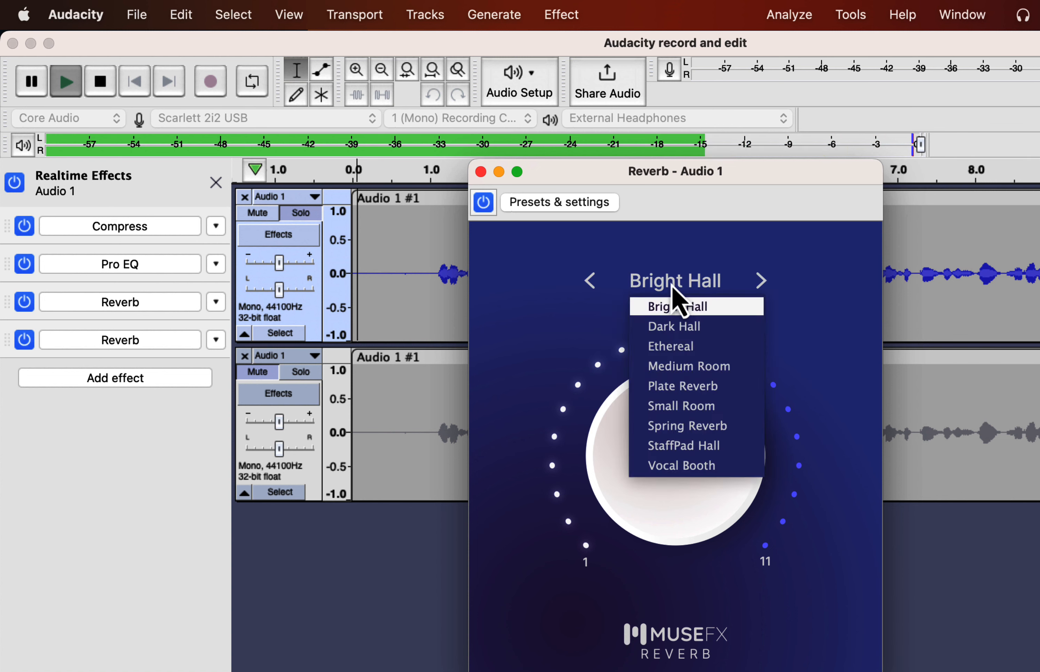
left_click(667, 349)
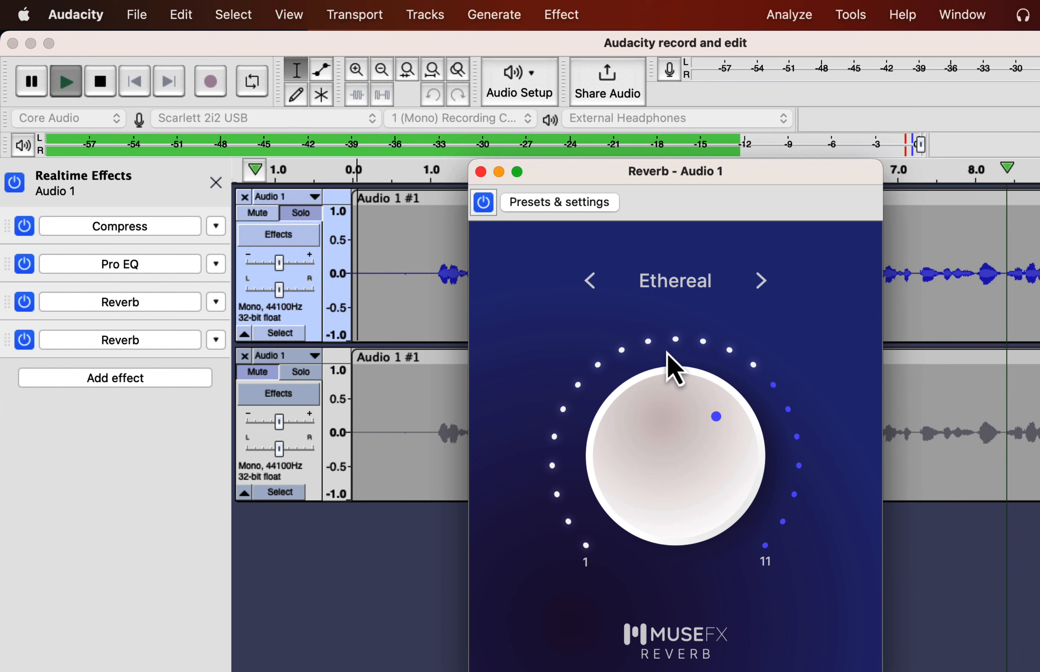
left_click(679, 282)
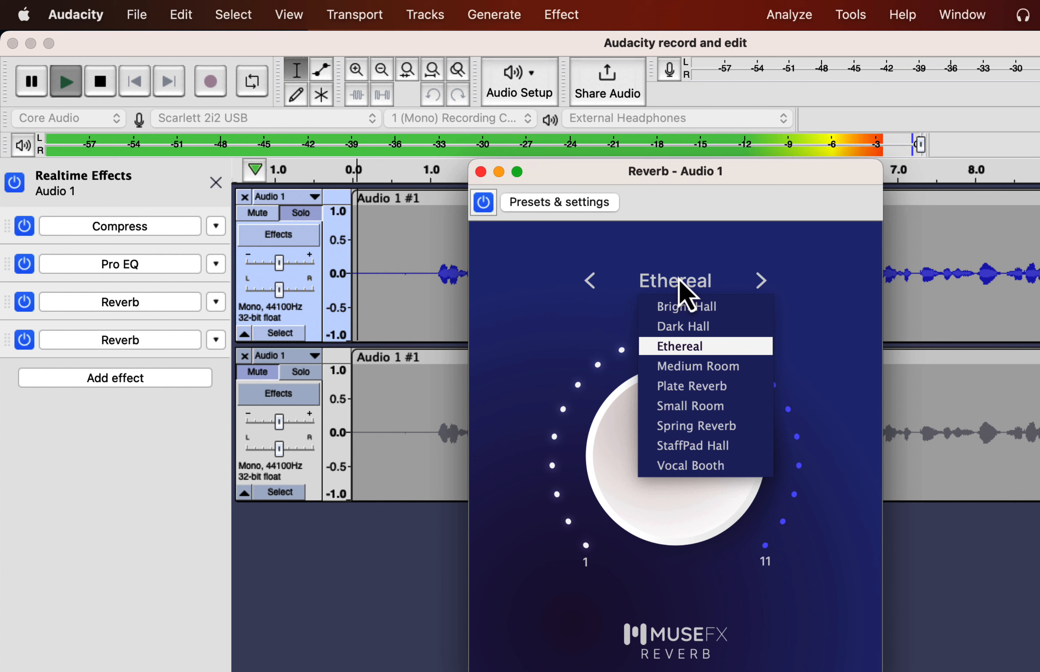
left_click(681, 426)
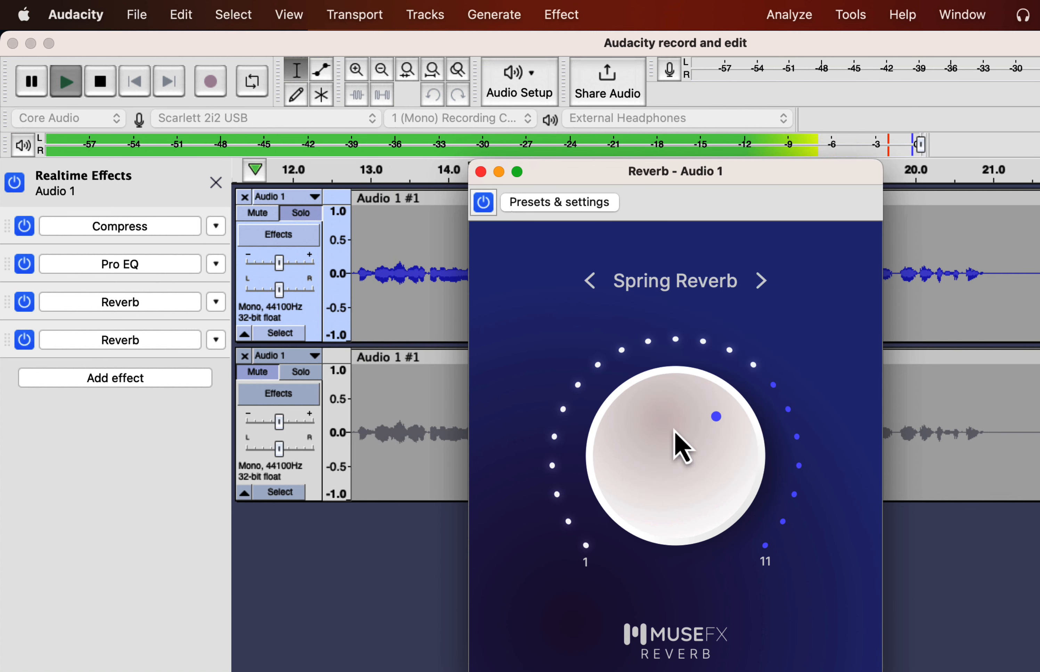
left_click(675, 290)
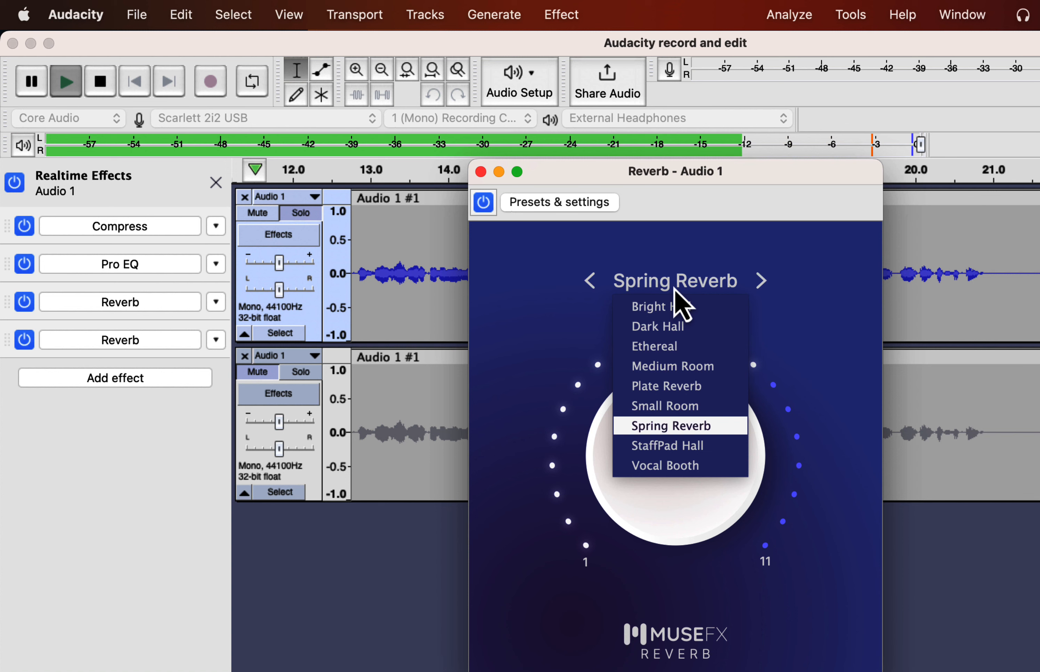
left_click(659, 381)
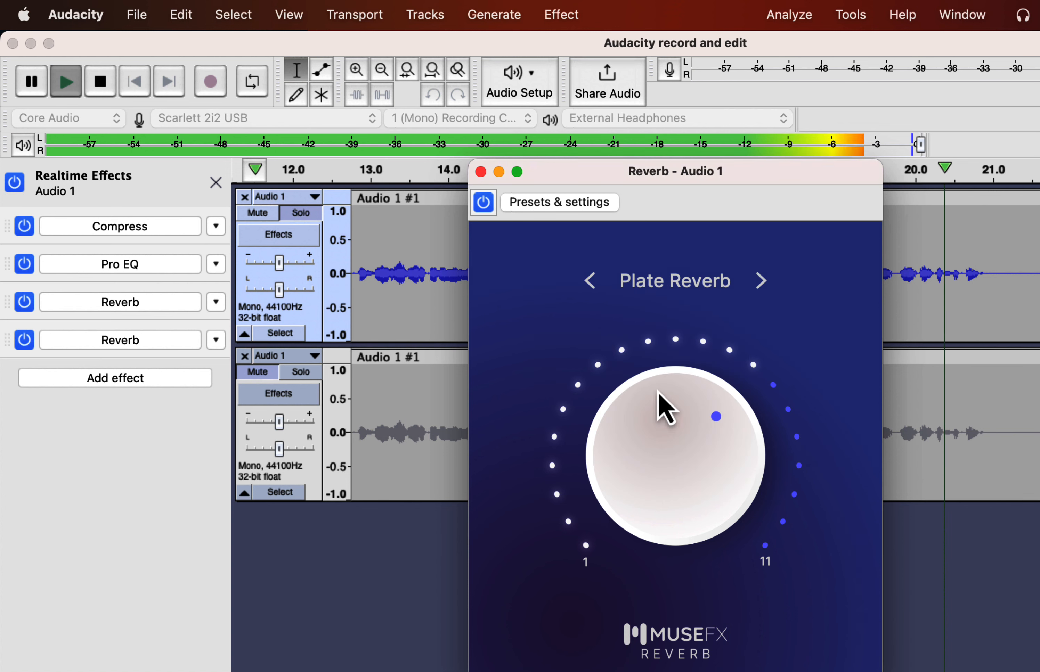
key("space")
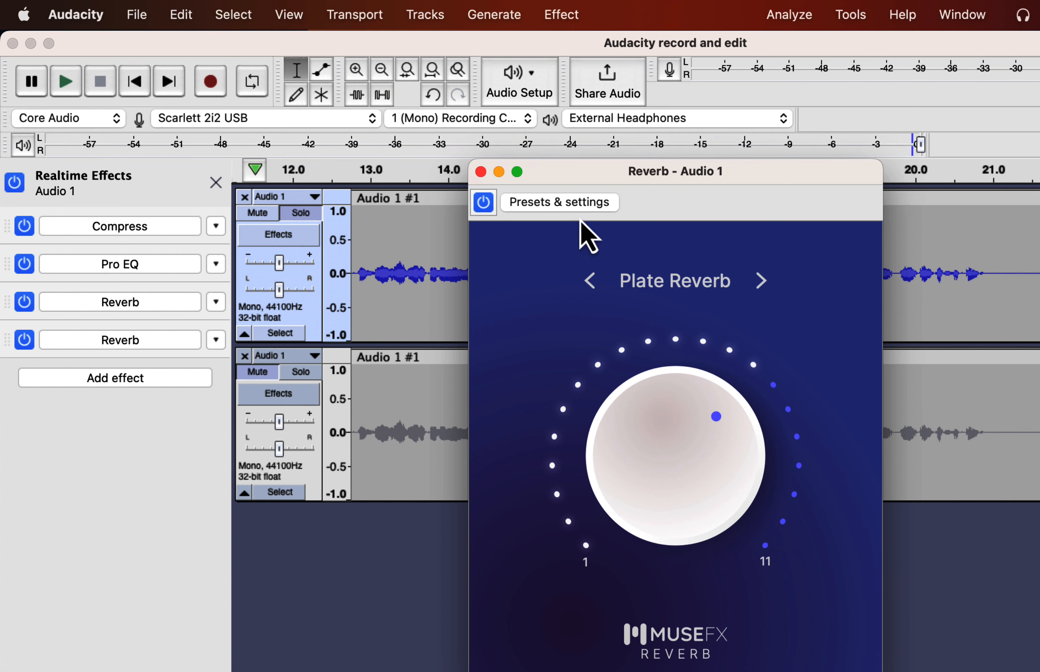
Close the second Reverb's settings and remove it from the upper track's realtime effects
left_click(481, 171)
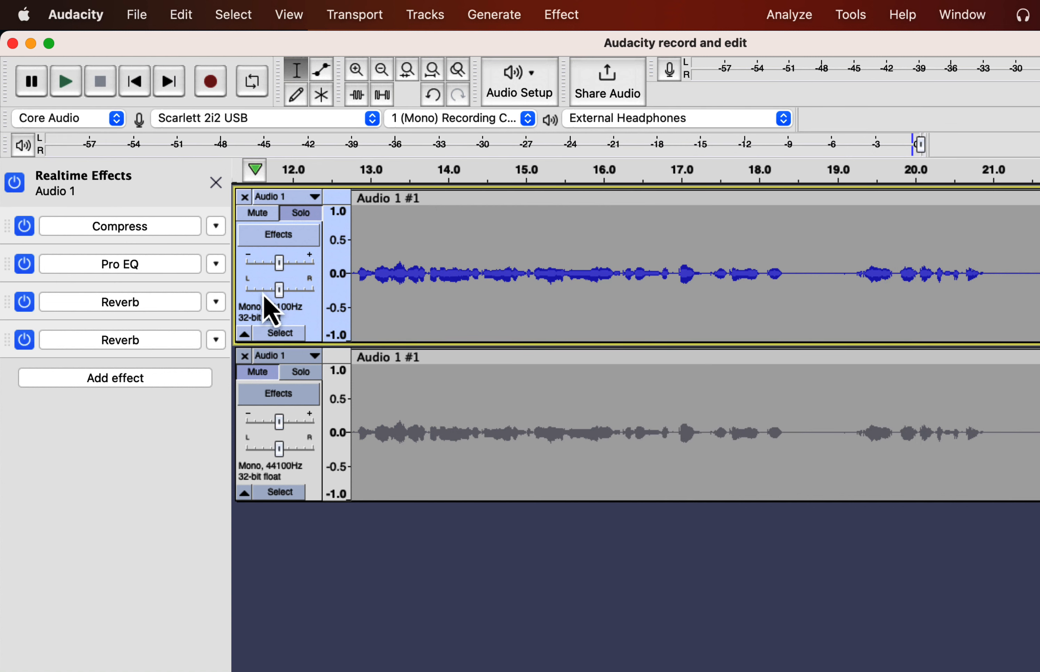
left_click(216, 340)
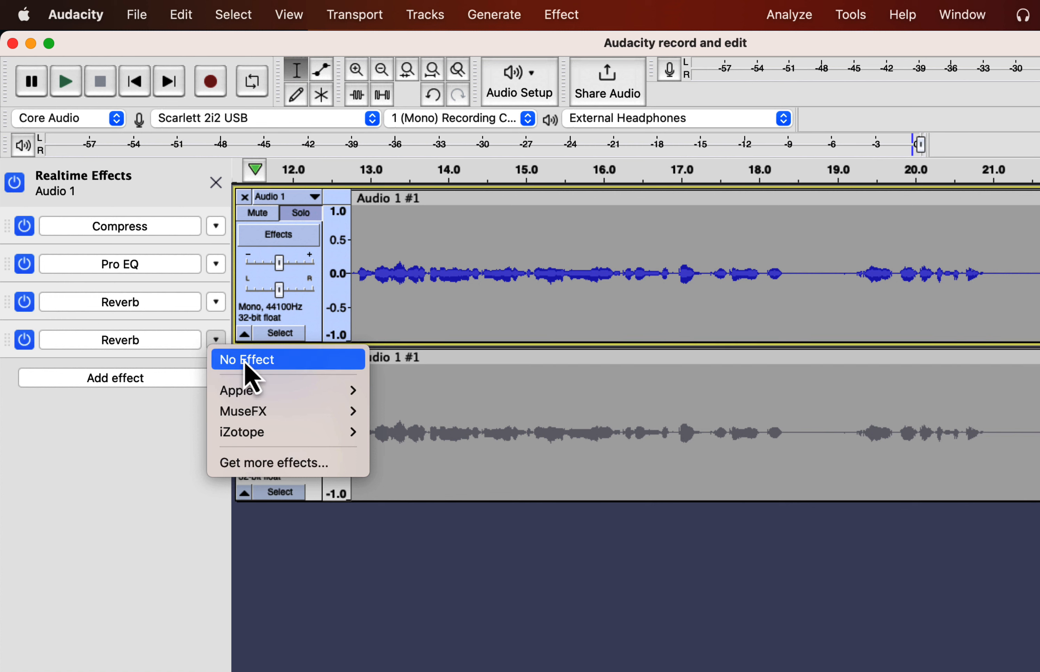
left_click(244, 360)
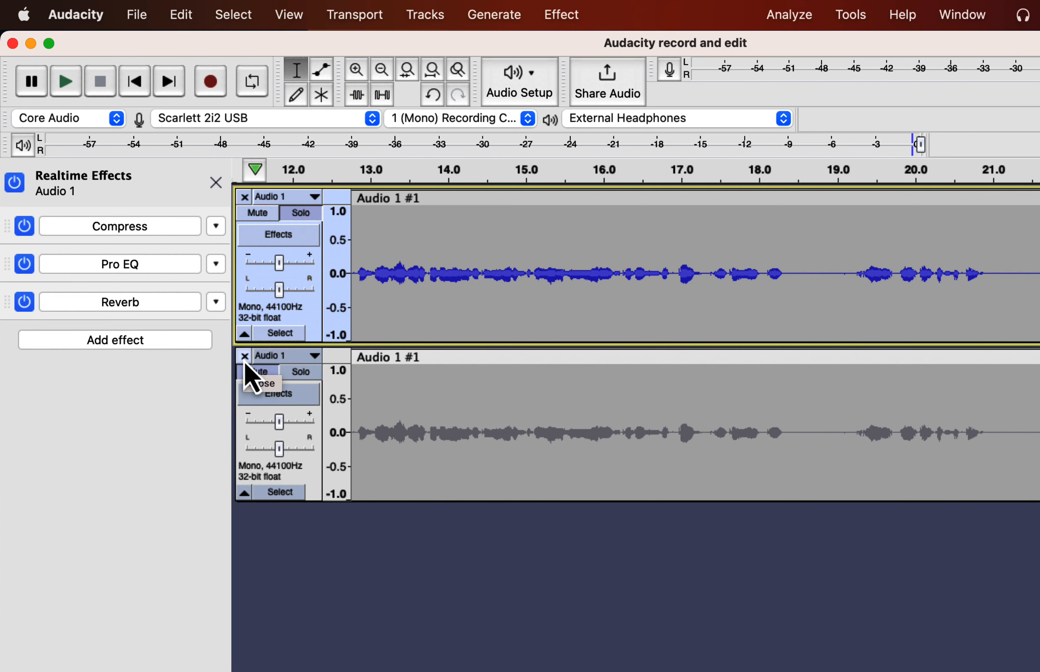
Solo the lower comparison track and select its whole clip
double_click(489, 269)
scroll(489, 268, "left", 20)
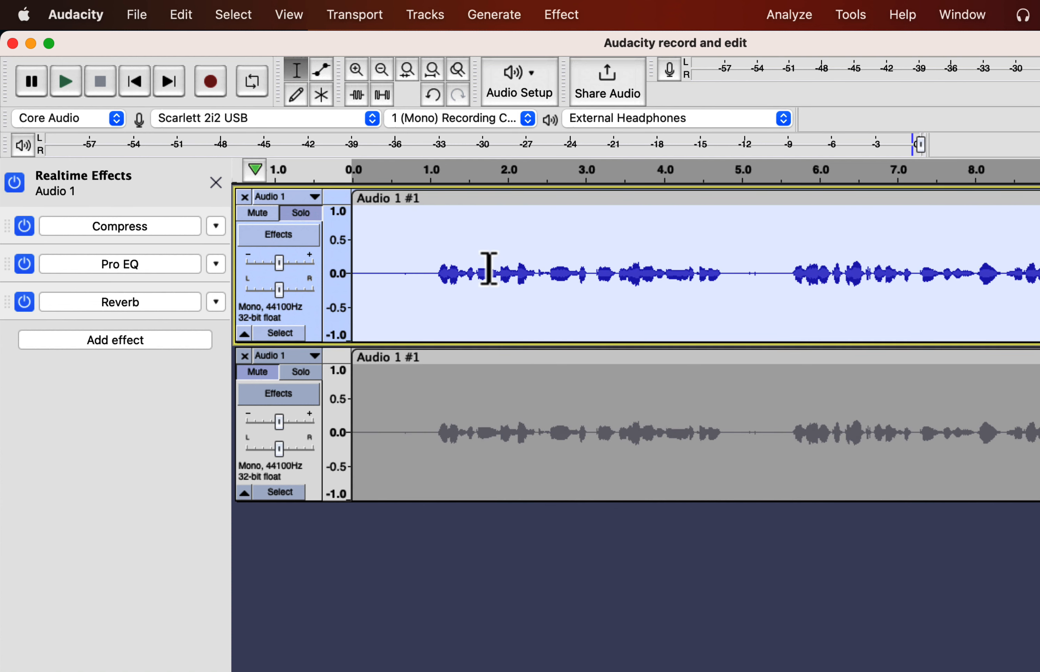
left_click(434, 412)
left_click(300, 372)
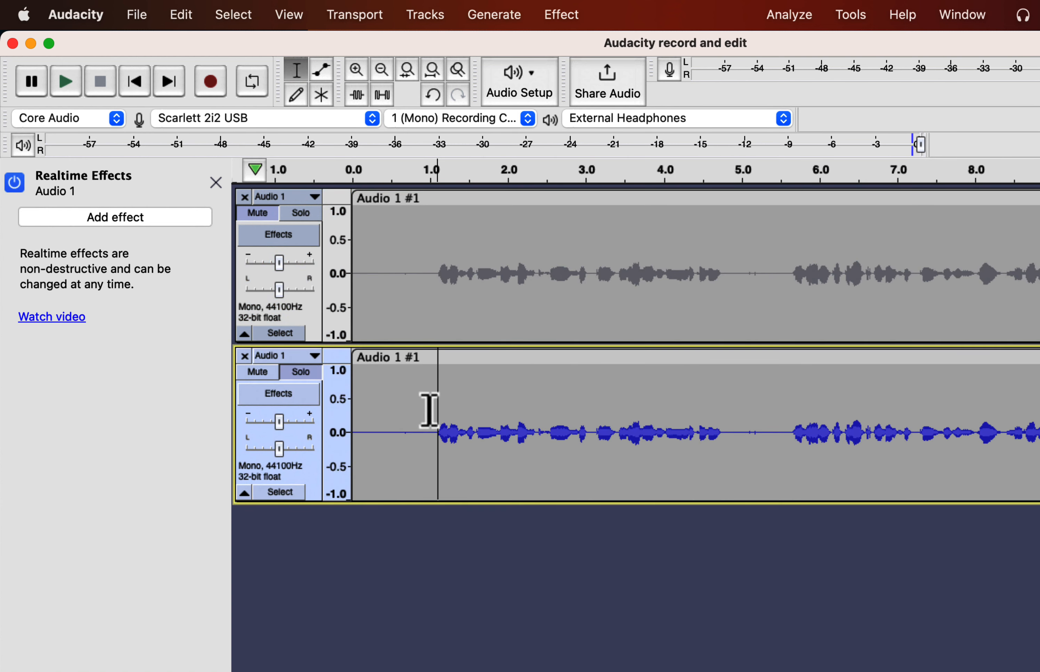
double_click(428, 410)
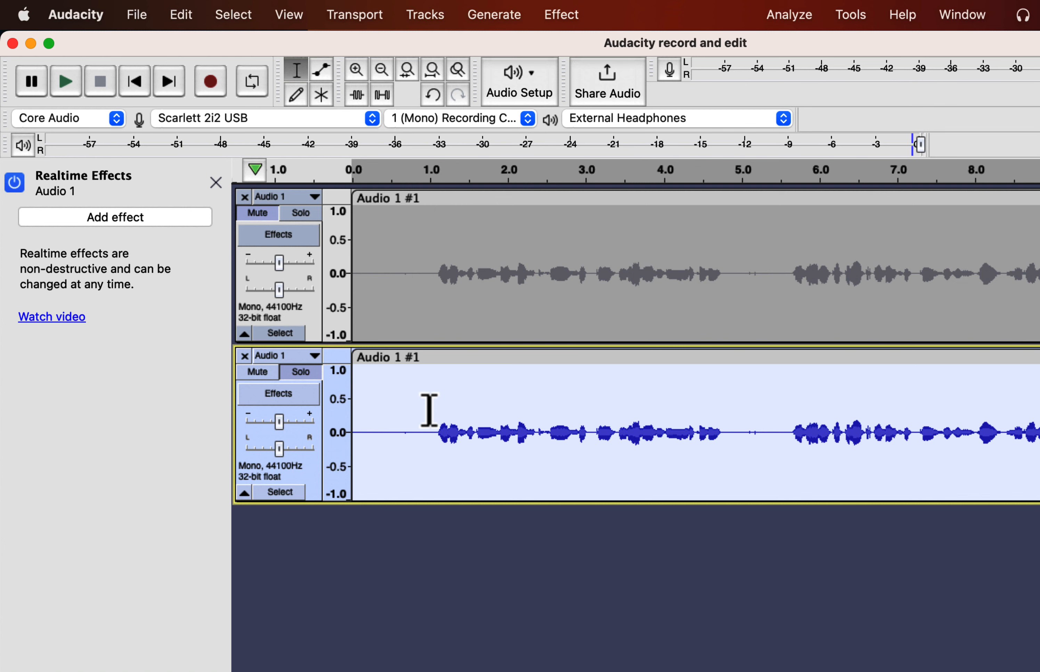
Solo the upper track with the realtime effects and select its whole clip
double_click(441, 275)
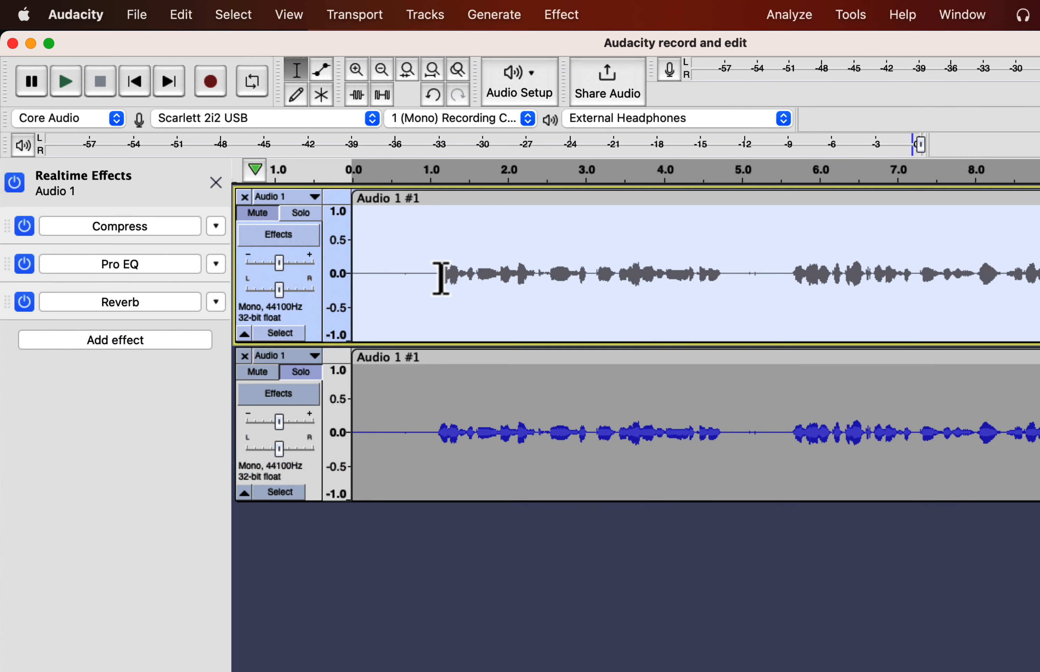
left_click(306, 213)
left_click(512, 253)
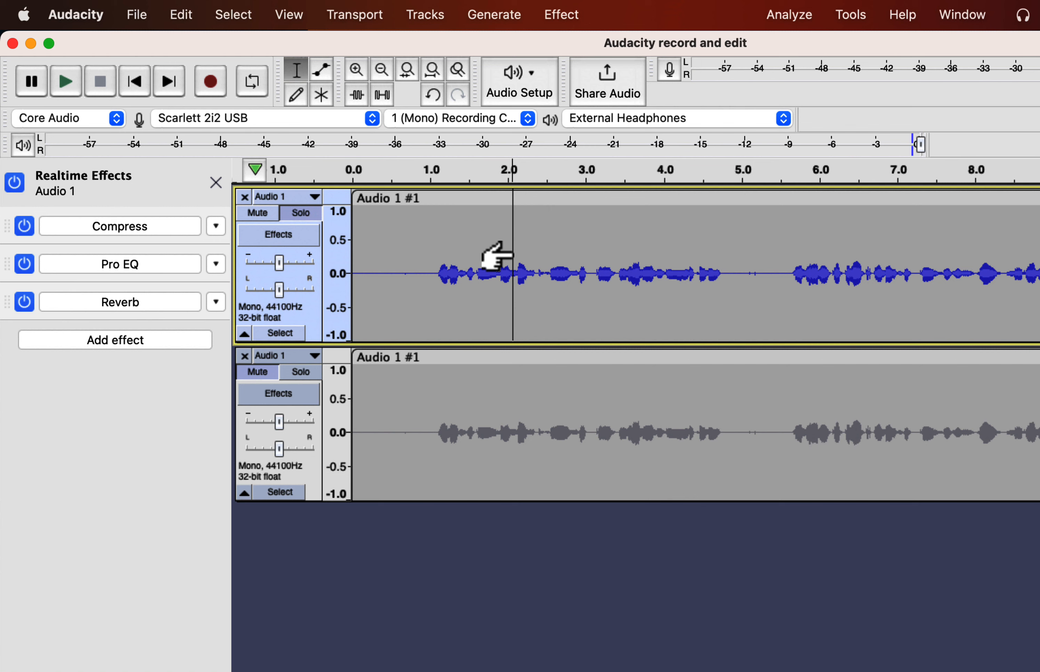
double_click(513, 253)
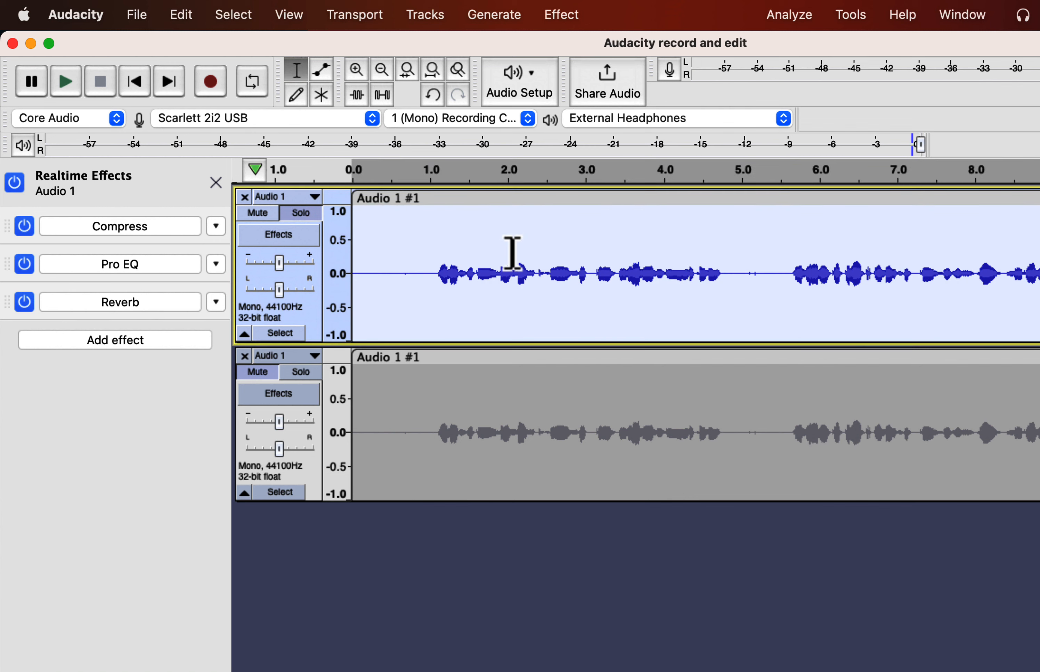
Export the soloed audio as a WAV file named "reak time effects" in the Audacity Exports Primary folder
left_click(139, 16)
mouse_move(160, 177)
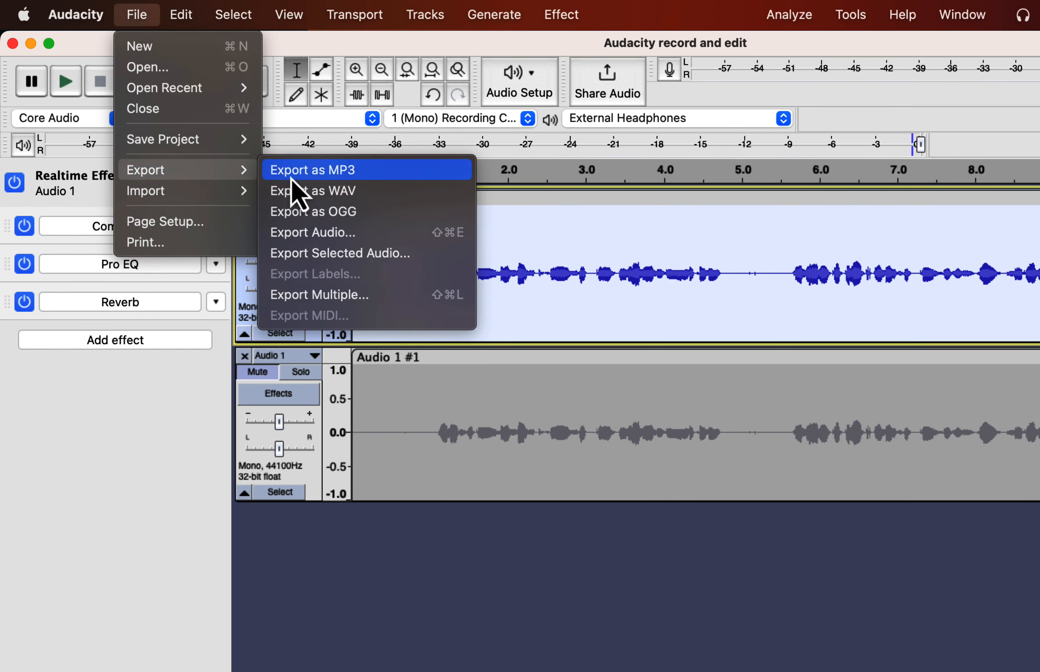
left_click(311, 193)
type("rea")
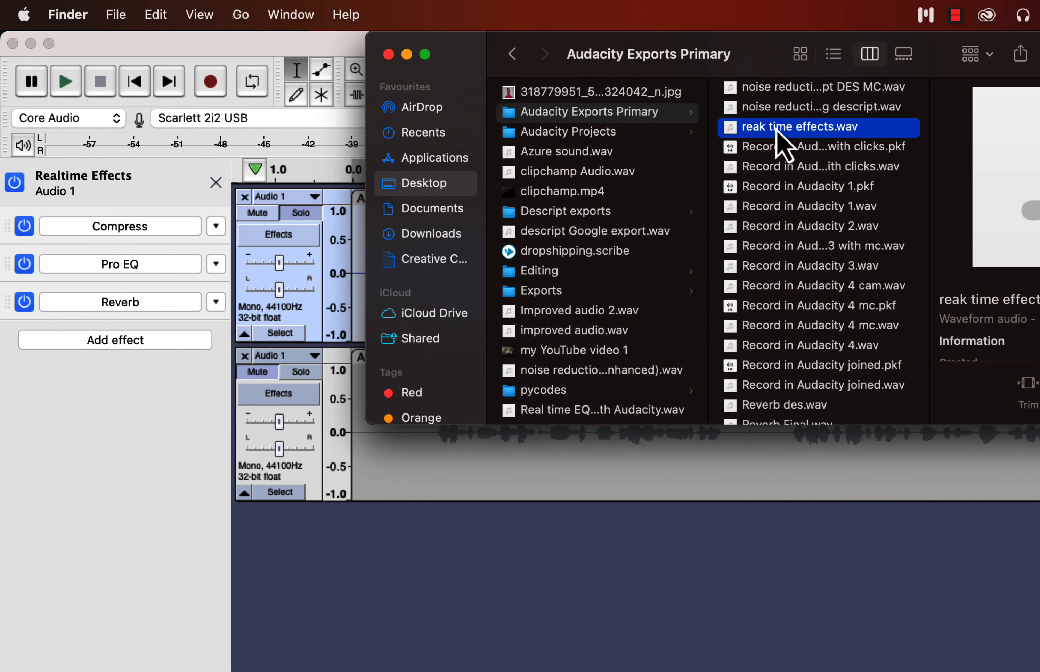
Import "reak time effects.wav" from Finder as a new track below the other two, and close the Finder window
left_click_drag(777, 131, 433, 625)
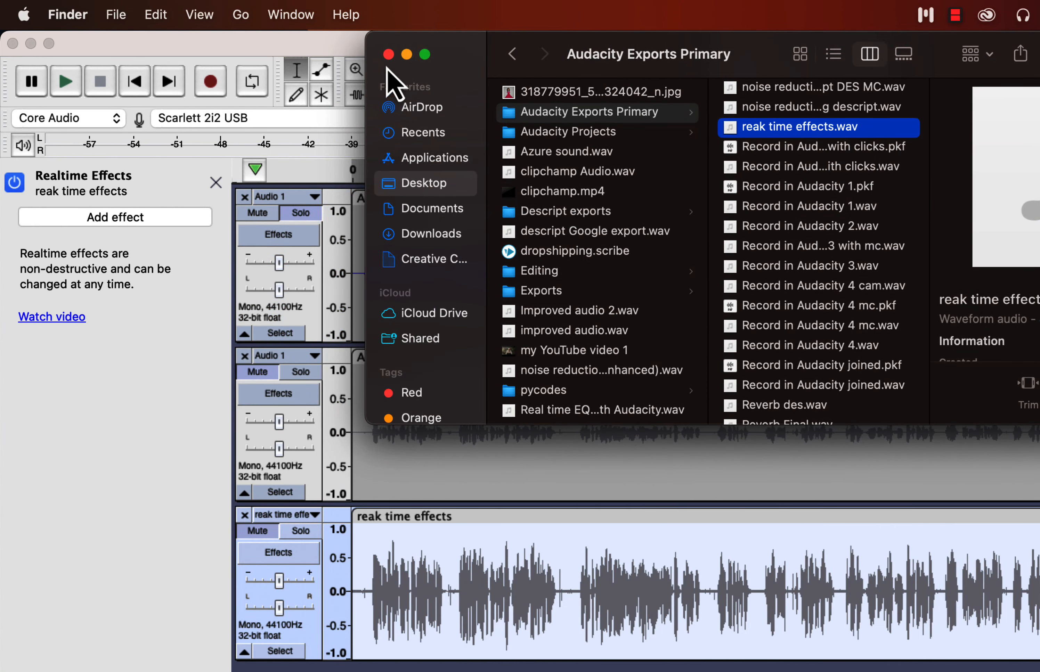
left_click(387, 55)
left_click(395, 586)
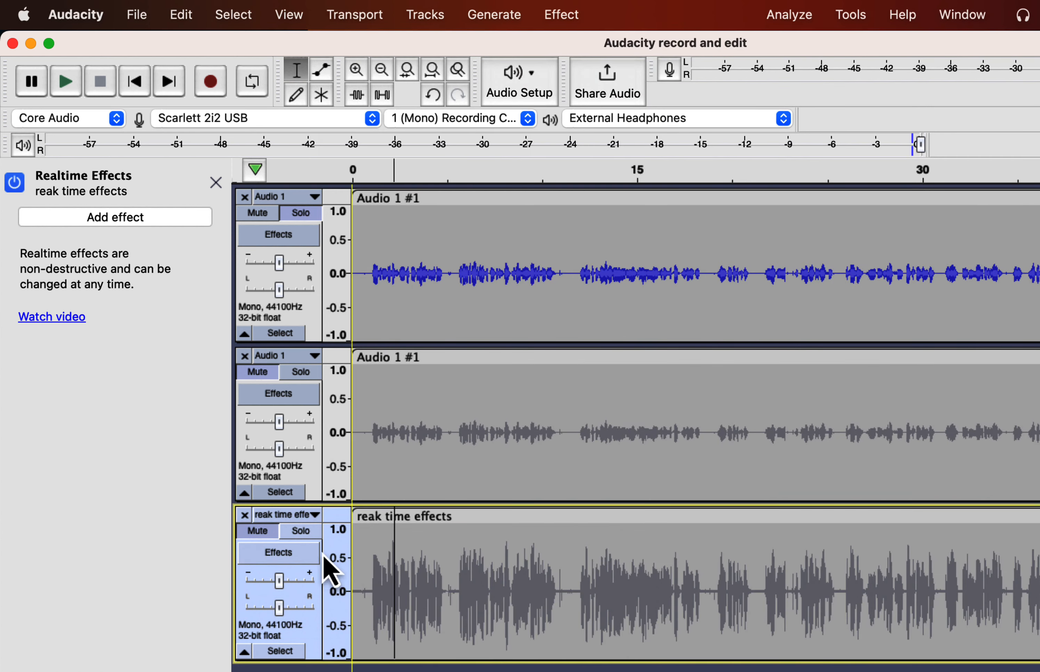
Solo the imported "reak time effects" track and play it from near its start
left_click(306, 534)
left_click(362, 571)
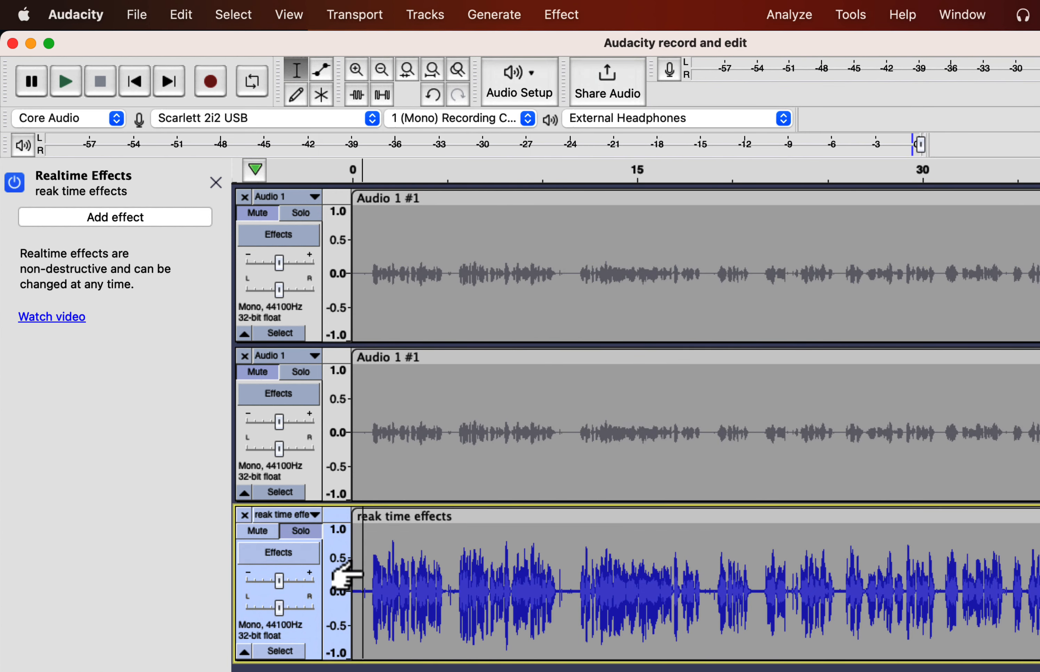
key("space")
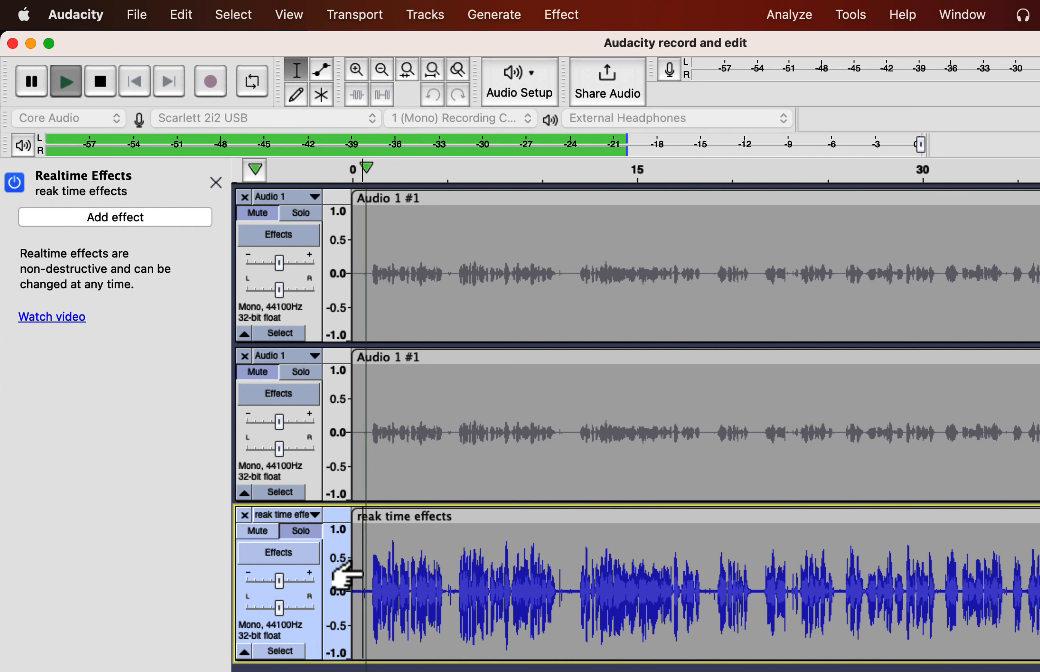
Compare the three tracks by soloing the effects, unprocessed and imported tracks in turn during playback, ending on the imported one, and stop playback
left_click(301, 214)
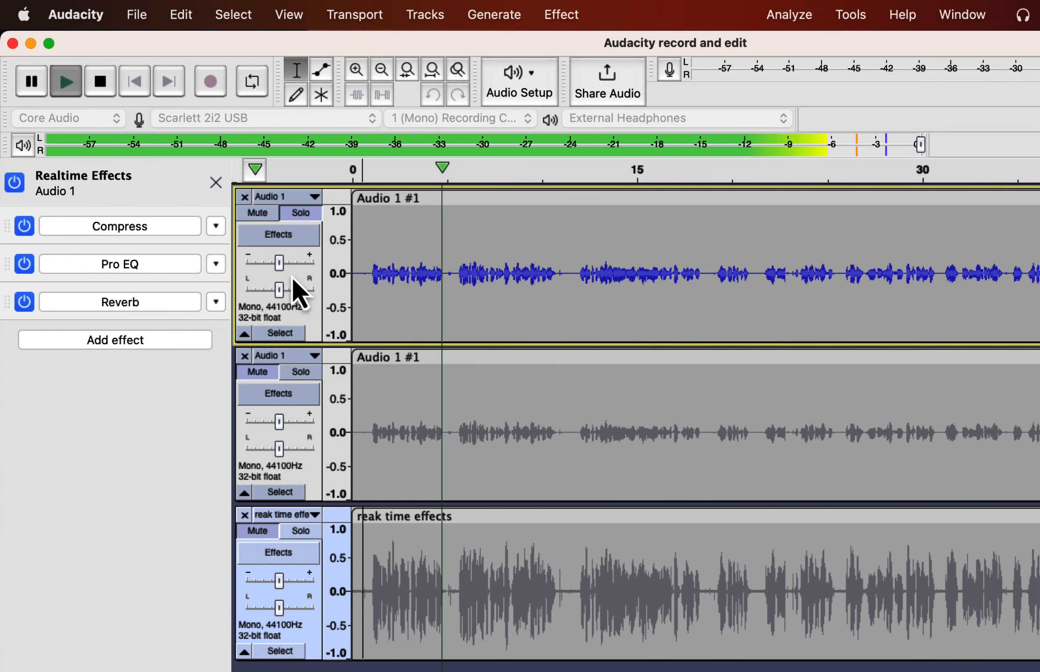
left_click(300, 372)
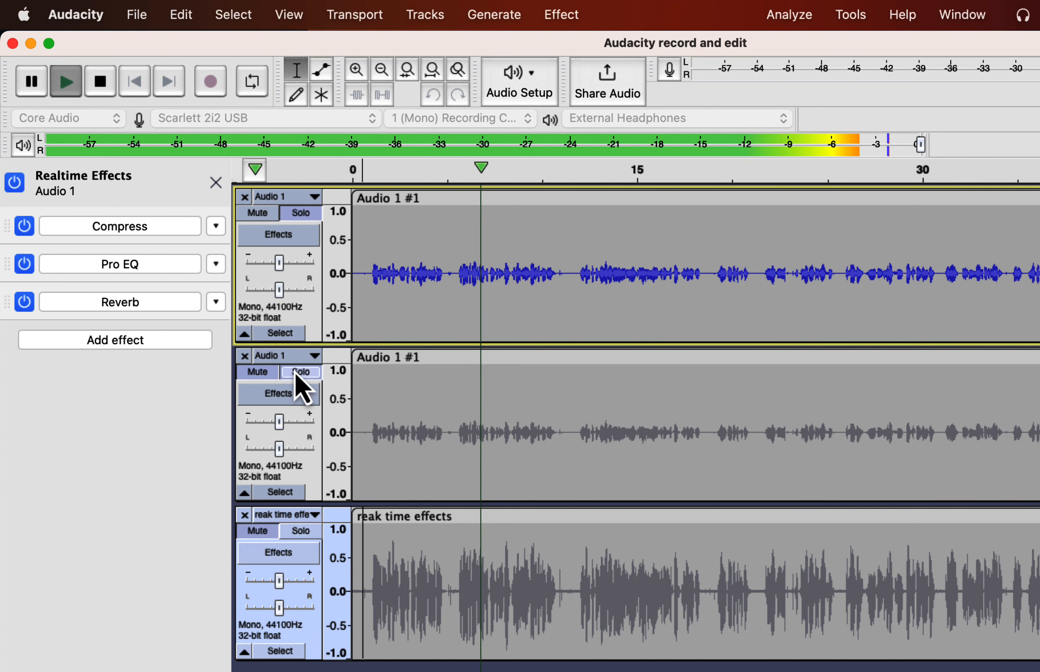
left_click(302, 534)
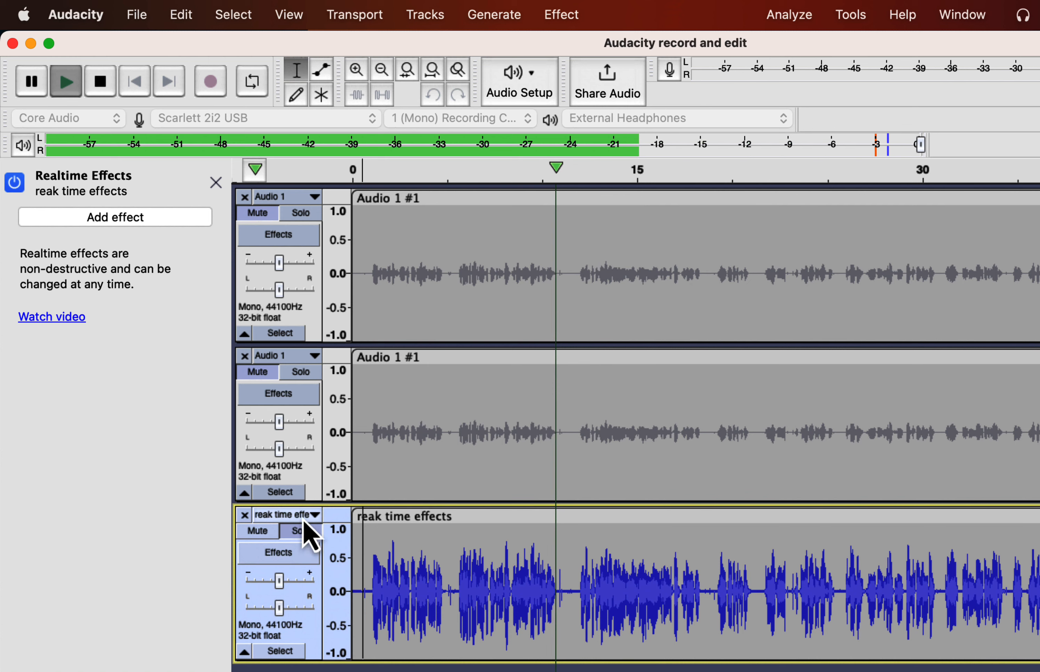
left_click(306, 372)
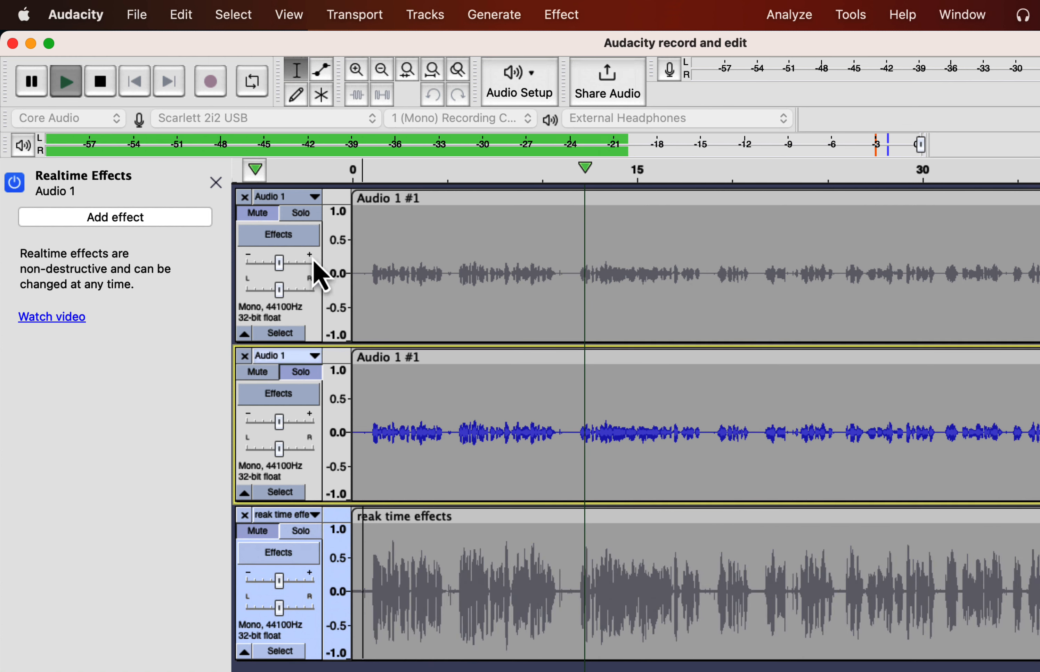
left_click(309, 214)
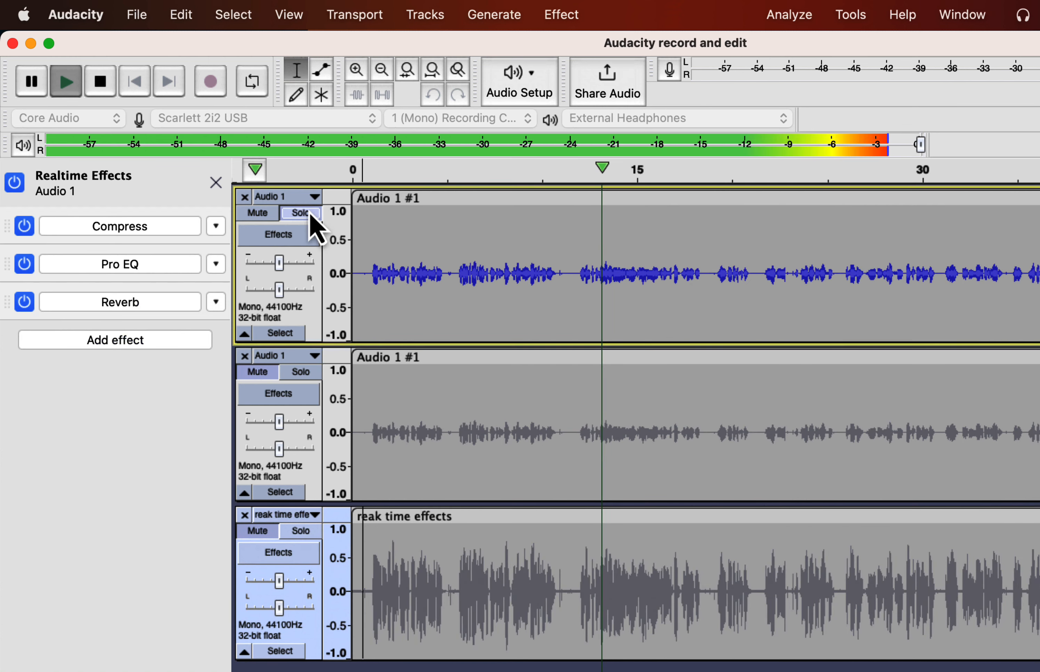
left_click(299, 531)
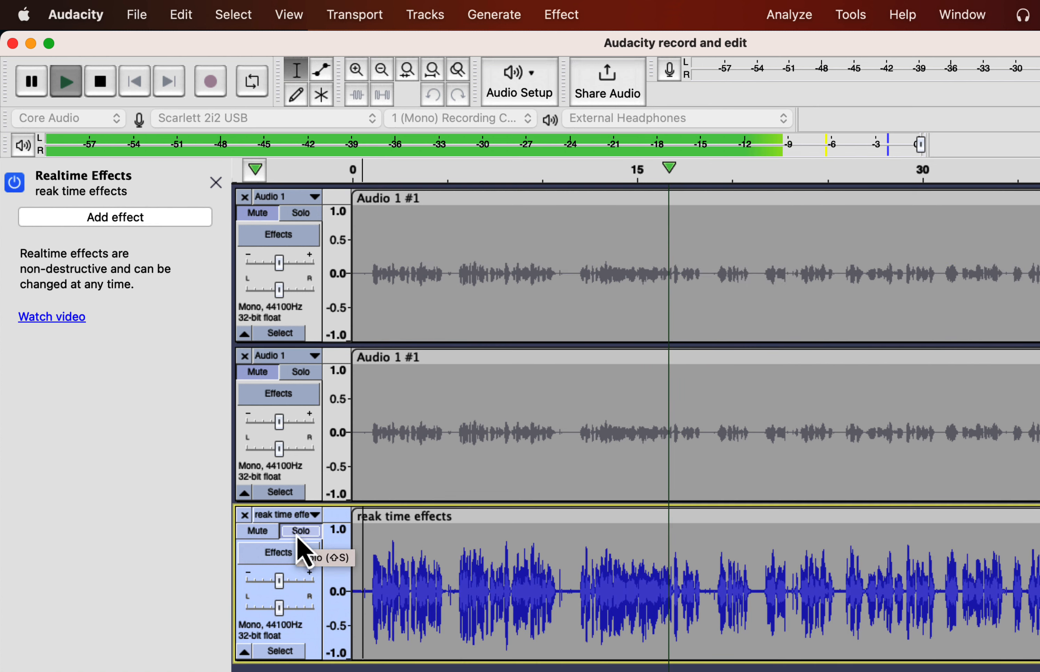
key("space")
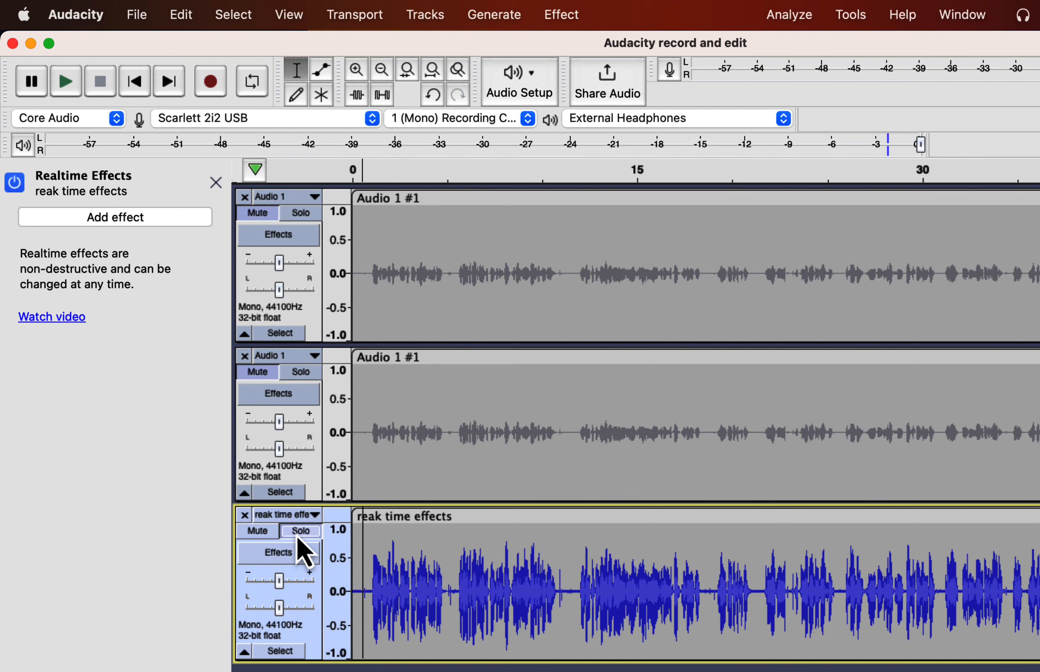
Solo the upper track with the realtime effects and mix and render it in place
left_click(398, 251)
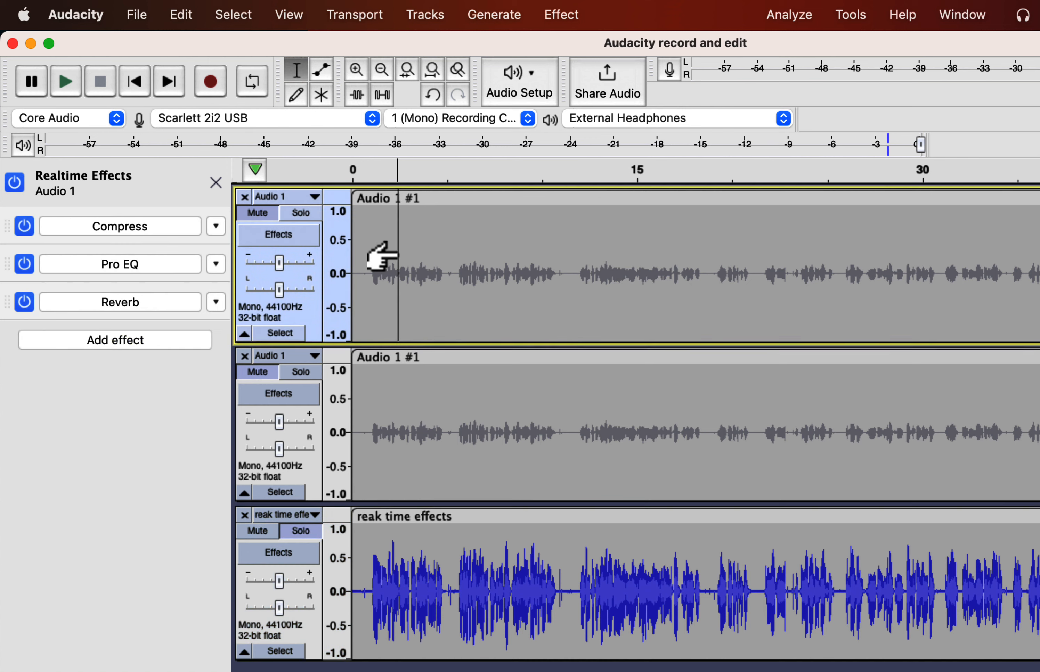
left_click(301, 212)
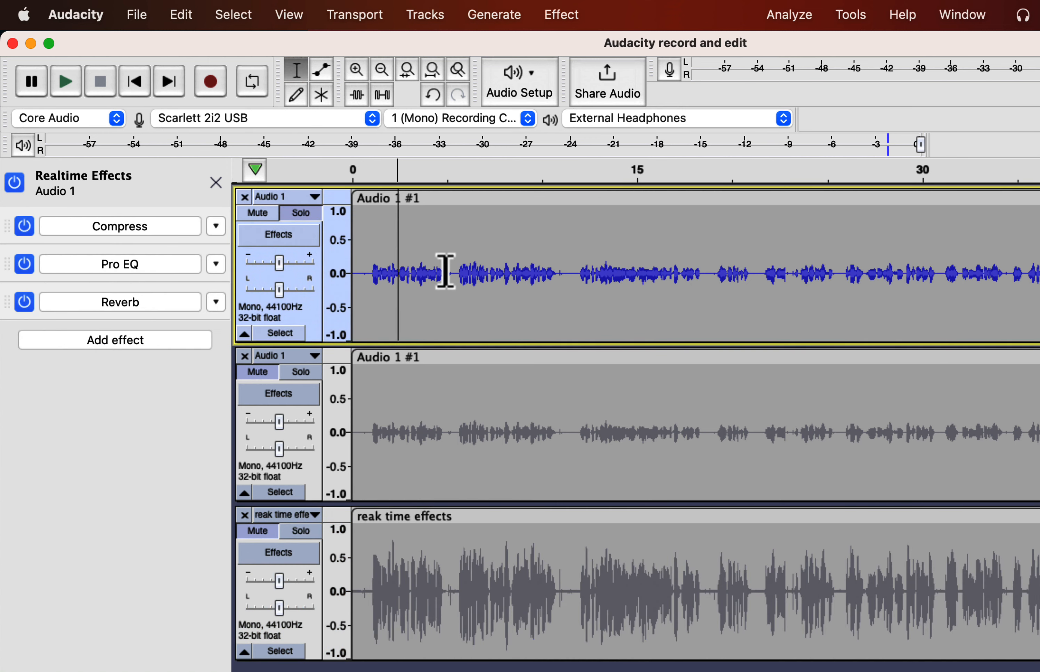
left_click(423, 15)
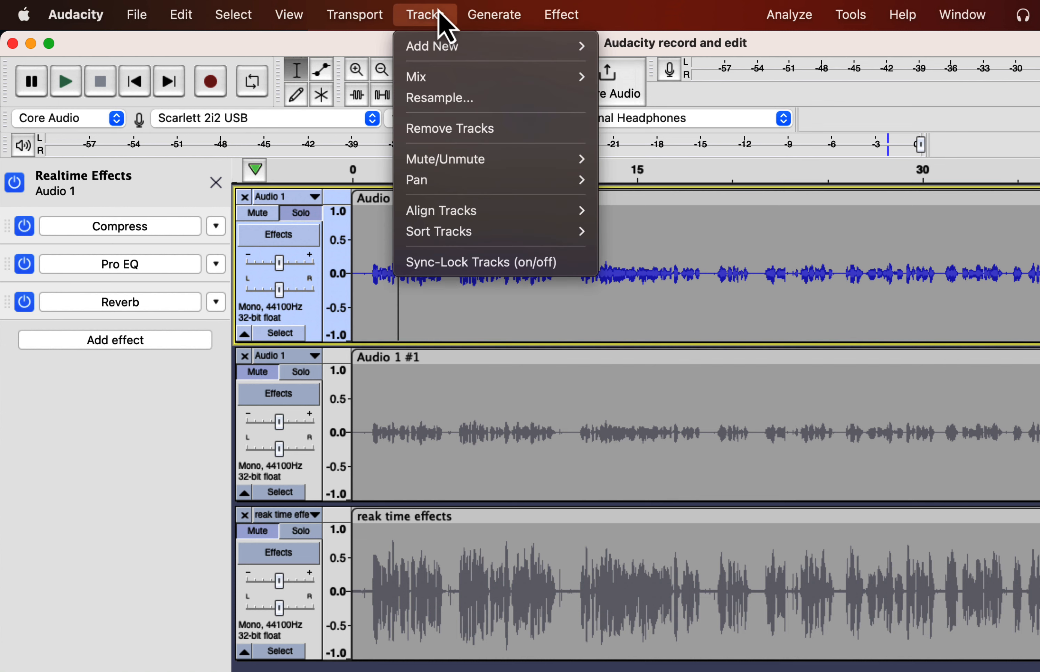
mouse_move(441, 81)
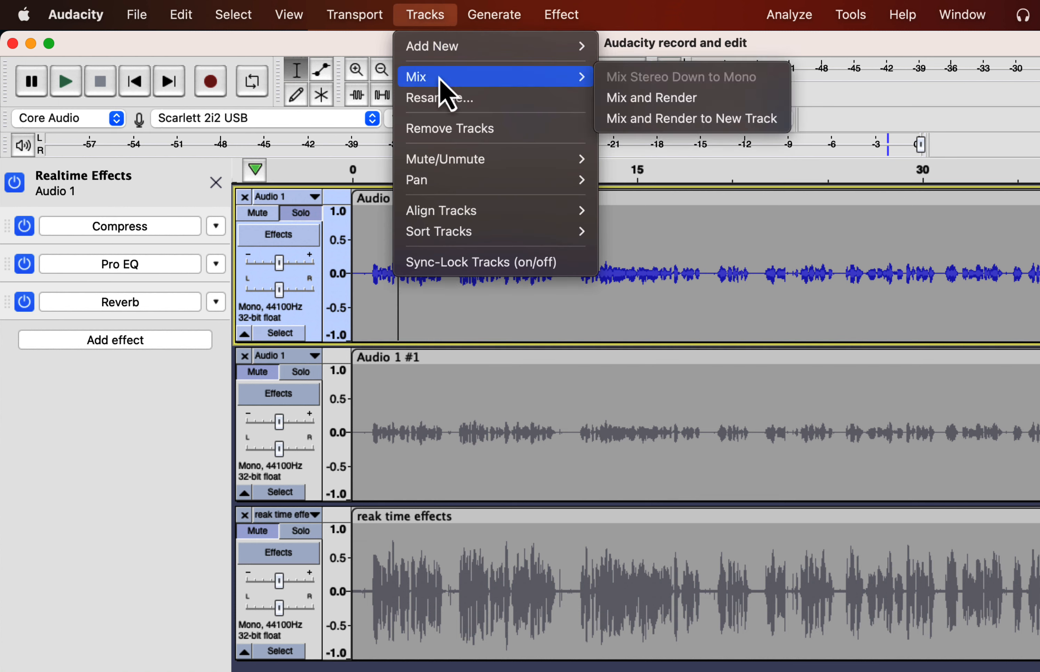
left_click(695, 105)
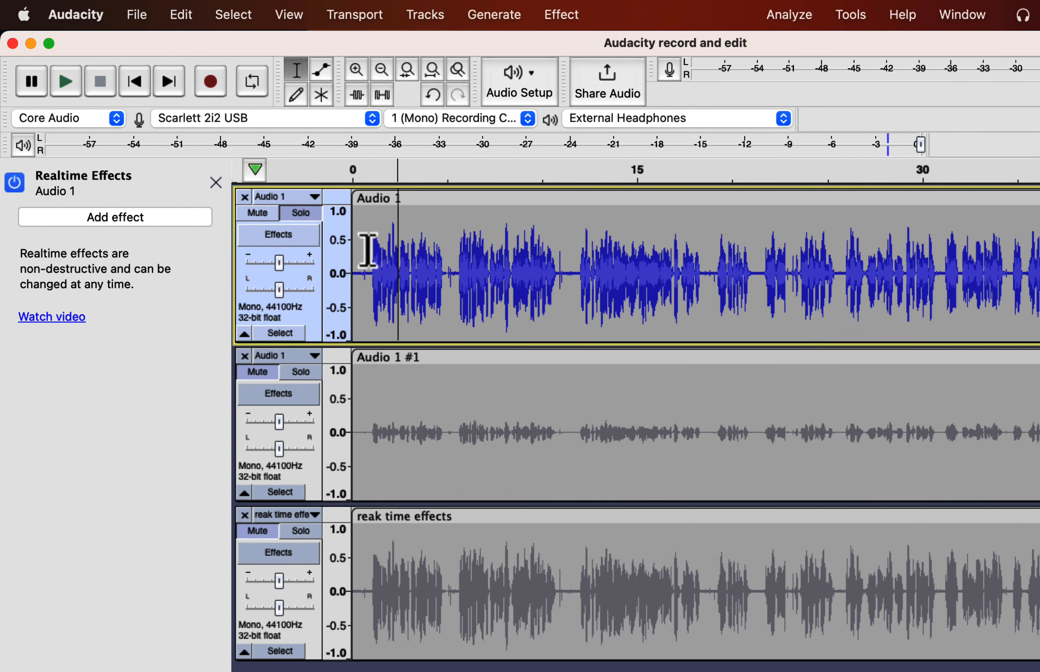
Select the opening phrase on the rendered upper track and on the imported track, and unmute the imported track
left_click_drag(363, 251, 456, 262)
left_click_drag(362, 567, 455, 572)
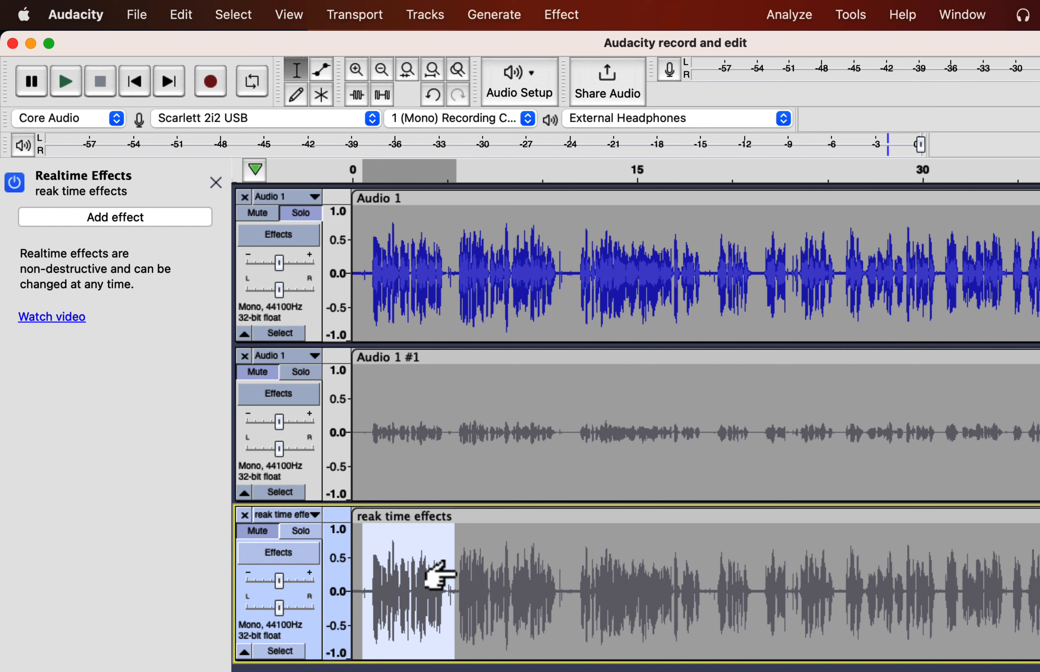
left_click(259, 533)
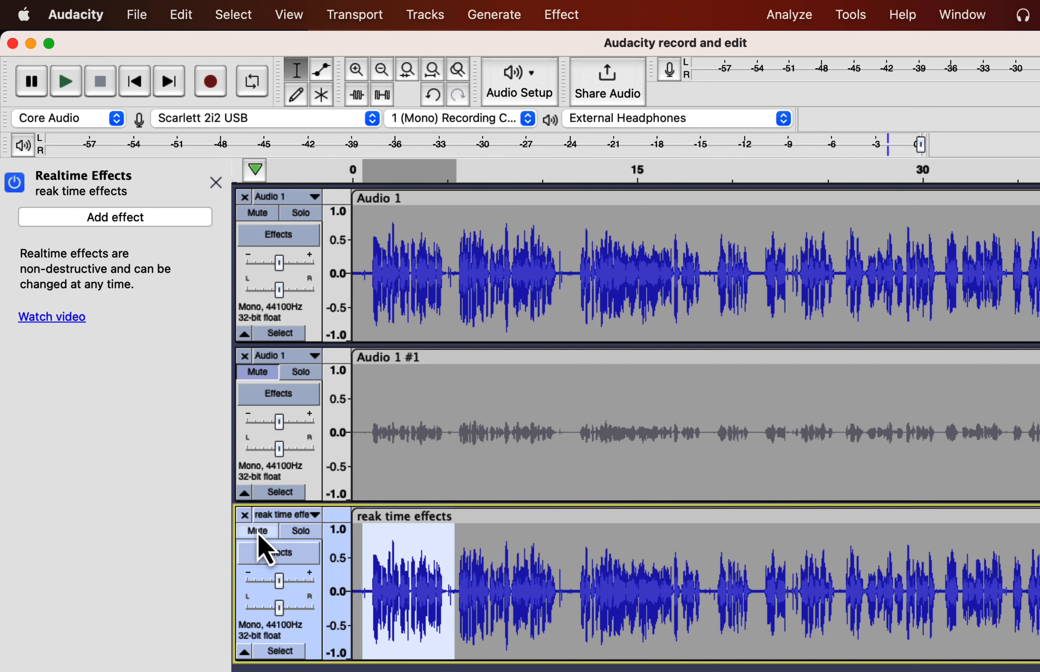
Revert the upper track to its unrendered state and move Reverb above Compress and Pro EQ in its realtime effects
left_click(435, 255)
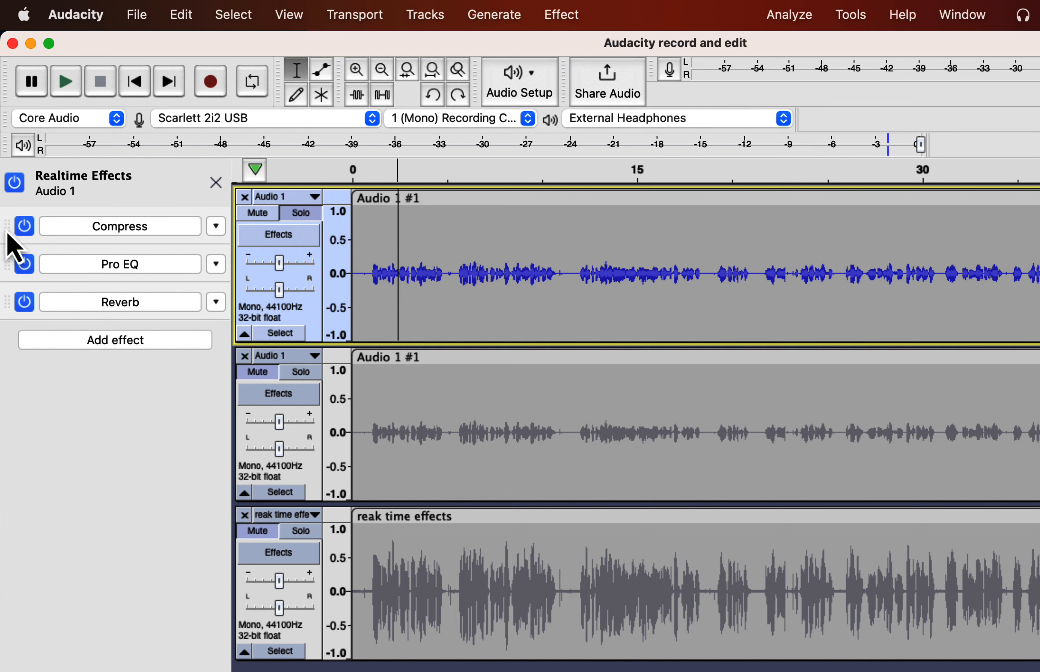
left_click_drag(8, 236, 22, 262)
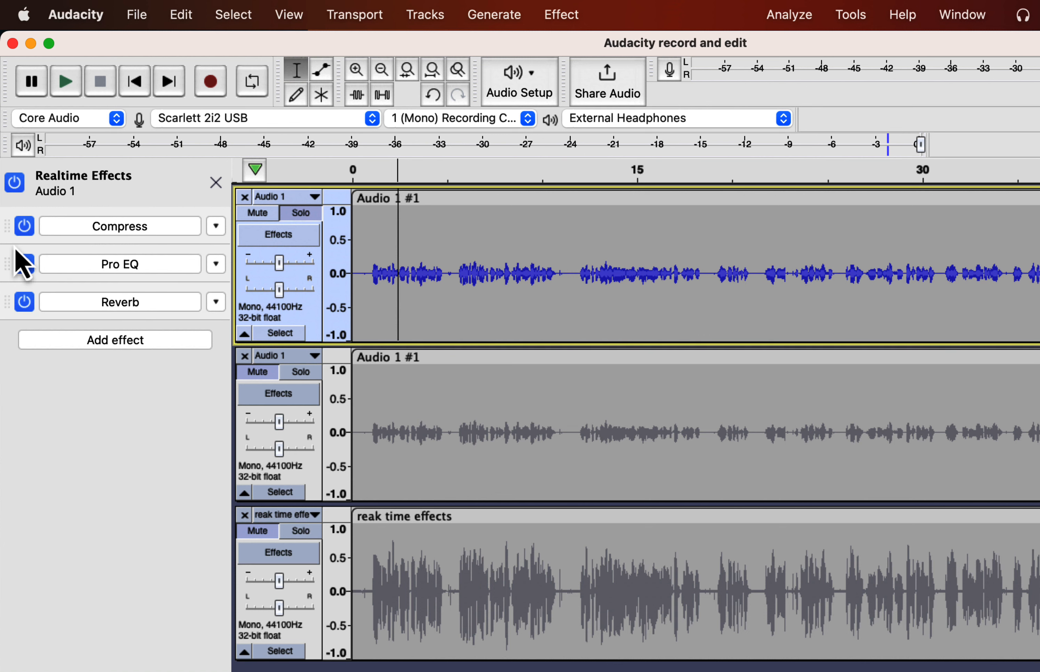
left_click_drag(9, 306, 10, 238)
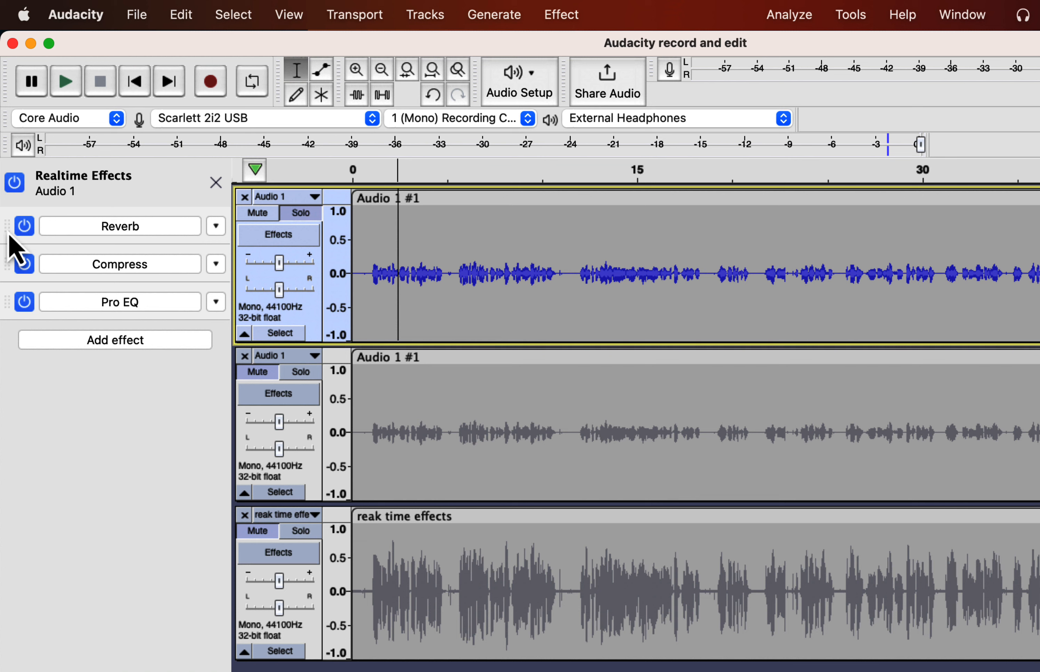
Open the Plugin Manager, look through the list of all installed plugins and highlight the Pro EQ entry
left_click(555, 17)
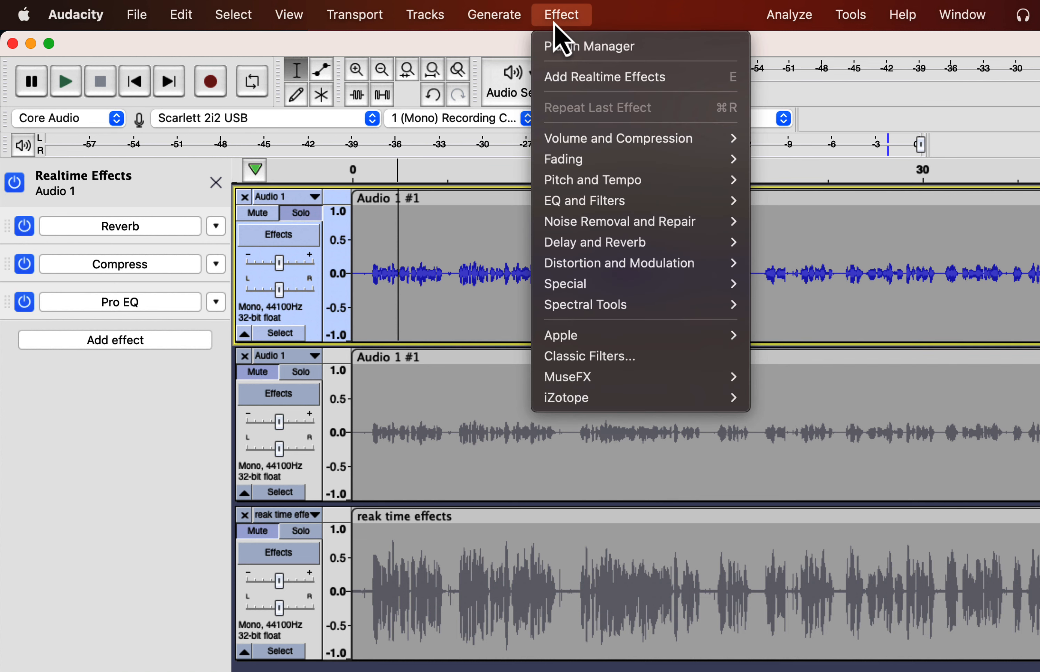
left_click(564, 46)
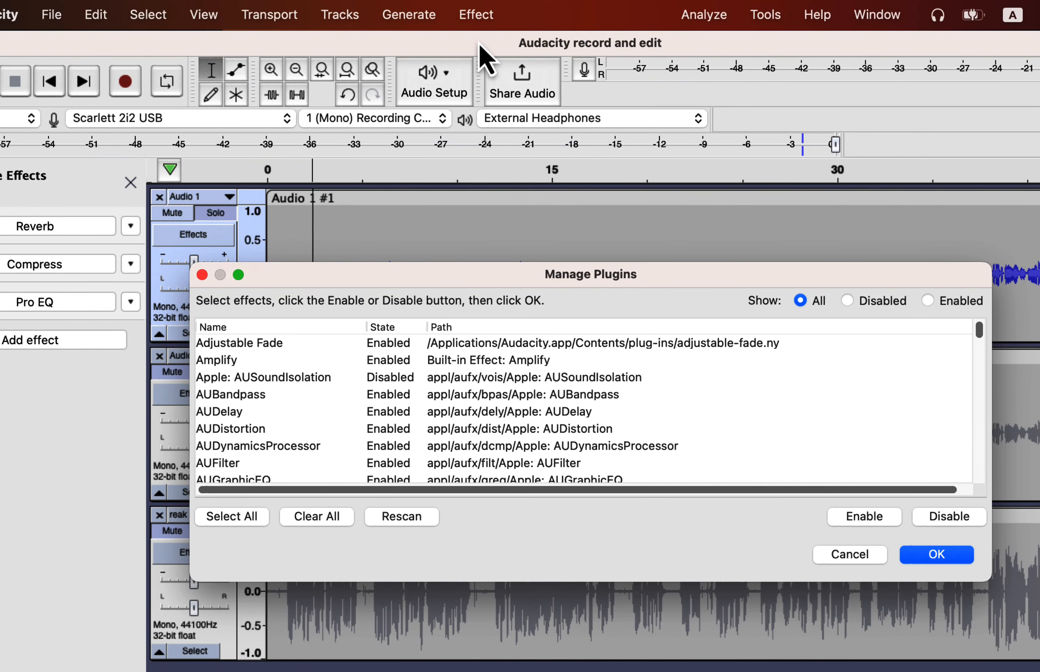
scroll(391, 395, "down", 3)
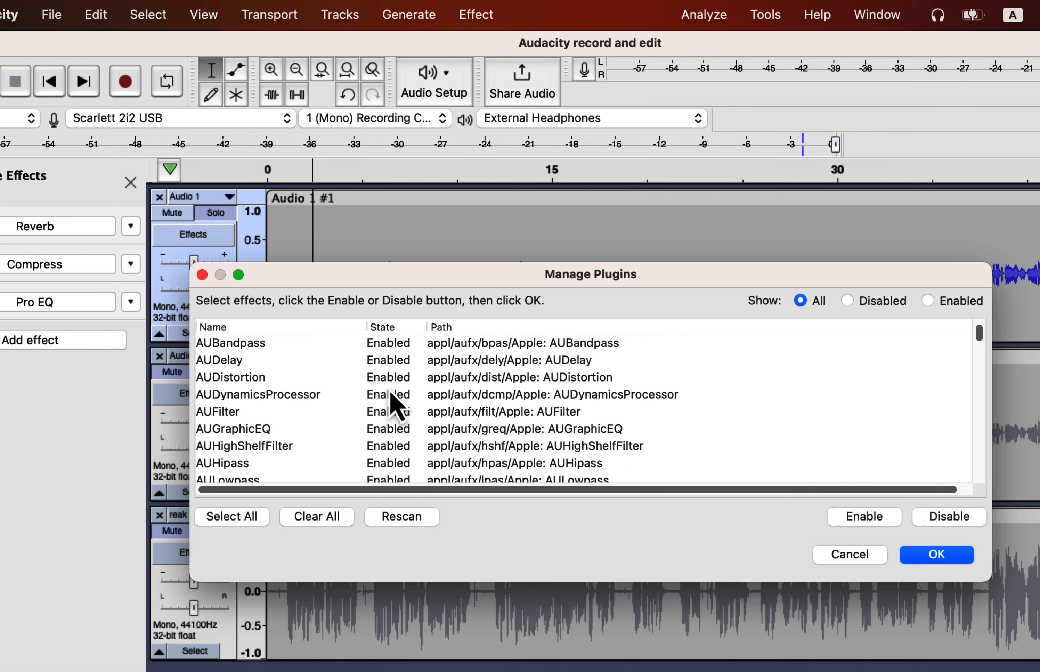
scroll(391, 395, "down", 15)
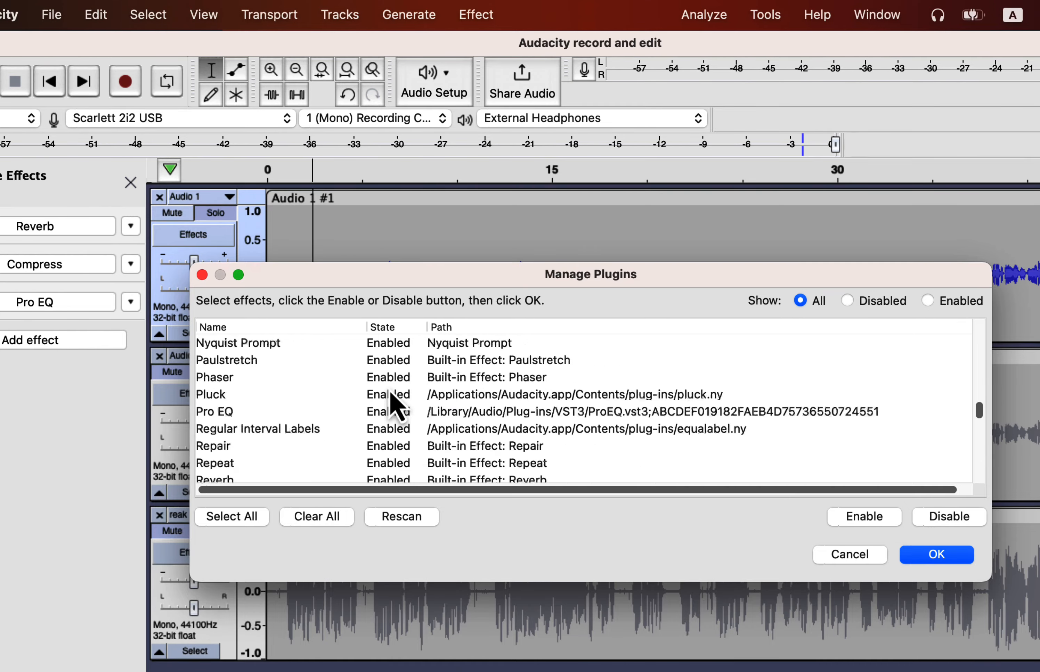
scroll(391, 395, "down", 15)
scroll(390, 394, "up", 10)
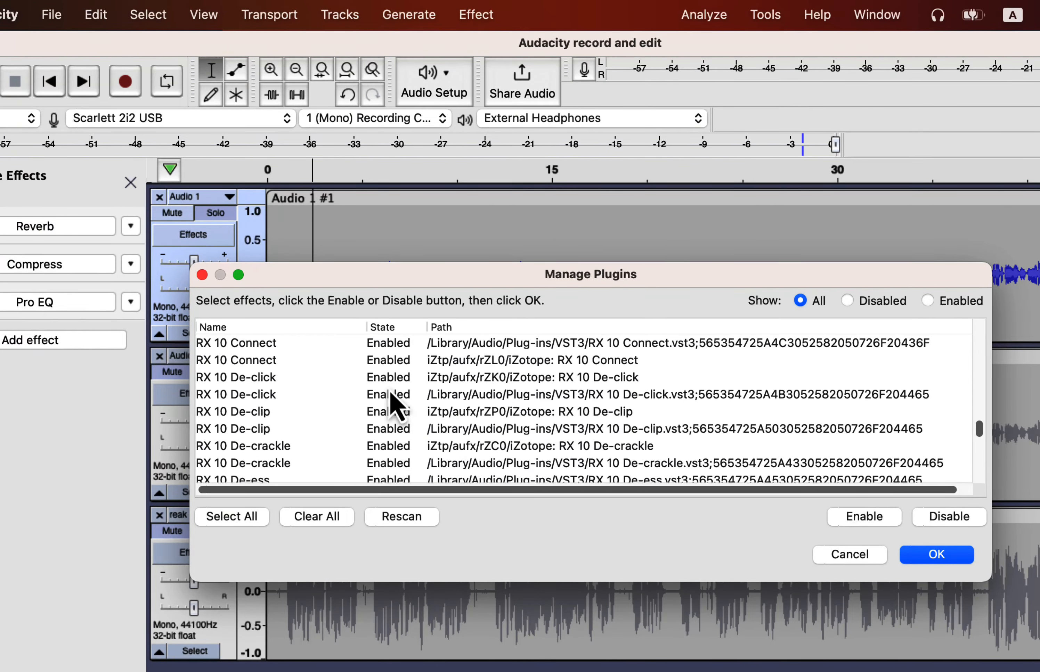
scroll(396, 406, "up", 10)
left_click(399, 347)
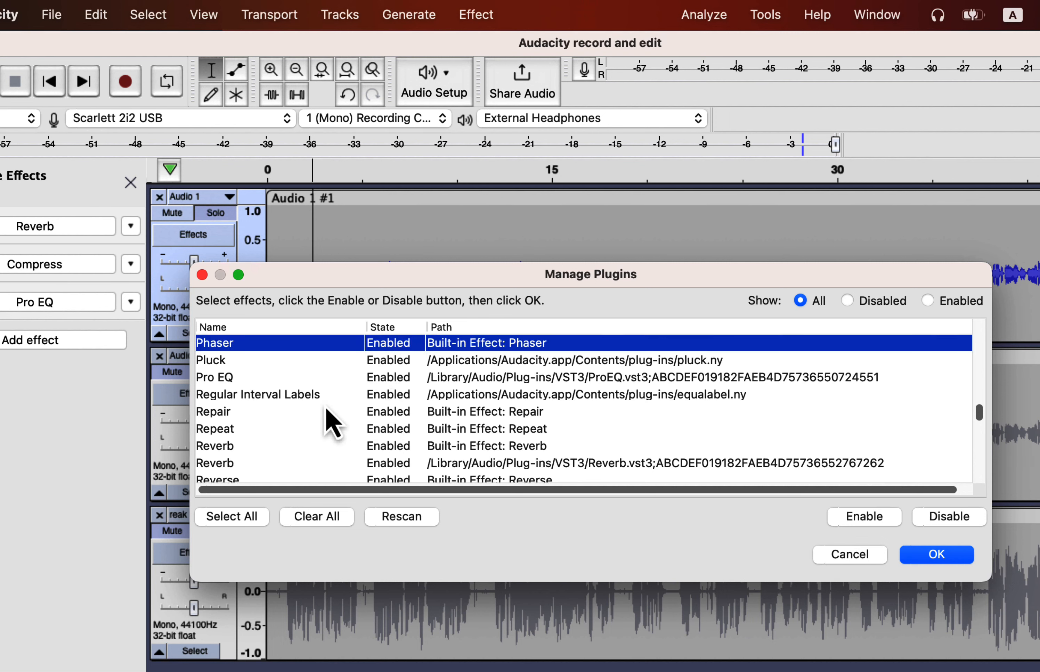
left_click(300, 381)
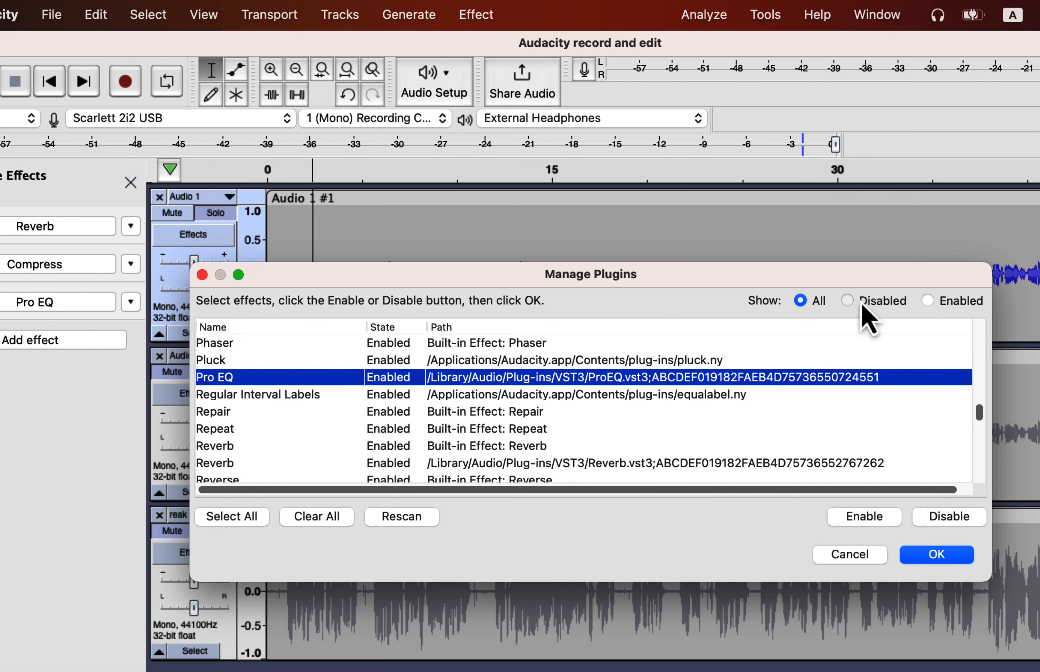
Filter for disabled plugins, enable Apple: AUSoundIsolation, list all plugins again and close the manager without applying
left_click(848, 300)
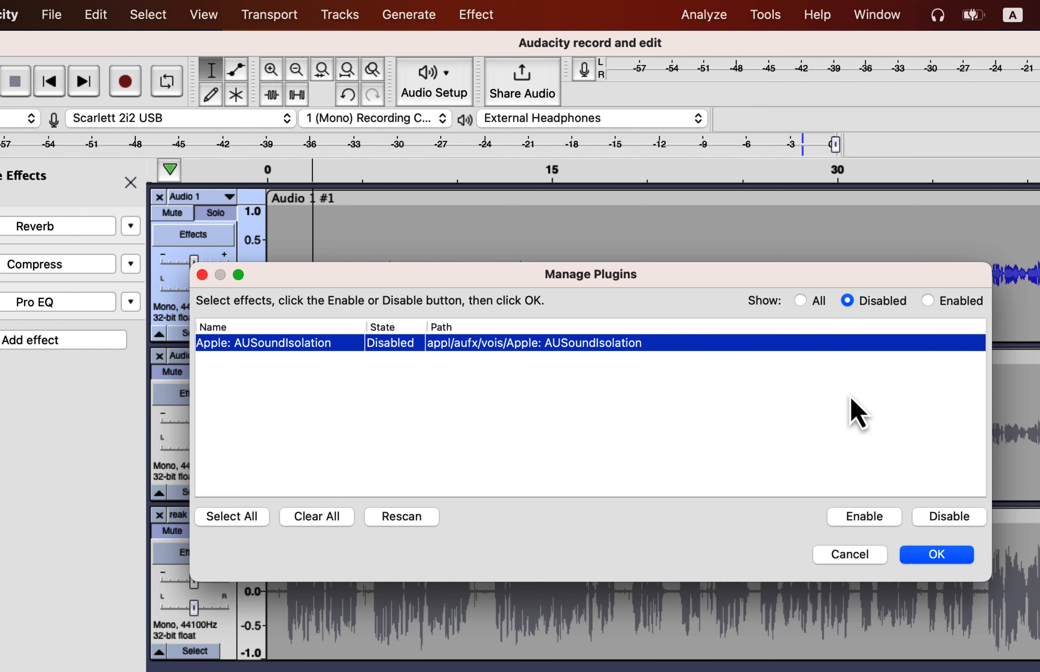
left_click(849, 517)
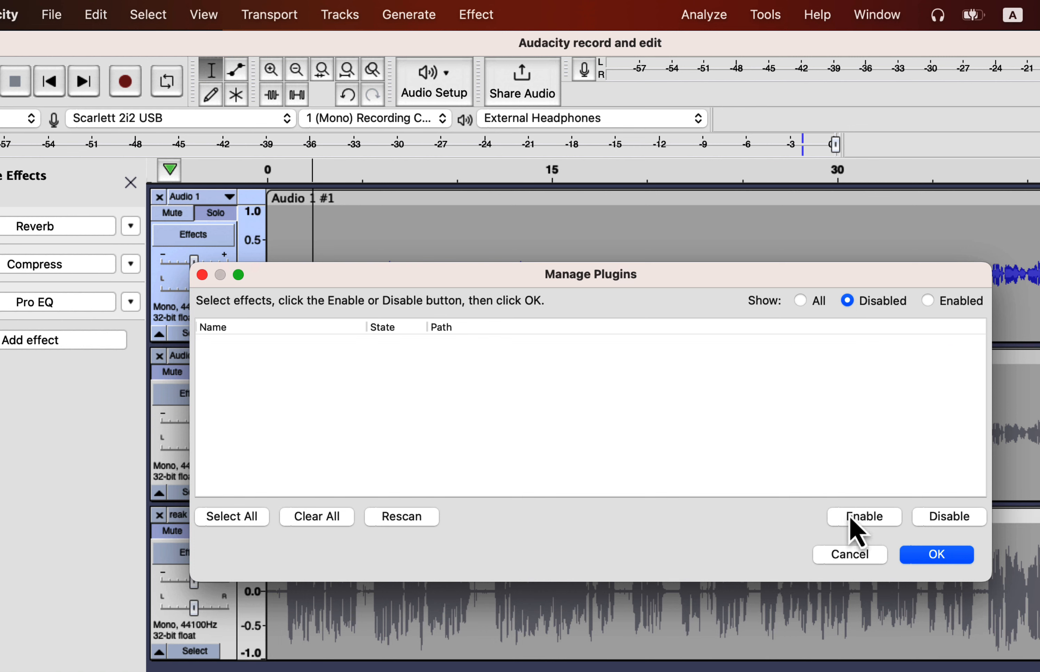
left_click(804, 305)
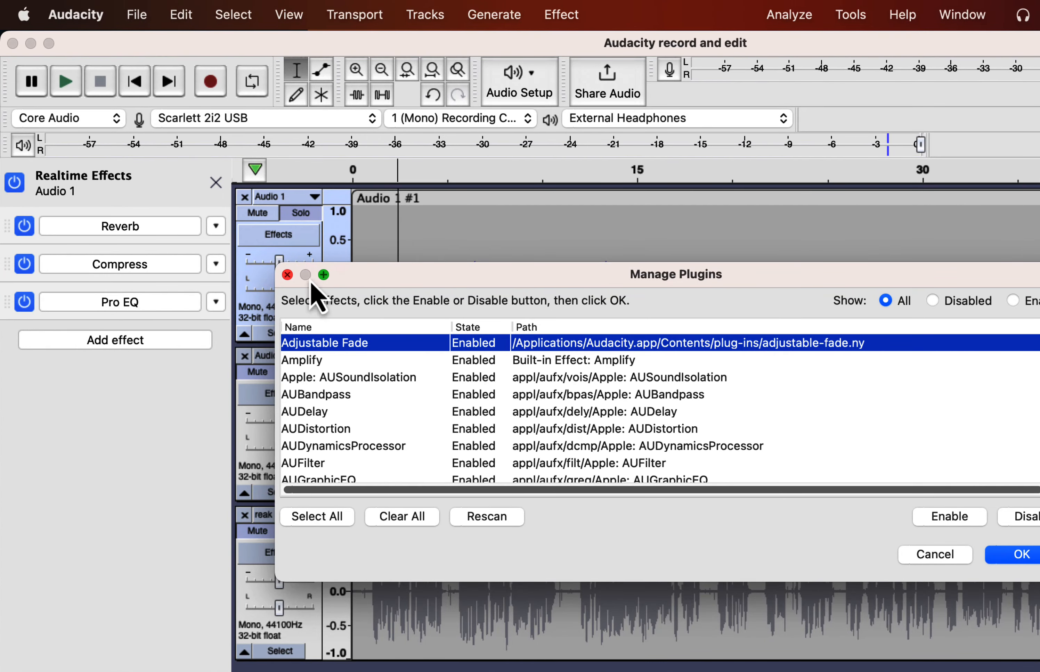
left_click(287, 274)
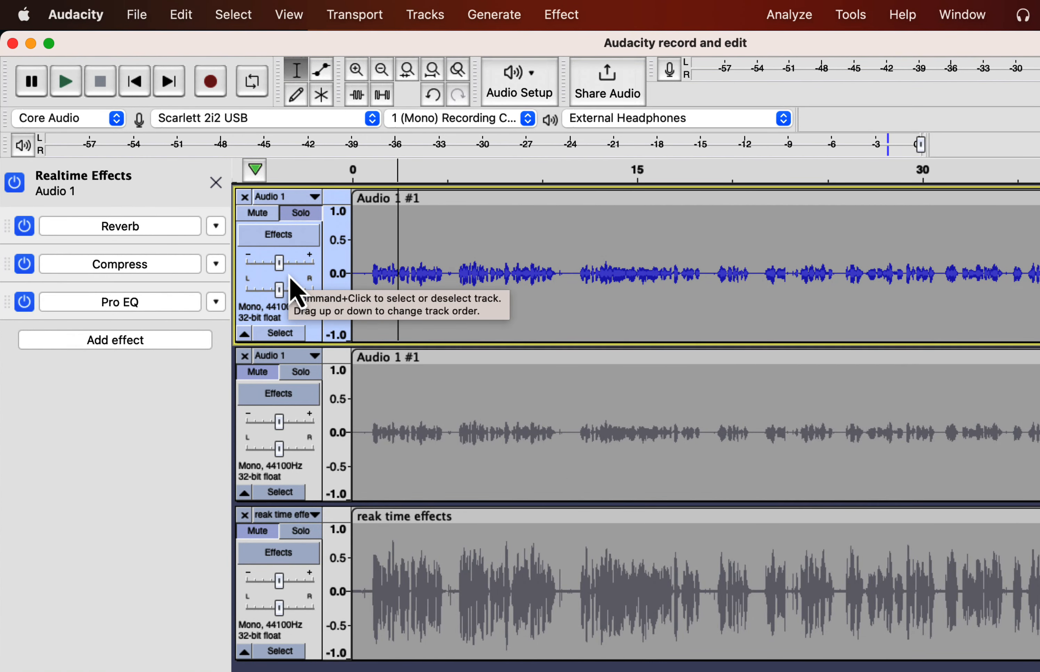
Go to the Audacity Plugins website in Chrome through the option for getting more realtime effects, and open its Equalizer plugins page
left_click(127, 343)
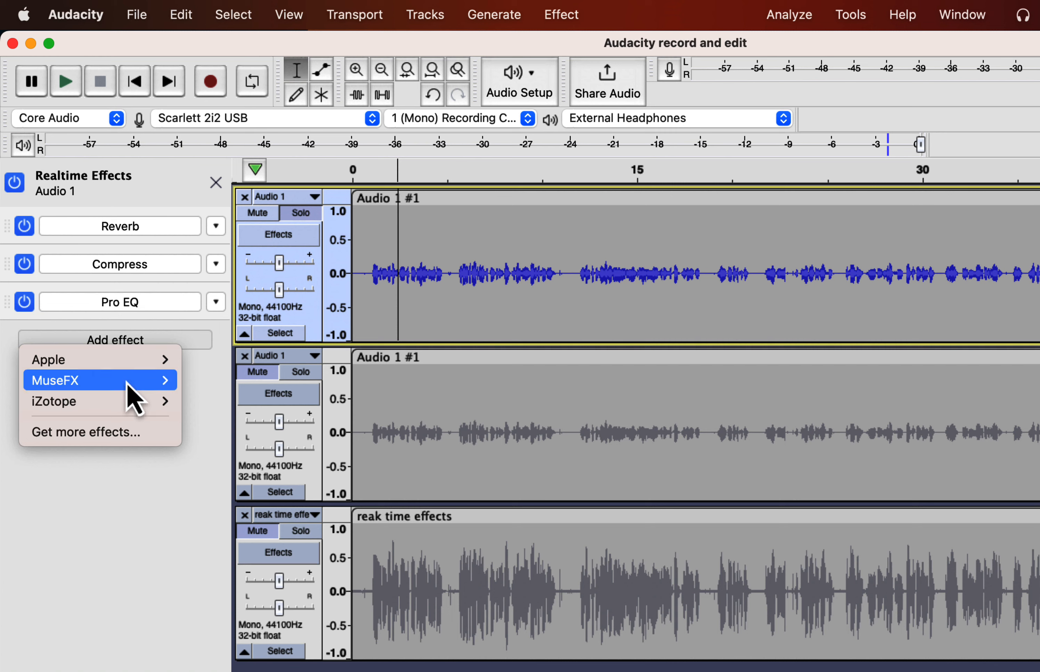
left_click(121, 443)
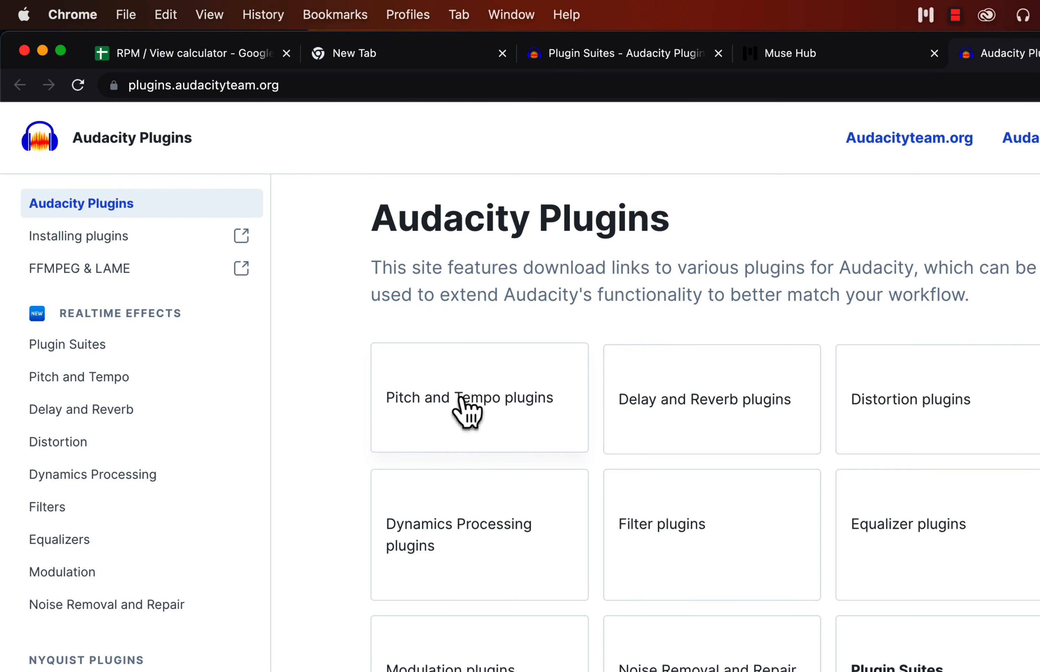
left_click(869, 555)
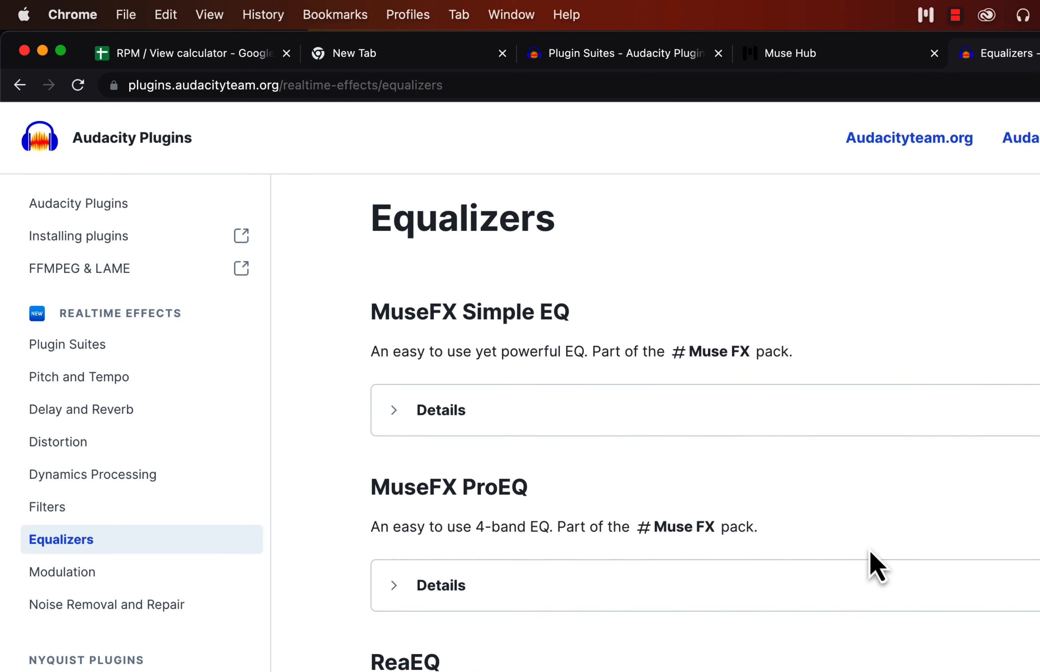
Expand the details of the ReaEQ equalizer and read its vendor information
scroll(797, 507, "down", 5)
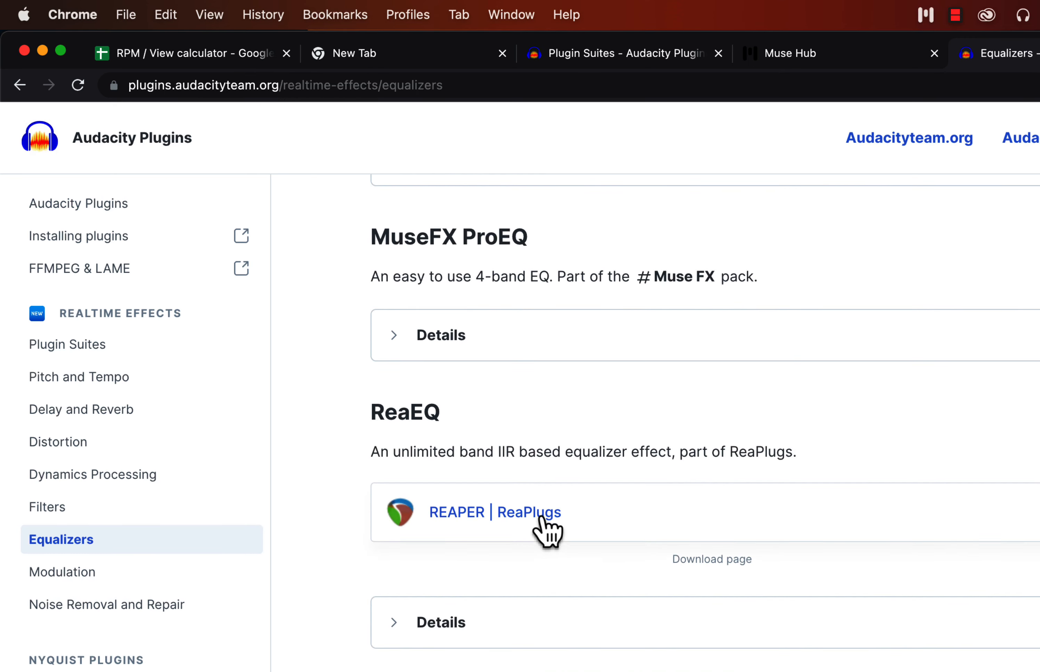
left_click(405, 631)
scroll(404, 636, "down", 10)
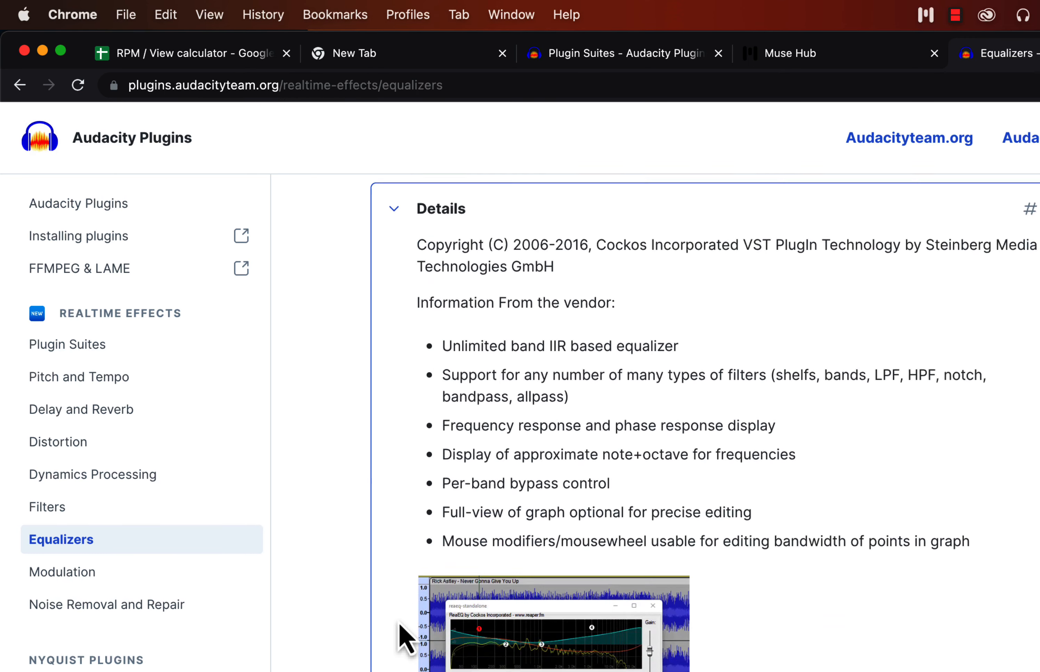
Expand the details of the Voxengo Marvel GEQ equalizer, read them, and look on to the Red Rock Sound equalizers
scroll(399, 630, "down", 9)
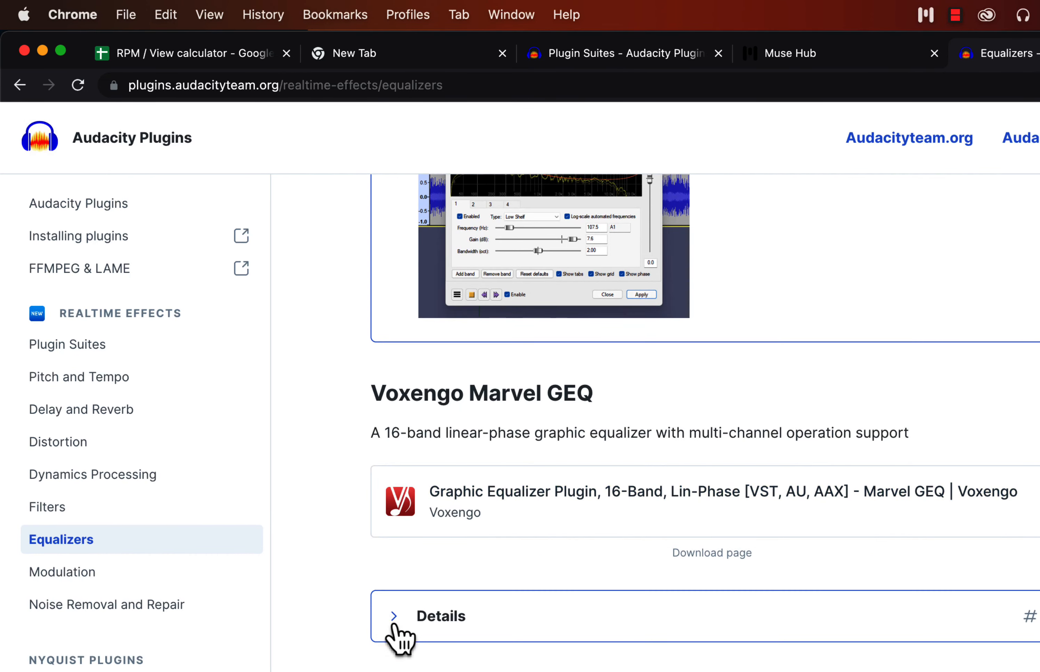
left_click(391, 618)
scroll(394, 631, "down", 17)
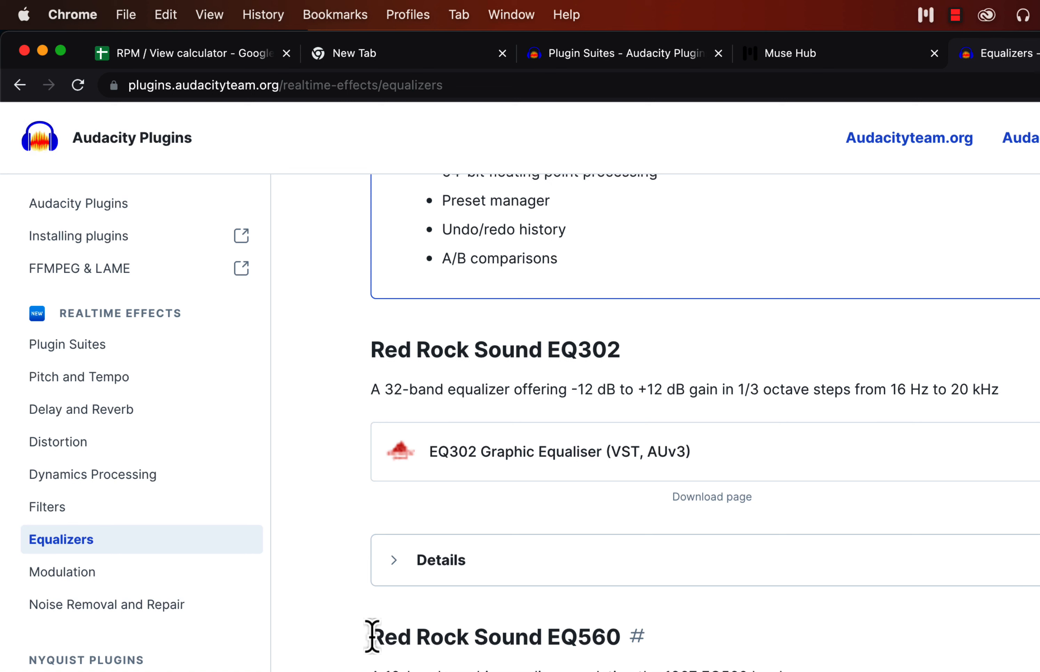
Open the Installing plugins support page and check the manual plugin installation locations for macOS and Linux
left_click(139, 239)
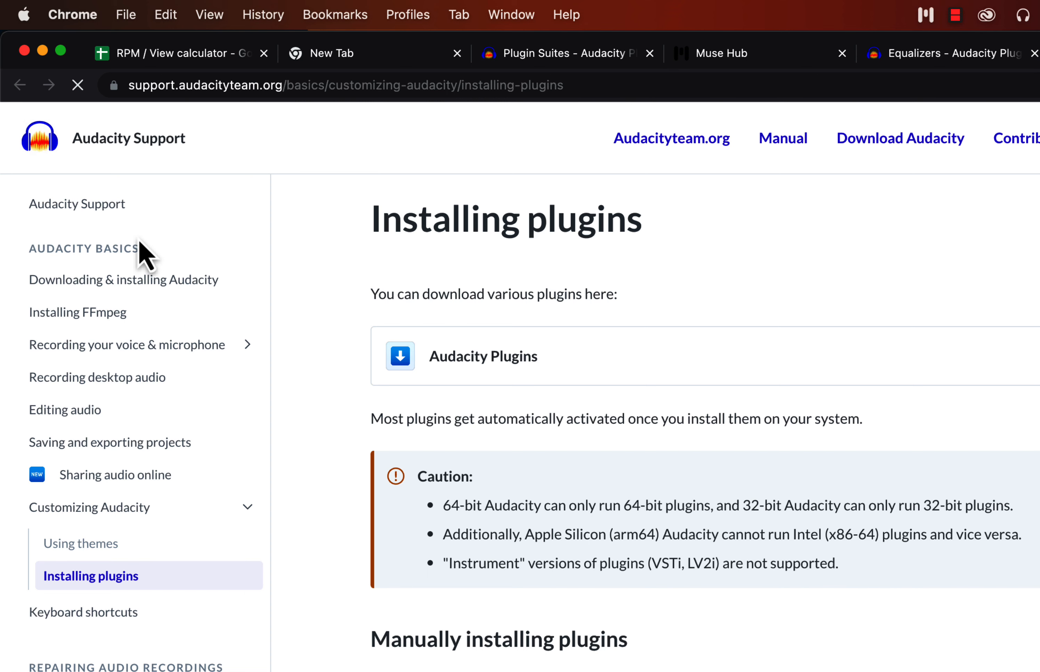
scroll(440, 428, "down", 8)
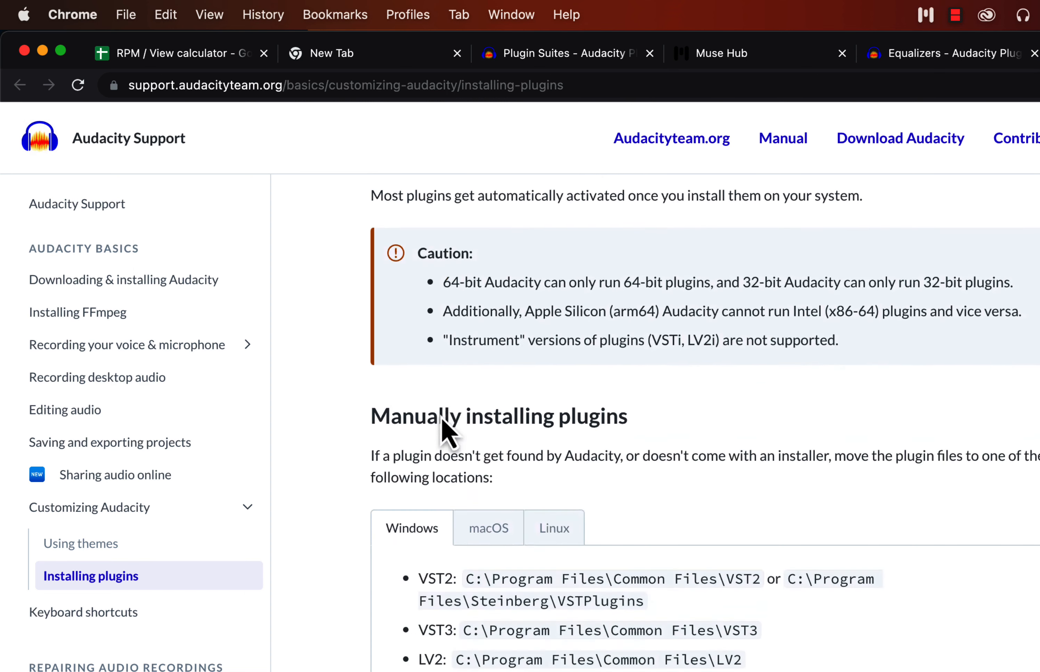
scroll(441, 411, "down", 2)
left_click(486, 352)
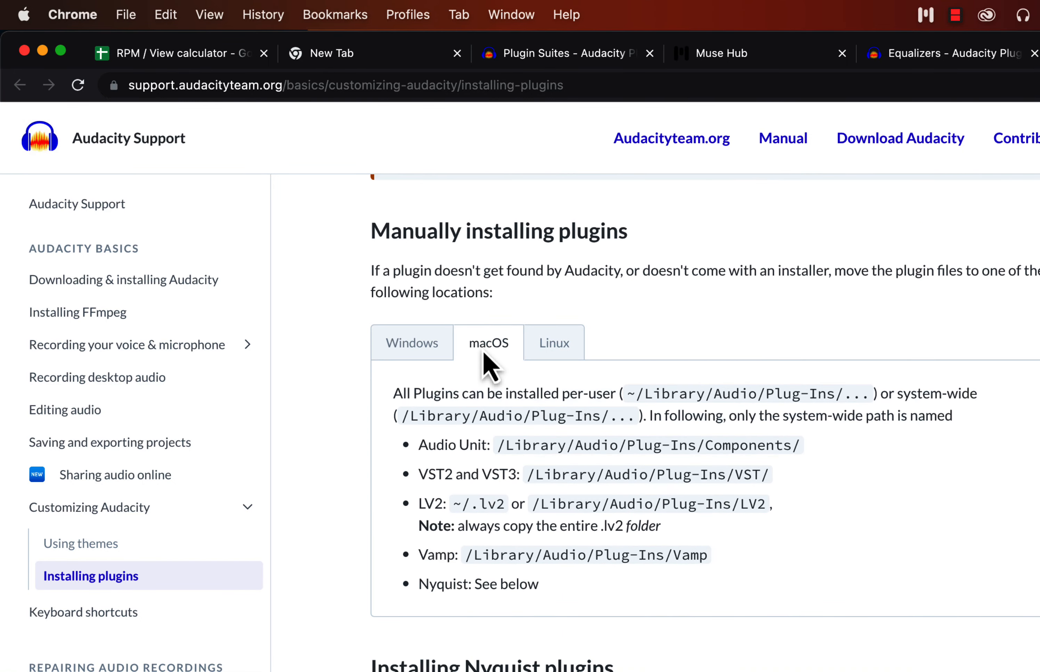
left_click(546, 348)
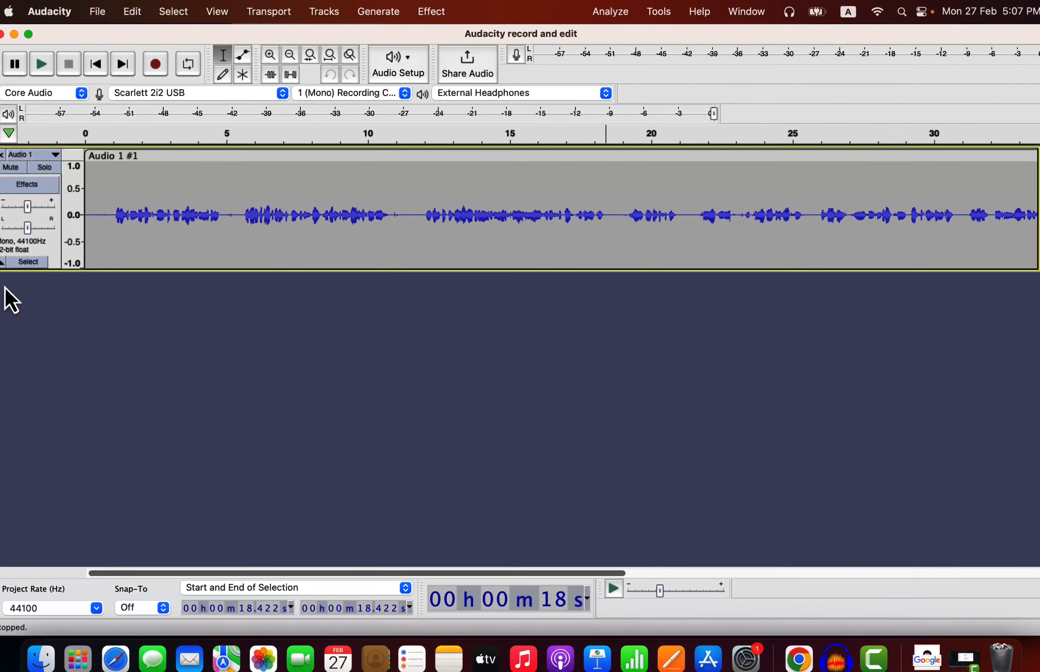
Zoom out to show the whole Audio 1 clip and record a short second clip appended to its end
left_click(131, 206)
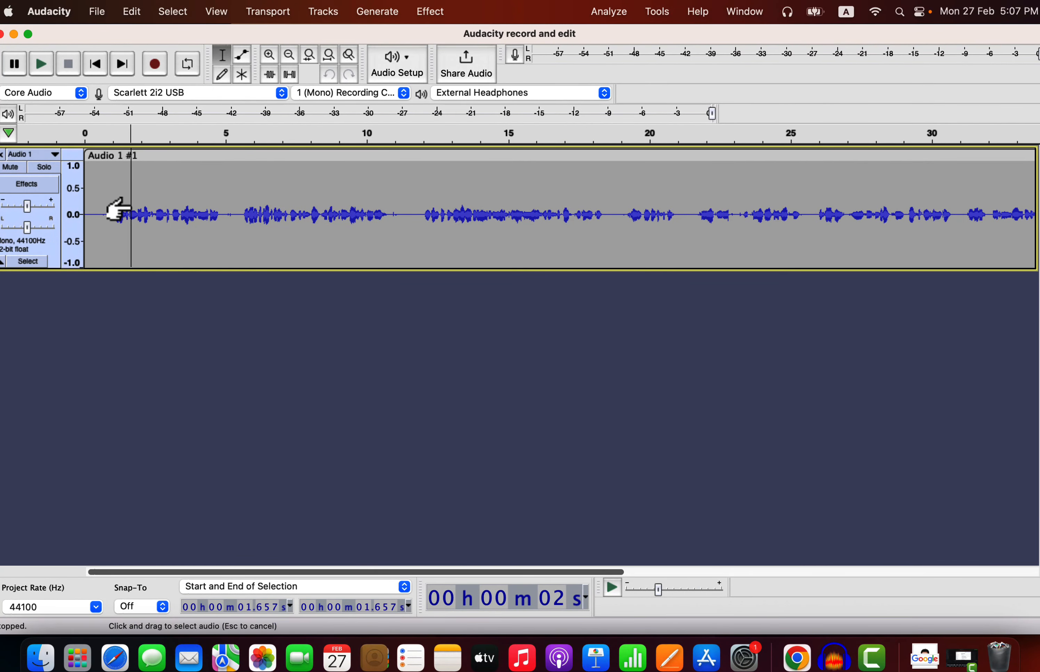
scroll(131, 204, "down", 1)
scroll(130, 204, "down", 1)
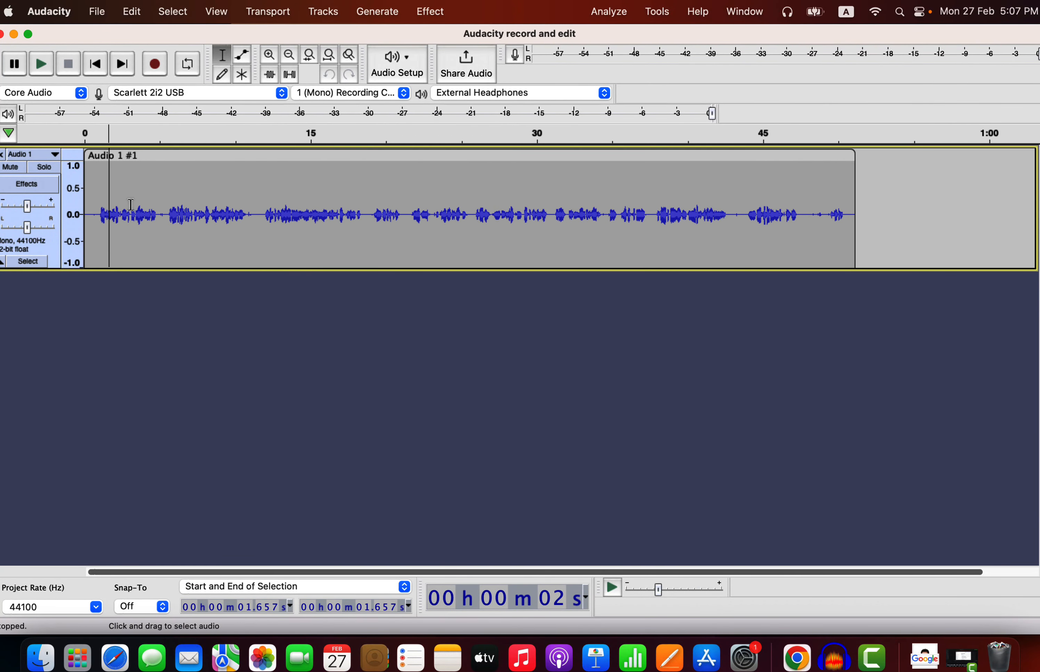
left_click(157, 70)
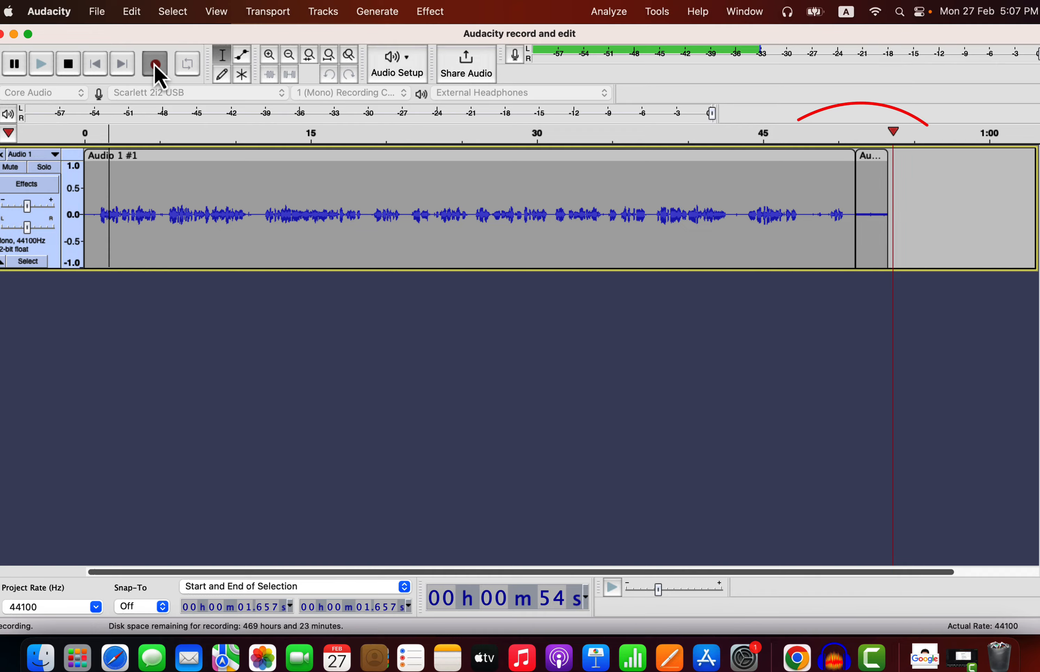
left_click(70, 70)
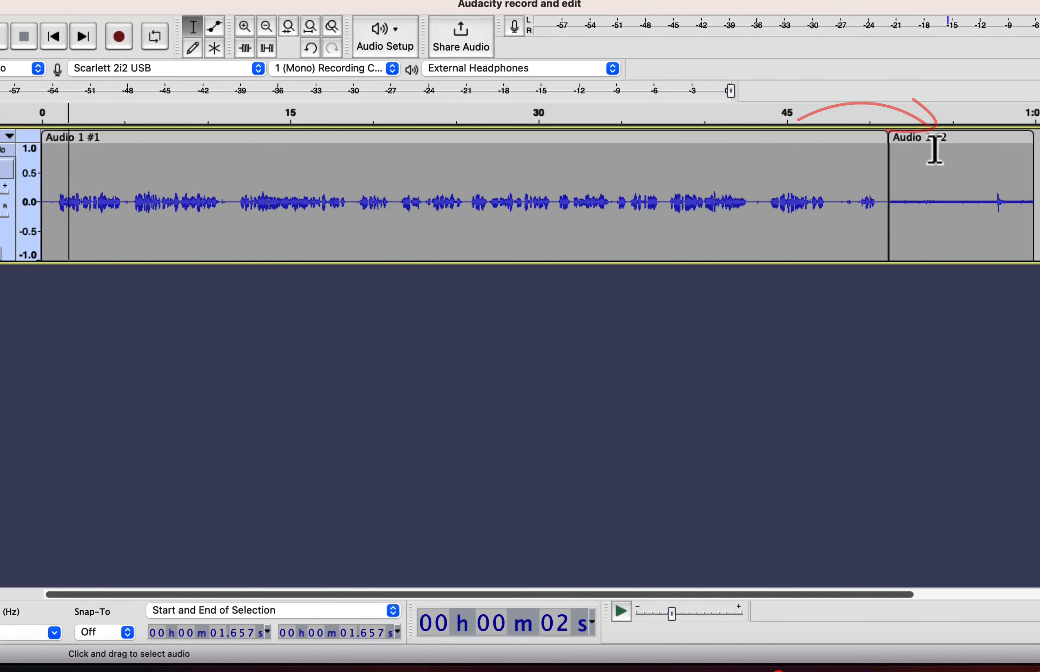
Move the appended clip slightly away from the first clip on Audio 1, and delete it
left_click_drag(928, 133, 960, 134)
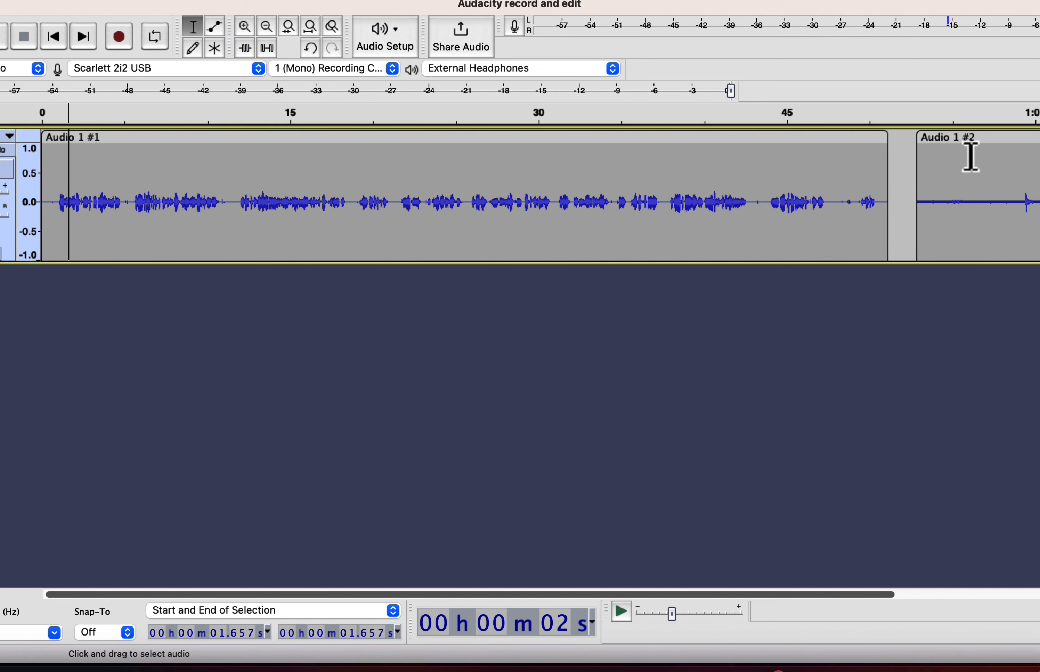
left_click(969, 138)
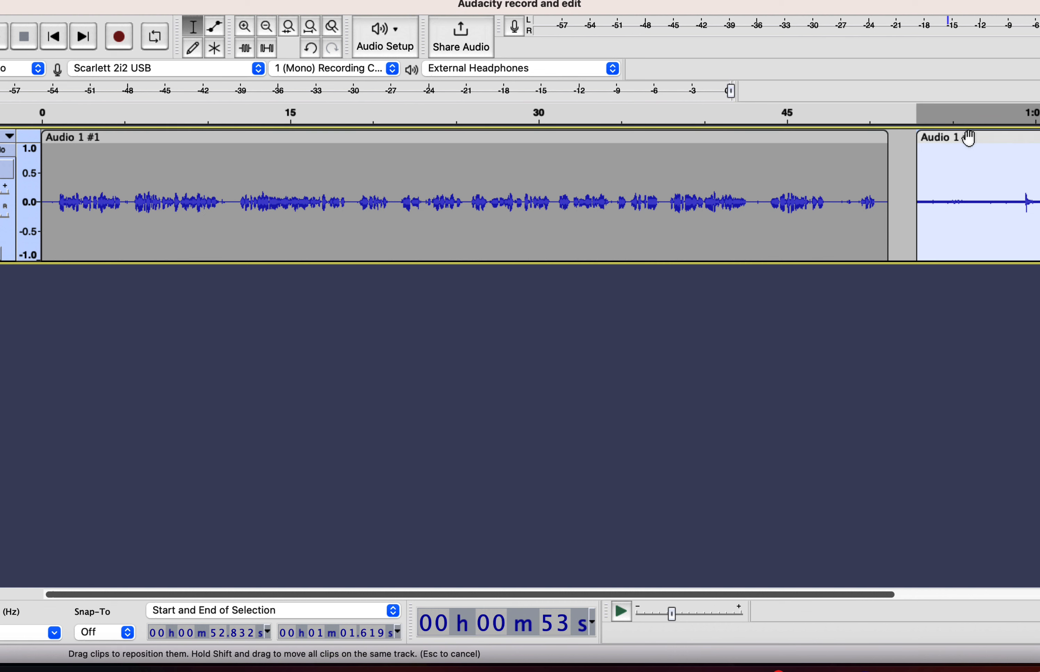
key("Delete")
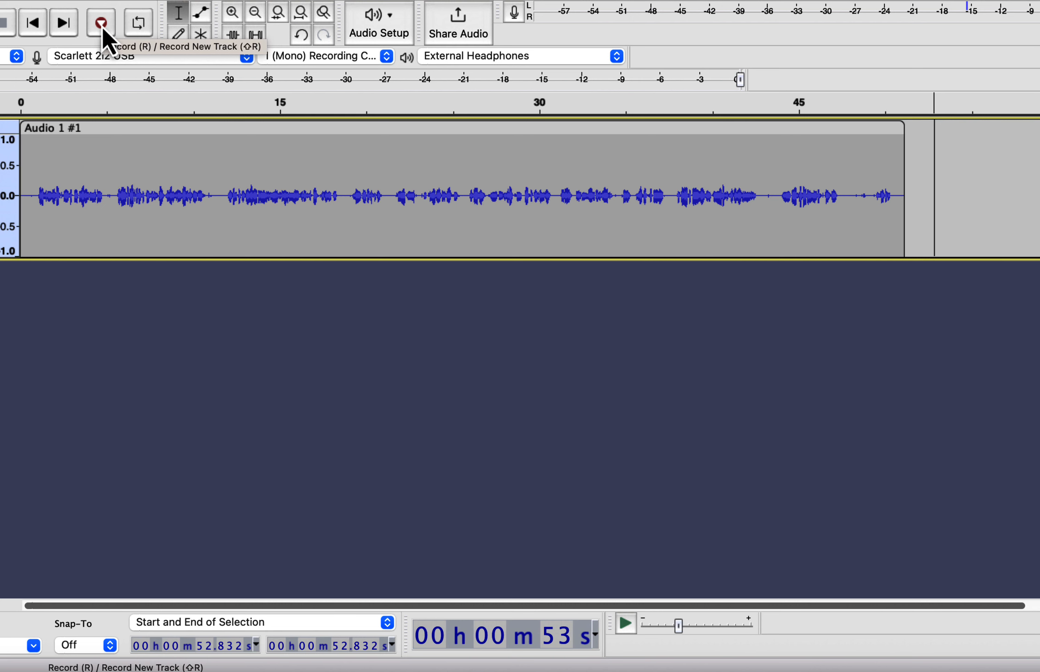
Record a short take onto a new track from the cursor beyond the end of Audio 1, and remove that track
left_click(101, 25)
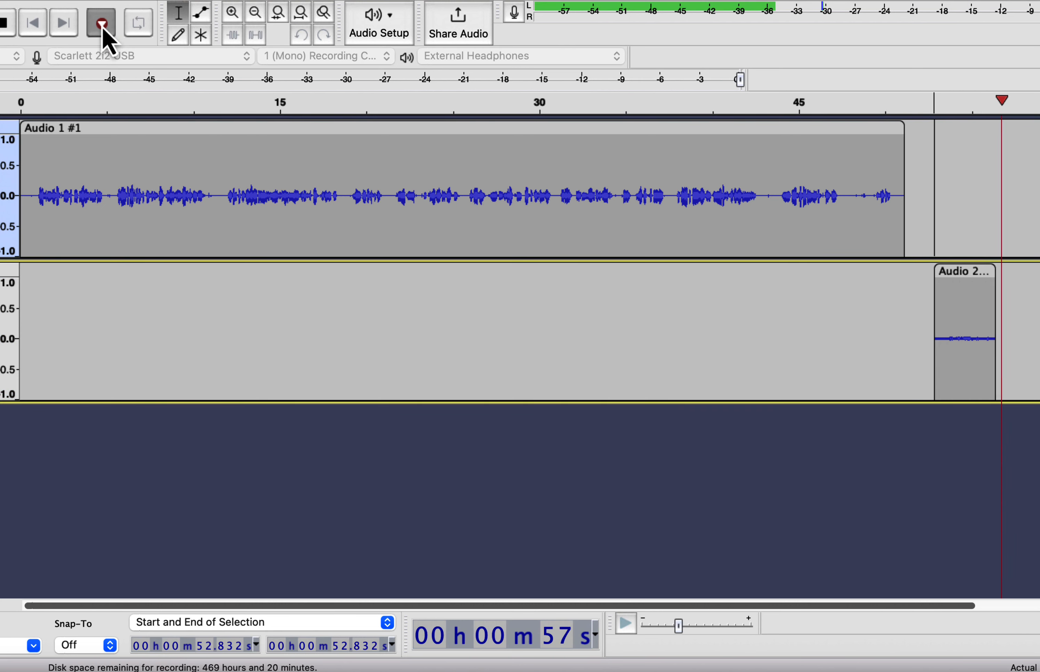
key("space")
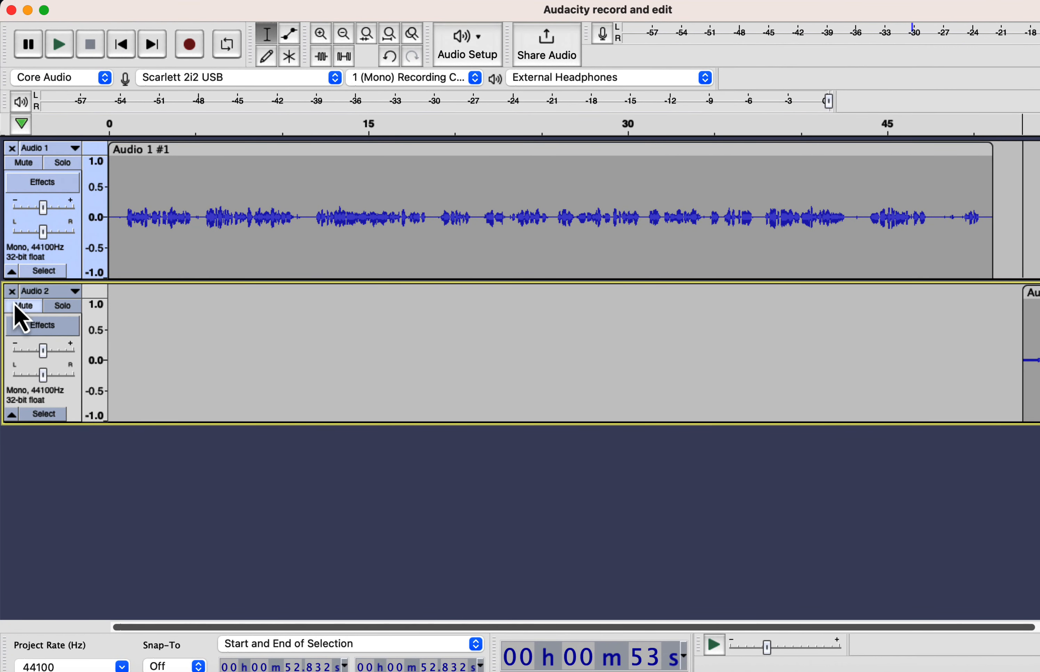
left_click(12, 291)
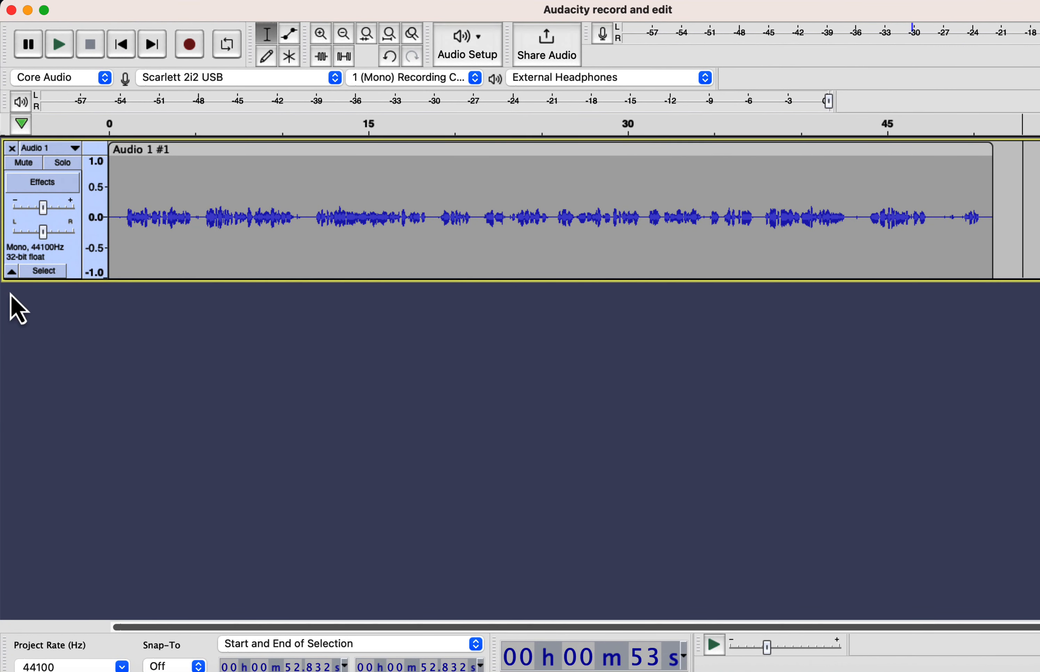
Record a short take onto a new track from the start of the timeline, and remove that track
left_click(108, 273)
key("r")
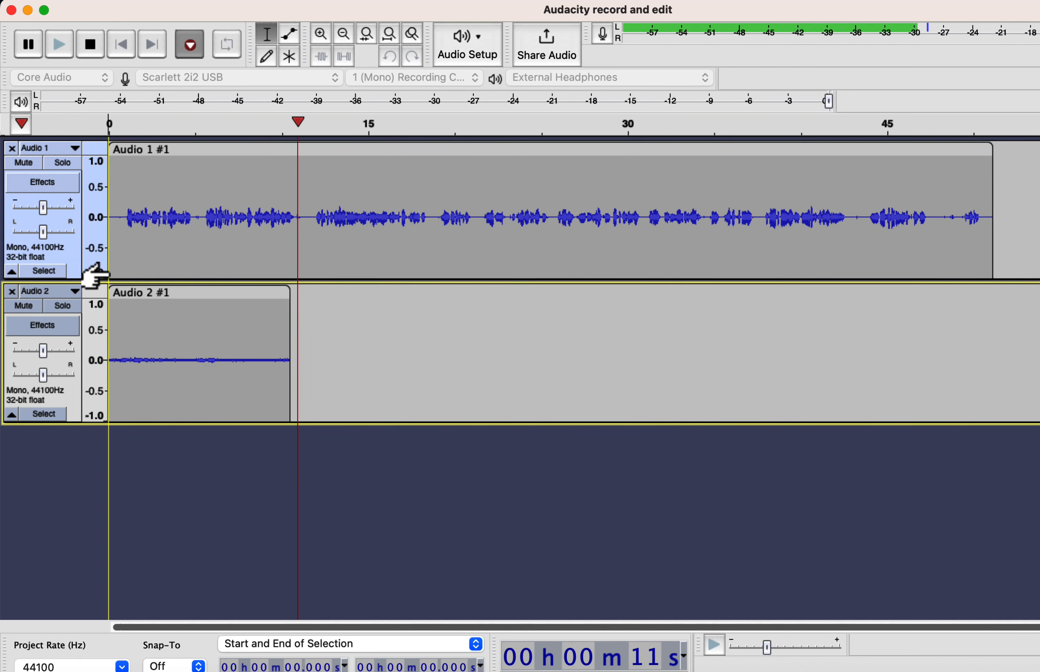
key("space")
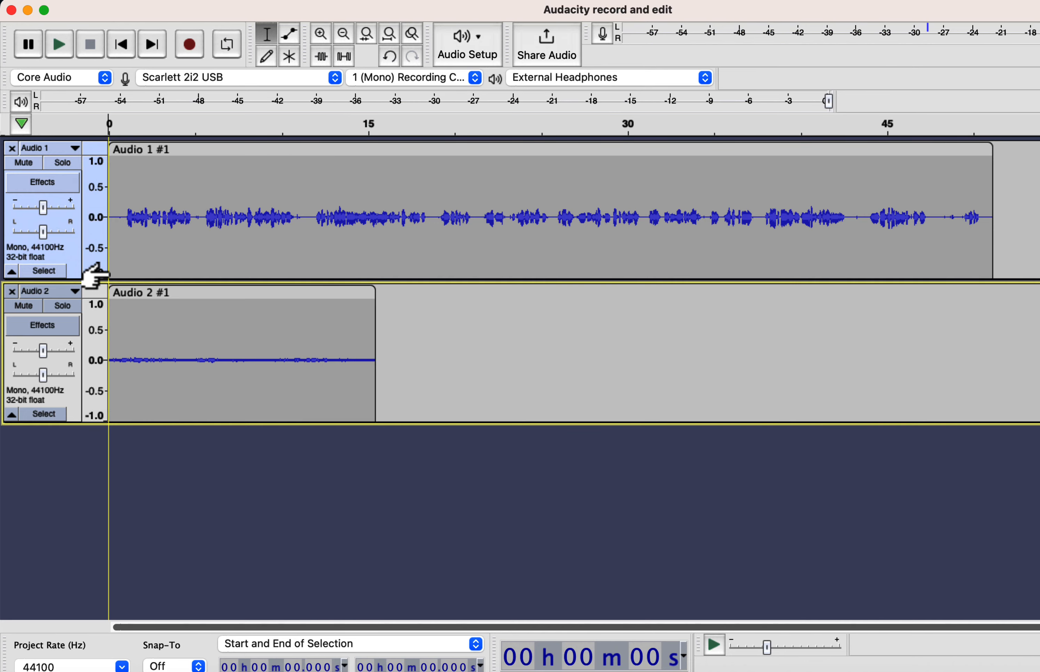
left_click(12, 291)
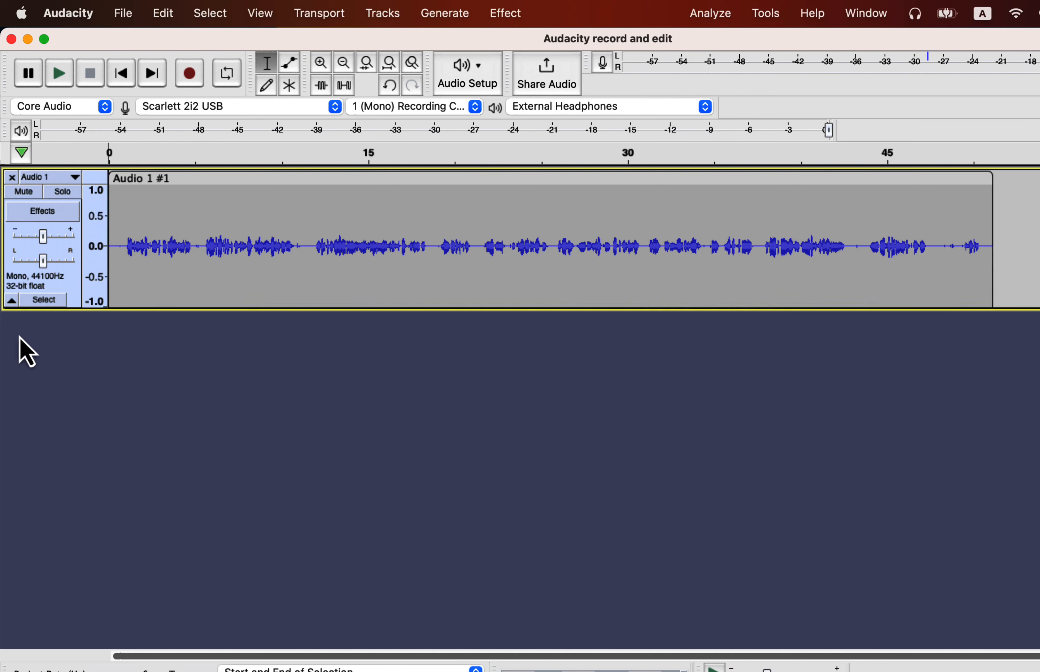
Add a new empty mono track below Audio 1
left_click(394, 18)
mouse_move(396, 41)
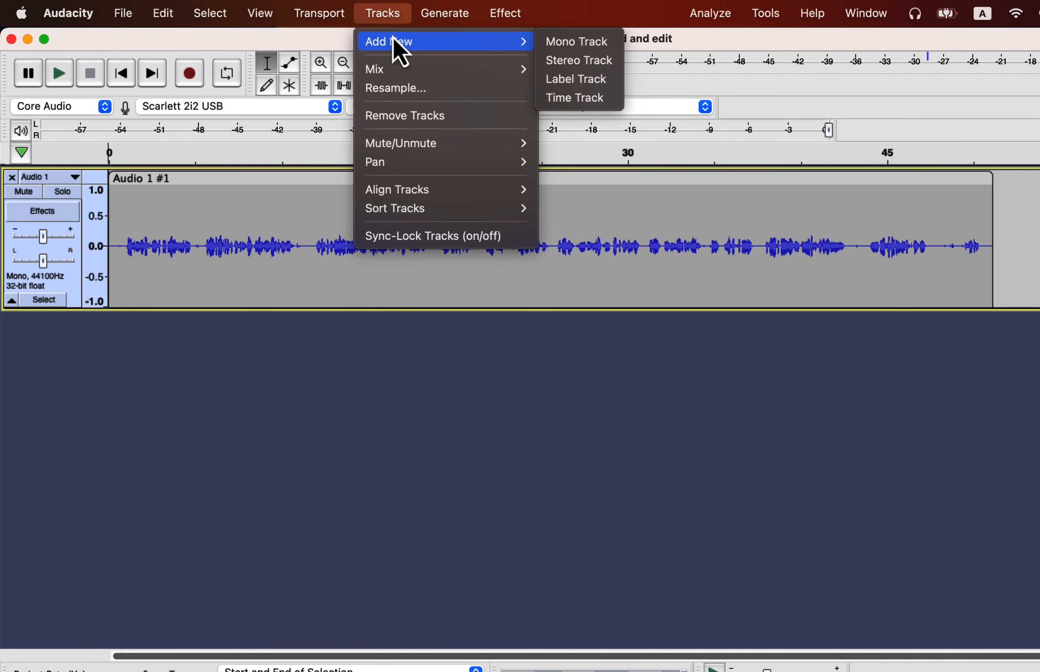
left_click(576, 48)
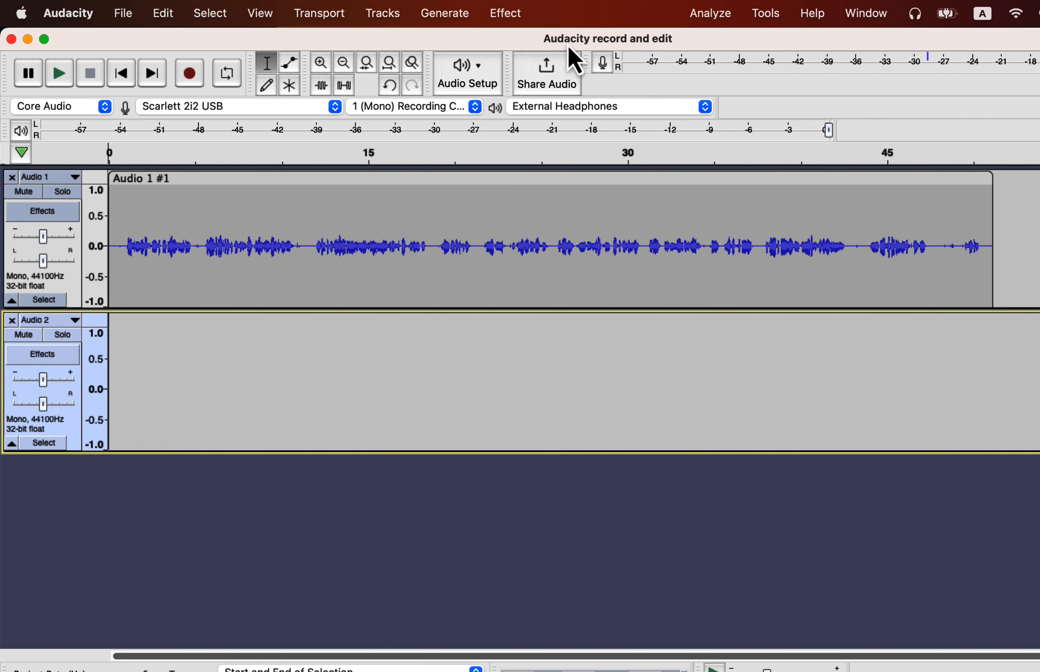
Record a short clip in the Audio 2 track, starting at about 12 seconds
left_click(121, 345)
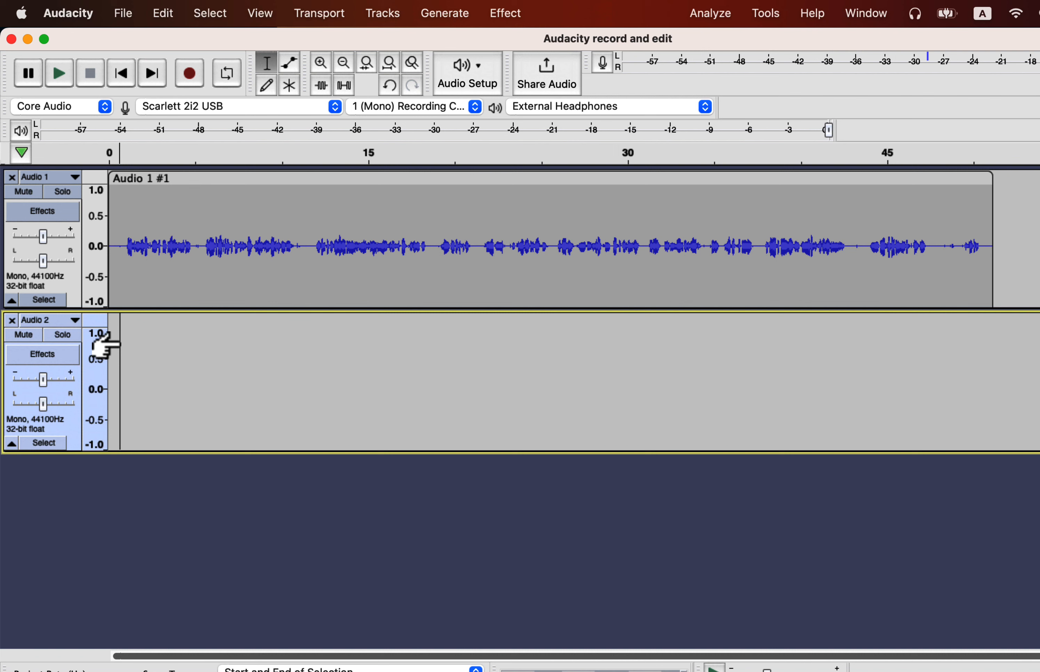
left_click(109, 341)
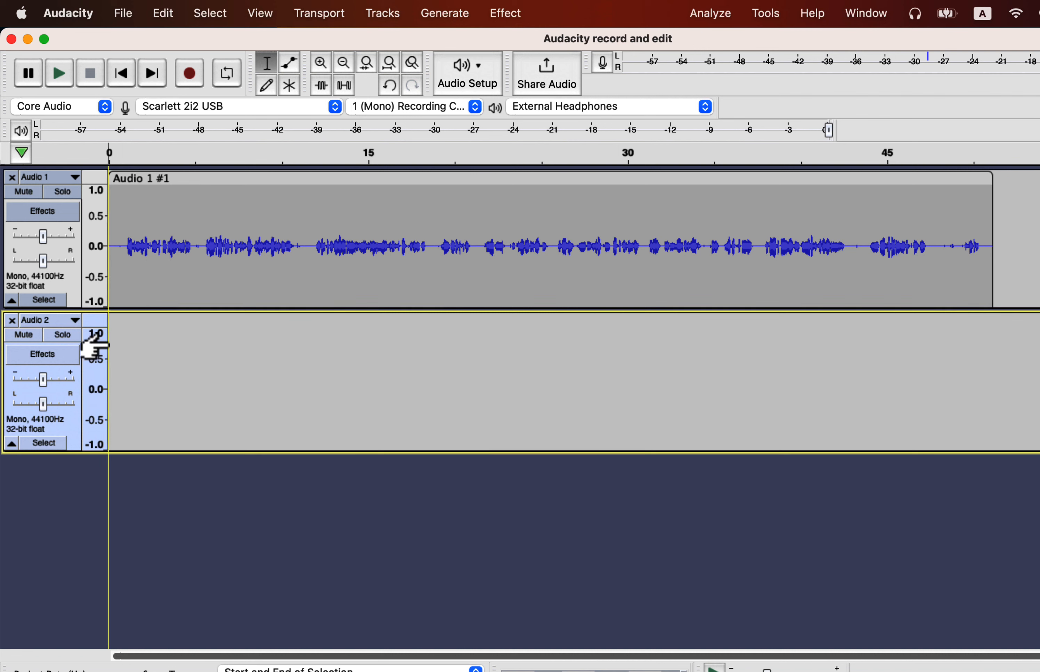
left_click(310, 334)
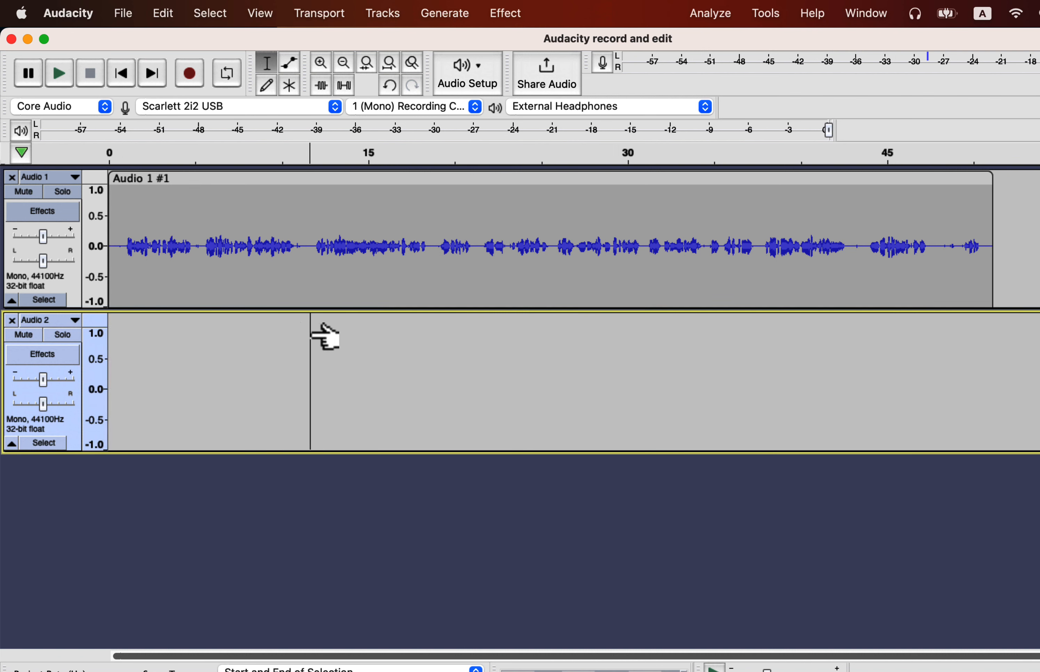
left_click(195, 80)
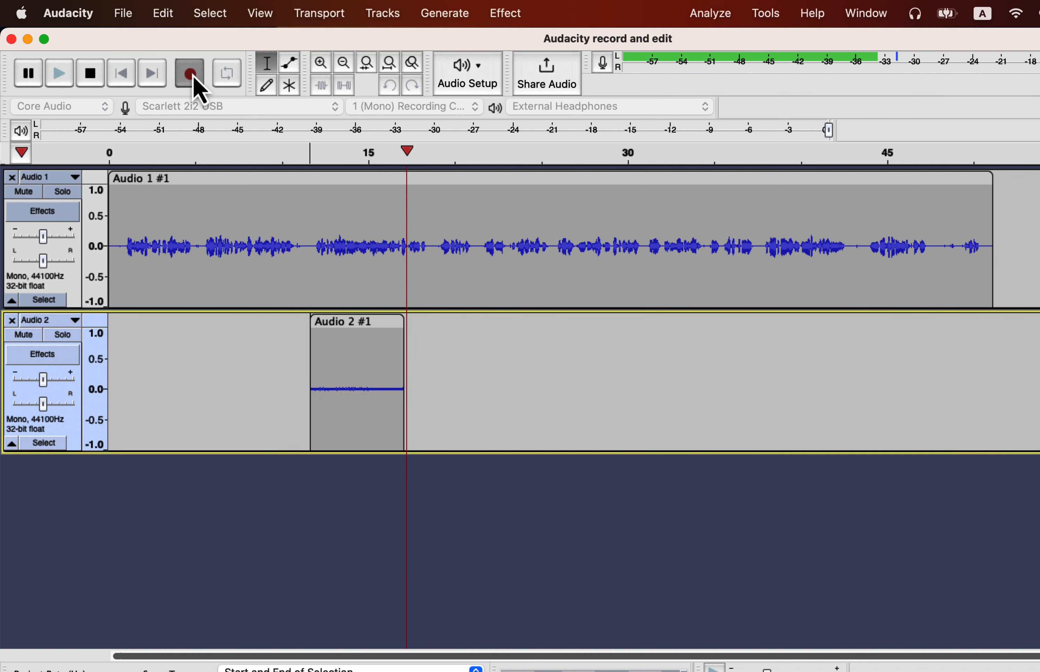
left_click(89, 75)
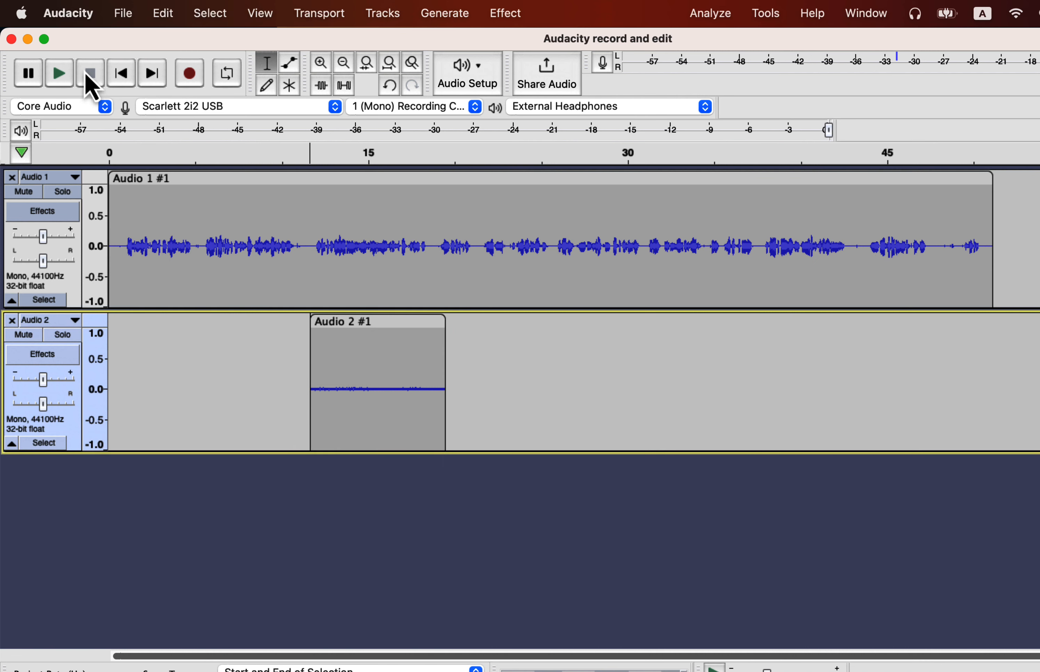
Highlight the section of Audio 1 above the recorded clip, and delete the clip on Audio 2
left_click_drag(310, 246, 432, 248)
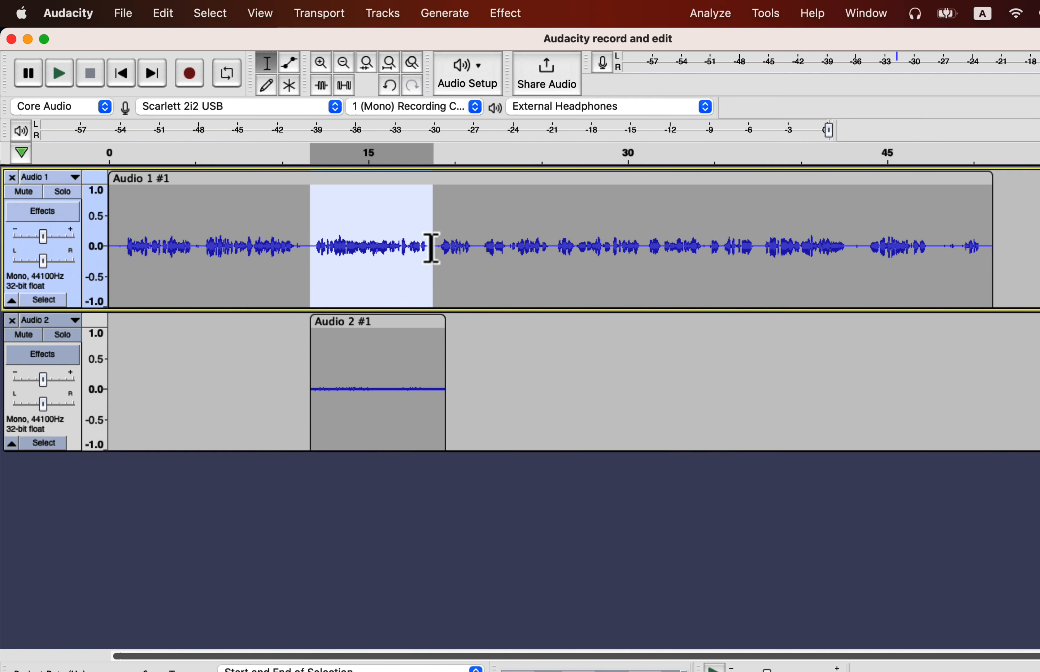
left_click(372, 323)
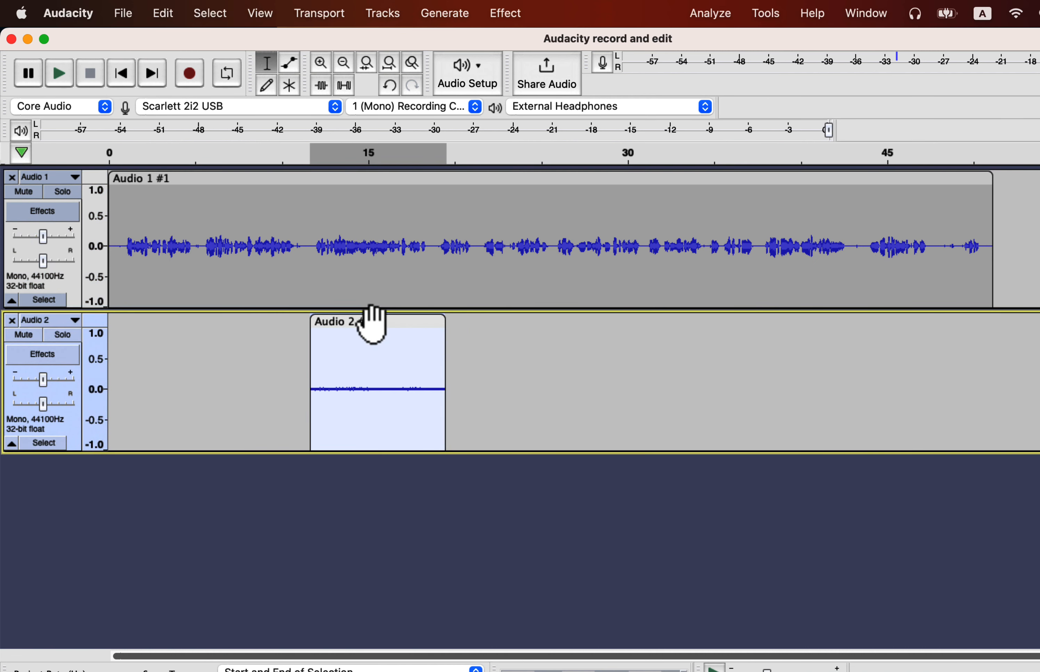
key("BackSpace")
Turn on Overdub and record a clip in the Audio 2 track from about 5.5 seconds while Audio 1 plays
left_click(204, 339)
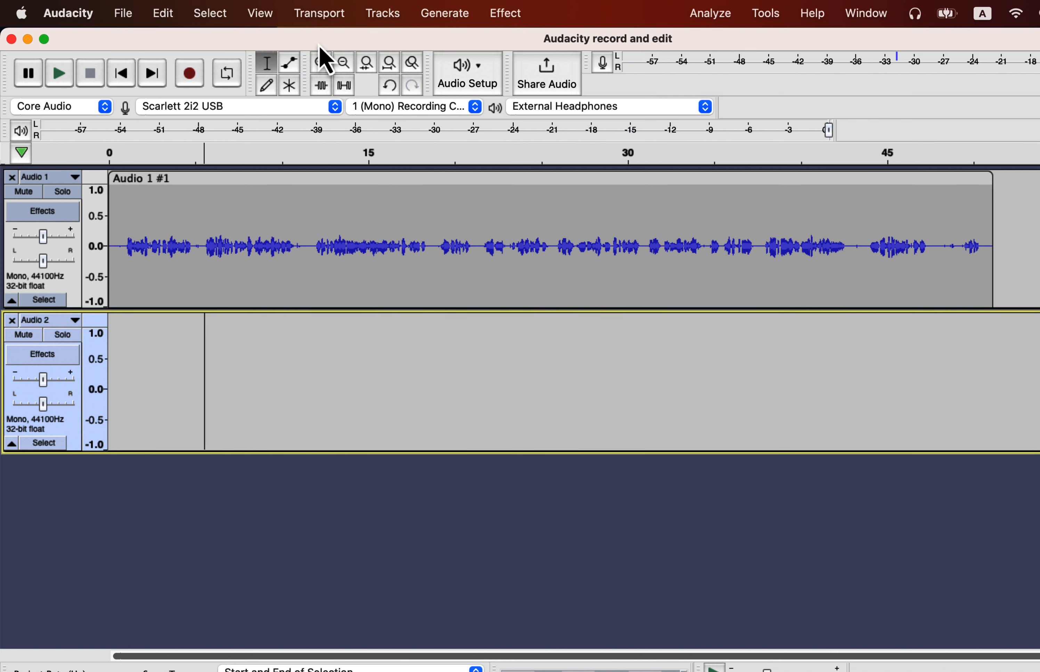
left_click(321, 14)
mouse_move(308, 175)
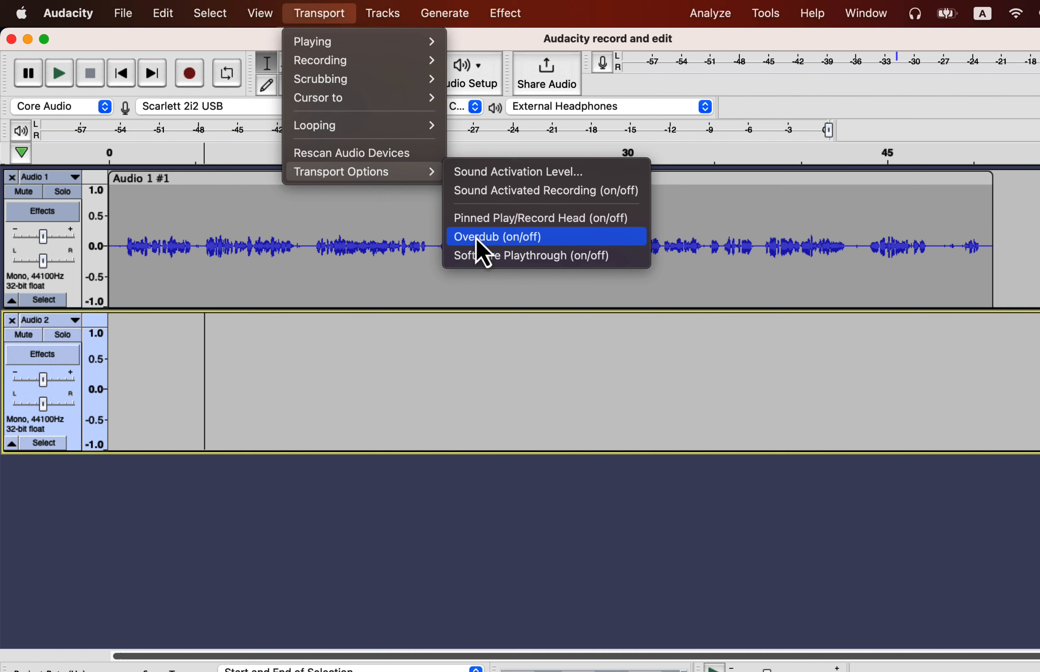
left_click(570, 239)
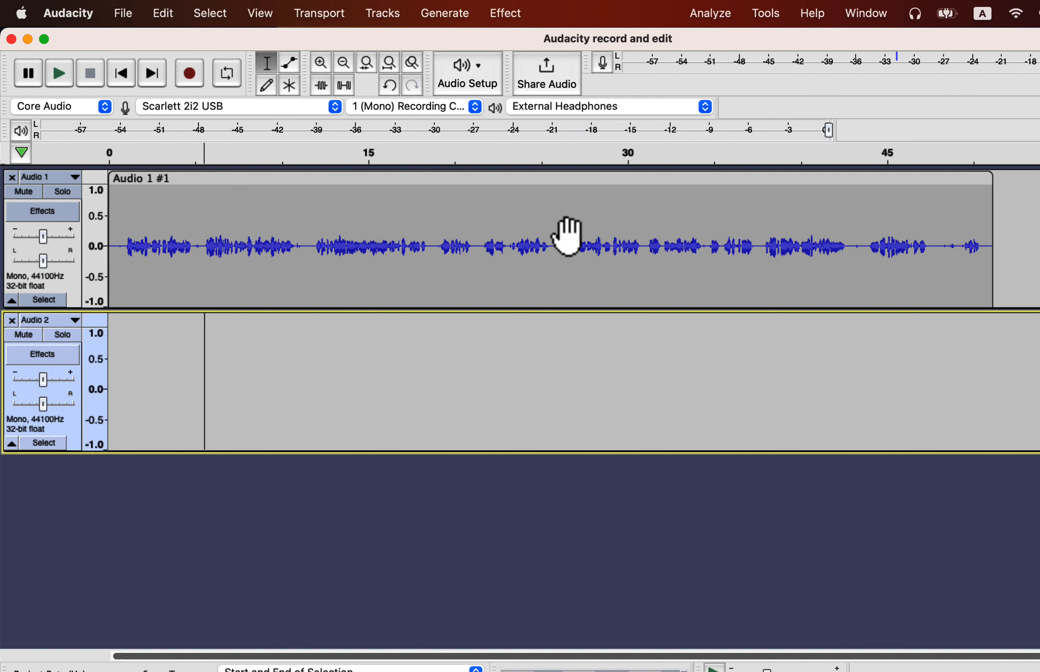
left_click(198, 72)
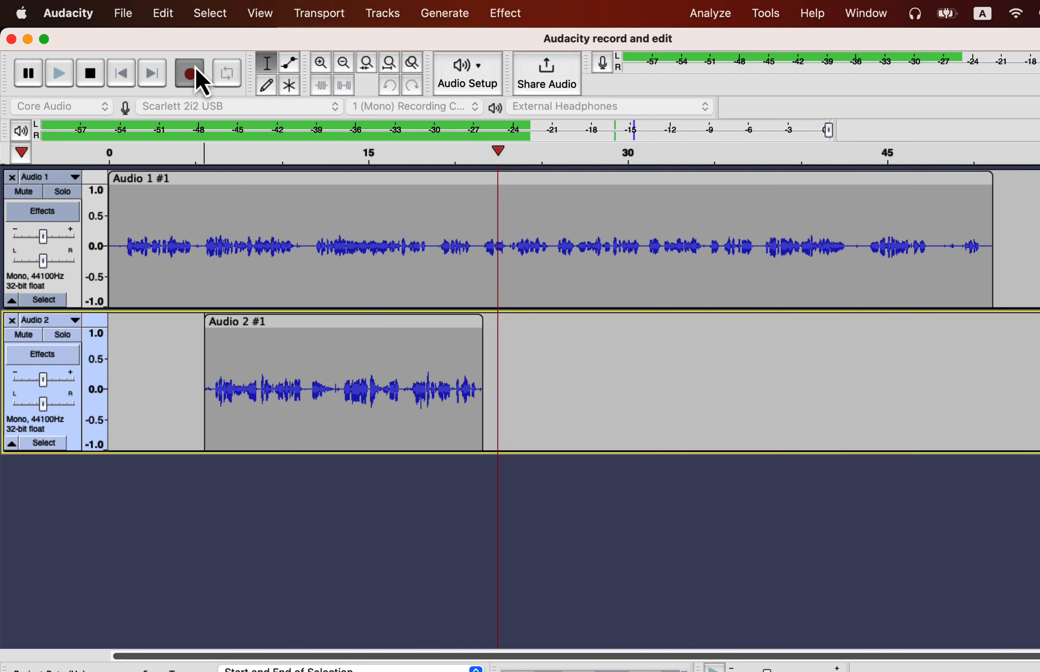
left_click(98, 83)
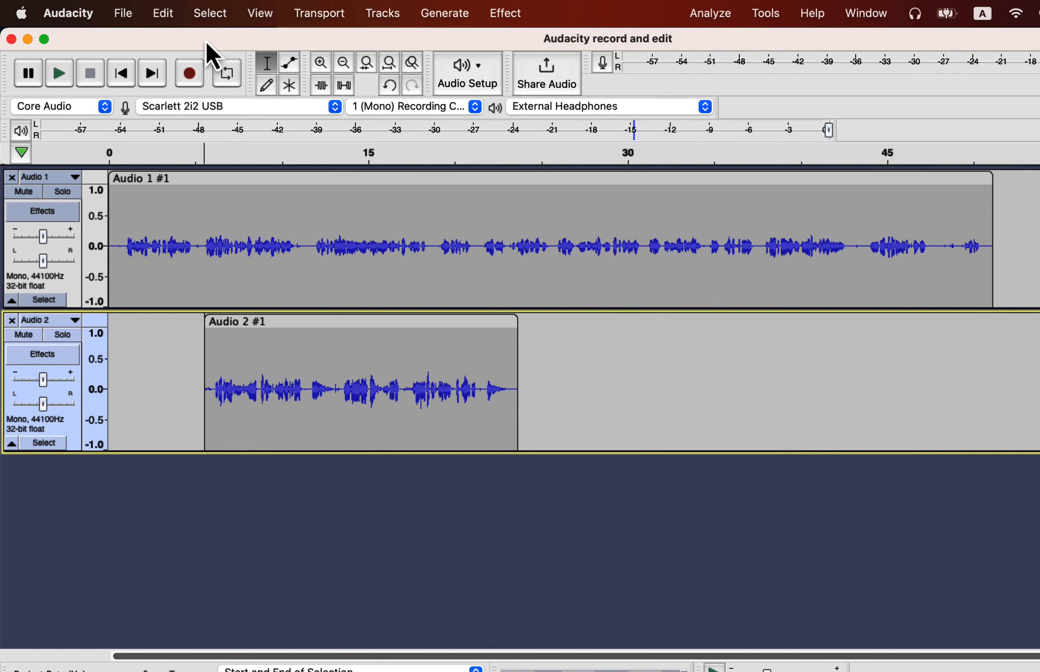
Turn off Overdub in the transport options
left_click(309, 15)
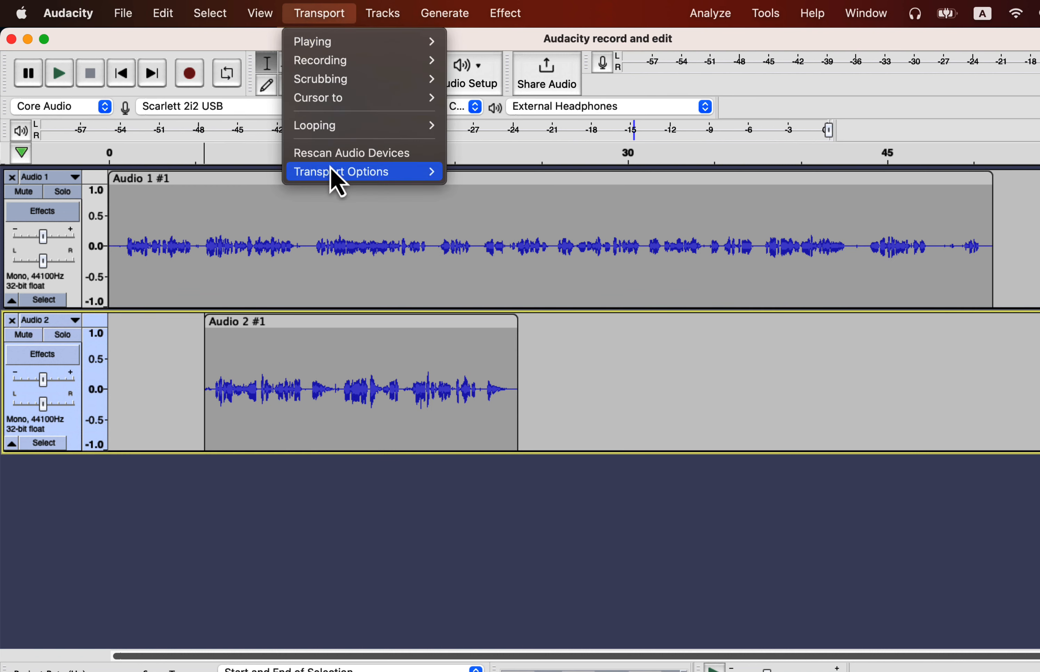
mouse_move(339, 183)
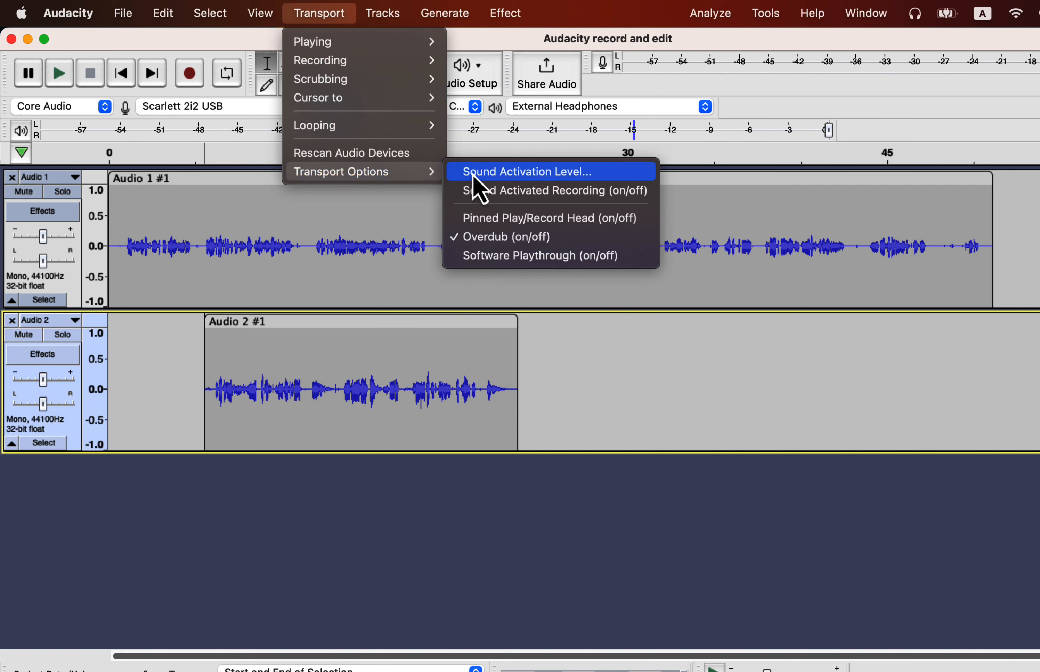
left_click(491, 238)
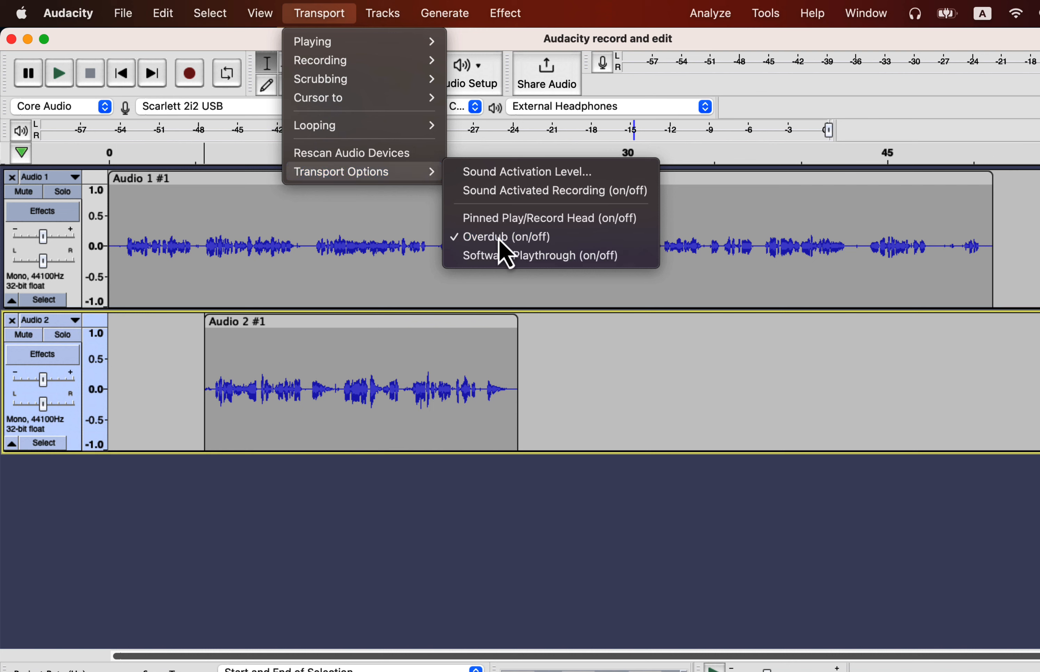
Turn Software Playthrough on in the transport options, and turn it off again
left_click(323, 14)
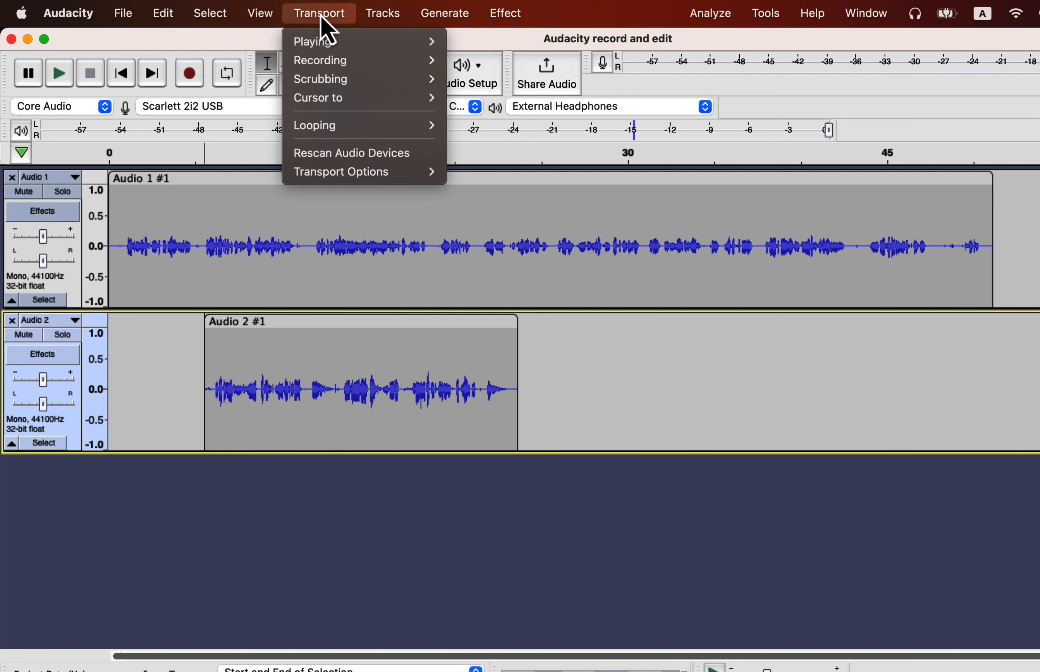
mouse_move(347, 177)
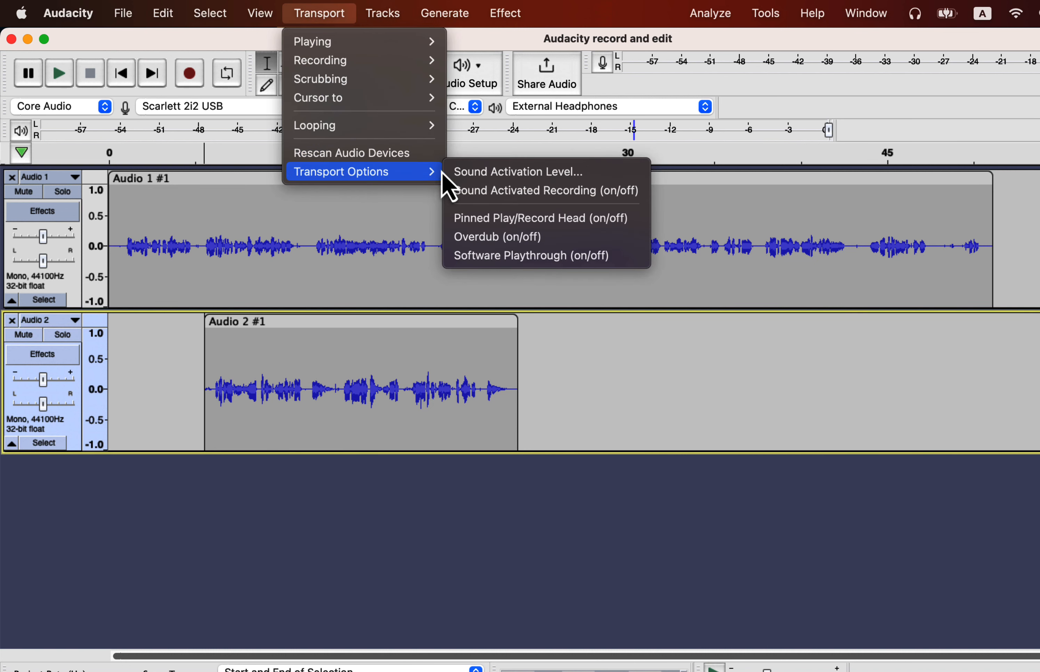
left_click(476, 258)
left_click(321, 11)
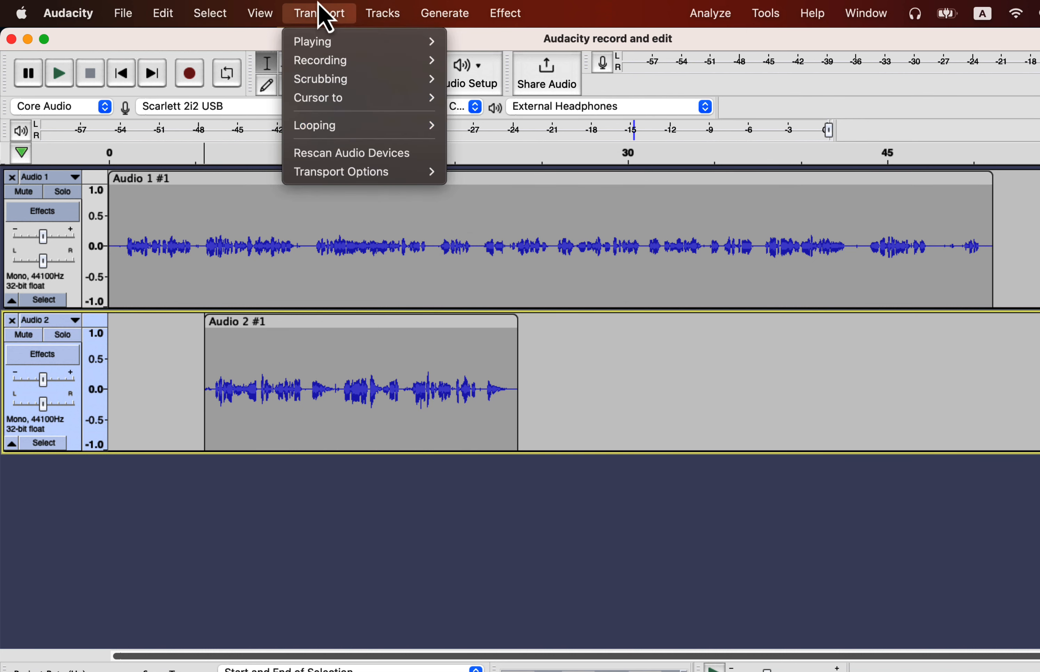
mouse_move(331, 177)
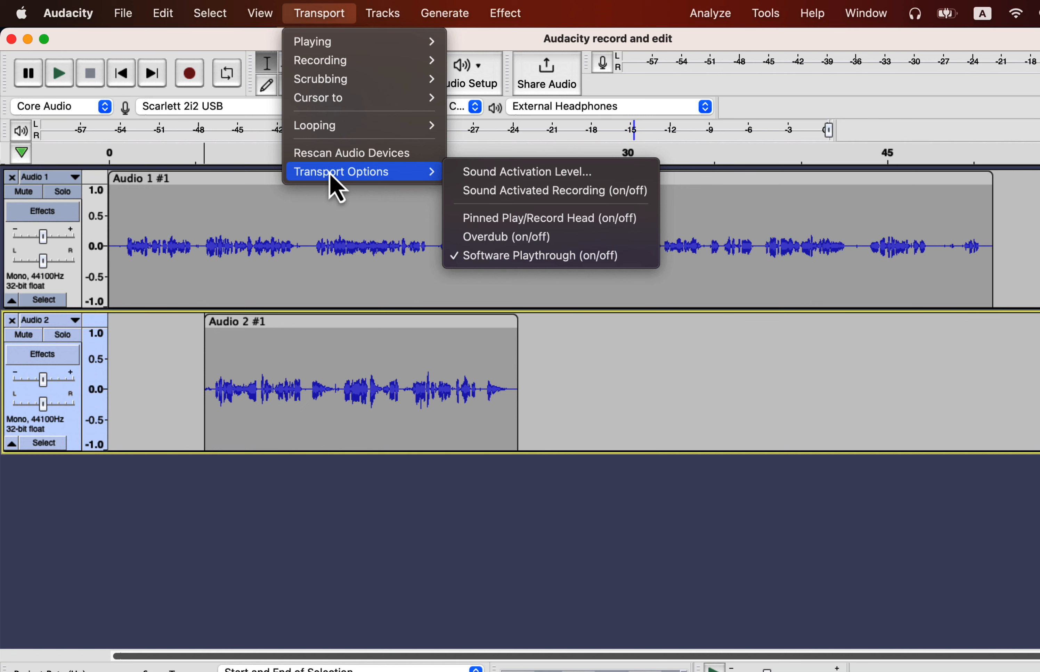
left_click(481, 256)
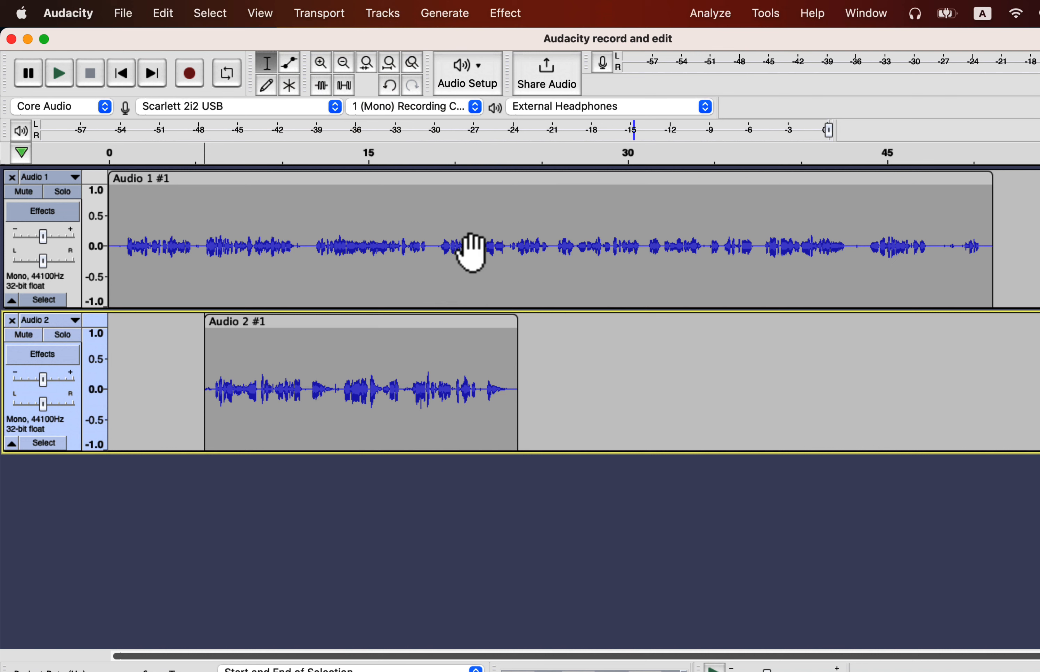
left_click(330, 17)
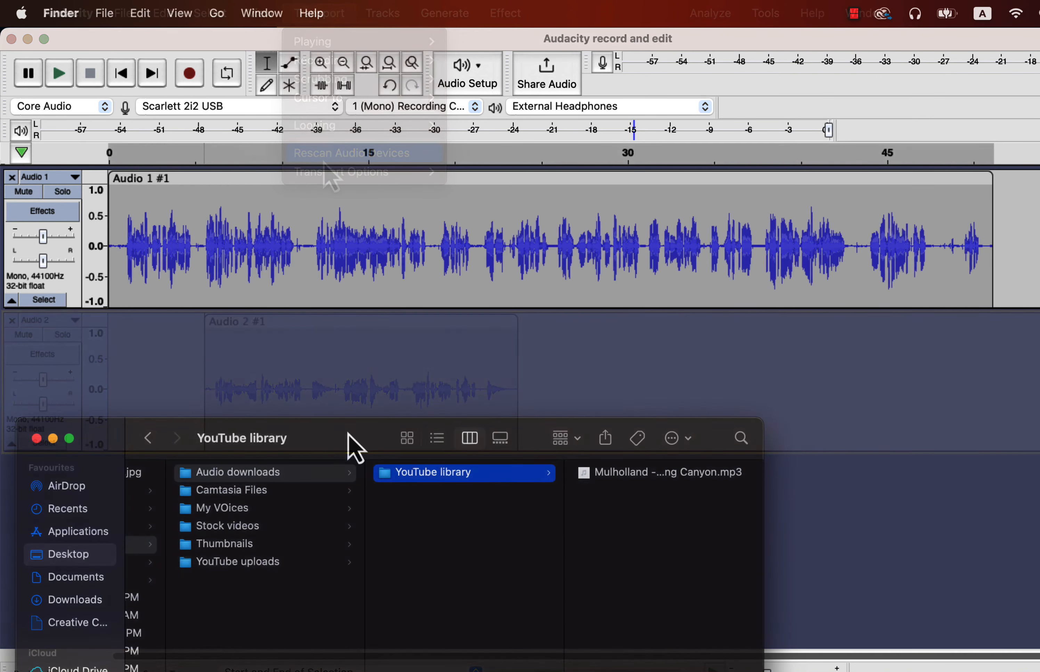
Import Mulholland - King Canyon.mp3 from the Finder folder YouTube library as a new track below Audio 1, and close the Finder window
left_click(634, 473)
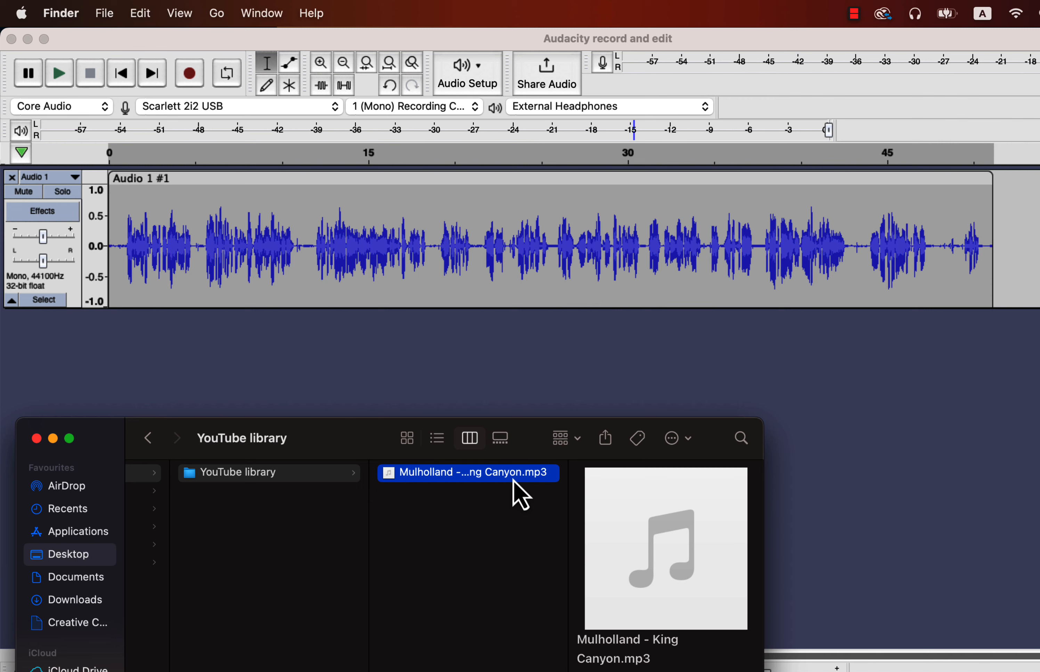
left_click_drag(328, 375, 335, 391)
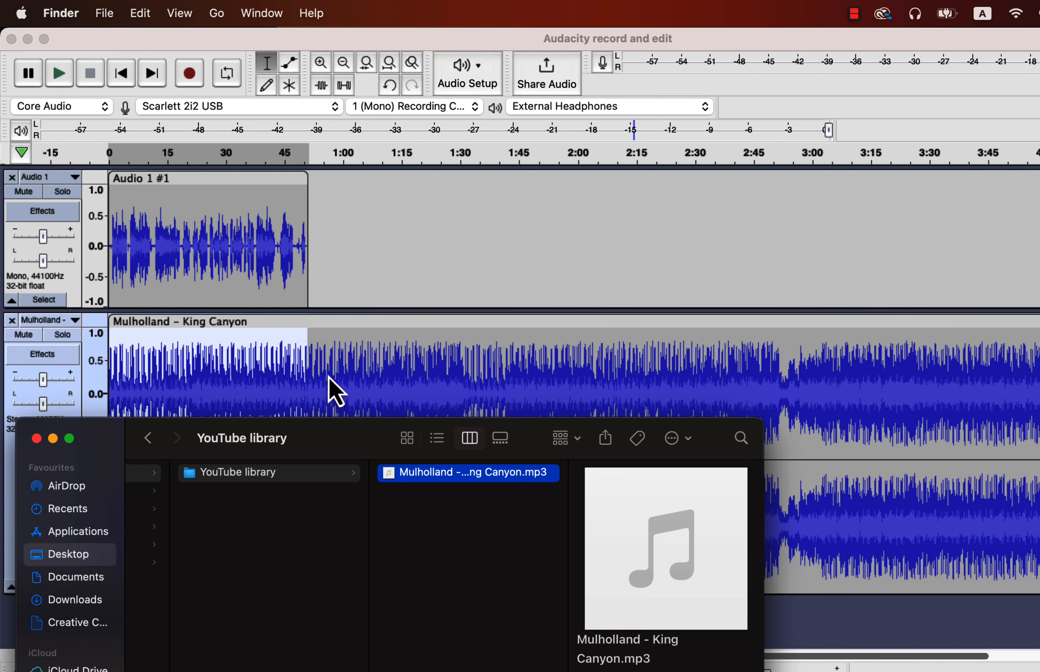
left_click(36, 439)
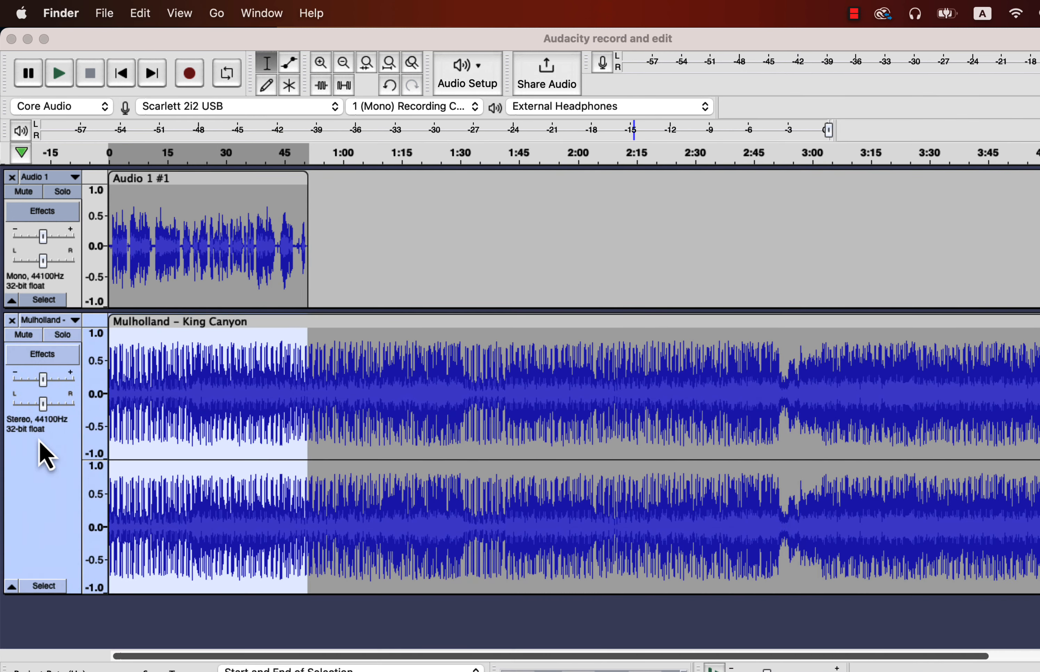
Select the whole Mulholland - King Canyon music clip
left_click(231, 271)
scroll(216, 274, "up", 3)
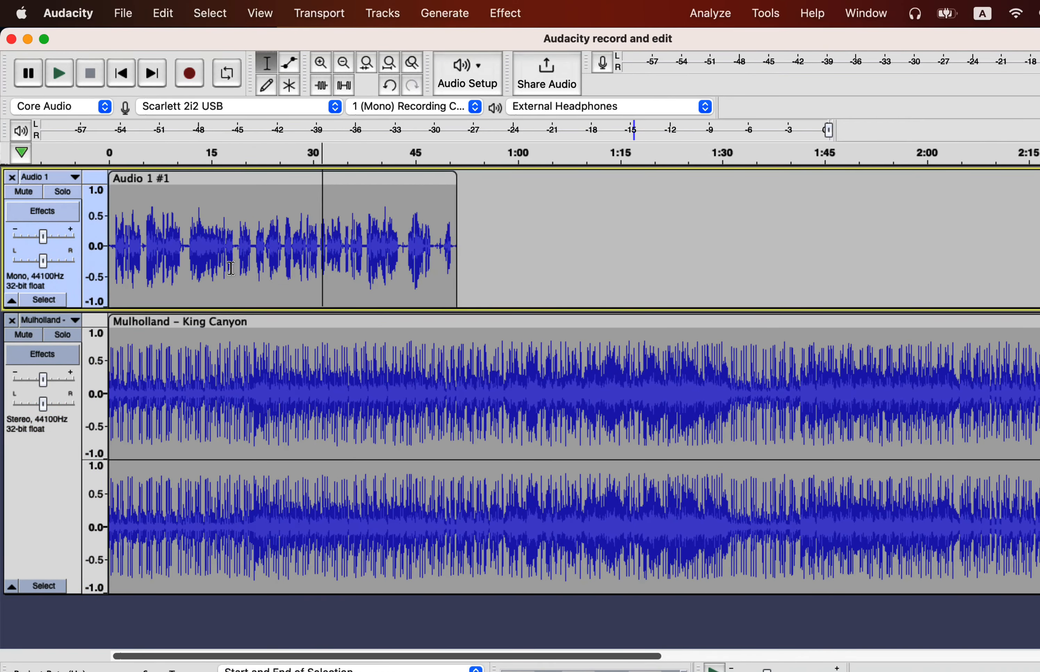
scroll(231, 269, "up", 3)
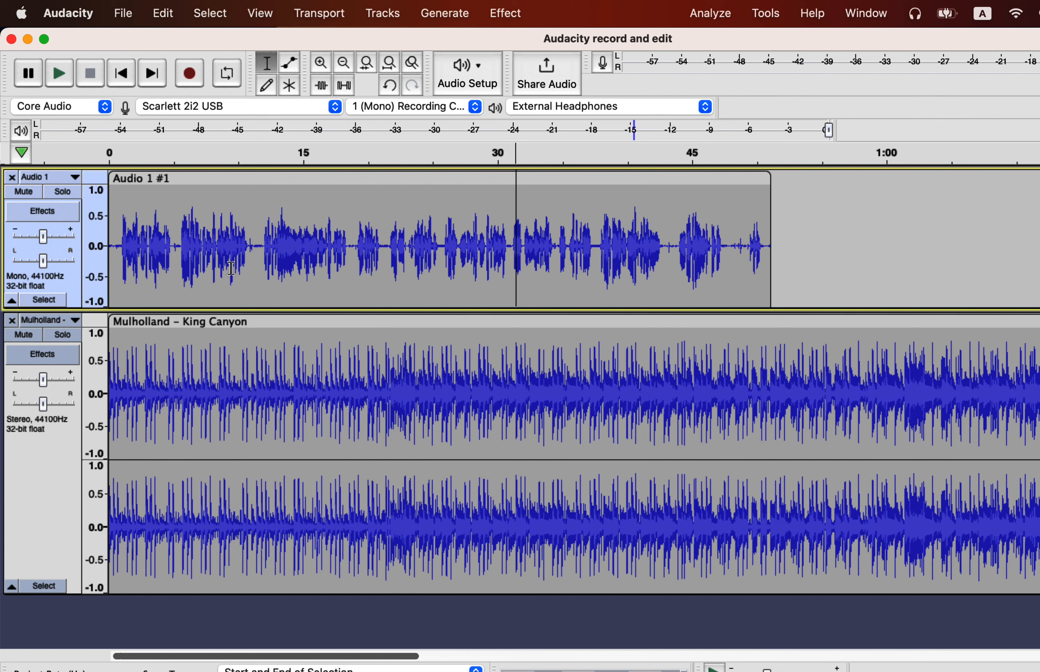
left_click(235, 386)
double_click(235, 386)
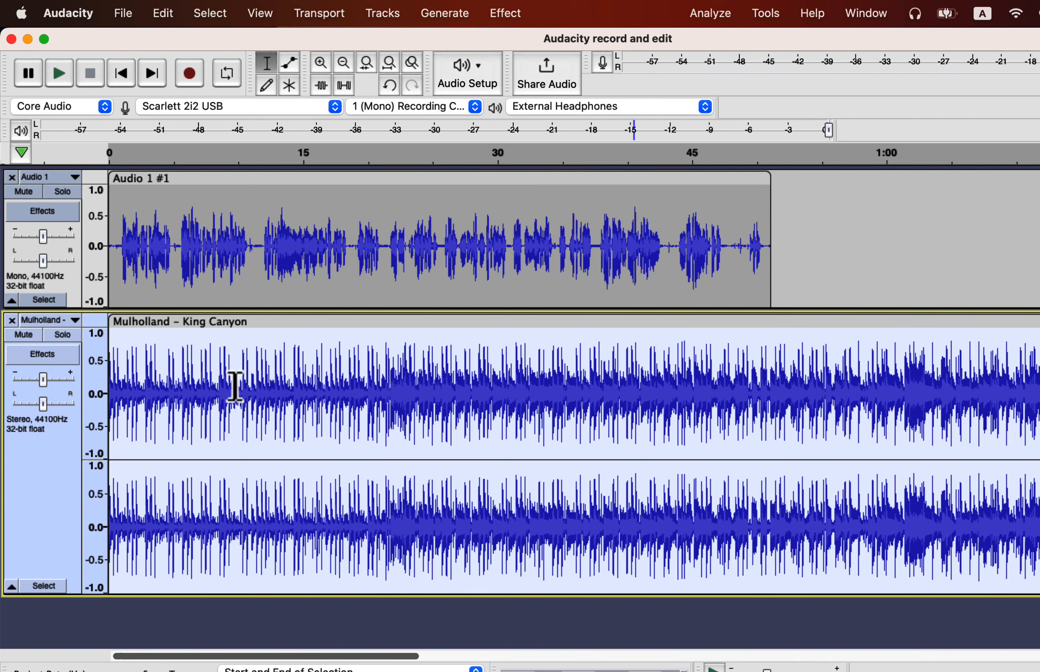
Try to apply Auto Duck to the selected music track with Audio 1 still placed above it
left_click(506, 14)
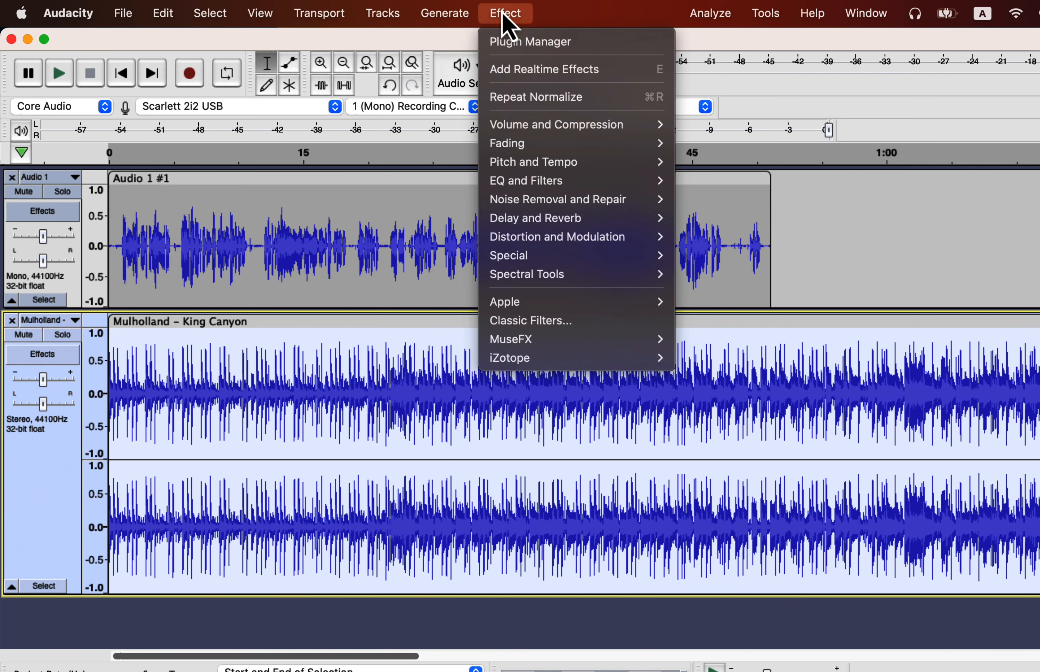
mouse_move(507, 129)
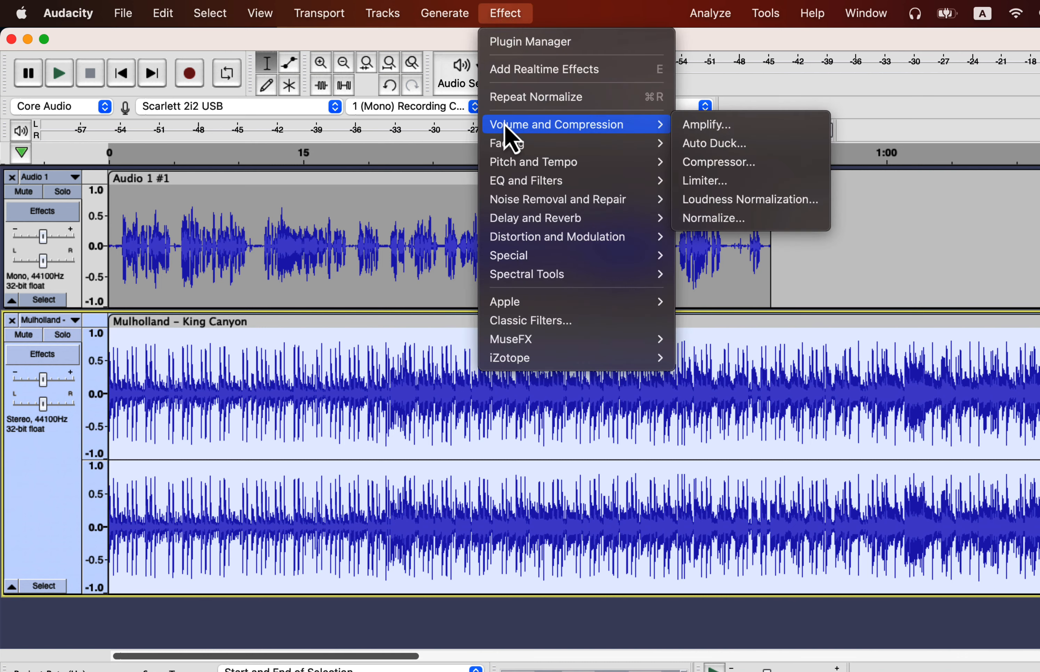
left_click(714, 149)
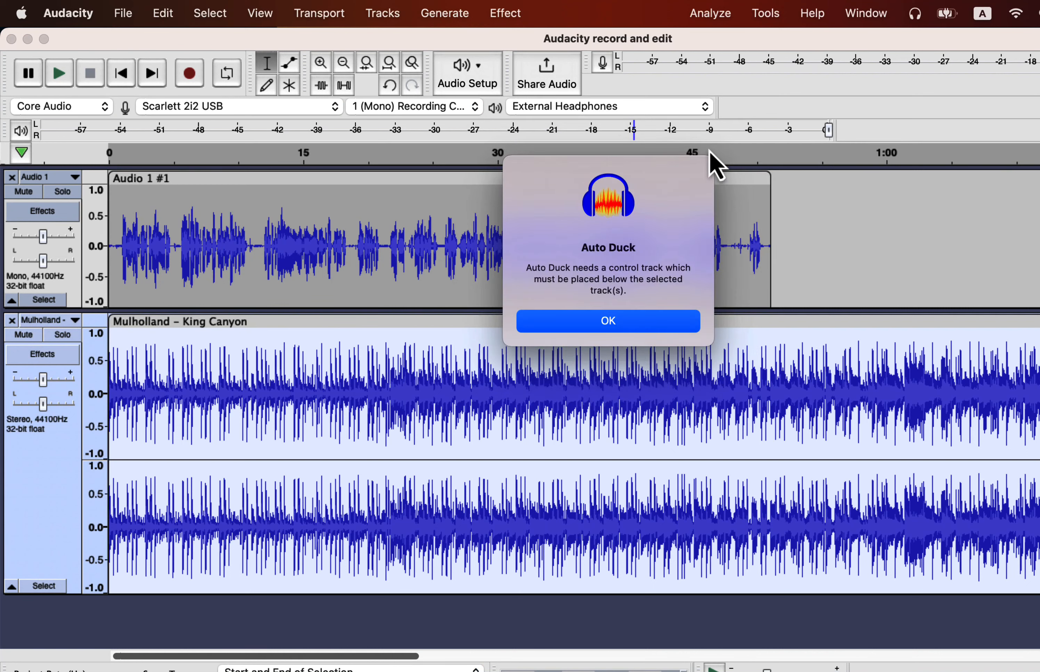
left_click(564, 324)
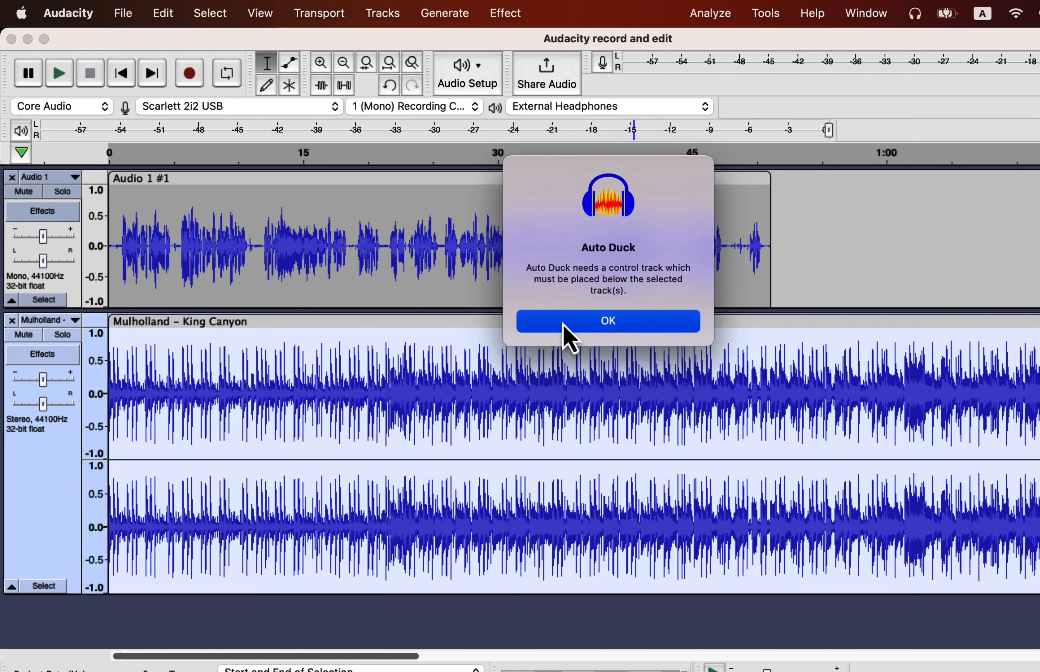
Move the Mulholland - King Canyon track up one place, above Audio 1
left_click(77, 323)
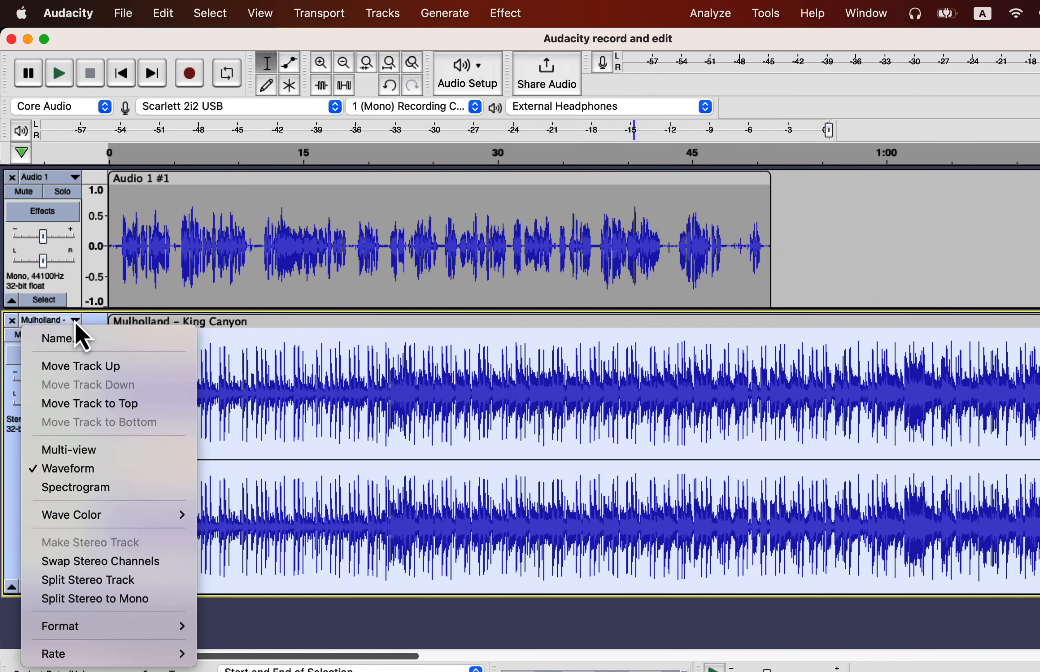
left_click(75, 365)
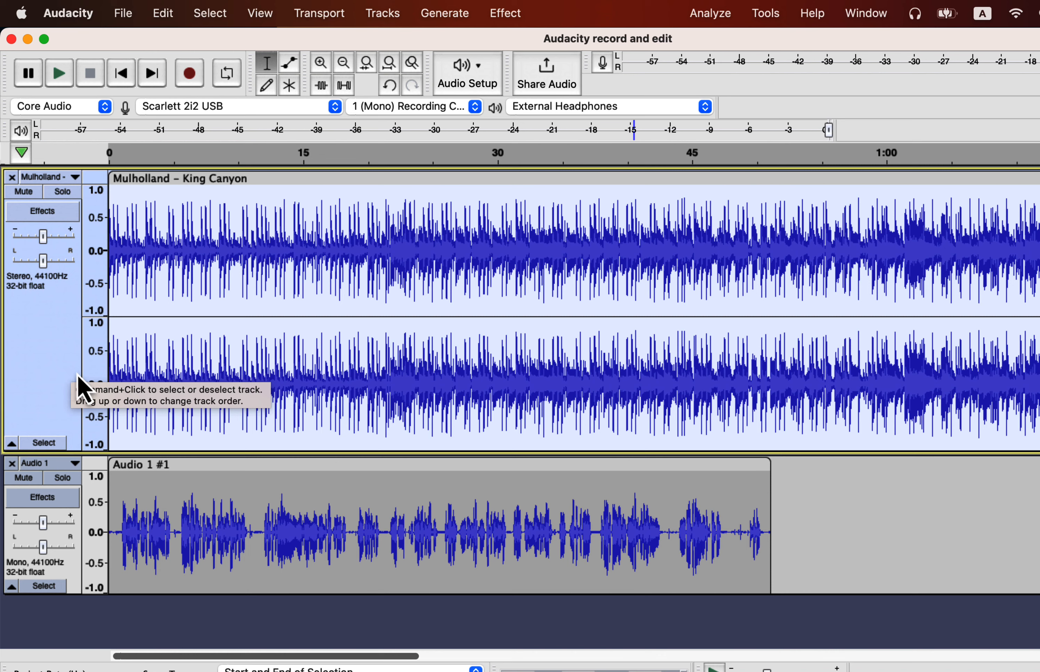
Shift the Audio 1 clip to start at about 3 seconds, and play back the opening of the mix
left_click_drag(144, 464, 179, 468)
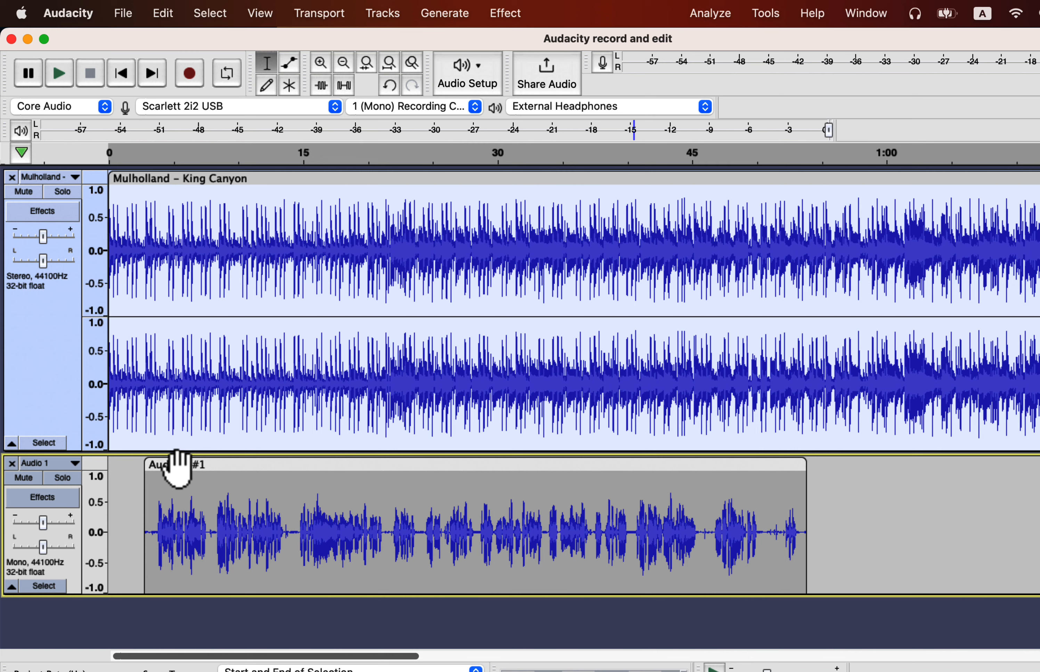
key("space")
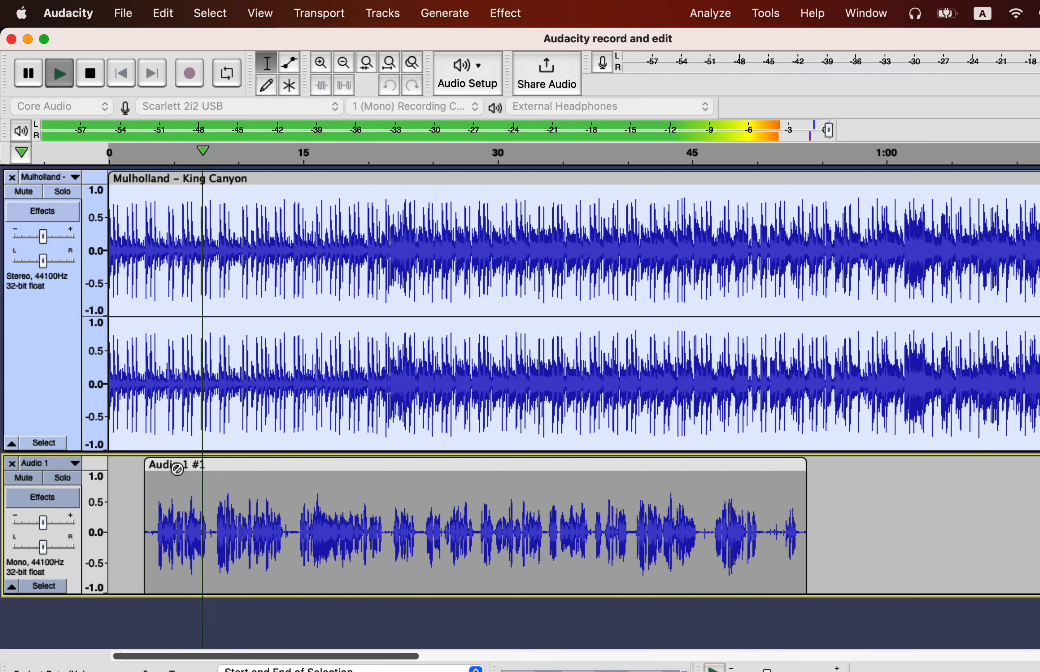
key("space")
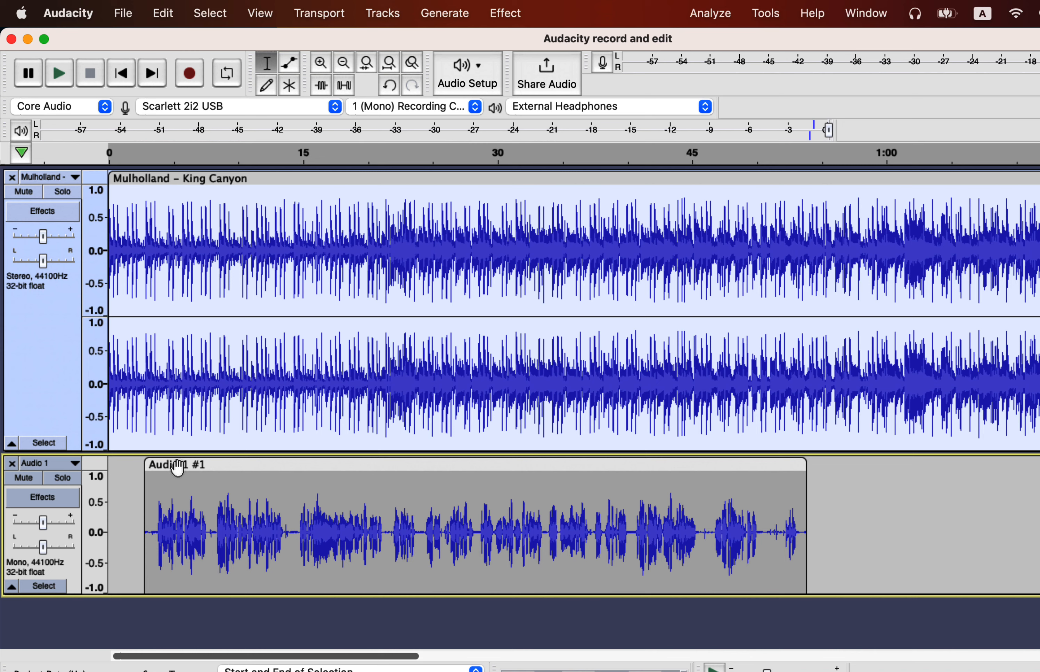
Apply Auto Duck to the music track with a duck amount of -12 dB and a -30 dB threshold, and play back the result
left_click(507, 13)
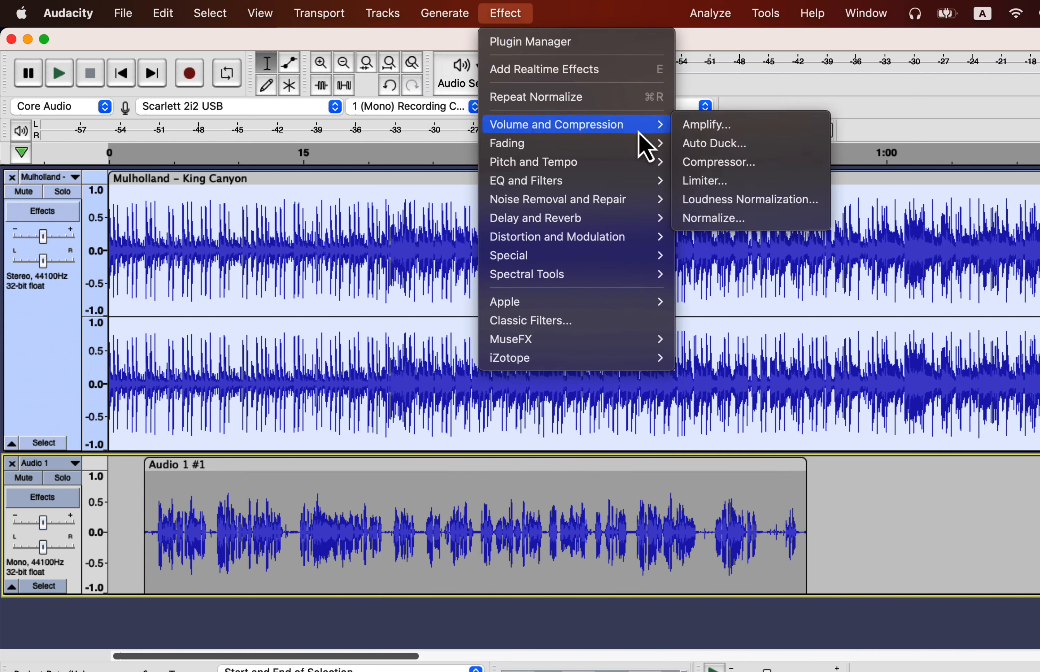
left_click(713, 142)
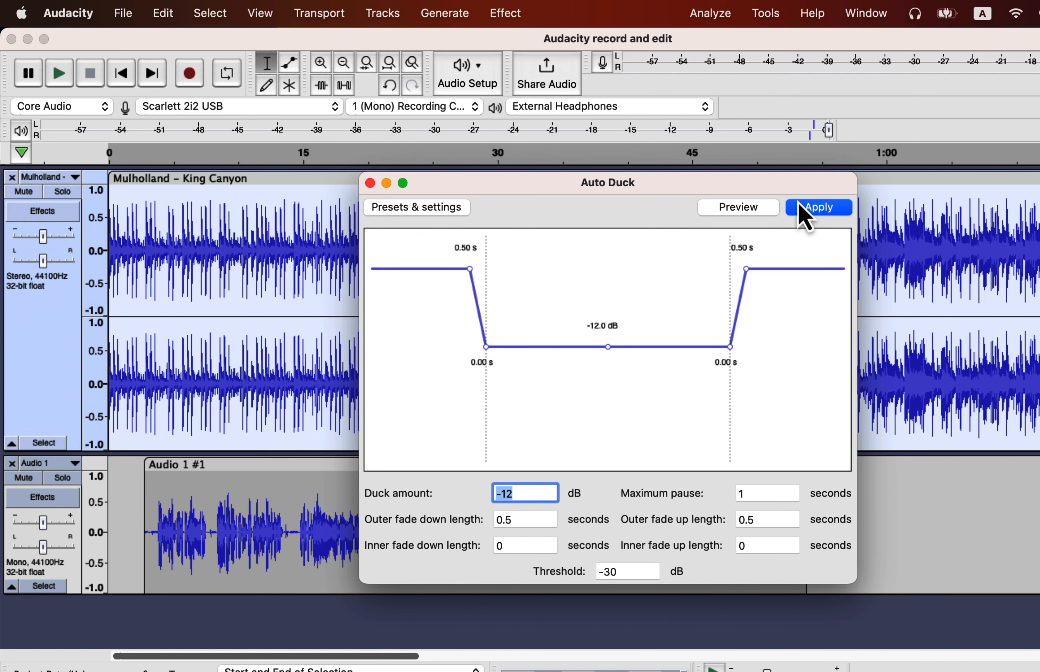
left_click(811, 209)
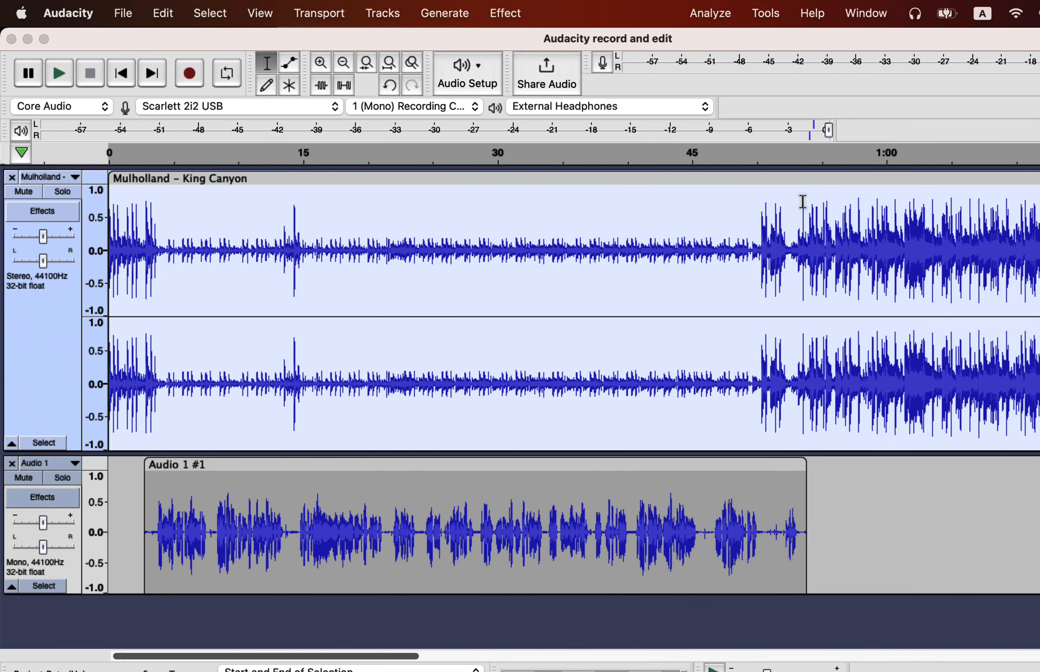
key("space")
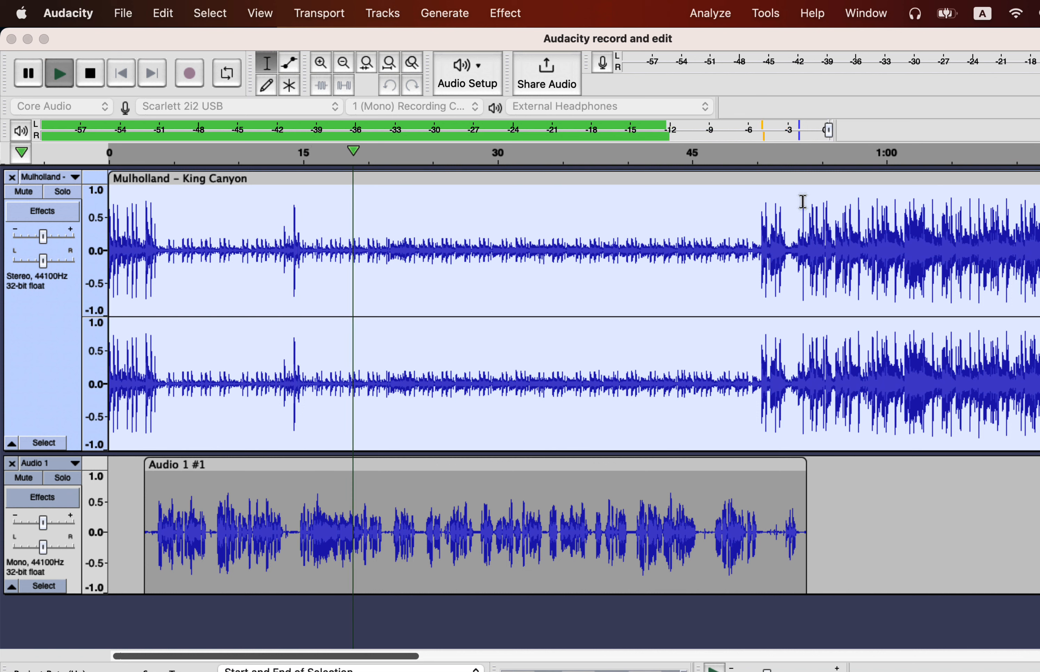
key("space")
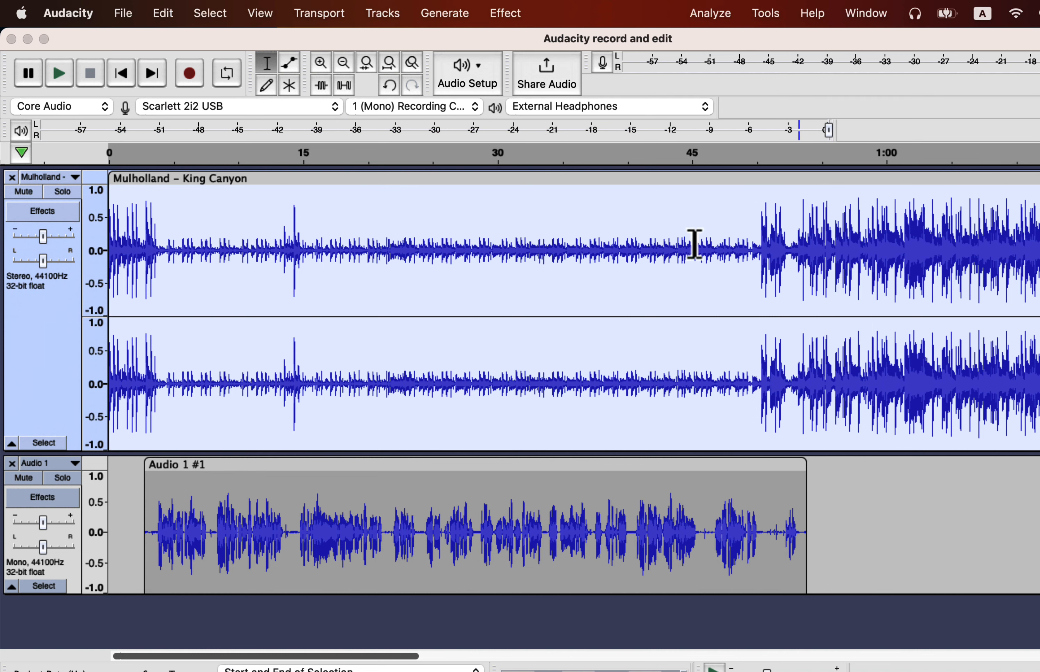
With the Envelope tool, add points to the music clip at about 21 and 36 seconds and lower its volume at about 25 and 33 seconds
left_click(398, 225)
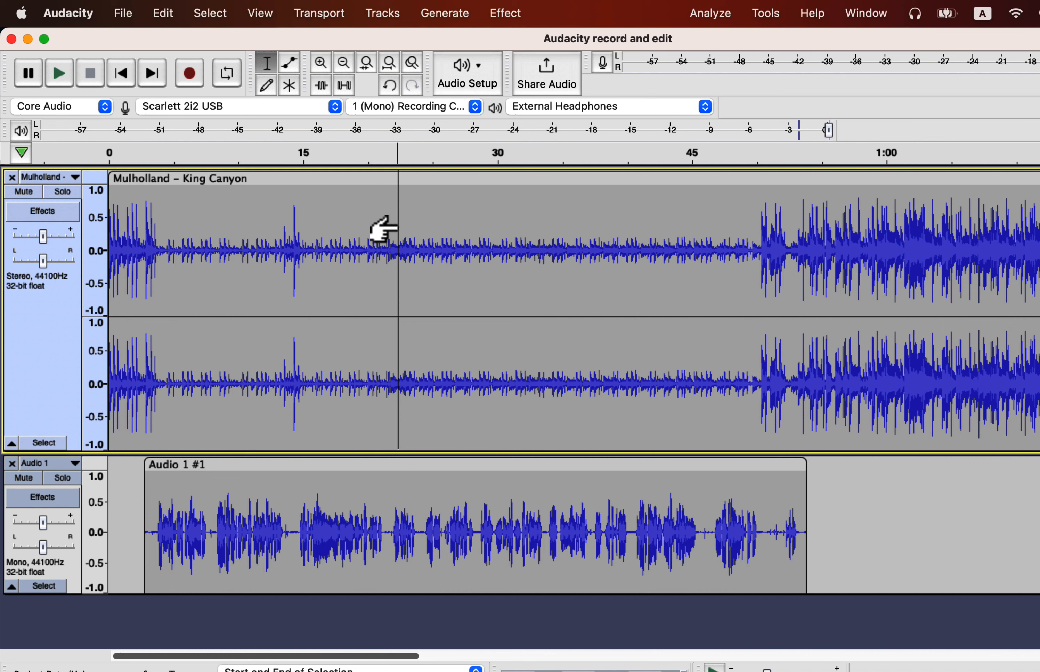
left_click(290, 64)
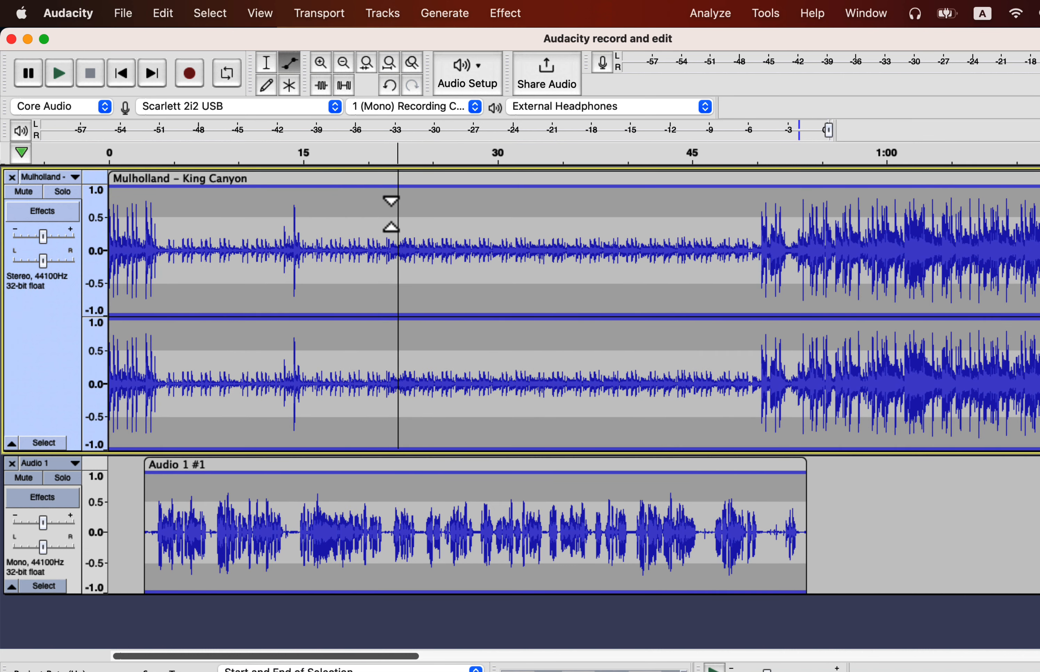
left_click(381, 217)
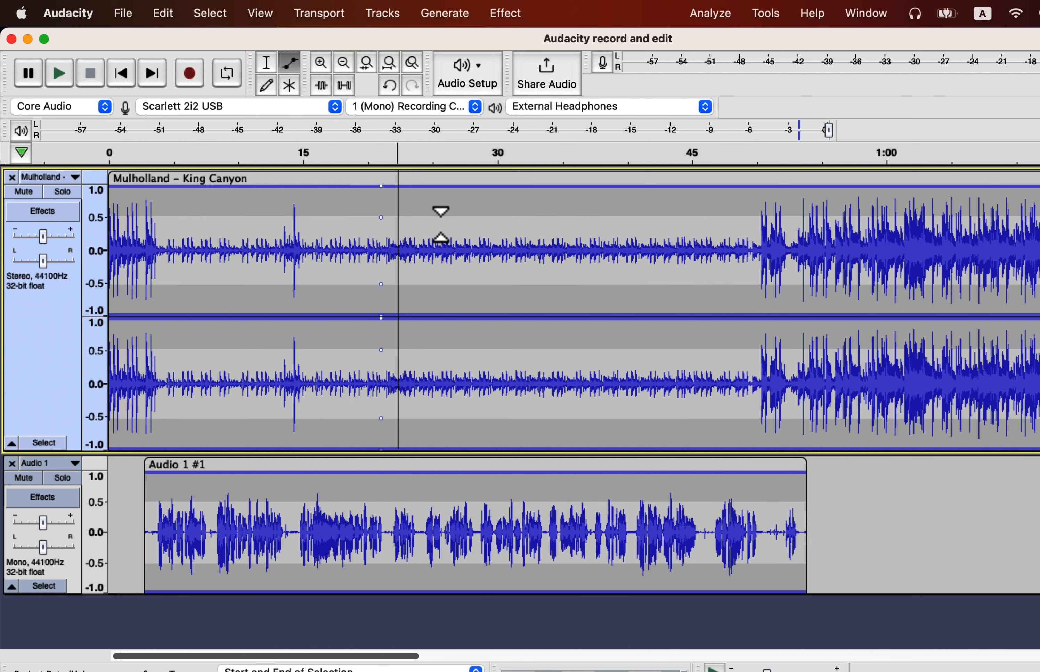
left_click(580, 218)
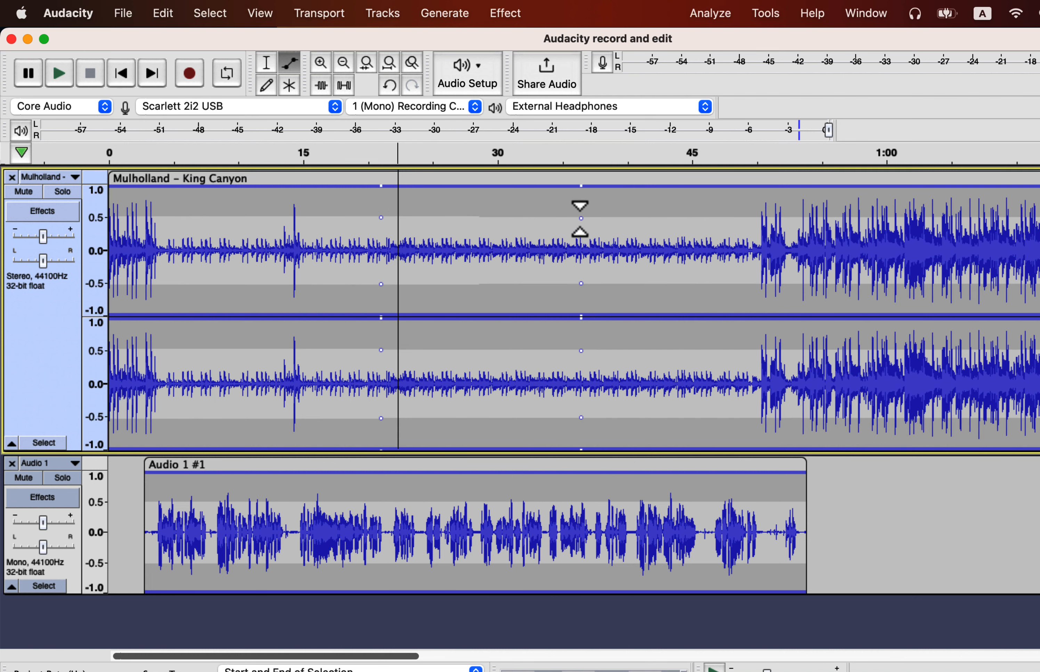
left_click_drag(482, 217, 433, 241)
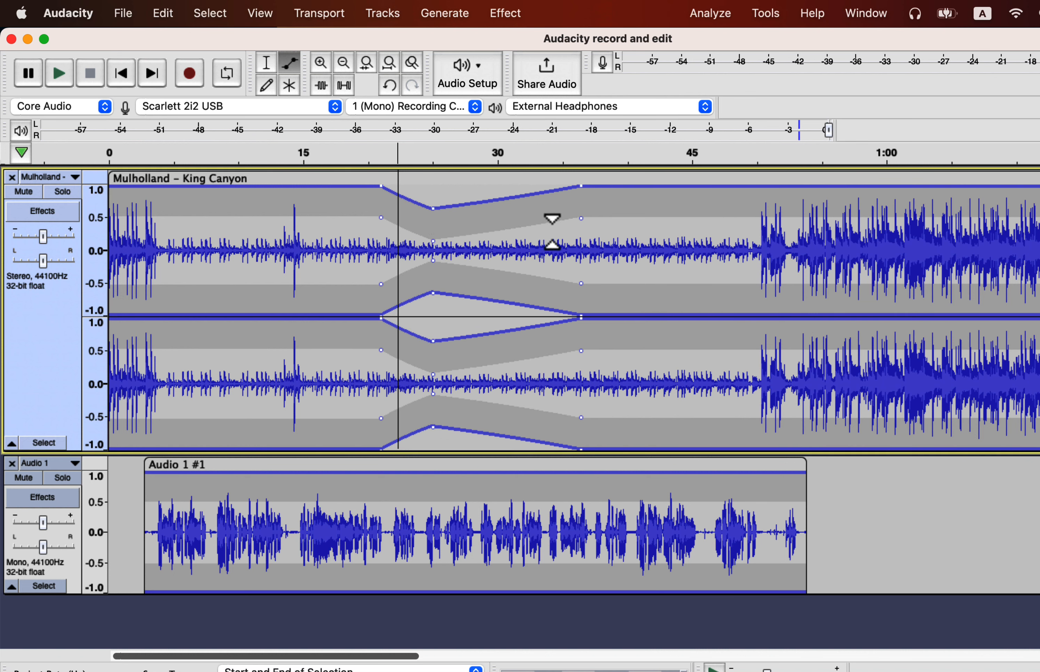
left_click(541, 224)
left_click_drag(541, 226, 539, 232)
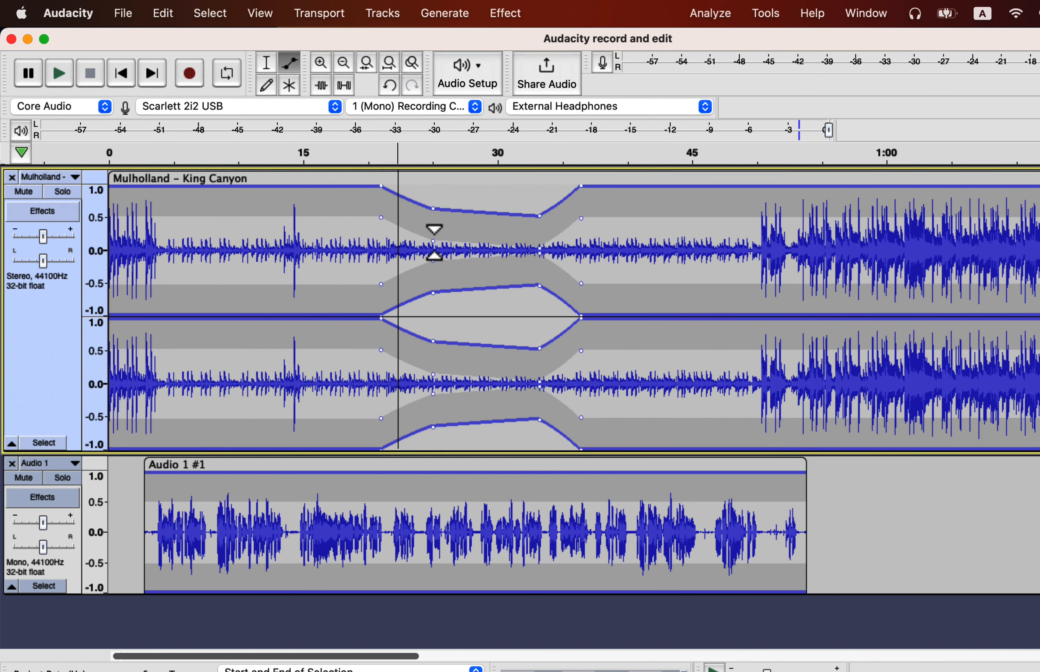
Deepen the music clip's envelope dip at about 25 seconds, add points at about 0:50 and 1:13, and lower the volume between them
left_click_drag(432, 243, 435, 250)
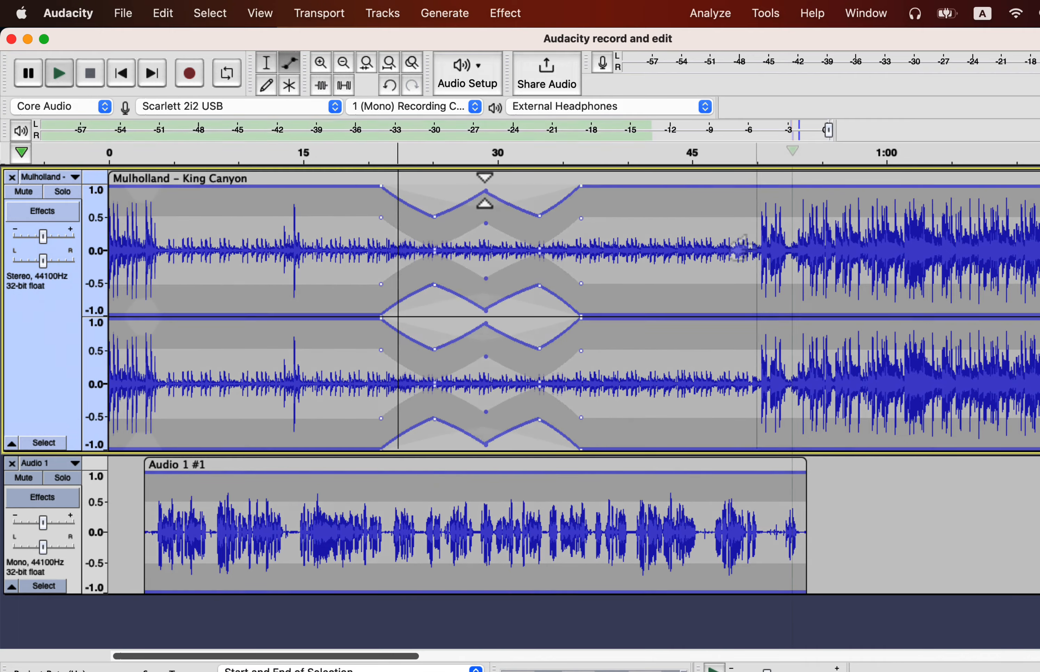
key("F1")
left_click(756, 249)
left_click(290, 65)
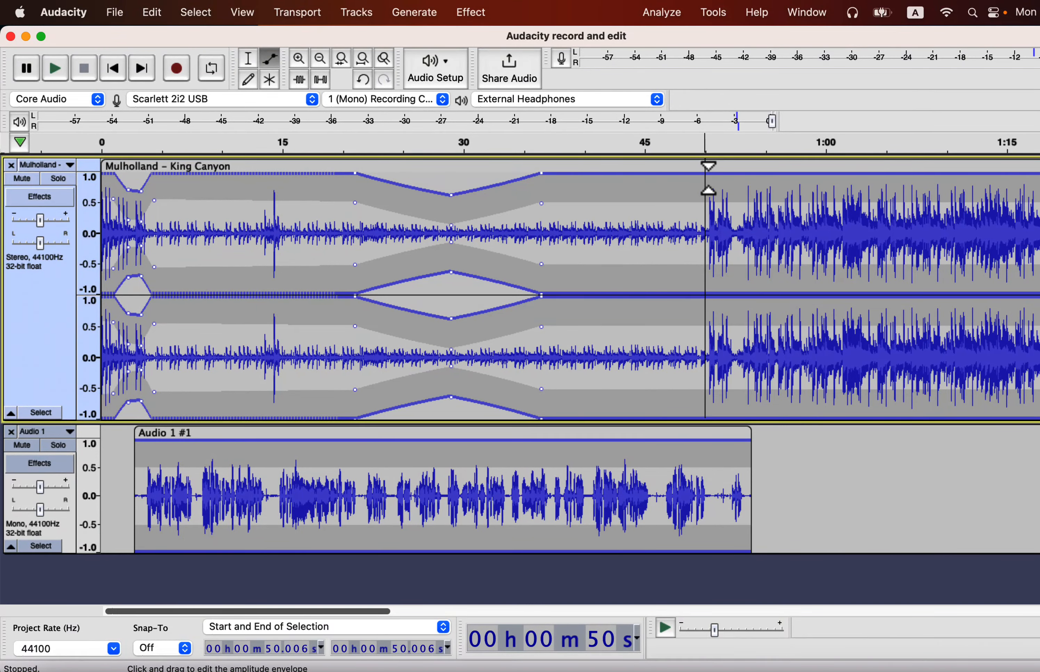
left_click(708, 179)
left_click(989, 180)
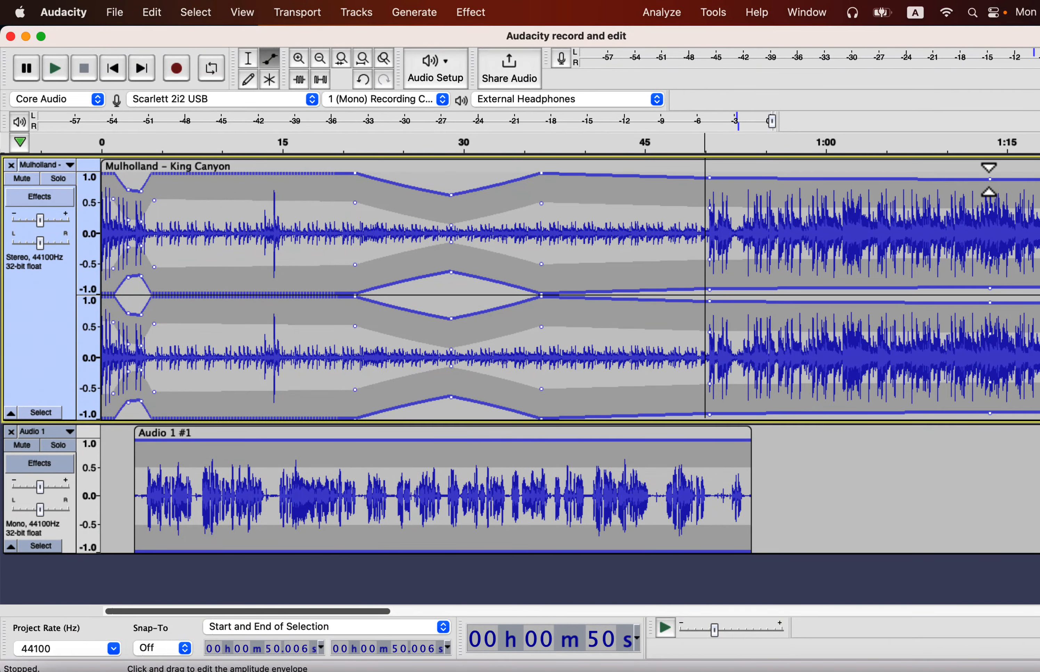
left_click_drag(848, 182, 846, 216)
left_click_drag(749, 195, 731, 223)
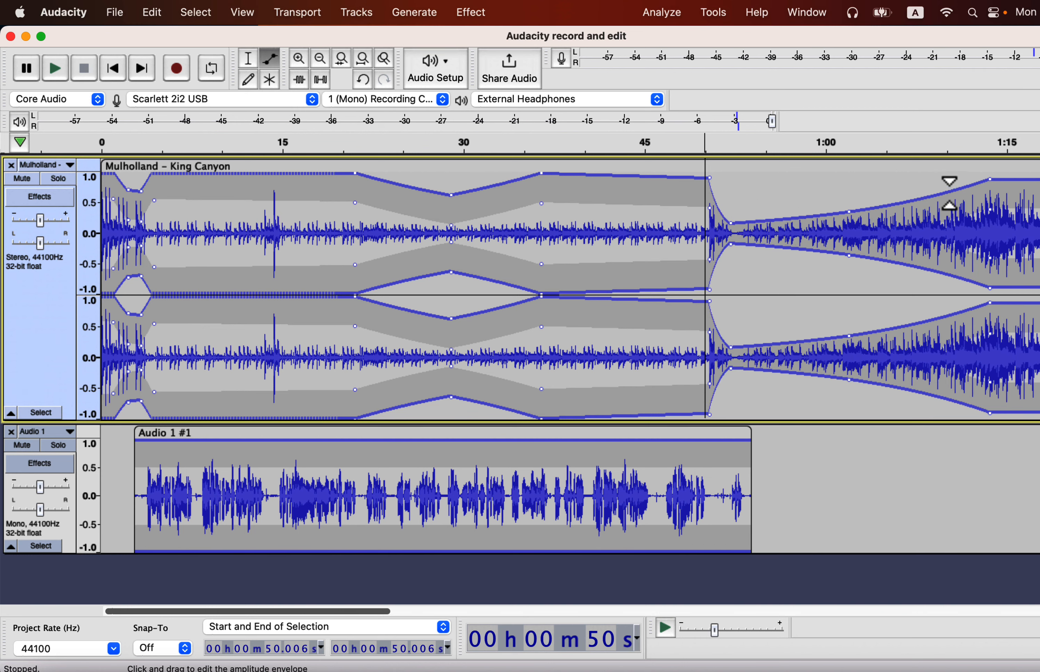
left_click_drag(949, 194, 895, 223)
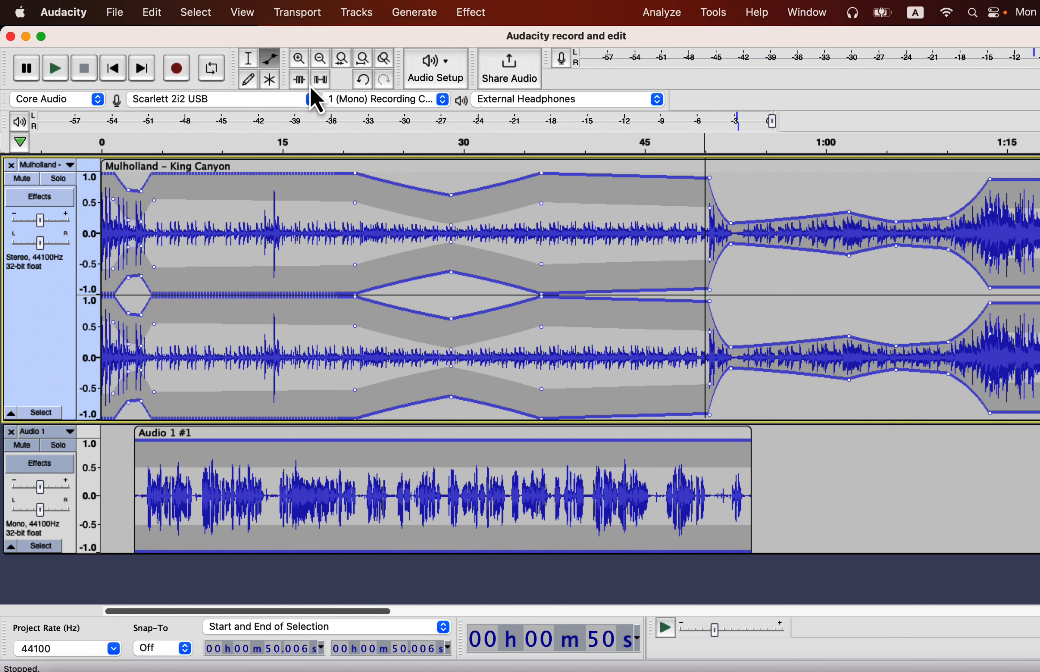
With the Selection tool, play back the music track from about 0:49 and again from about 1:11 to check the volume changes
left_click(247, 59)
left_click(687, 235)
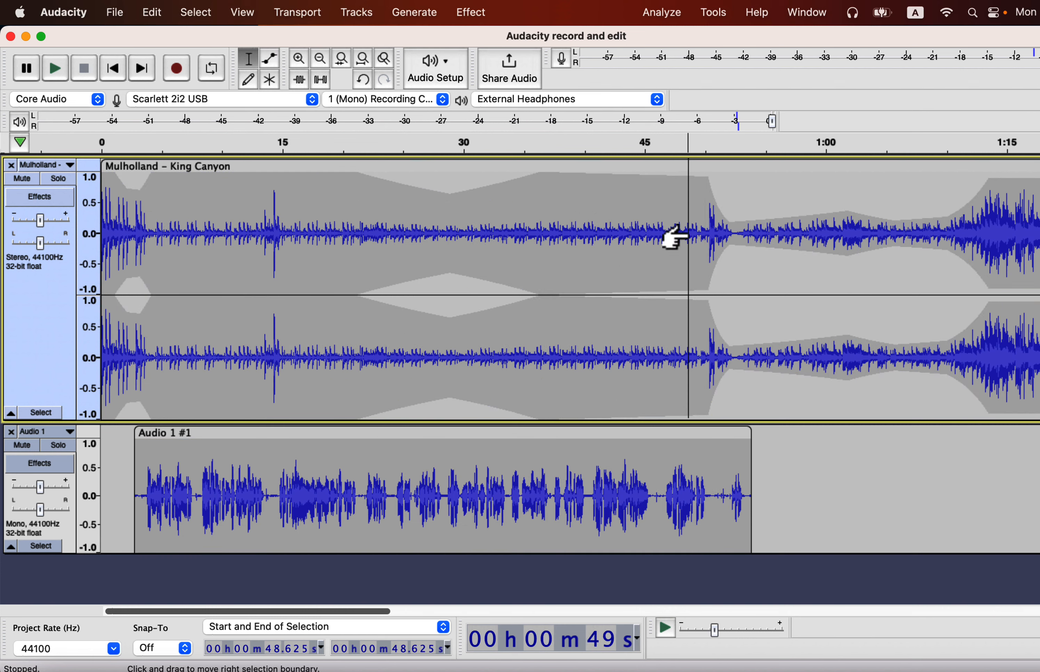
key("space")
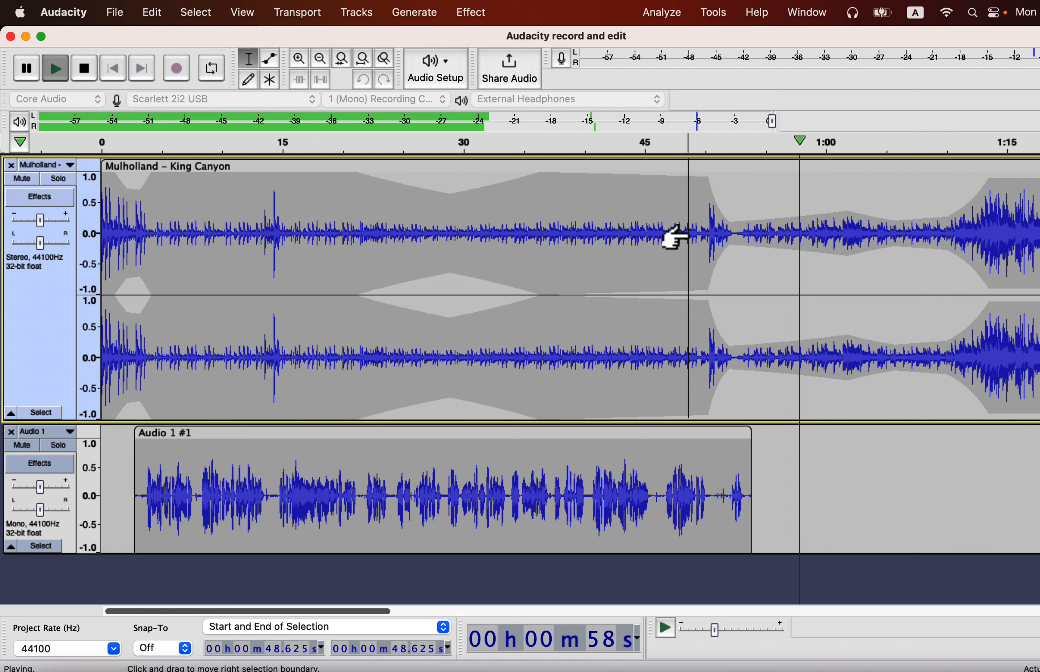
key("space")
left_click(955, 210)
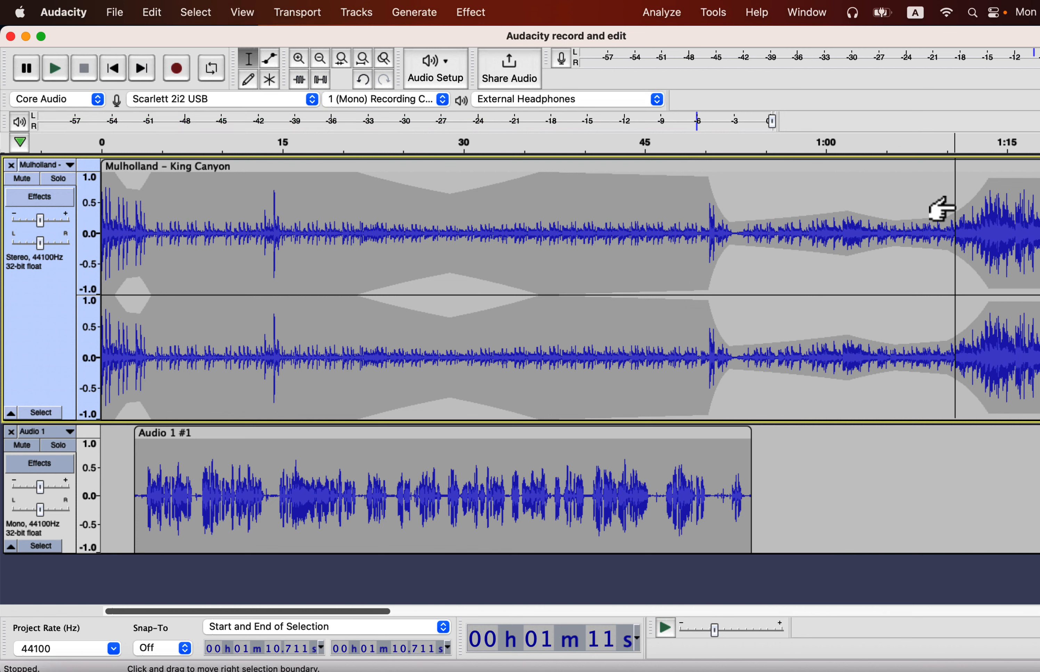
key("space")
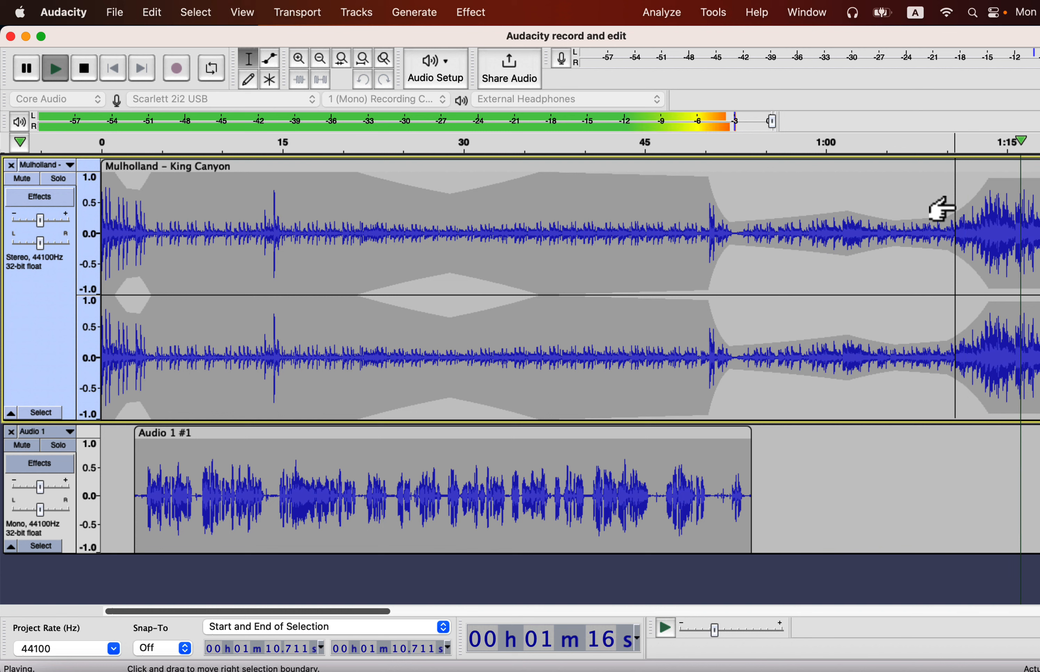
key("space")
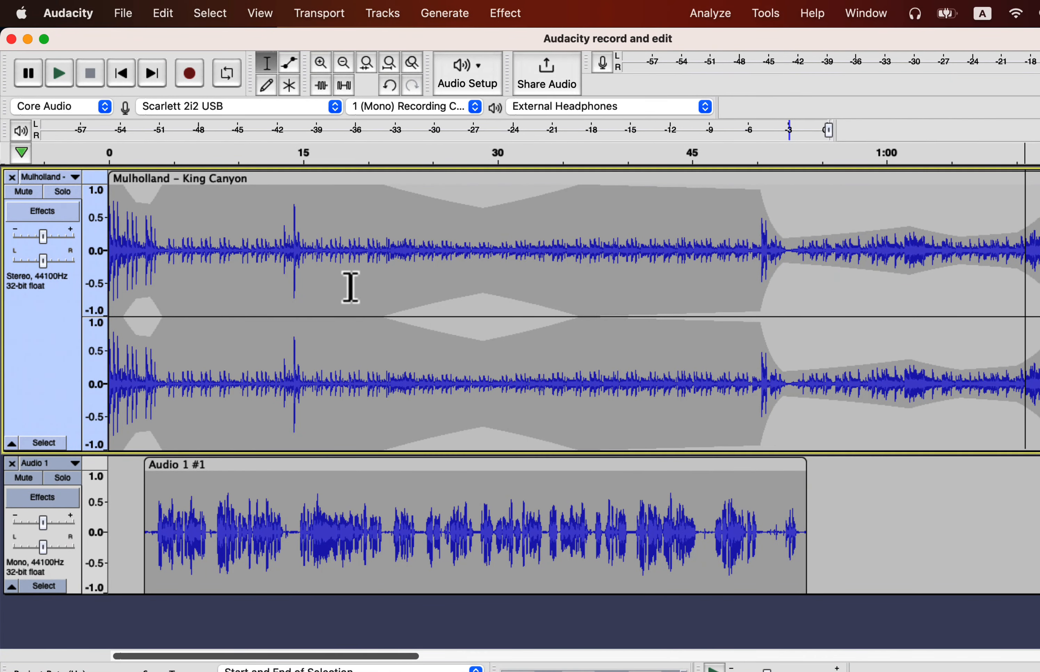
Mix and render the music track to apply its envelope, and select all the audio in both tracks
left_click(381, 13)
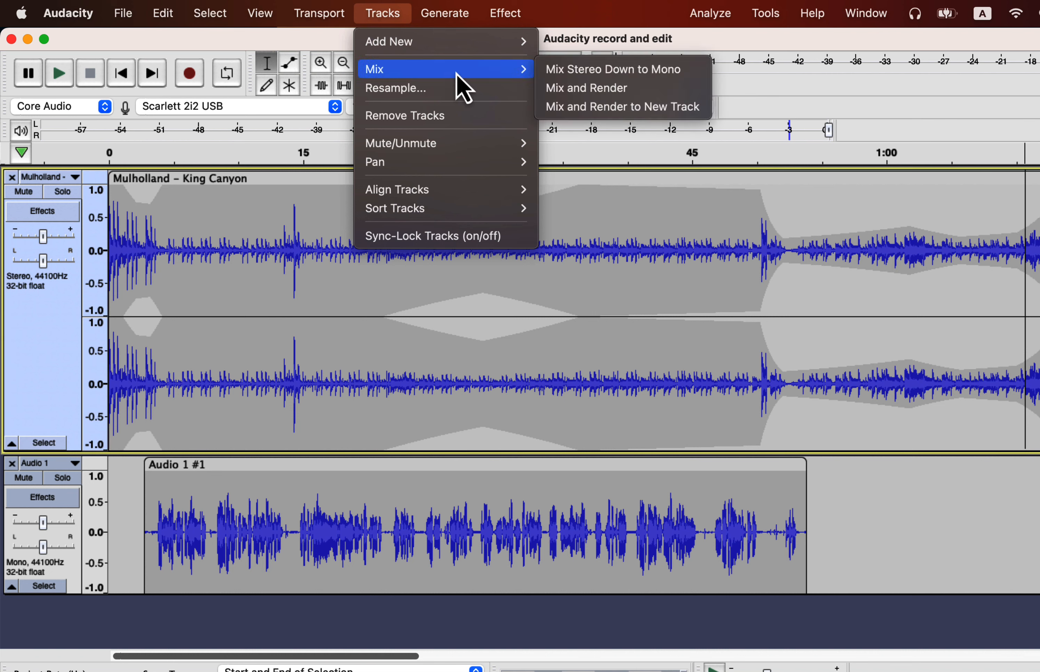
left_click(570, 91)
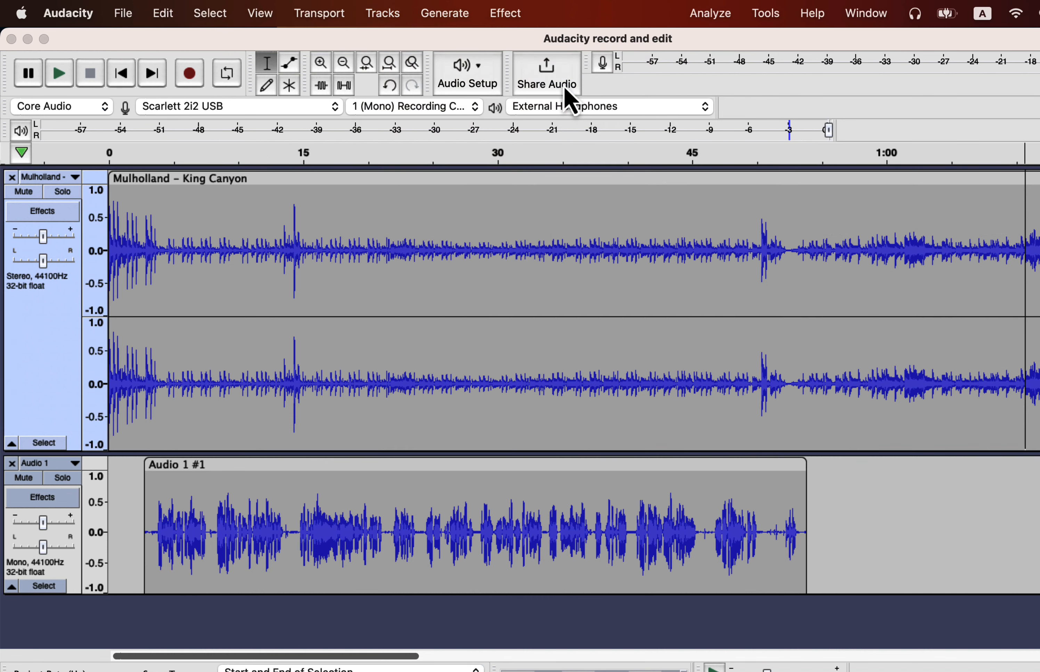
left_click(403, 282)
key("super+a")
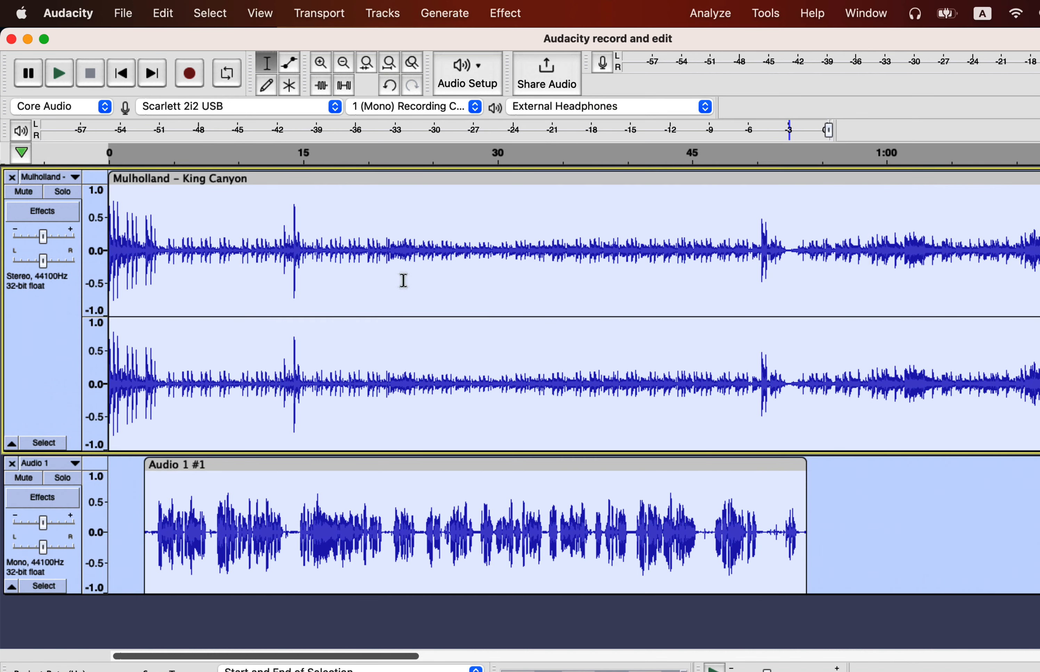
Try to mix and render the music and voice tracks into a single track, play back its opening, and undo the mix
left_click(494, 8)
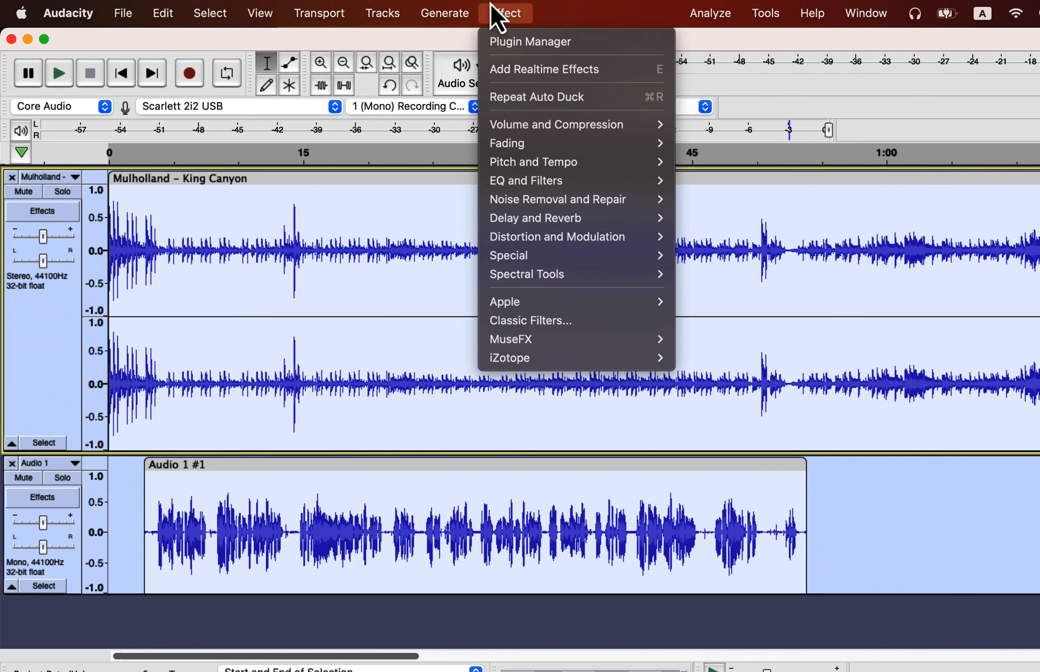
mouse_move(408, 18)
mouse_move(380, 70)
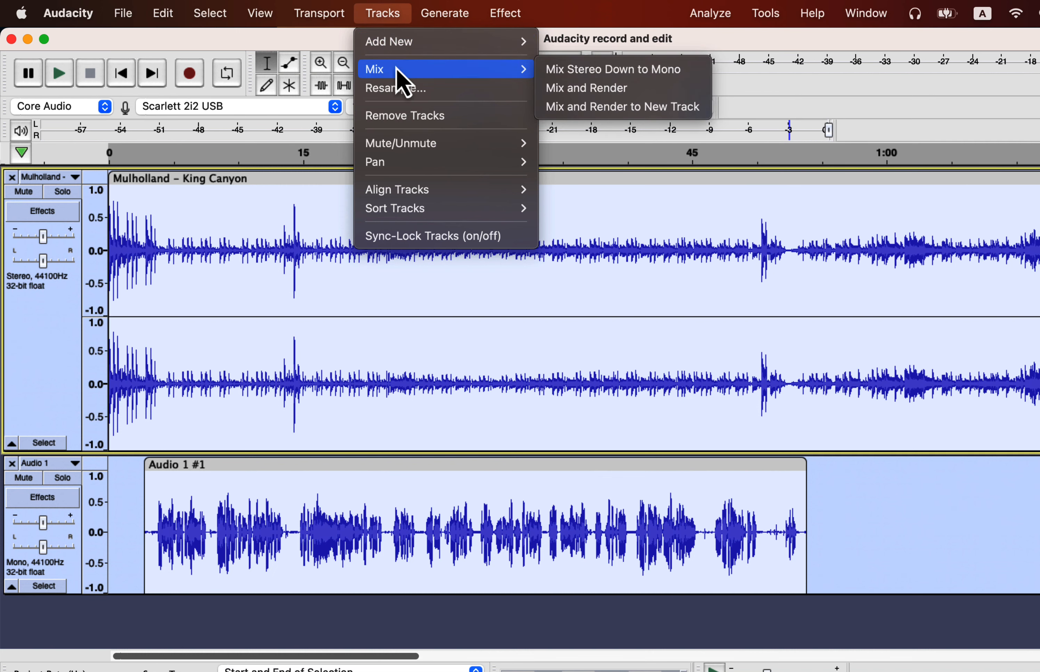
left_click(589, 88)
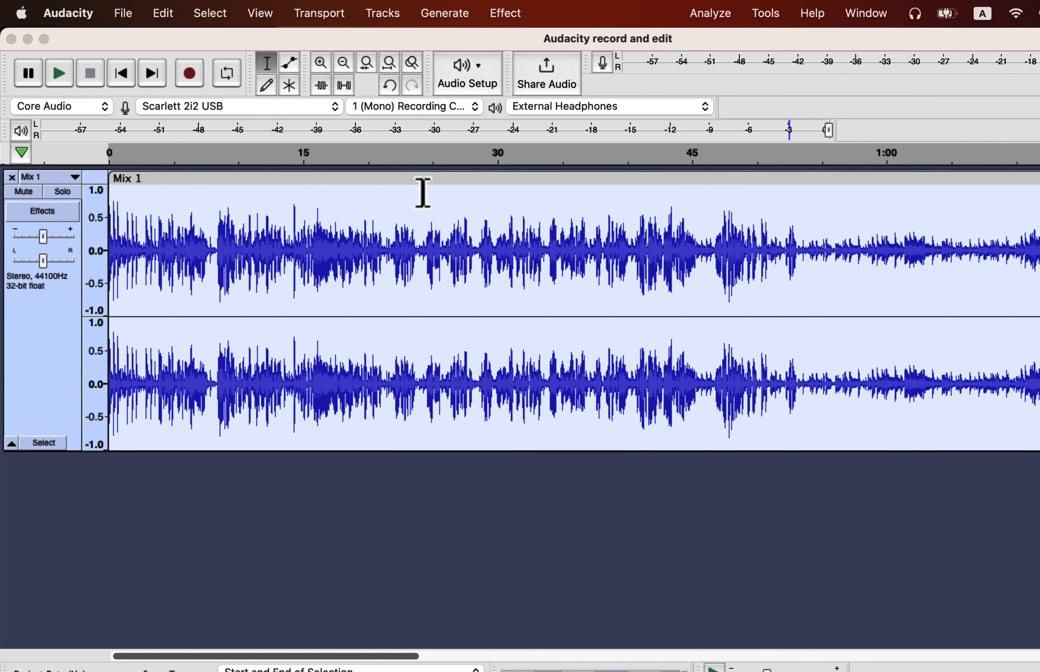
key("space")
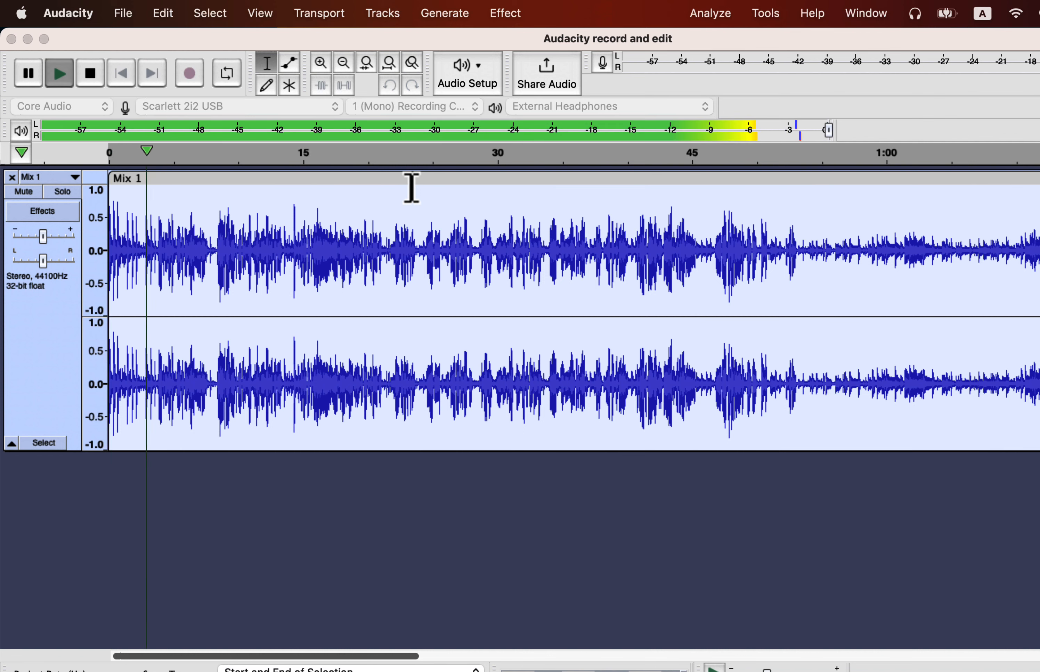
key("space")
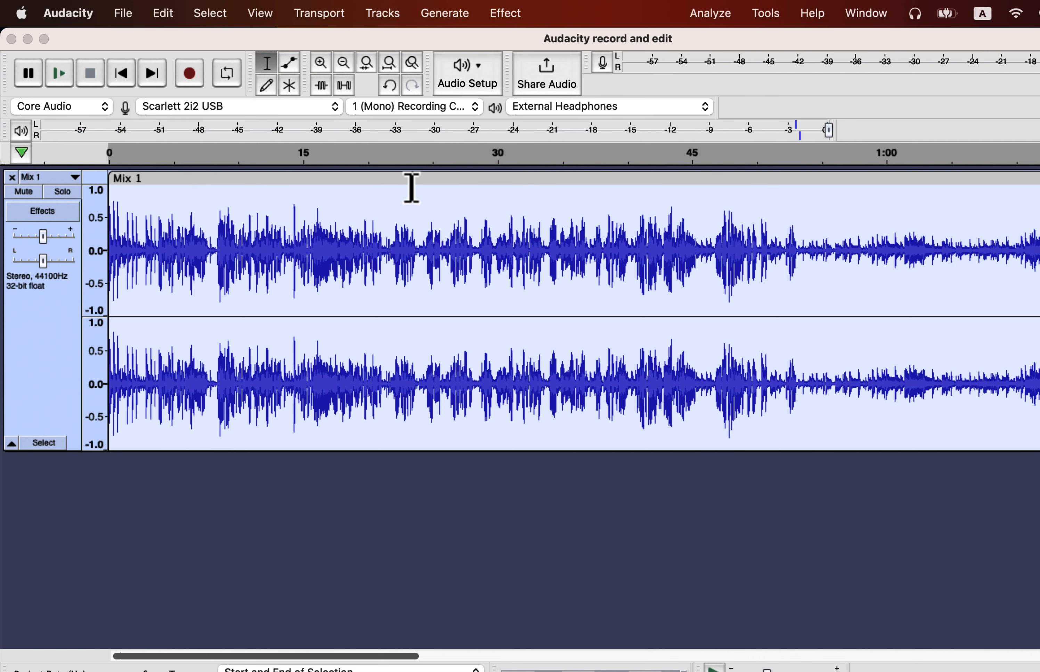
key("super+z")
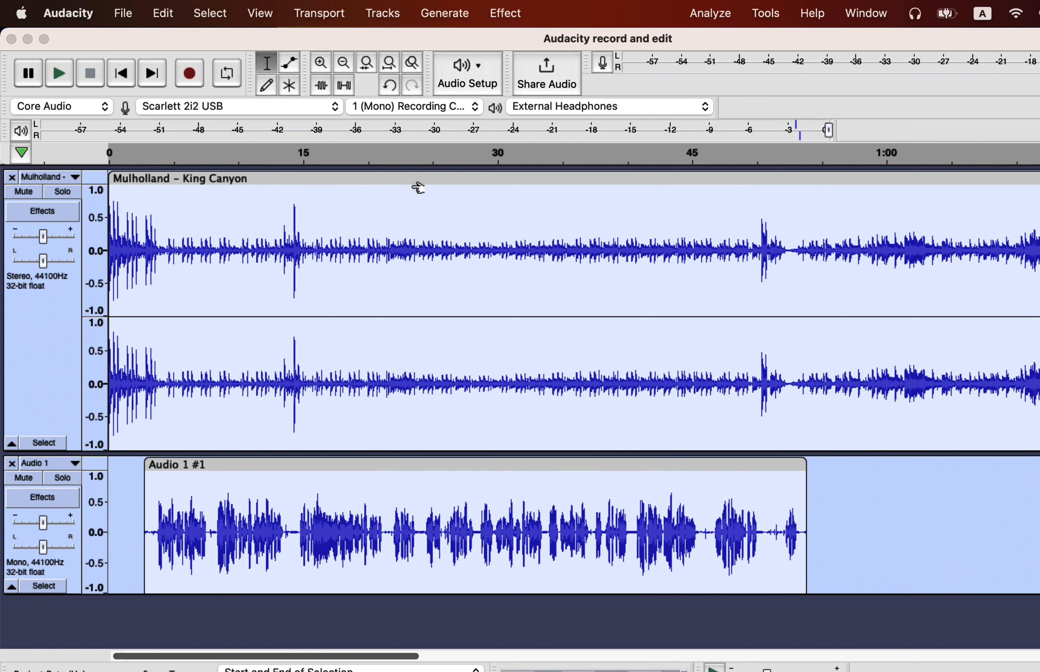
Mix and render the selected music and voice tracks to a new track, keeping the originals
left_click(388, 9)
mouse_move(380, 71)
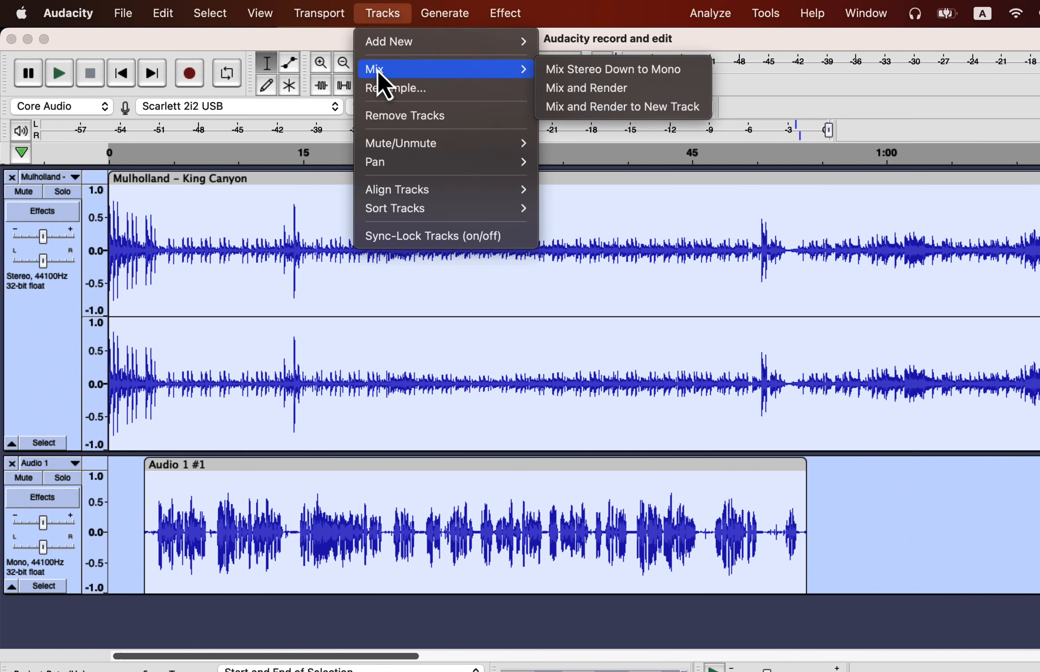
left_click(595, 110)
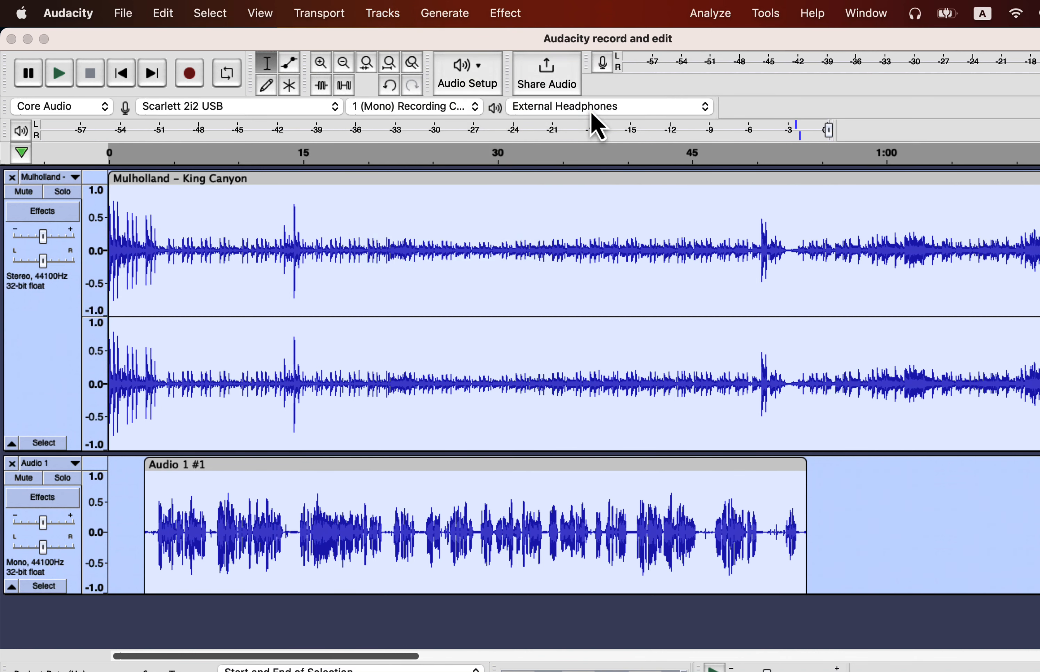
scroll(446, 293, "down", 1)
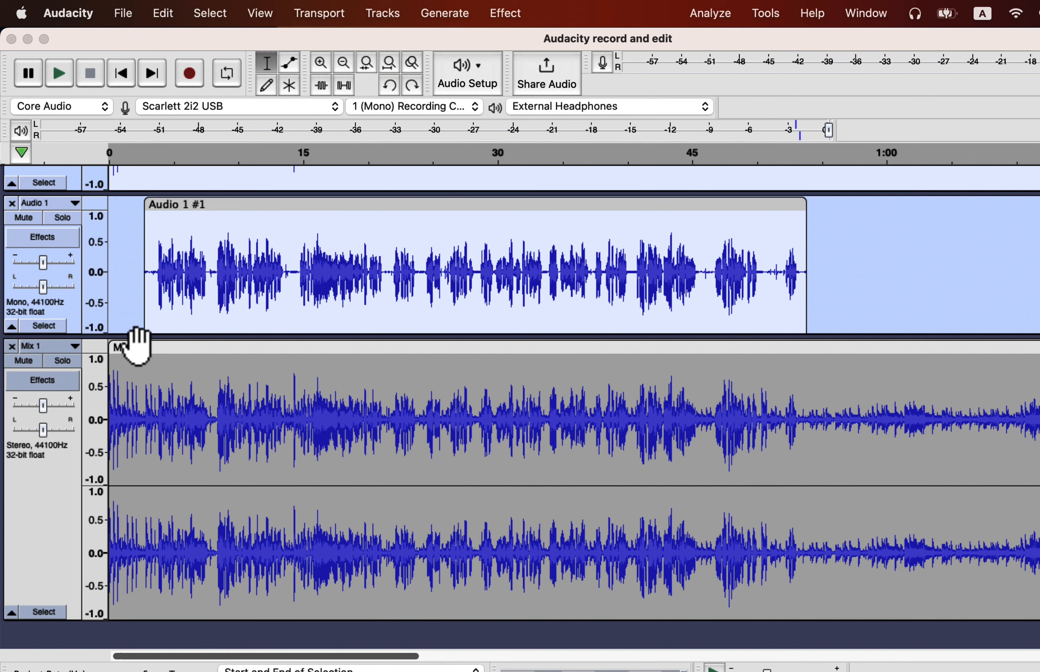
Select the whole mixed track below the voice track and start an export as WAV
left_click(206, 372)
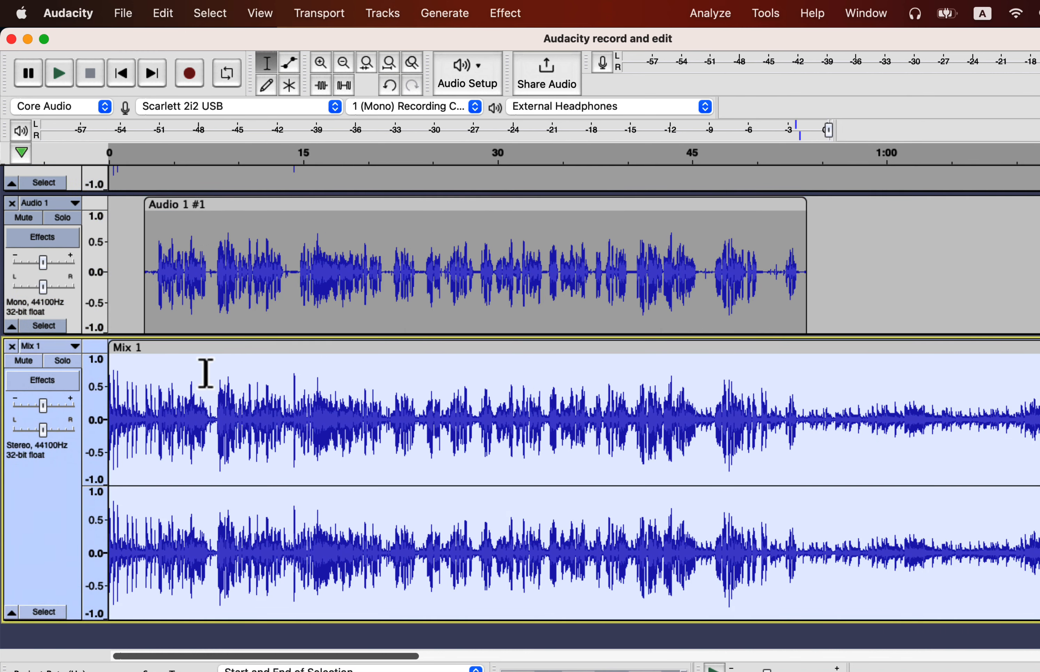
left_click(129, 13)
mouse_move(190, 155)
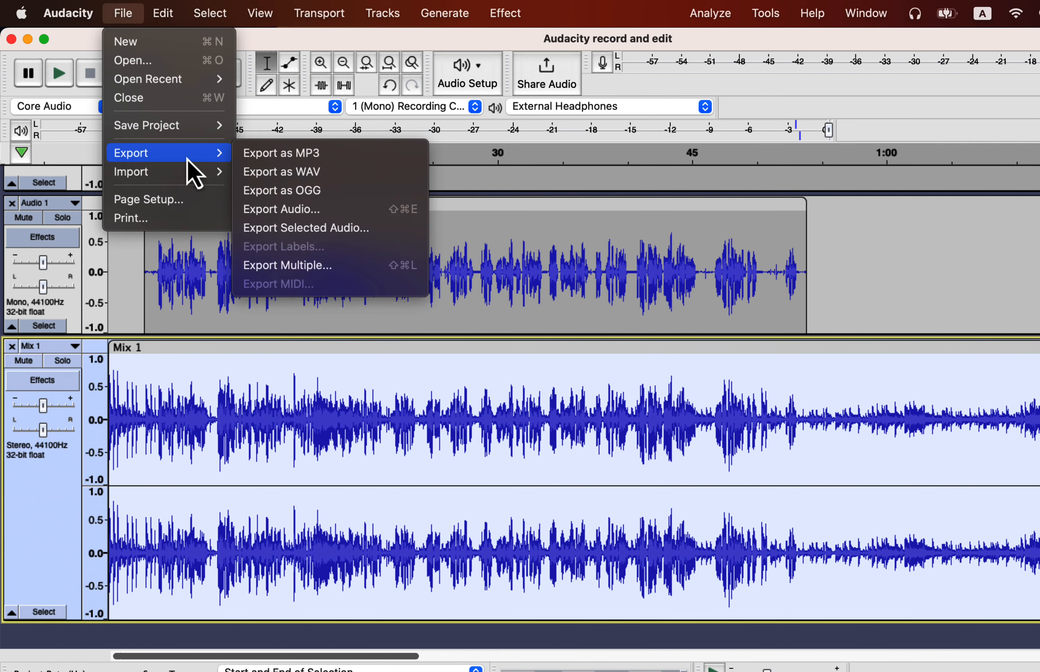
left_click(273, 176)
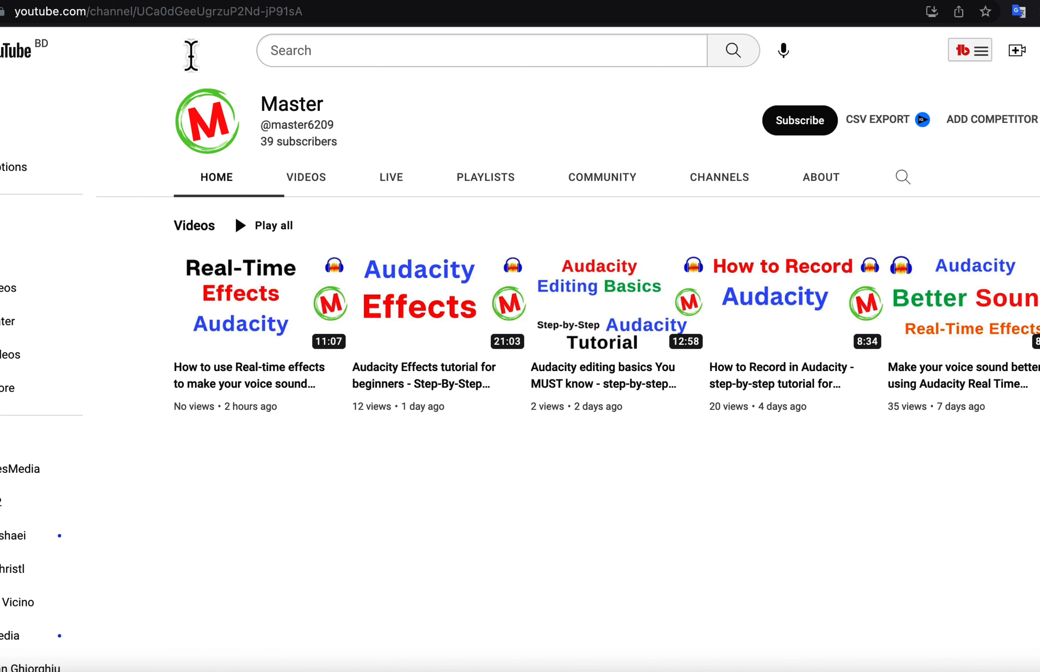
Browse the Master YouTube channel's videos, community posts, playlists and about page, and return to its home page
left_click(306, 179)
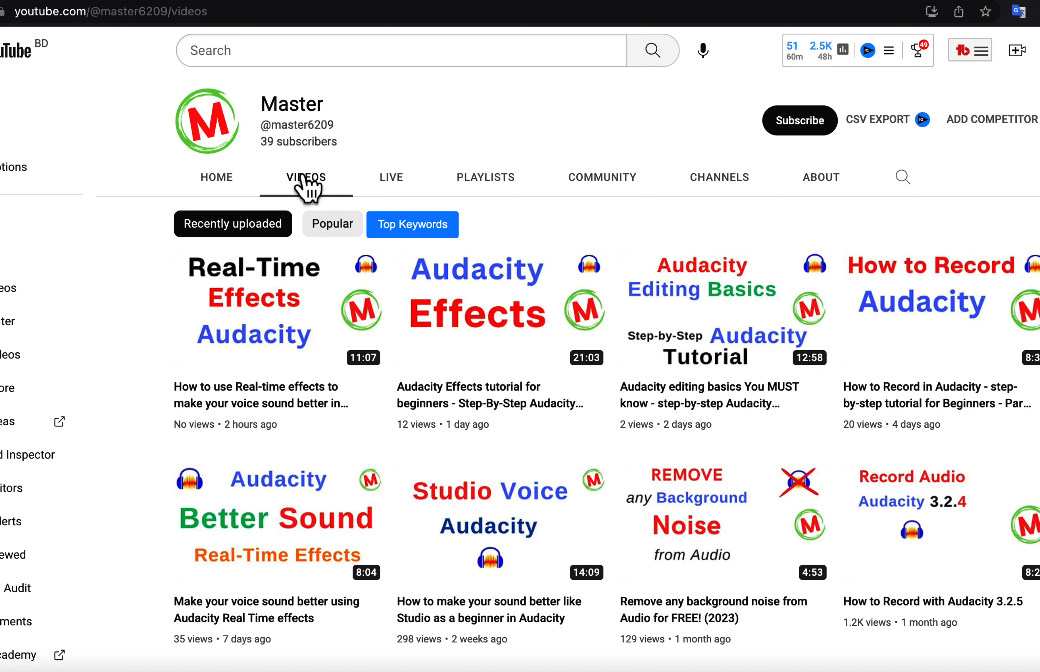
scroll(147, 314, "down", 5)
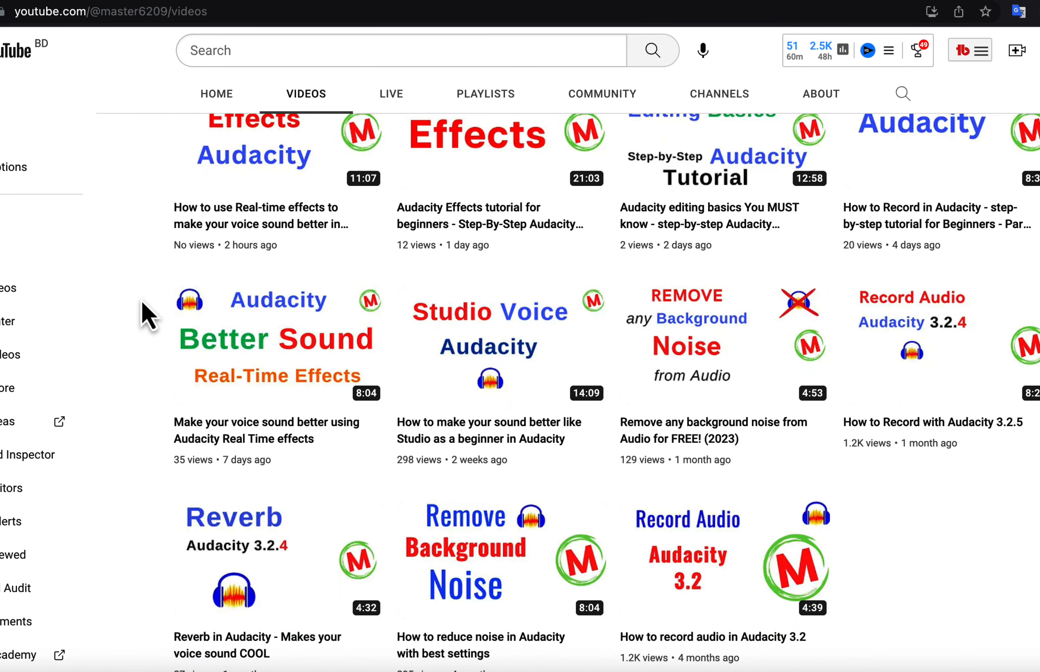
scroll(147, 315, "down", 2)
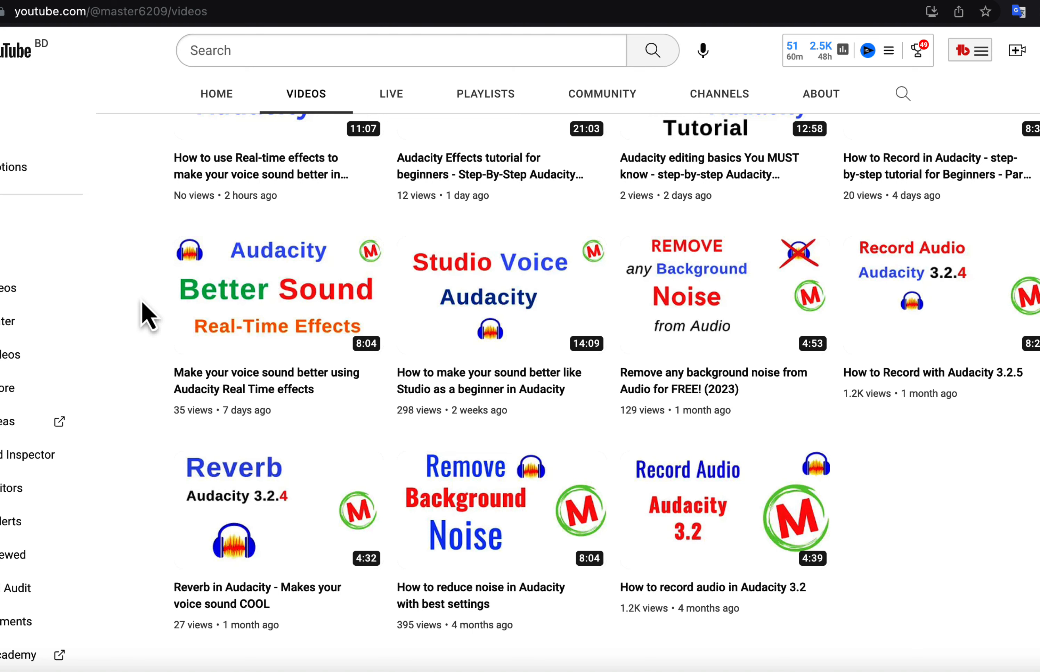
left_click(589, 94)
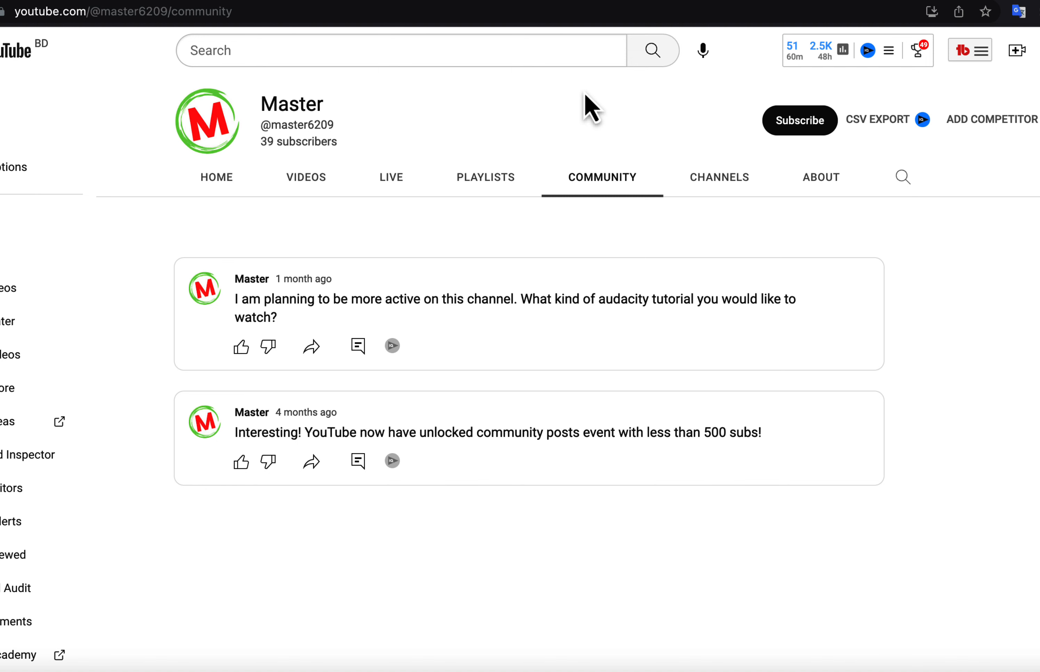
left_click(483, 184)
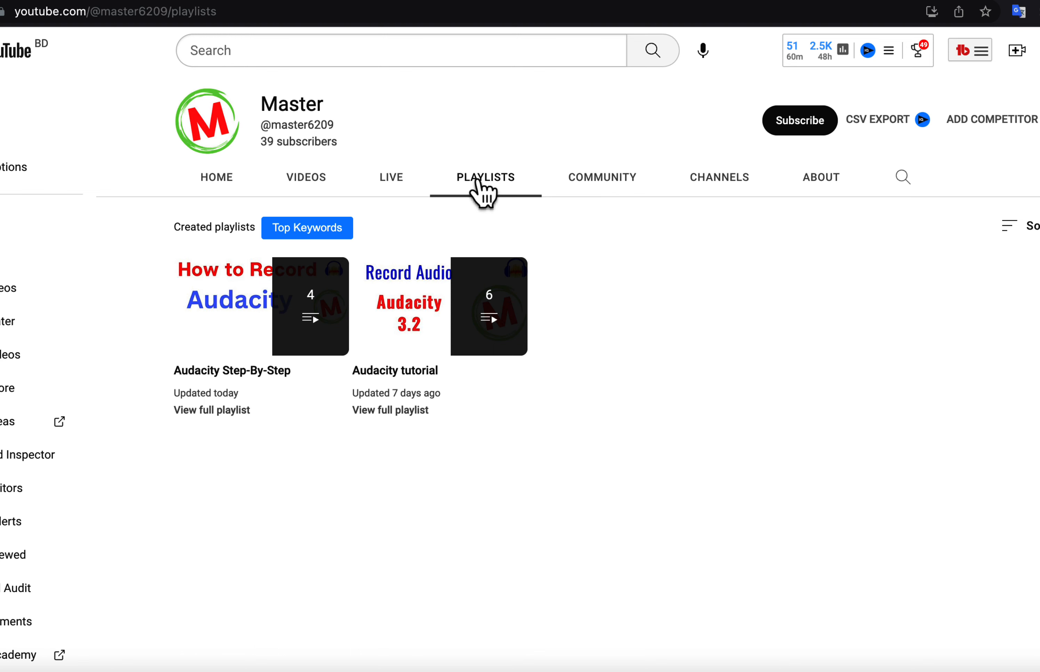
left_click(819, 185)
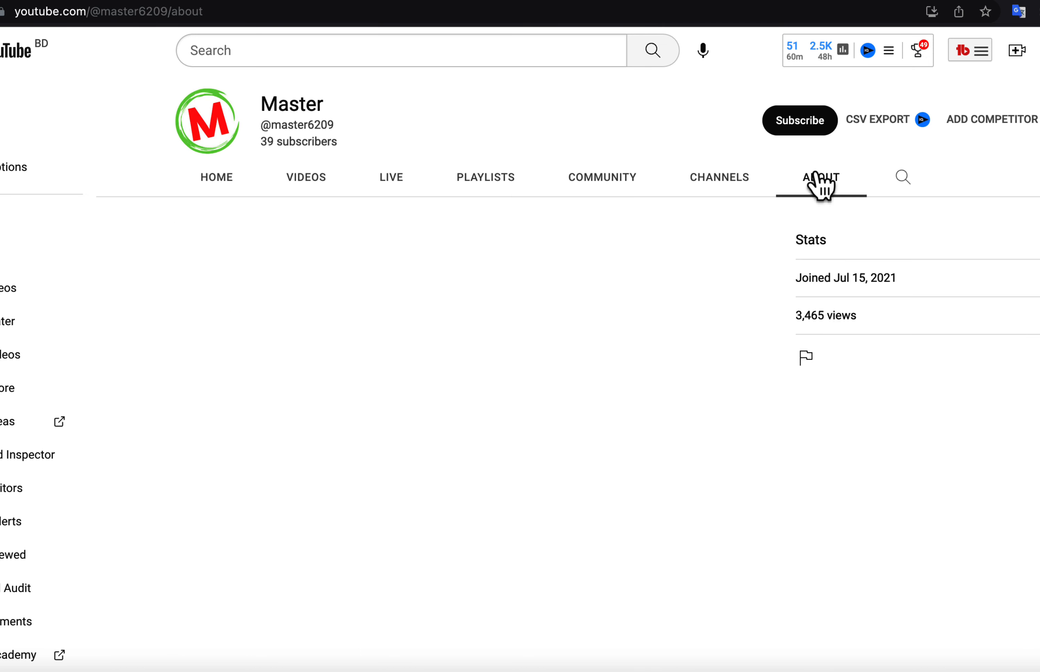
left_click(222, 191)
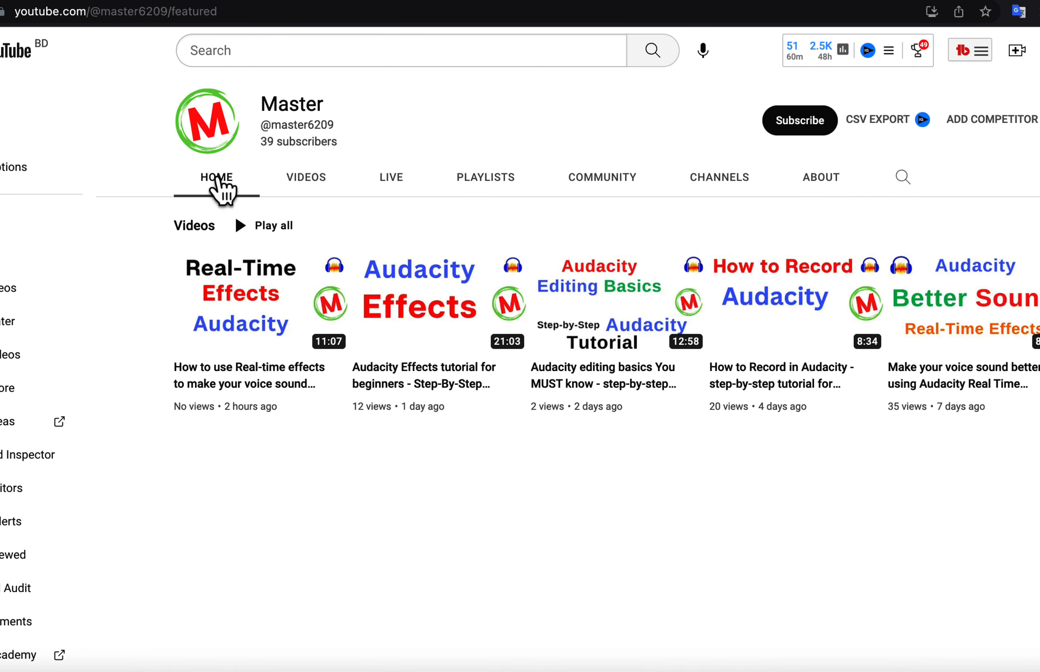